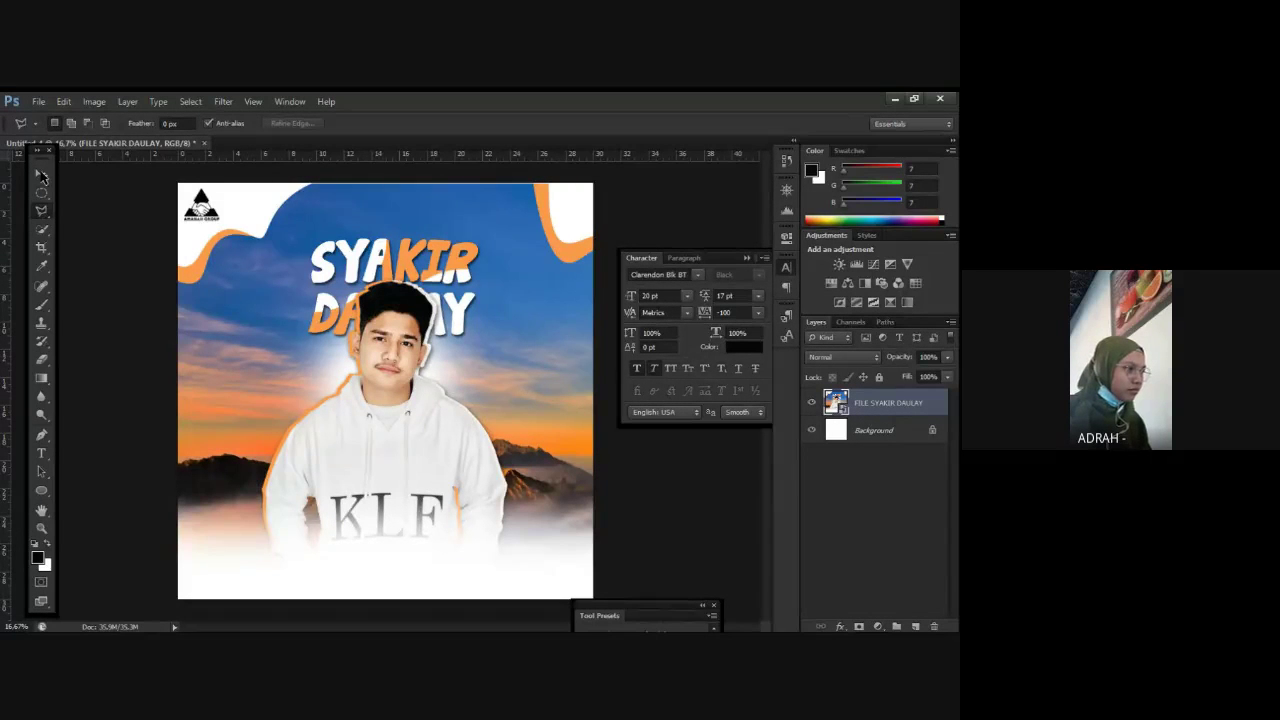
Step: Activate the Move tool with transform controls for the FILE SYAKIR DAULAY layer
click(43, 177)
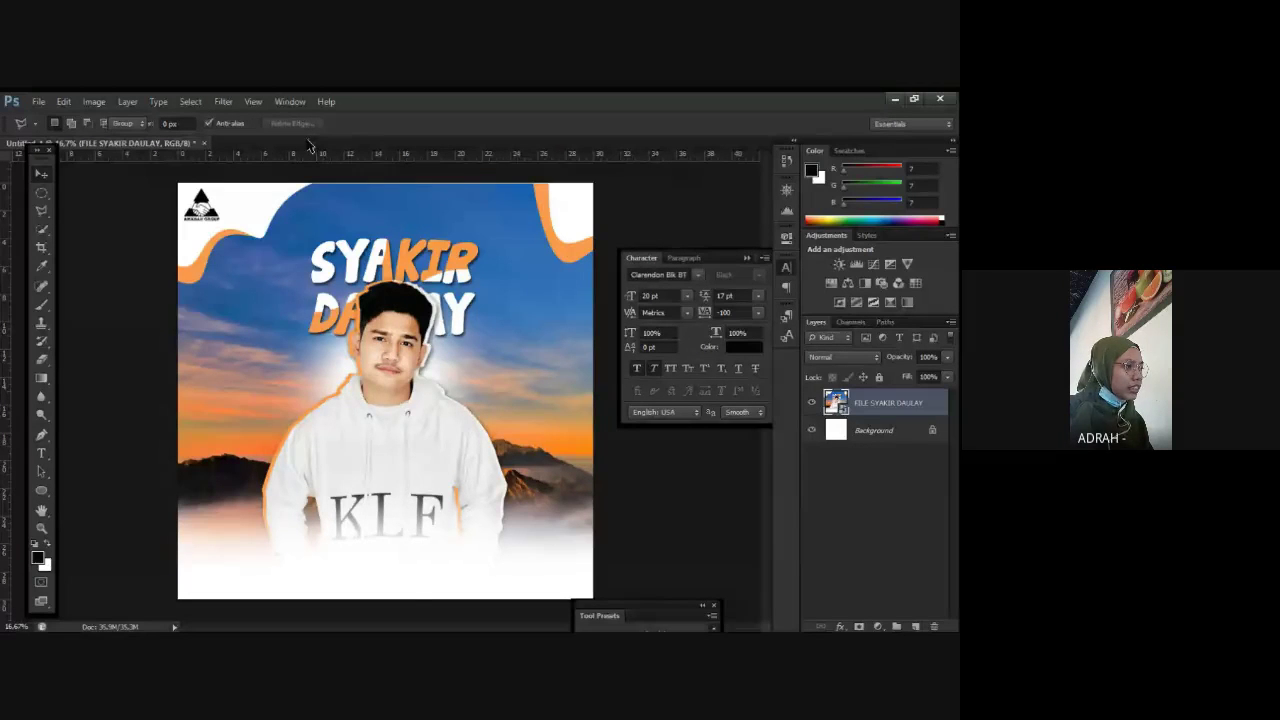
click(44, 175)
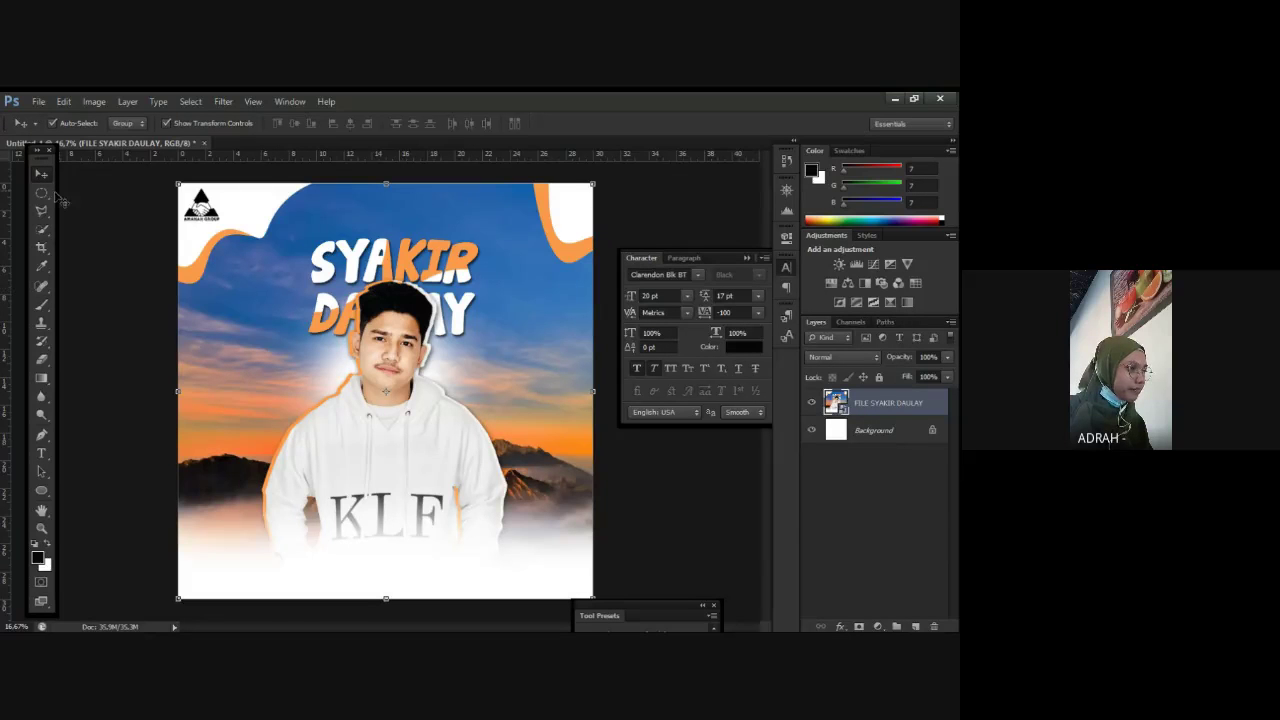
click(41, 192)
click(41, 174)
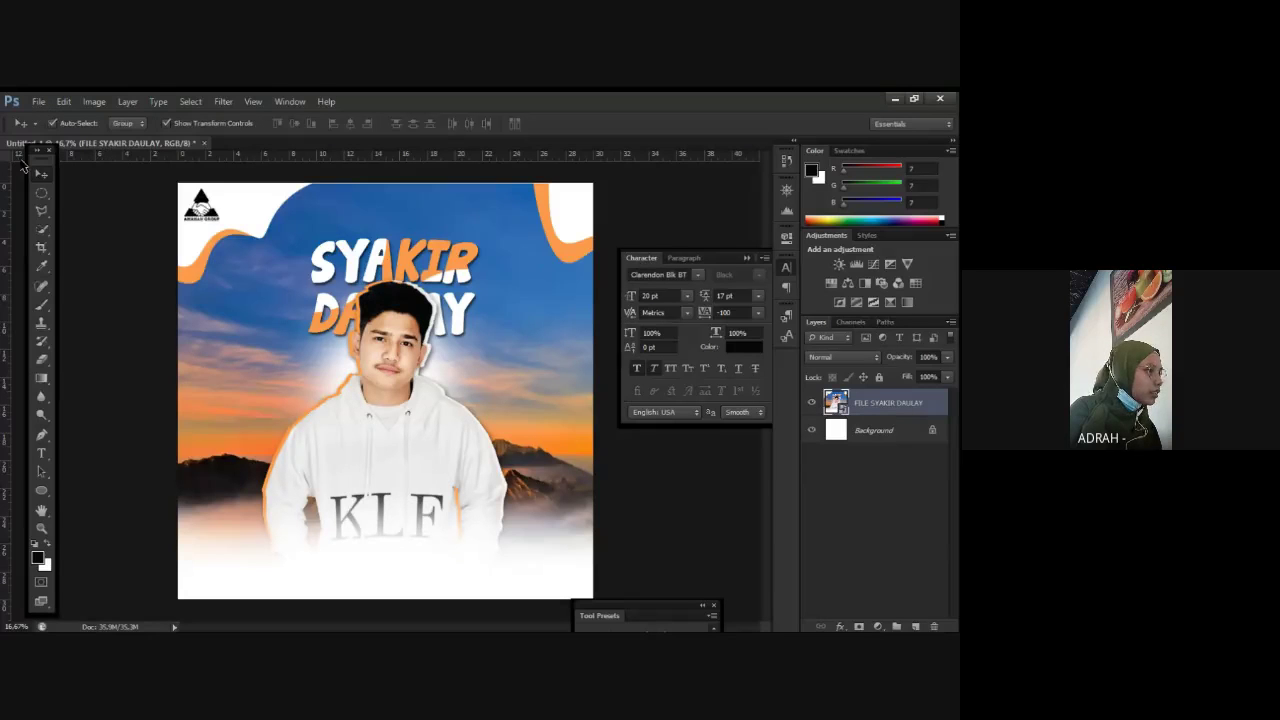
click(38, 101)
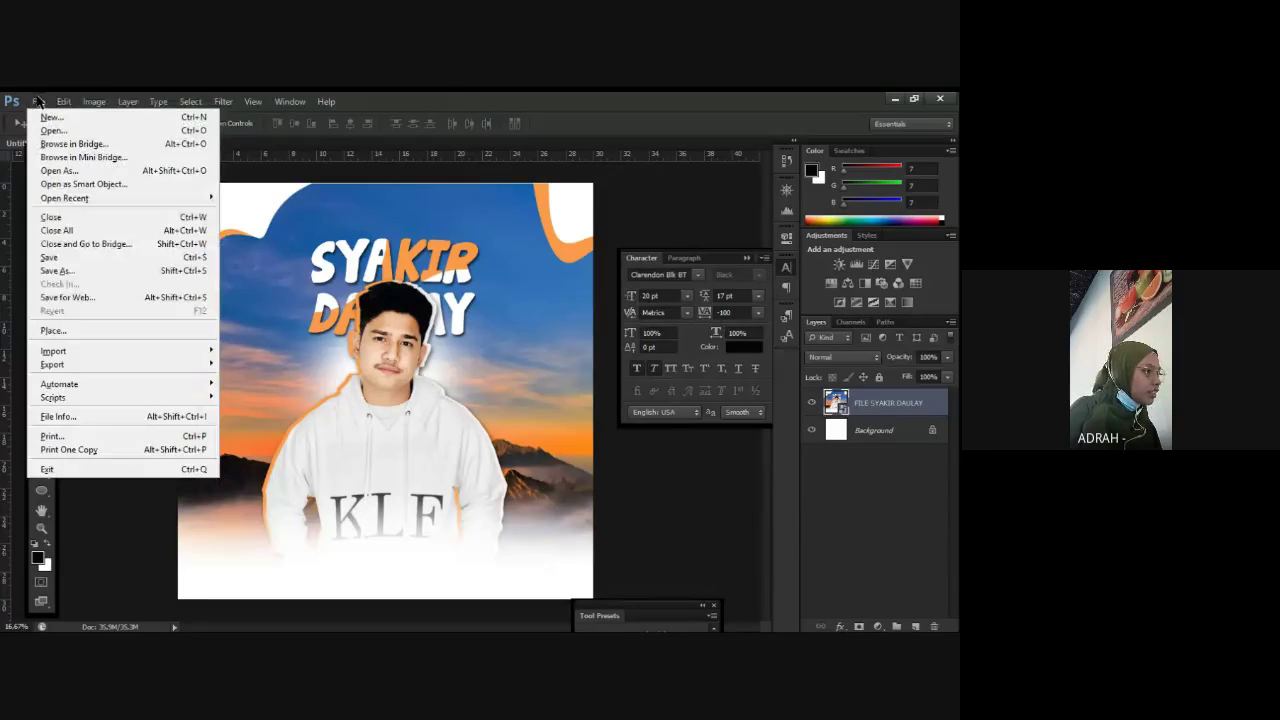
click(38, 101)
click(58, 102)
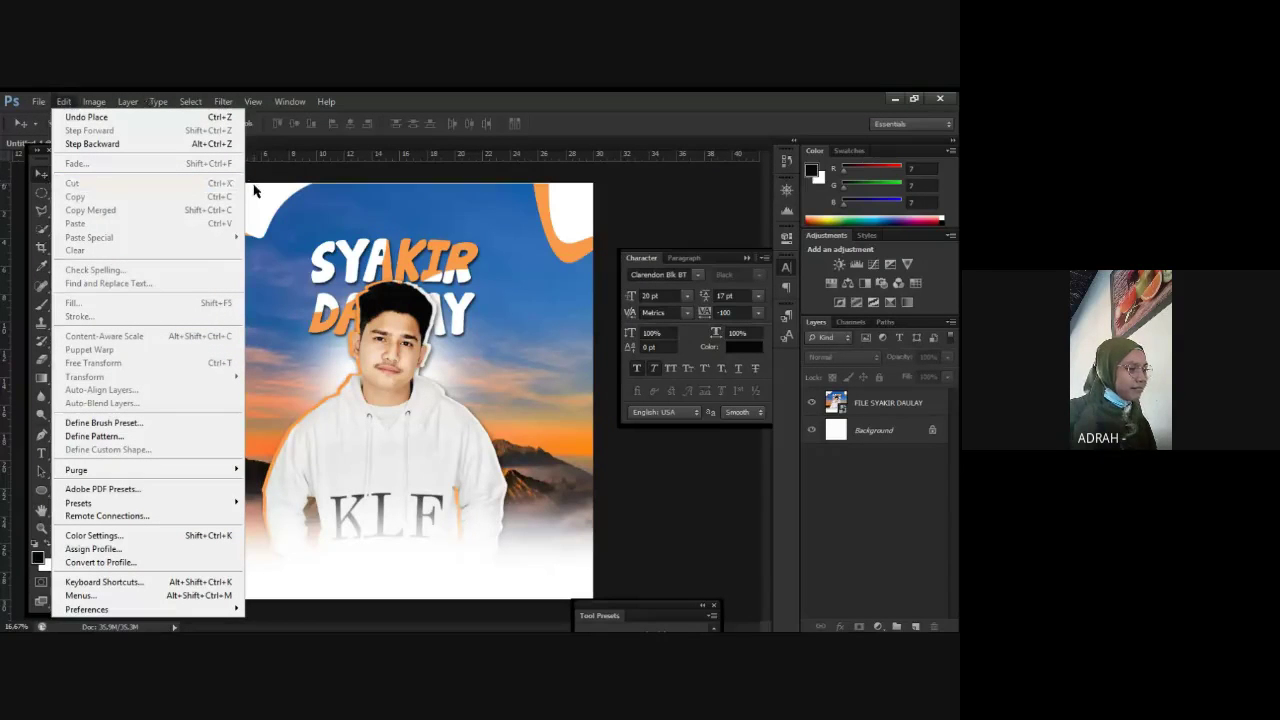
click(620, 228)
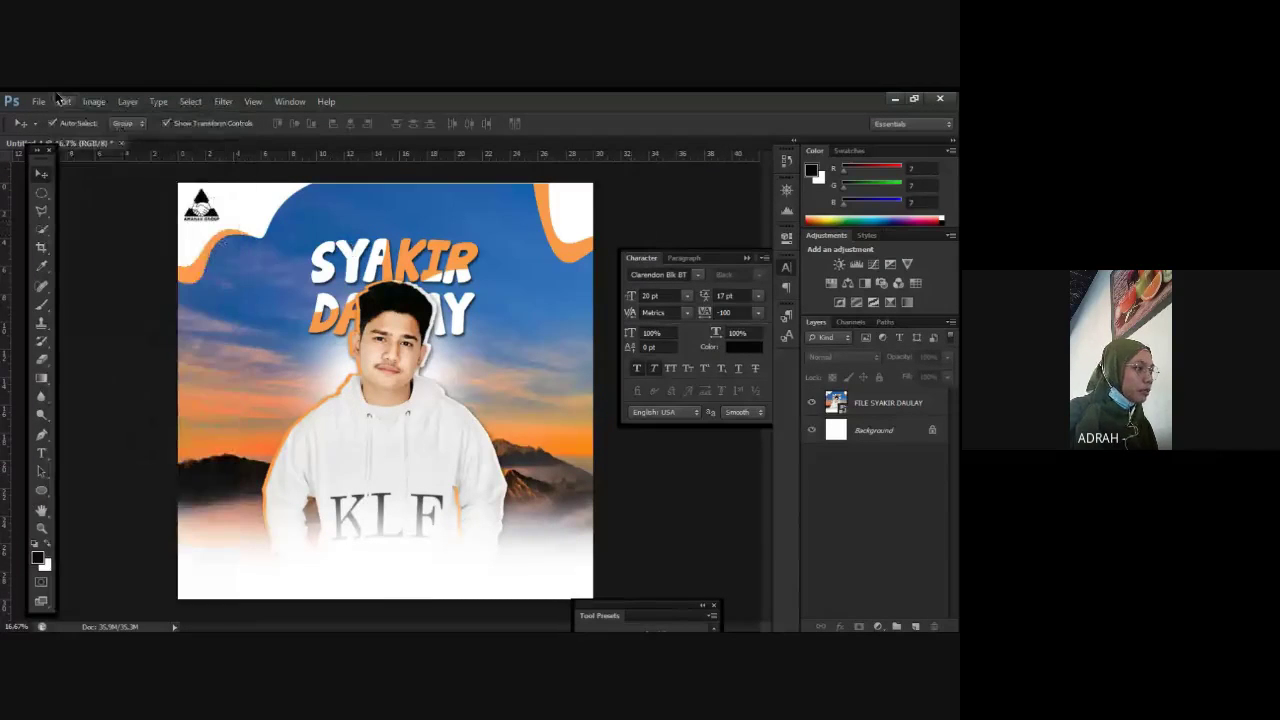
Step: Start a new document and set its resolution to 100 pixels/inch
click(38, 102)
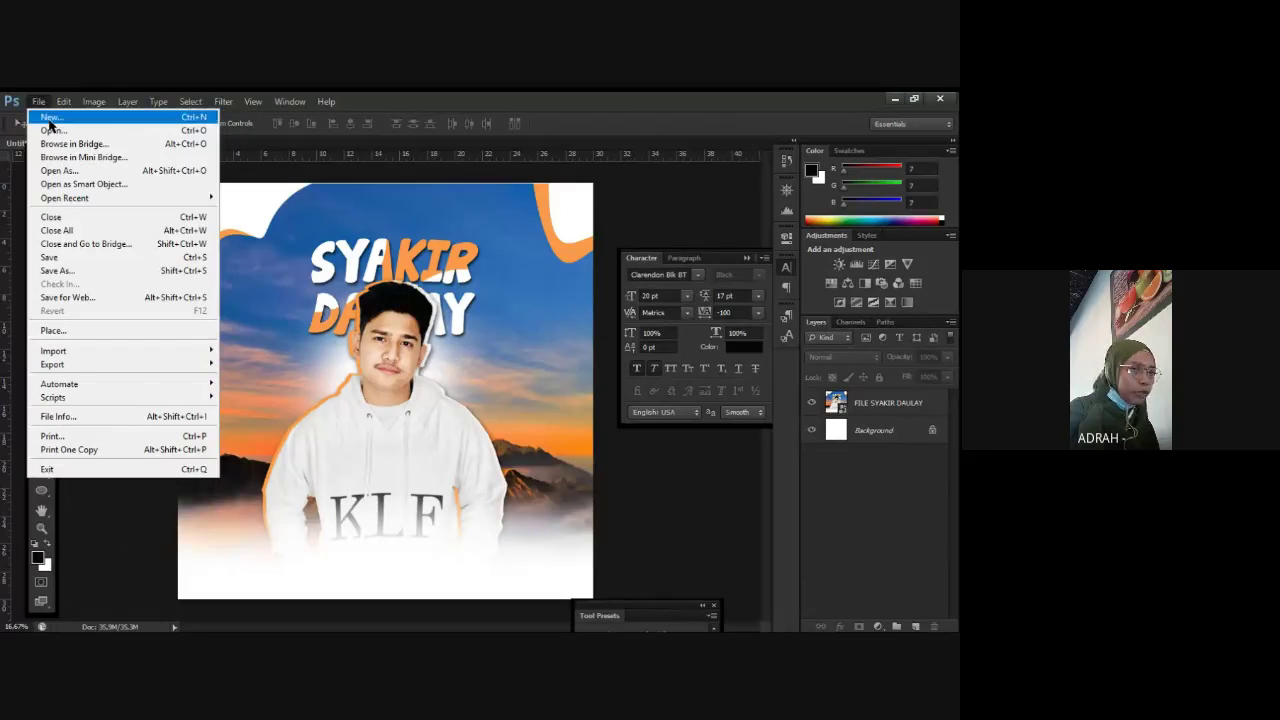
click(694, 209)
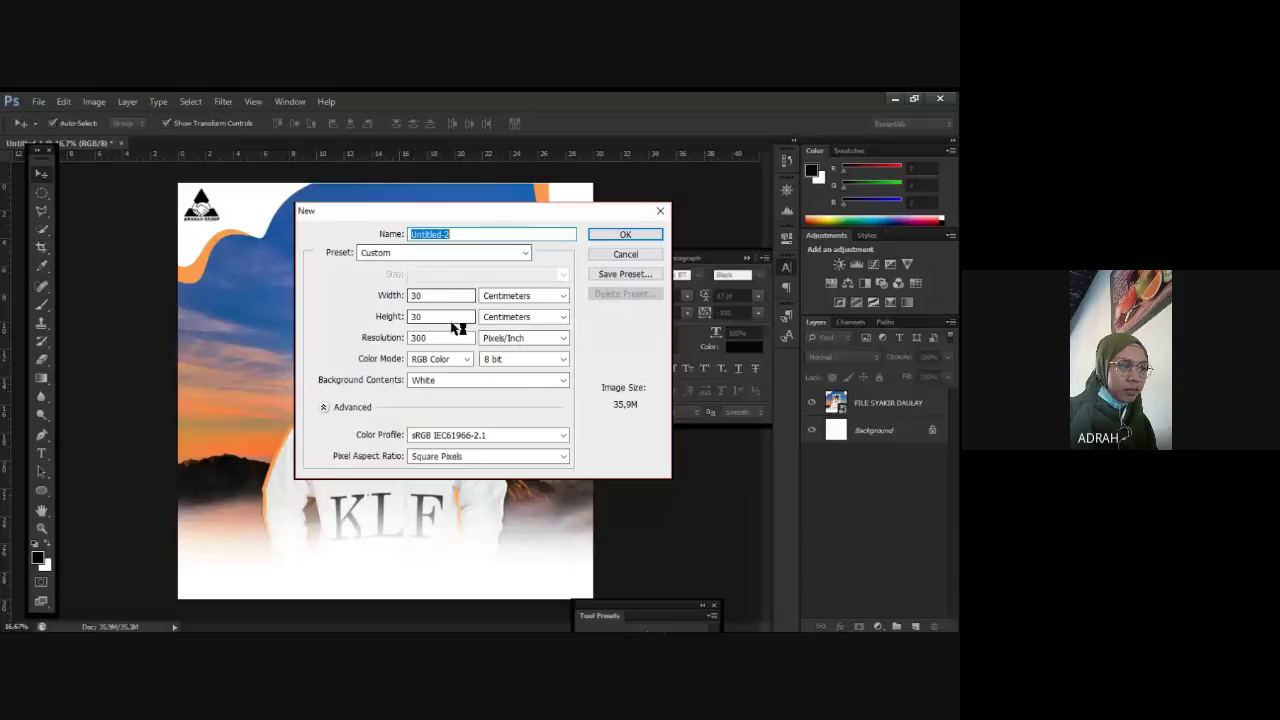
click(428, 294)
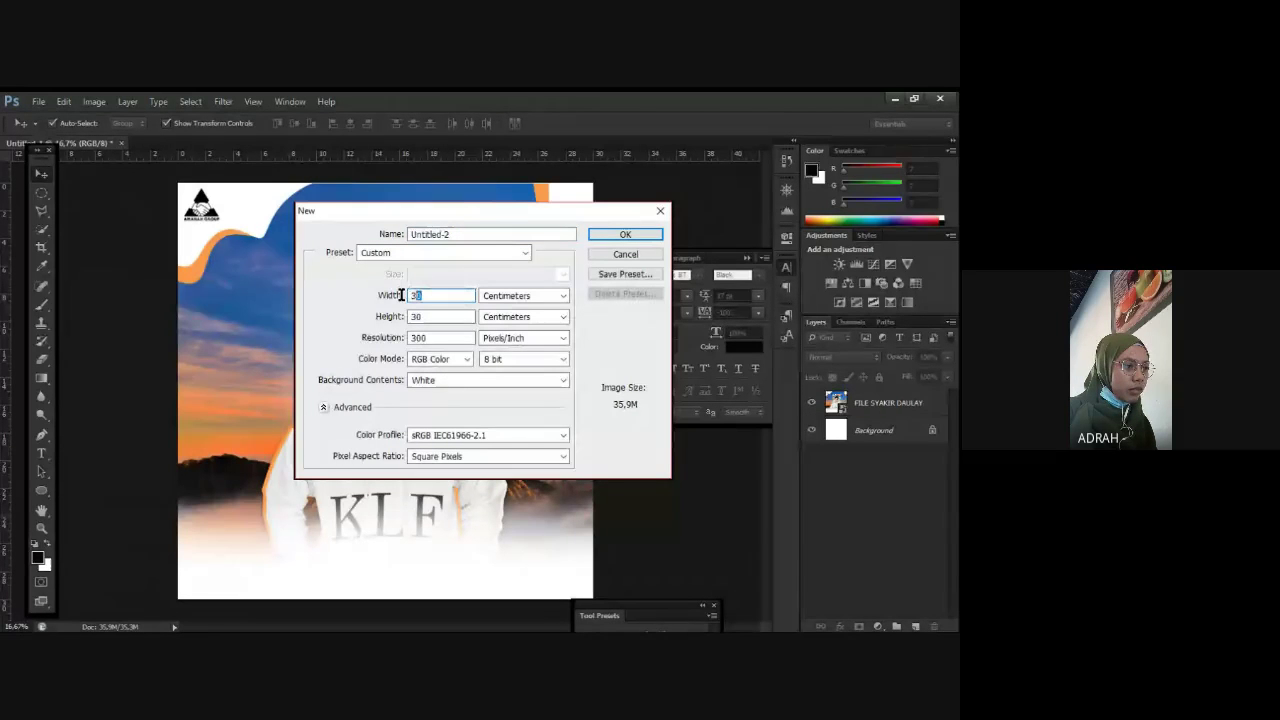
click(450, 294)
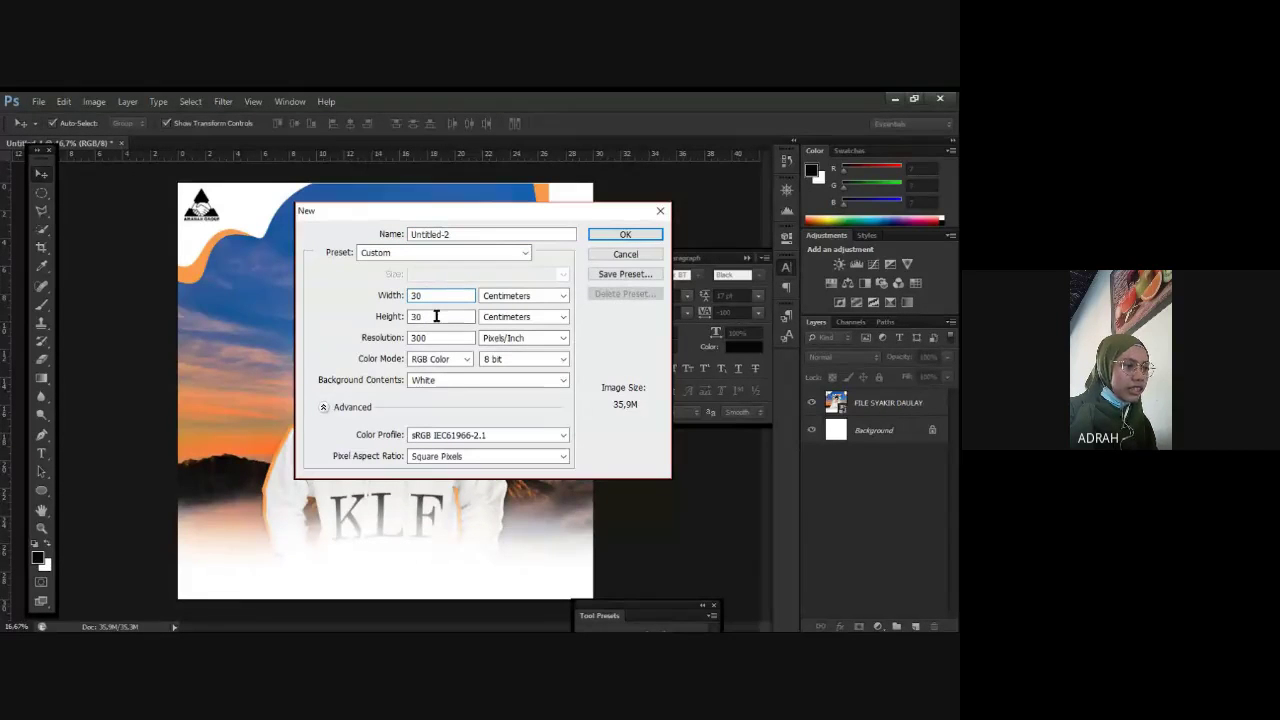
click(428, 316)
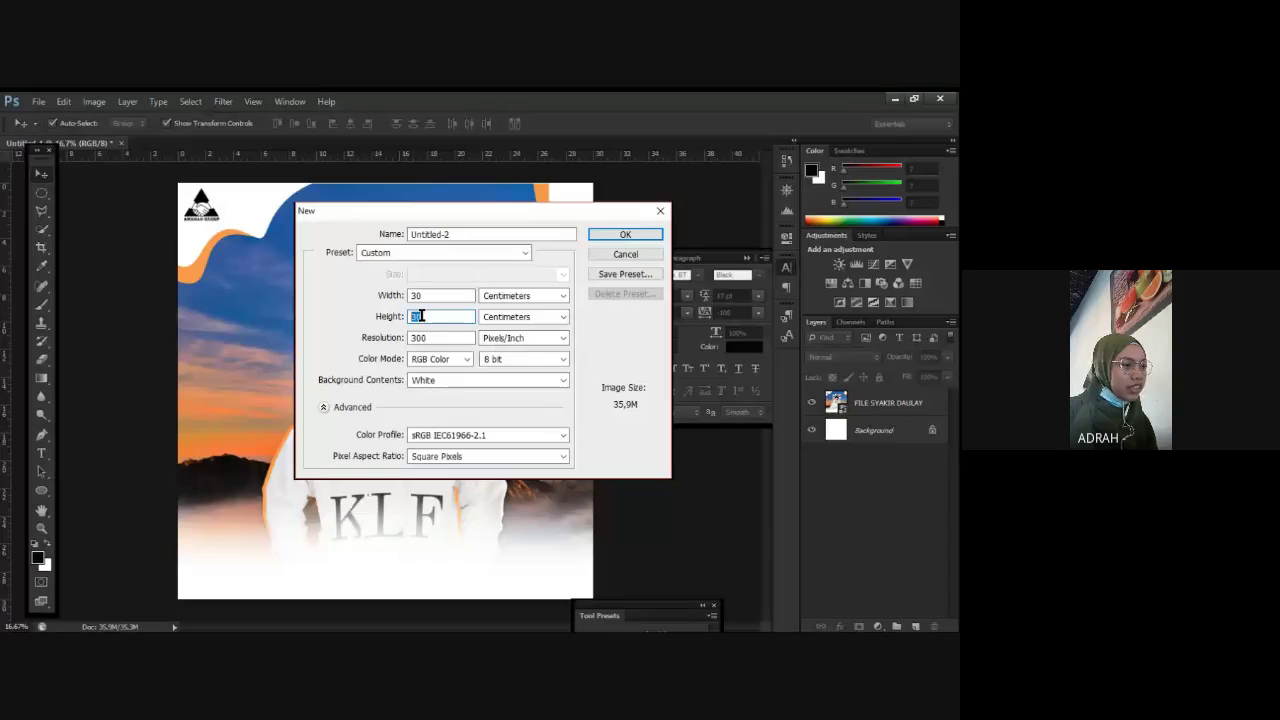
click(418, 316)
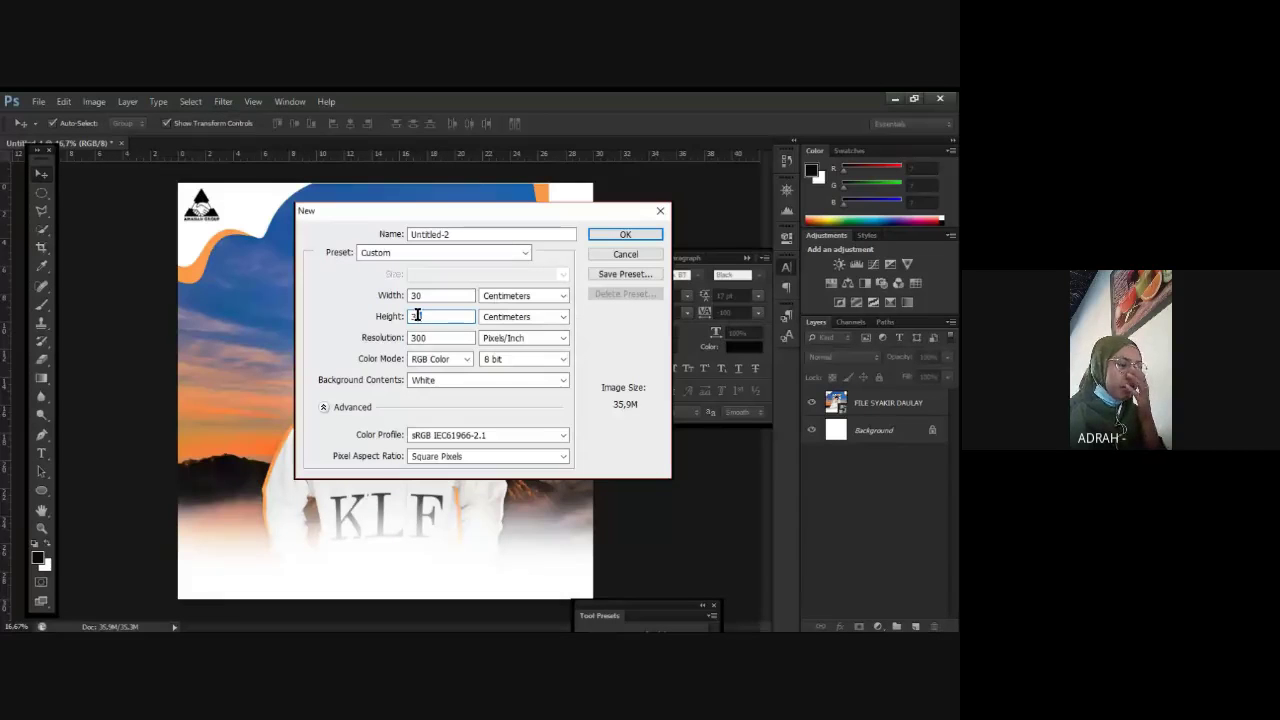
click(428, 337)
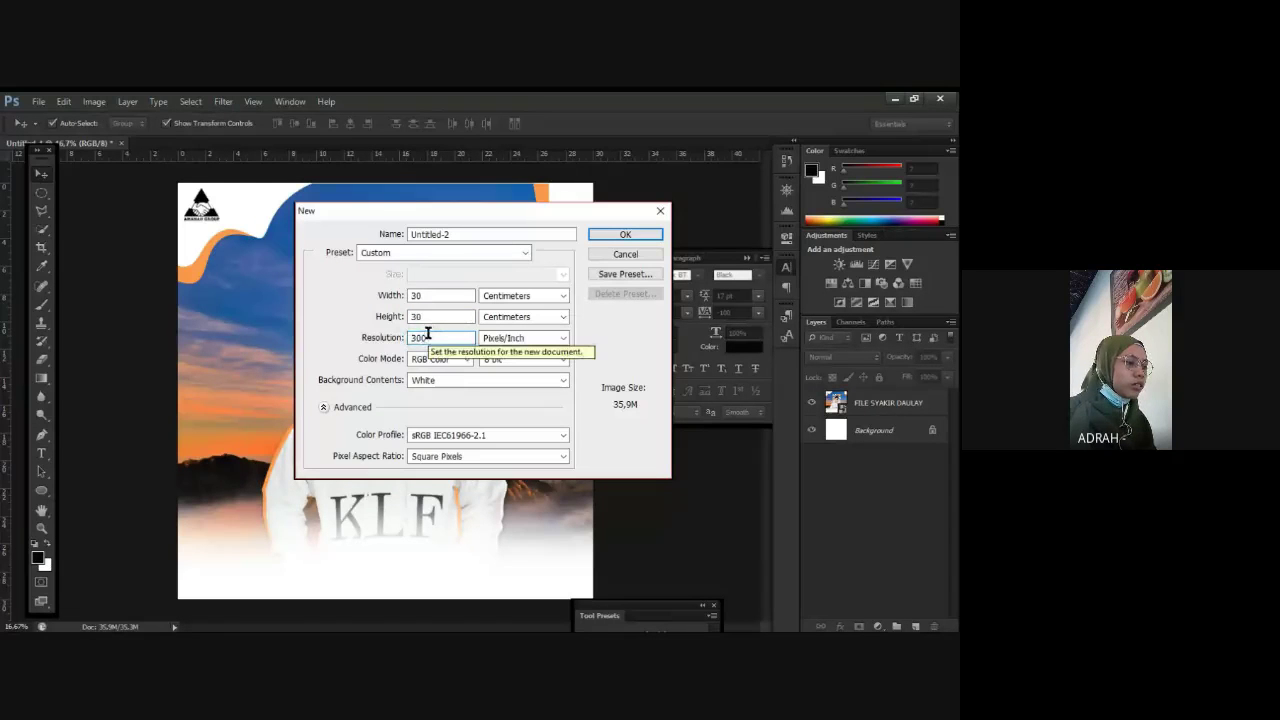
drag(428, 337, 408, 340)
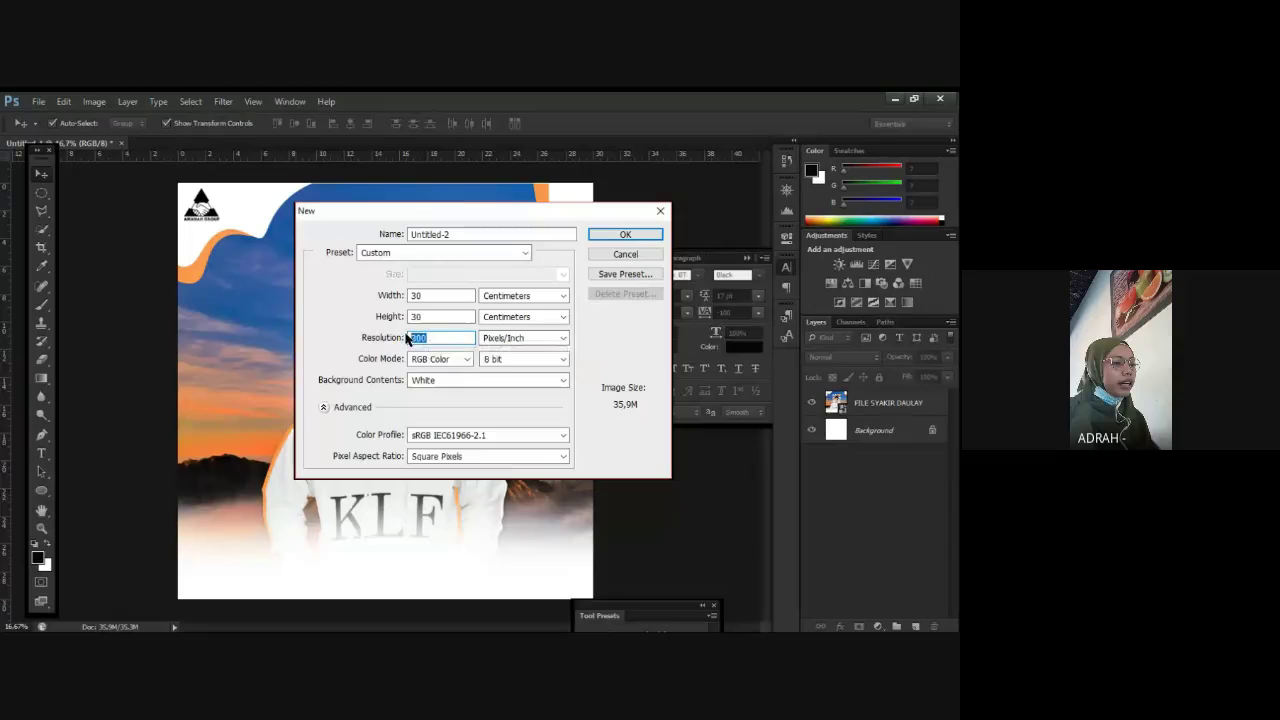
text(100)
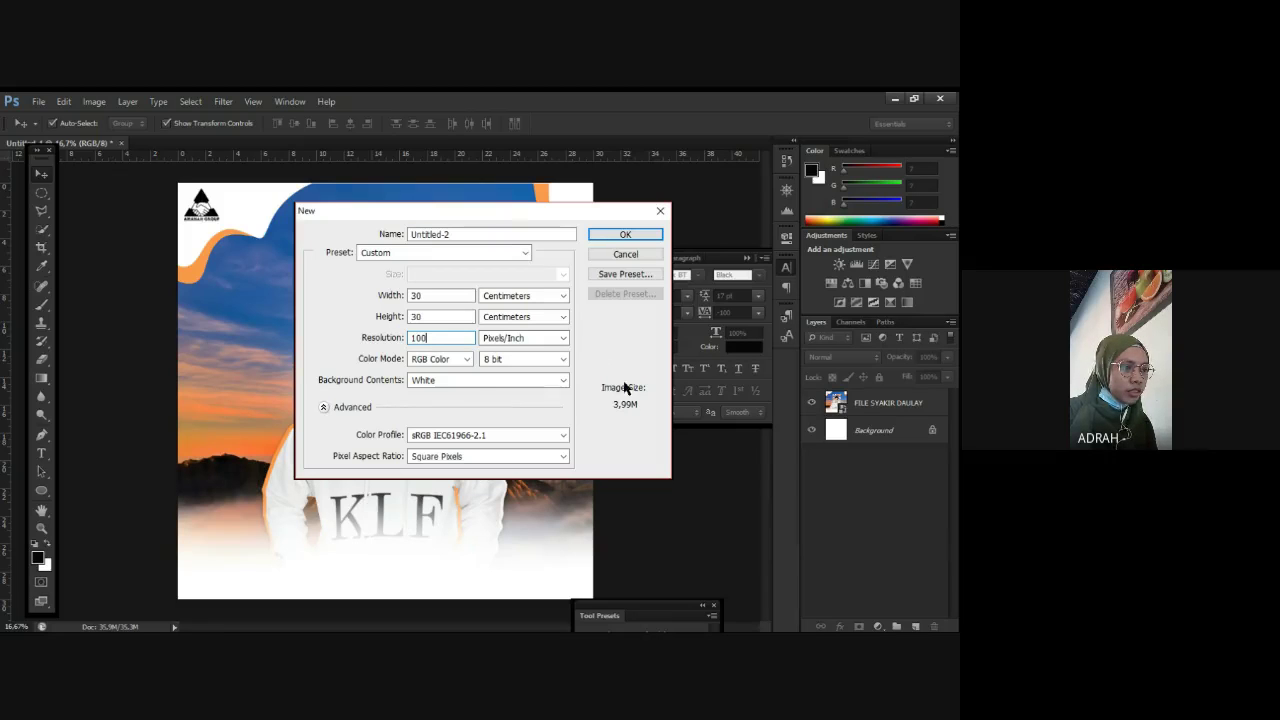
Step: Set the new document's color mode to CMYK Color
click(466, 359)
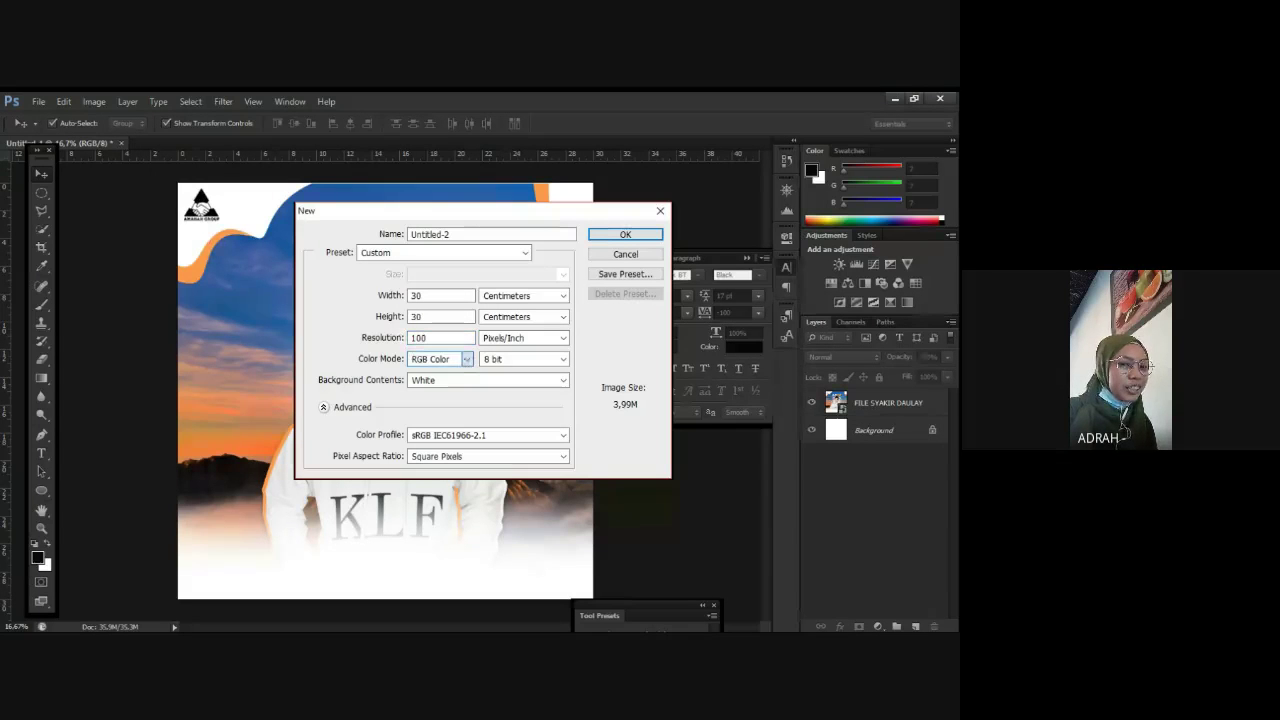
click(466, 359)
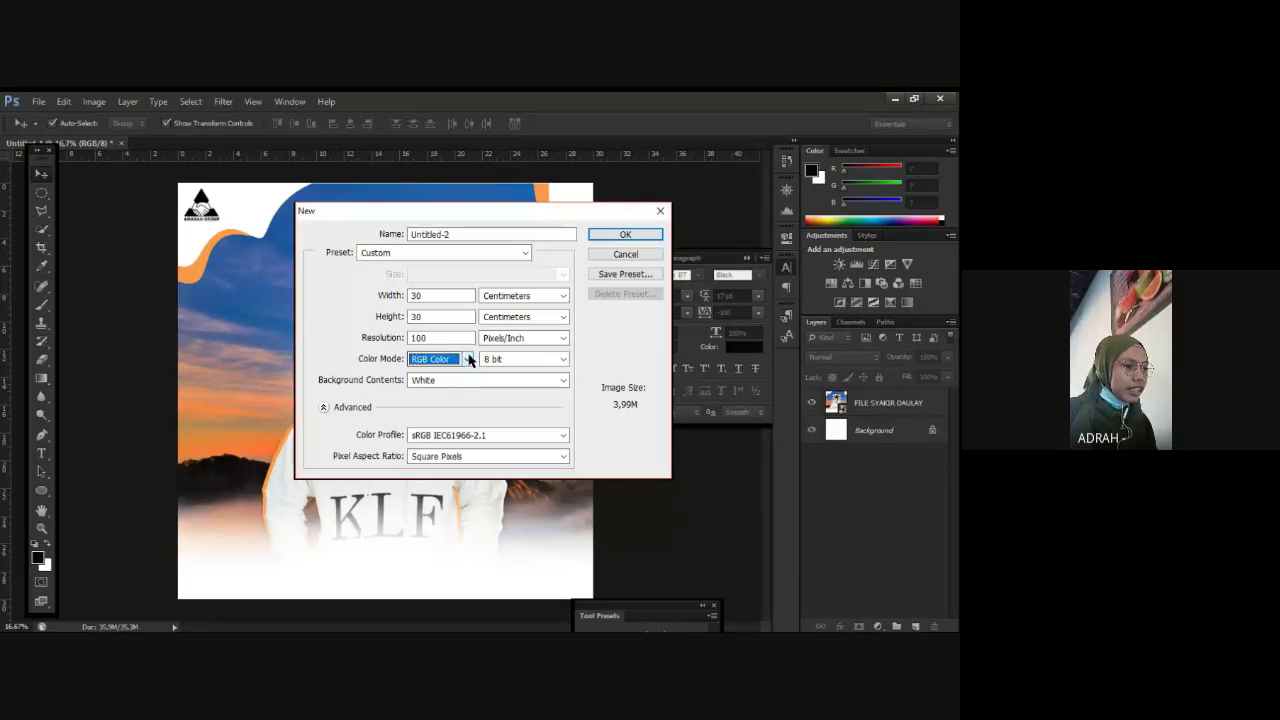
click(466, 359)
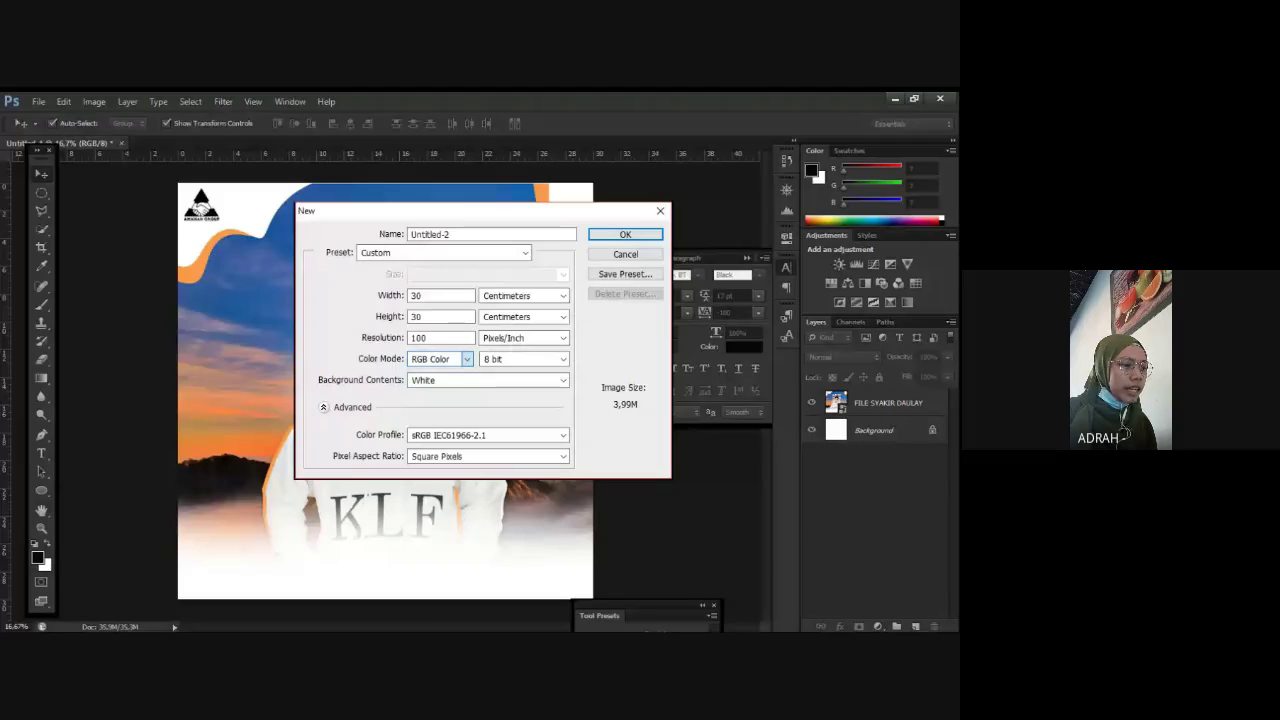
click(466, 358)
click(449, 374)
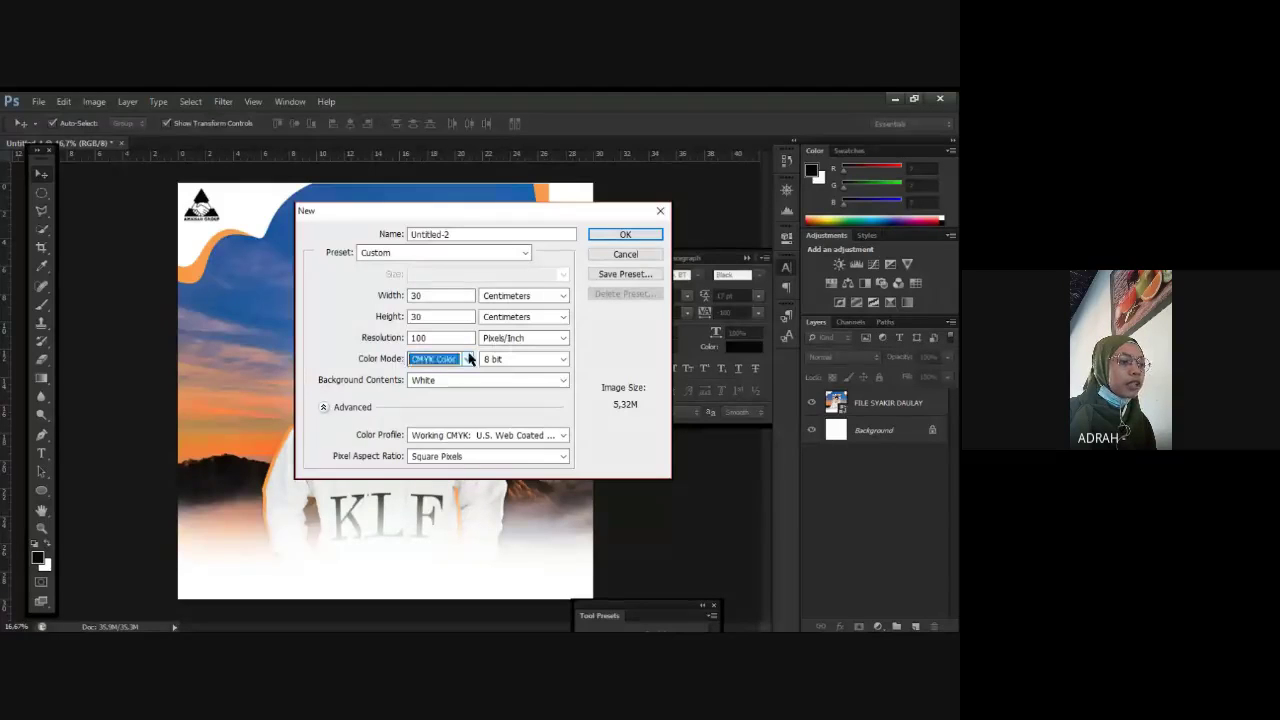
click(434, 337)
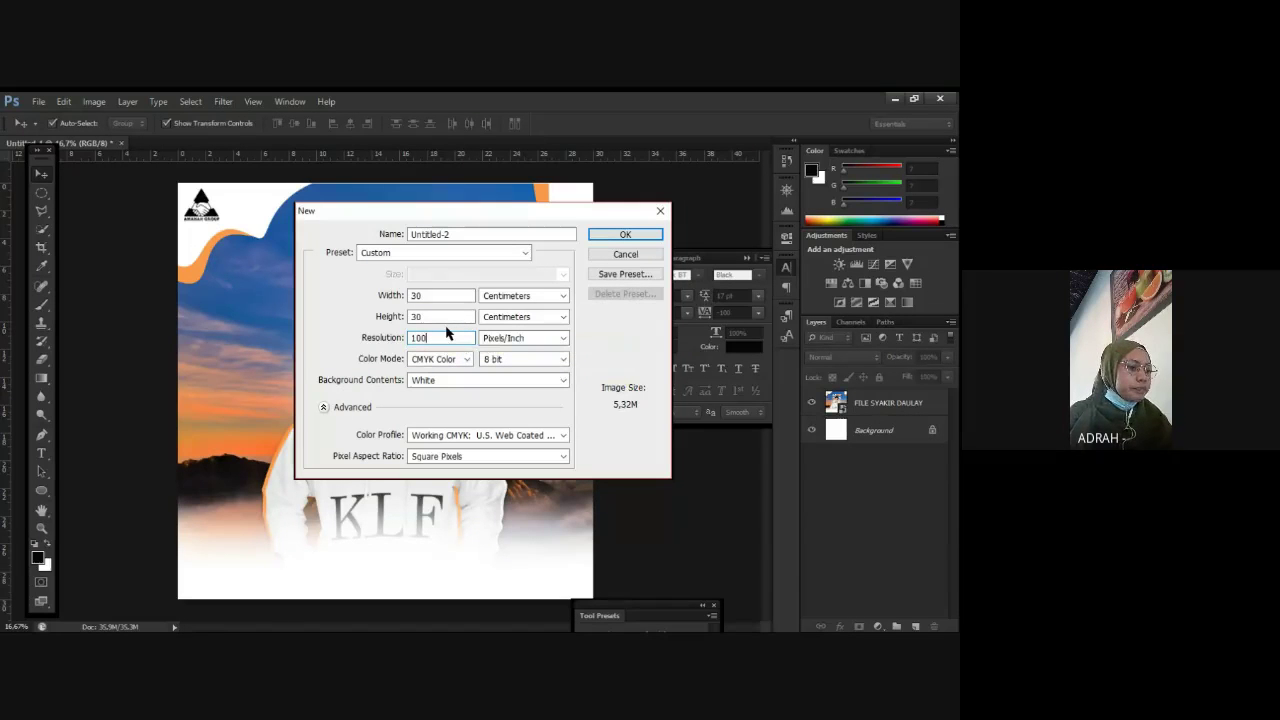
drag(437, 335, 394, 334)
click(468, 337)
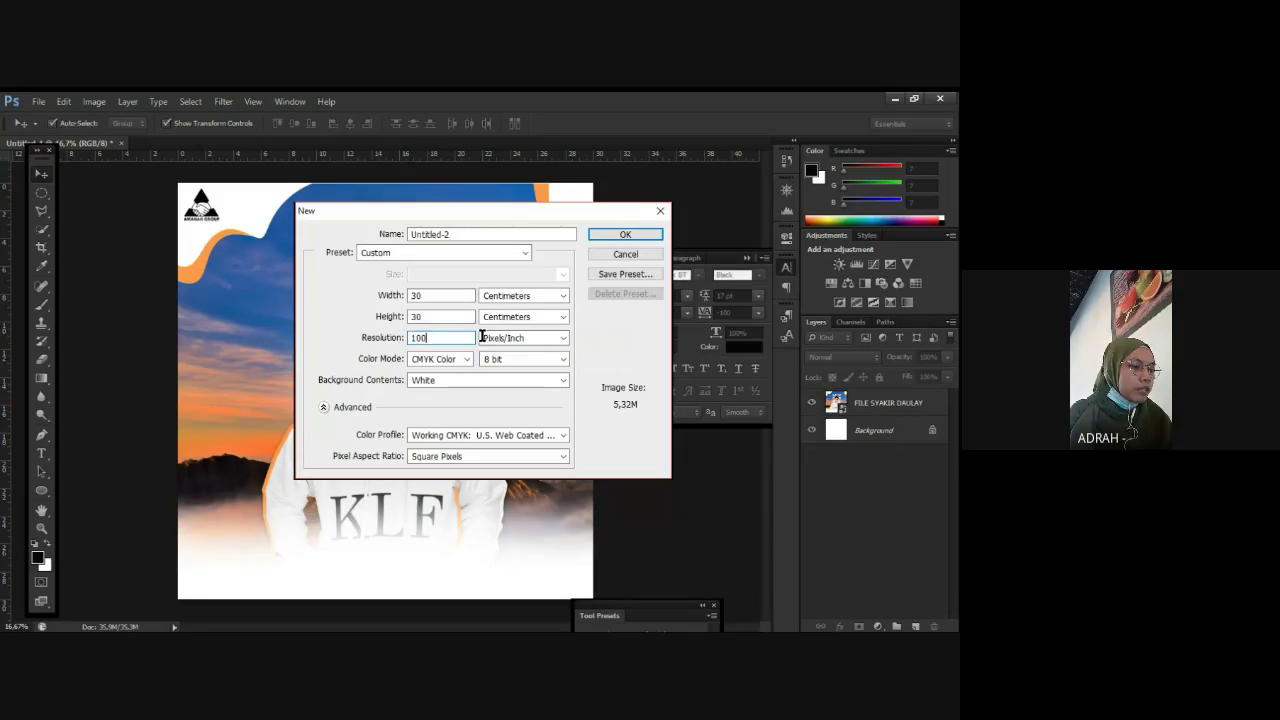
drag(482, 337, 417, 338)
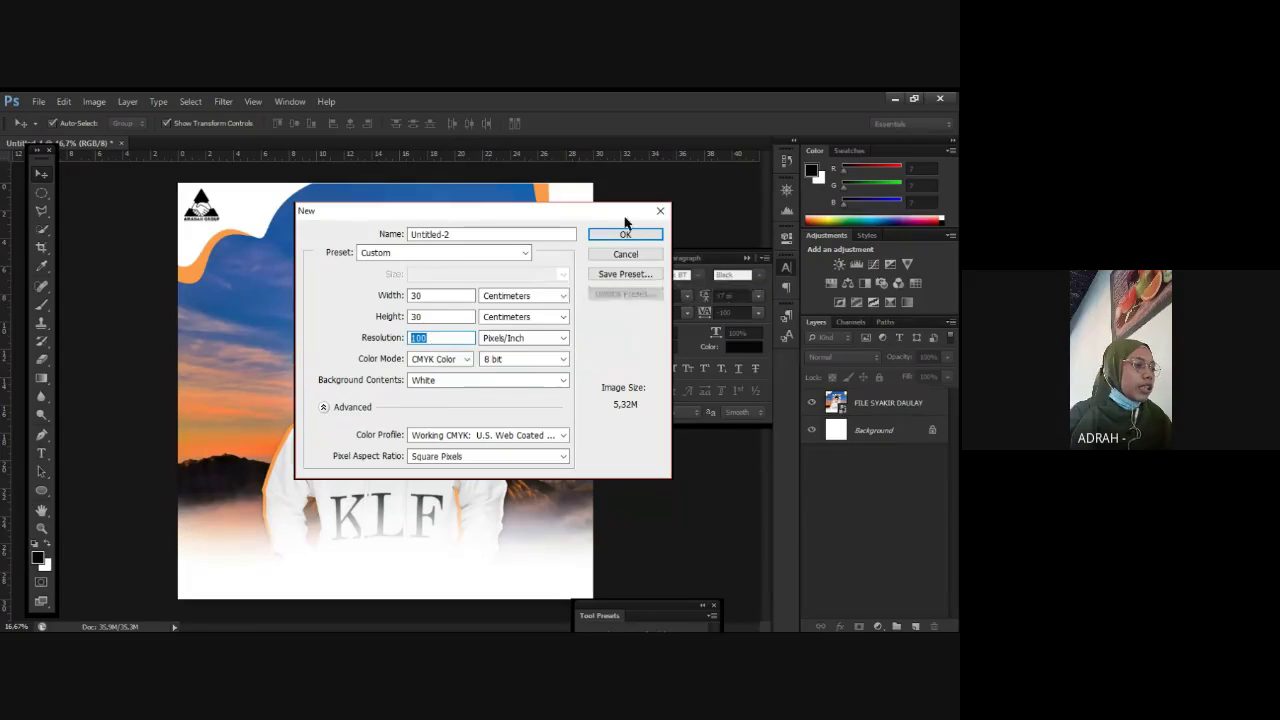
Step: Set the new document's width to 30 centimeters and create the document
click(442, 294)
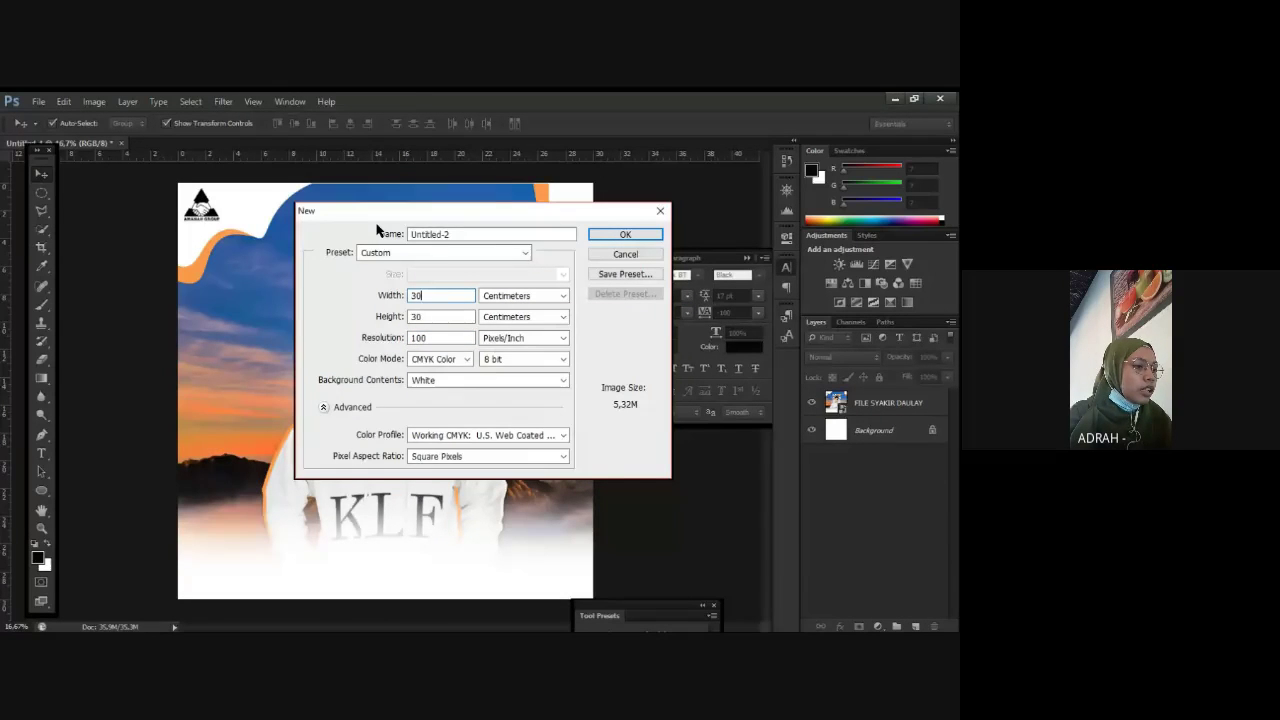
drag(380, 211, 445, 211)
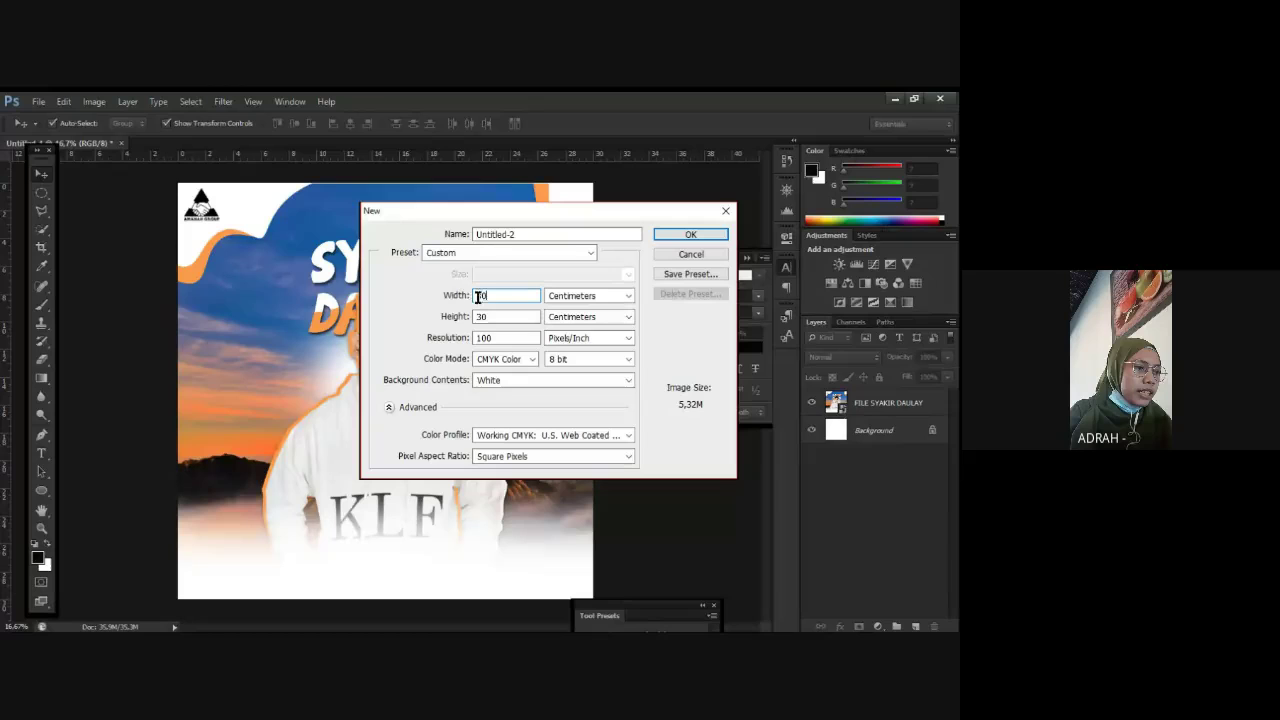
drag(497, 295, 477, 295)
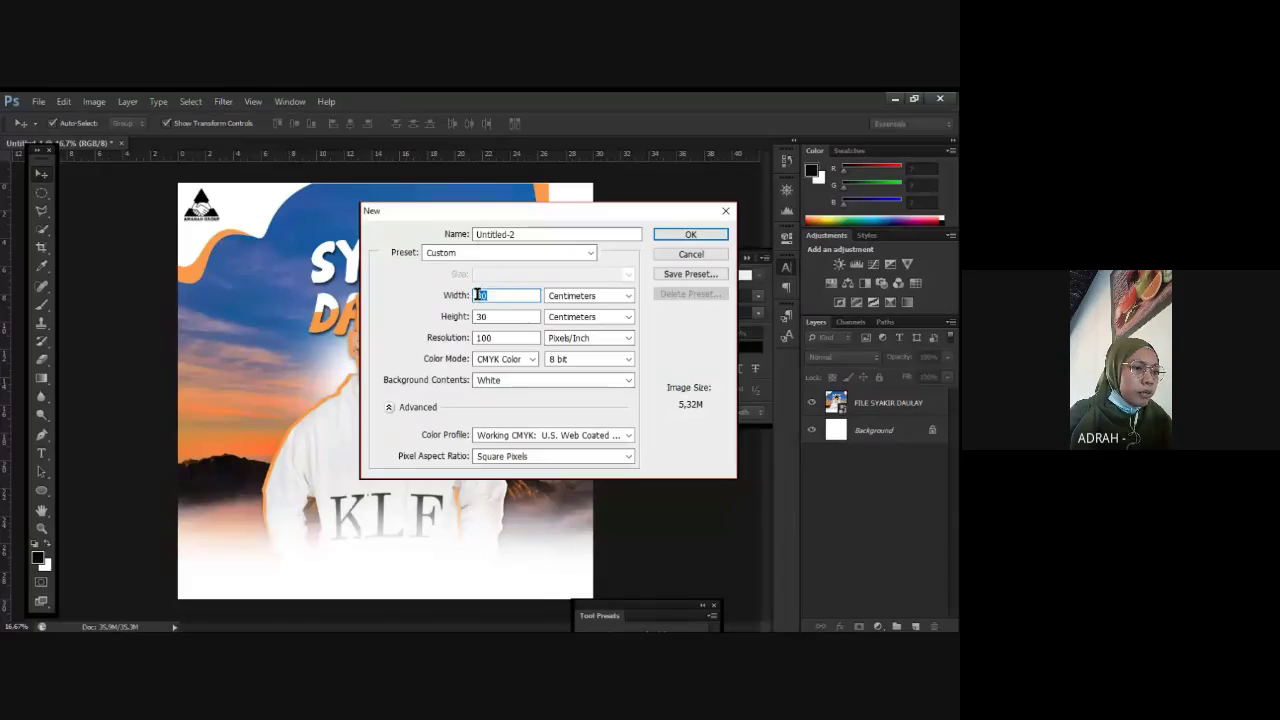
text(30)
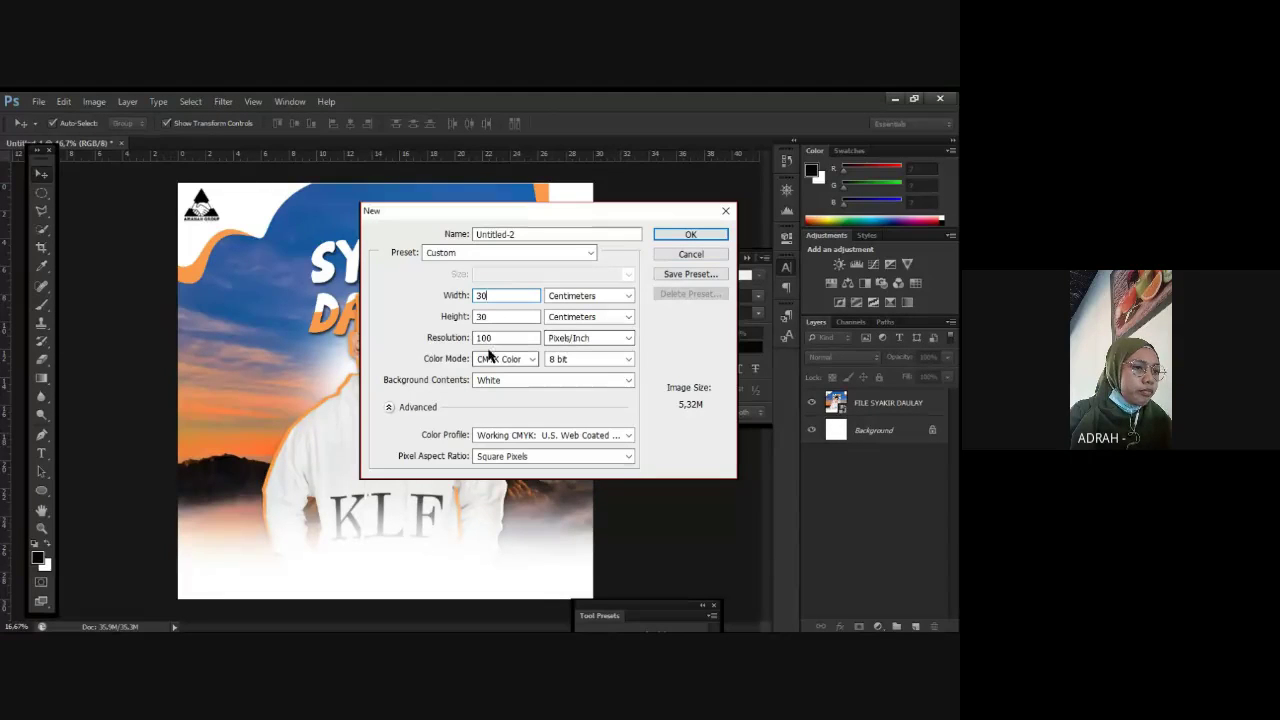
click(689, 234)
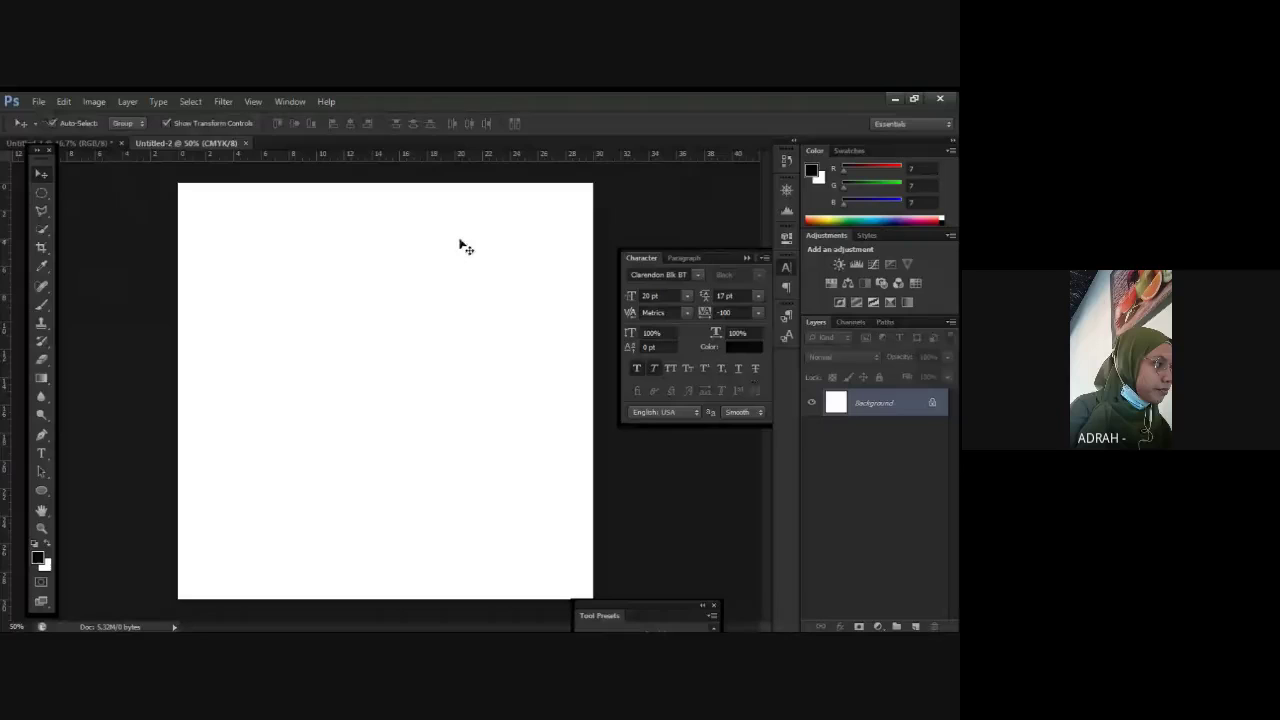
Step: Place the SYAKIR 1 picture from the Pictures folder onto the blank canvas and commit the placement
click(38, 101)
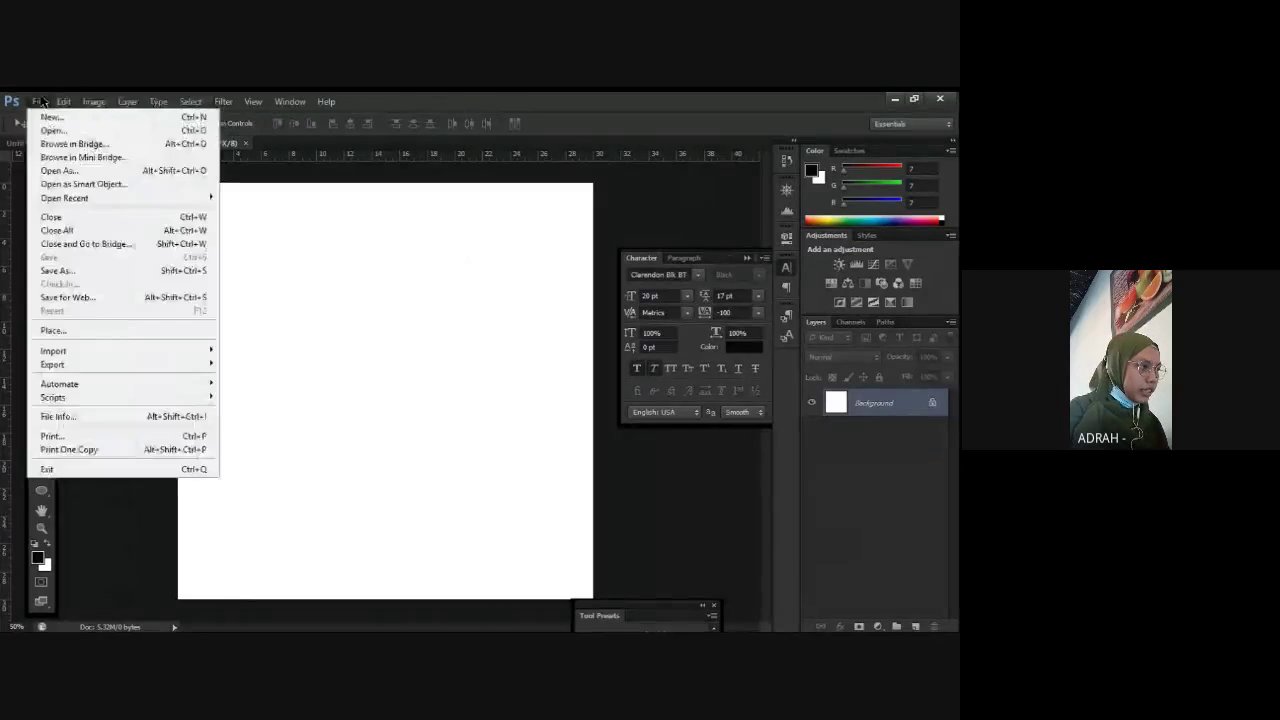
mouse_move(63, 101)
key(Escape)
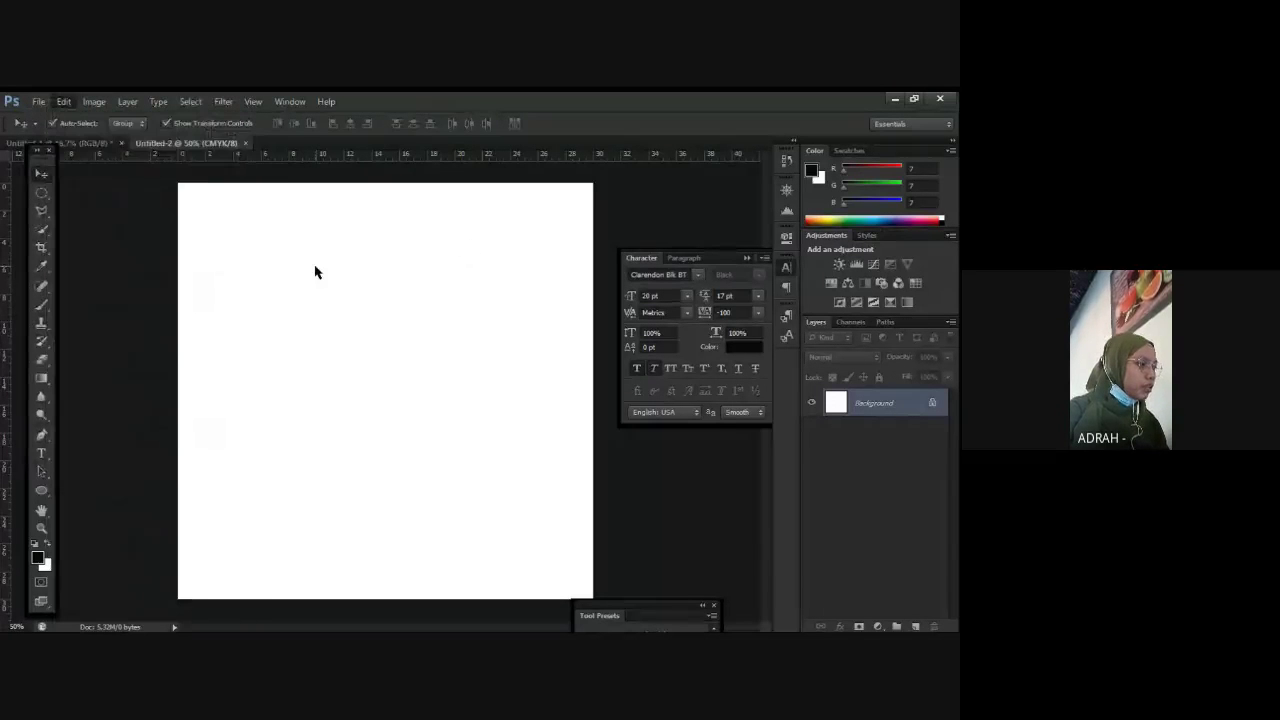
click(38, 101)
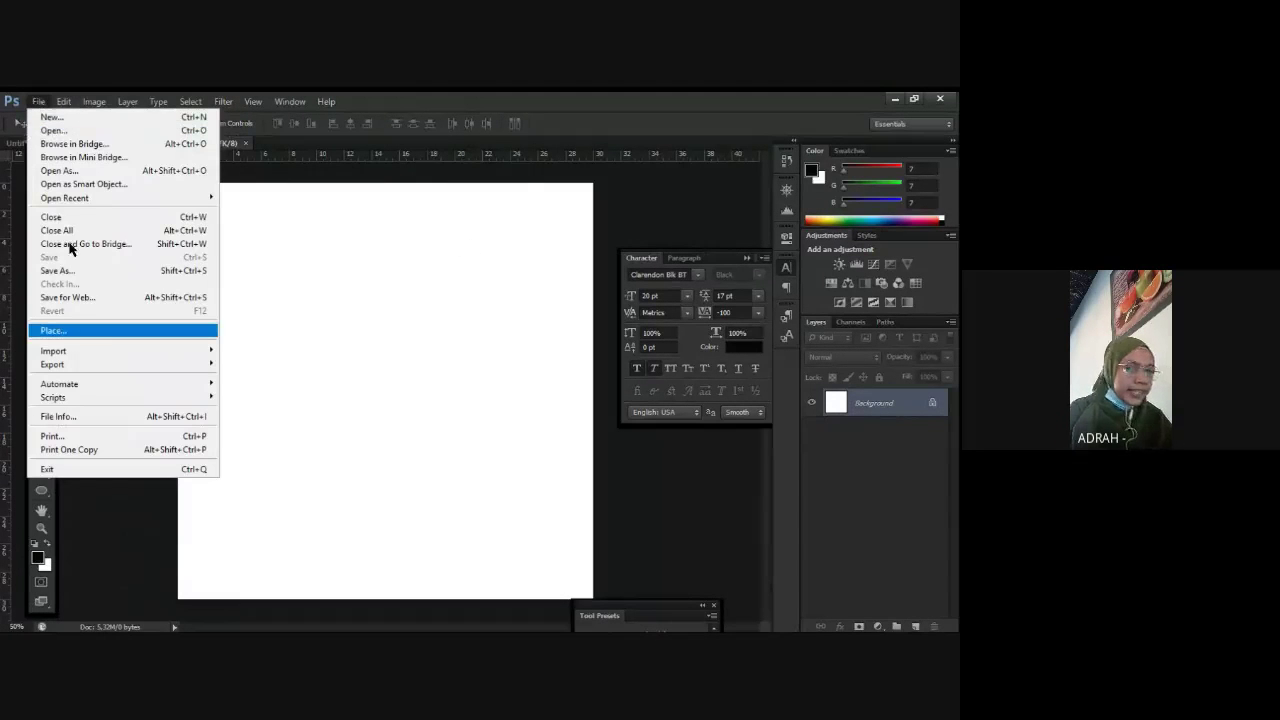
click(100, 336)
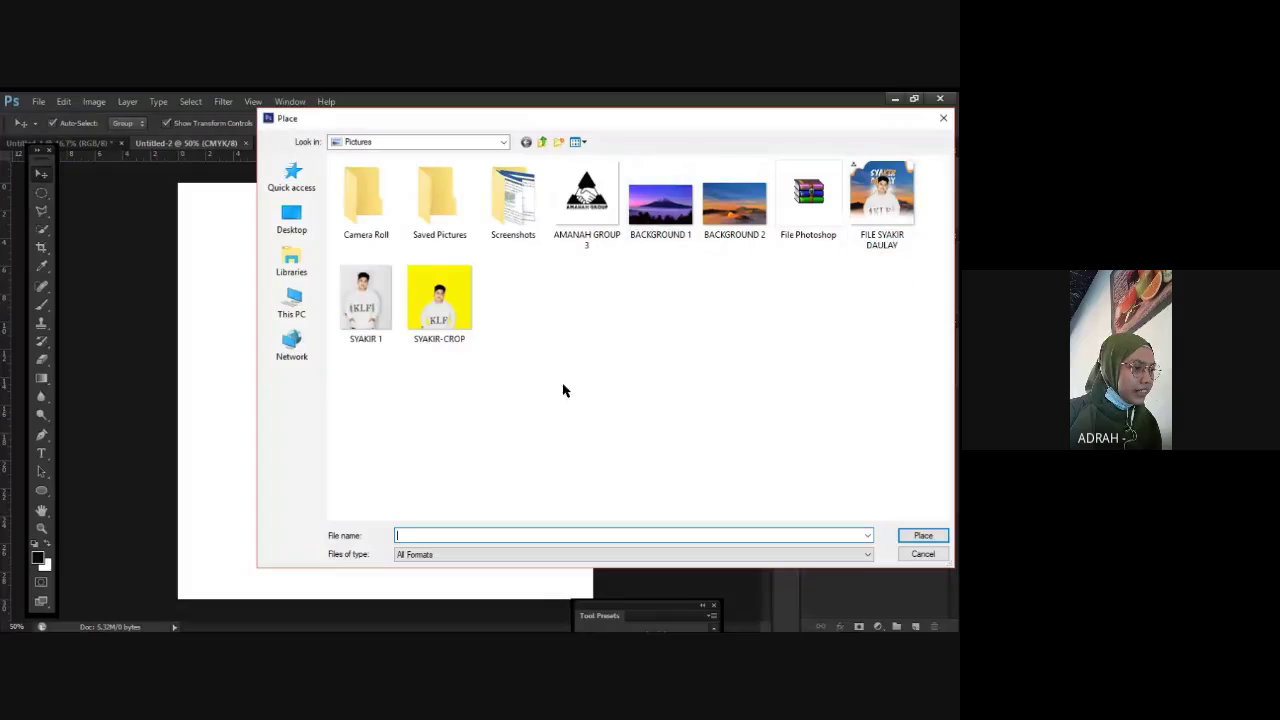
click(364, 318)
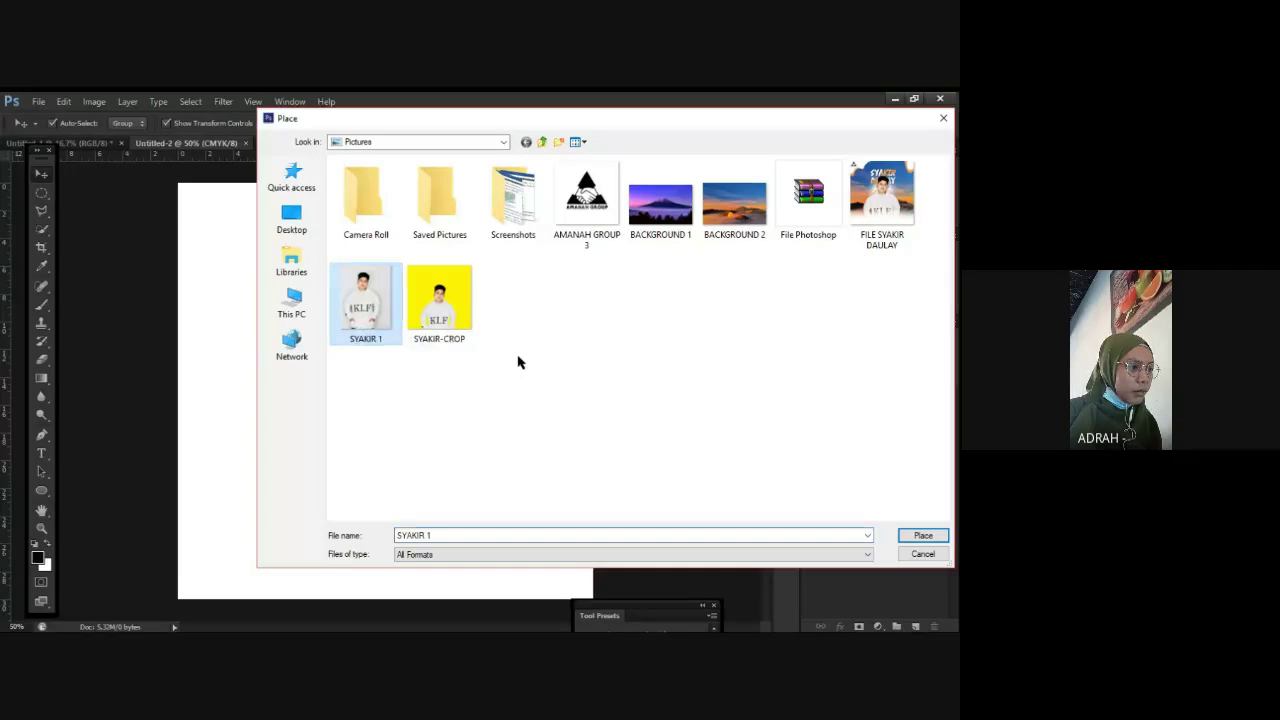
click(918, 536)
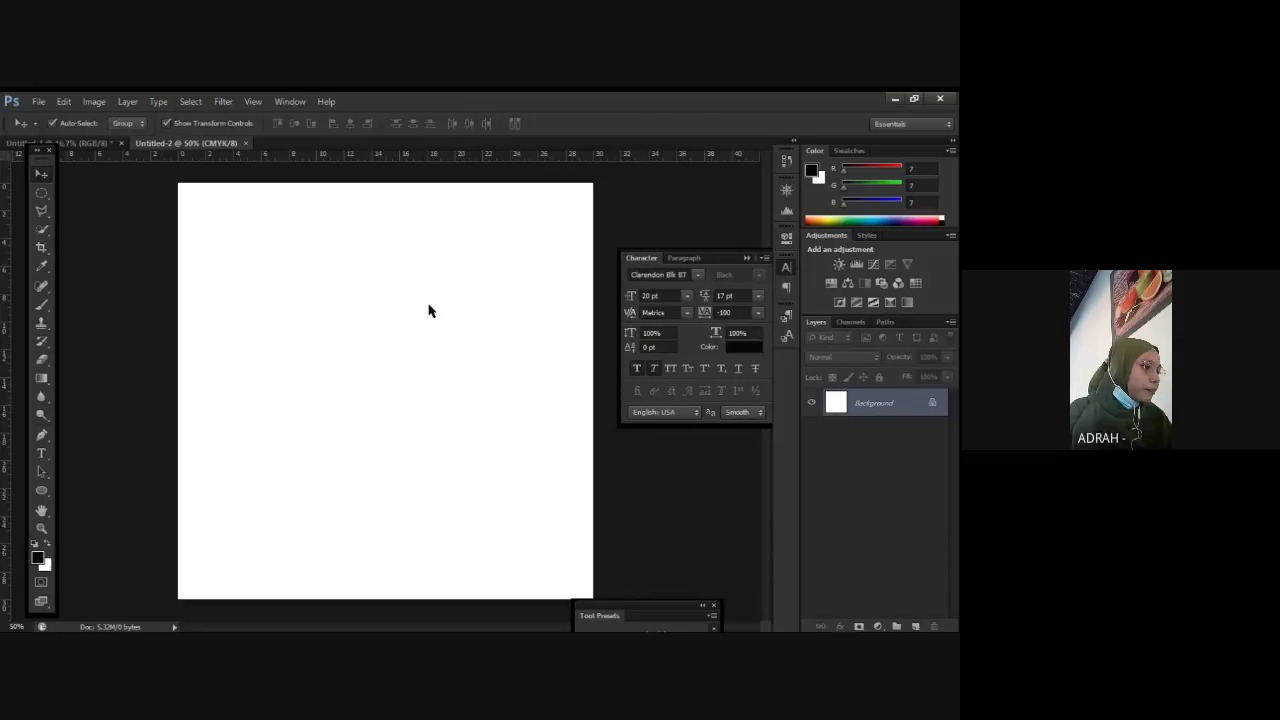
click(42, 214)
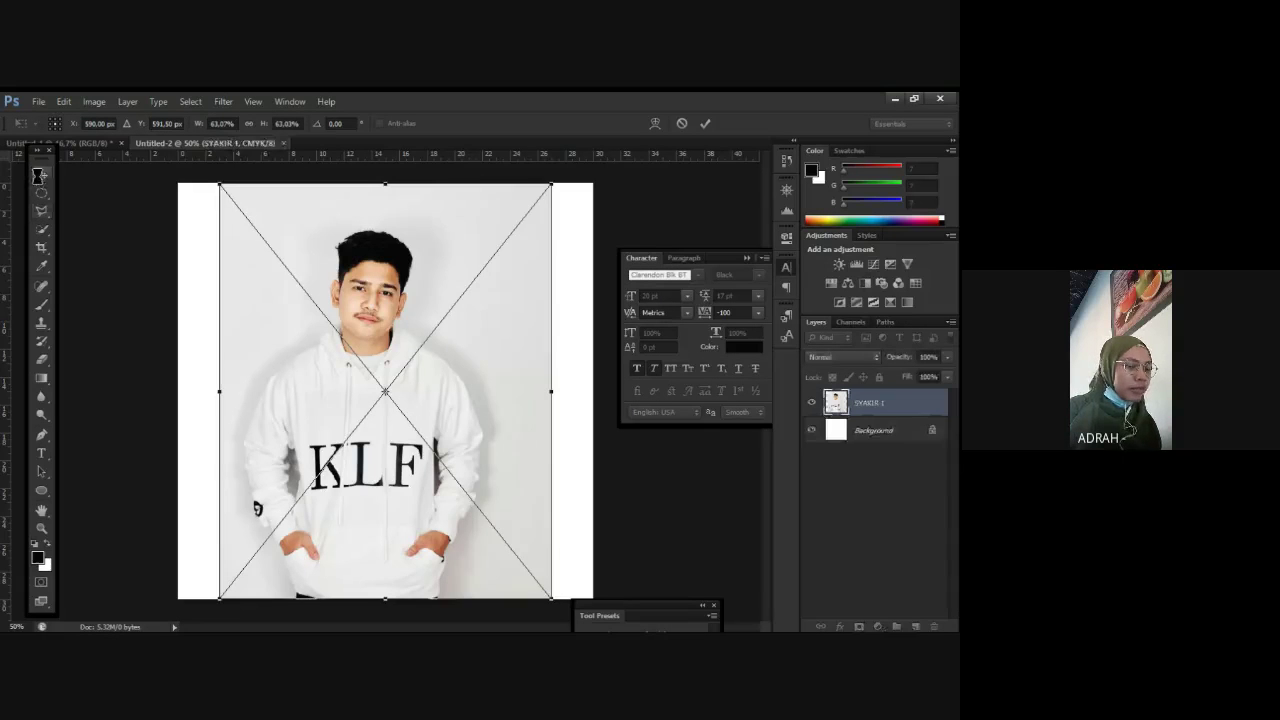
key(Escape)
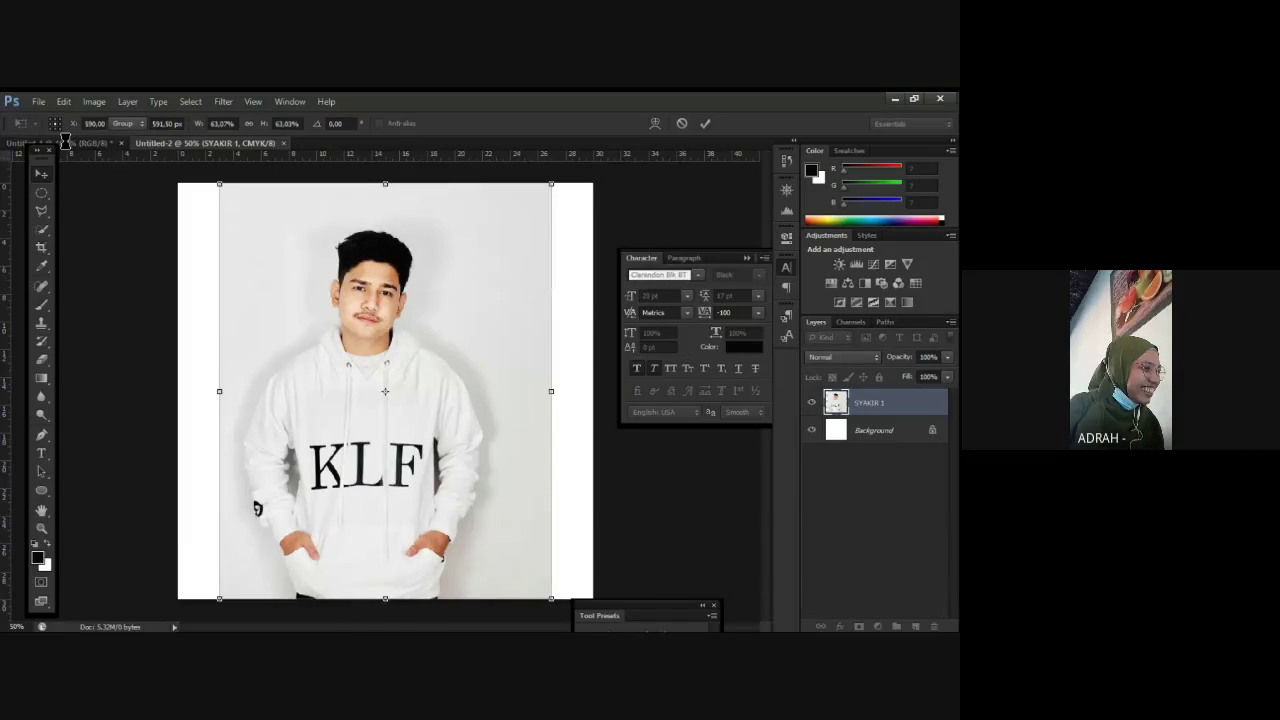
Step: Commit the placed SYAKIR 1 photo and move it sideways until it slightly overlaps the canvas's left edge
key(Return)
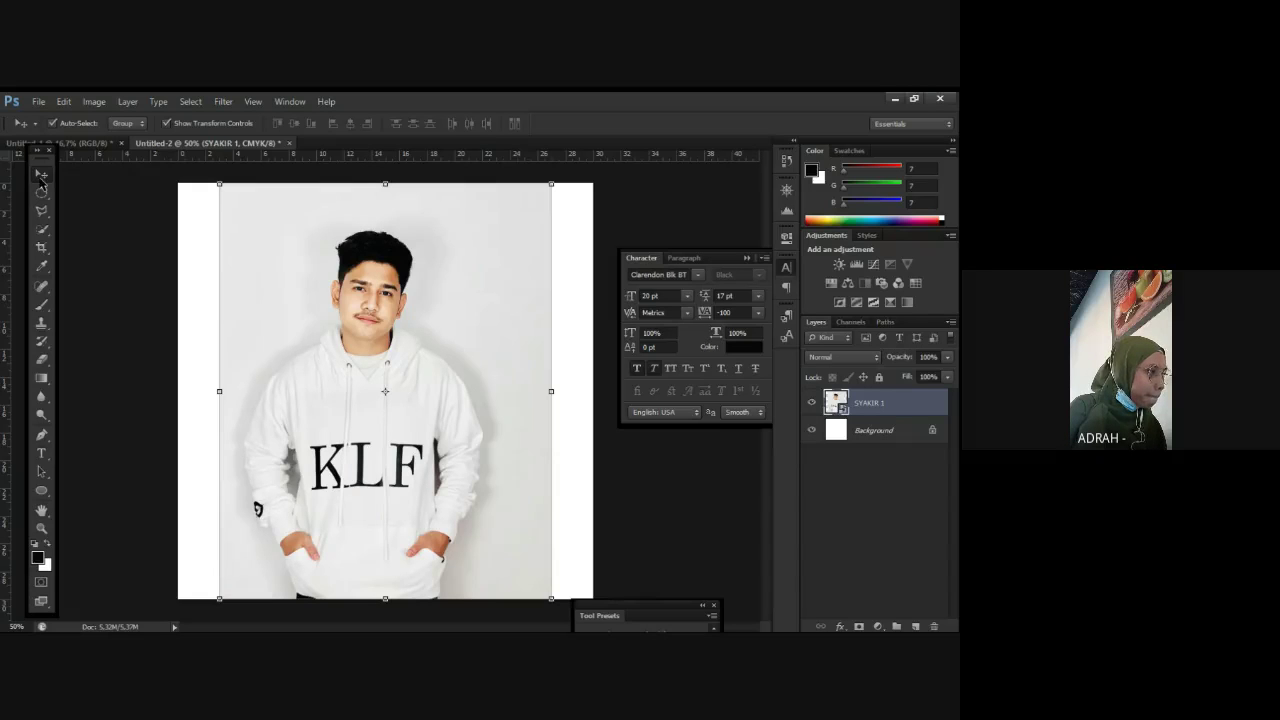
click(41, 213)
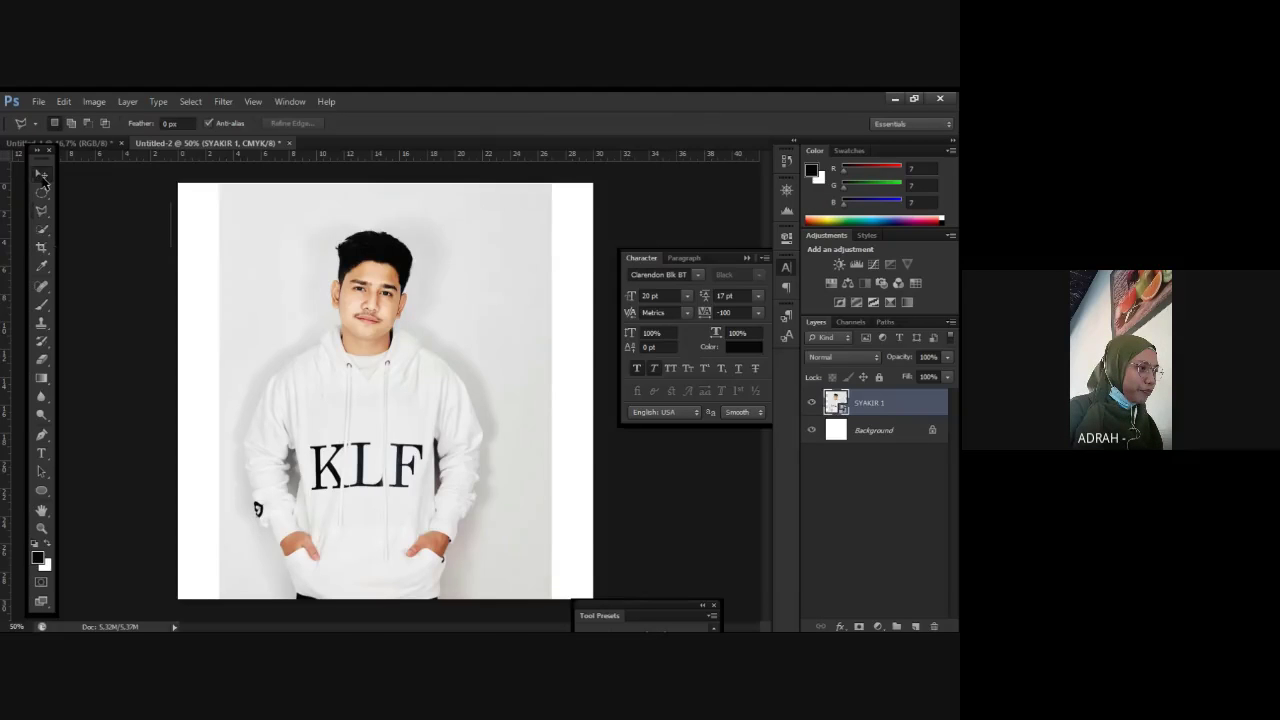
click(41, 174)
drag(358, 350, 305, 350)
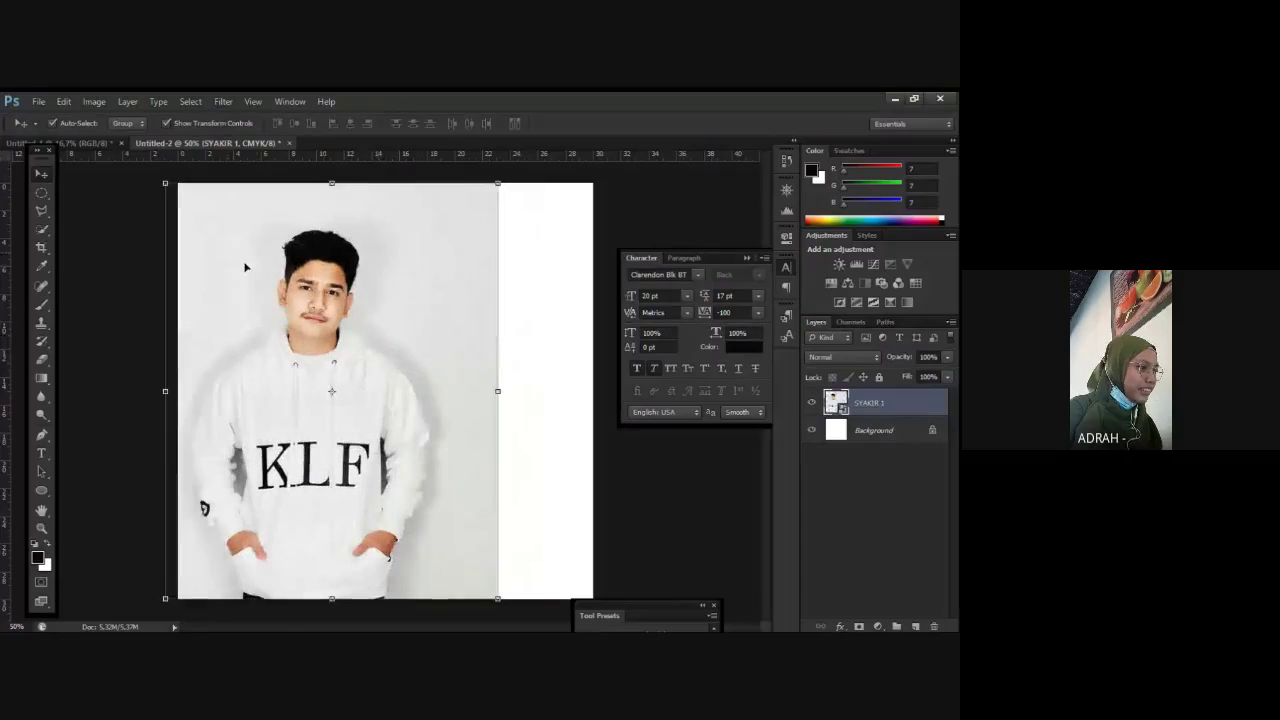
Step: Place the SYAKIR-CROP picture from the Pictures folder at full canvas size and commit the placement
click(38, 102)
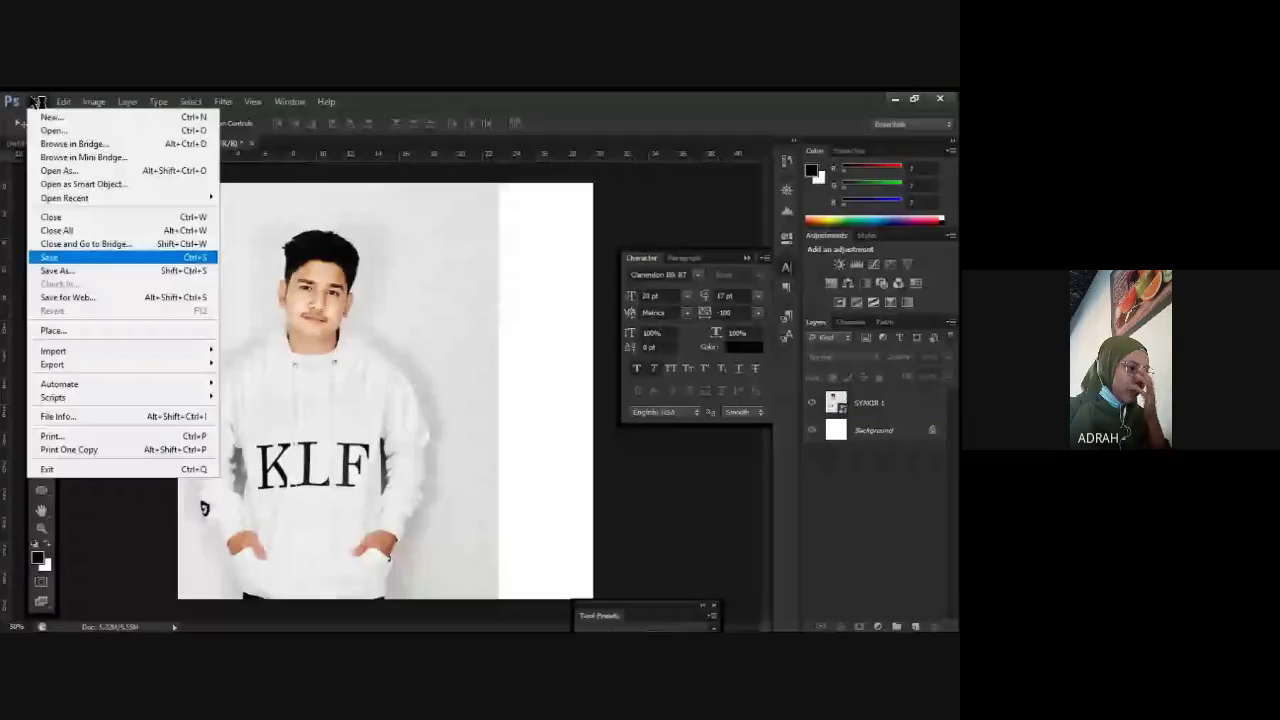
click(80, 331)
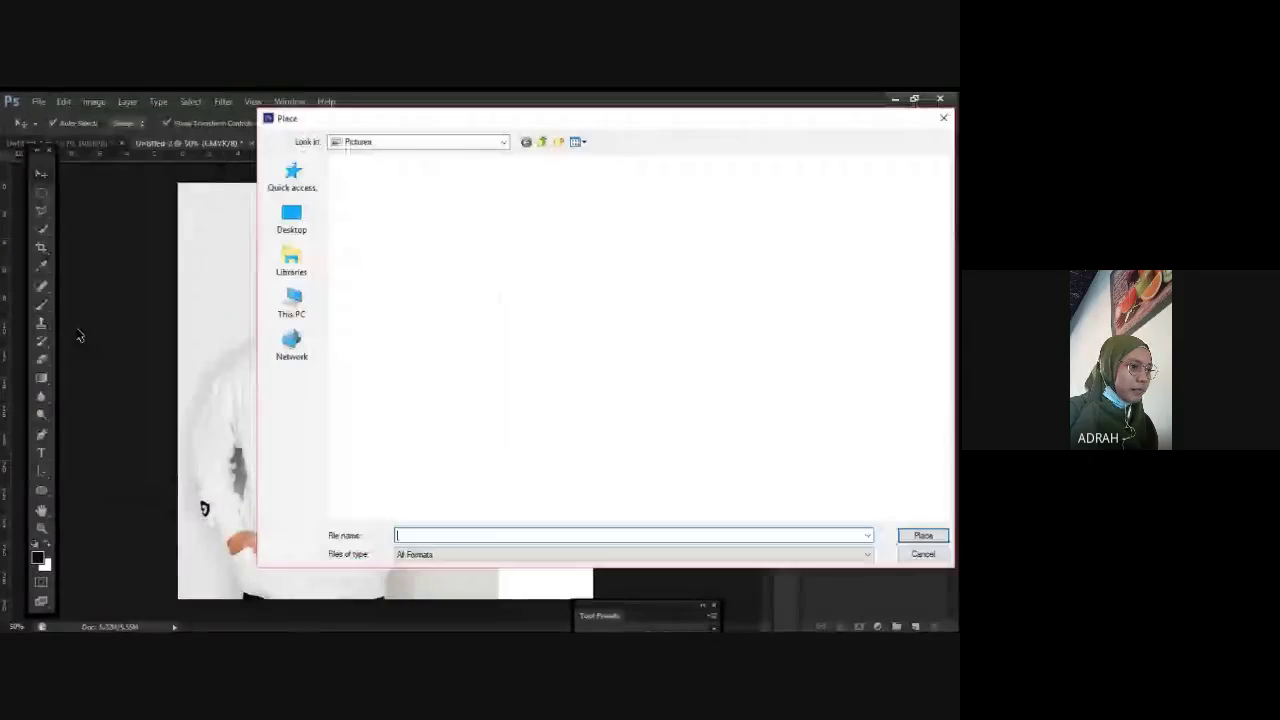
click(440, 295)
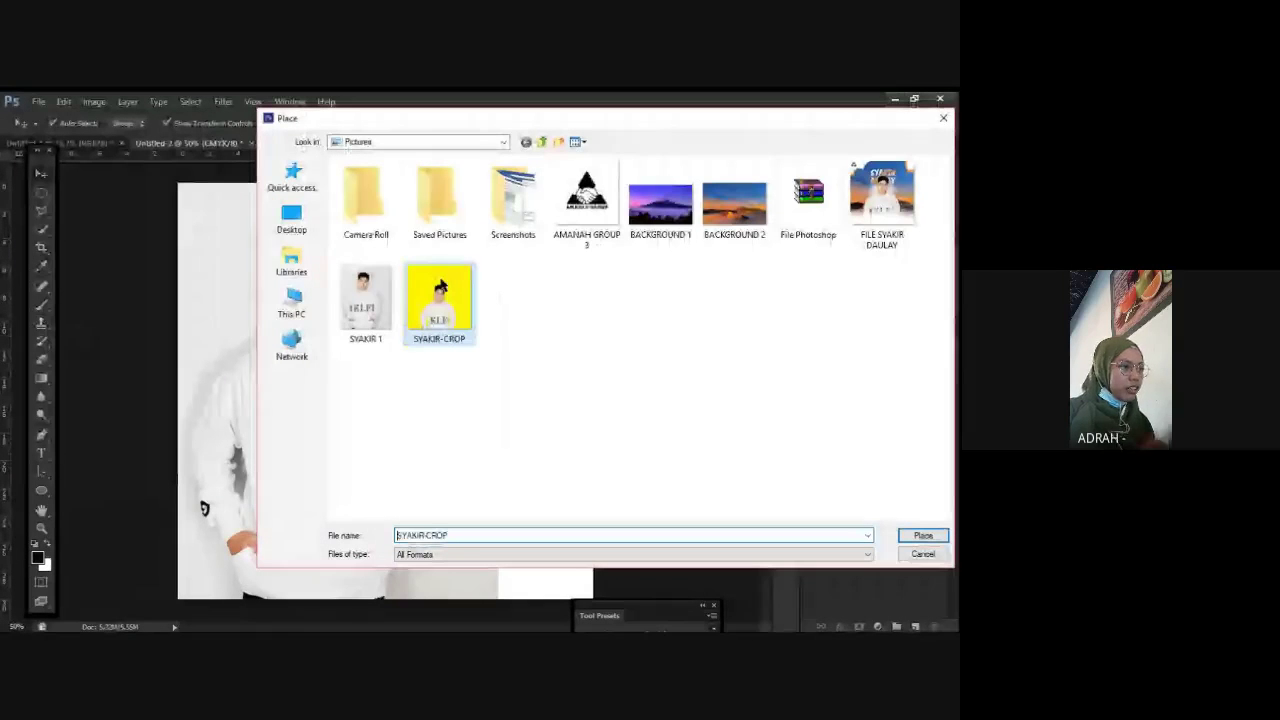
click(921, 536)
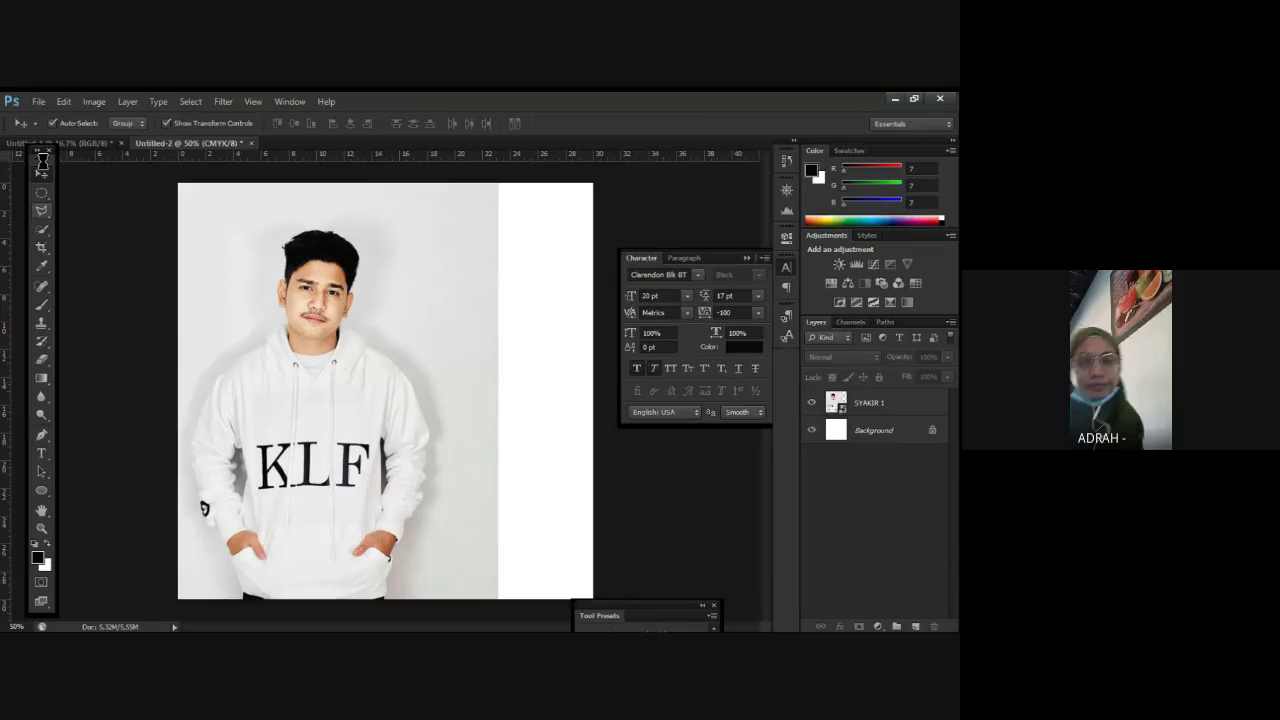
key(ctrl+t)
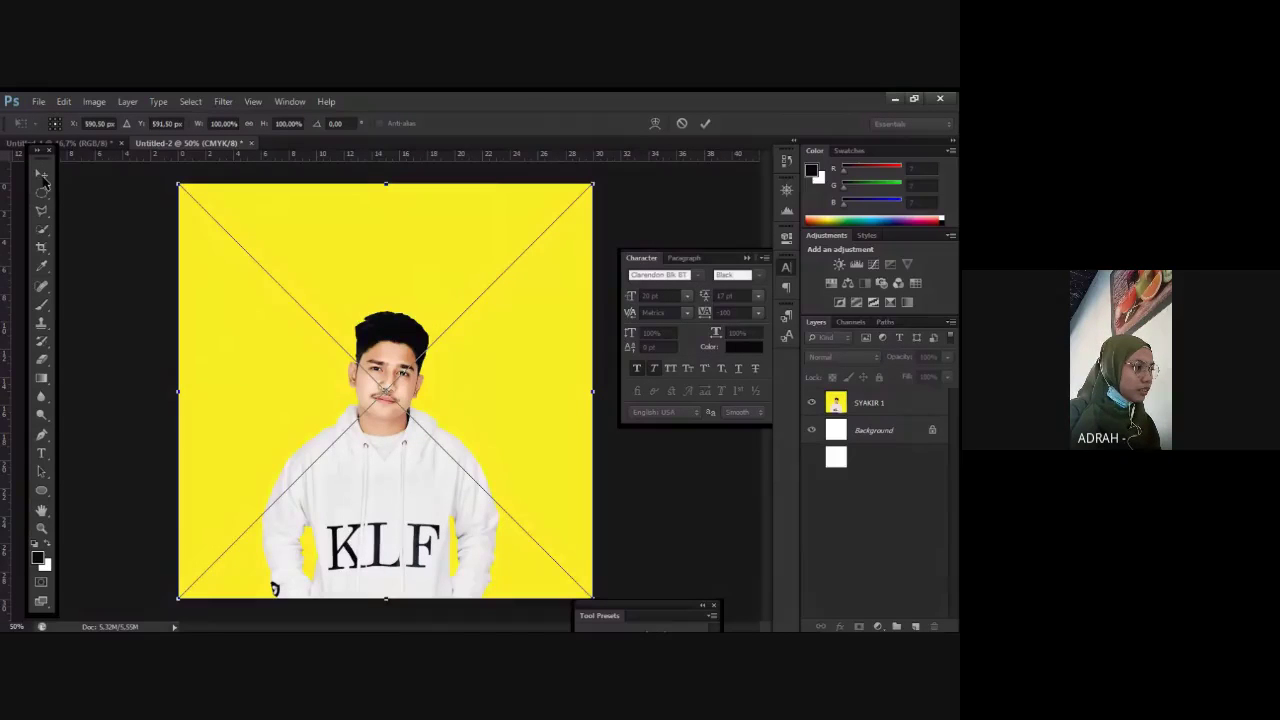
click(41, 174)
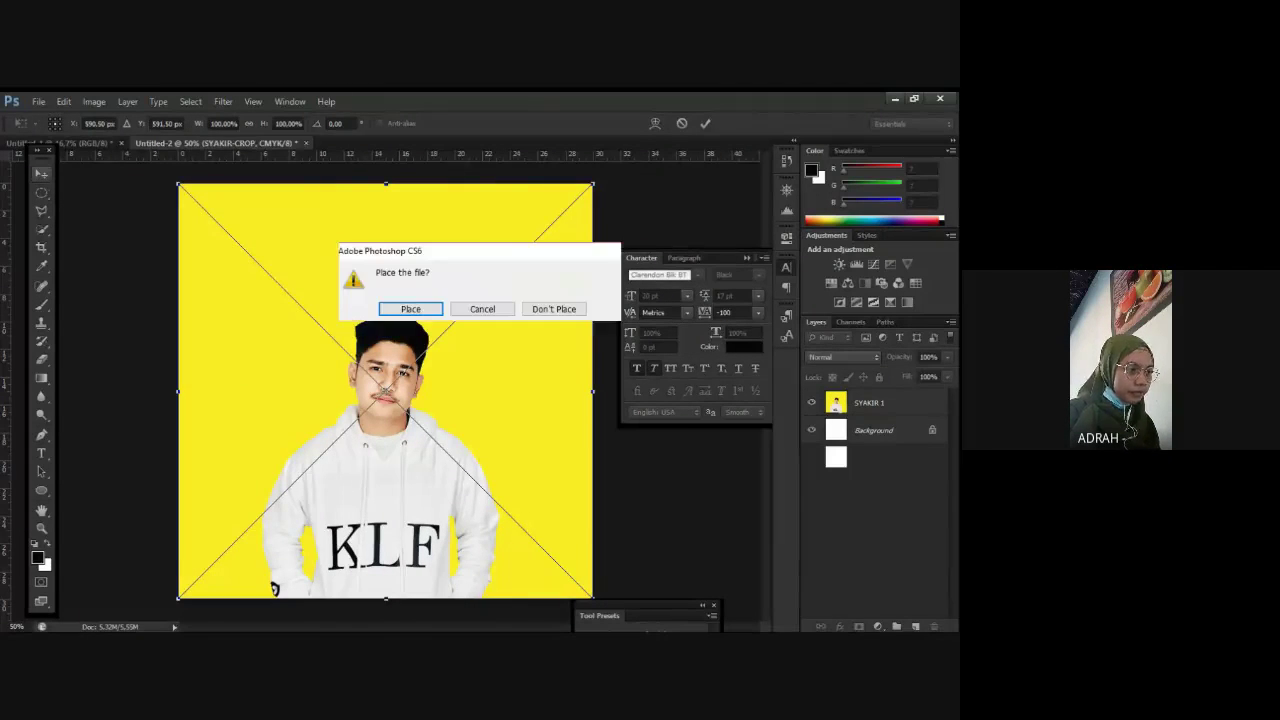
click(411, 309)
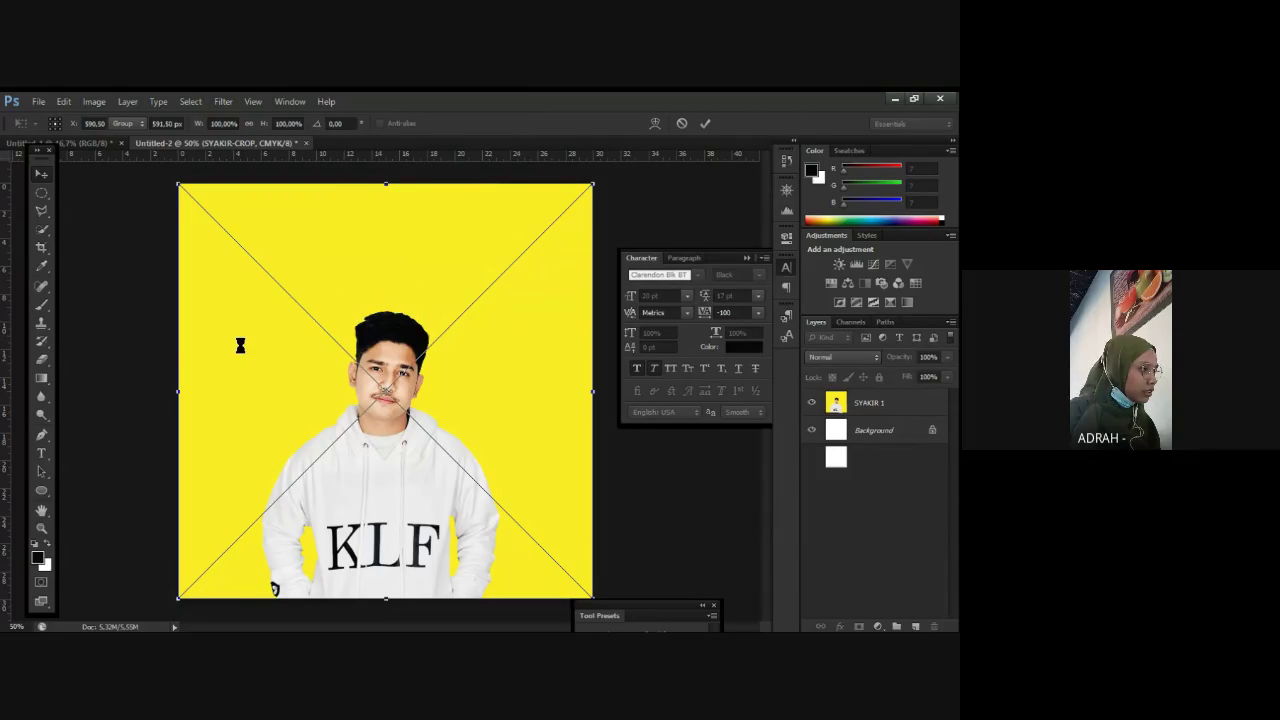
click(40, 175)
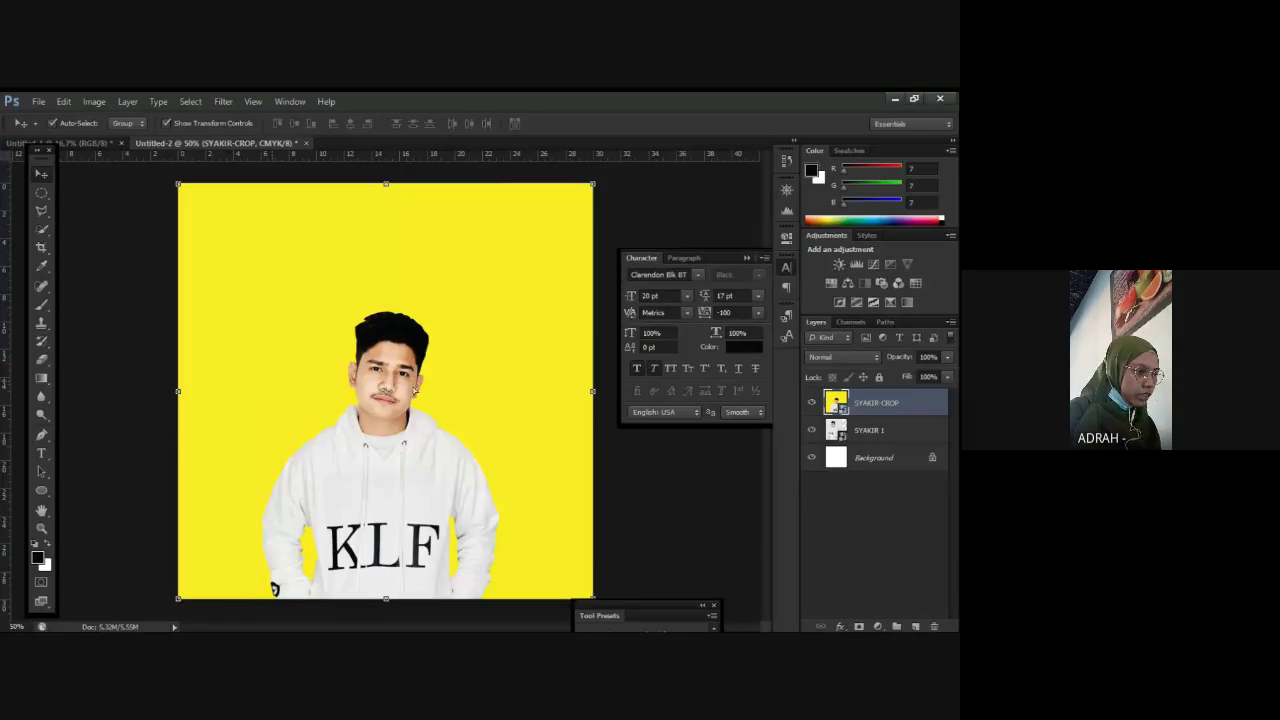
Step: Move the SYAKIR-CROP picture over the right half of the canvas to uncover the SYAKIR 1 figure, and deselect it
drag(272, 385, 500, 376)
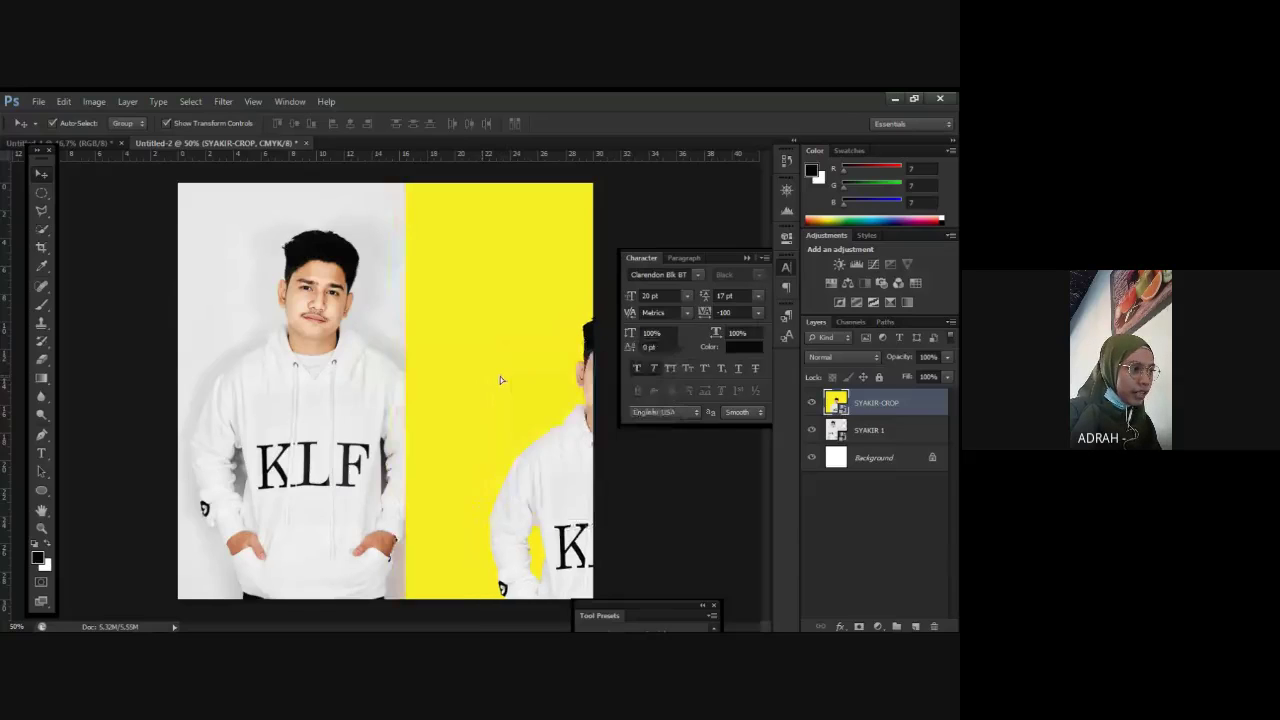
click(257, 312)
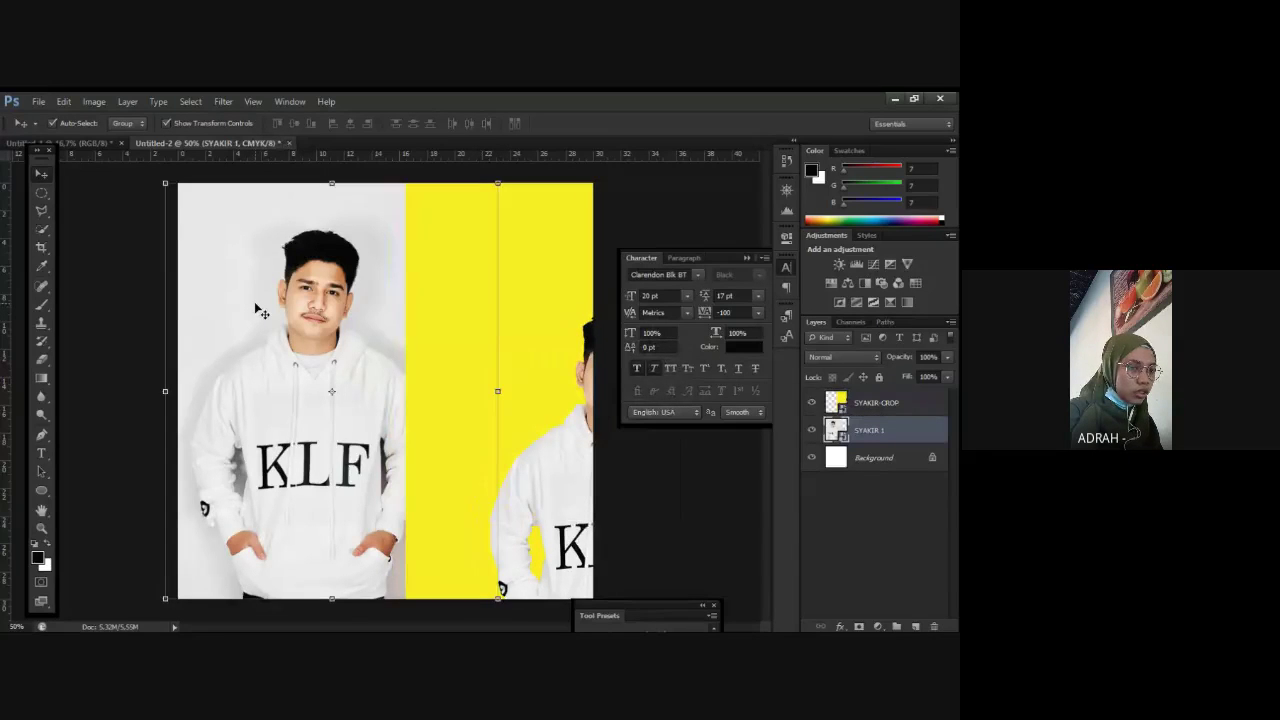
click(548, 268)
mouse_move(548, 331)
mouse_down()
mouse_move(430, 341)
mouse_move(524, 338)
mouse_up()
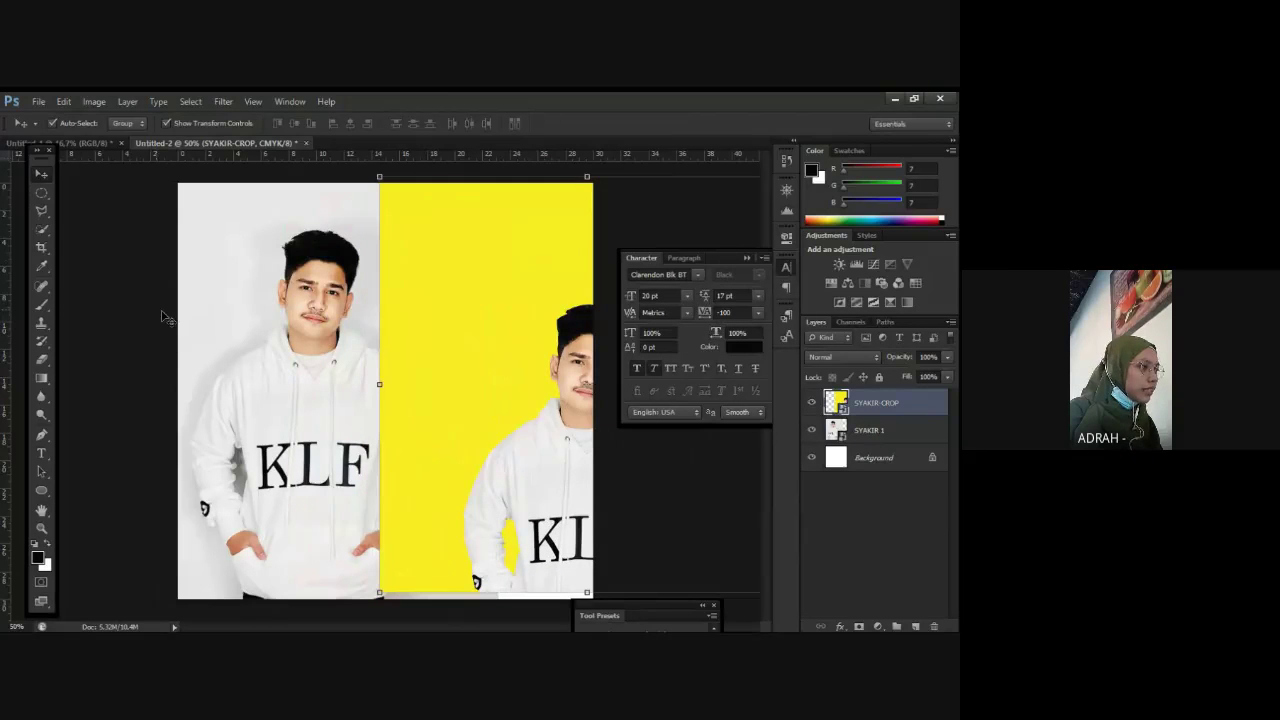
click(138, 266)
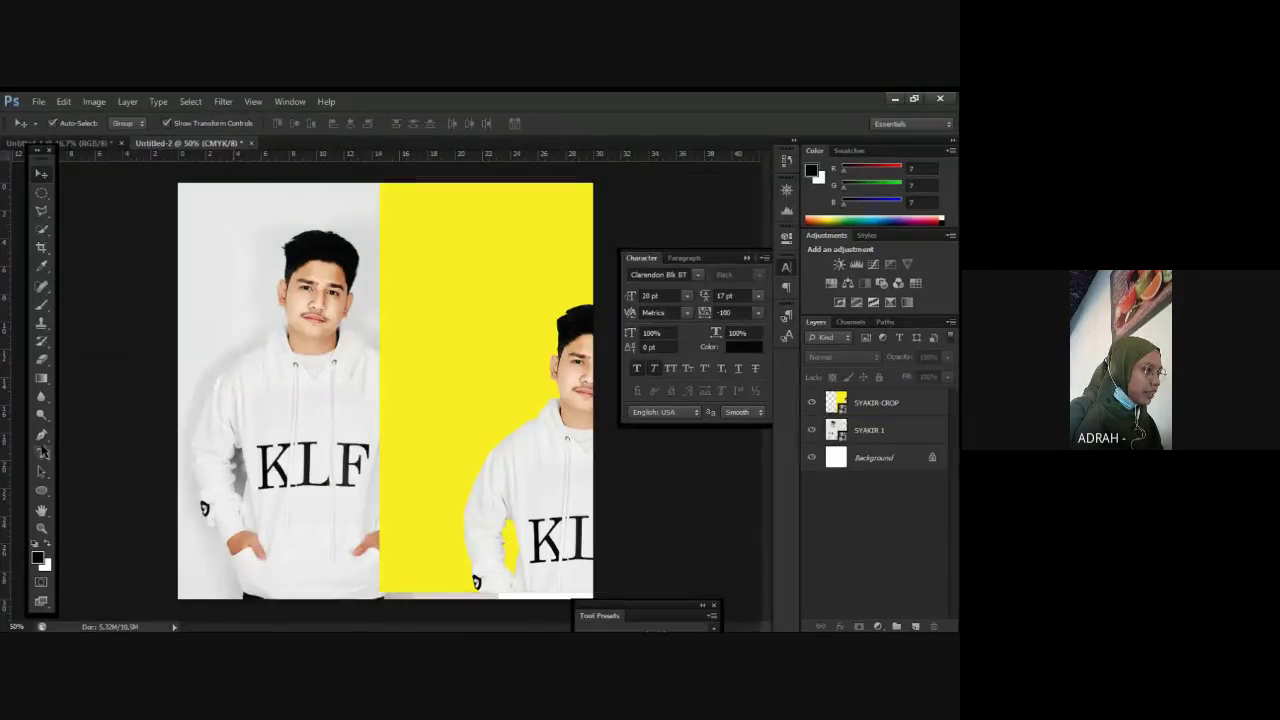
click(42, 211)
right_click(44, 214)
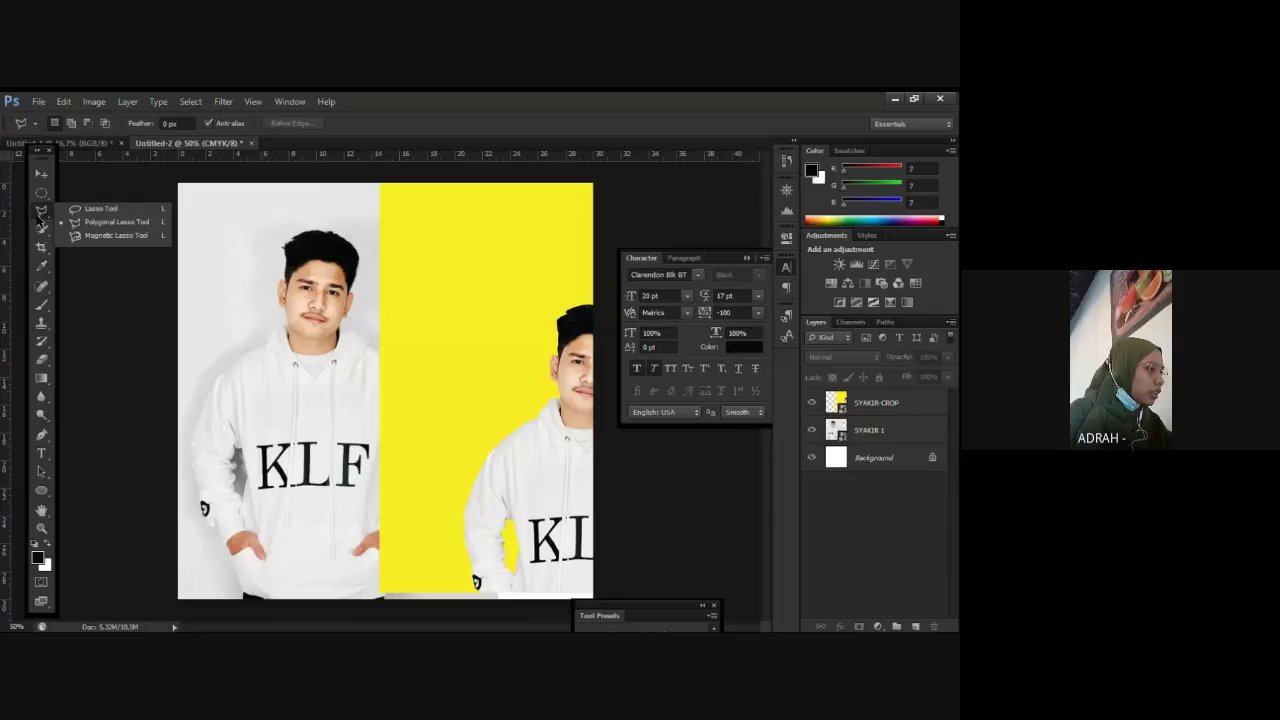
click(44, 362)
click(44, 362)
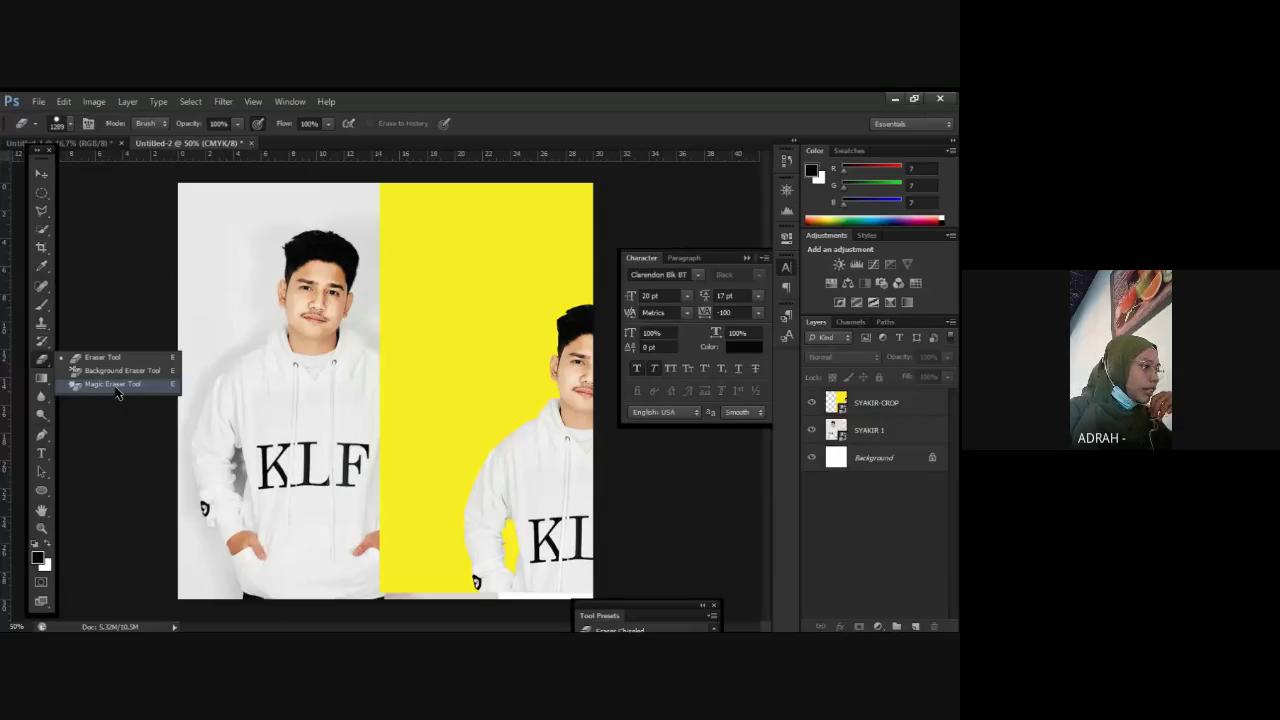
click(46, 215)
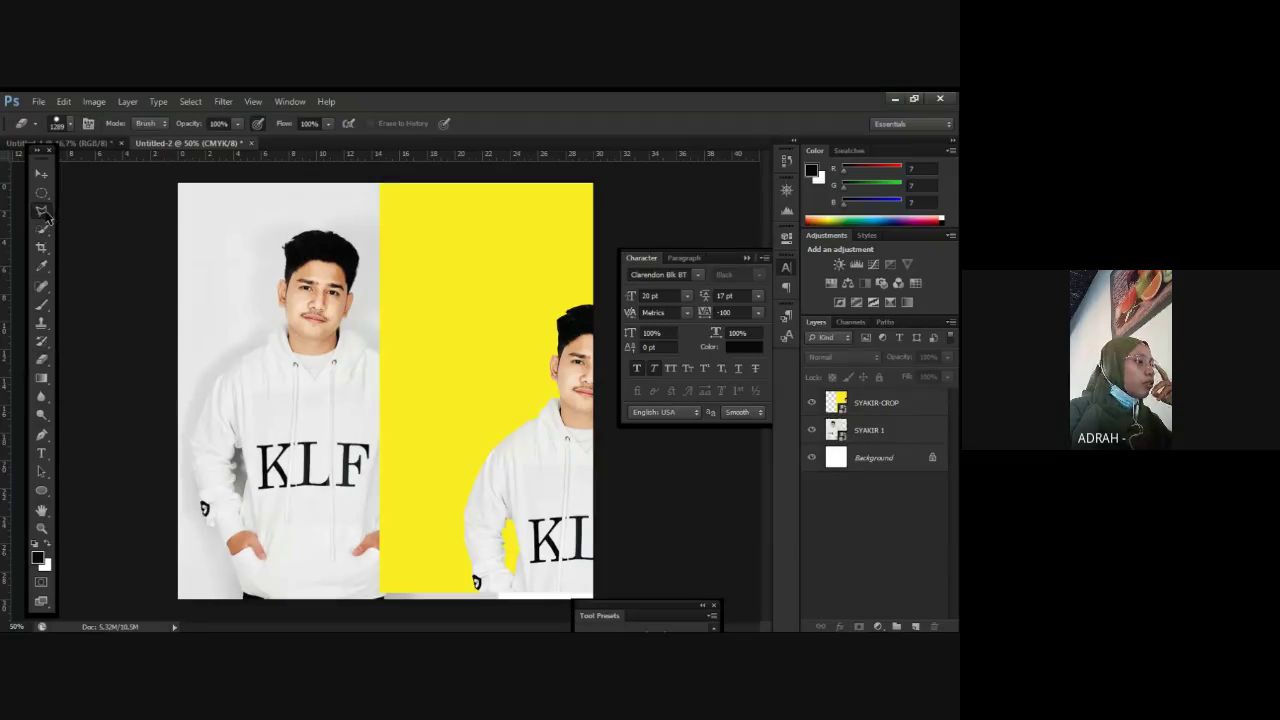
click(45, 214)
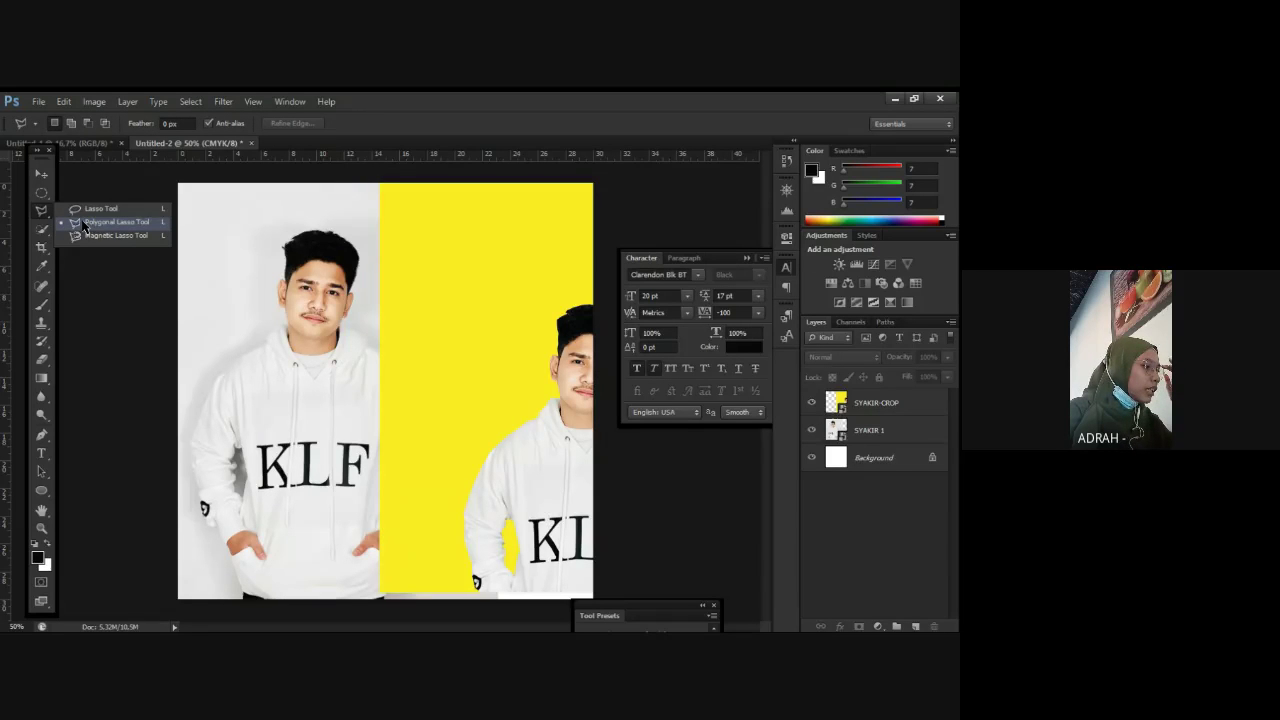
click(41, 362)
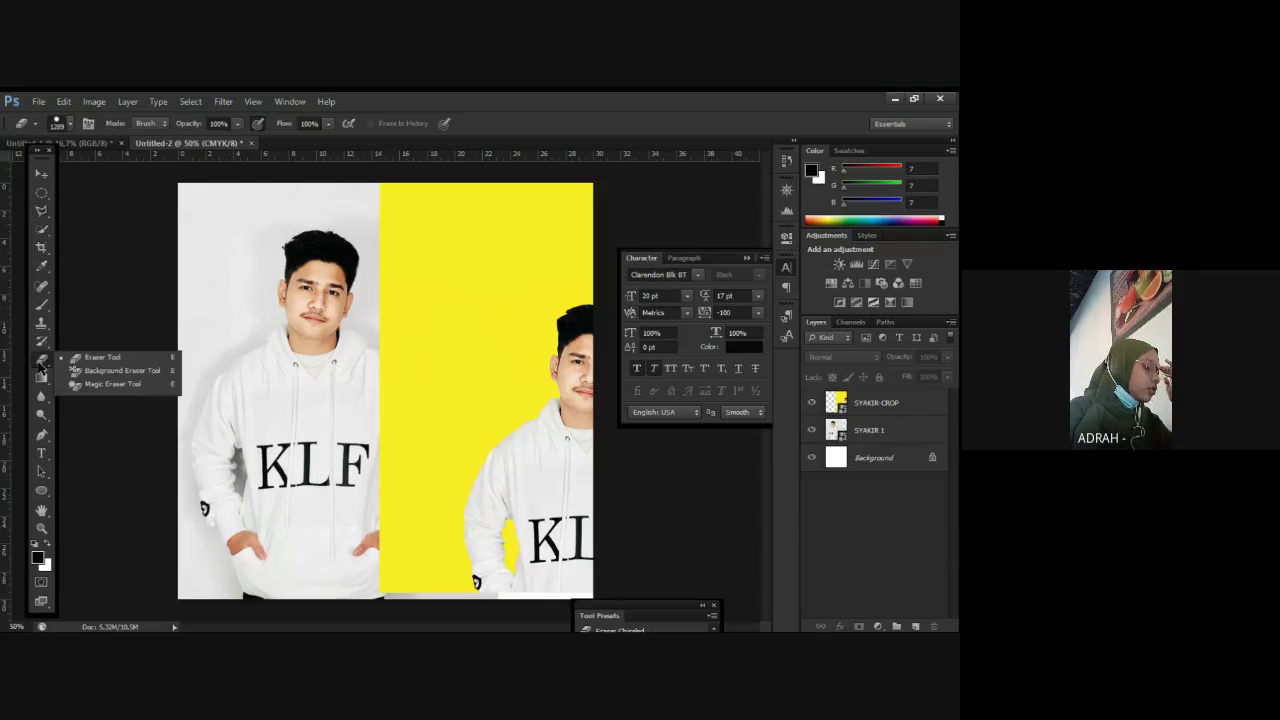
Step: Shift the SYAKIR 1 photo slightly to the right, just inside the canvas's left edge
click(42, 176)
click(333, 385)
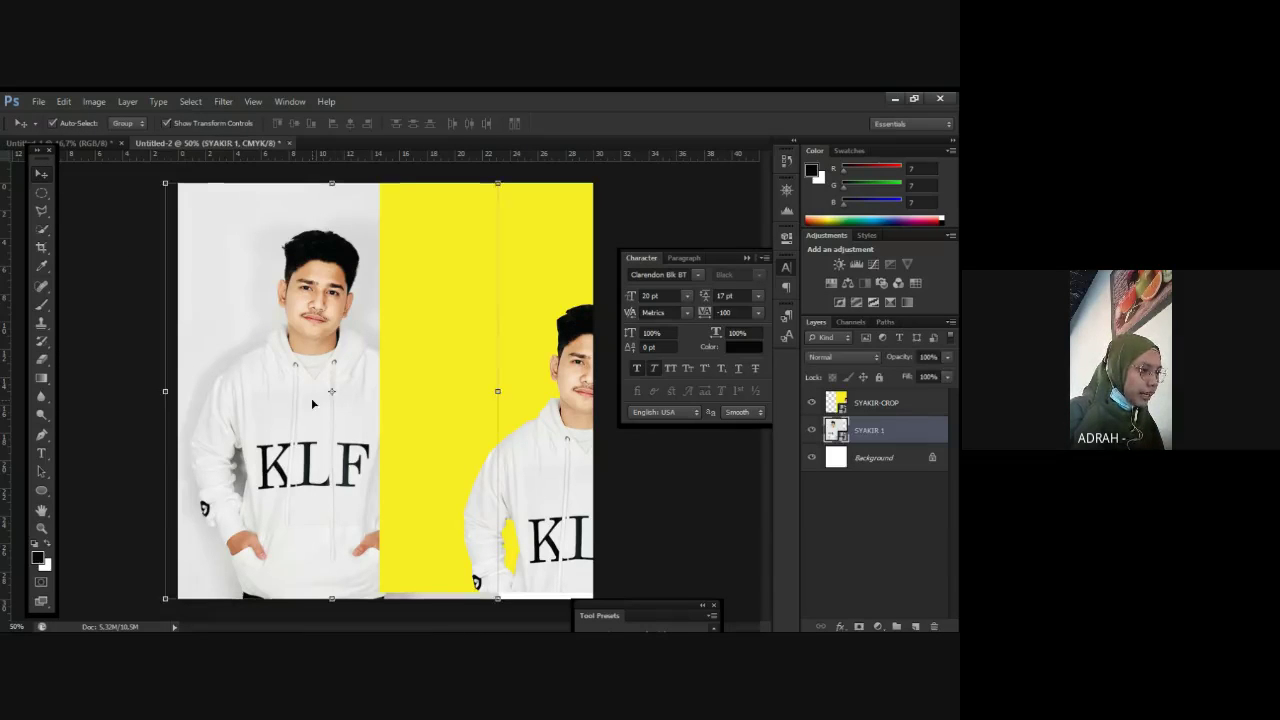
drag(335, 388, 359, 388)
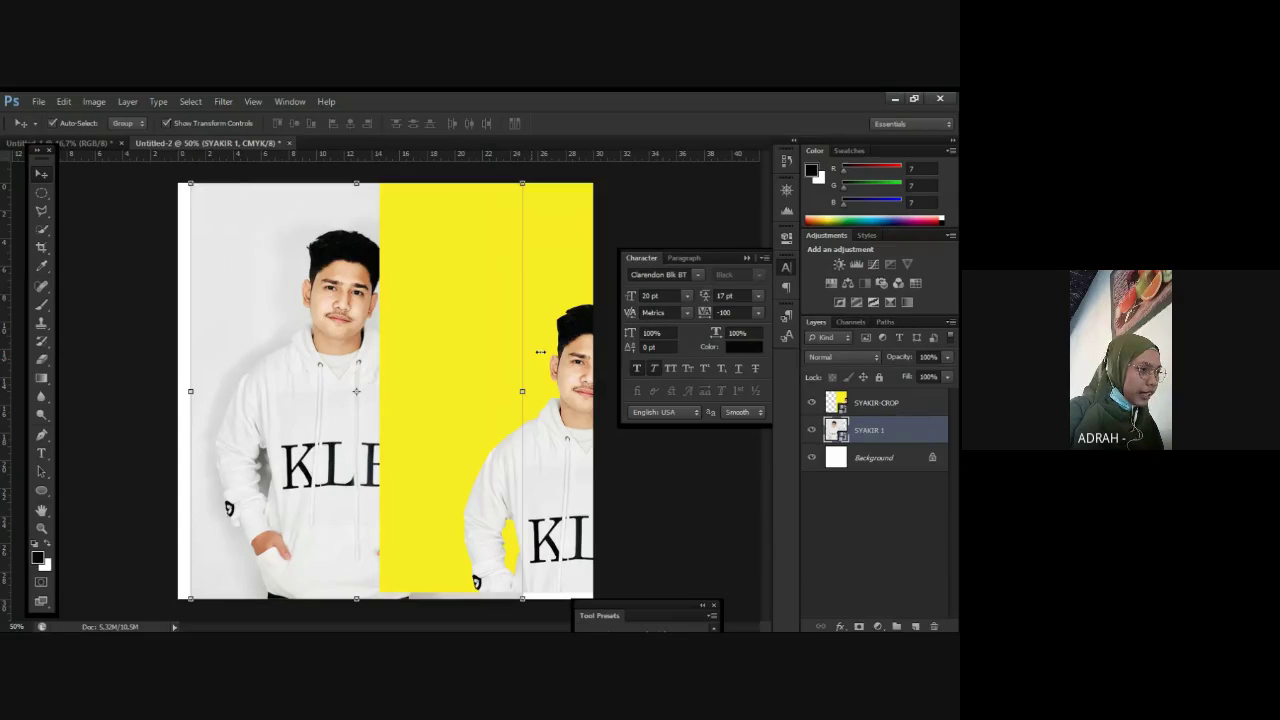
Step: Move the SYAKIR-CROP picture back across the full canvas width and collapse the Character panel
click(550, 360)
drag(550, 358, 358, 347)
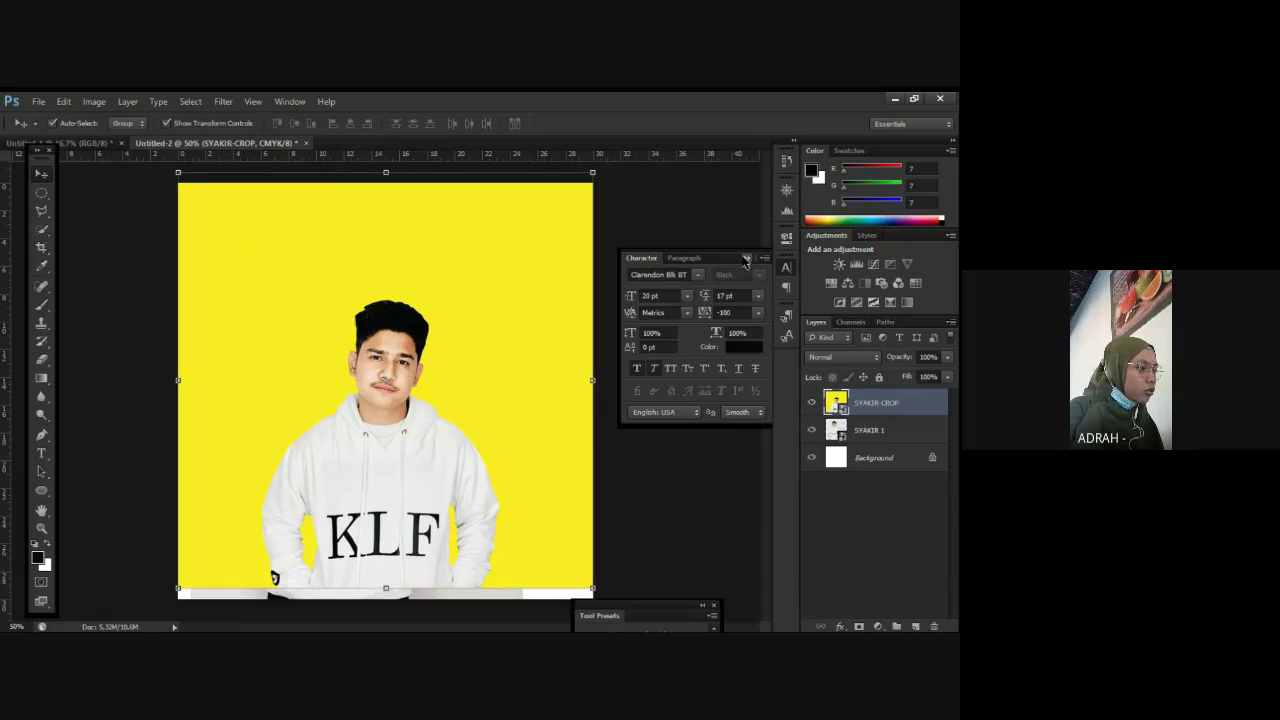
click(745, 260)
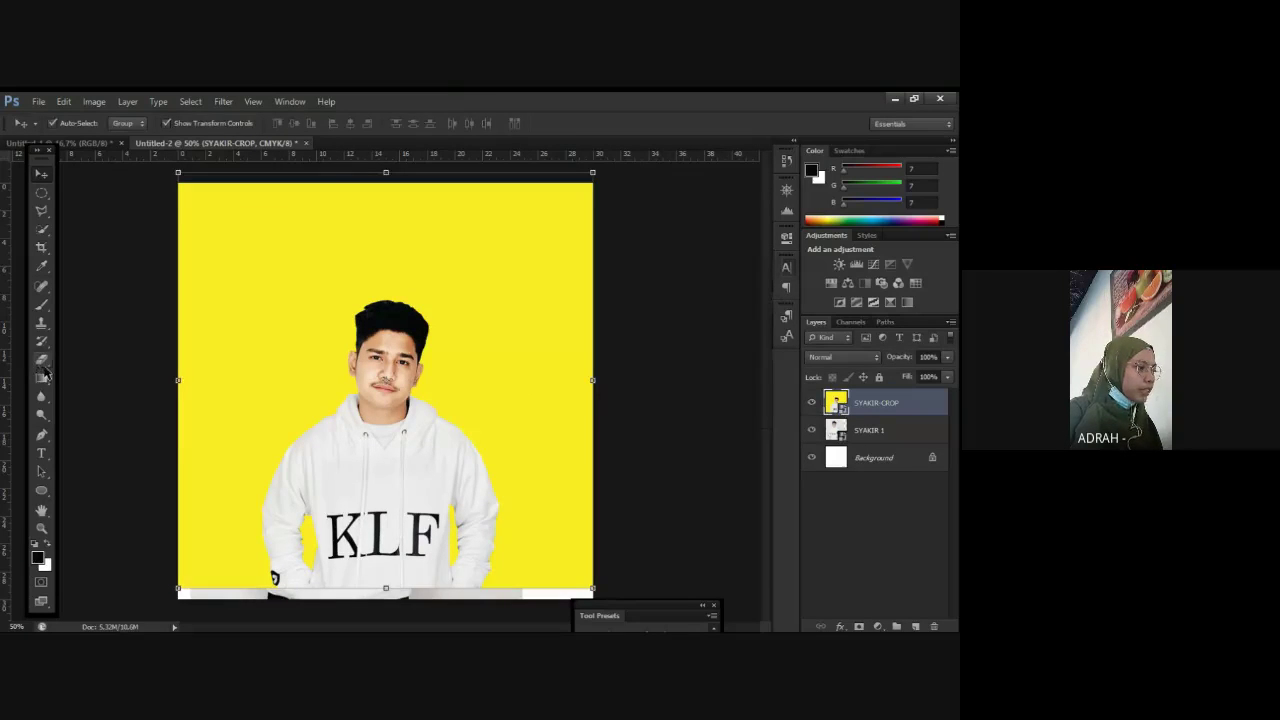
Step: Erase the yellow background around the SYAKIR-CROP figure with the Magic Eraser Tool, rasterizing its smart object
click(43, 364)
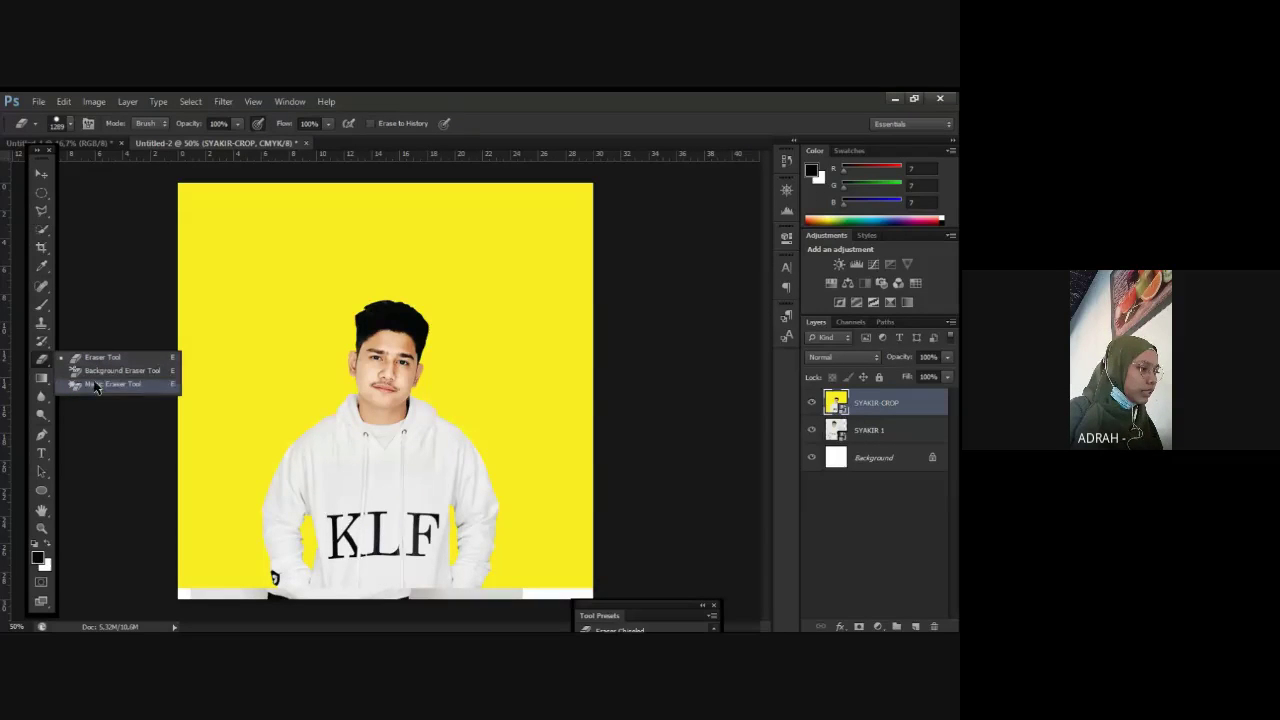
click(98, 387)
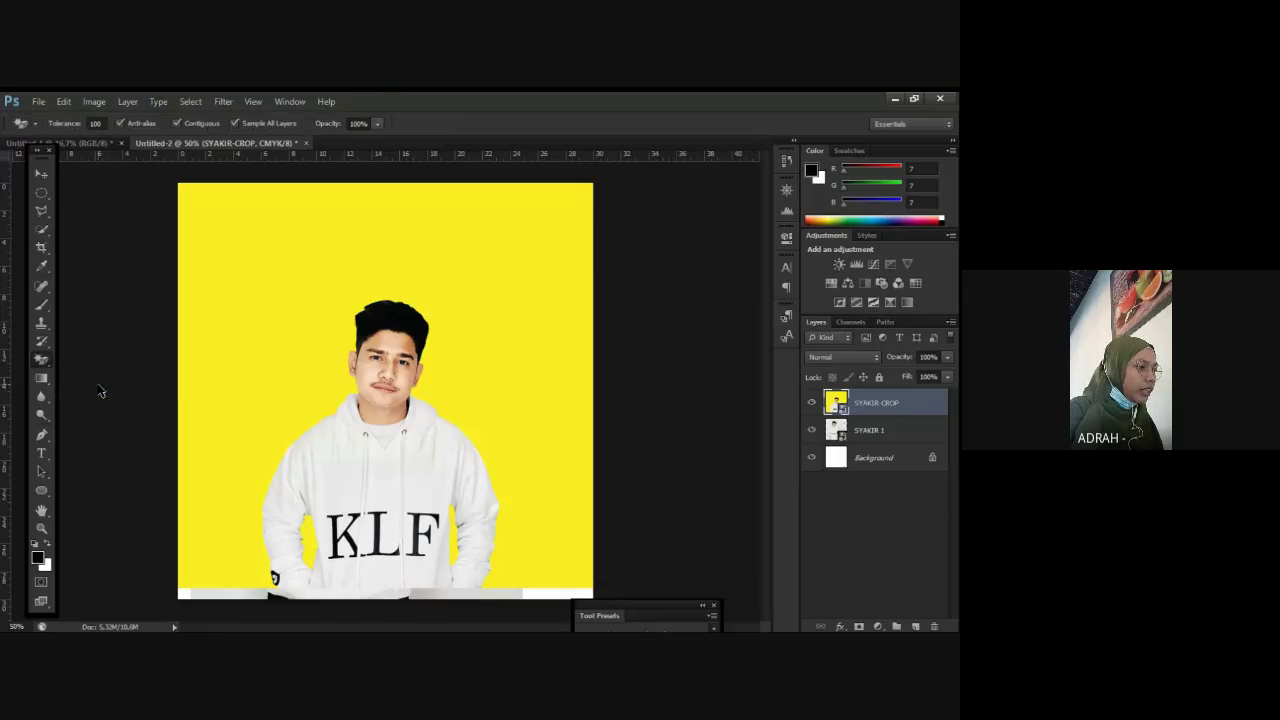
click(239, 295)
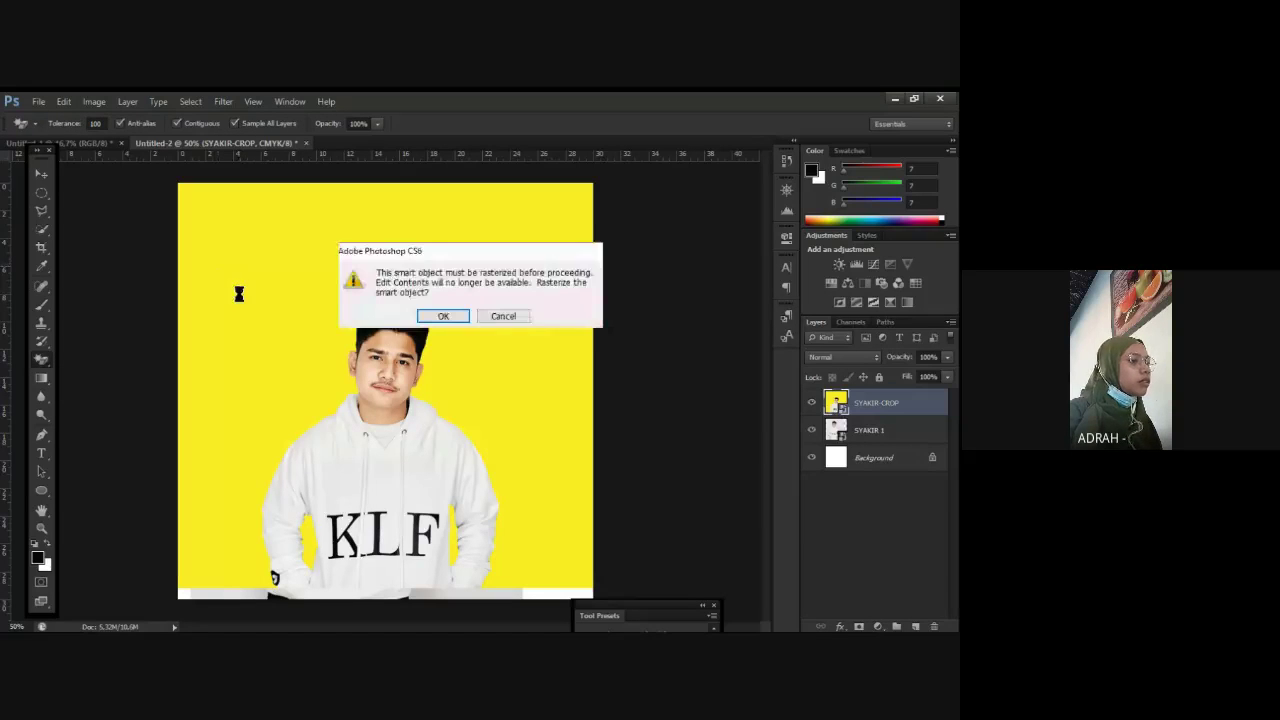
key(Escape)
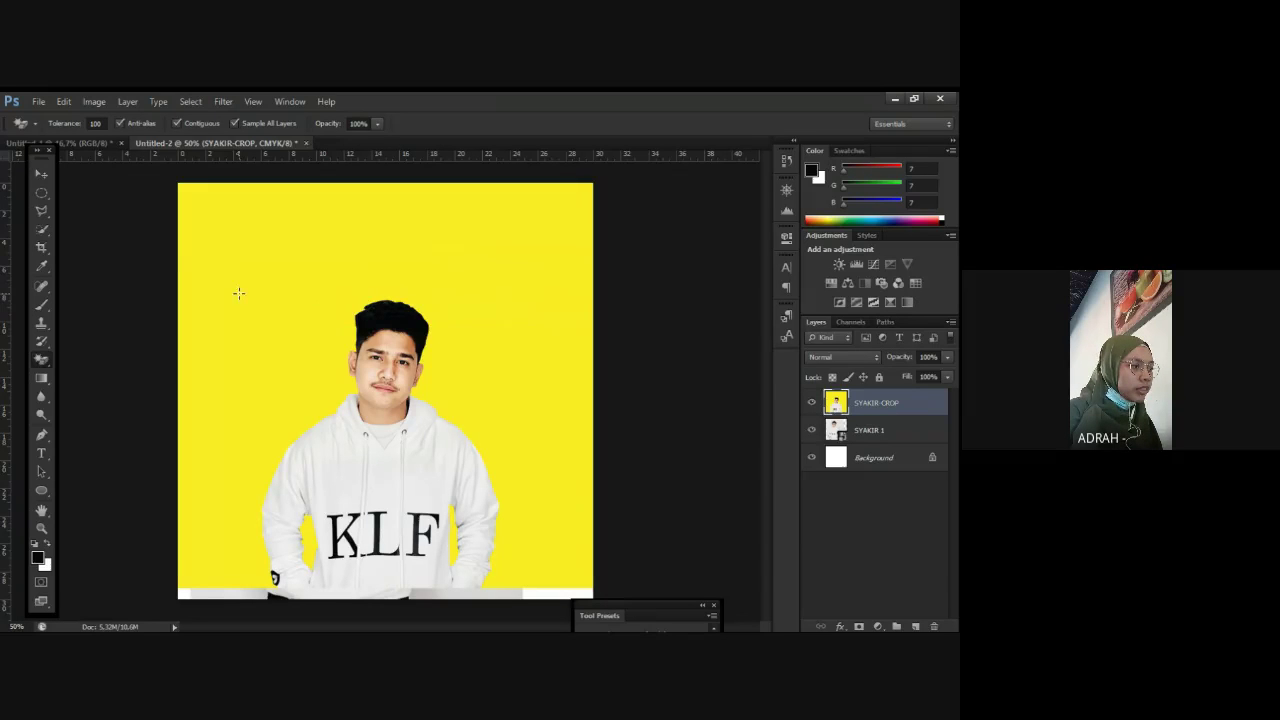
right_click(41, 359)
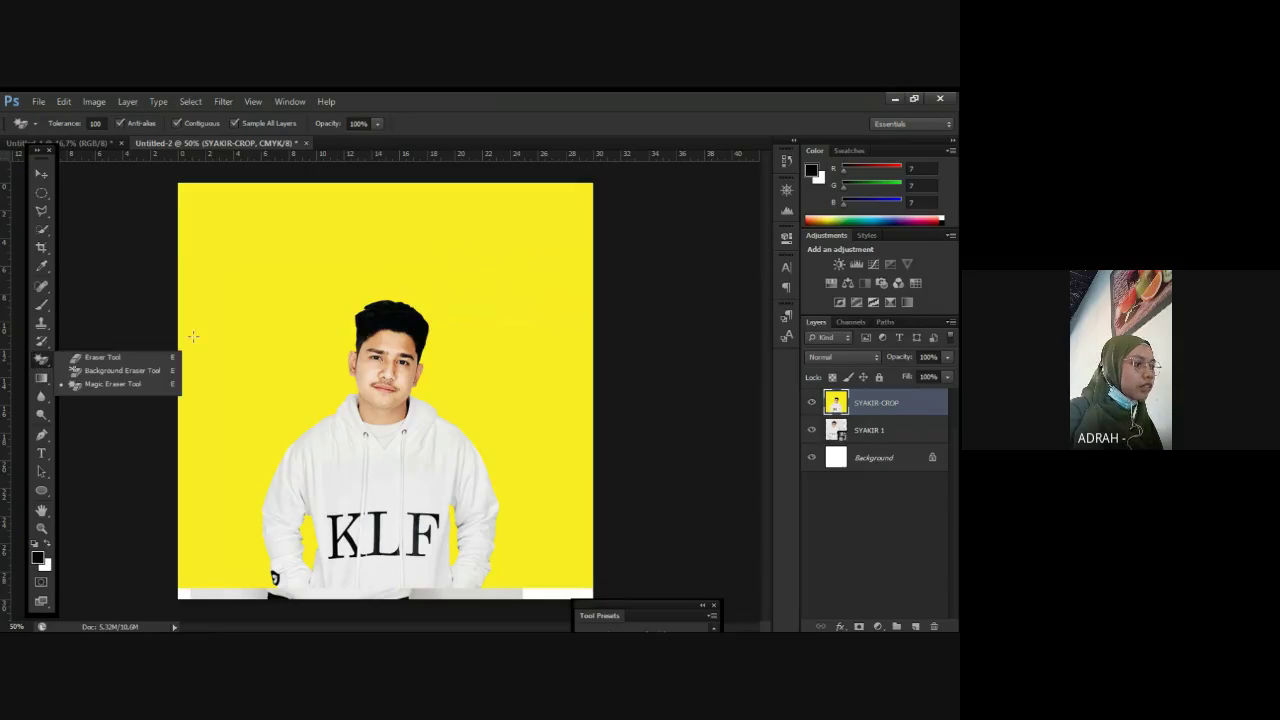
click(207, 290)
click(253, 282)
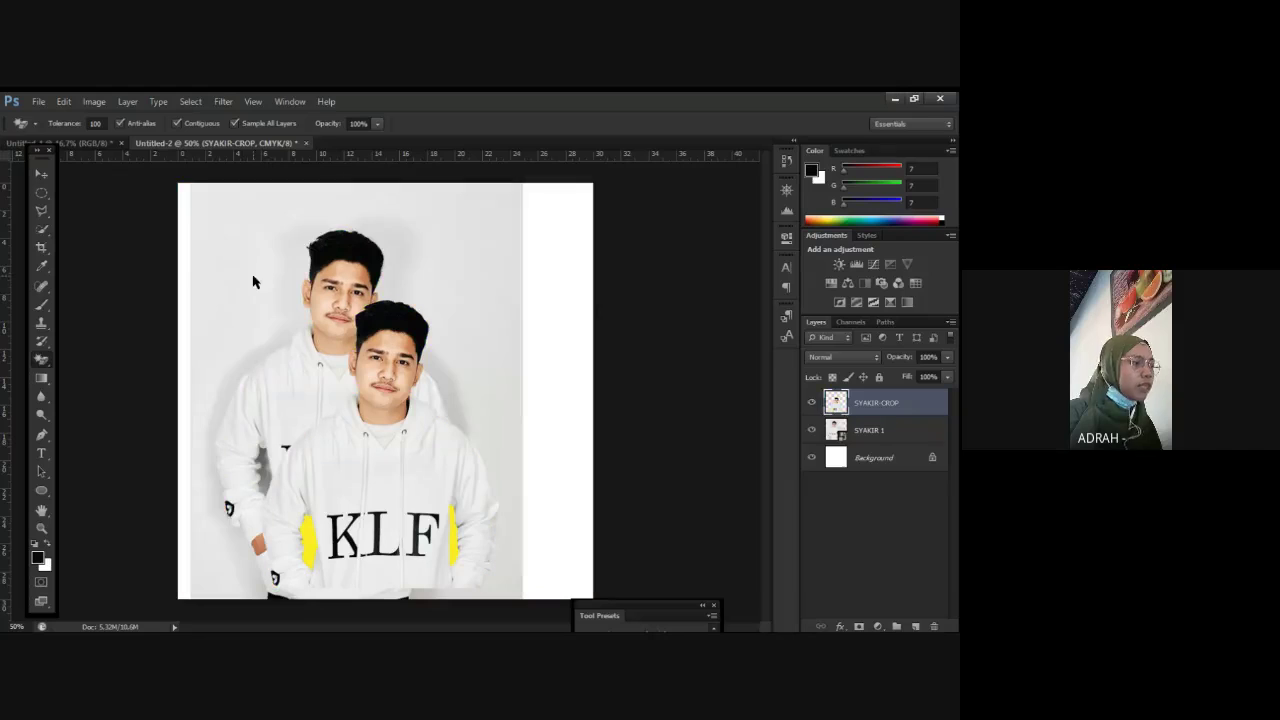
Step: Move the cut-out SYAKIR-CROP figure toward the canvas's right edge and shift the SYAKIR 1 photo slightly right and down beside it
click(41, 173)
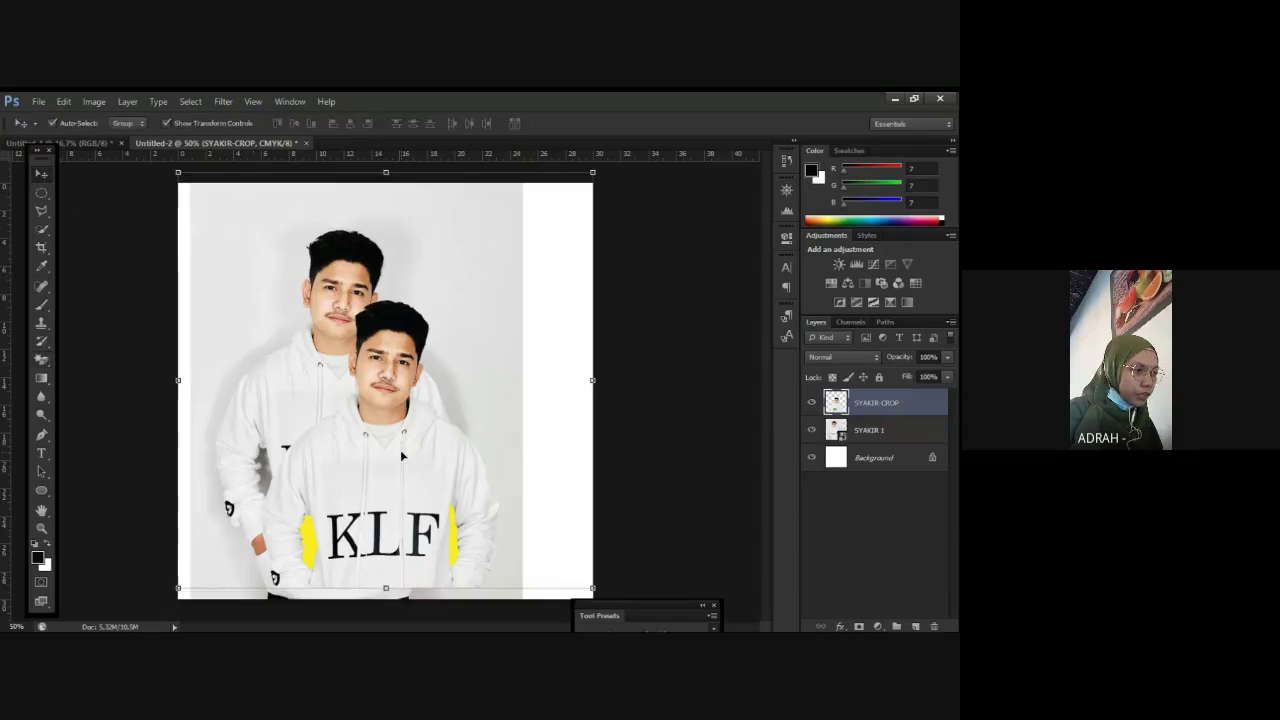
drag(401, 456, 507, 391)
click(301, 335)
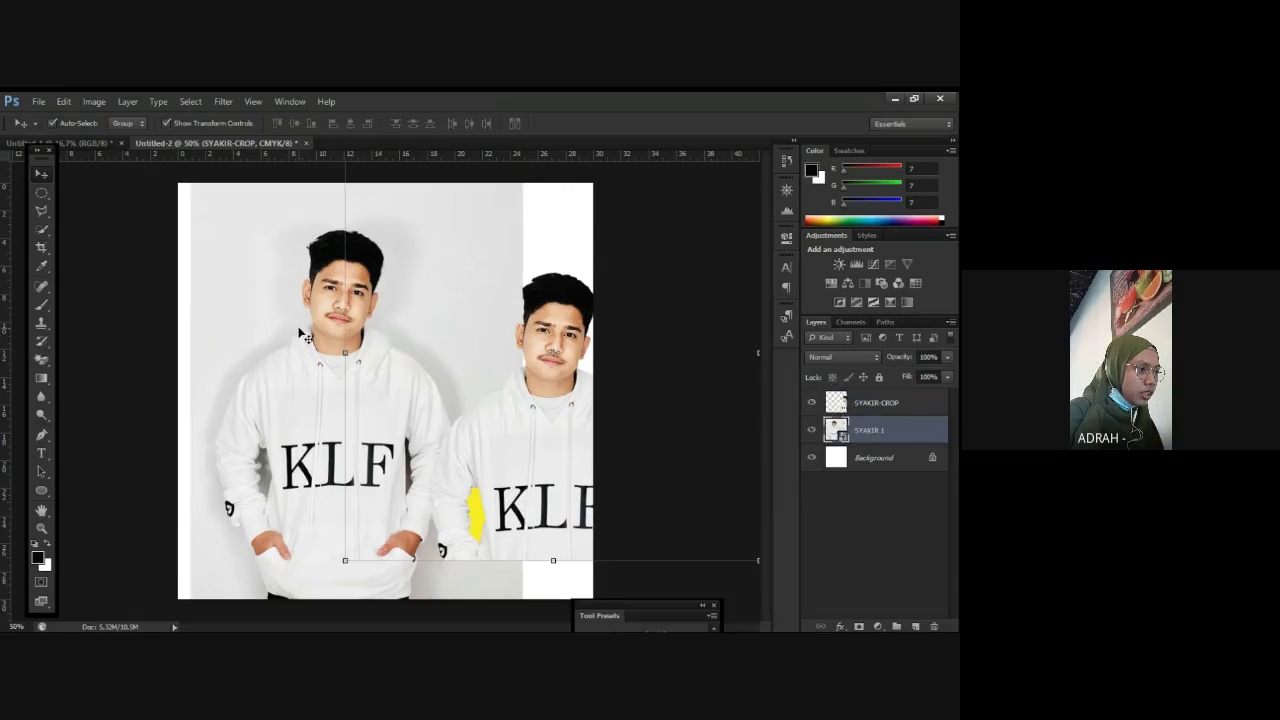
mouse_move(330, 346)
mouse_down()
mouse_move(358, 404)
mouse_move(338, 330)
mouse_move(352, 365)
mouse_move(341, 367)
mouse_up()
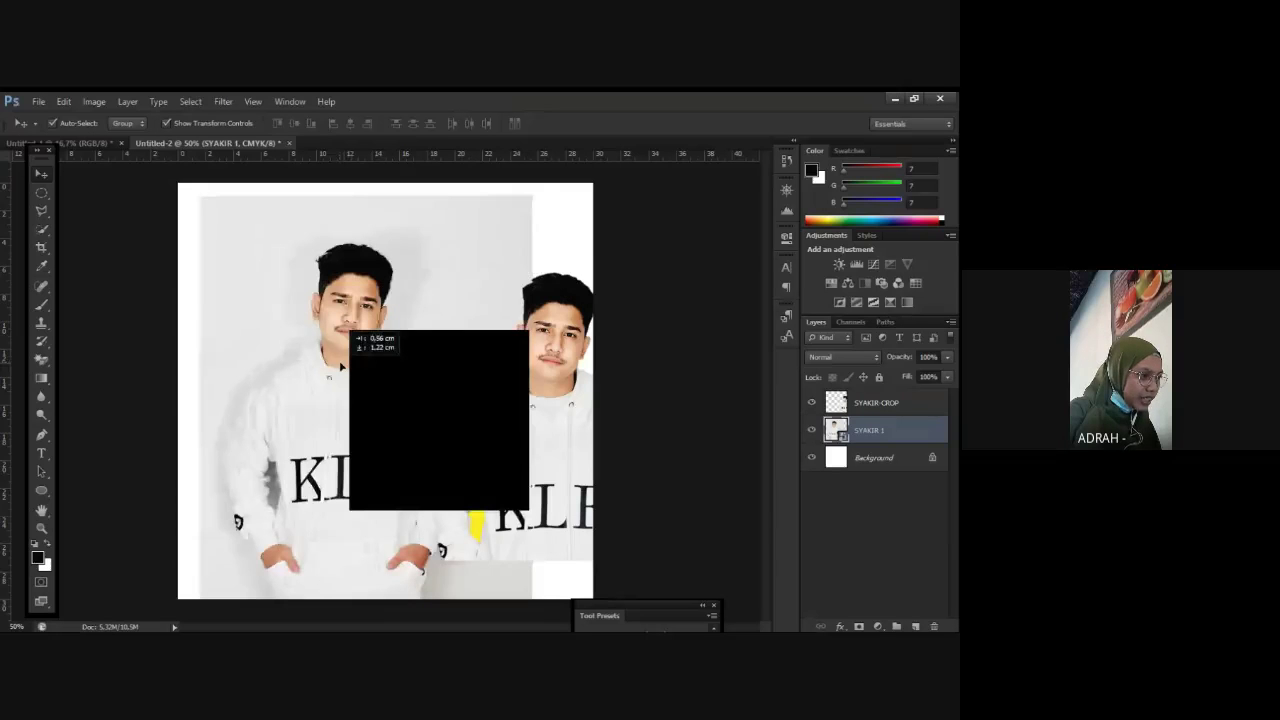
drag(341, 367, 350, 355)
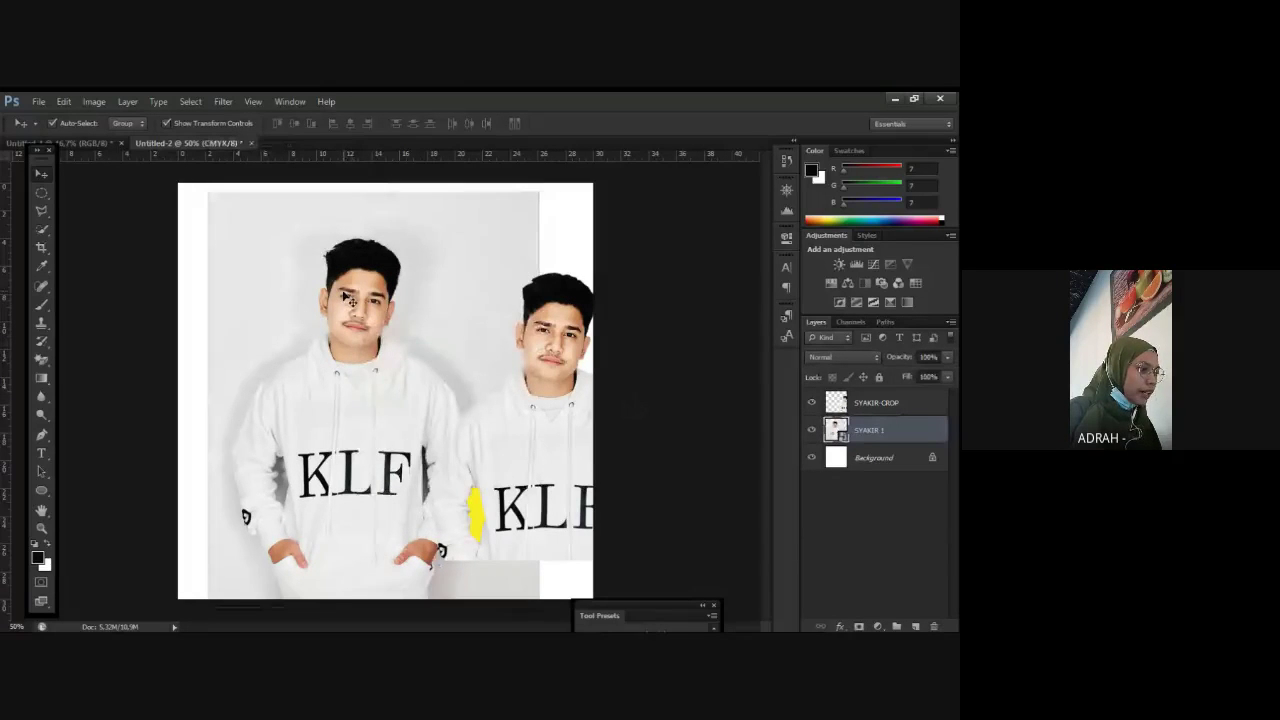
drag(345, 298, 344, 295)
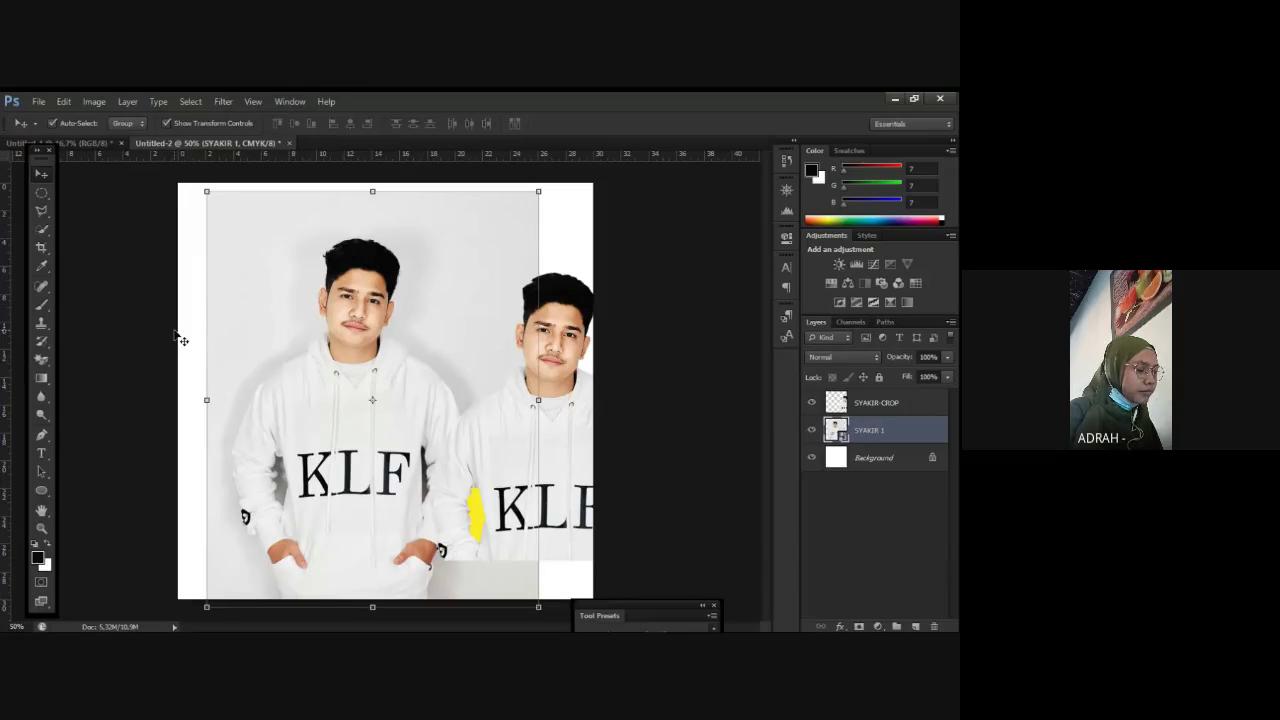
Step: Try to erase the grey background of the SYAKIR 1 photo with the Magic Eraser Tool and undo the erasing
key(e)
click(465, 243)
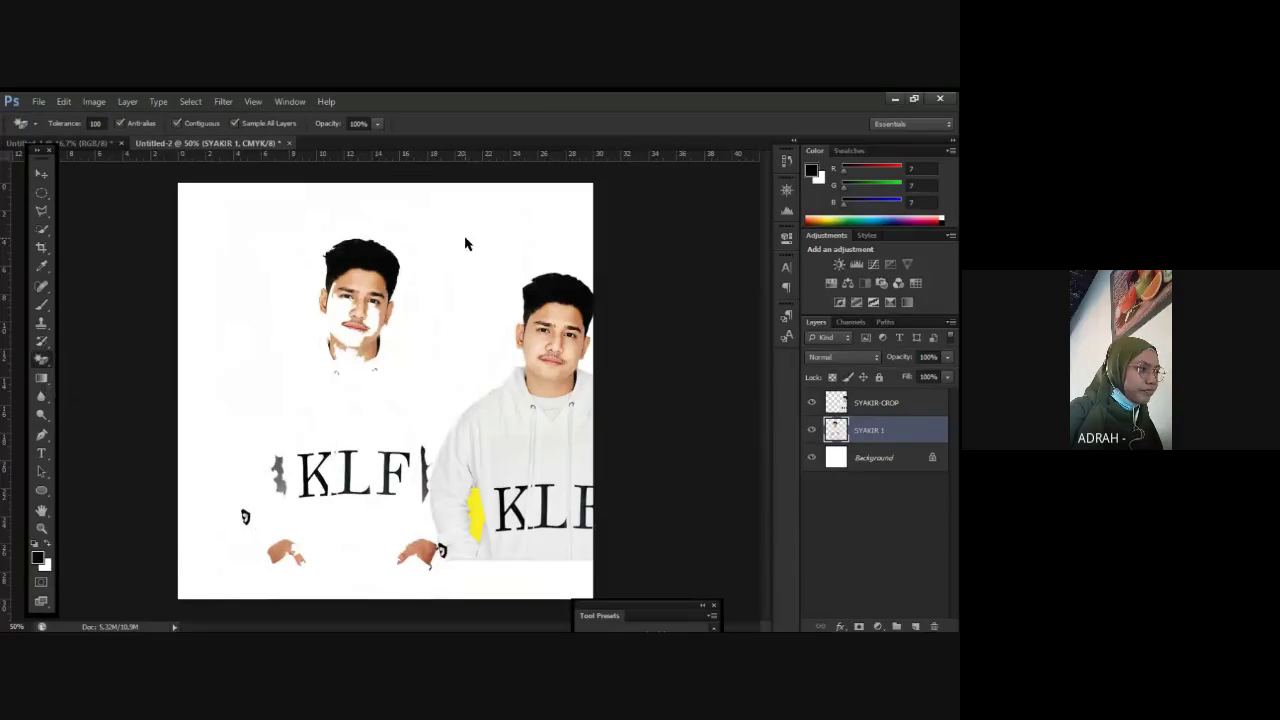
key(v)
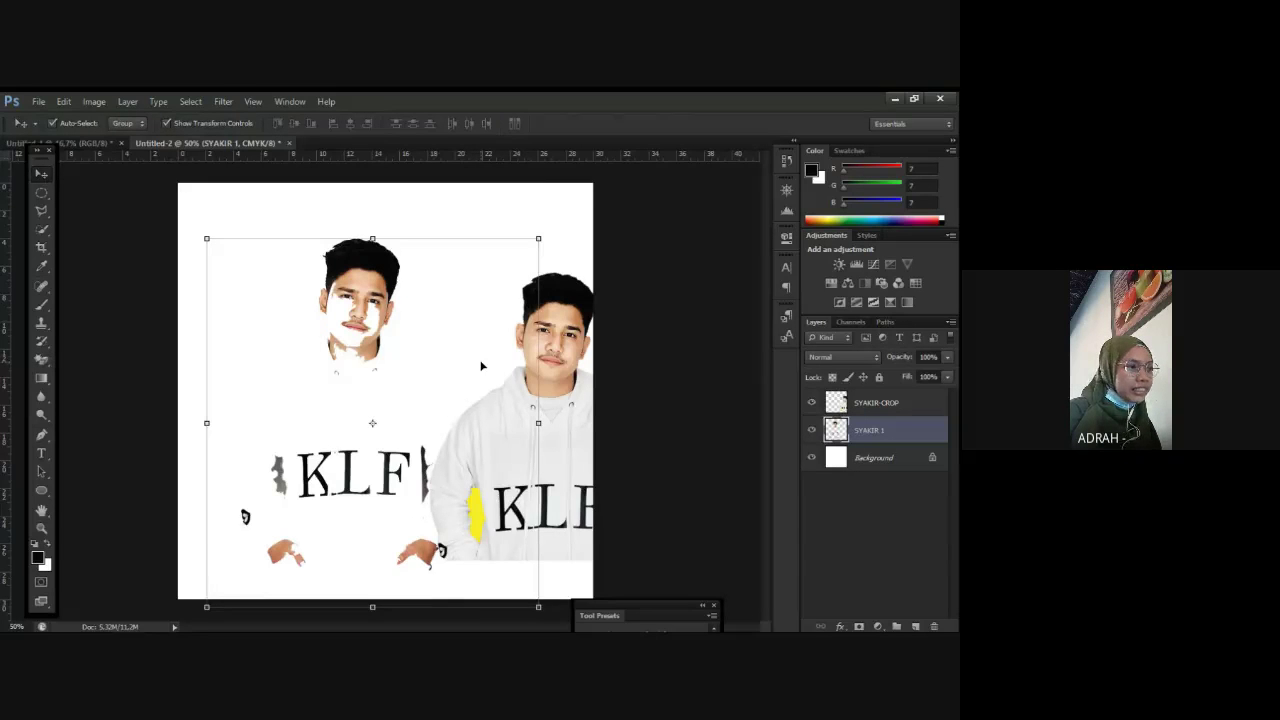
key(ctrl+plus)
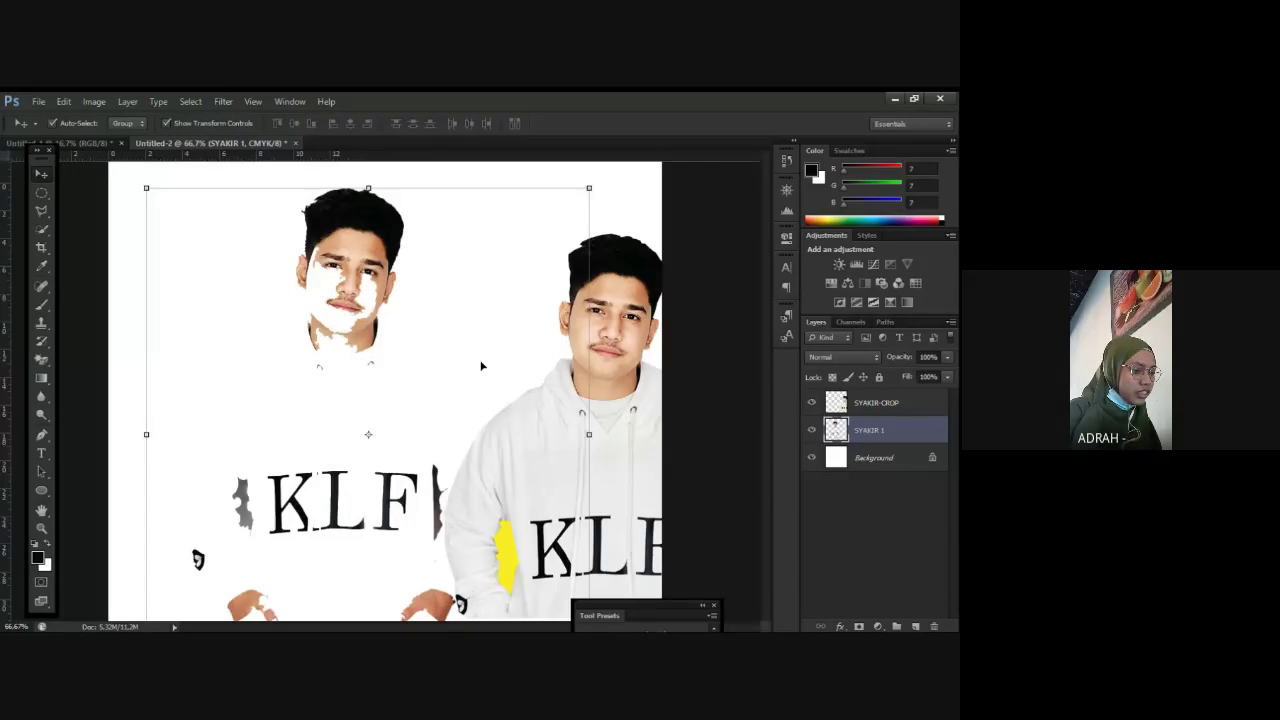
drag(481, 366, 325, 205)
key(ctrl+minus)
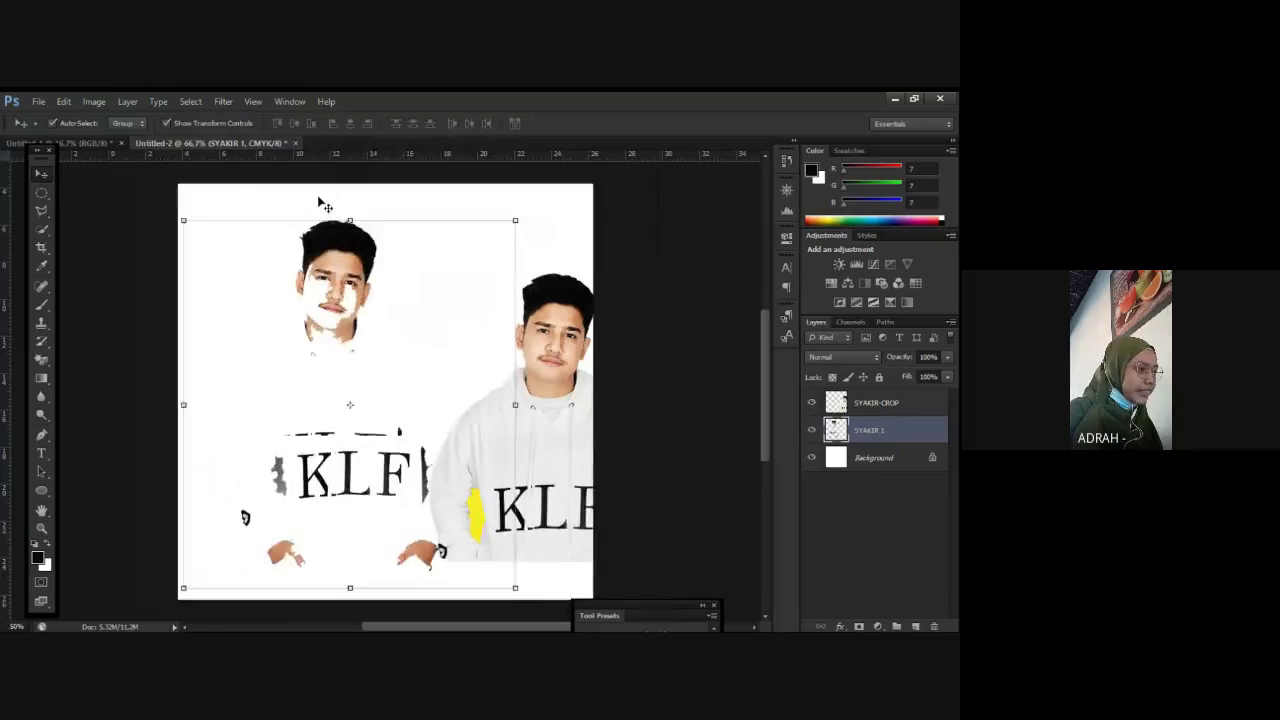
click(40, 362)
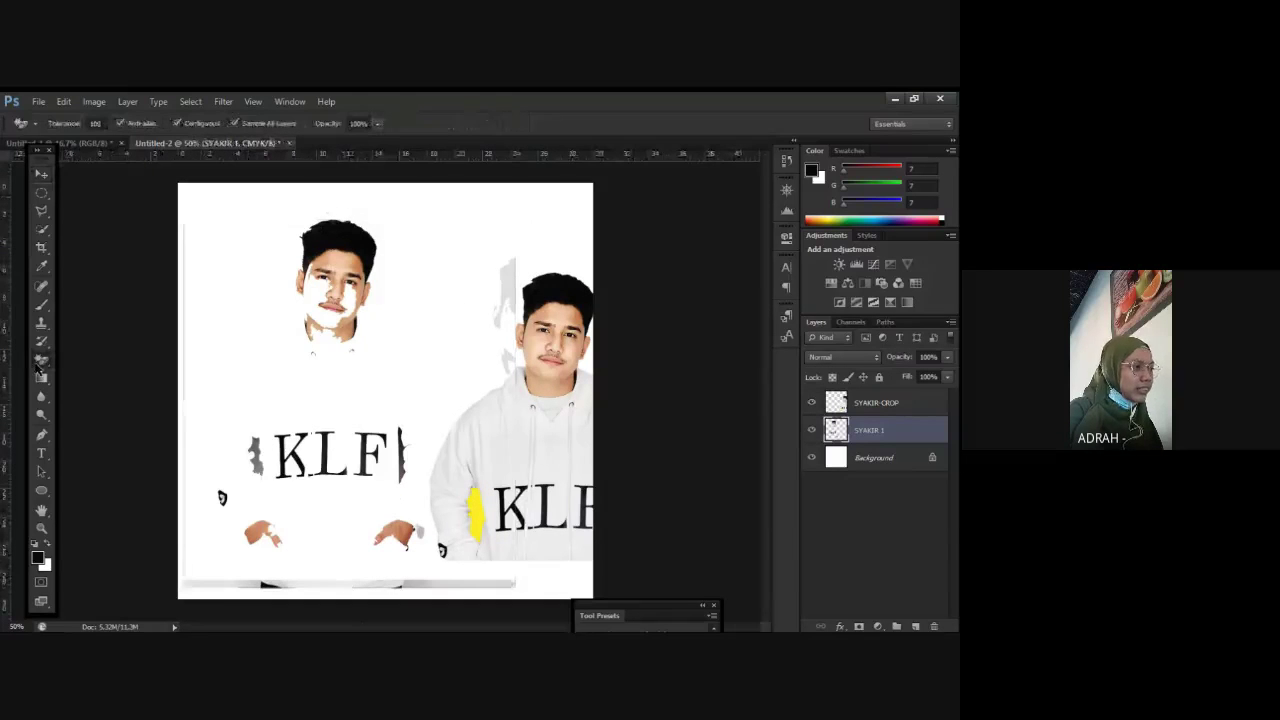
click(42, 174)
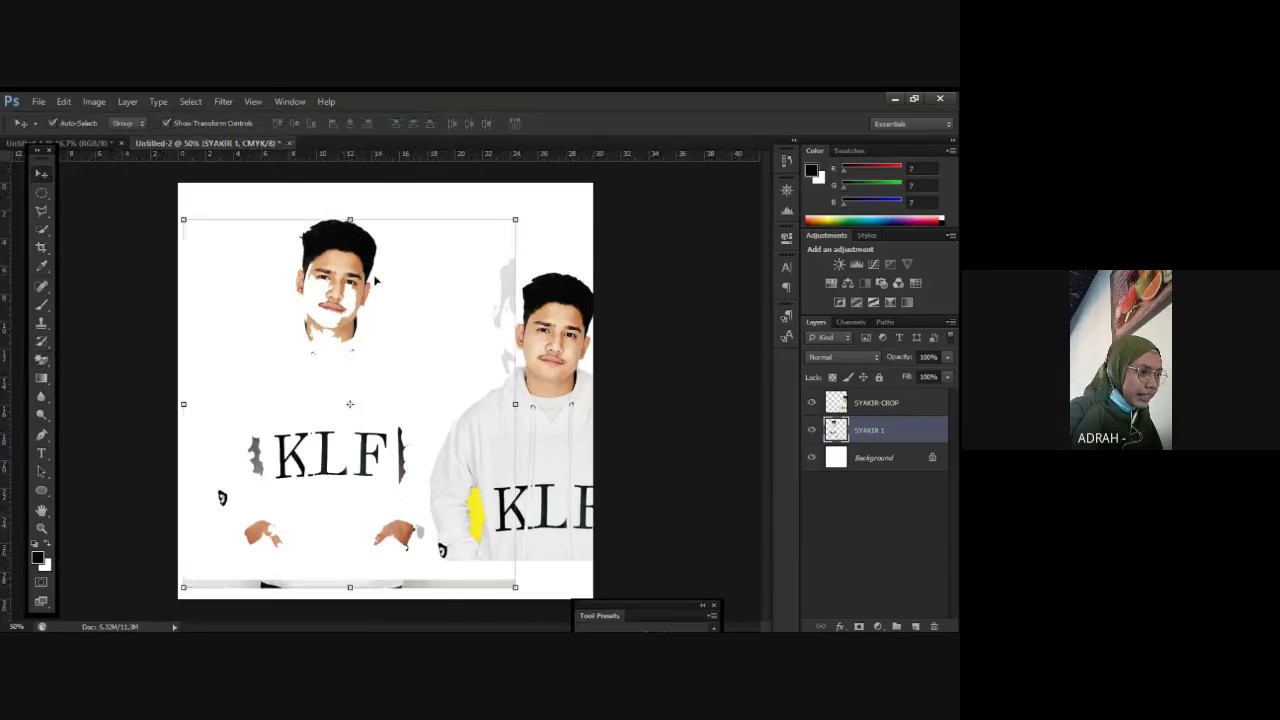
drag(335, 265, 385, 282)
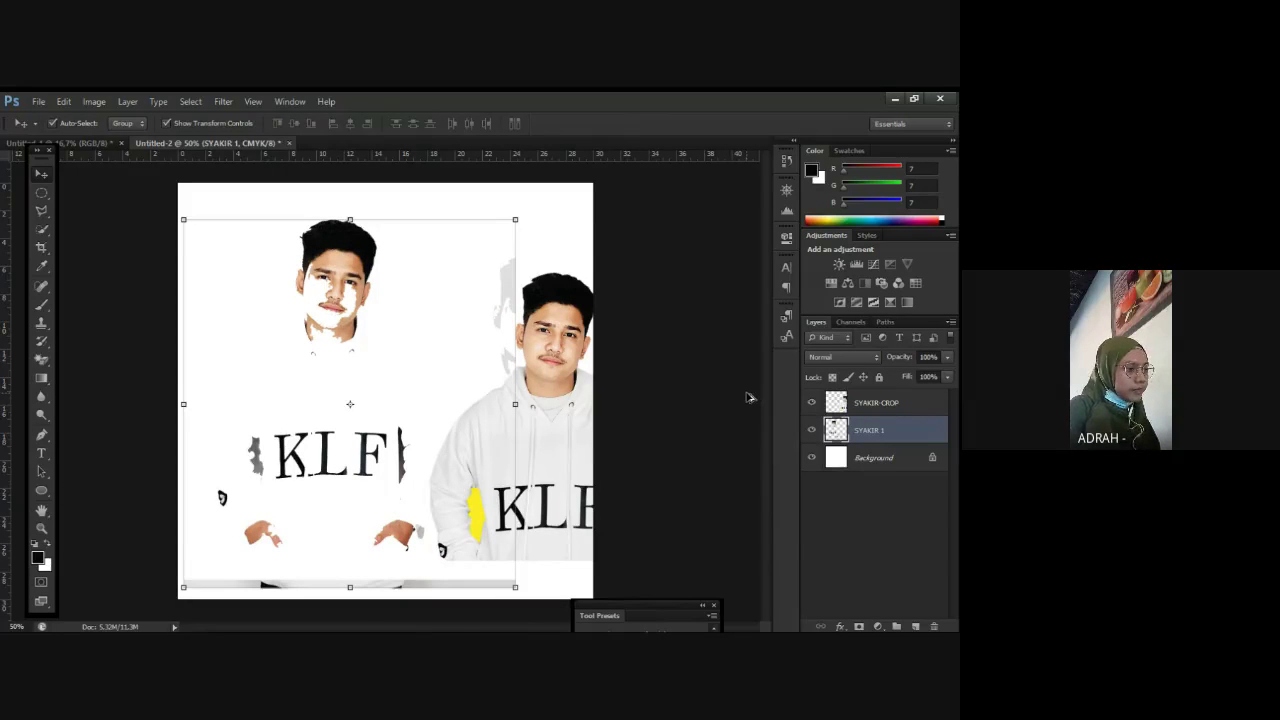
key(ctrl+z)
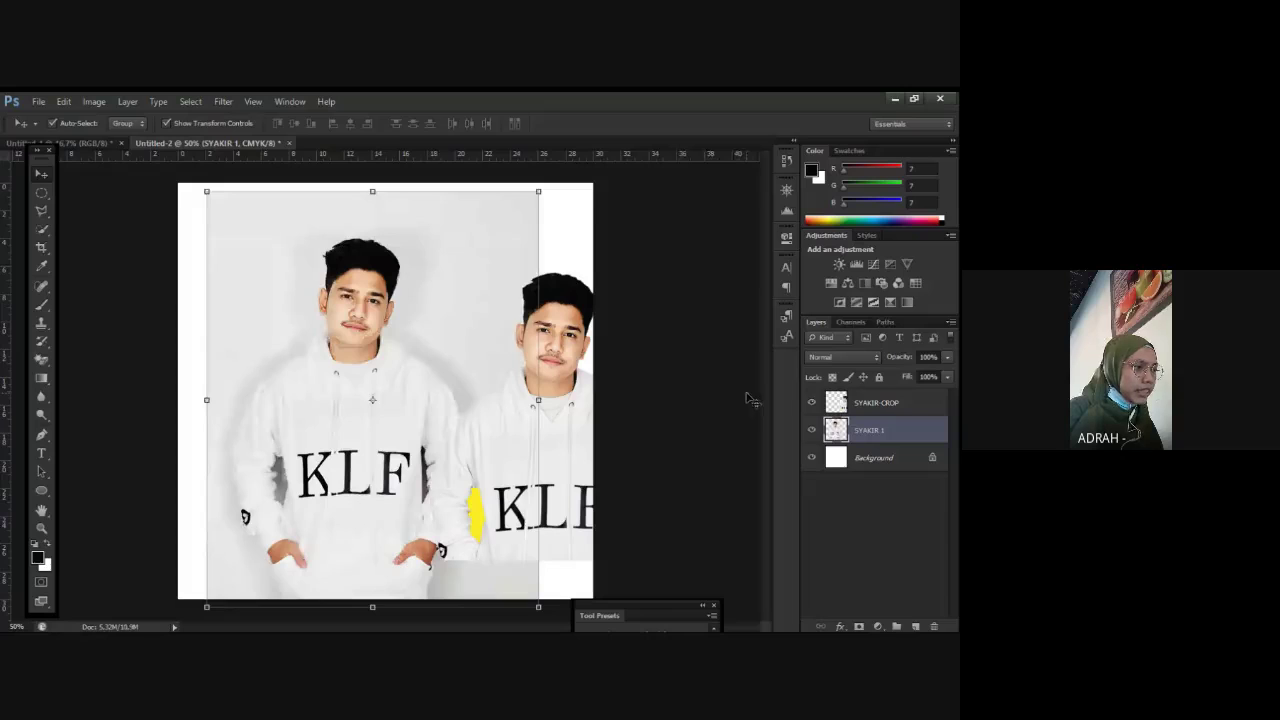
Step: Nudge the SYAKIR 1 photo slightly left and up on the canvas
drag(394, 342, 380, 342)
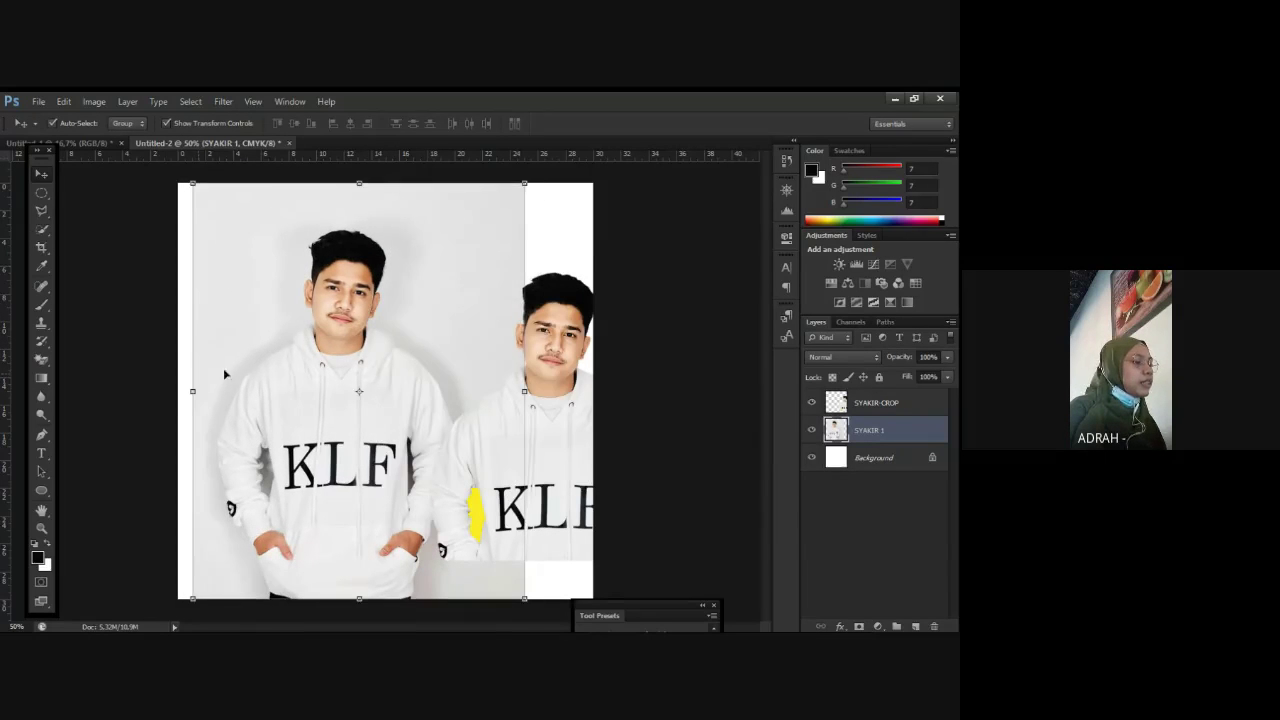
click(43, 210)
click(43, 210)
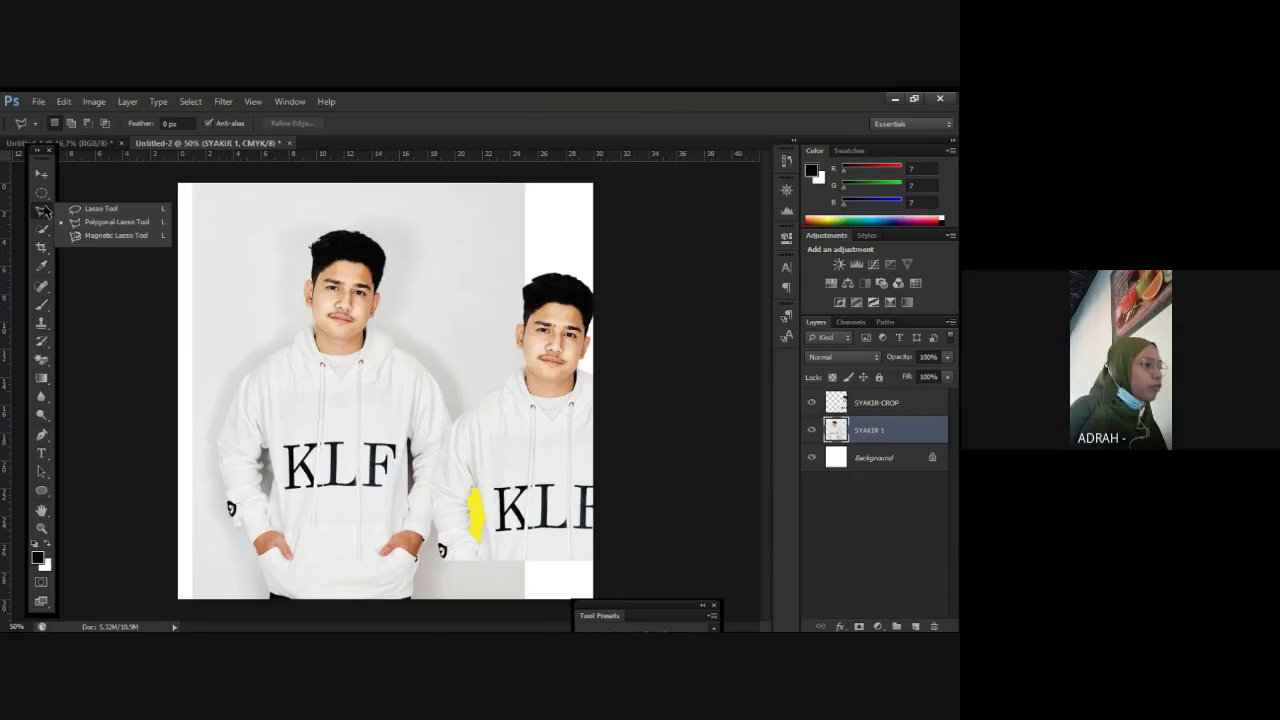
click(153, 229)
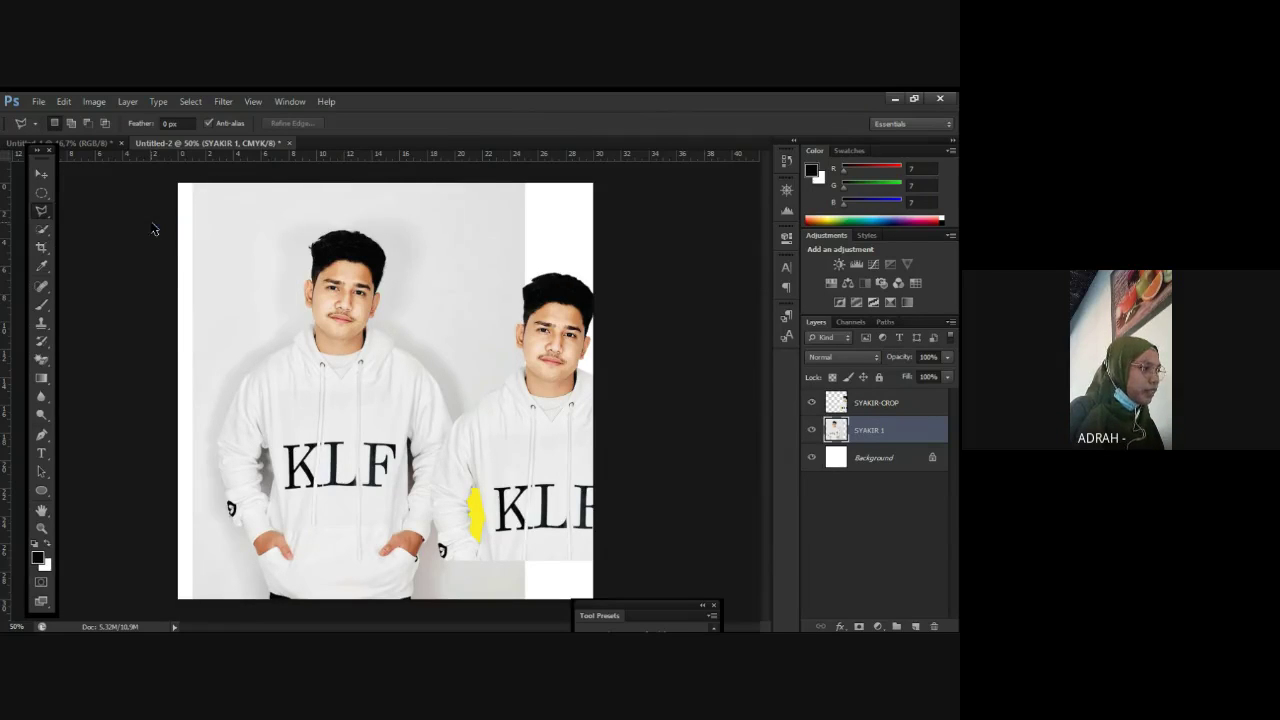
click(41, 173)
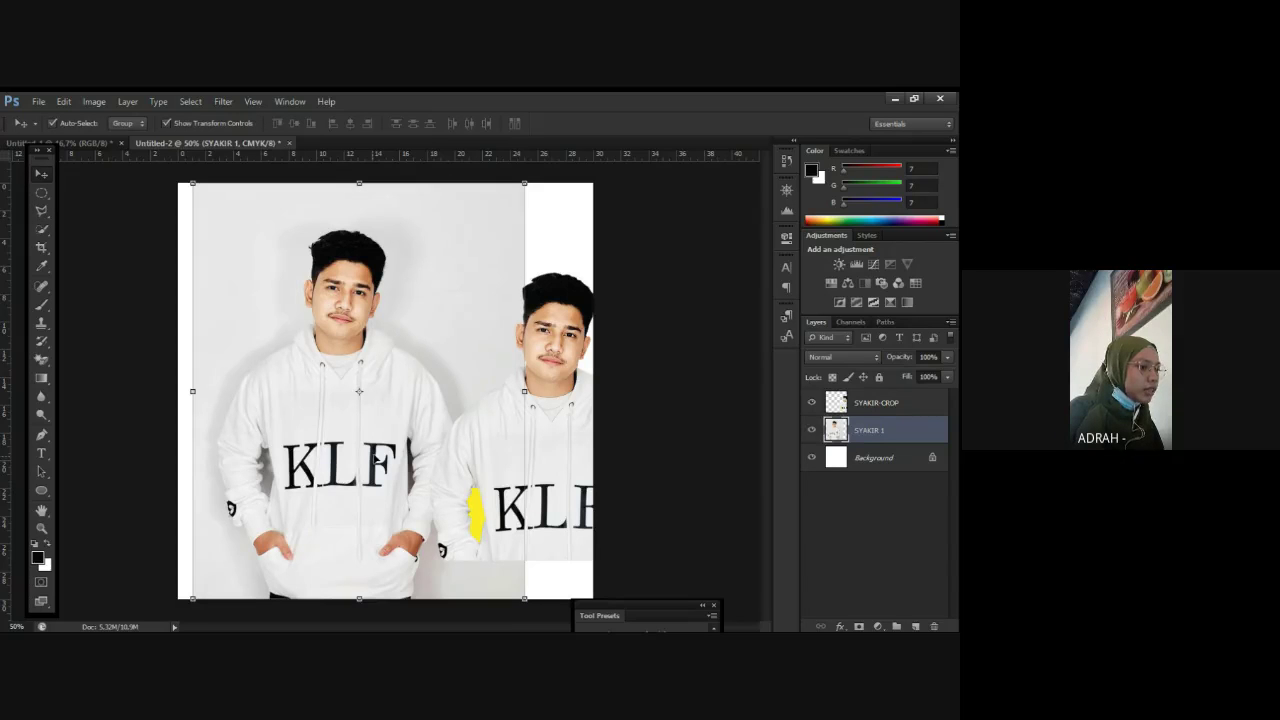
drag(375, 458, 353, 444)
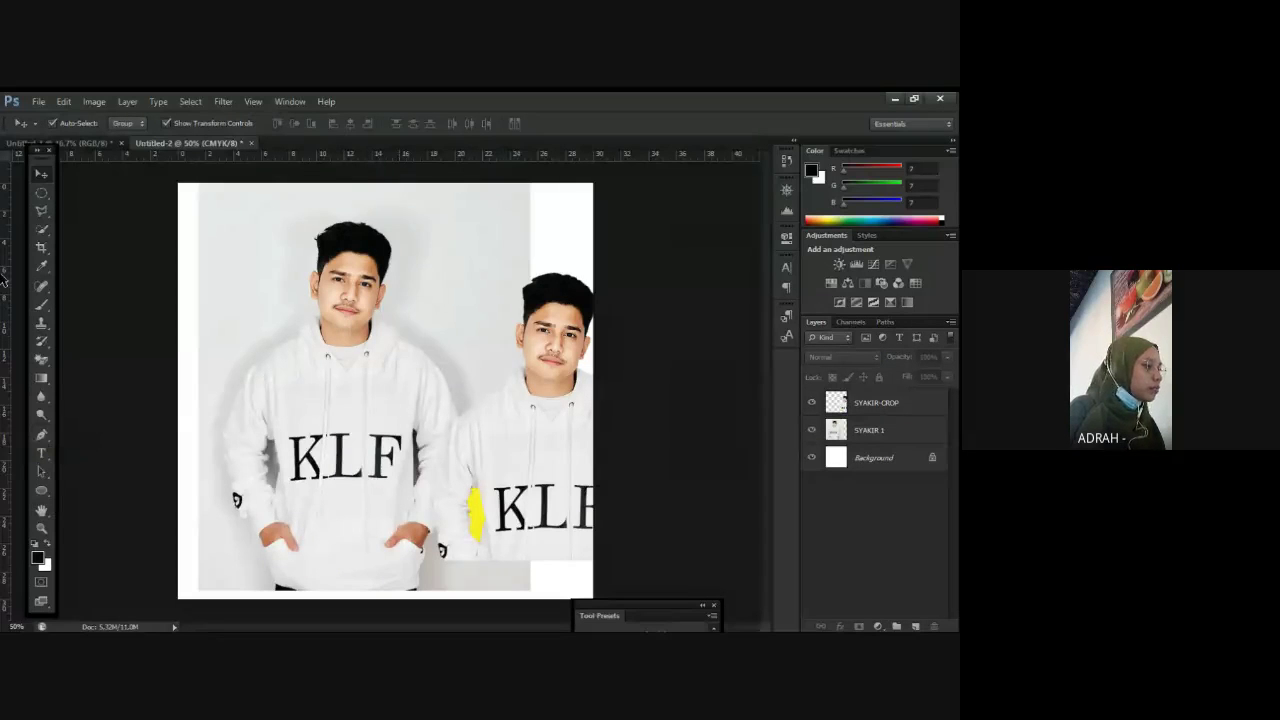
Step: Shift the SYAKIR-CROP figure left and up over the SYAKIR 1 photo and hide its layer
click(41, 210)
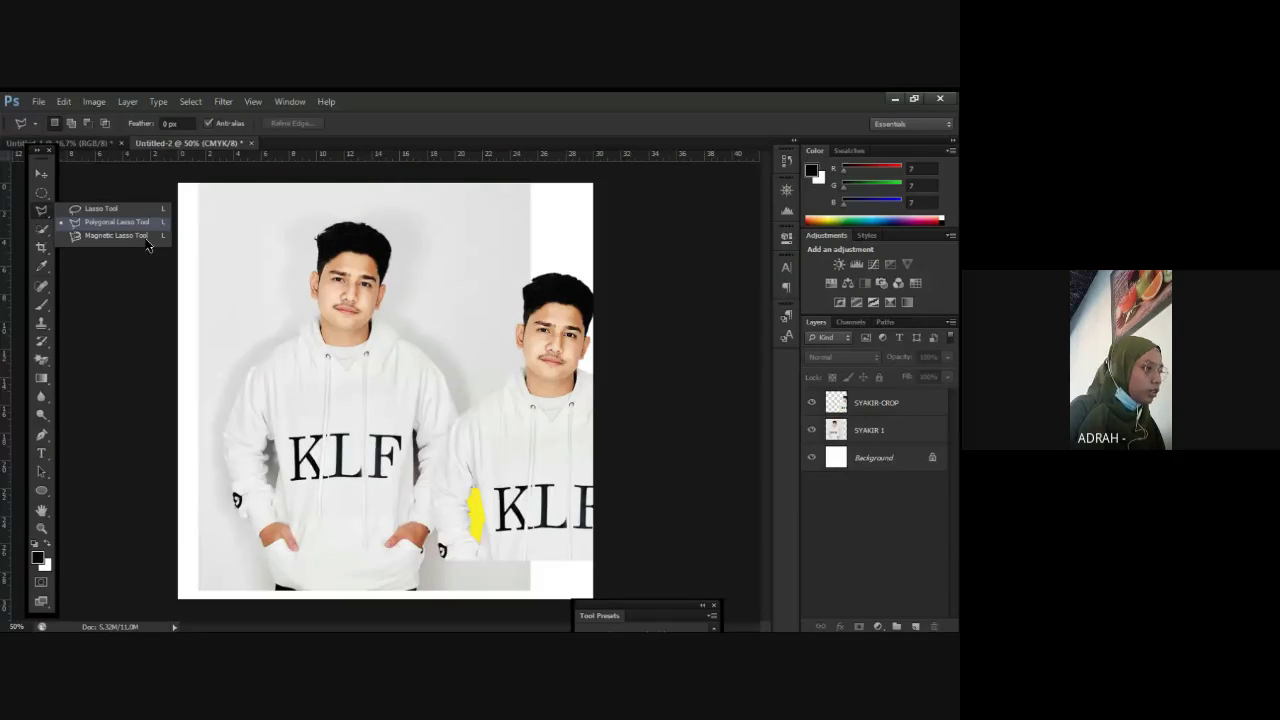
click(42, 175)
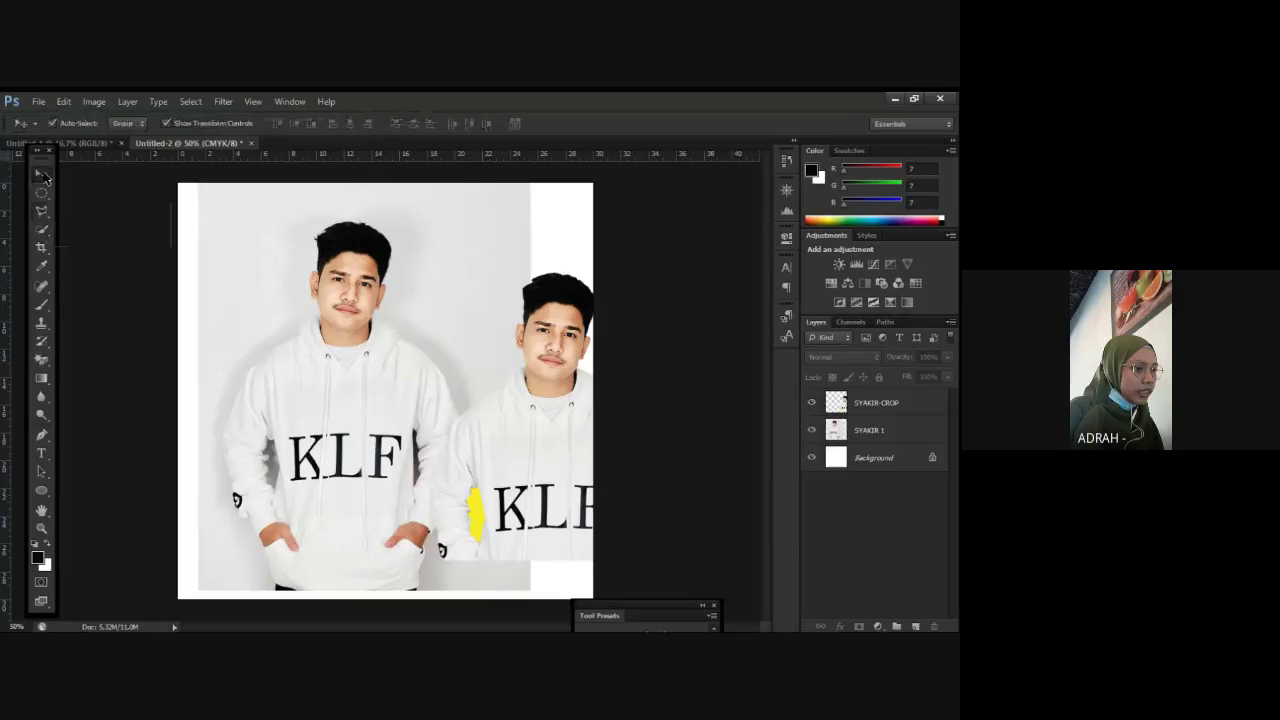
drag(610, 451, 490, 392)
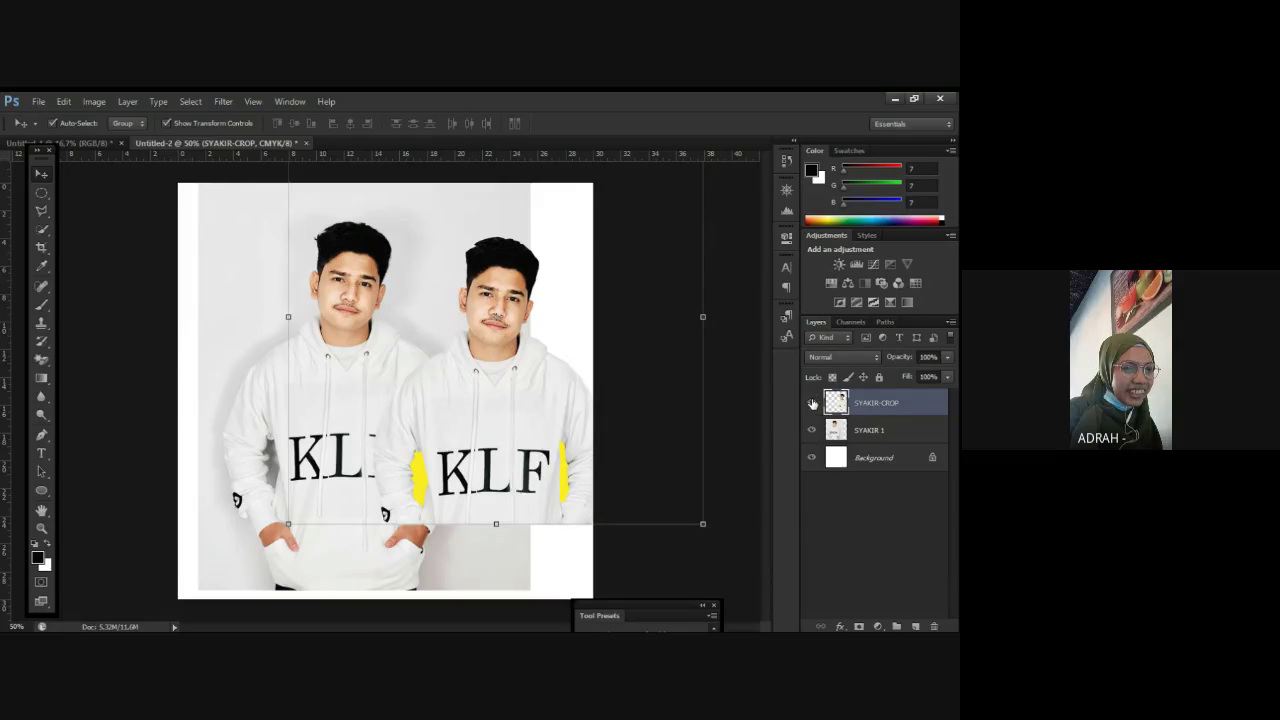
click(811, 403)
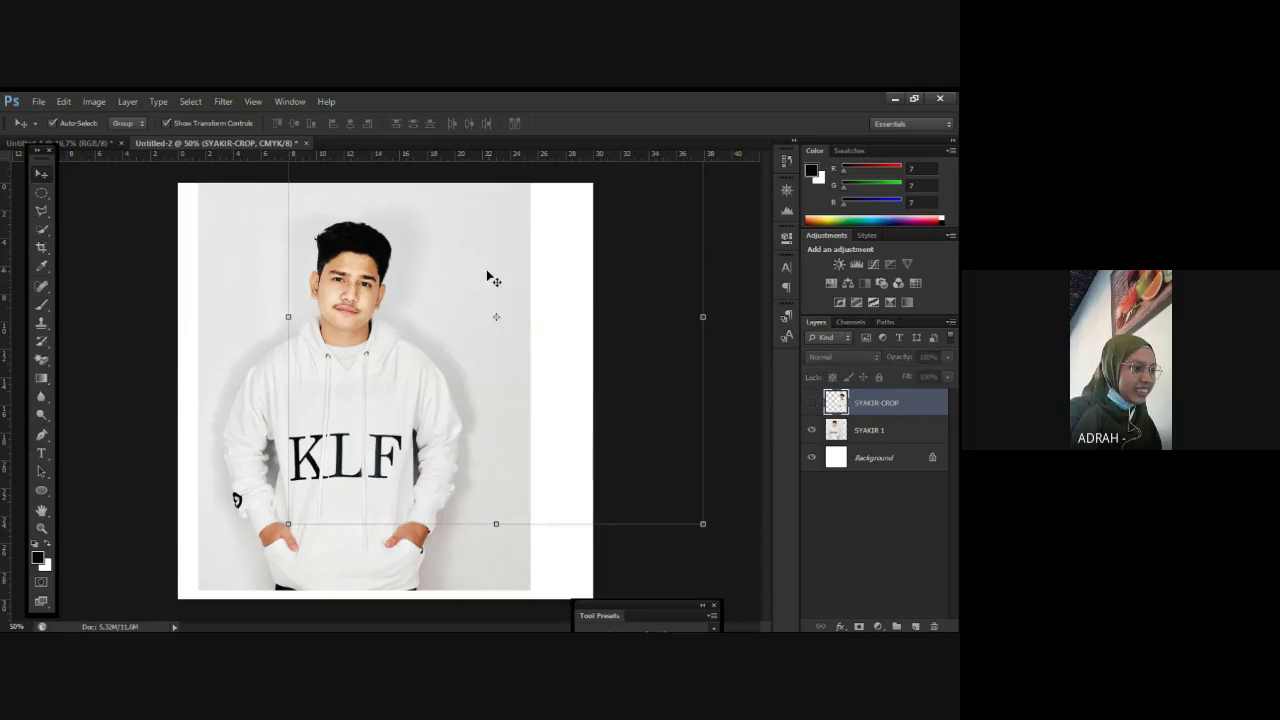
Step: Move the SYAKIR 1 photo toward the canvas's centre and start a Polygonal Lasso outline from the hoodie's left hem up the sleeve to the shoulder
click(366, 380)
mouse_move(366, 381)
mouse_down()
mouse_move(460, 381)
mouse_move(412, 372)
mouse_move(408, 351)
mouse_move(404, 366)
mouse_up()
click(41, 212)
click(110, 221)
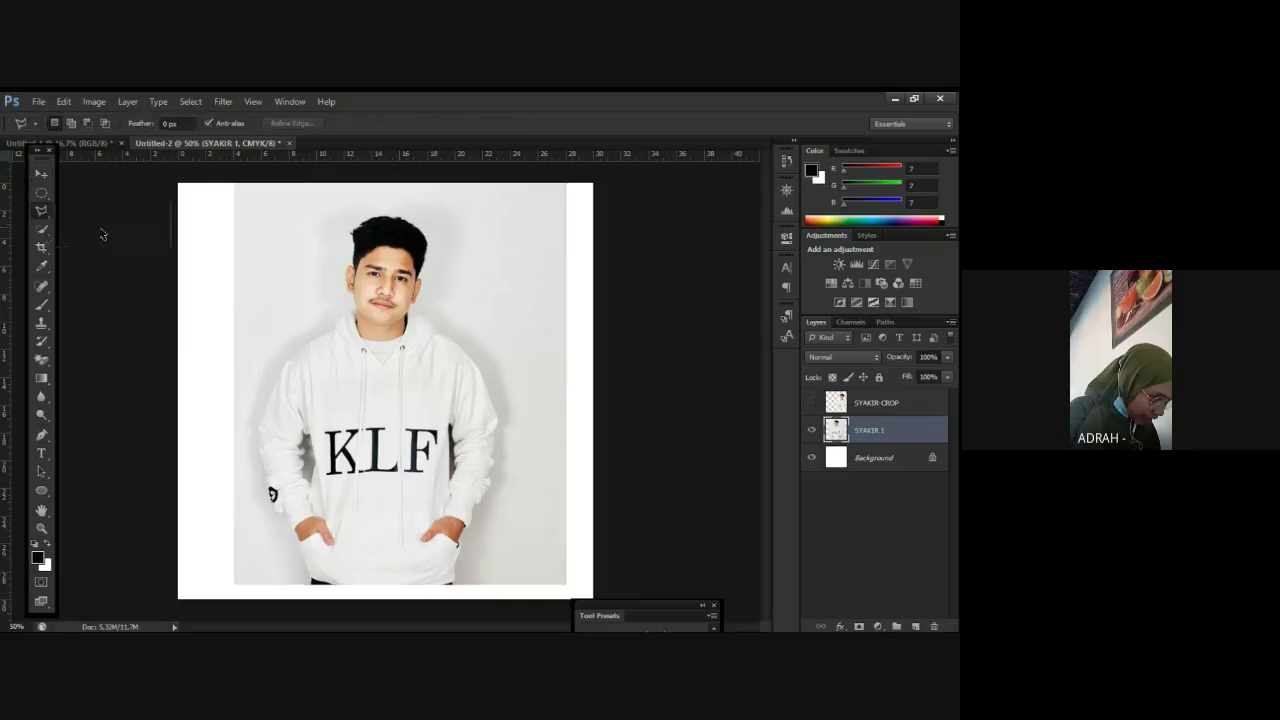
click(311, 581)
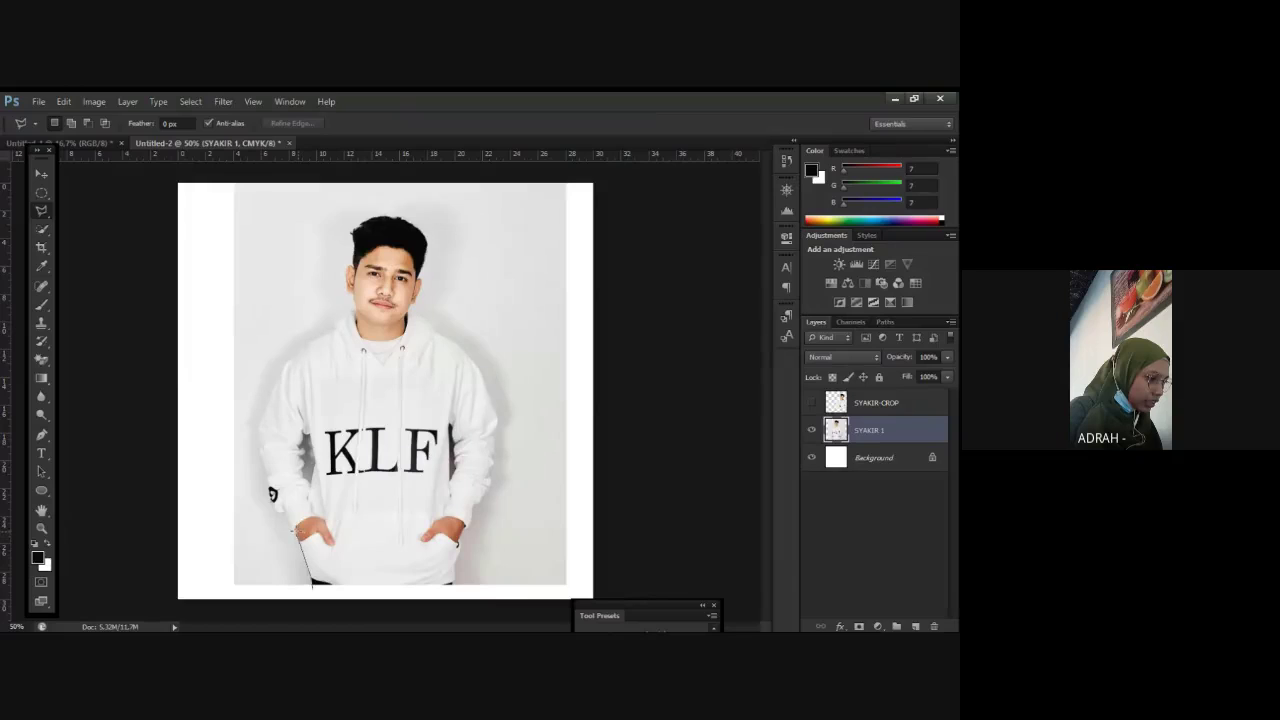
click(296, 530)
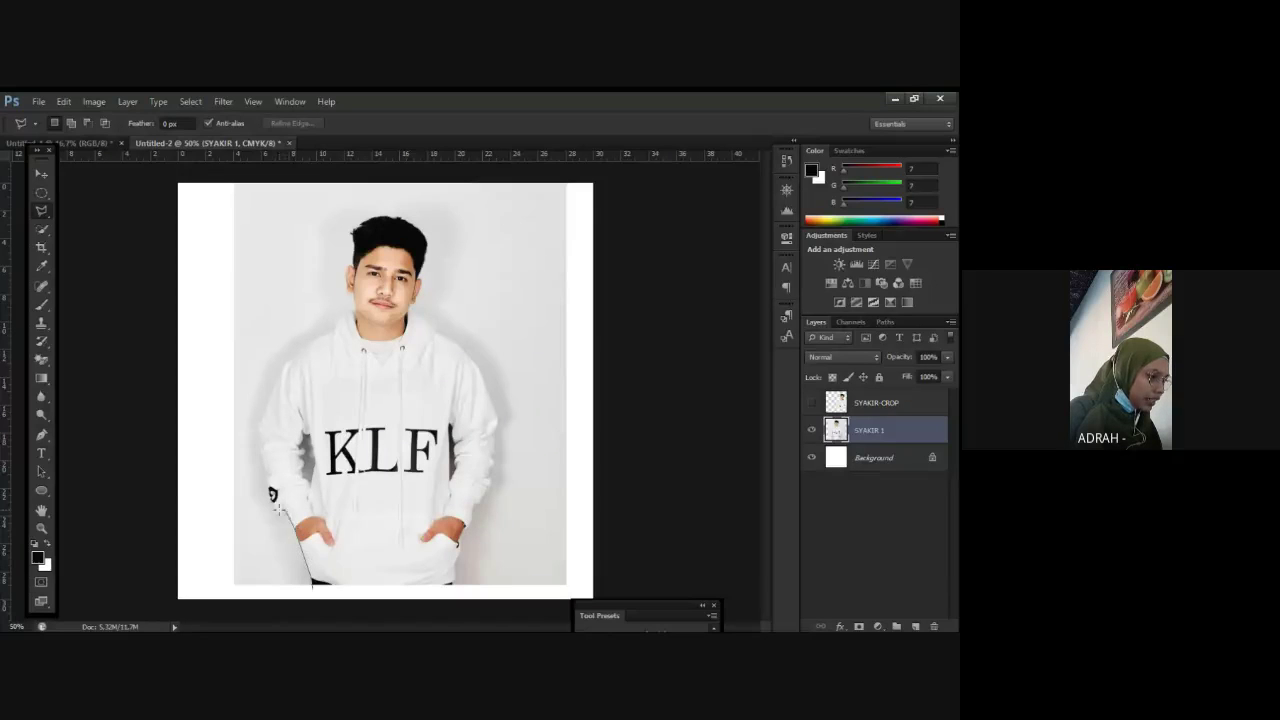
click(261, 427)
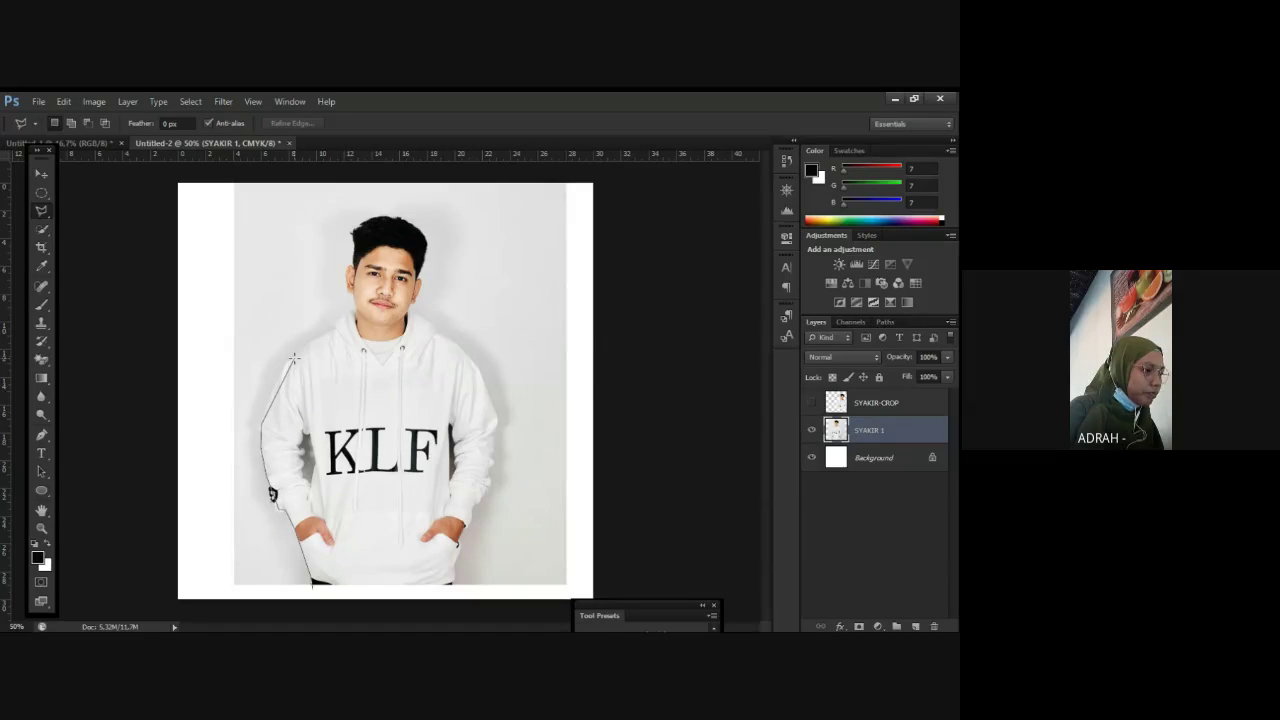
click(294, 358)
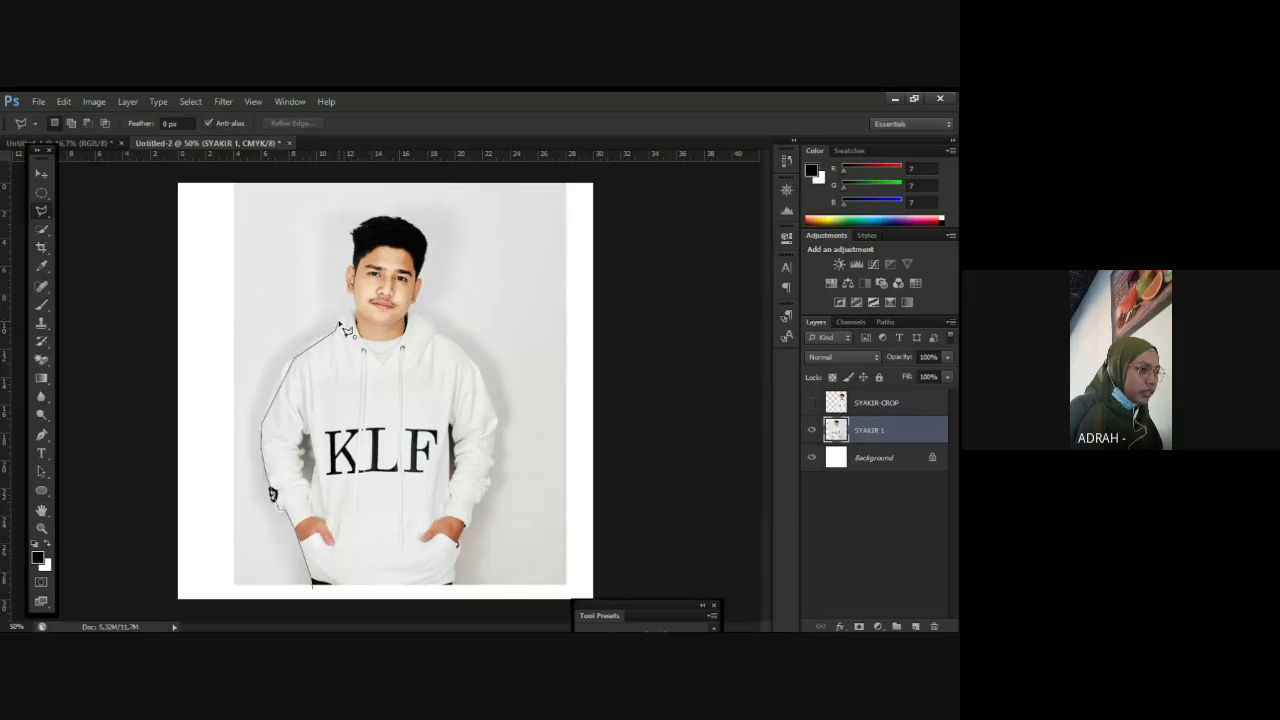
Step: Extend the Polygonal Lasso outline along the left side of the hood, the jaw and the ear up to the hairline
scroll(340, 330, up, 1)
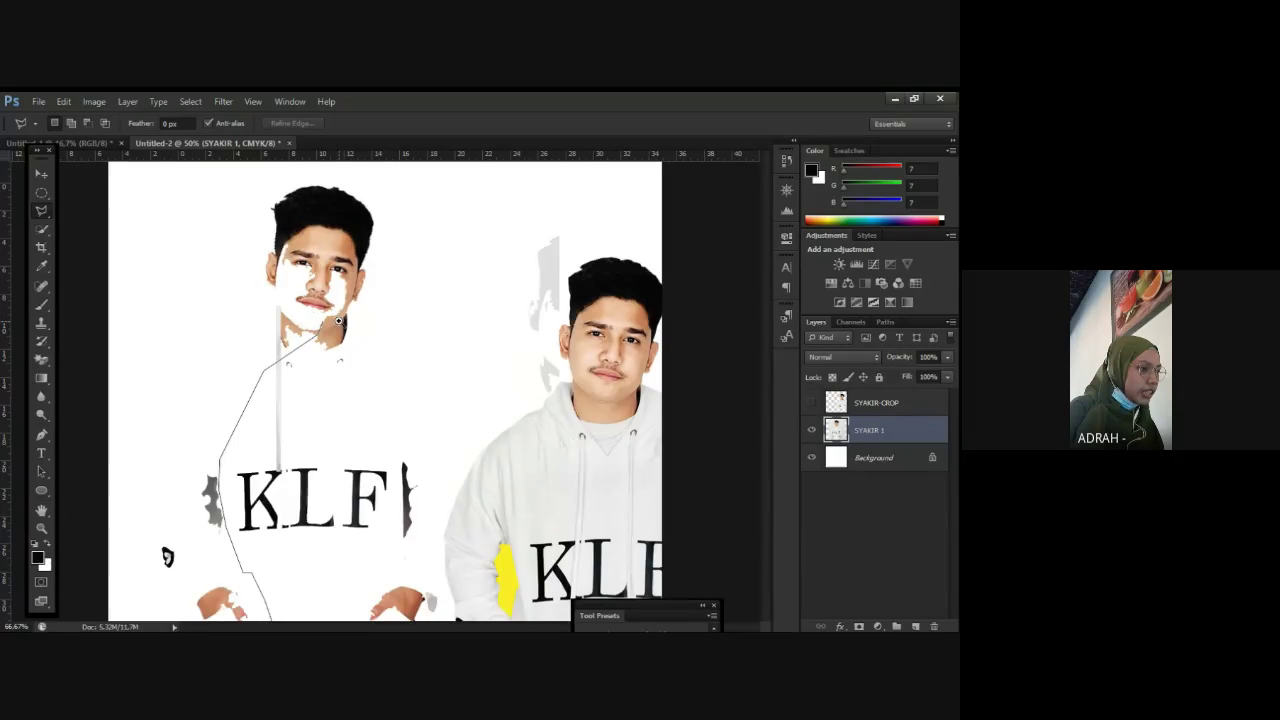
scroll(339, 321, up, 1)
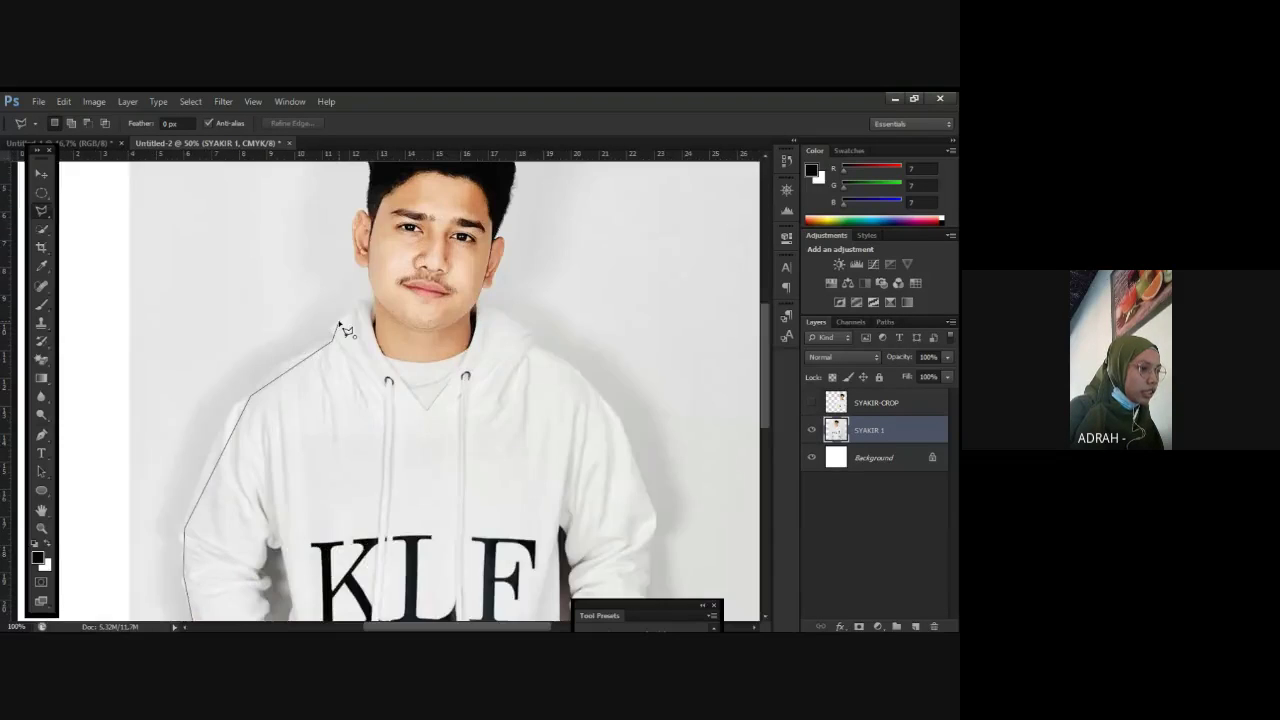
scroll(339, 323, up, 1)
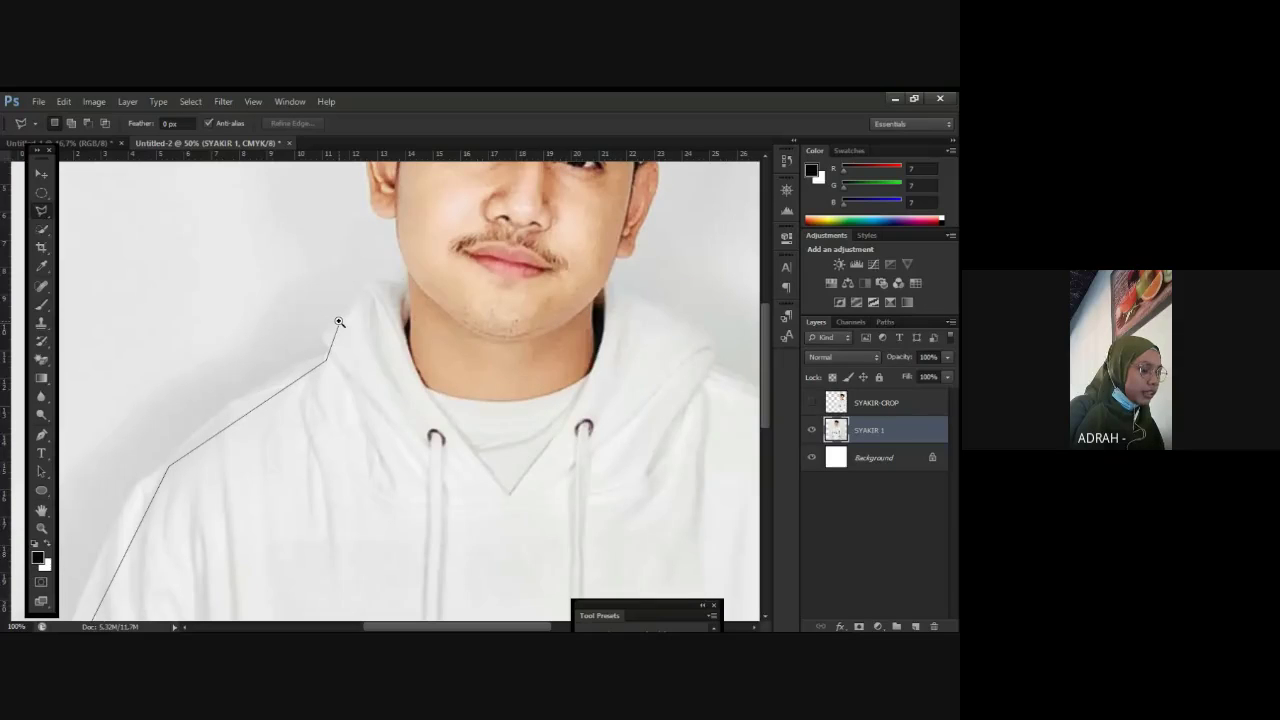
click(367, 286)
click(407, 277)
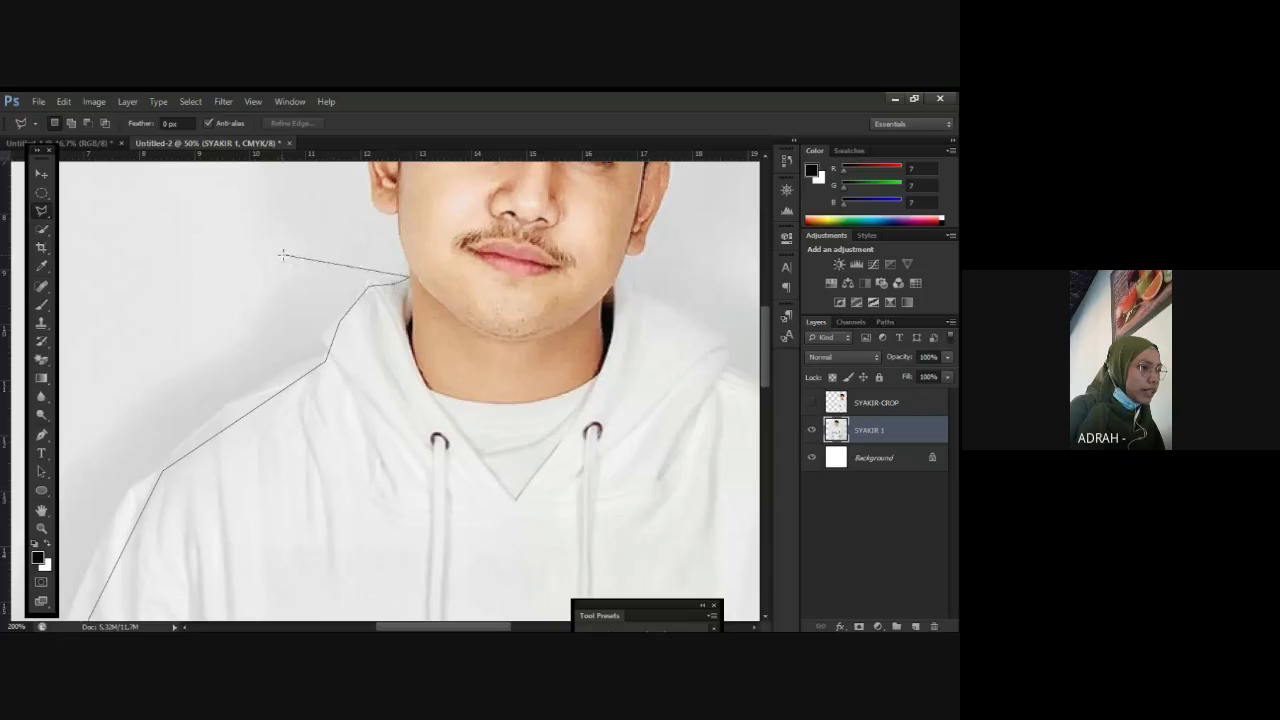
click(398, 230)
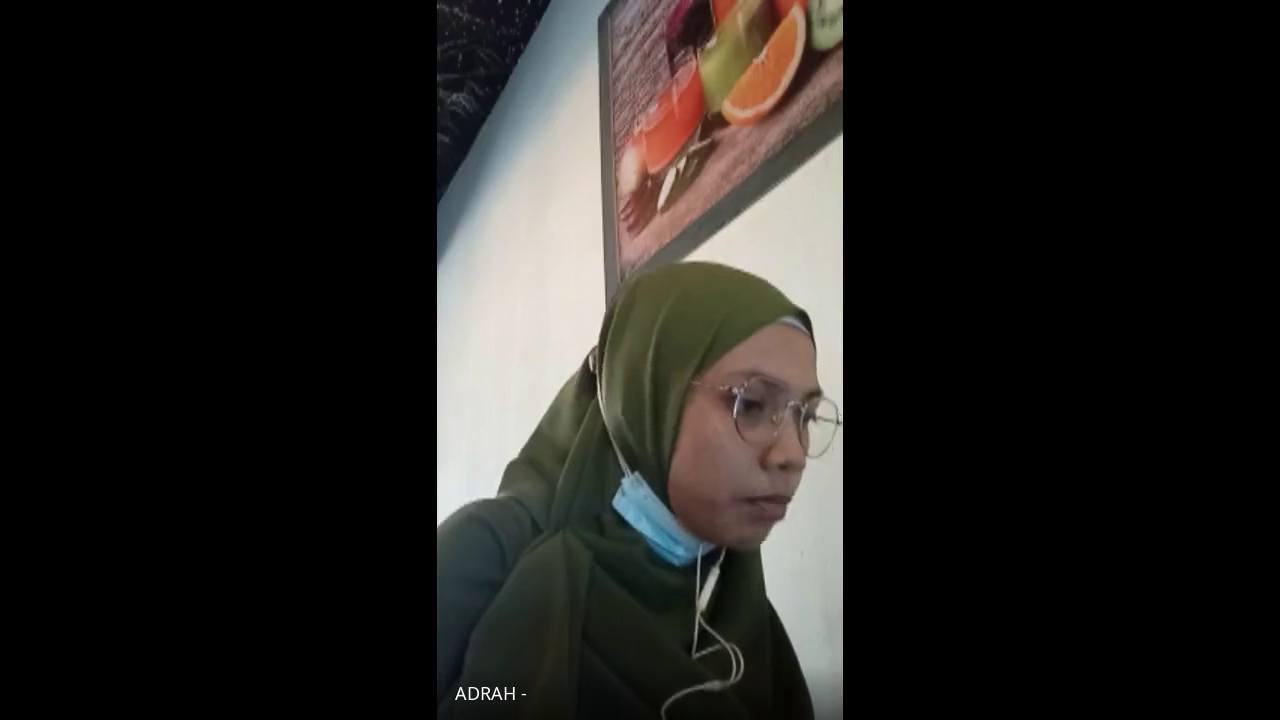
scroll(385, 447, up, 5)
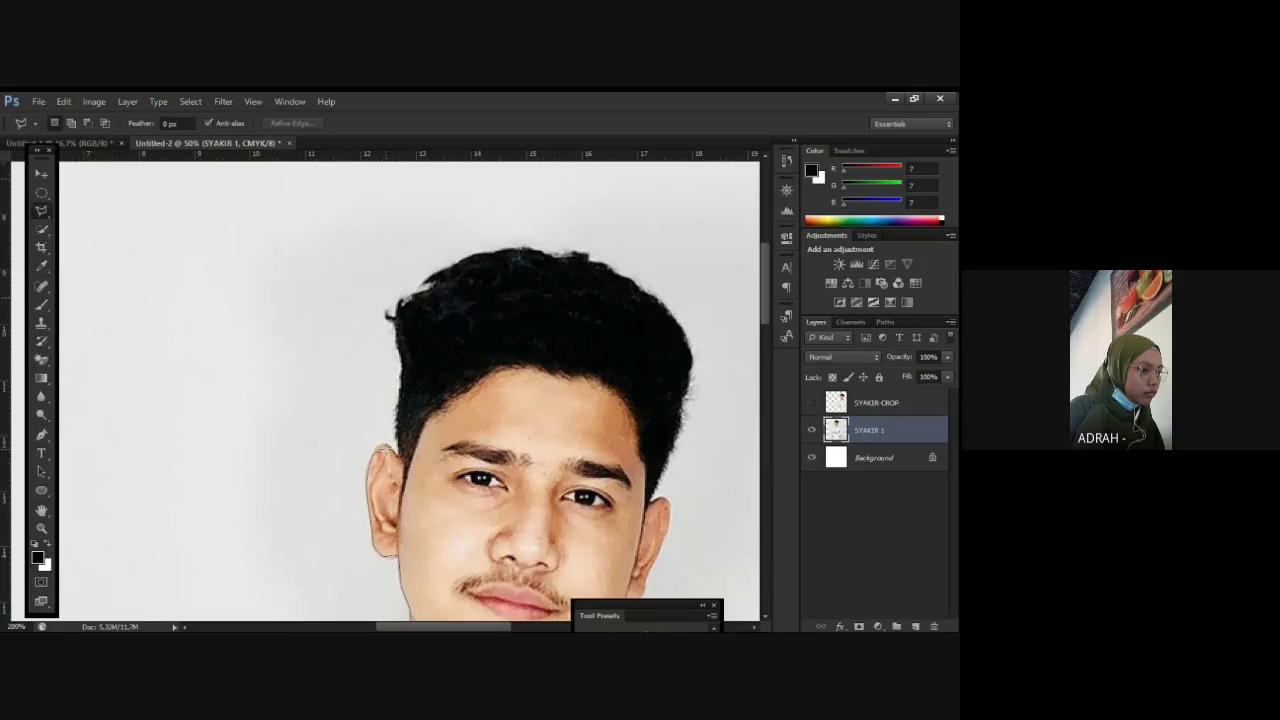
click(390, 452)
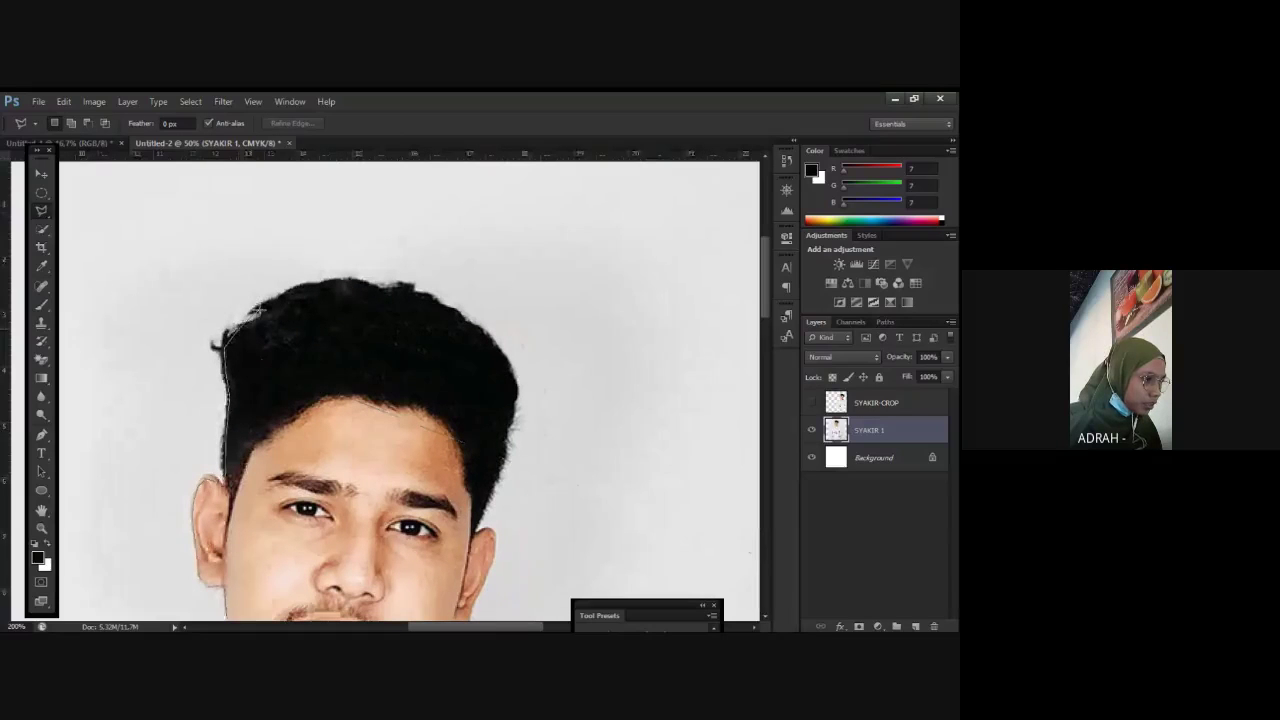
Step: Extend the Polygonal Lasso outline over the top of the hair and down its right side to just above the ear
click(258, 311)
click(320, 286)
click(384, 284)
click(415, 292)
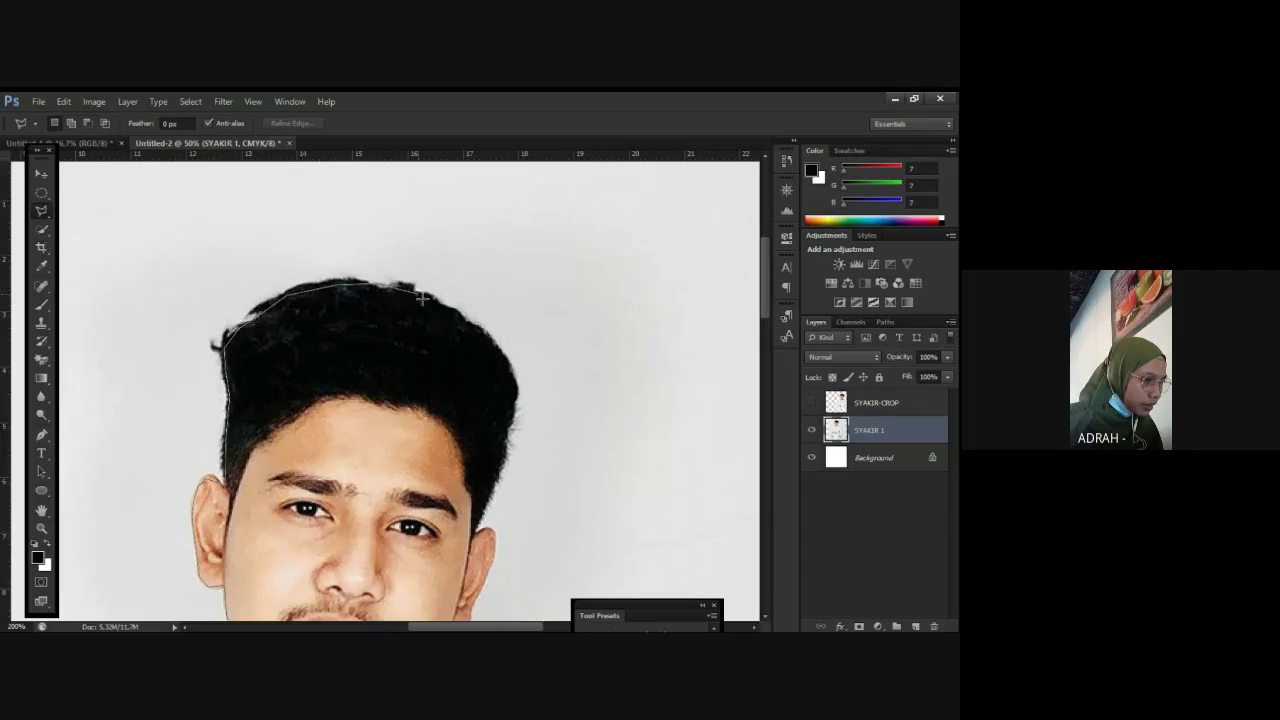
click(437, 304)
click(461, 321)
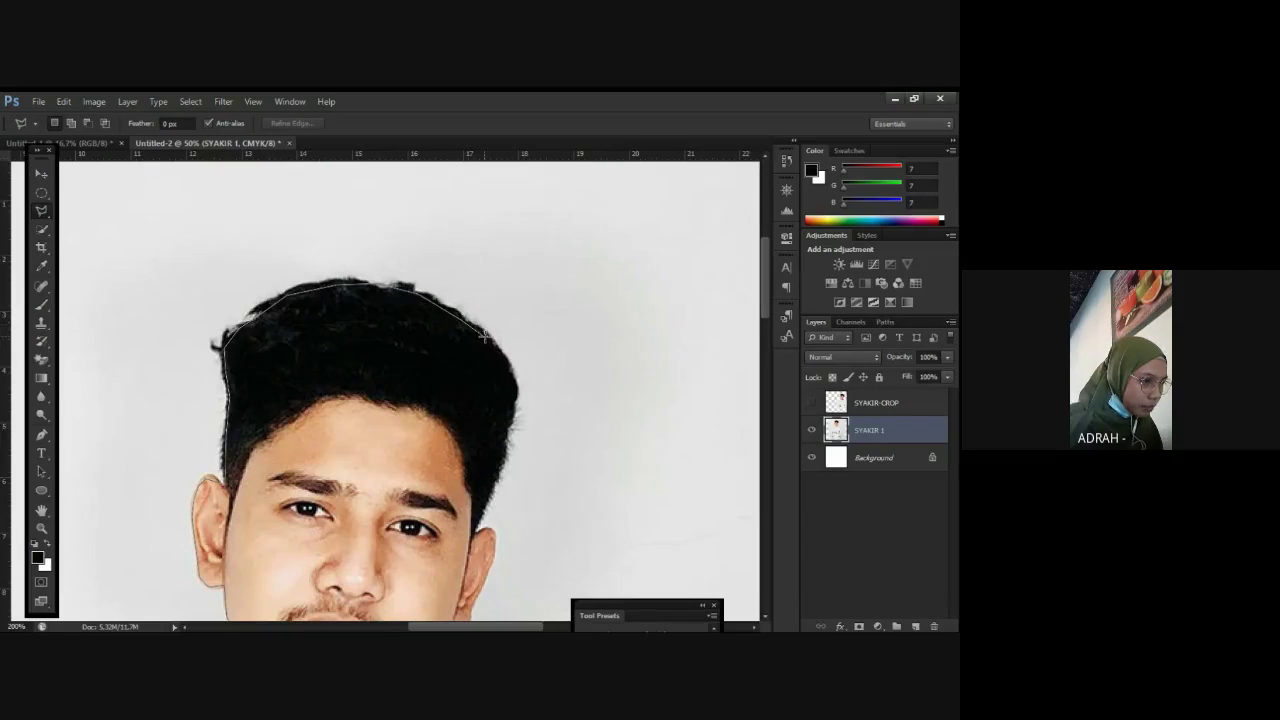
click(501, 356)
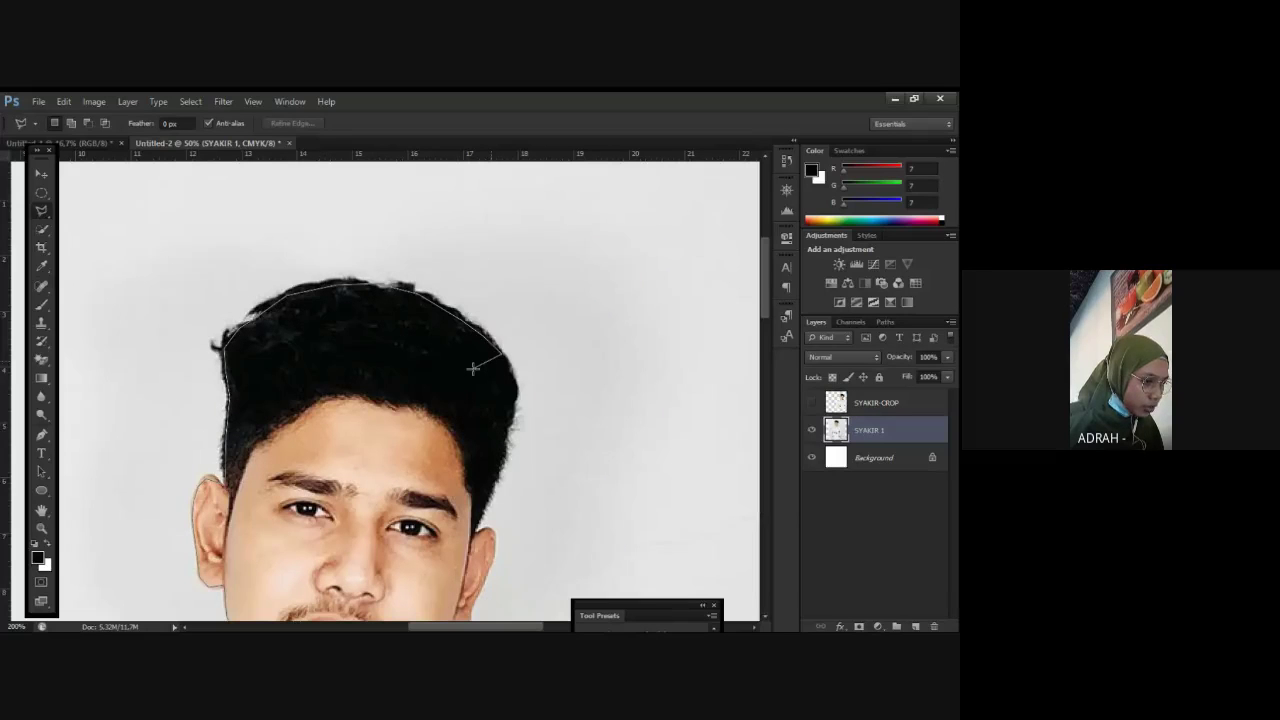
click(516, 405)
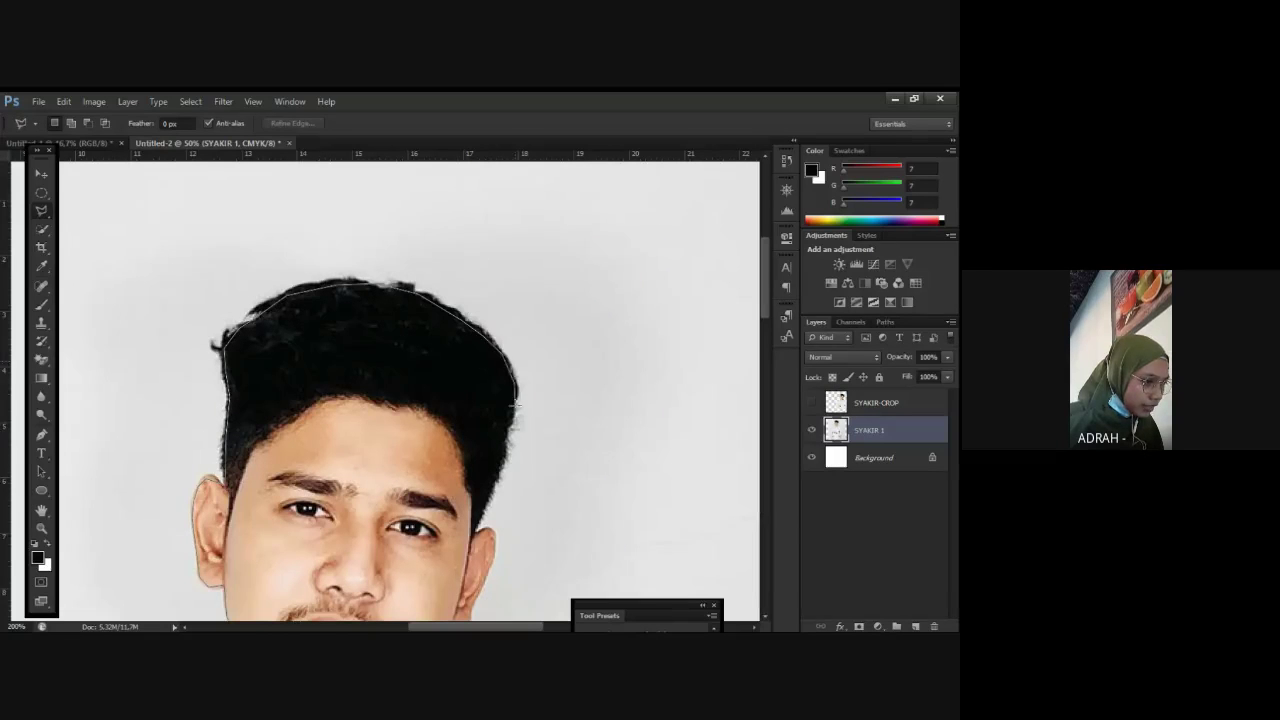
click(494, 482)
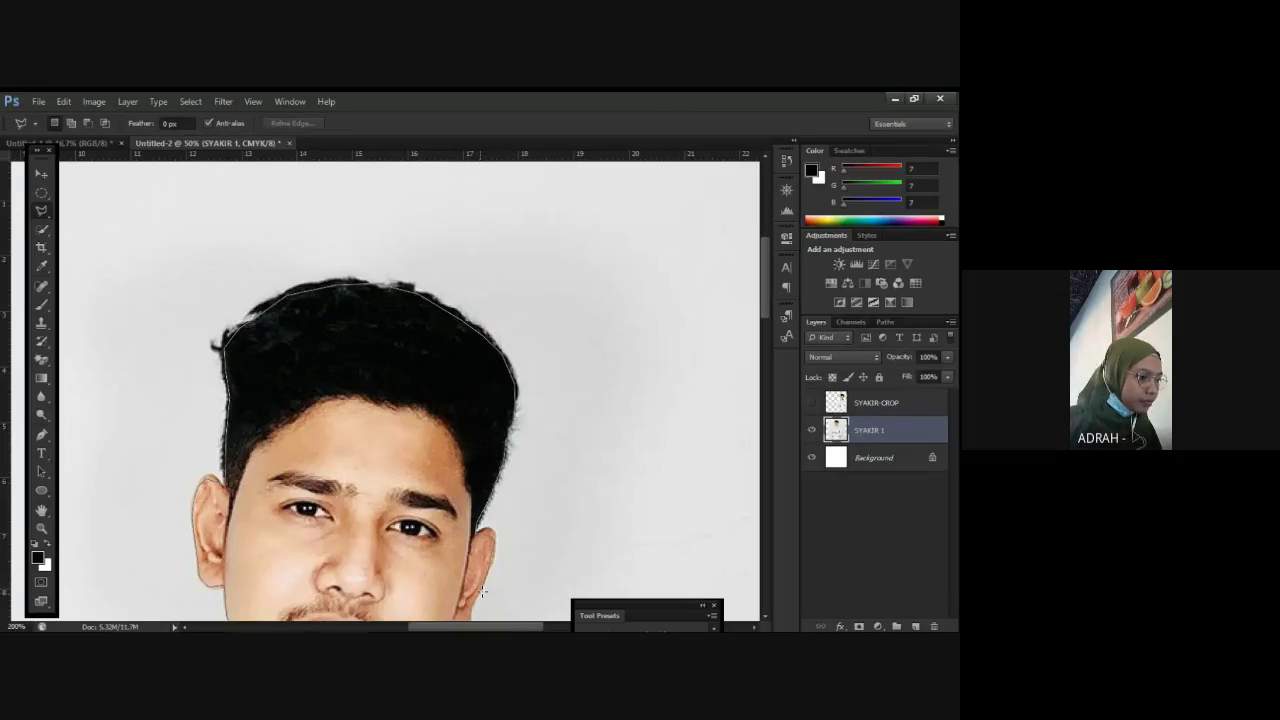
Step: Continue the Polygonal Lasso outline past the right ear and jaw, along the hood and shoulder, and down the outer sleeve
scroll(480, 593, down, 2)
scroll(440, 600, down, 8)
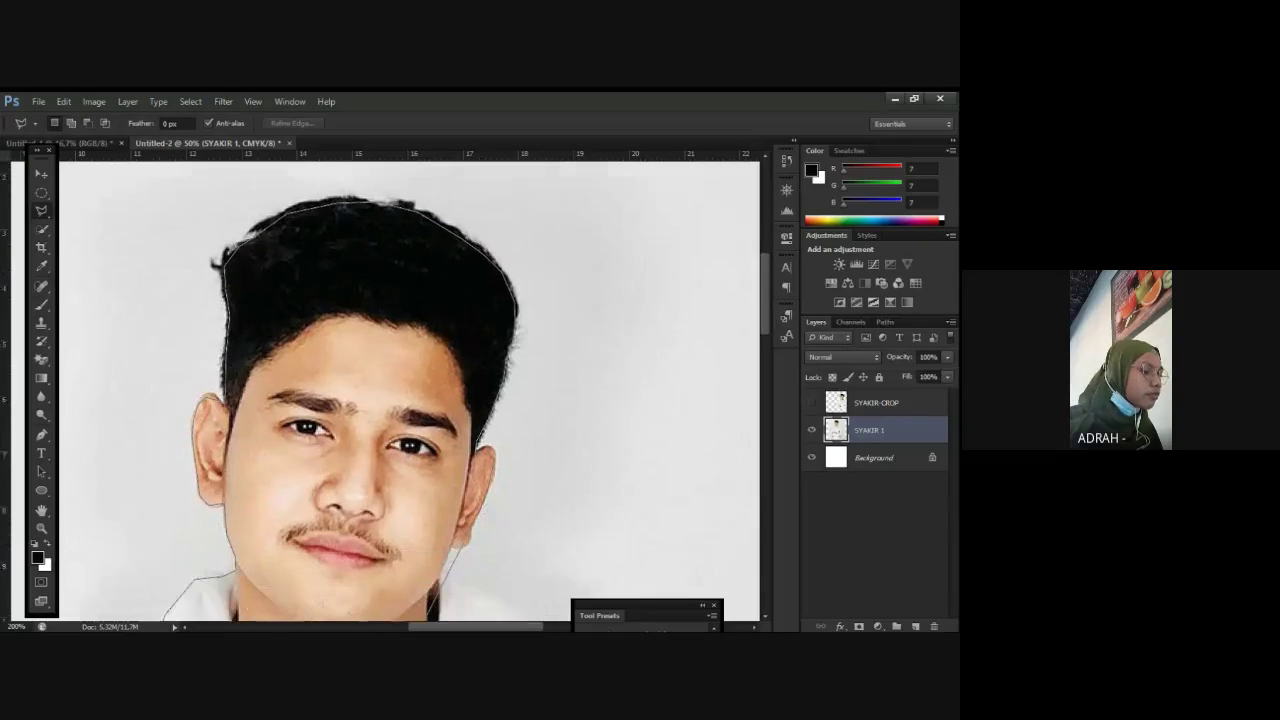
scroll(440, 600, down, 1)
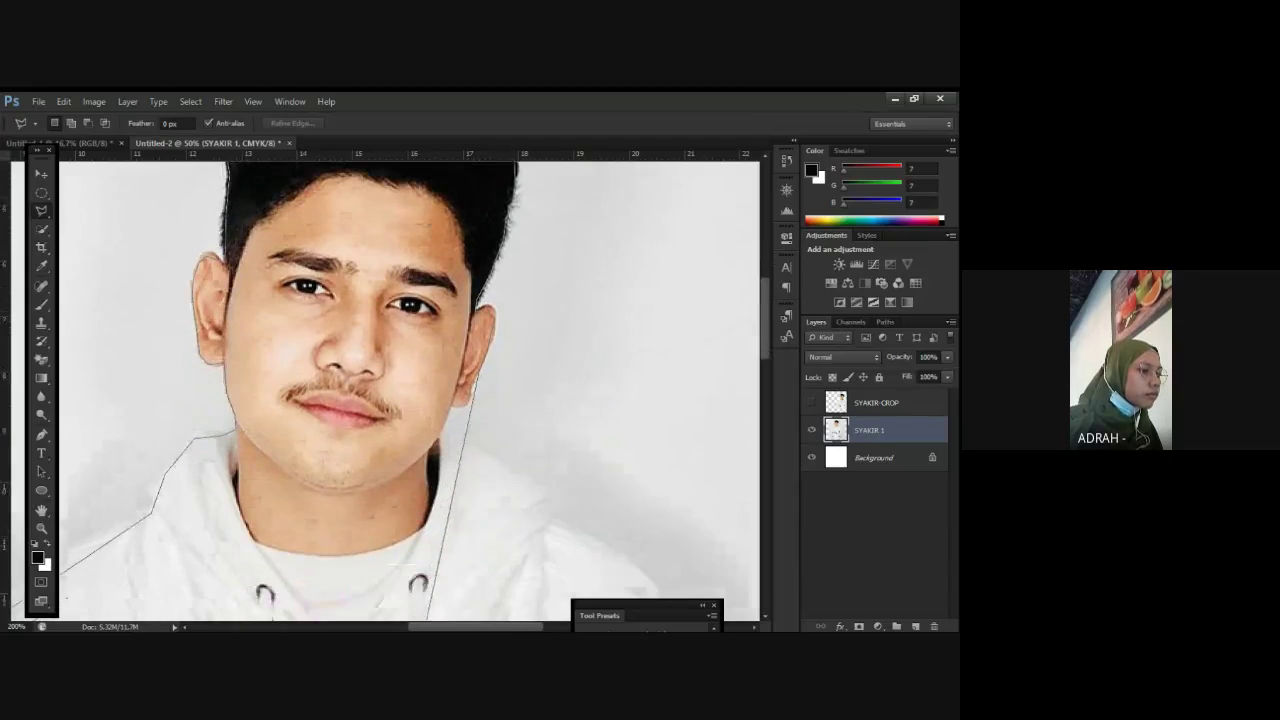
scroll(440, 600, down, 1)
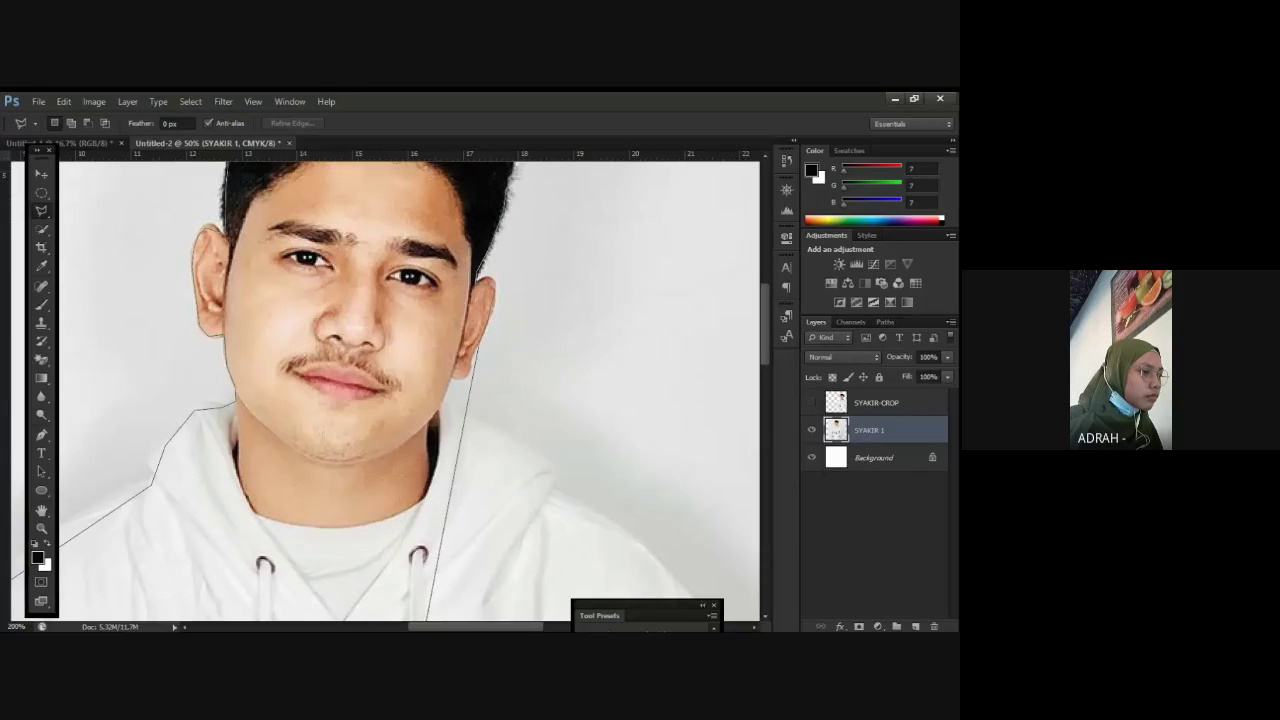
scroll(478, 350, down, 1)
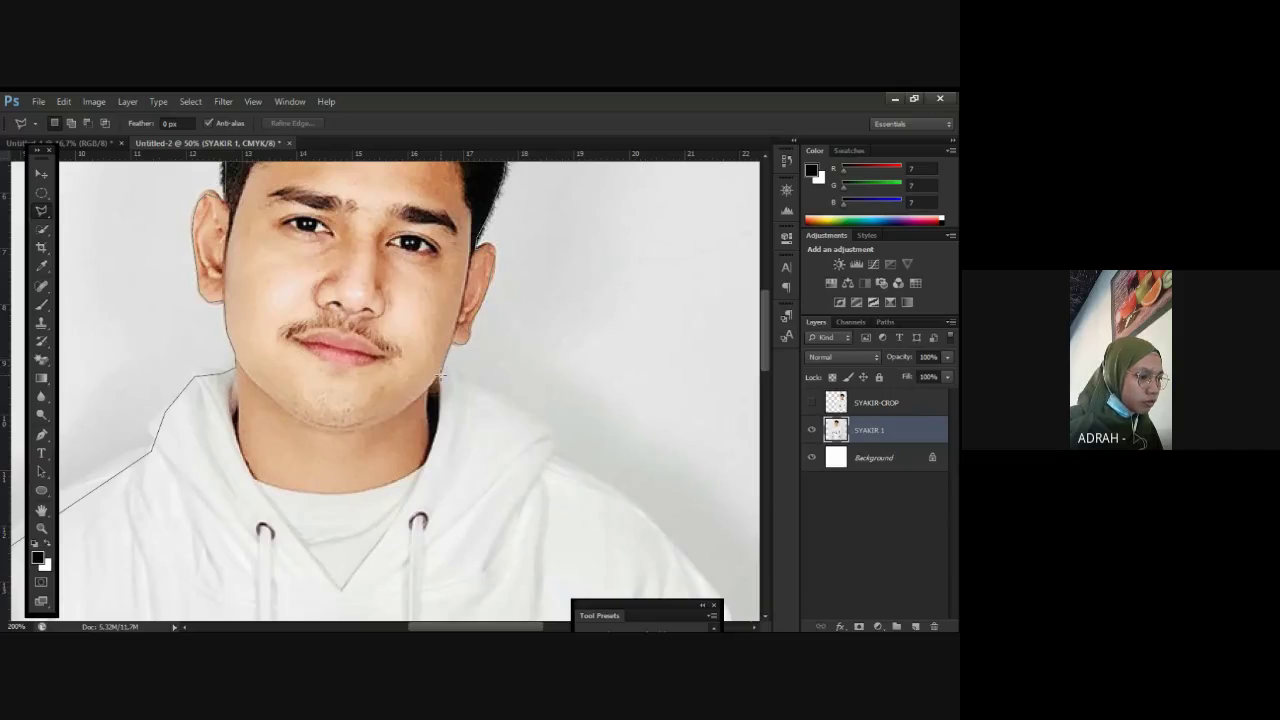
mouse_move(440, 376)
mouse_down()
mouse_move(541, 428)
mouse_move(640, 518)
mouse_move(687, 581)
mouse_move(579, 575)
mouse_move(661, 628)
mouse_move(622, 628)
mouse_move(634, 627)
mouse_move(628, 403)
mouse_move(614, 466)
mouse_move(658, 607)
mouse_move(638, 602)
mouse_move(592, 506)
mouse_move(597, 588)
mouse_up()
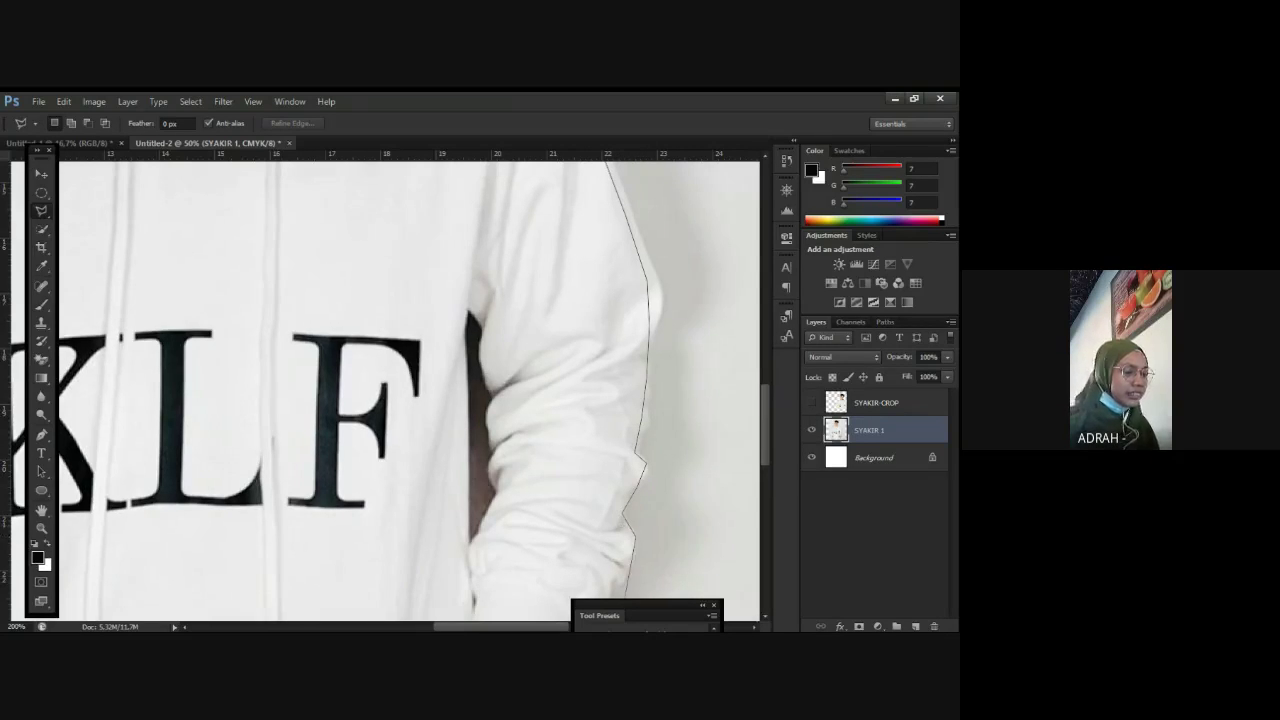
Step: Complete the Polygonal Lasso outline along the lower right sleeve, hand and hoodie hem, closing it into a selection of the figure
scroll(620, 545, down, 1)
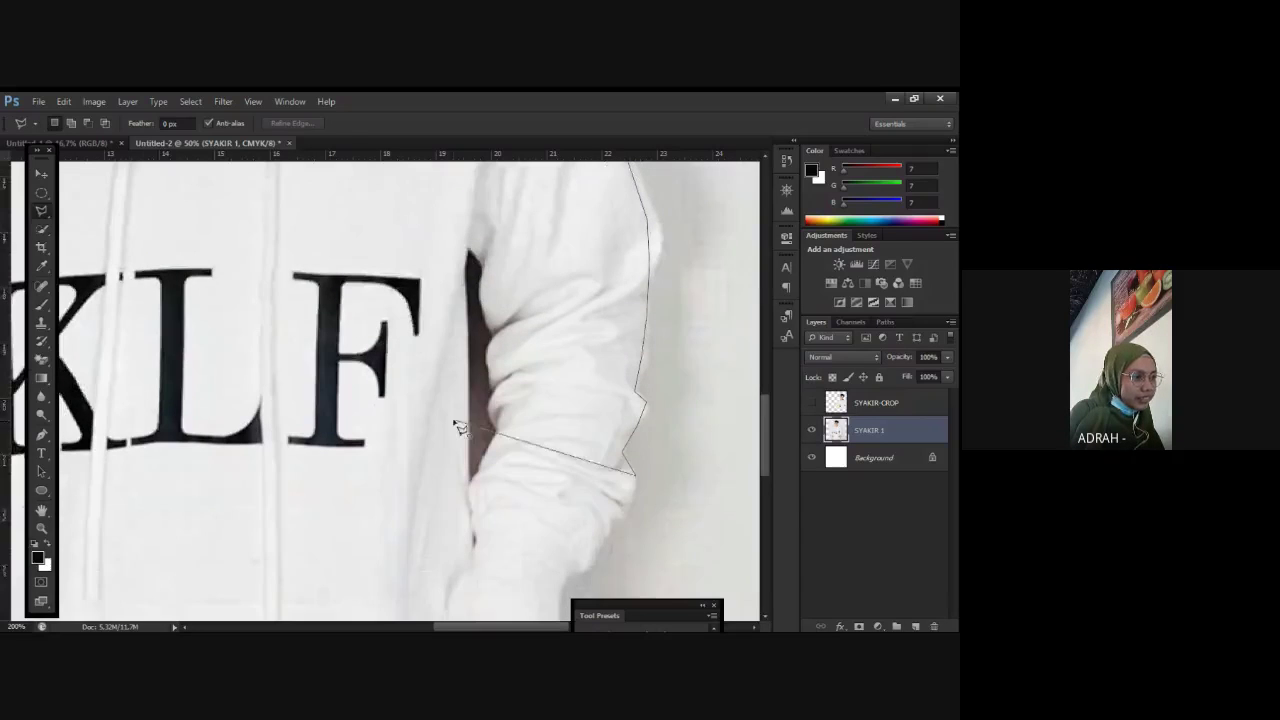
key(ctrl+minus)
key(ctrl+minus)
key(ctrl+plus)
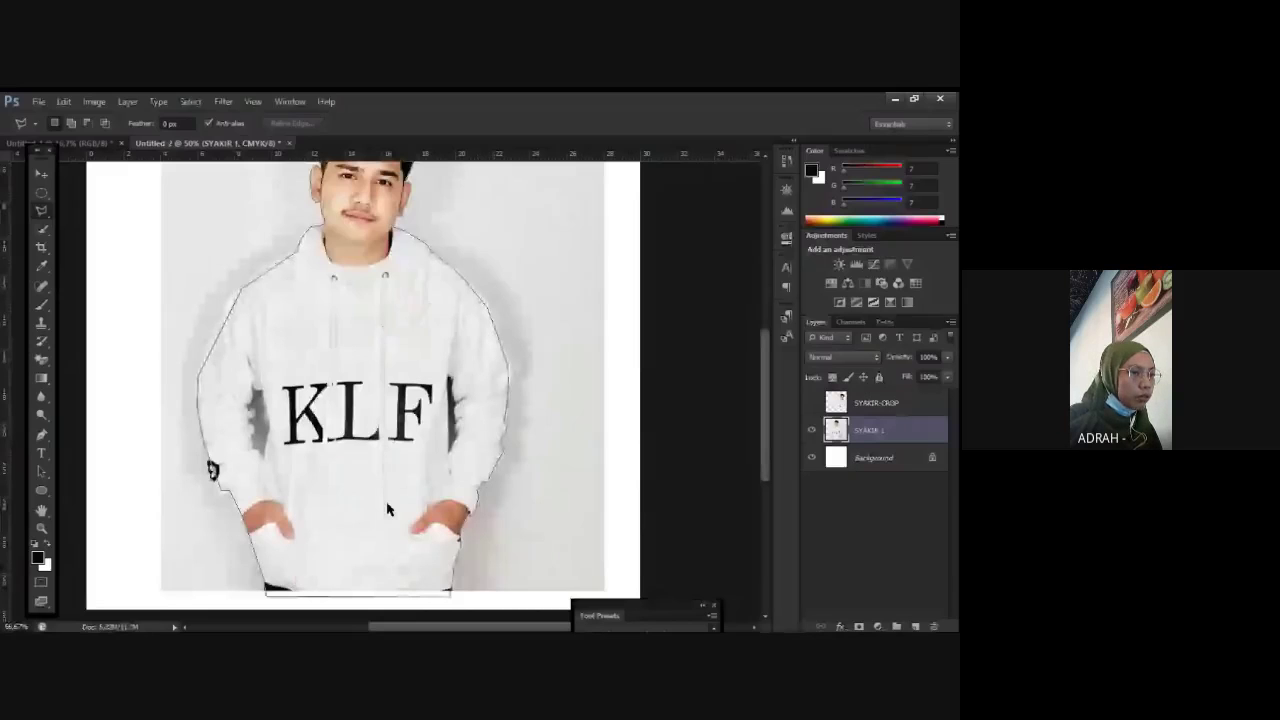
double_click(388, 509)
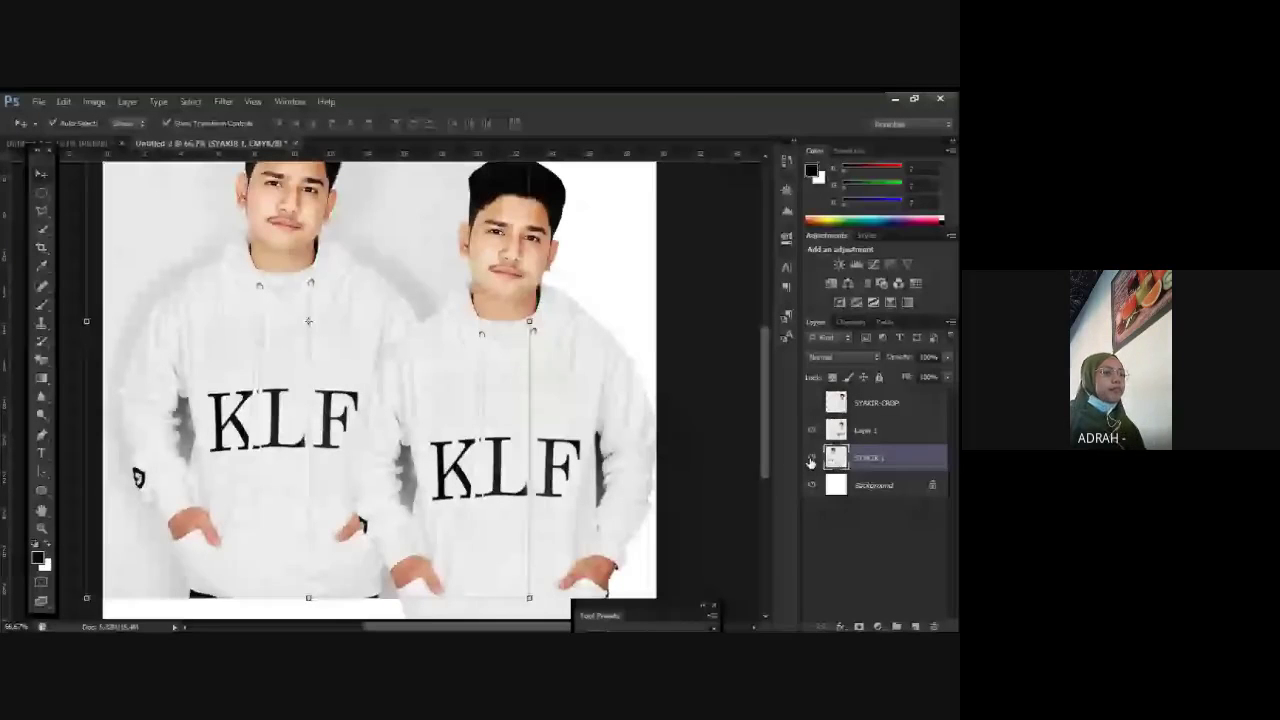
Step: Hide the SYAKIR 1 layer and move the cut-out hoodie figure on Layer 1 to the canvas's centre
click(811, 458)
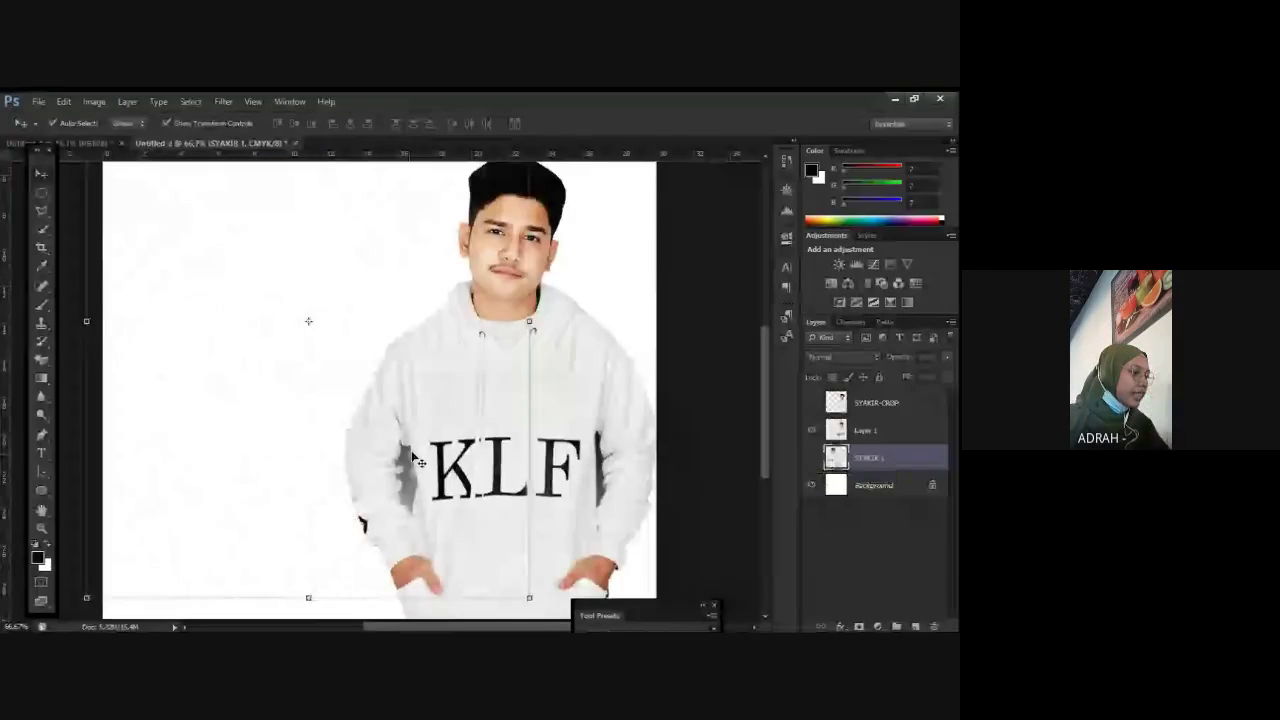
drag(395, 436, 293, 436)
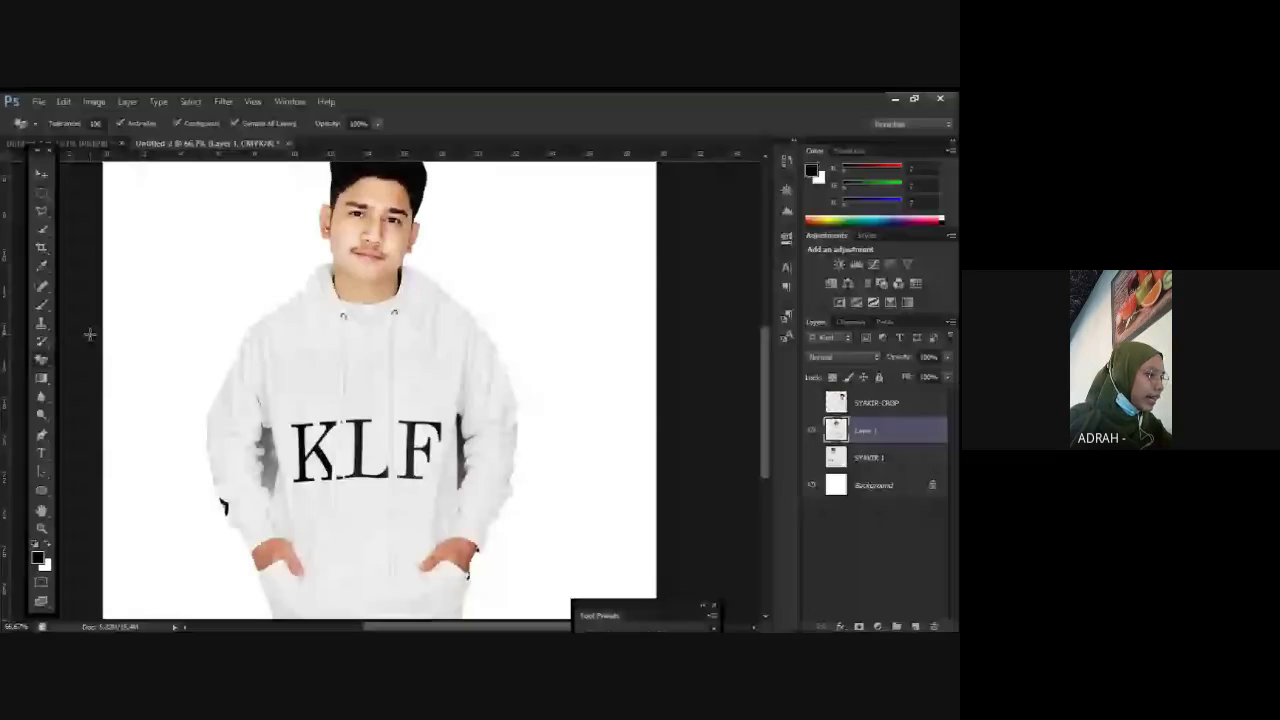
right_click(43, 364)
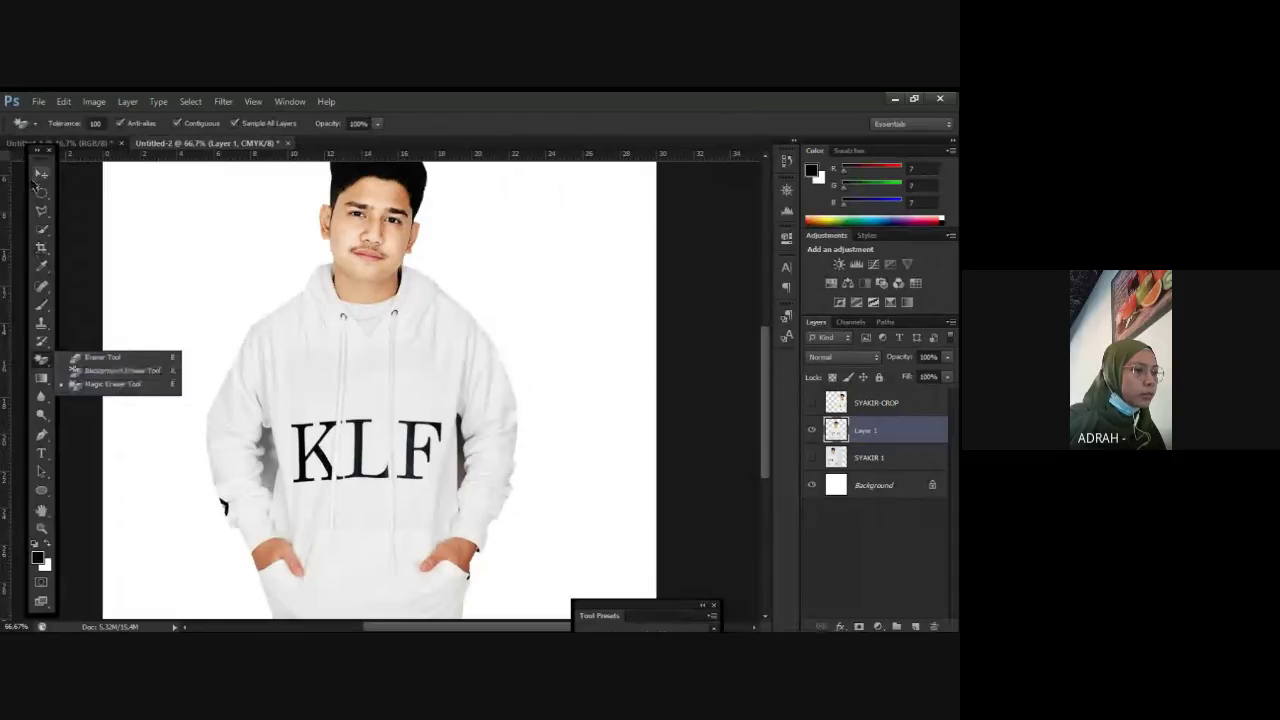
click(38, 175)
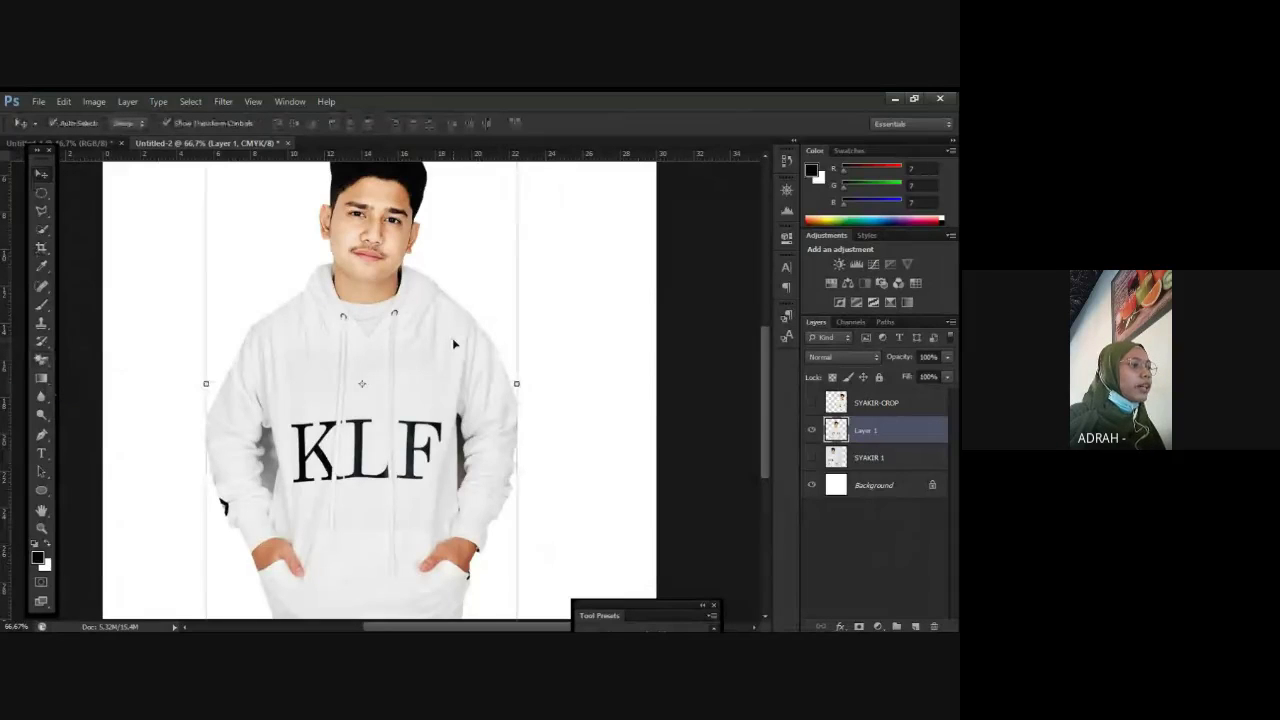
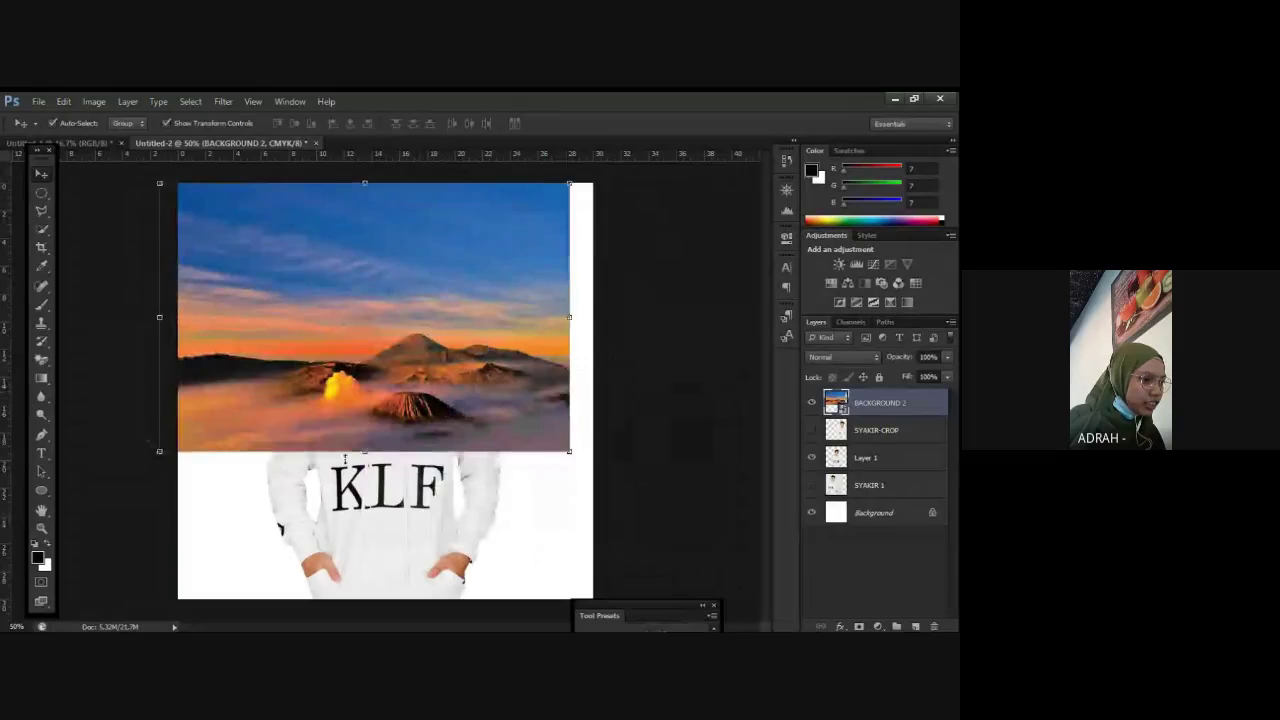
Step: Try to stretch the BACKGROUND 2 image to about 28 cm high and 37 cm wide to cover the canvas
drag(364, 452, 353, 578)
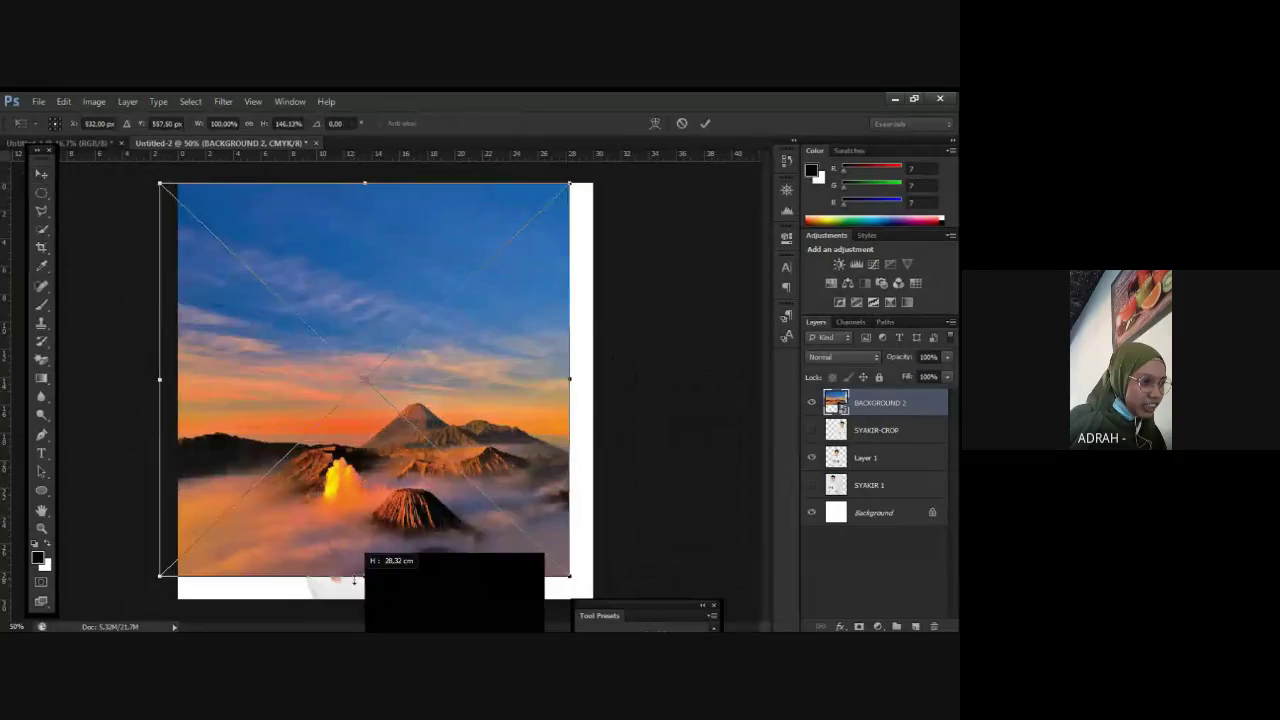
drag(570, 379, 691, 380)
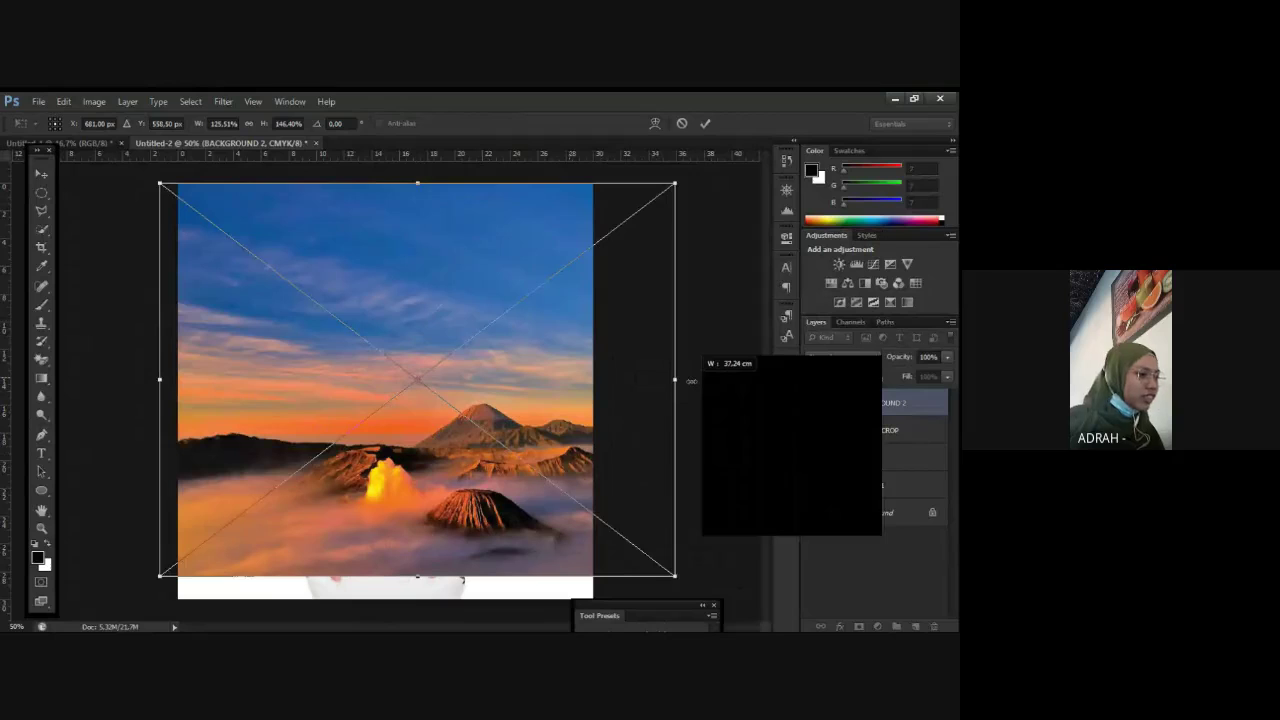
drag(691, 380, 546, 380)
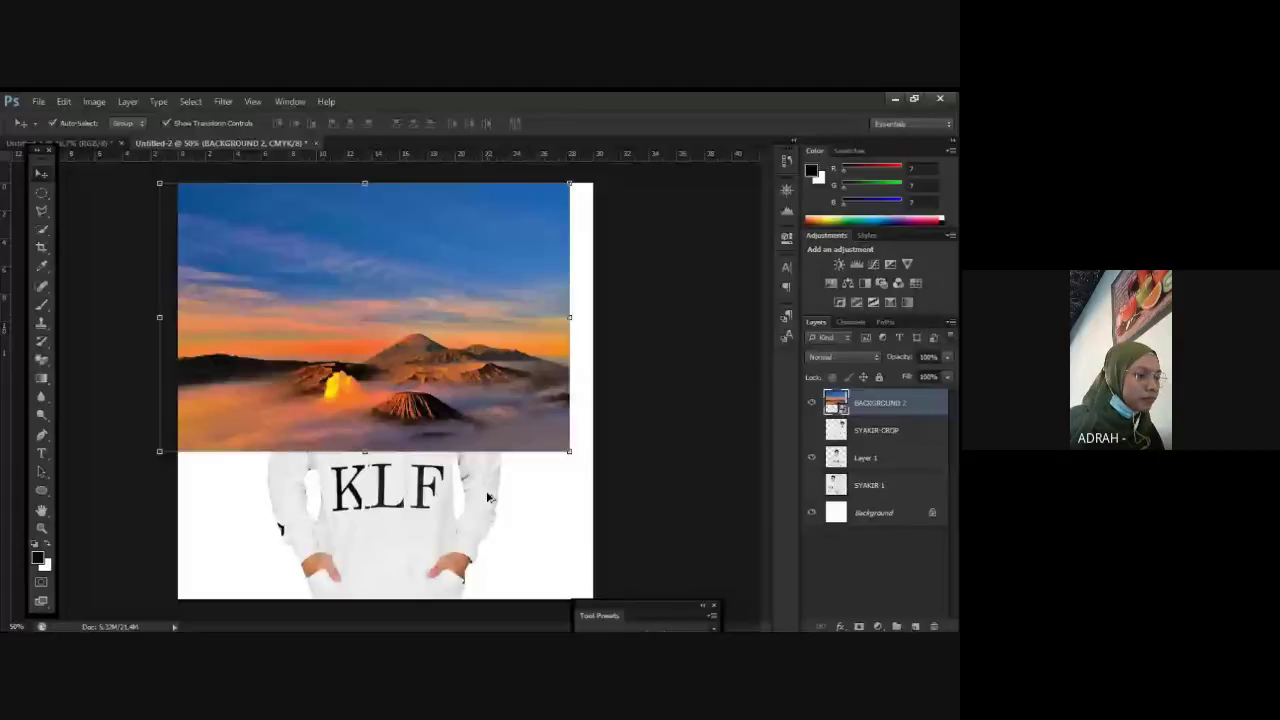
Step: Try to reposition the BACKGROUND 2 image further left and resize it from its lower right corner
drag(487, 497, 487, 401)
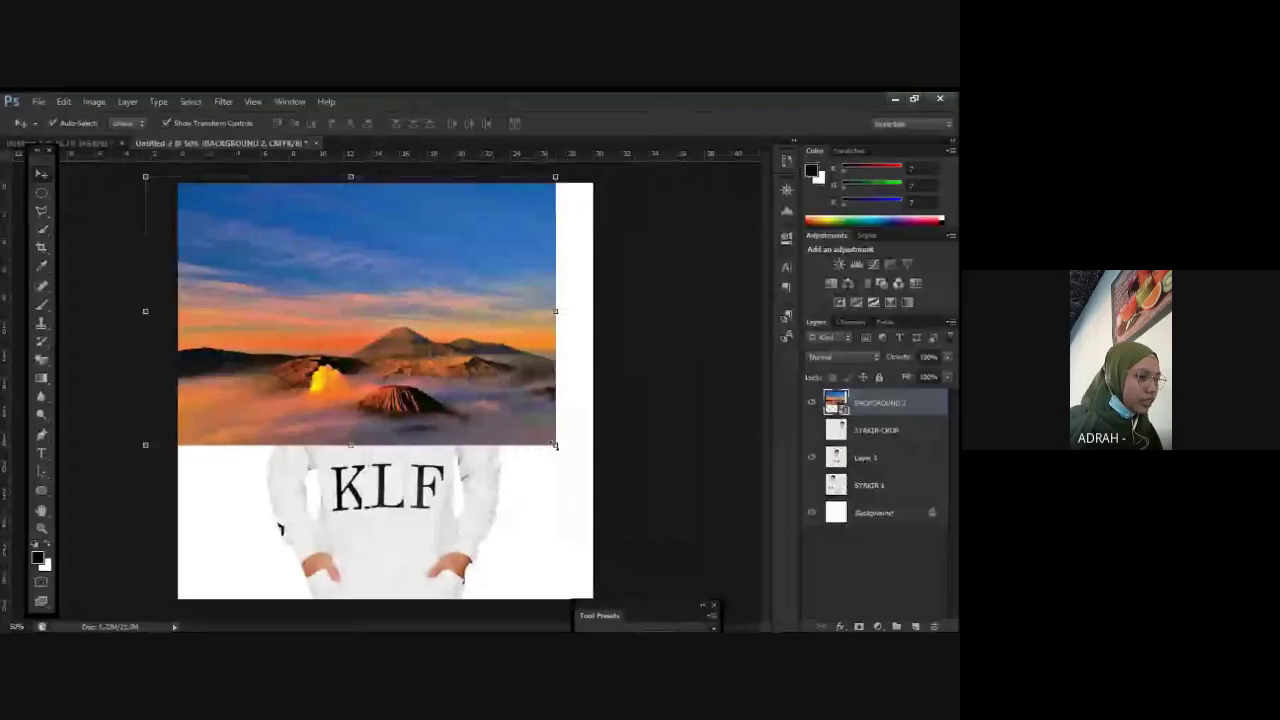
drag(555, 445, 493, 315)
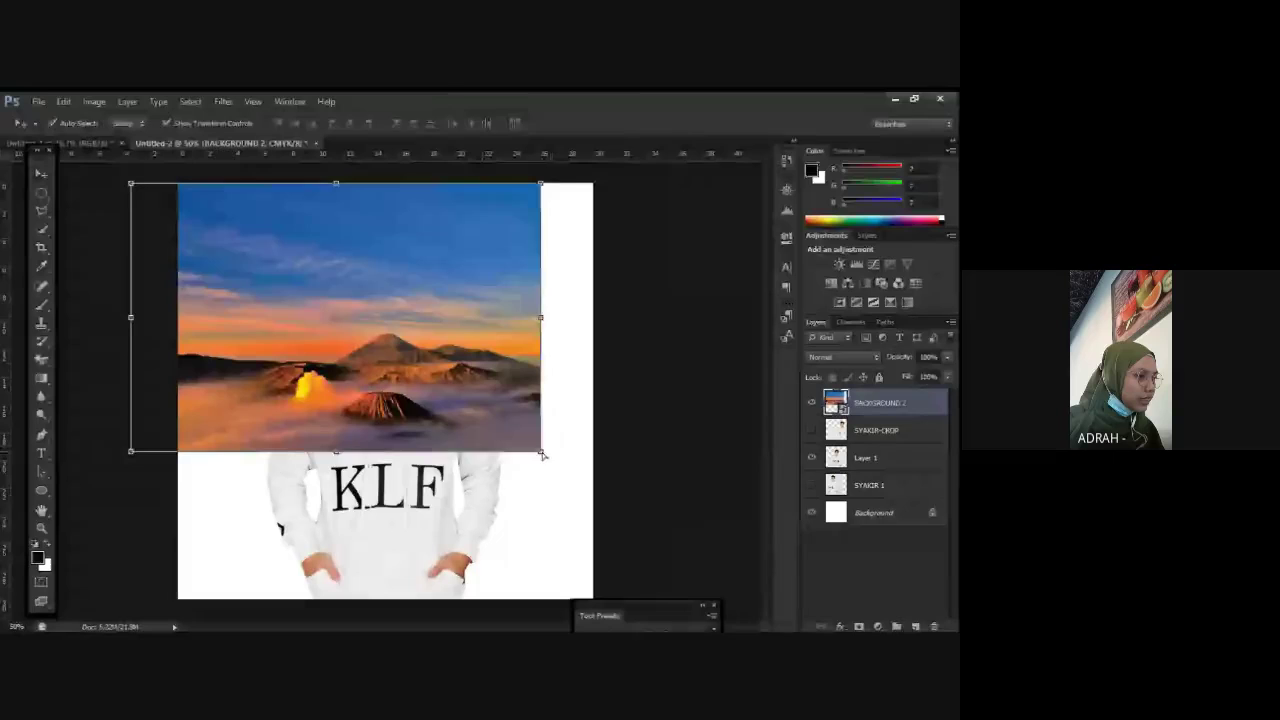
drag(540, 456, 499, 349)
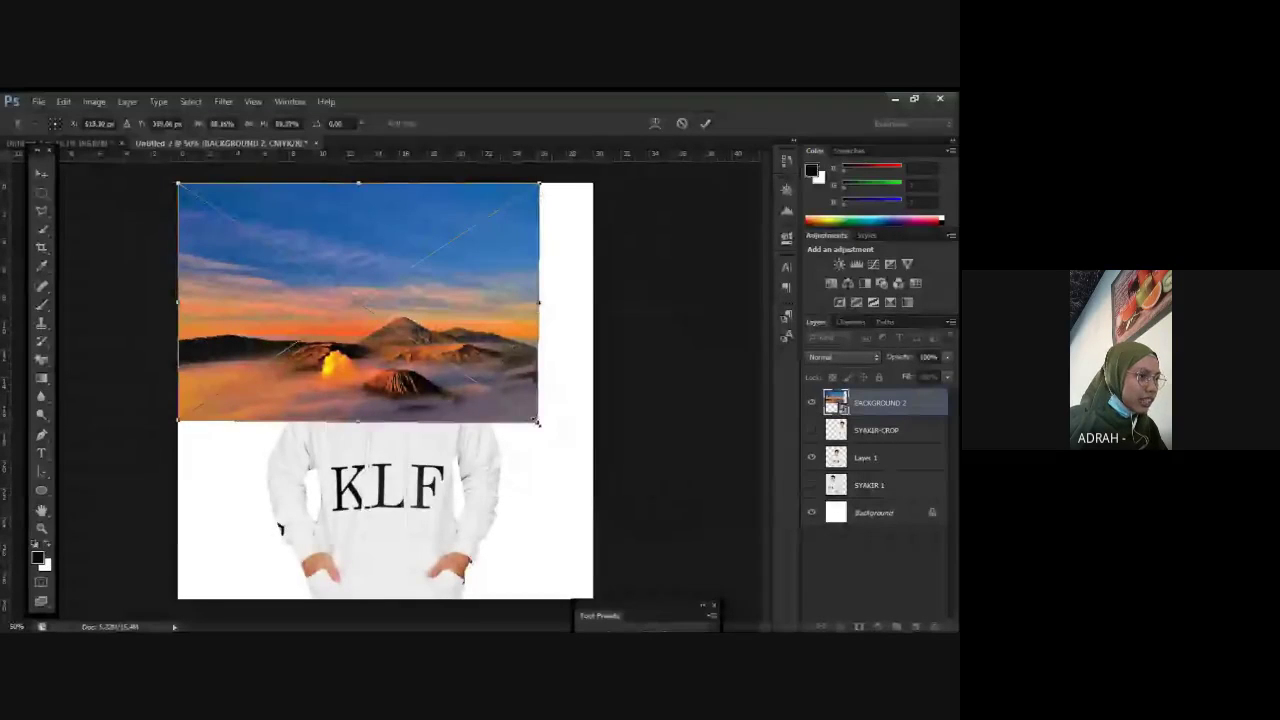
Step: Enlarge the BACKGROUND 2 image beyond the canvas width, commit its placement, and shift it left so it spans the canvas
drag(535, 422, 384, 304)
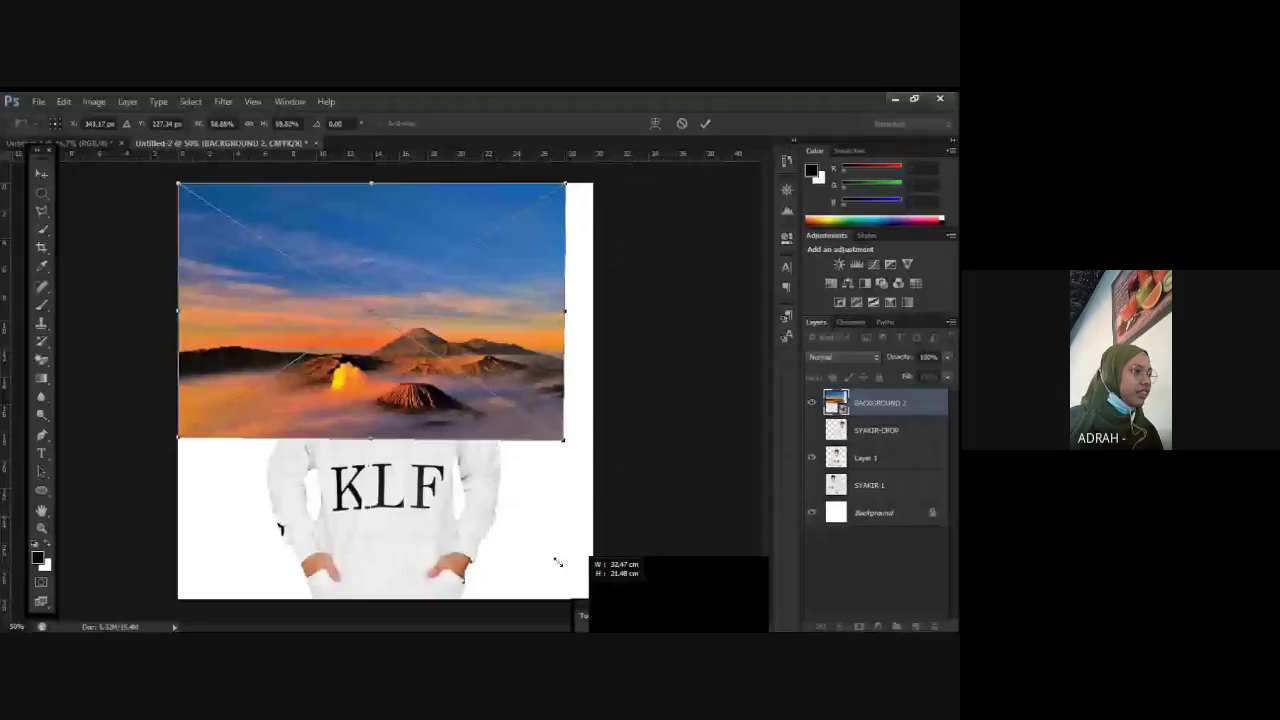
drag(557, 562, 661, 649)
click(40, 175)
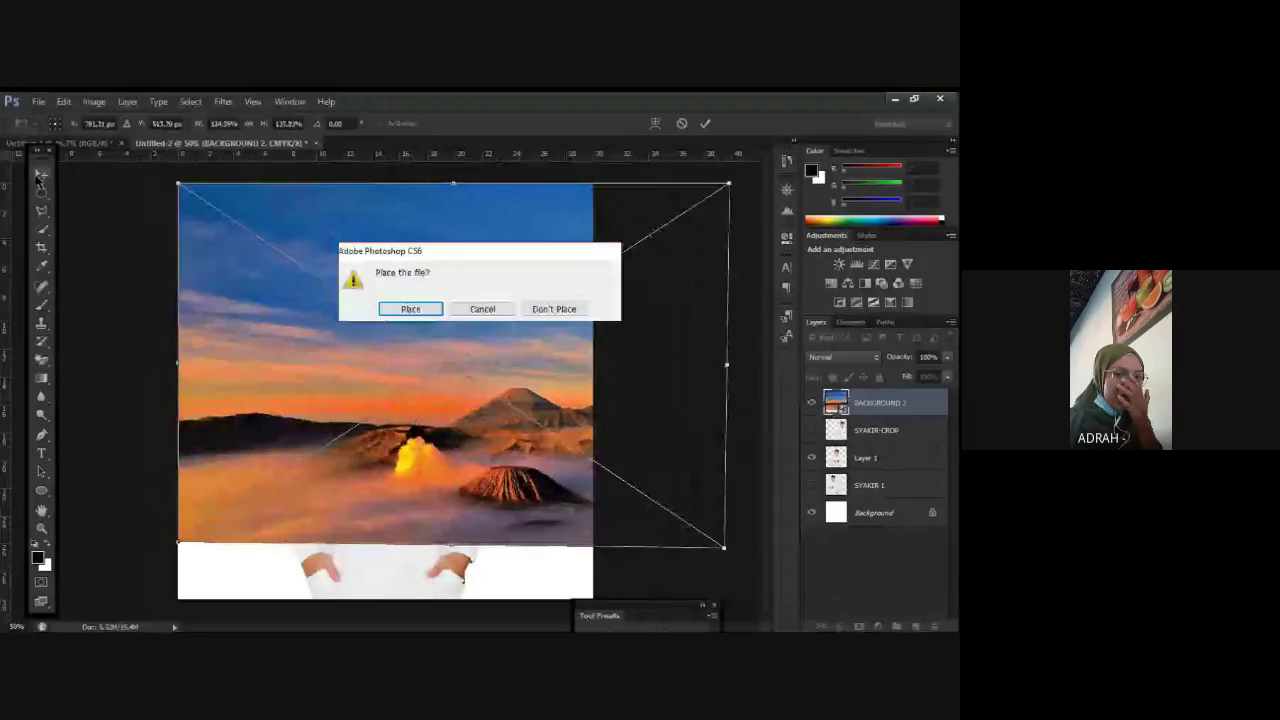
click(410, 308)
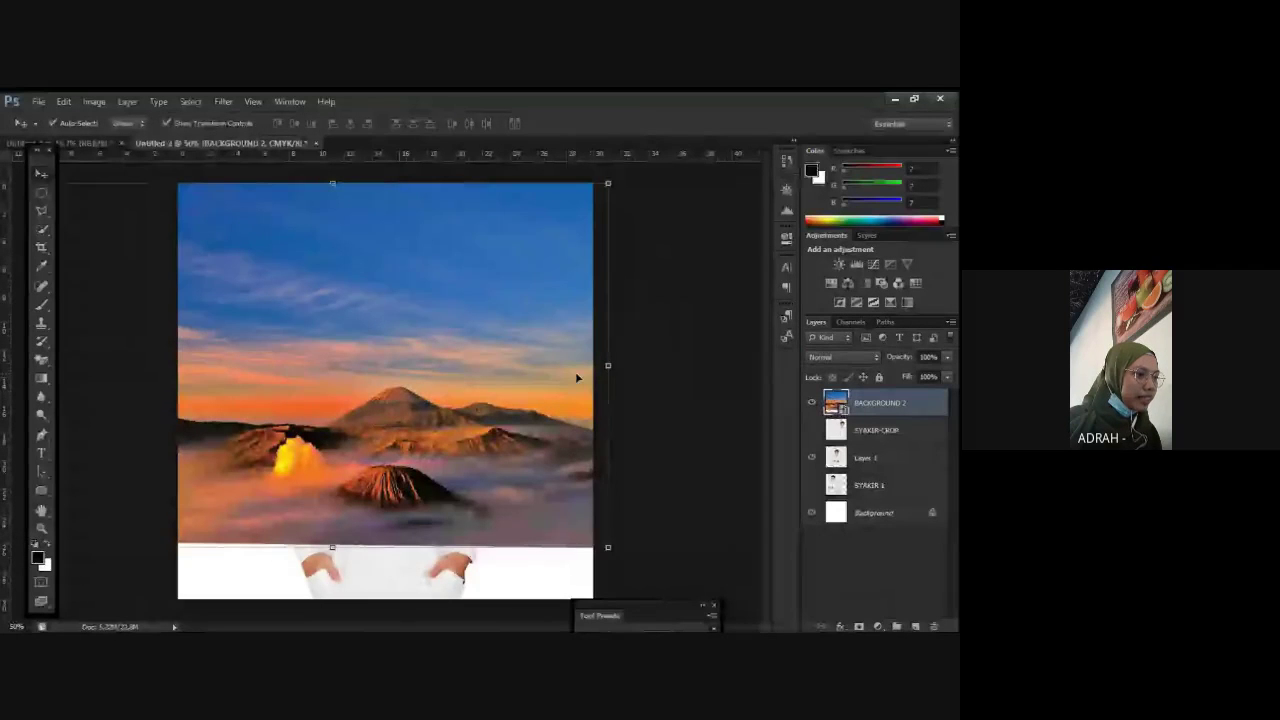
drag(577, 378, 463, 400)
click(700, 413)
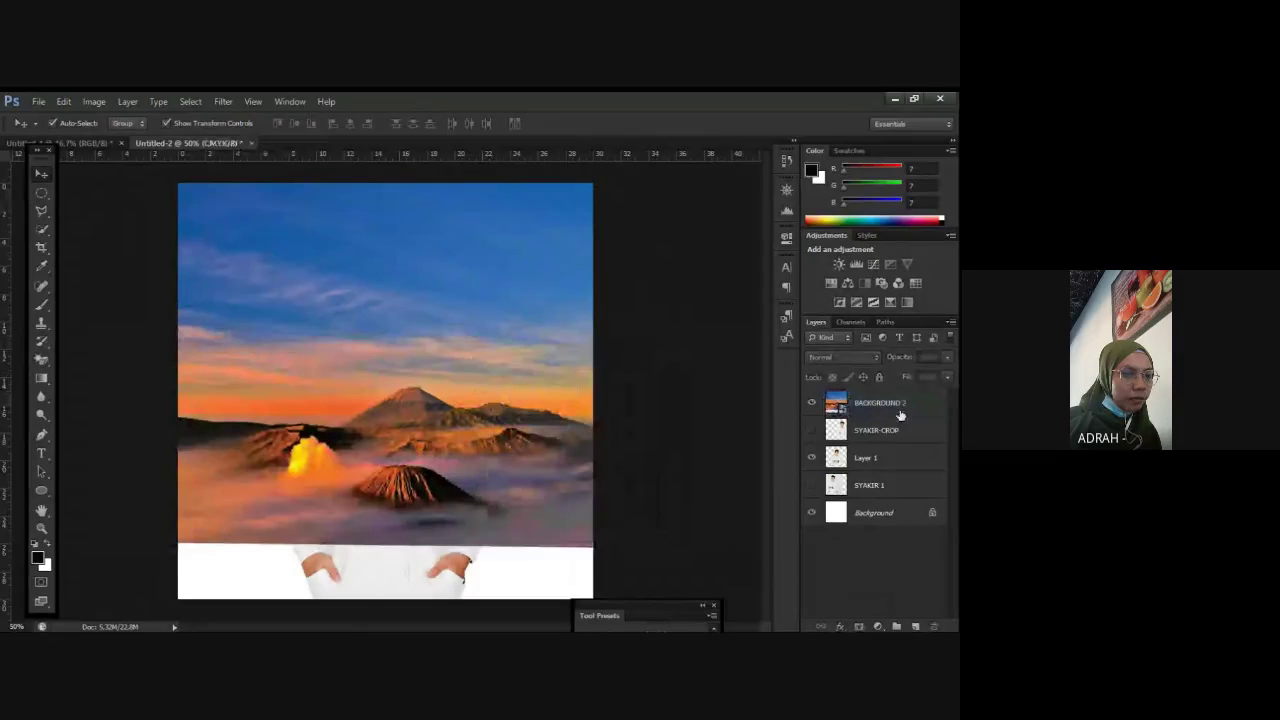
Step: Move the BACKGROUND 2 layer below SYAKIR 1, directly above the Background layer, and deselect it
click(866, 412)
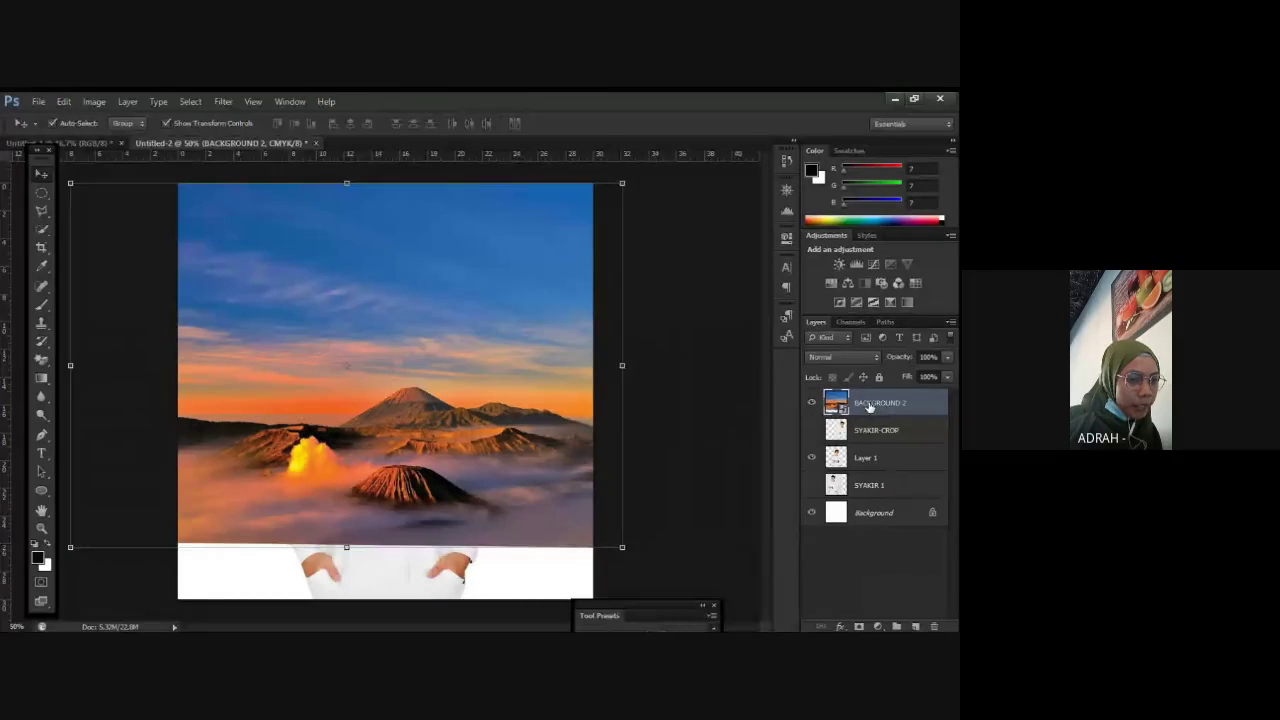
drag(869, 406, 866, 498)
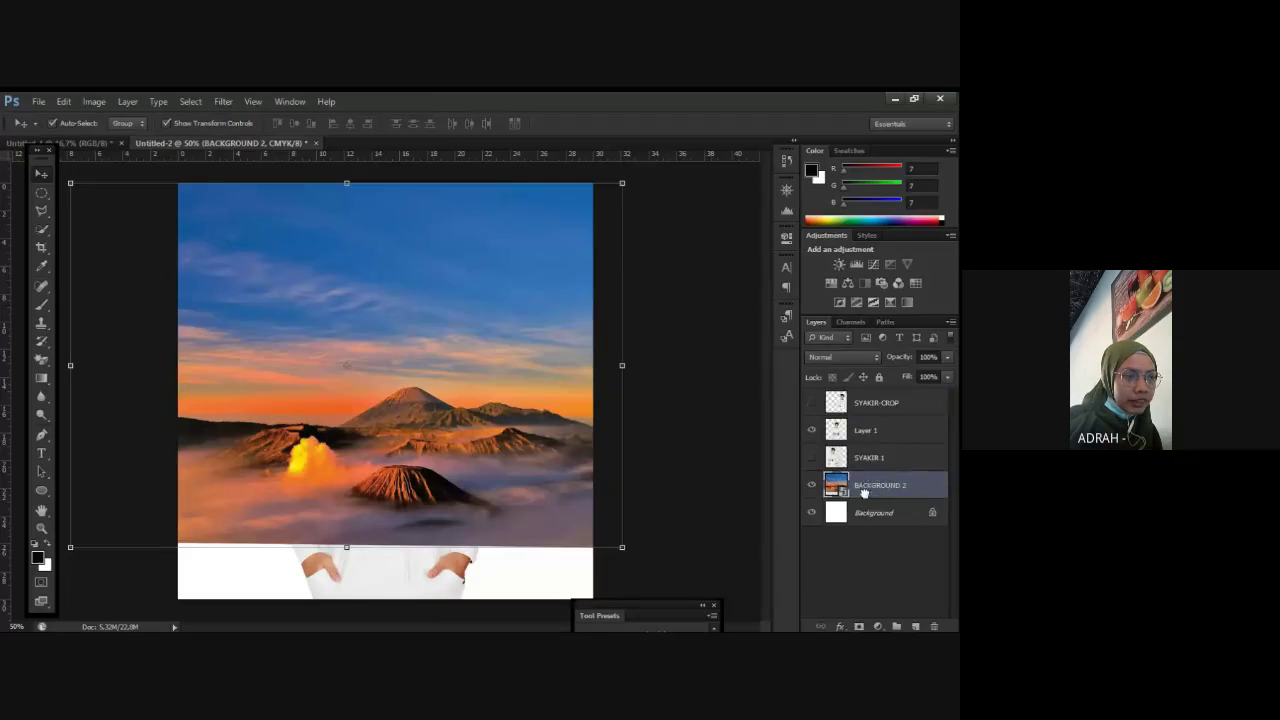
click(680, 378)
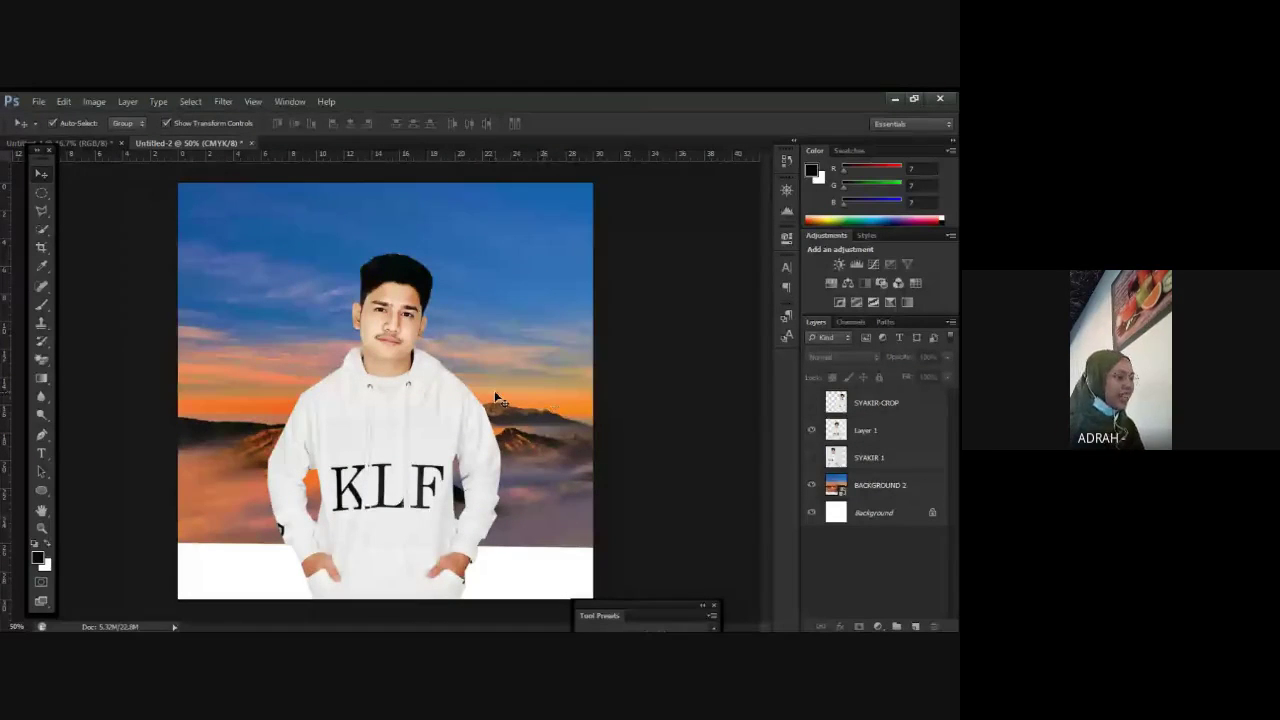
Step: Examine the finished SYAKIR DAULAY poster in Untitled-1 as a reference and return to the Untitled-2 document
click(43, 491)
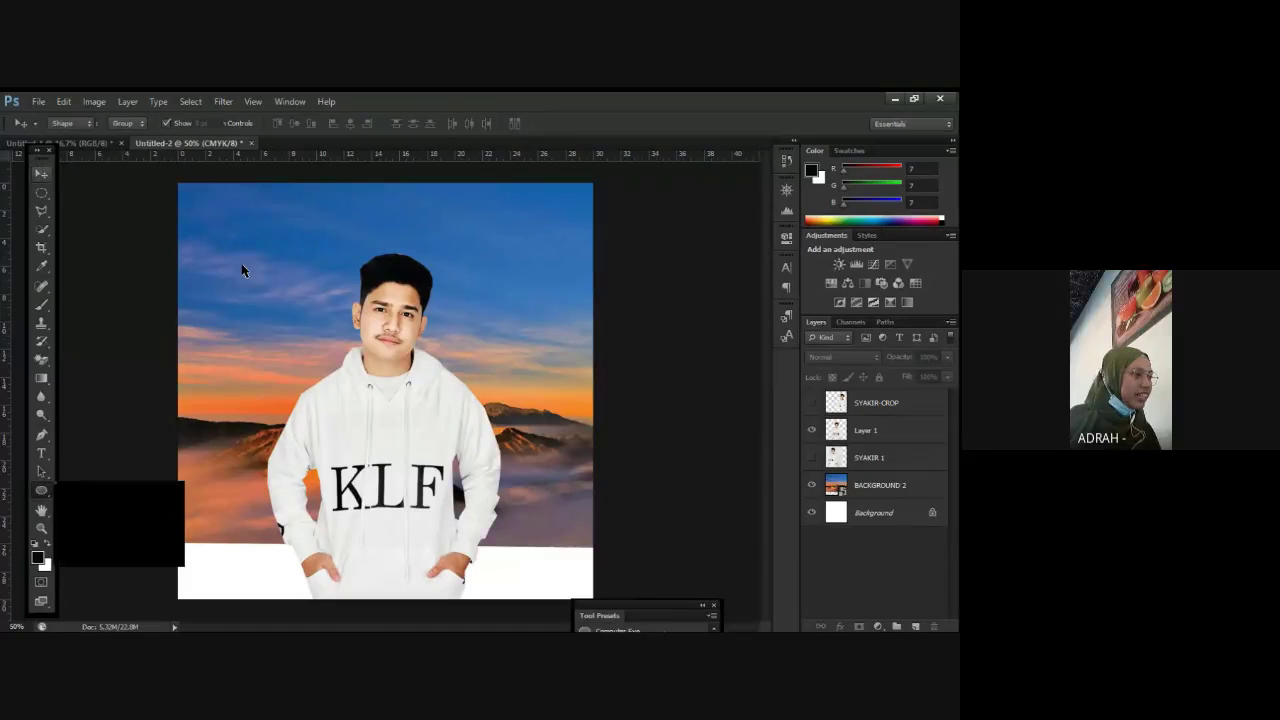
key(v)
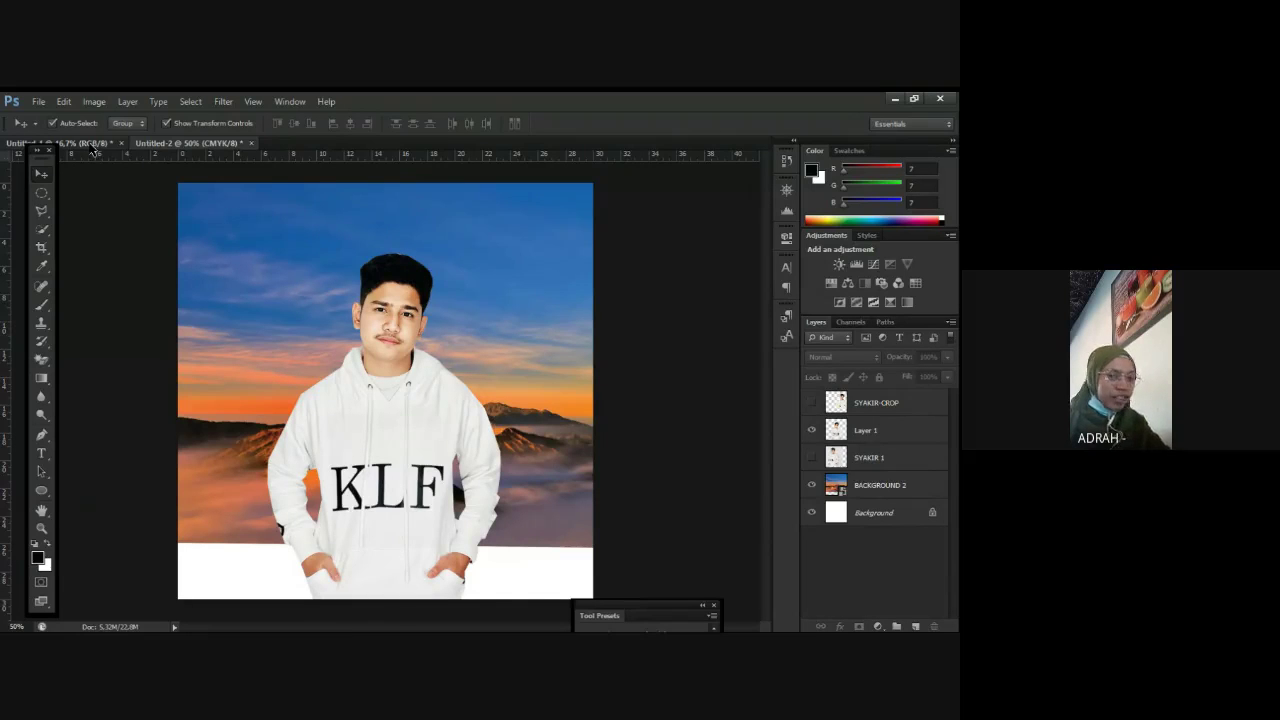
click(92, 146)
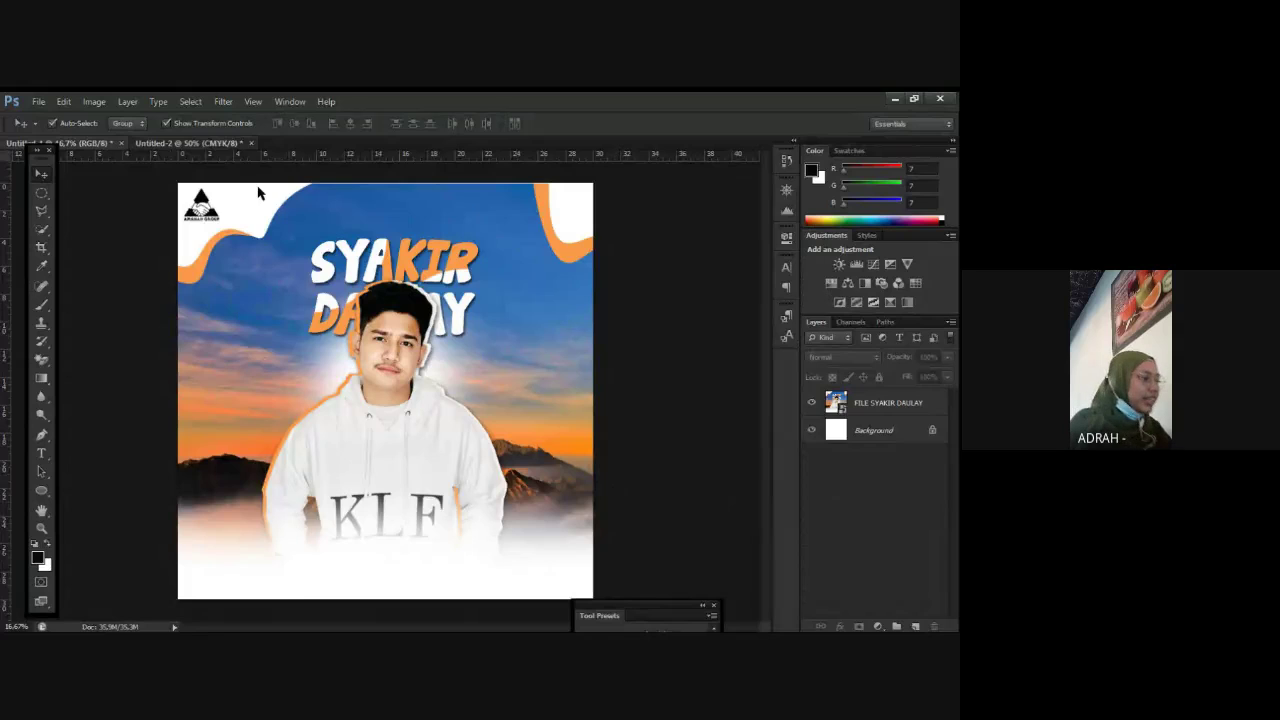
key(ctrl+Tab)
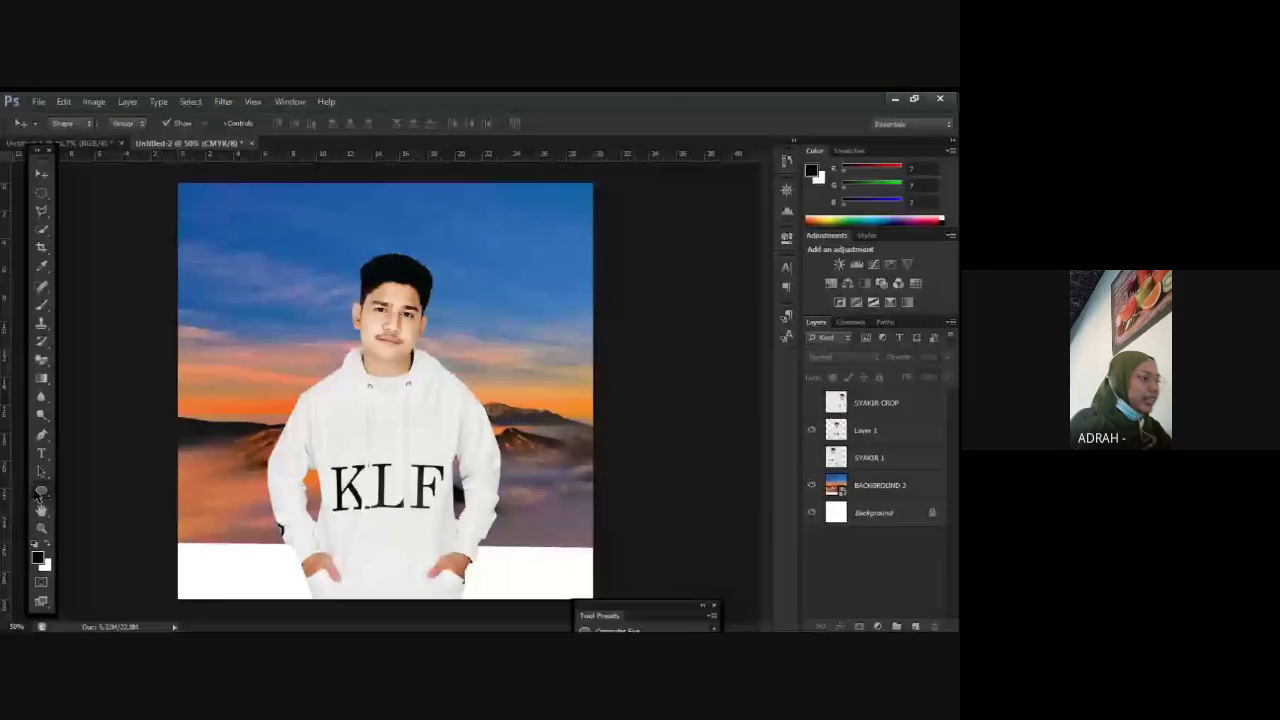
Step: Set up the Rectangle Tool in Shape mode with a white fill and no stroke
click(41, 491)
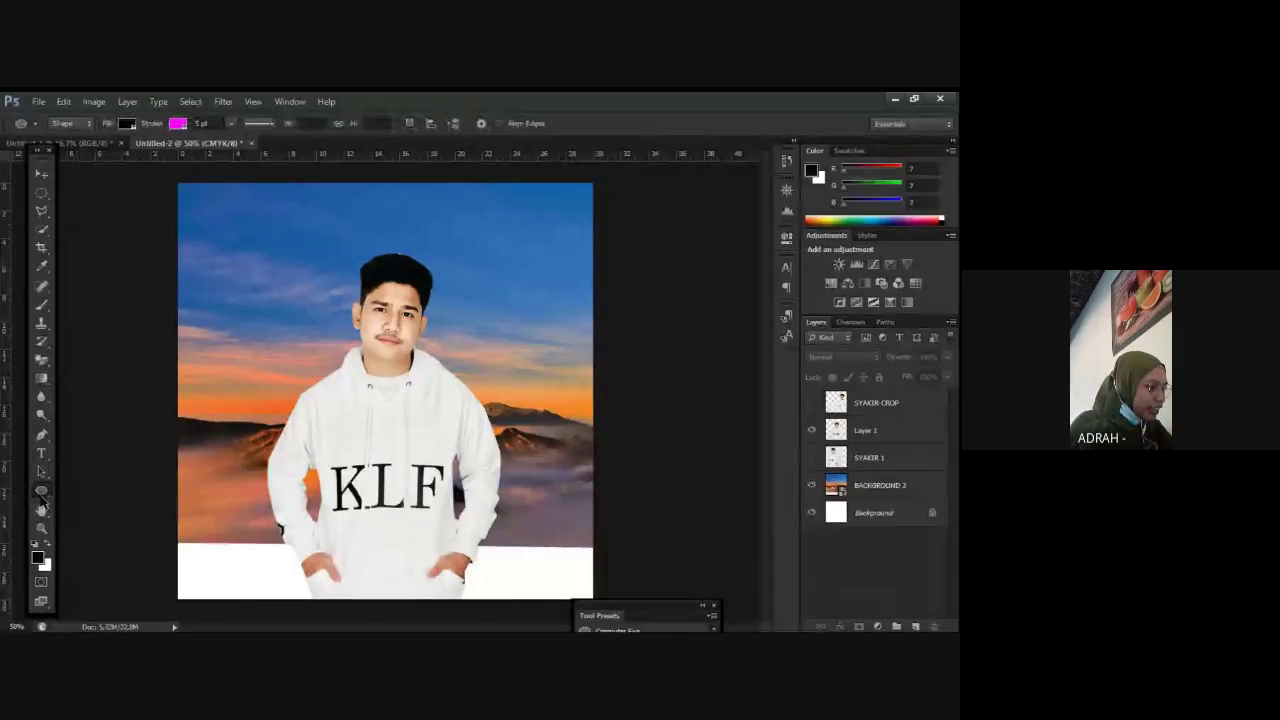
right_click(41, 492)
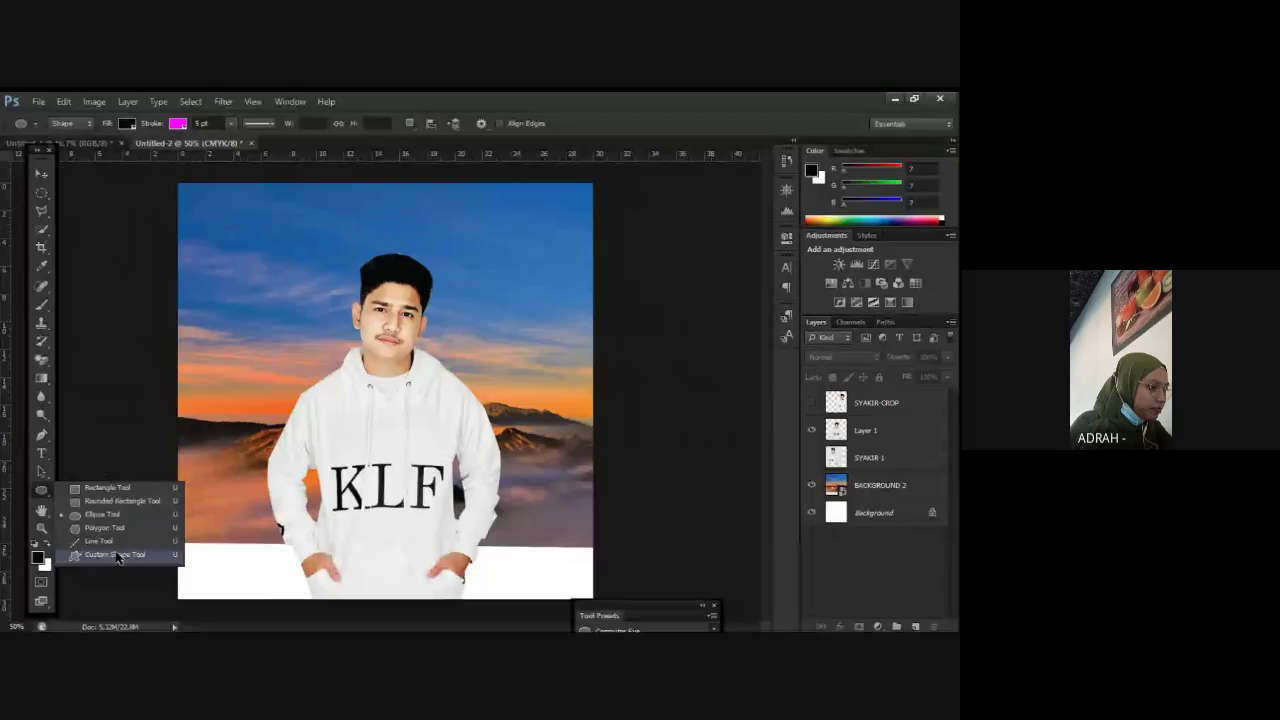
click(108, 487)
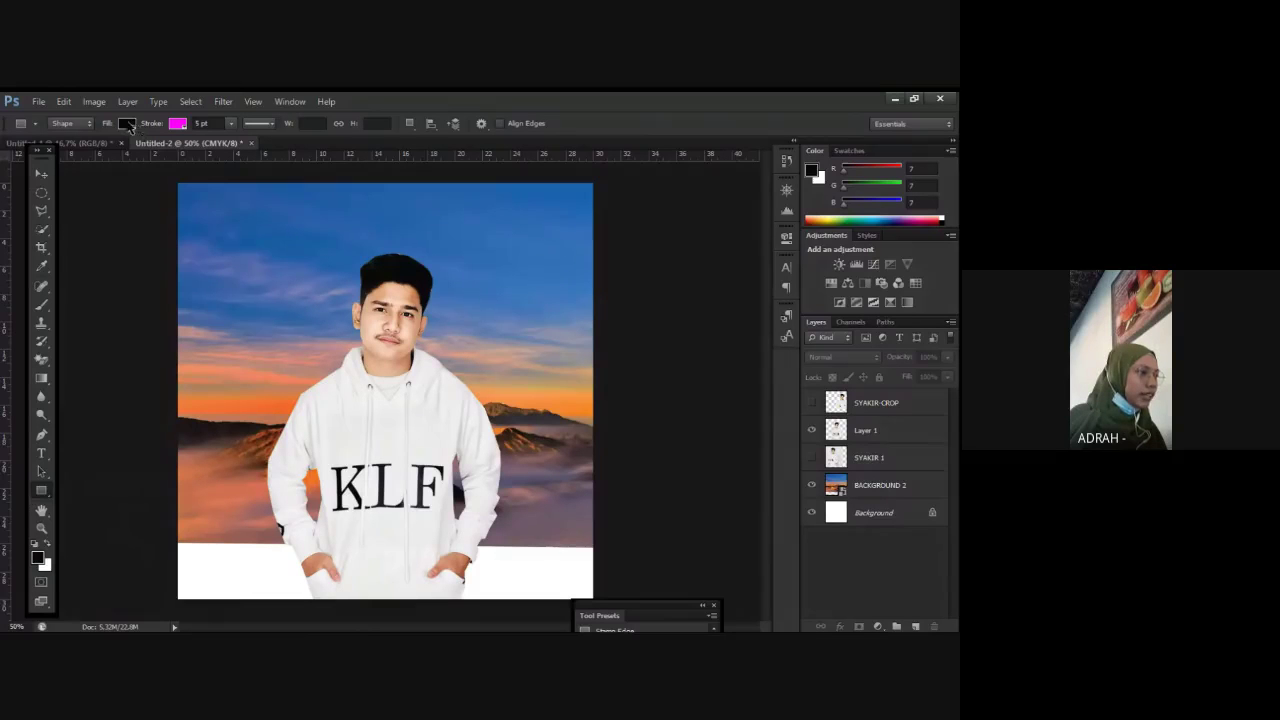
click(126, 123)
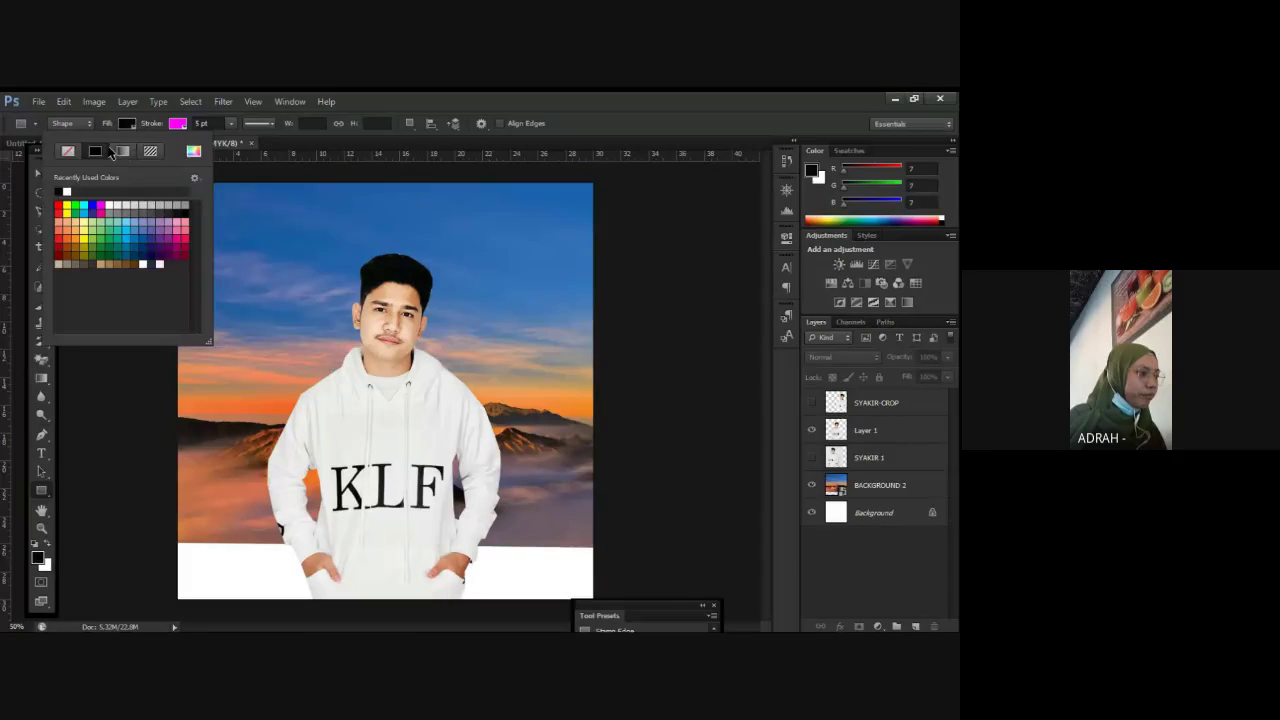
click(116, 202)
click(121, 206)
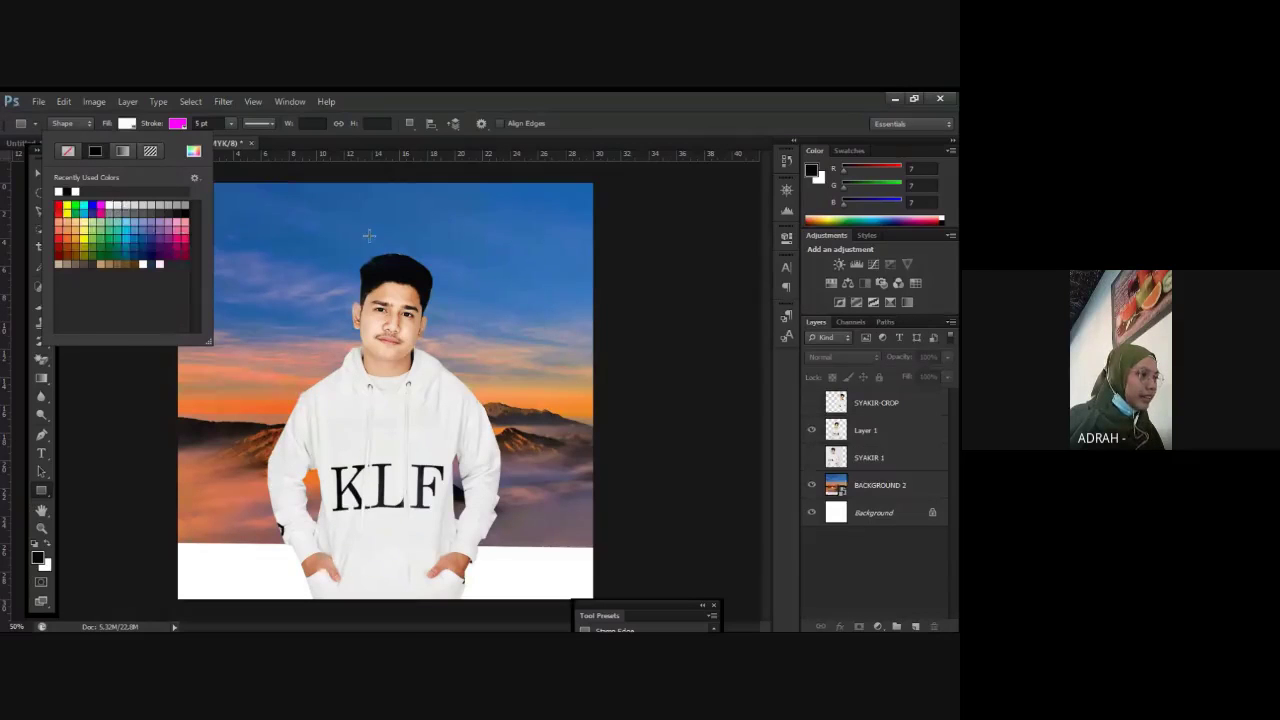
click(177, 123)
click(118, 150)
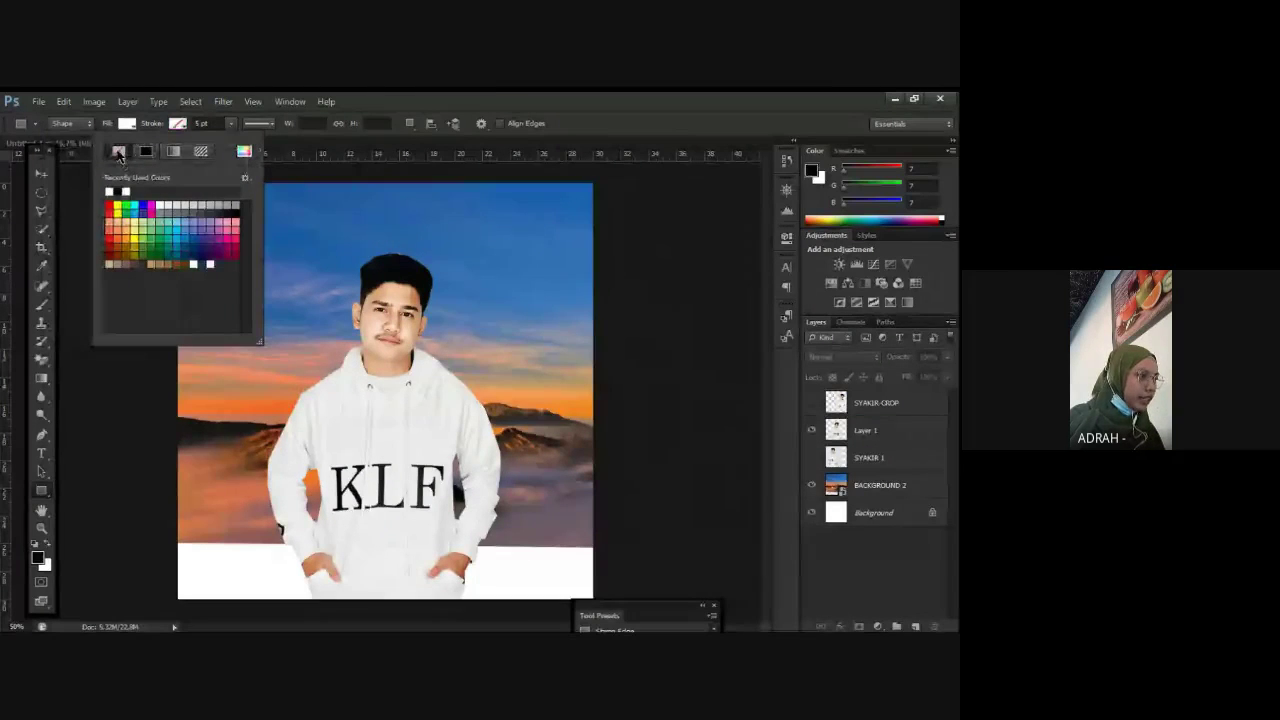
Step: Draw a white rectangle about 1381 x 222 px across the poster's lower edge and shift it slightly up and right
click(41, 174)
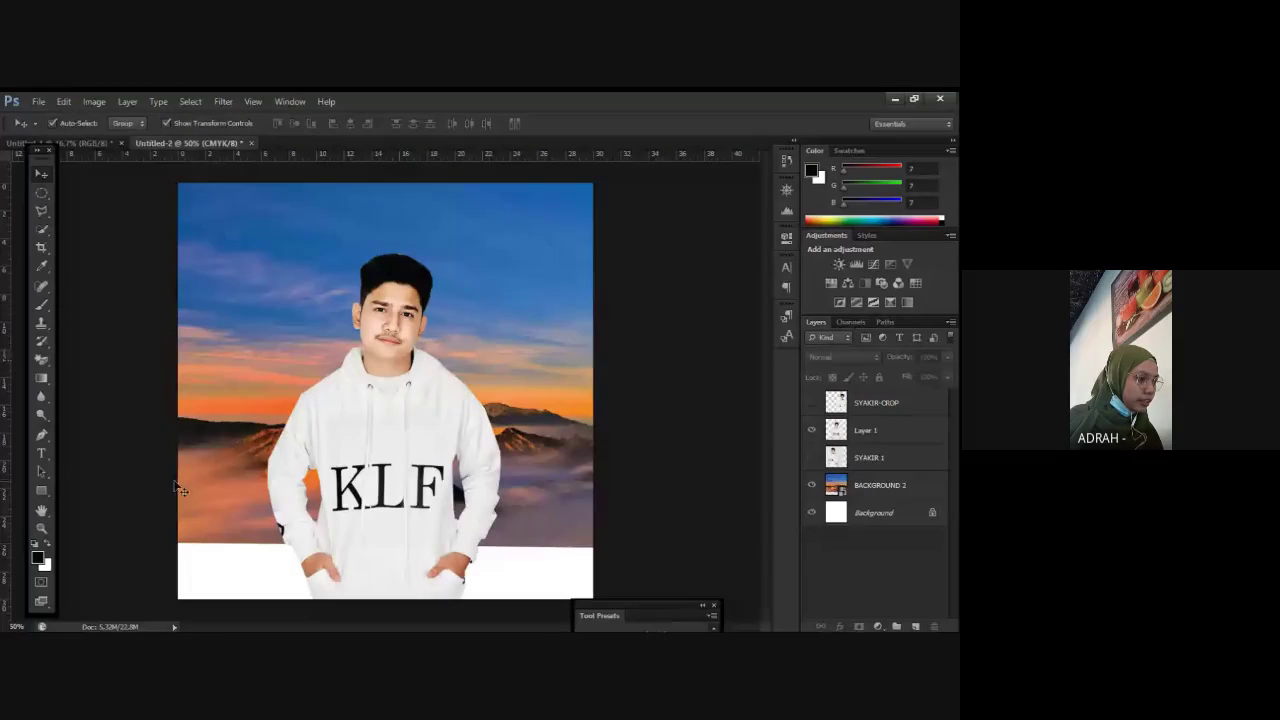
key(u)
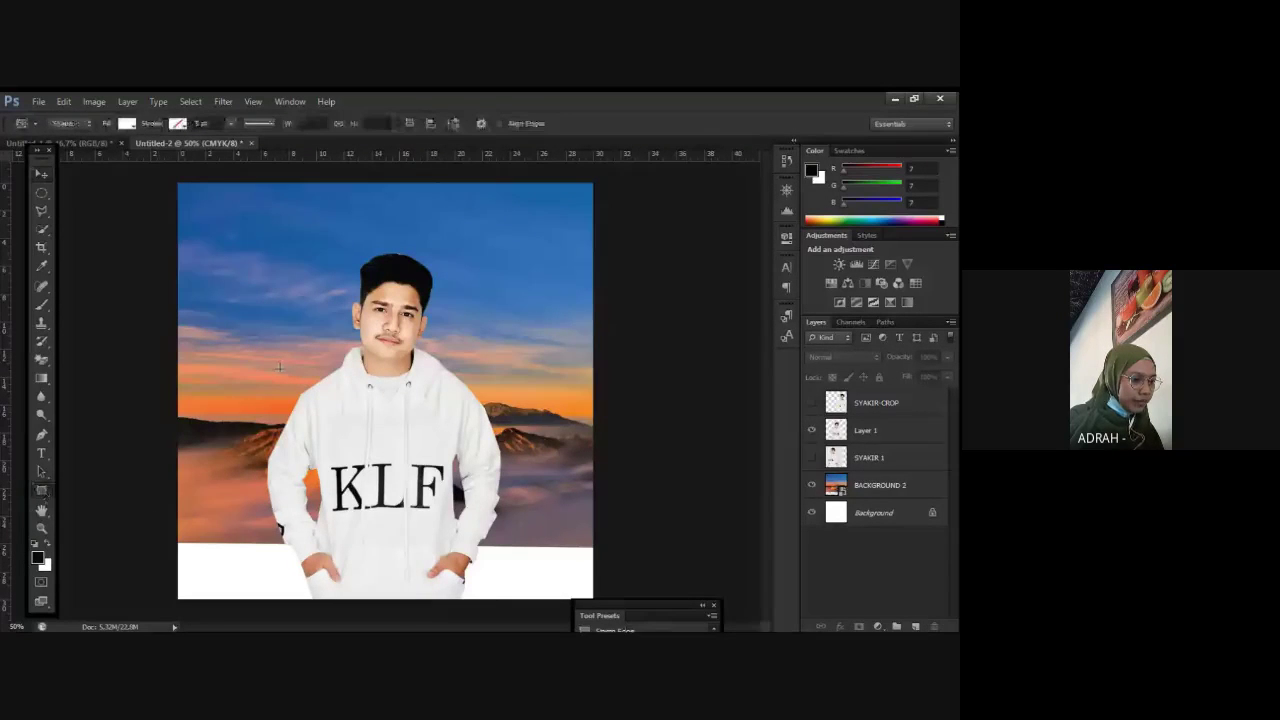
drag(145, 531, 629, 607)
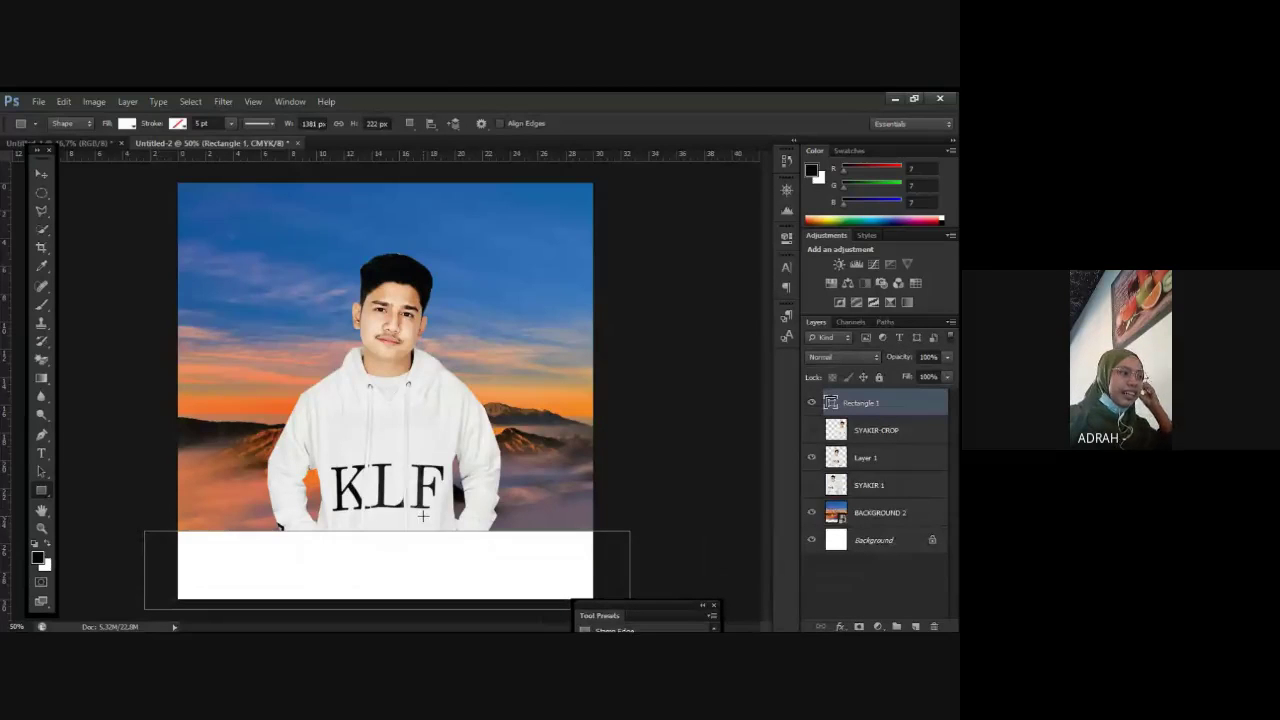
key(v)
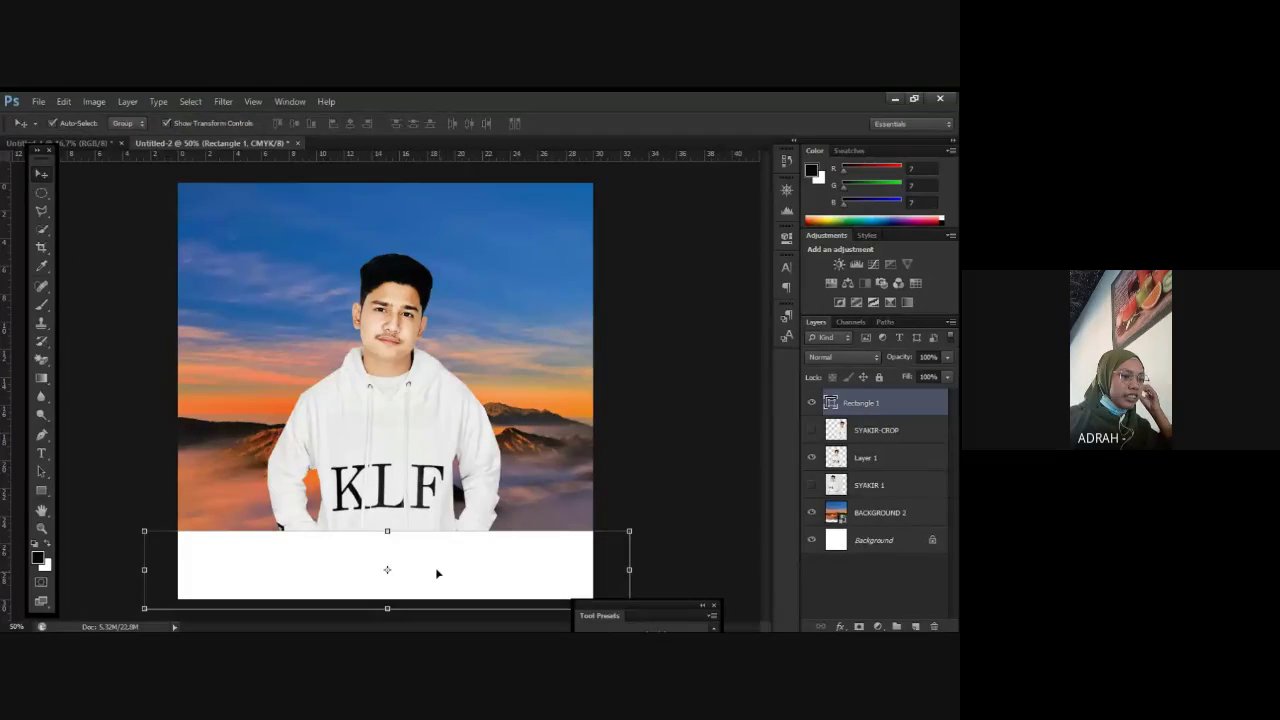
drag(436, 573, 470, 569)
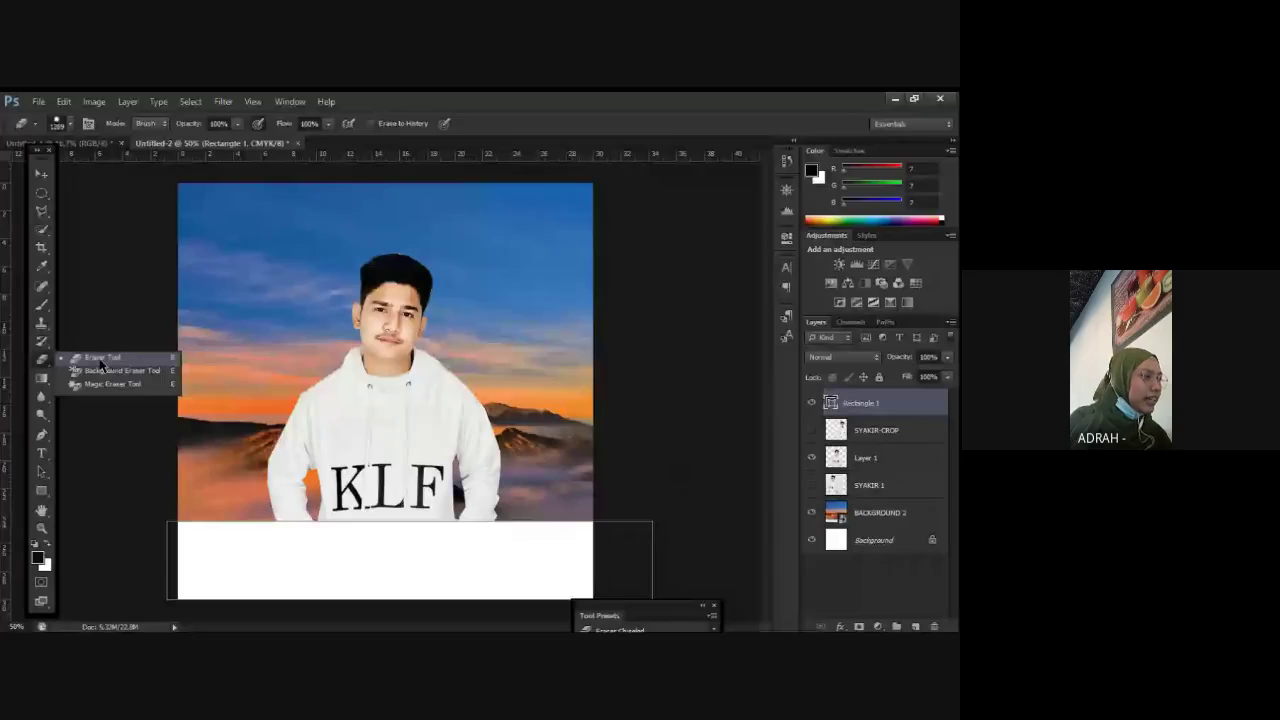
Step: Set the Eraser Tool to a soft round brush of 825 px with 0% hardness
click(100, 364)
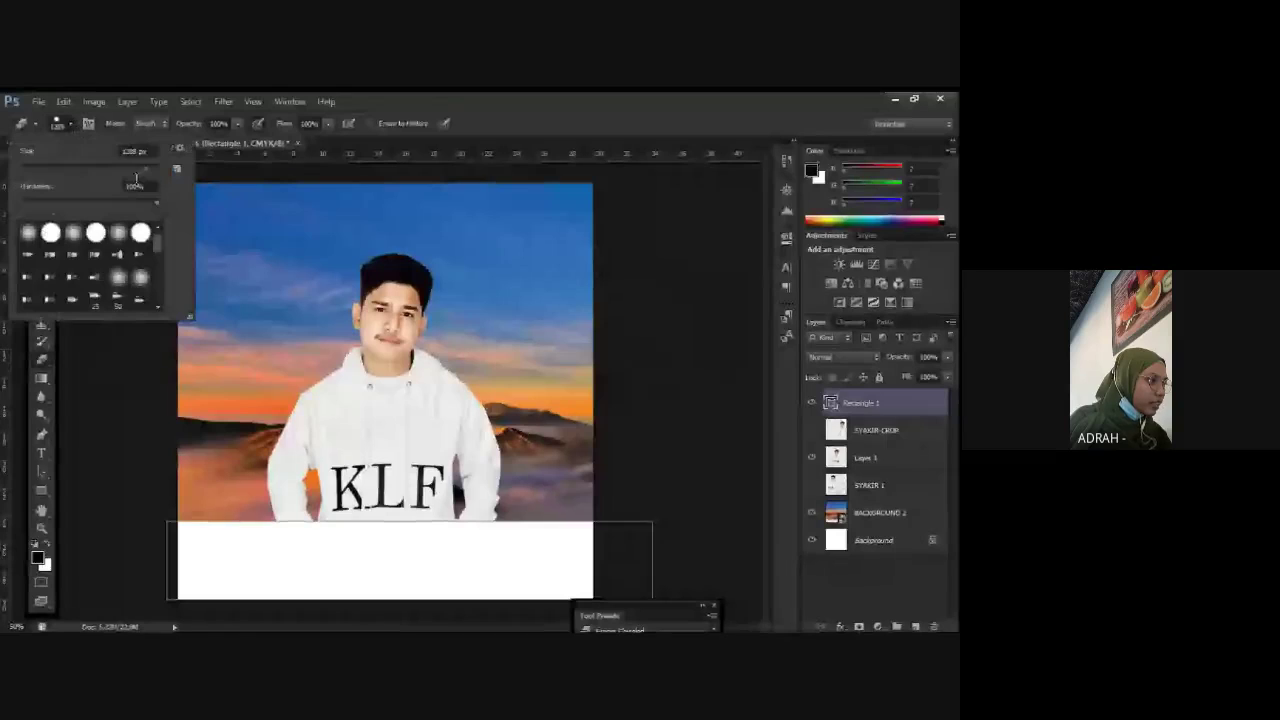
click(66, 124)
drag(24, 166, 144, 181)
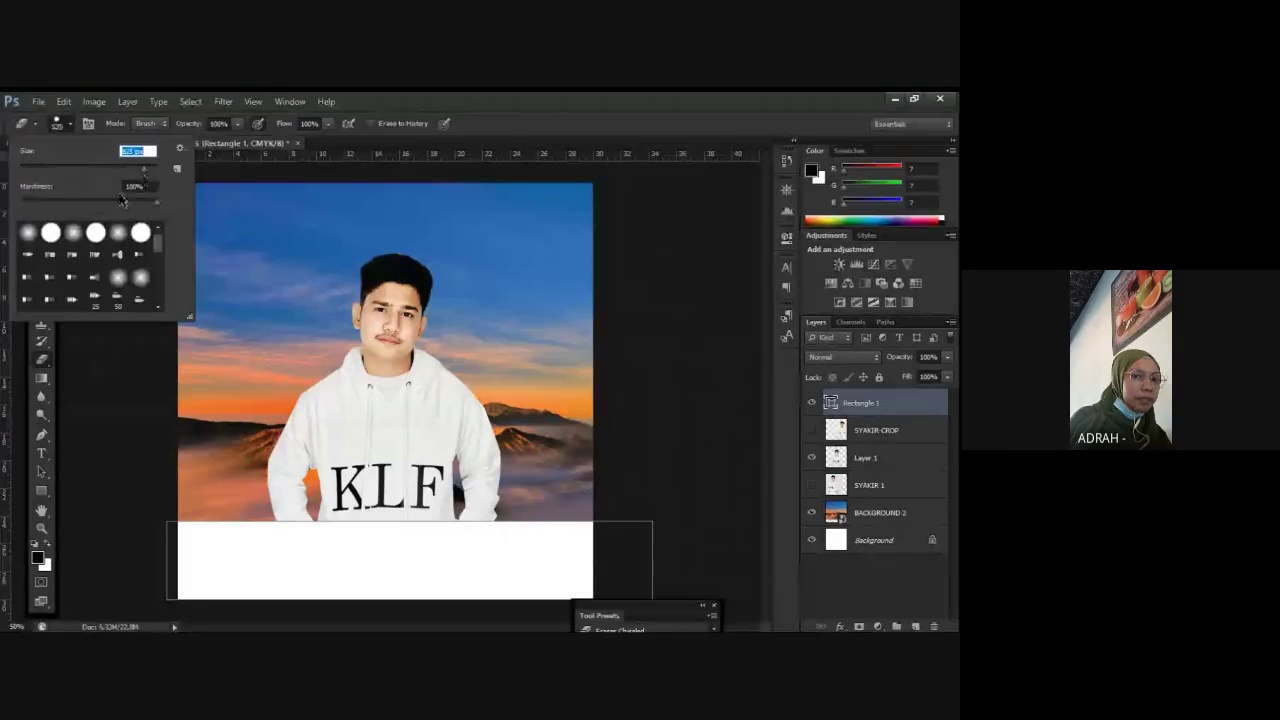
click(27, 233)
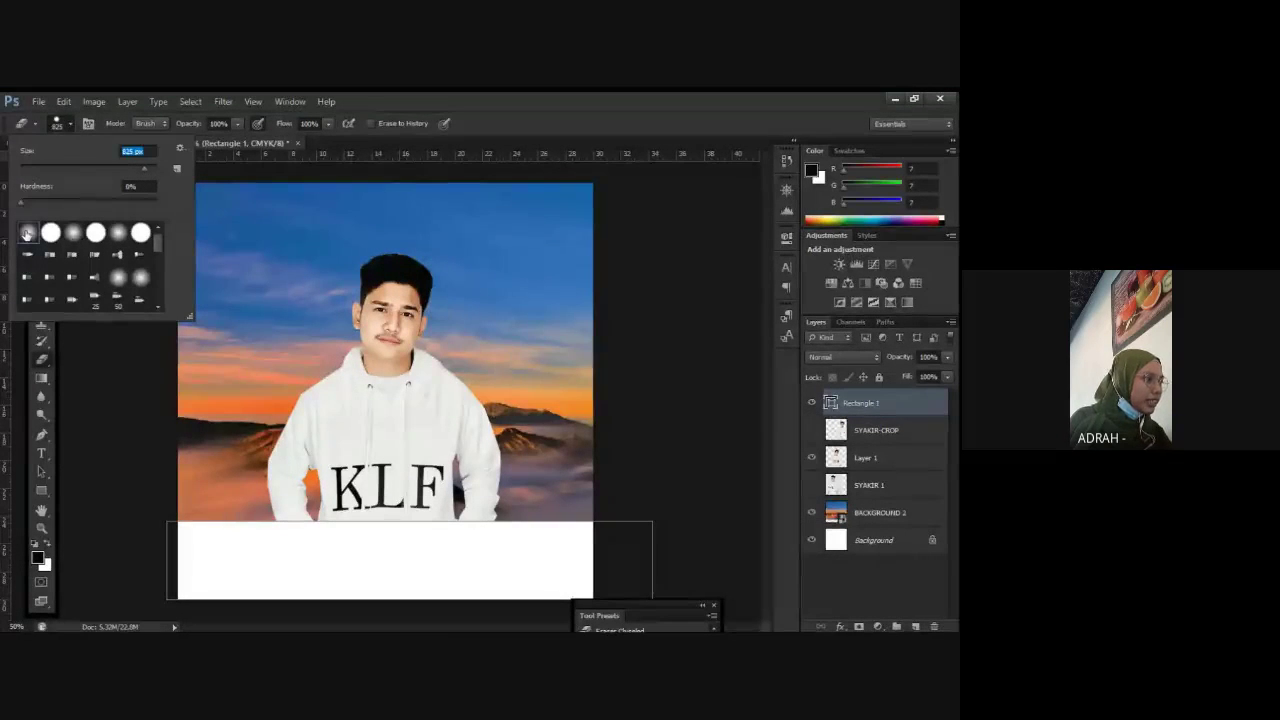
click(50, 233)
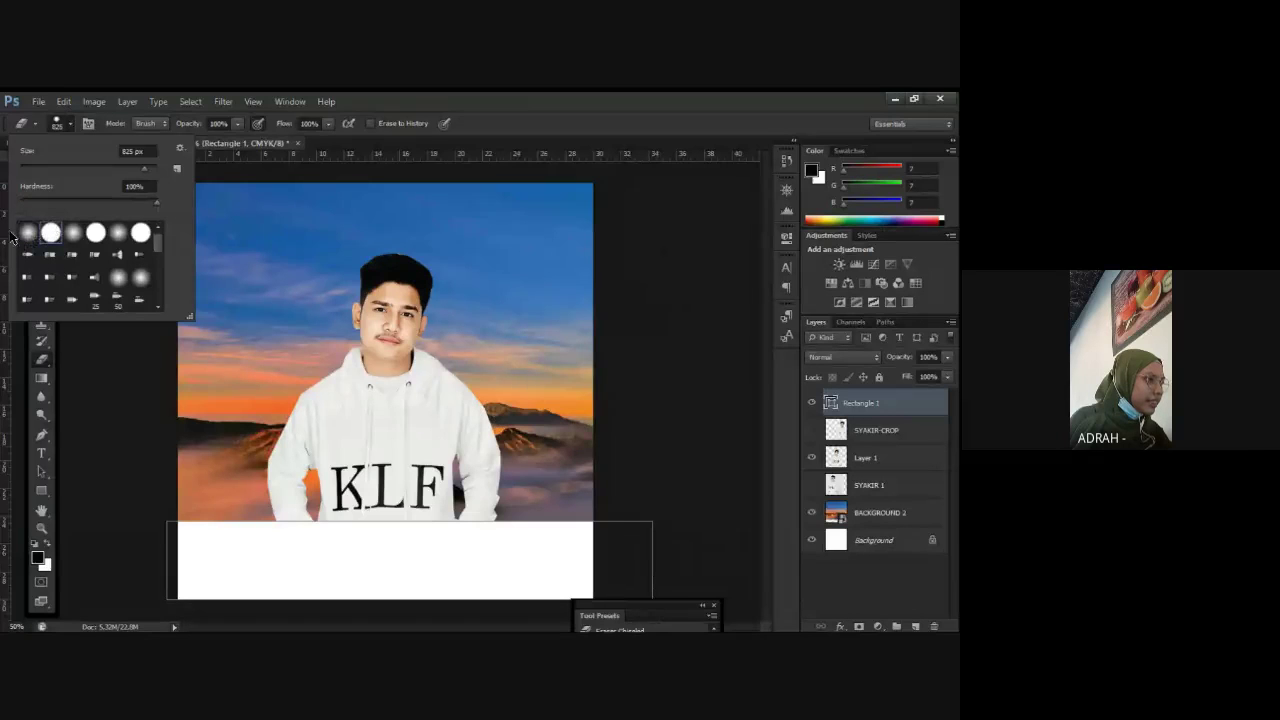
click(27, 233)
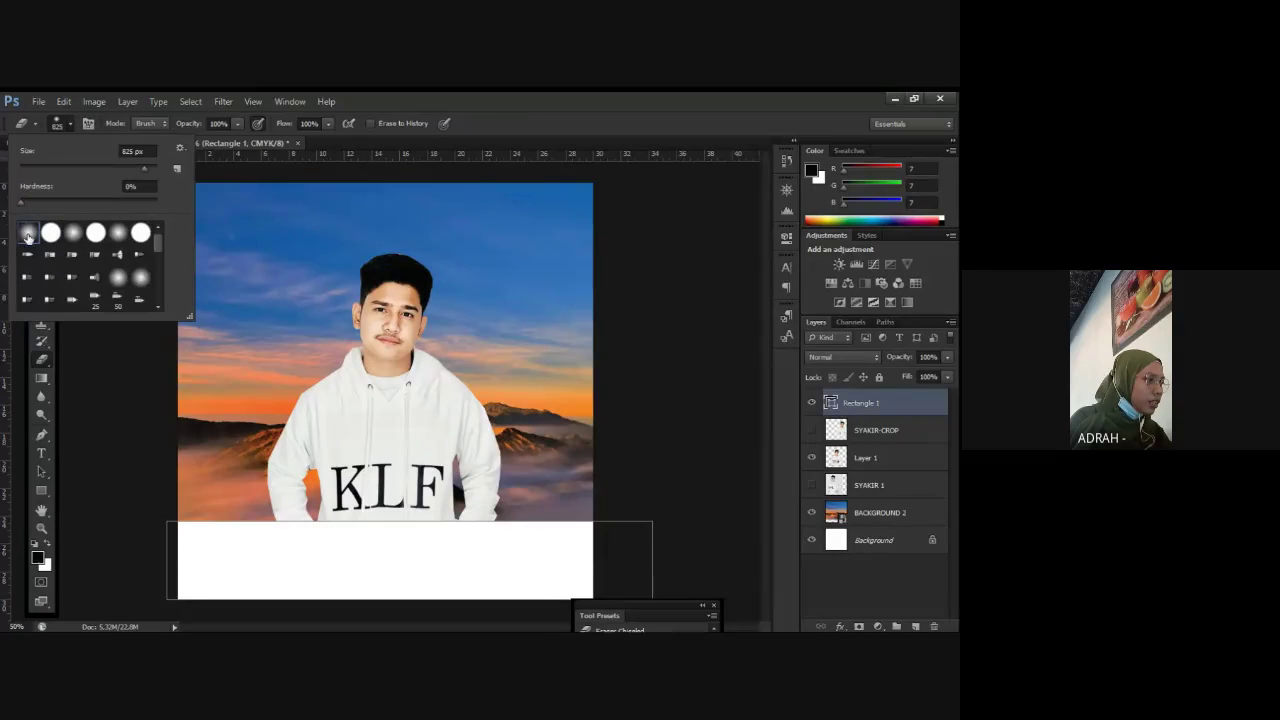
click(52, 235)
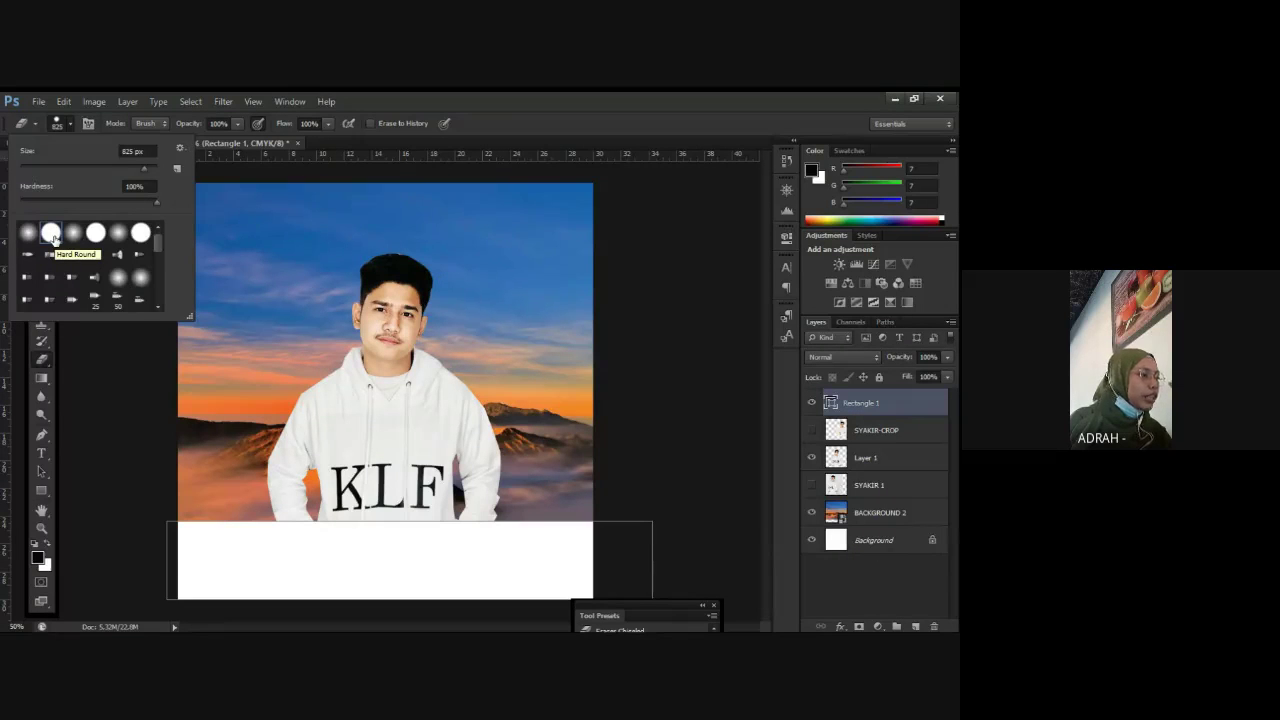
click(28, 234)
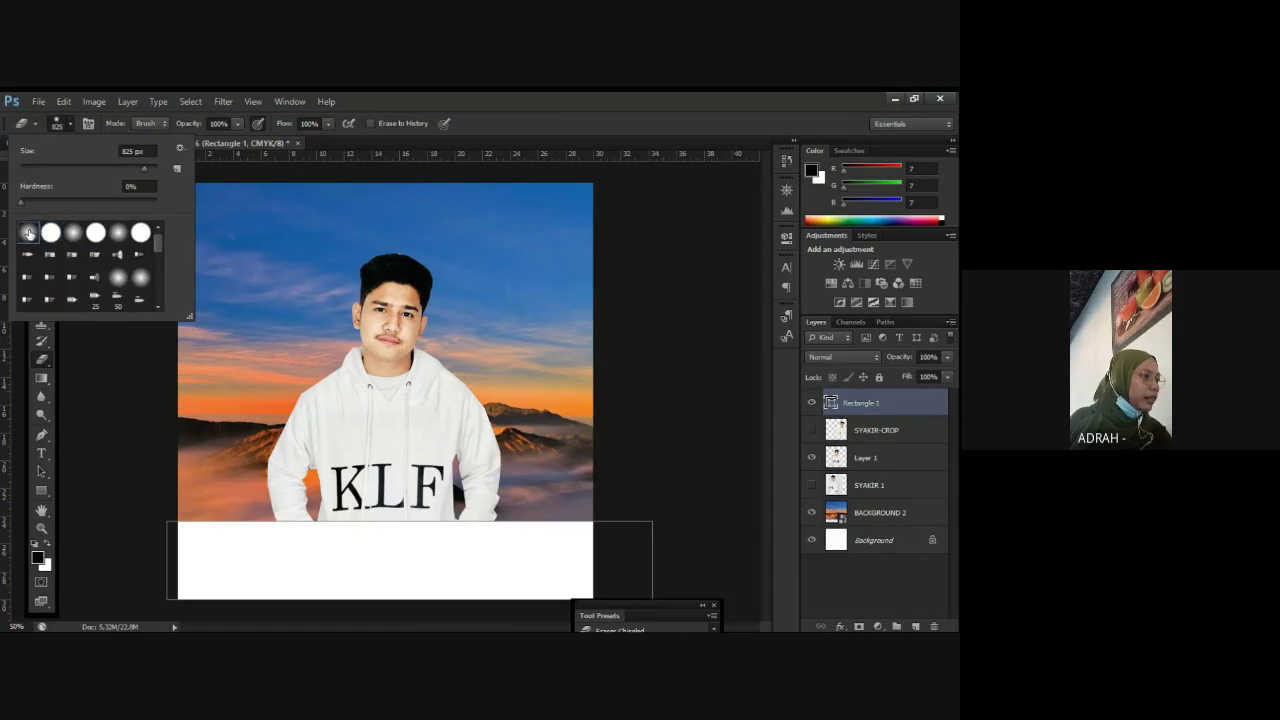
Step: Rasterize the white rectangle's shape layer so that it can be erased
click(207, 458)
click(207, 458)
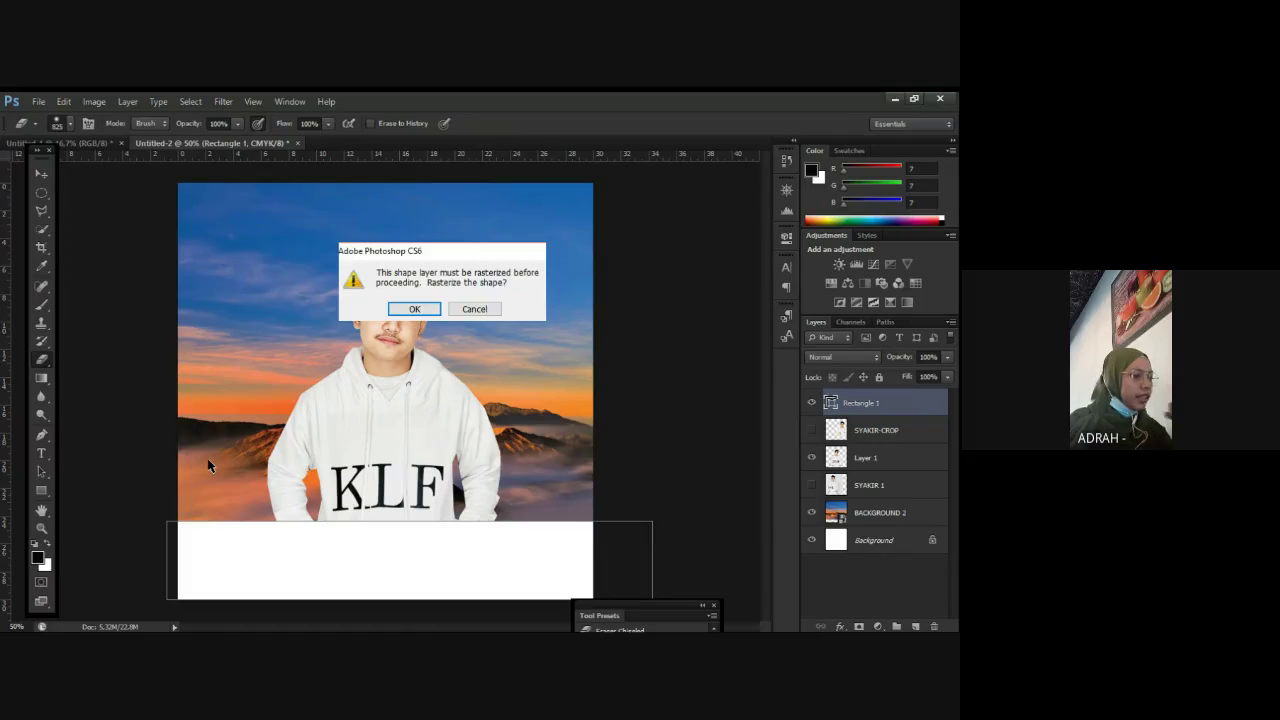
click(414, 308)
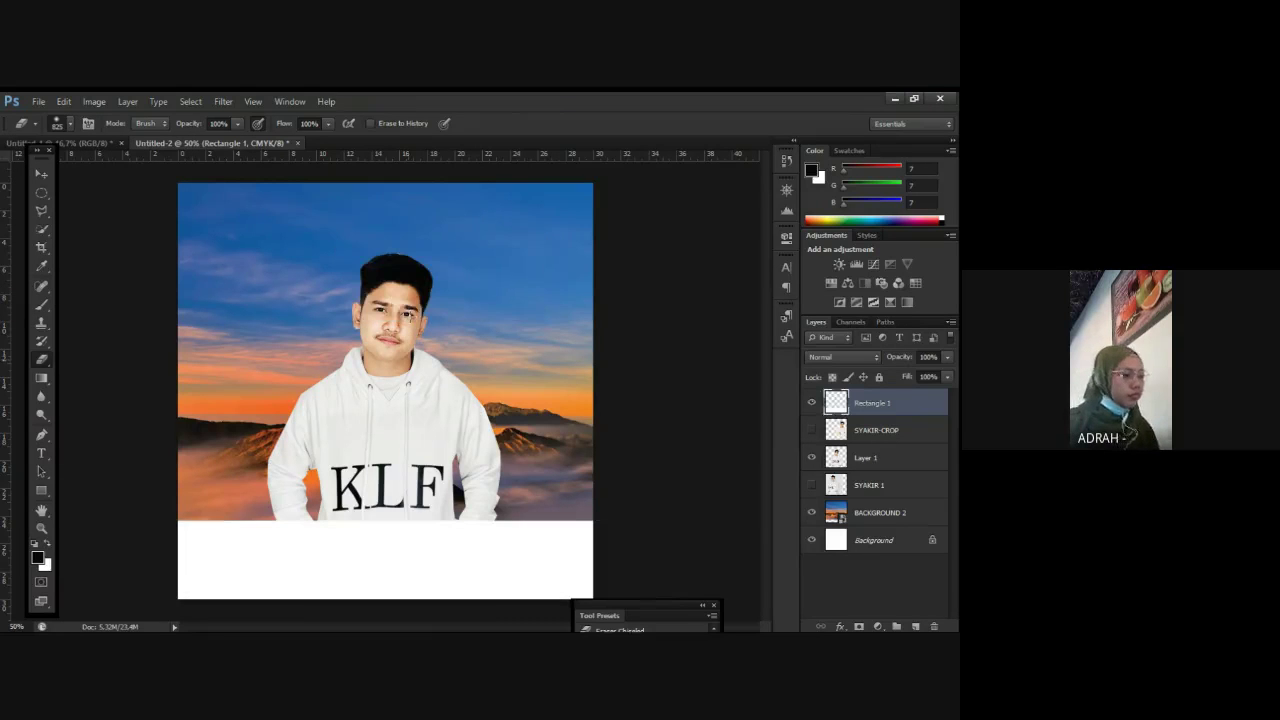
Step: Try to fade the white rectangle with the 825 px soft eraser, and undo the strokes
click(214, 491)
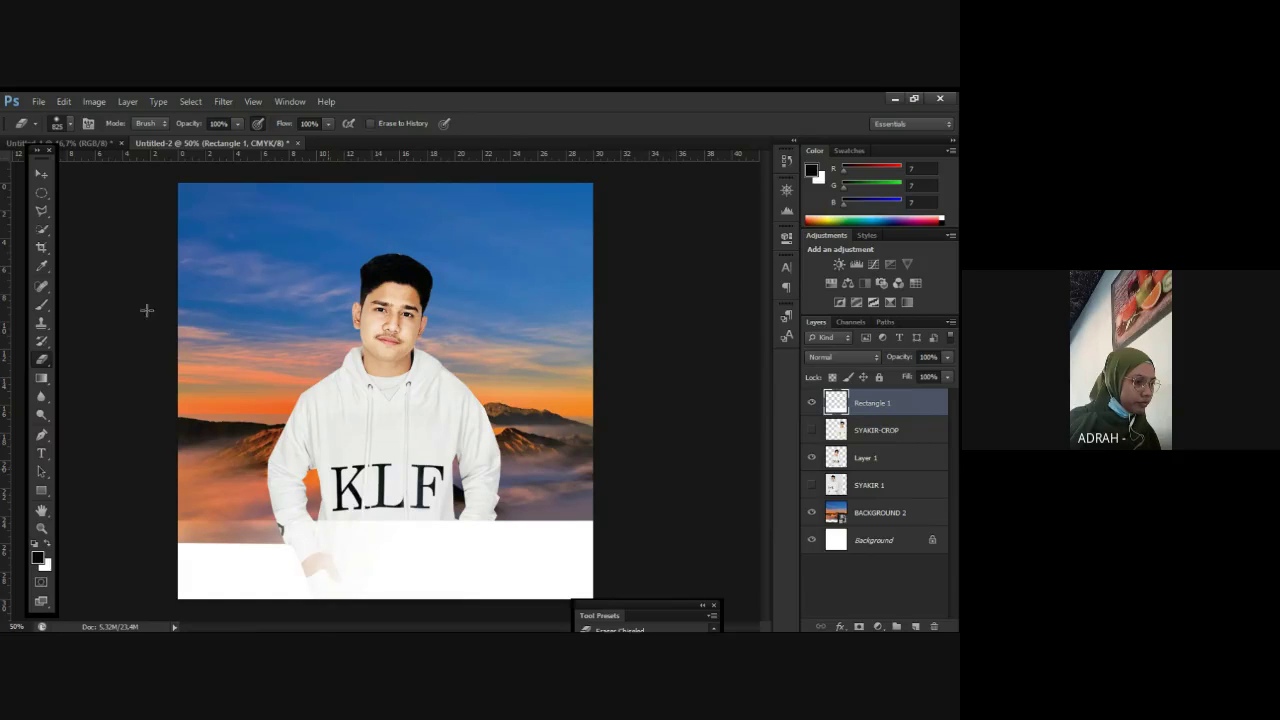
mouse_move(300, 505)
mouse_down()
mouse_move(528, 500)
mouse_move(426, 531)
mouse_up()
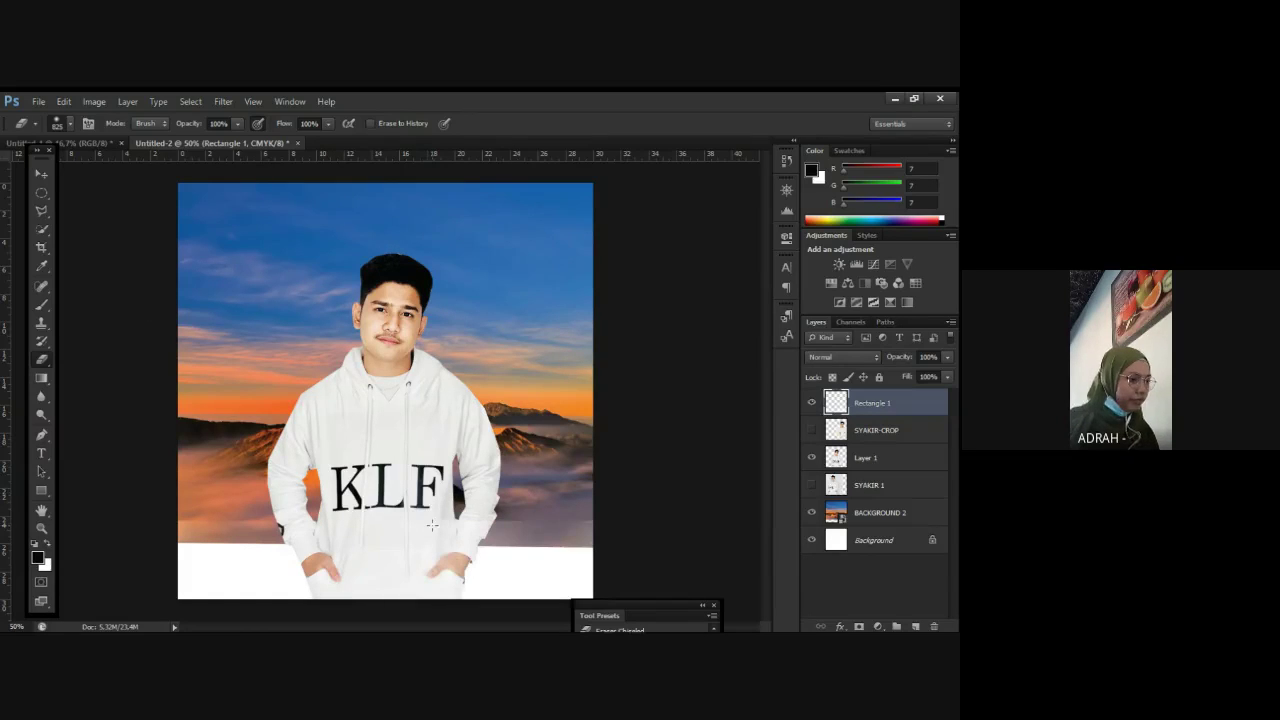
key(ctrl+z)
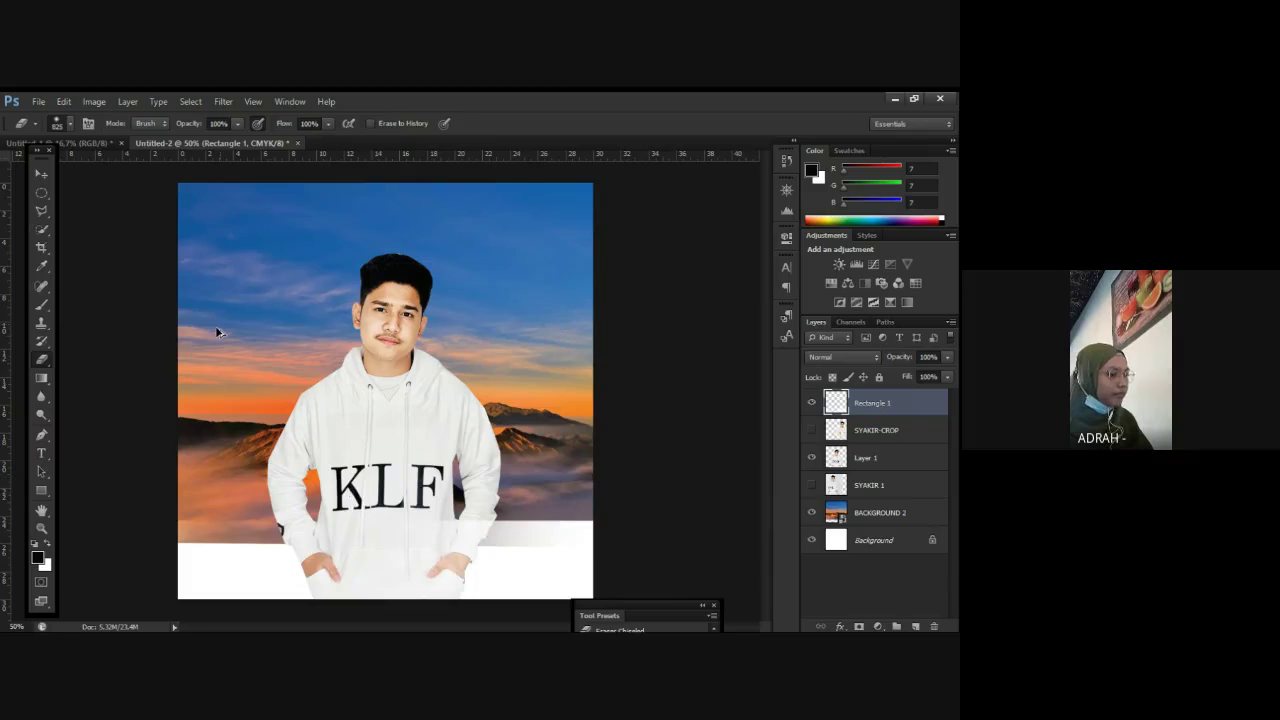
key(ctrl+alt+z)
key(ctrl+alt+z)
key(ctrl+alt+z)
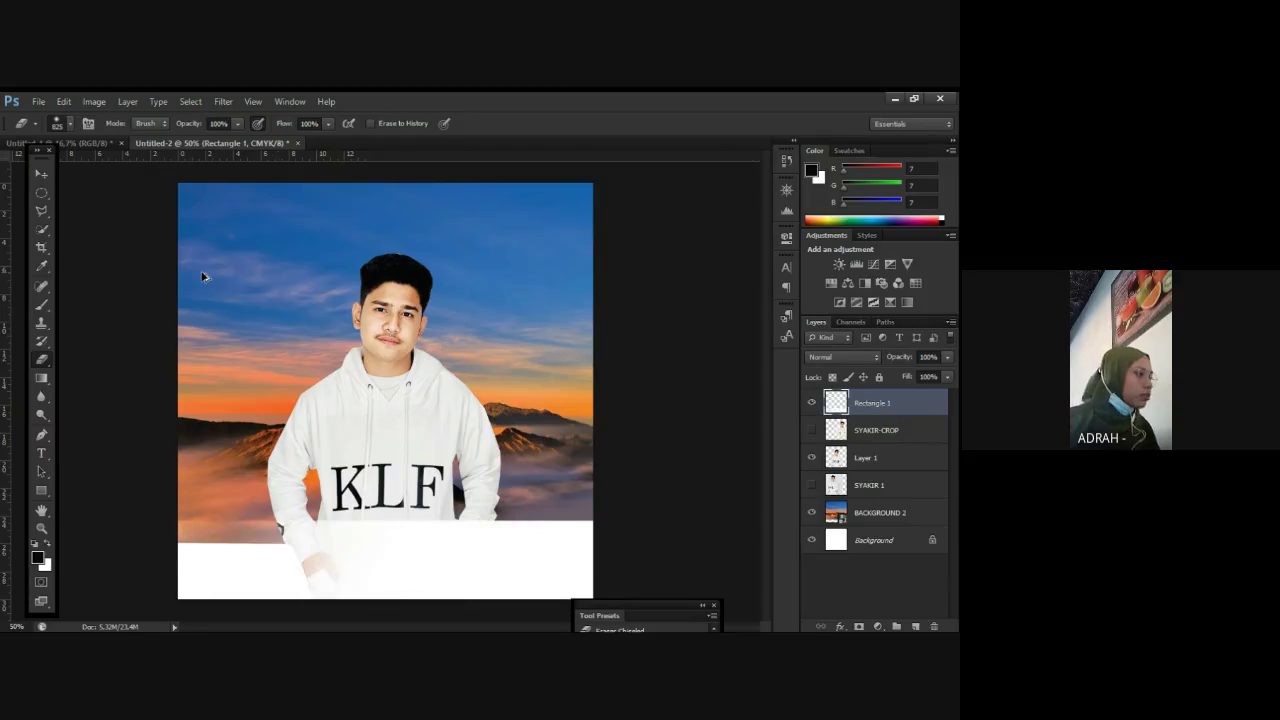
Step: Try to erase the white rectangle with a 2448 px soft eraser, and undo the result
click(71, 124)
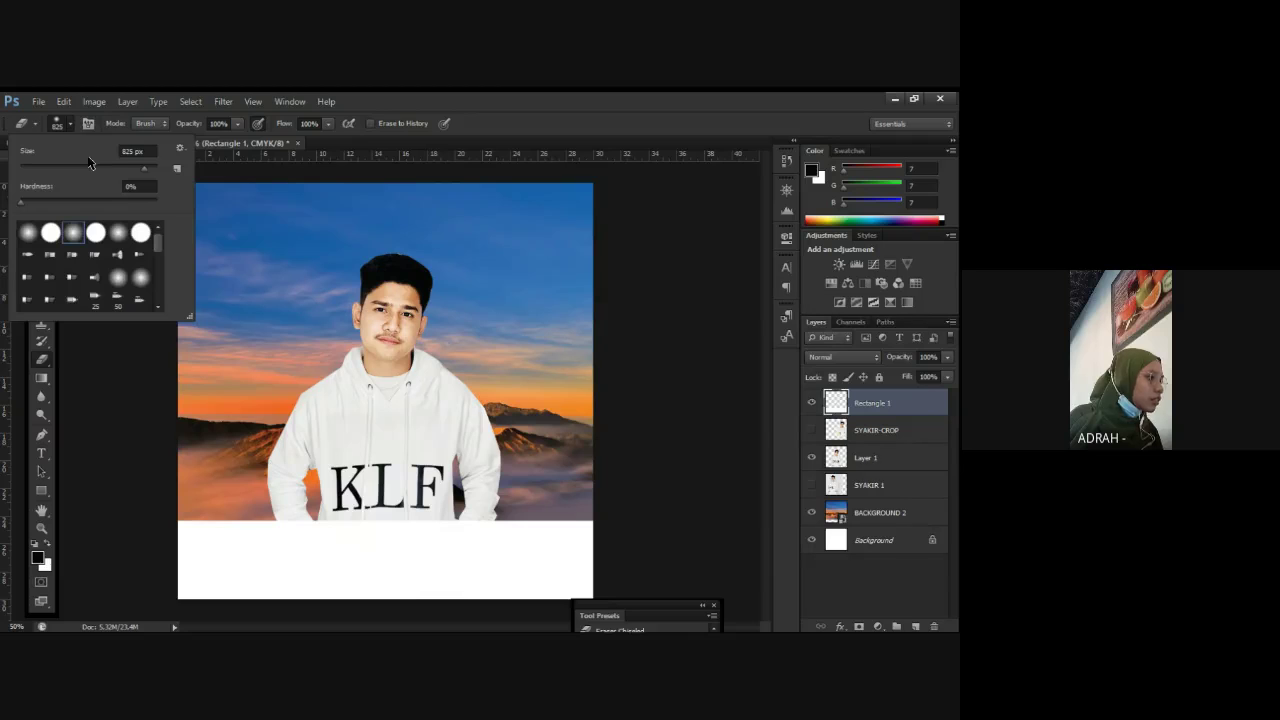
drag(120, 168, 145, 172)
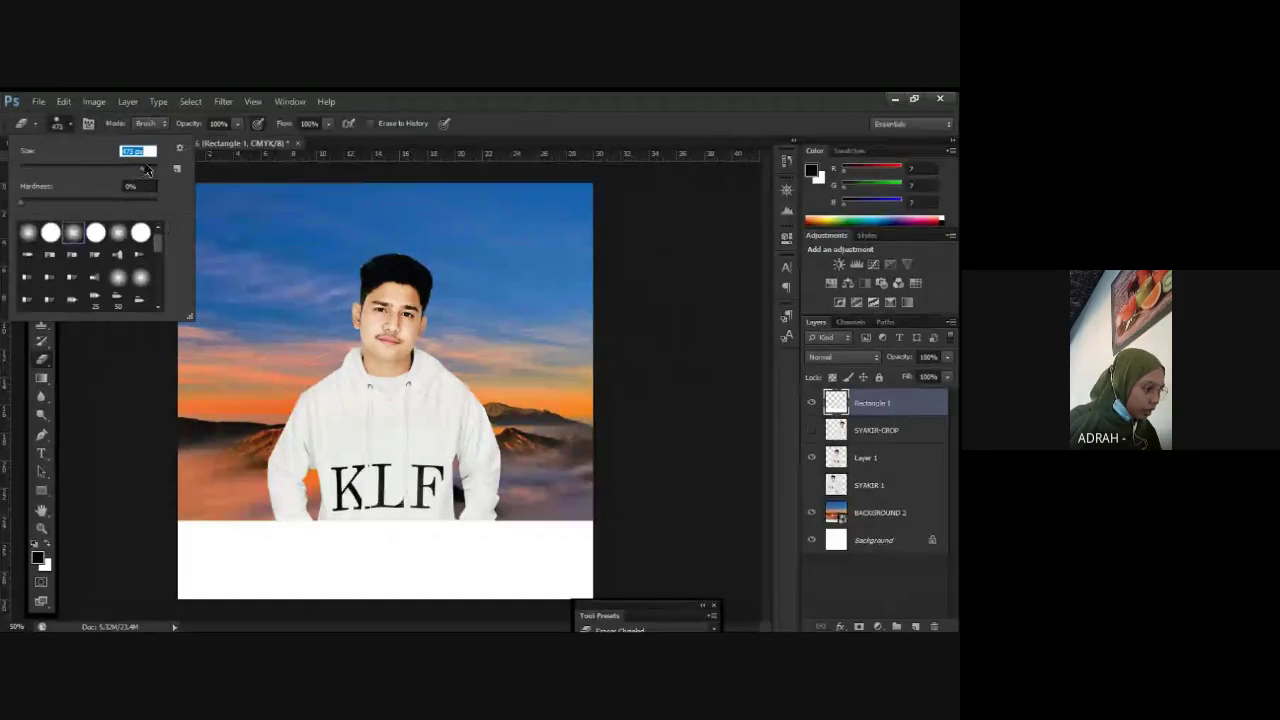
drag(146, 170, 152, 170)
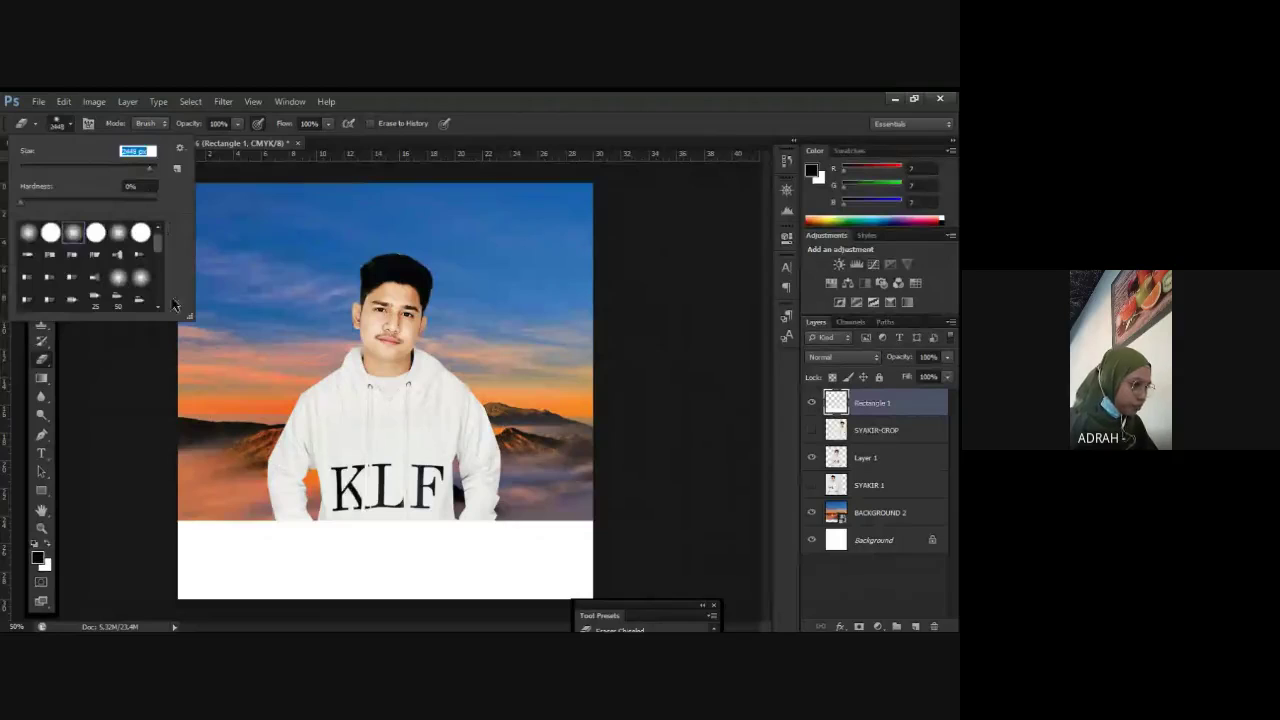
click(207, 455)
click(225, 445)
ctrl+click(224, 444)
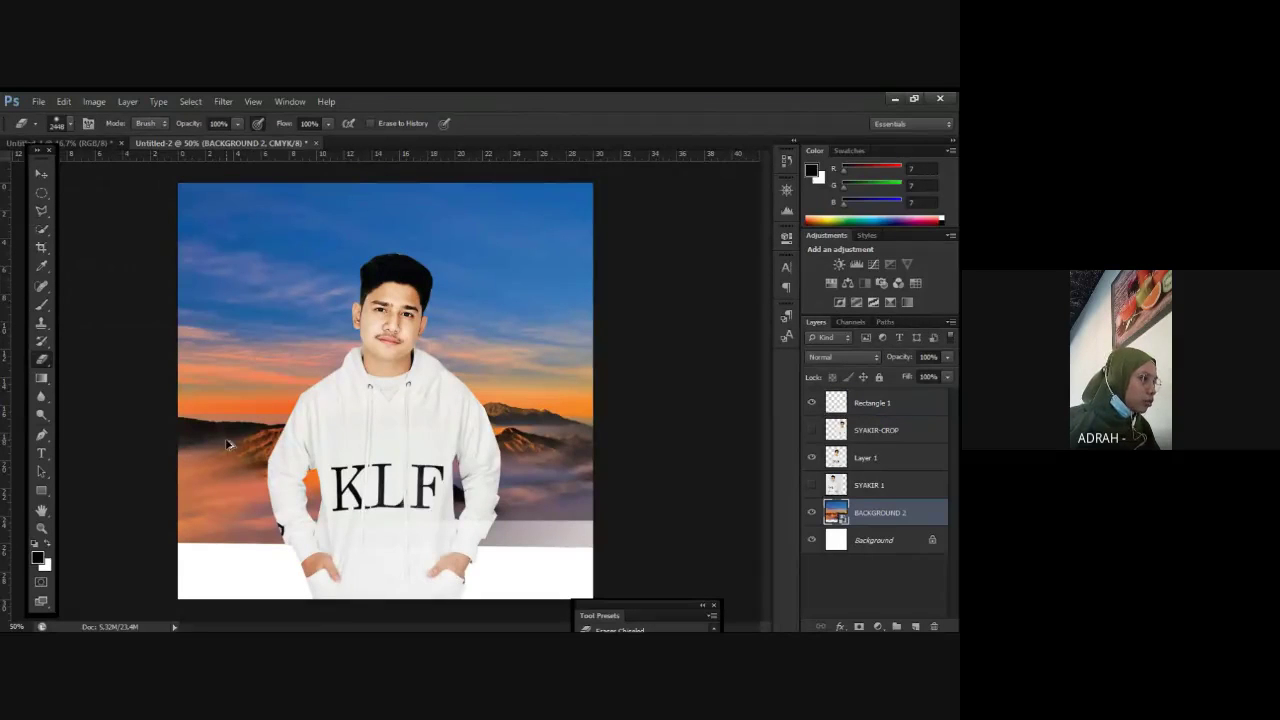
ctrl+click(167, 369)
key(ctrl+z)
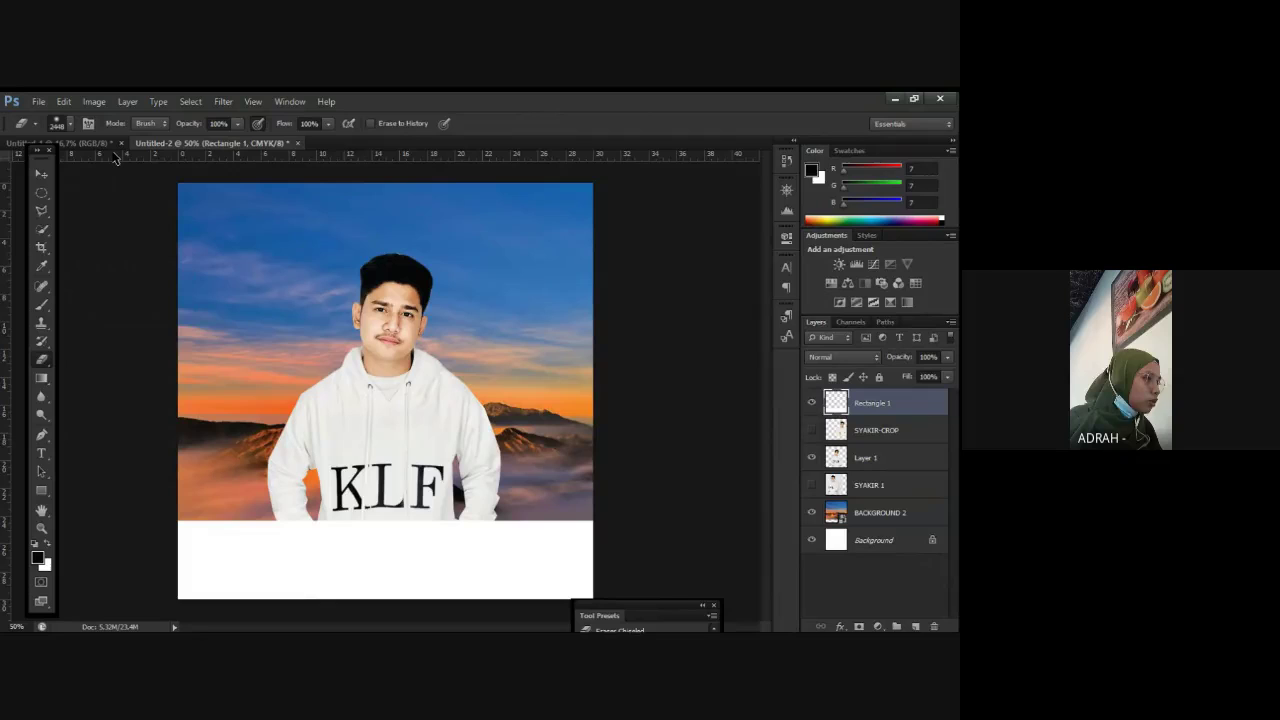
Step: Reduce the eraser to 319 px and soften the white rectangle's upper edge across the canvas over the hoodie
click(66, 123)
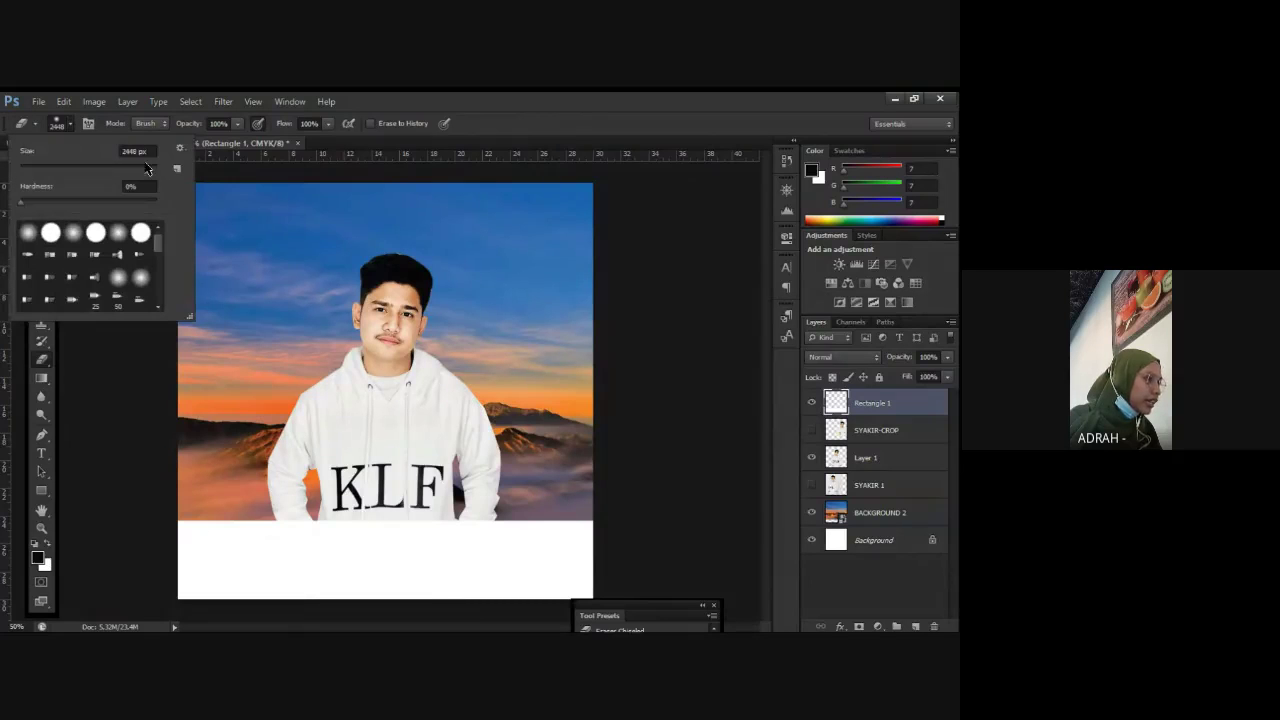
drag(146, 168, 134, 170)
key(Return)
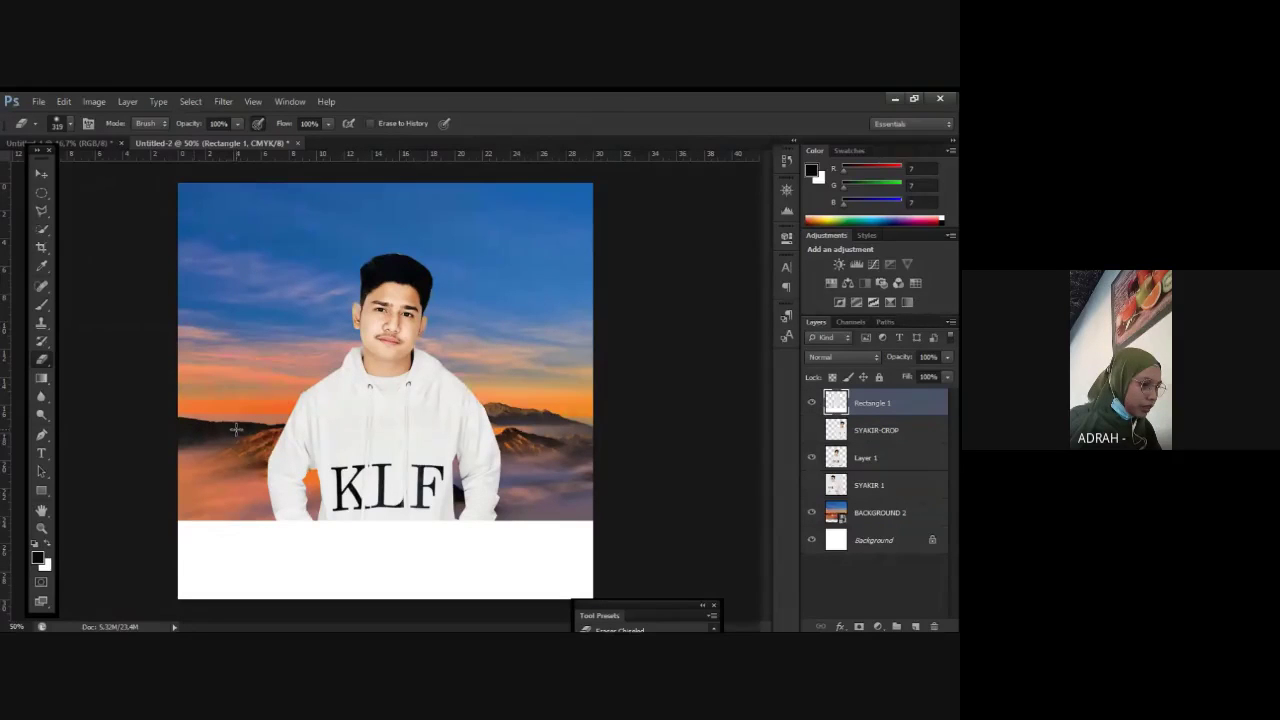
drag(236, 429, 153, 506)
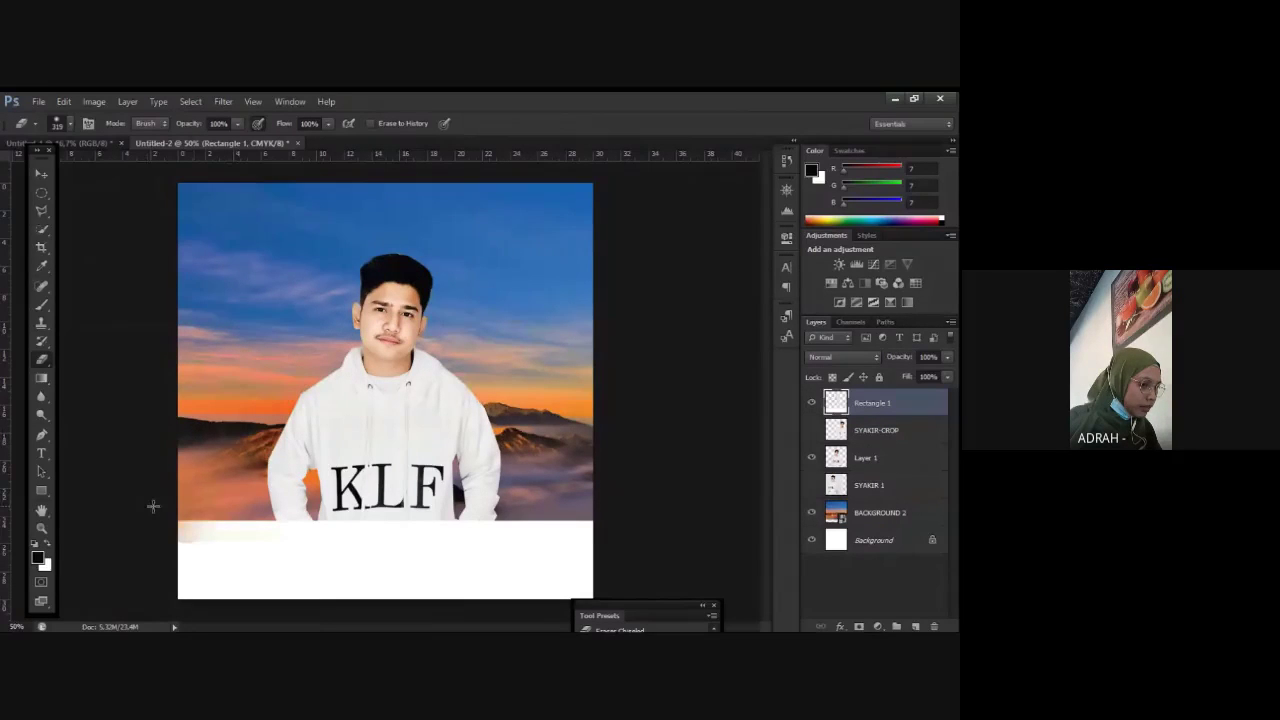
mouse_move(153, 506)
mouse_down()
mouse_move(530, 492)
mouse_move(574, 478)
mouse_up()
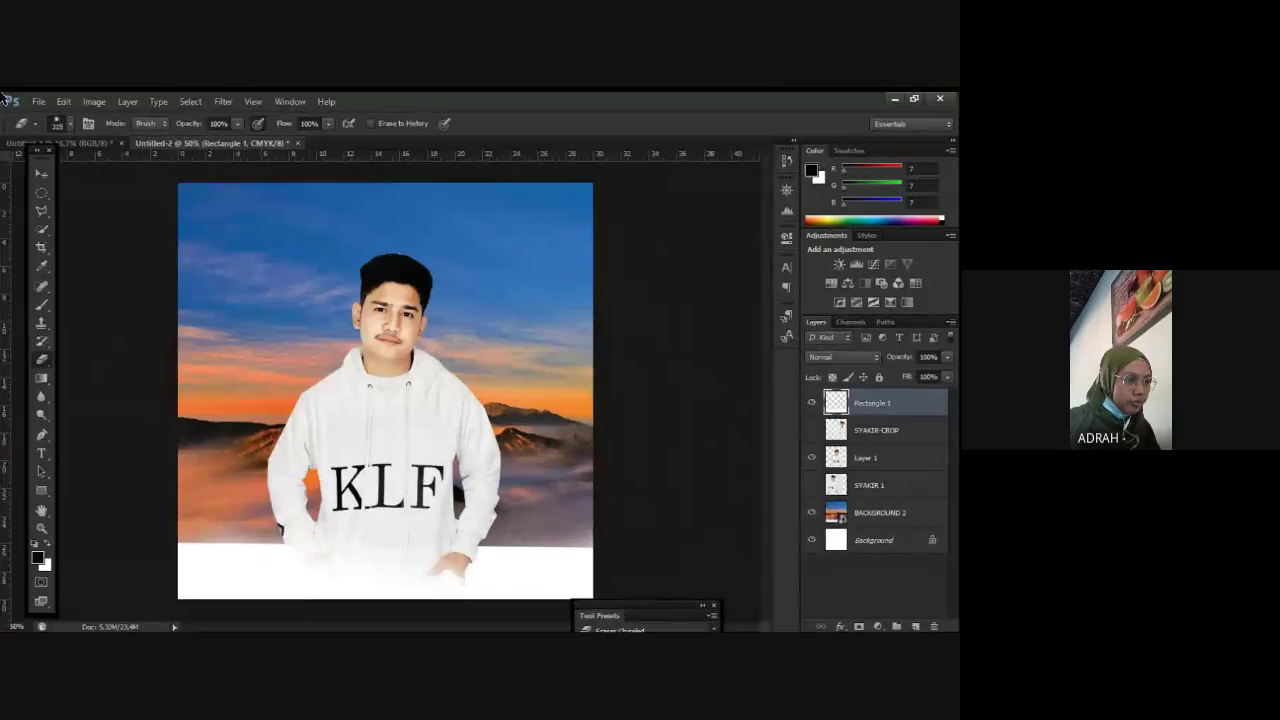
Step: Enlarge the BACKGROUND 2 sunset image to about 154% width so it covers the canvas up to its upper edge, and apply the transformation
click(41, 172)
click(880, 512)
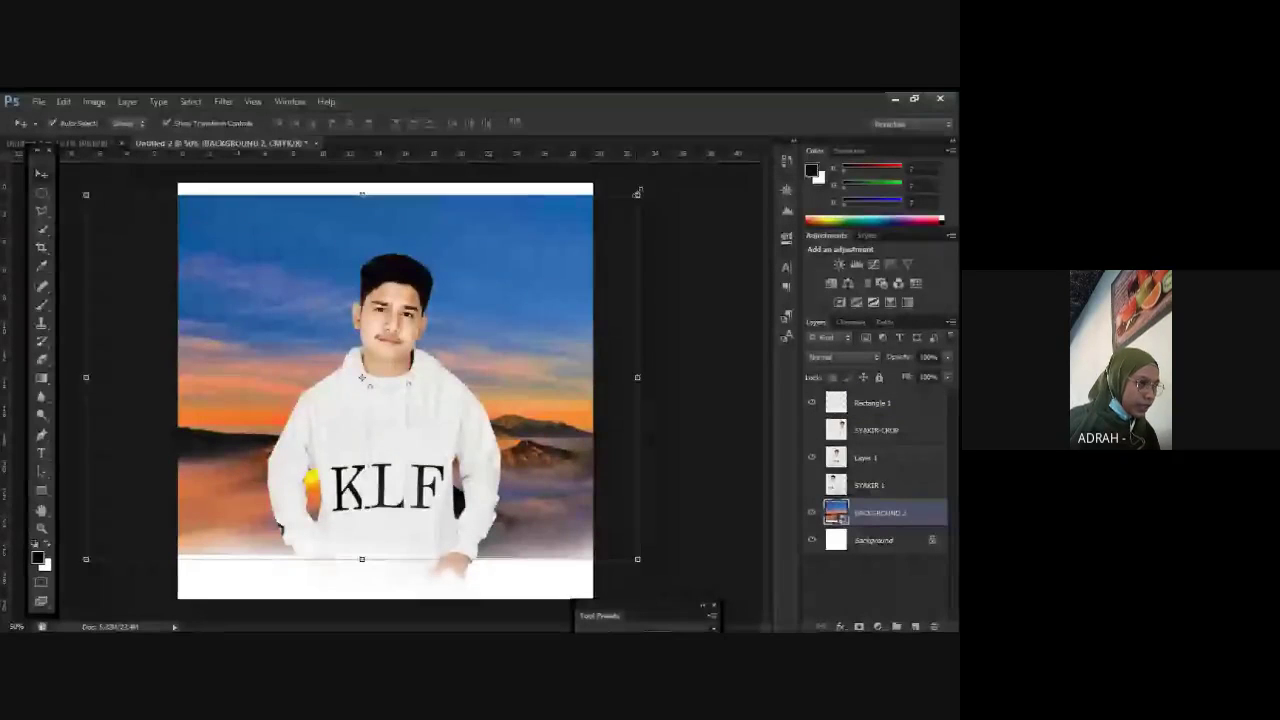
drag(637, 193, 522, 395)
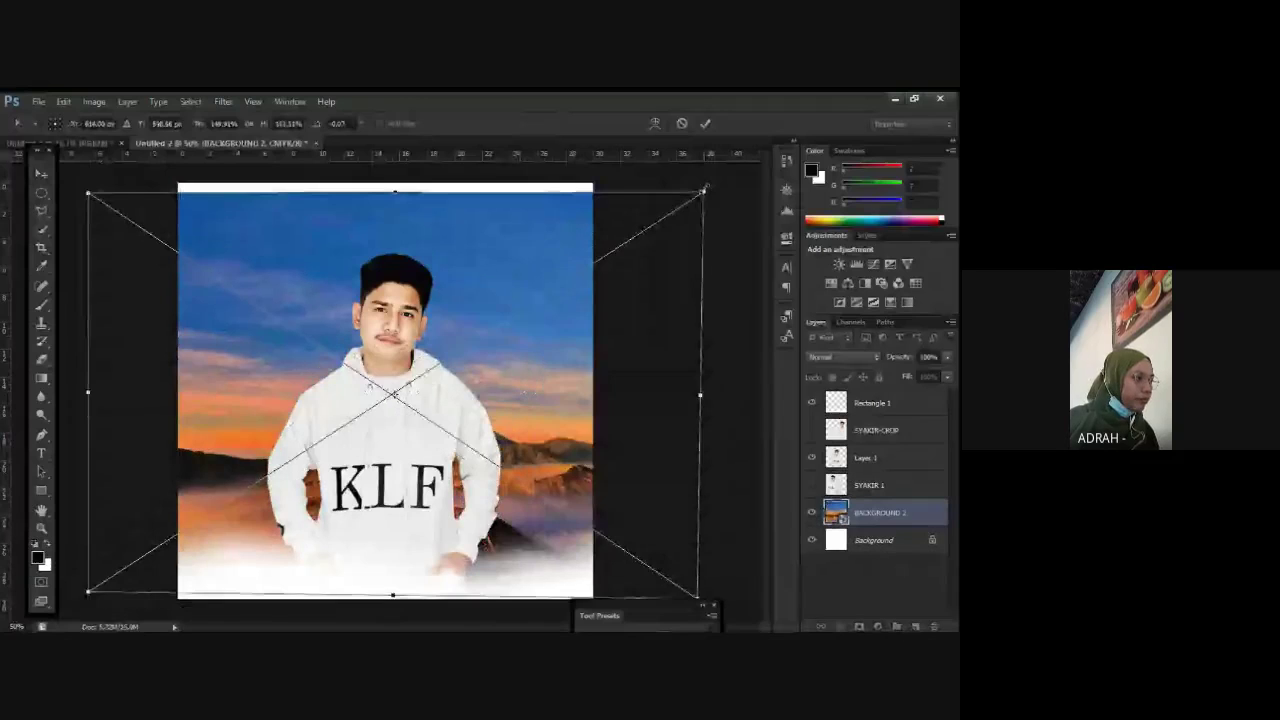
drag(706, 187, 716, 177)
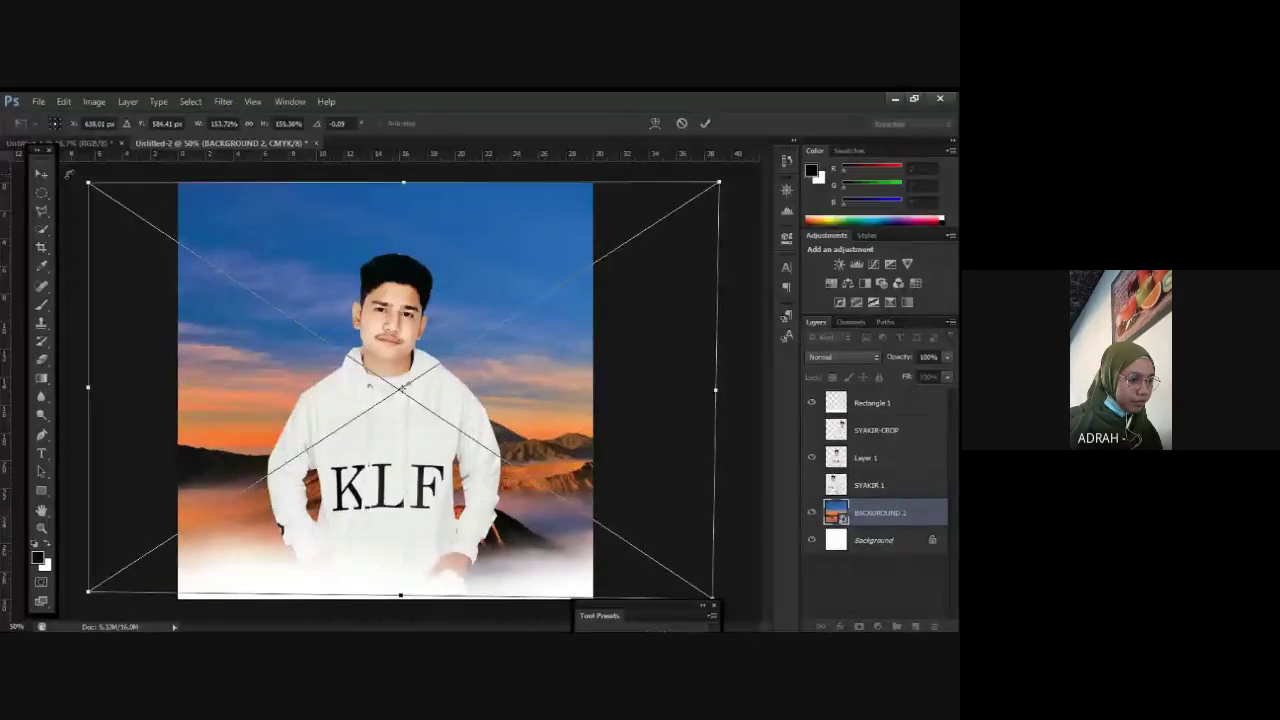
key(v)
click(402, 297)
click(758, 435)
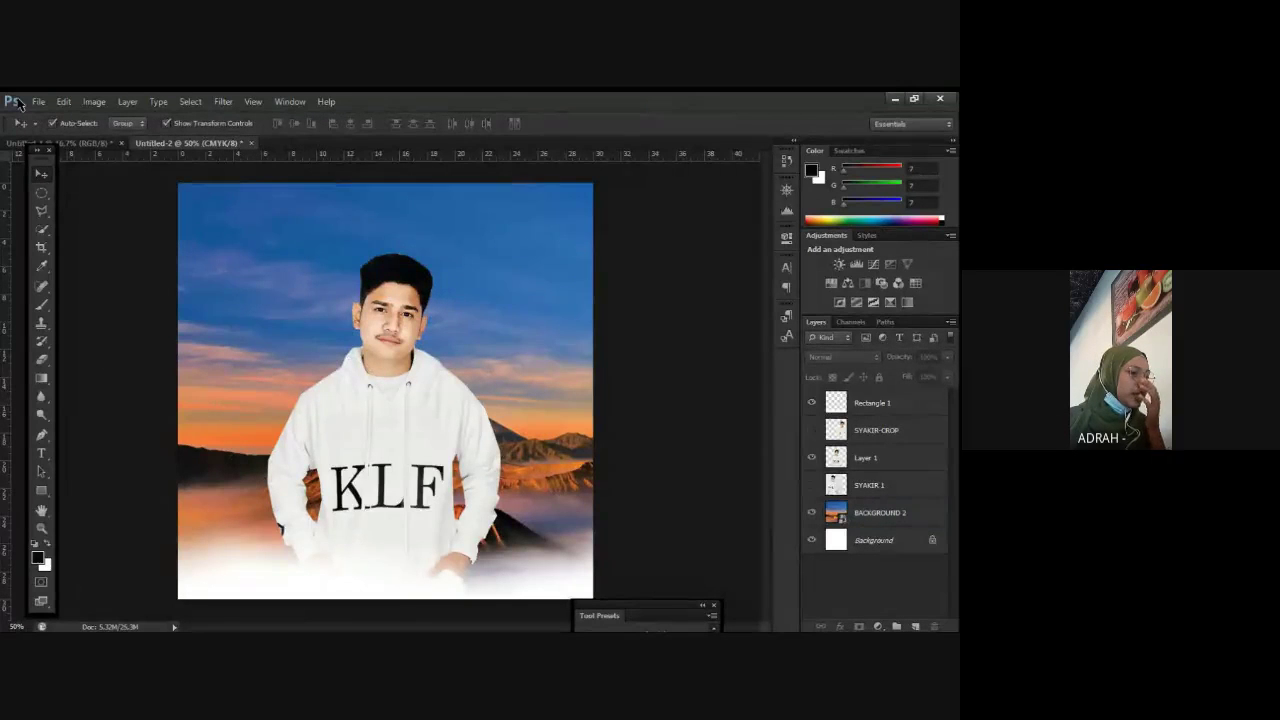
Step: Check the reference poster's corner shapes, and draw a white circle about 332 px across over the sky at the canvas's upper-left
click(87, 143)
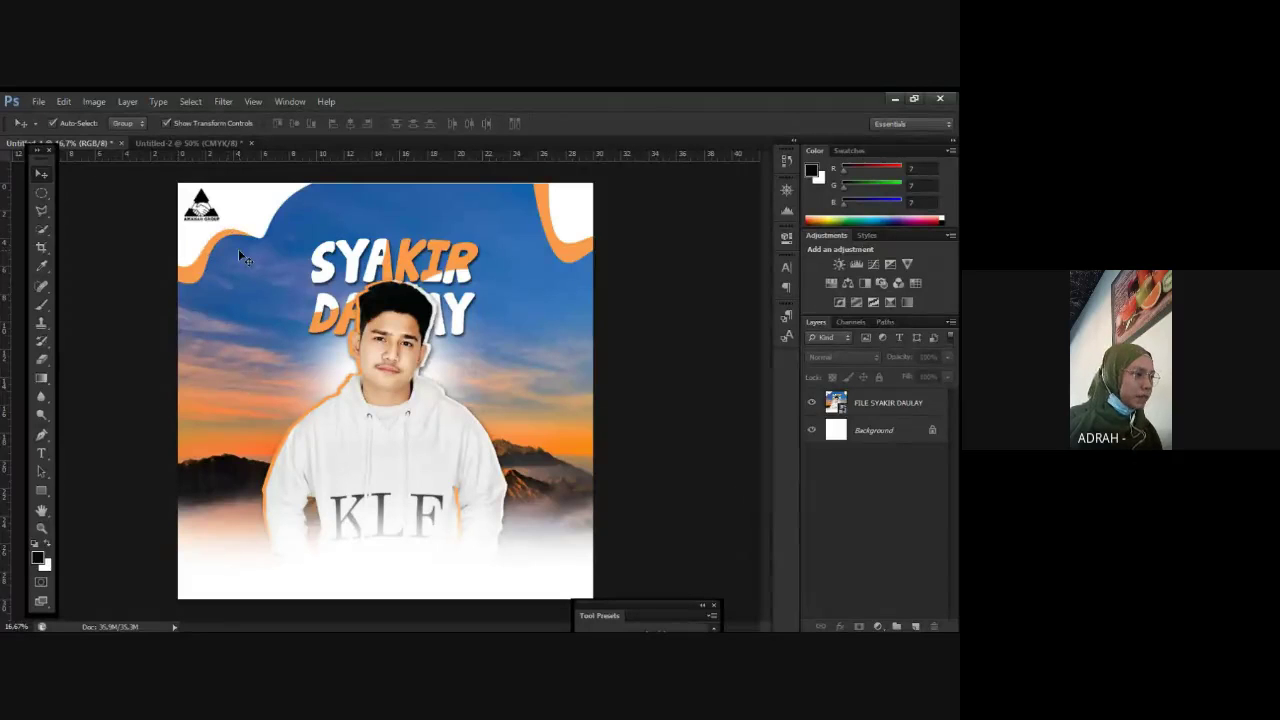
click(208, 143)
click(41, 490)
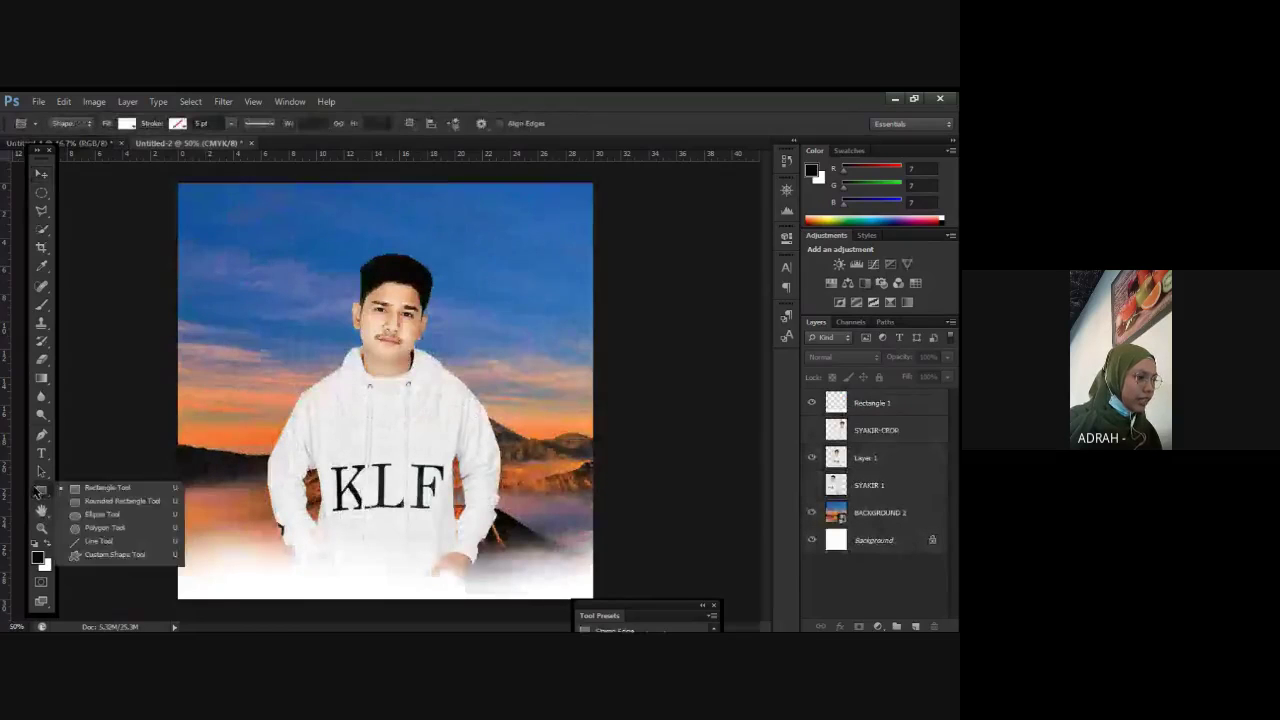
click(101, 514)
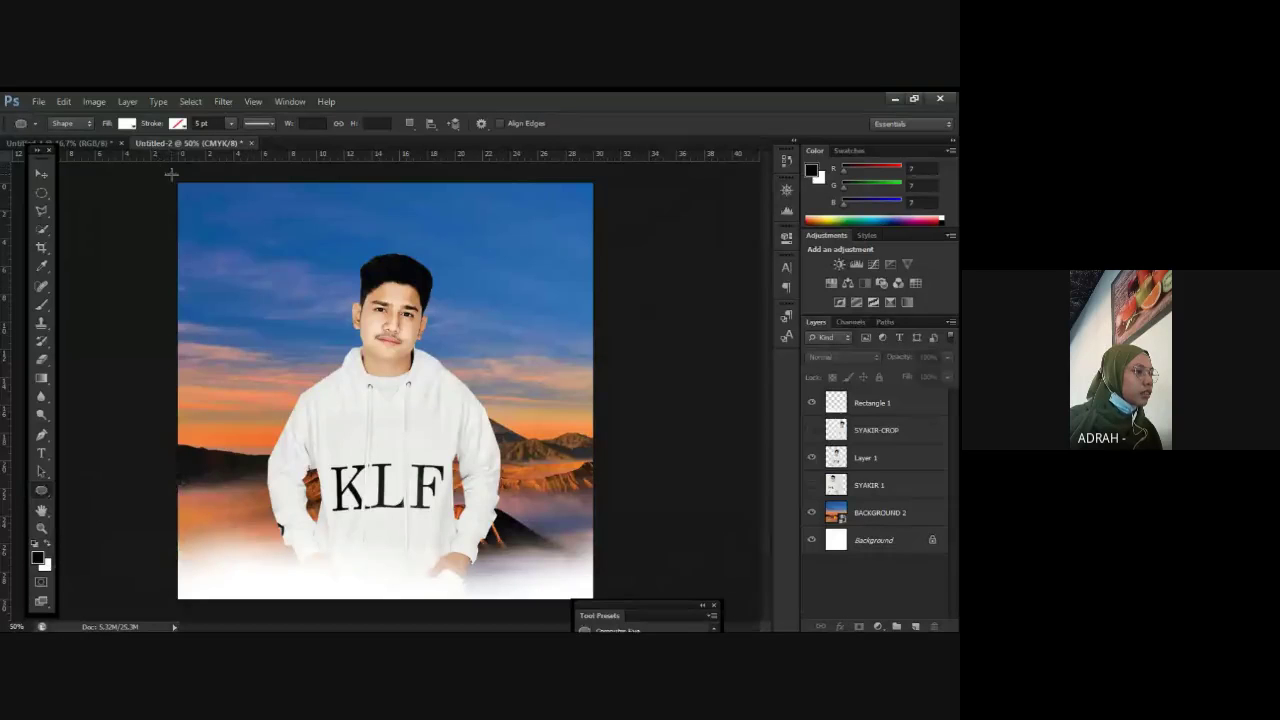
drag(171, 175, 268, 423)
key(ctrl+z)
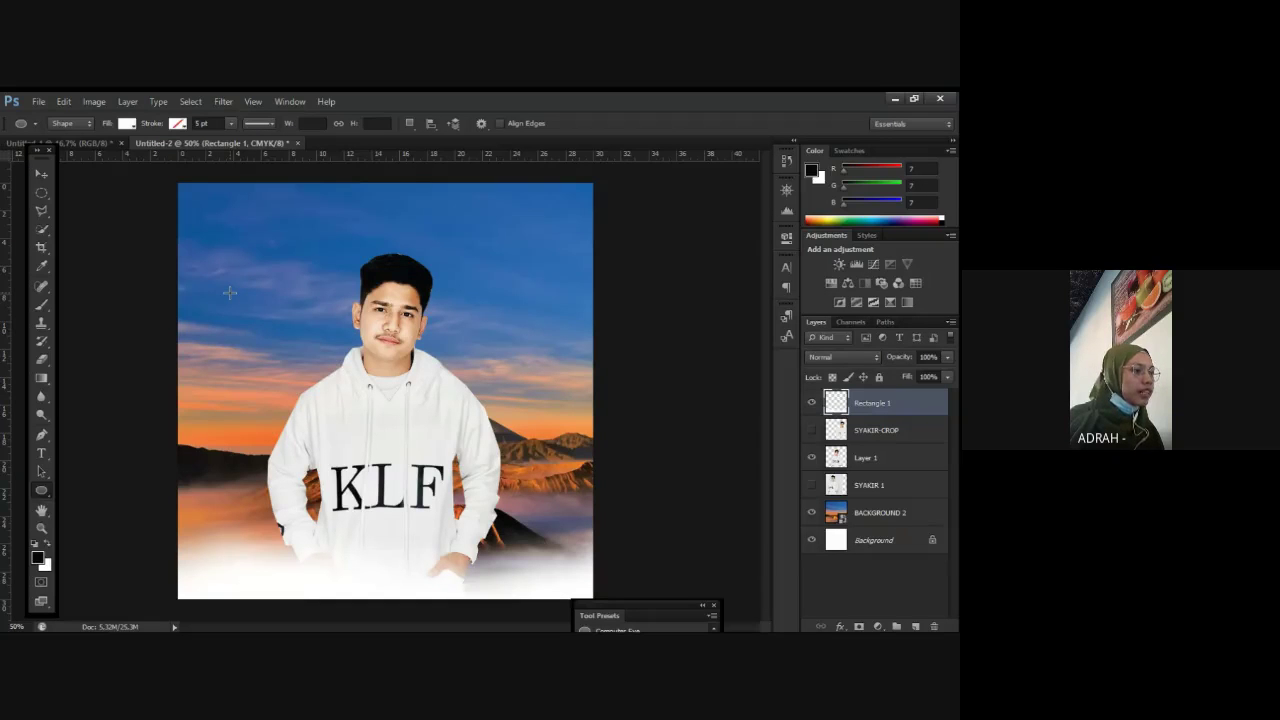
drag(230, 292, 289, 318)
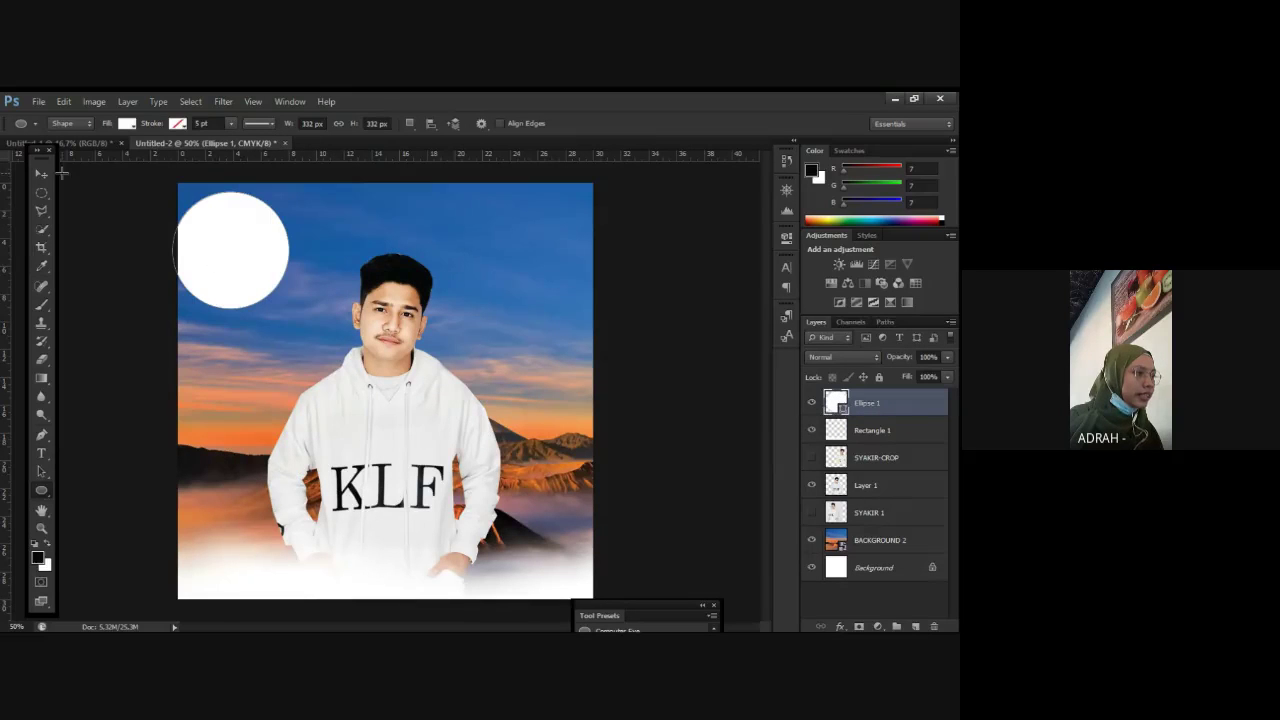
Step: Try a light blue fill on the circle, and set the fill back to white
click(126, 123)
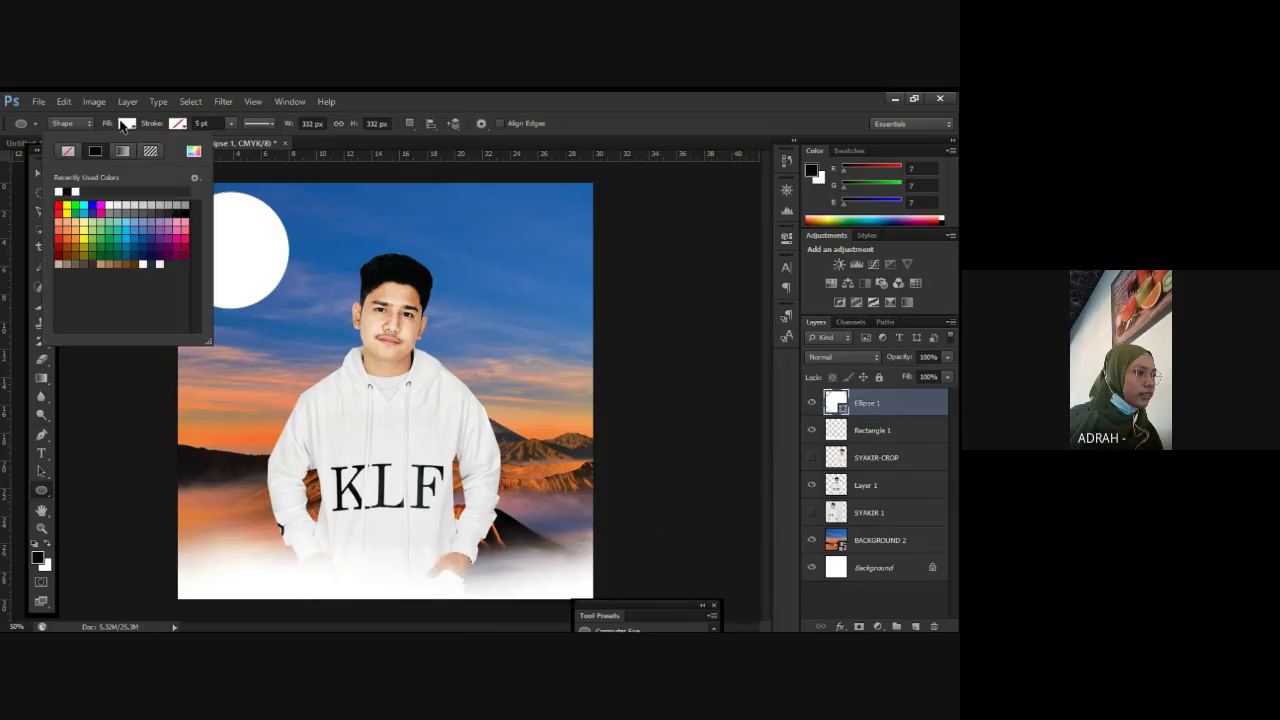
click(130, 232)
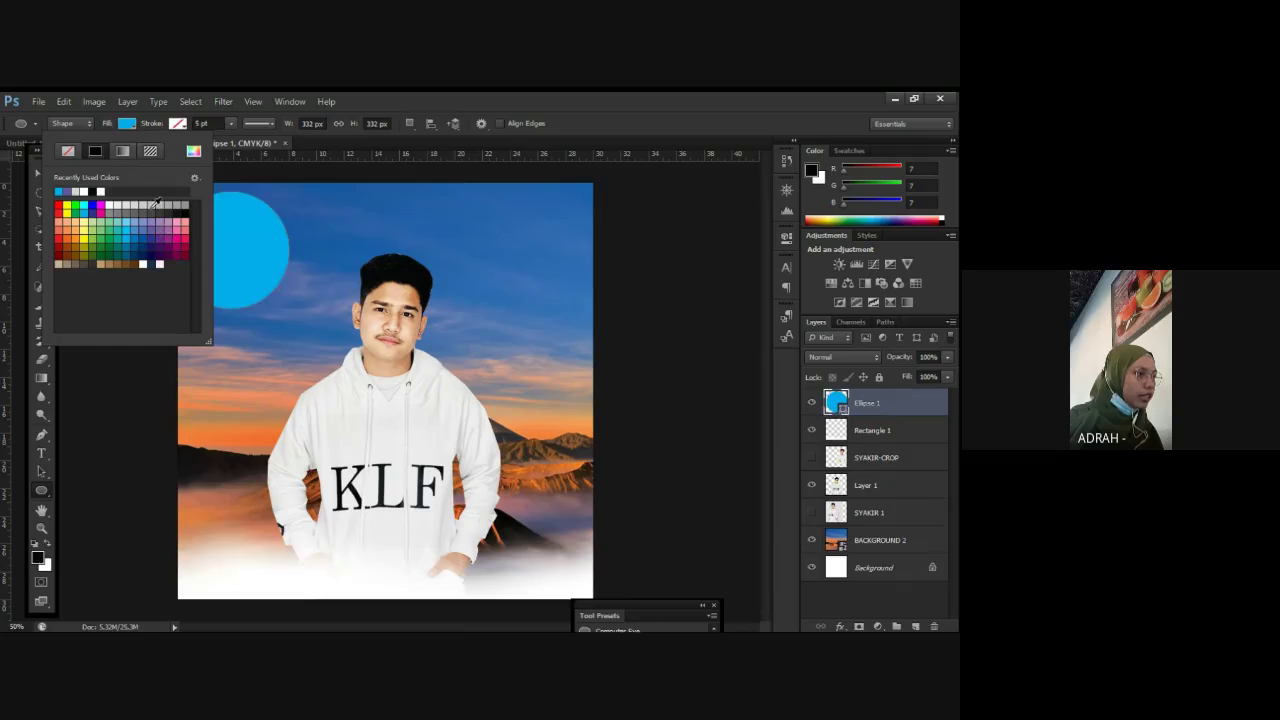
click(113, 204)
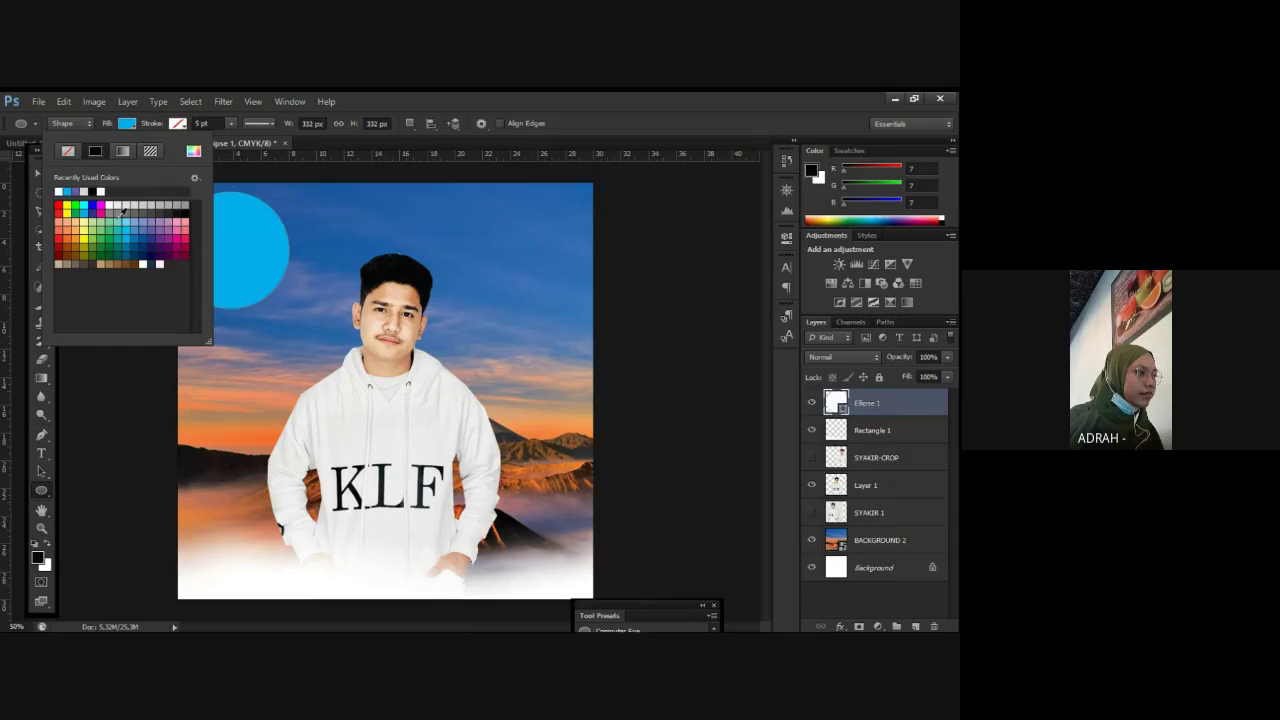
click(176, 124)
click(44, 176)
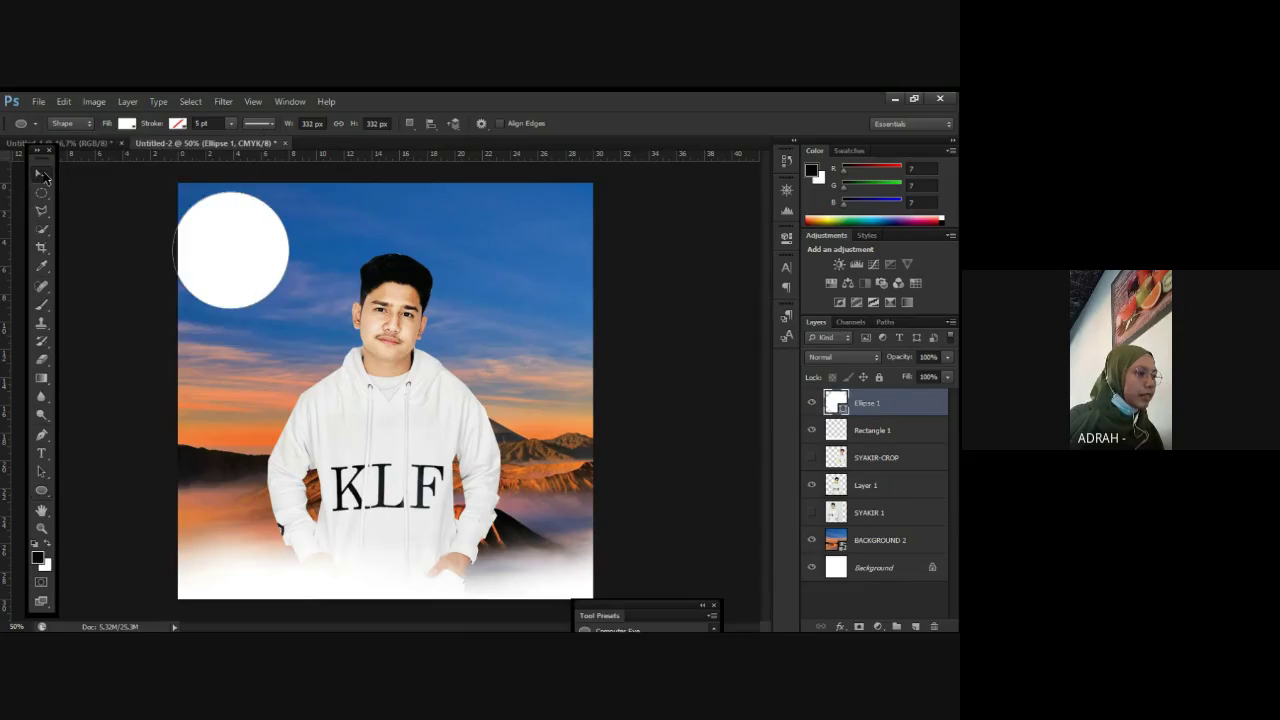
Step: Move the white circle partly off the canvas's upper-left corner and compare it with the reference poster
click(43, 175)
drag(233, 273, 211, 239)
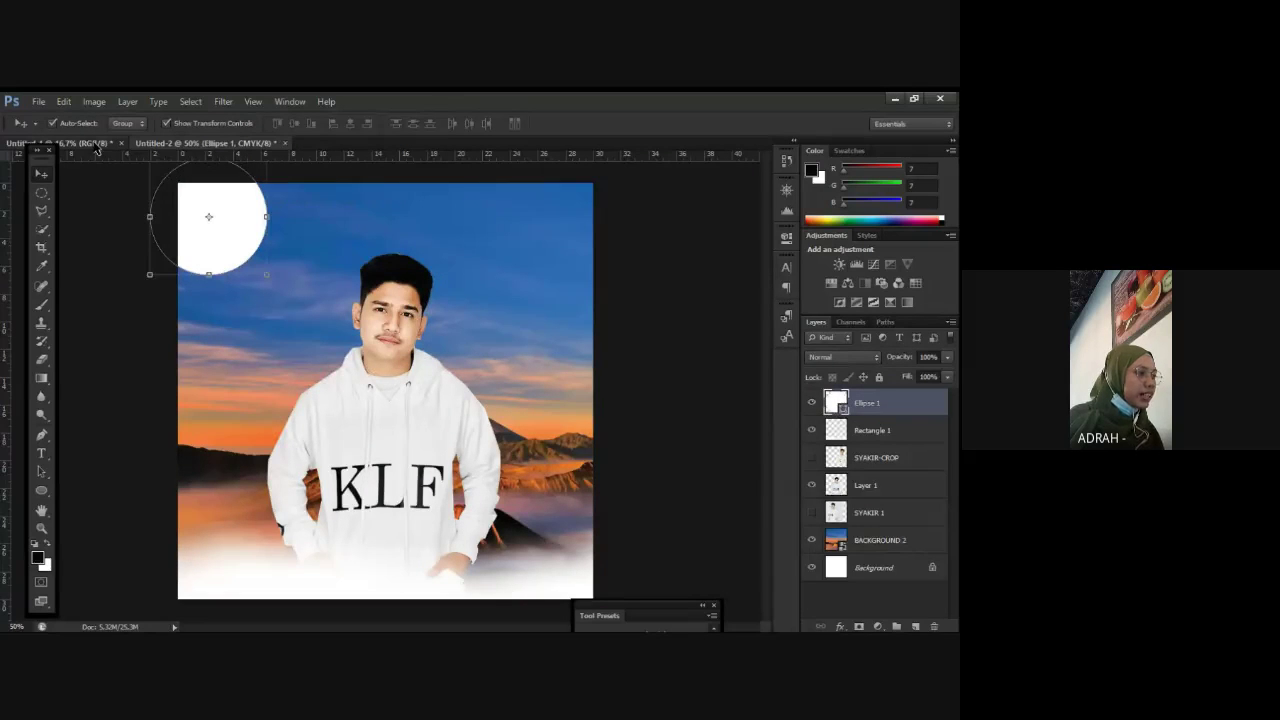
click(97, 146)
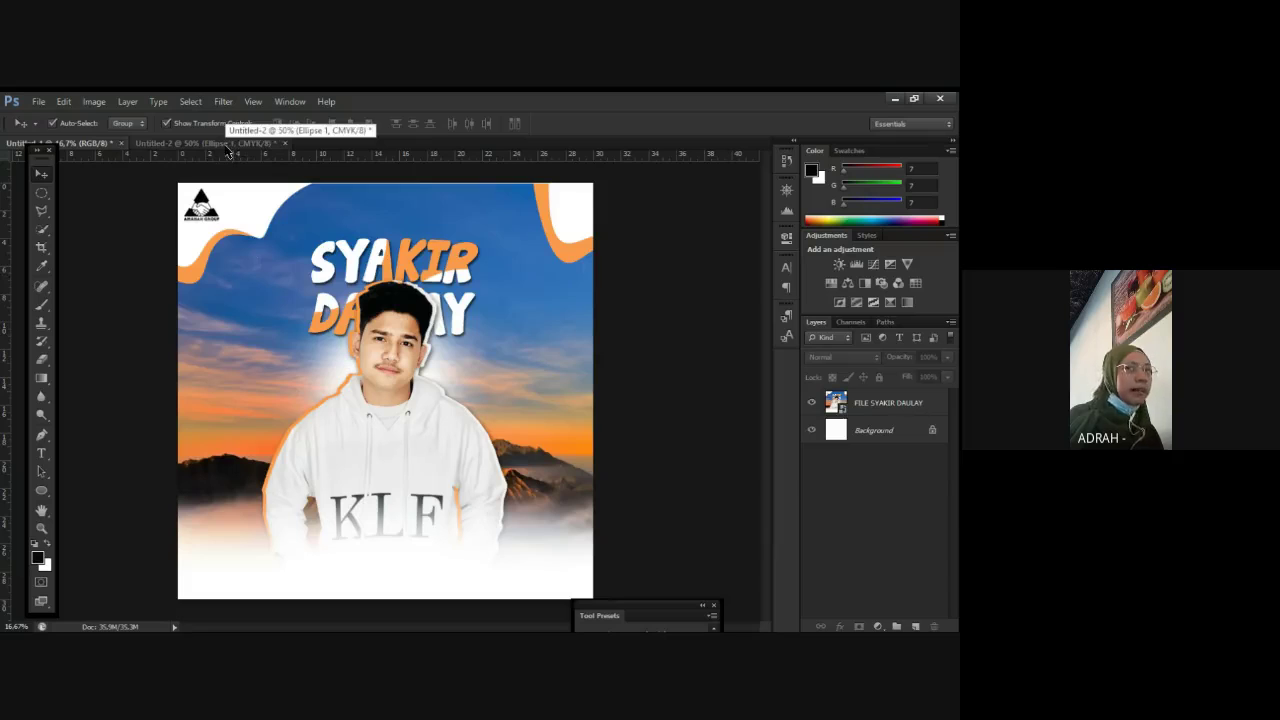
click(228, 145)
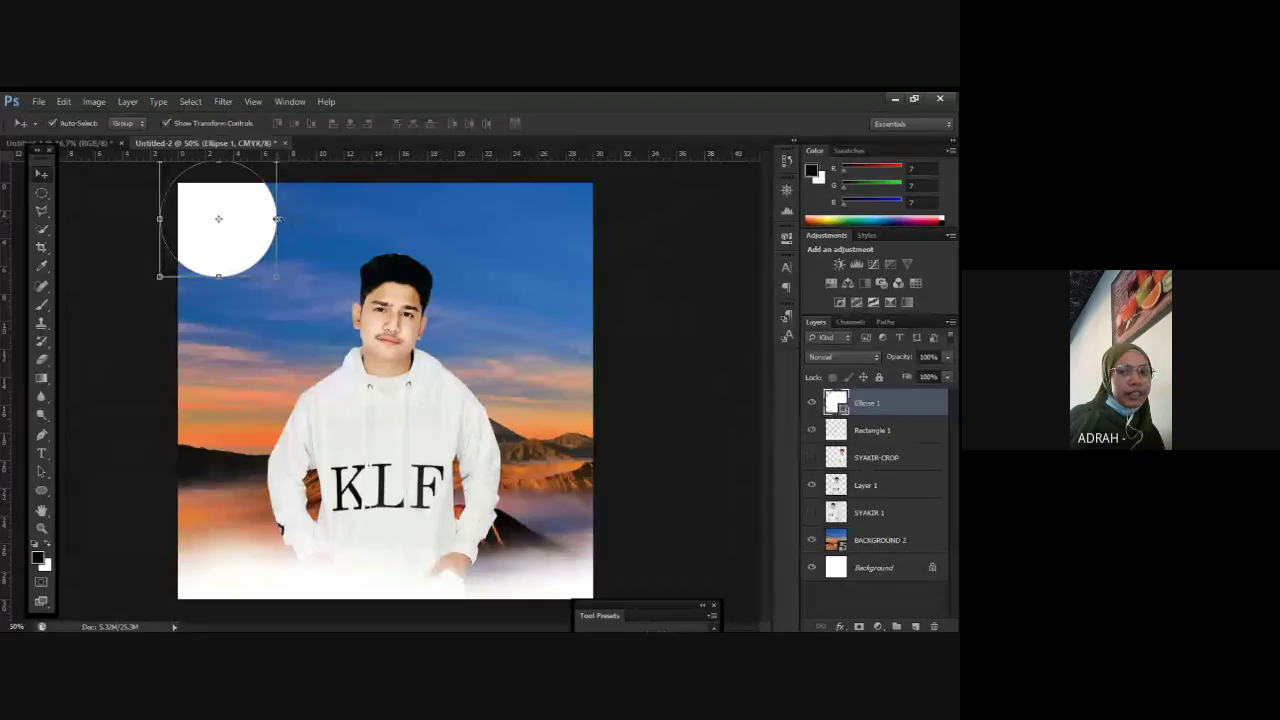
Step: Warp the white circle into an S-curved corner piece reaching along the canvas's upper and left edges, and apply the transformation
key(ctrl+t)
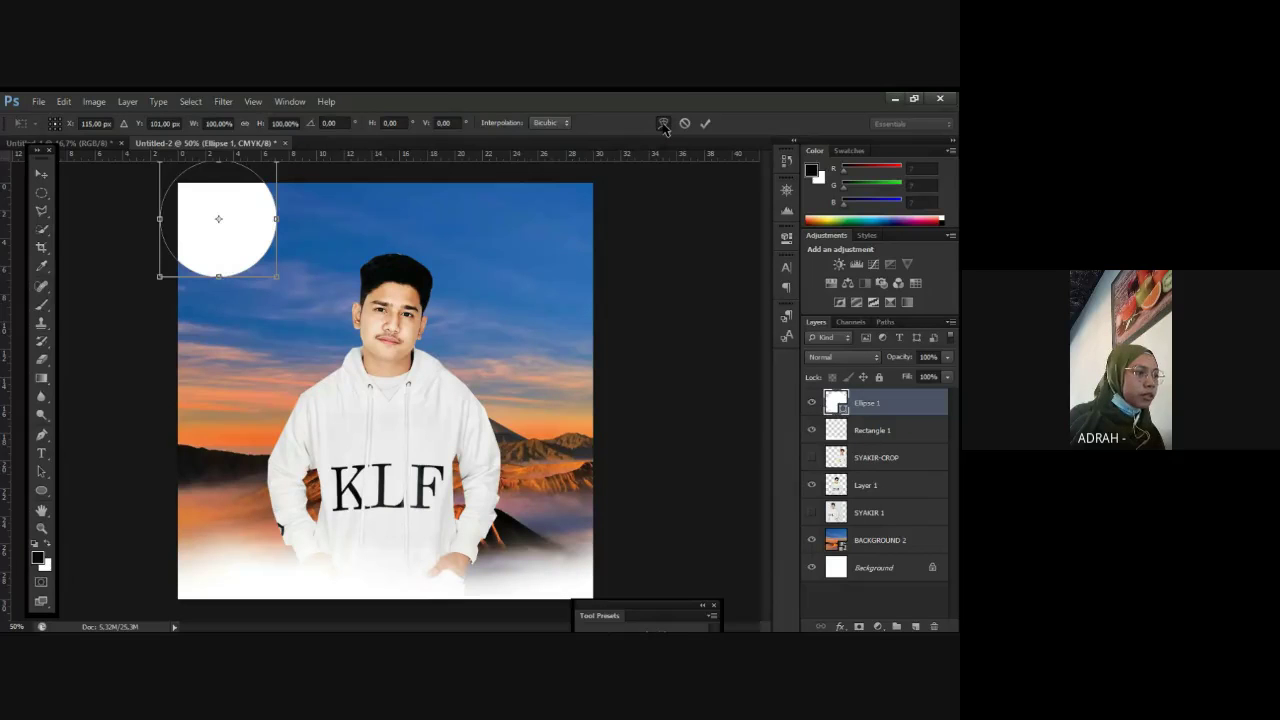
click(662, 124)
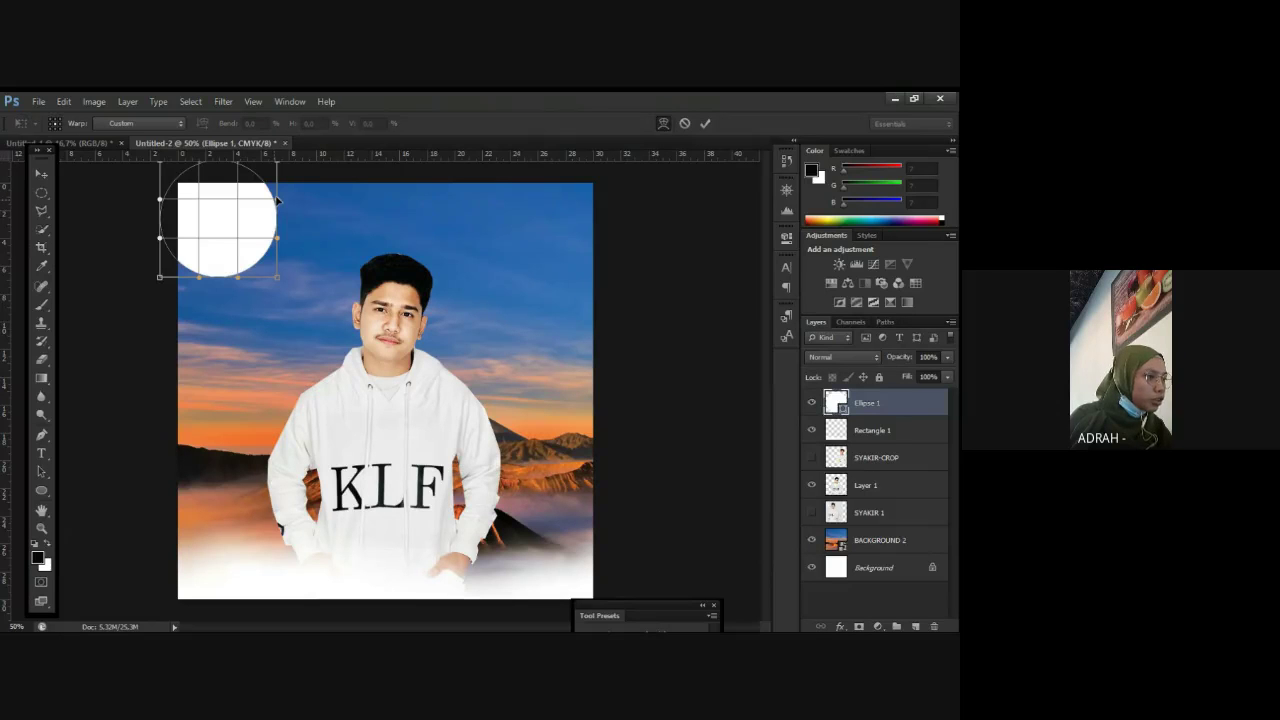
drag(277, 201, 280, 253)
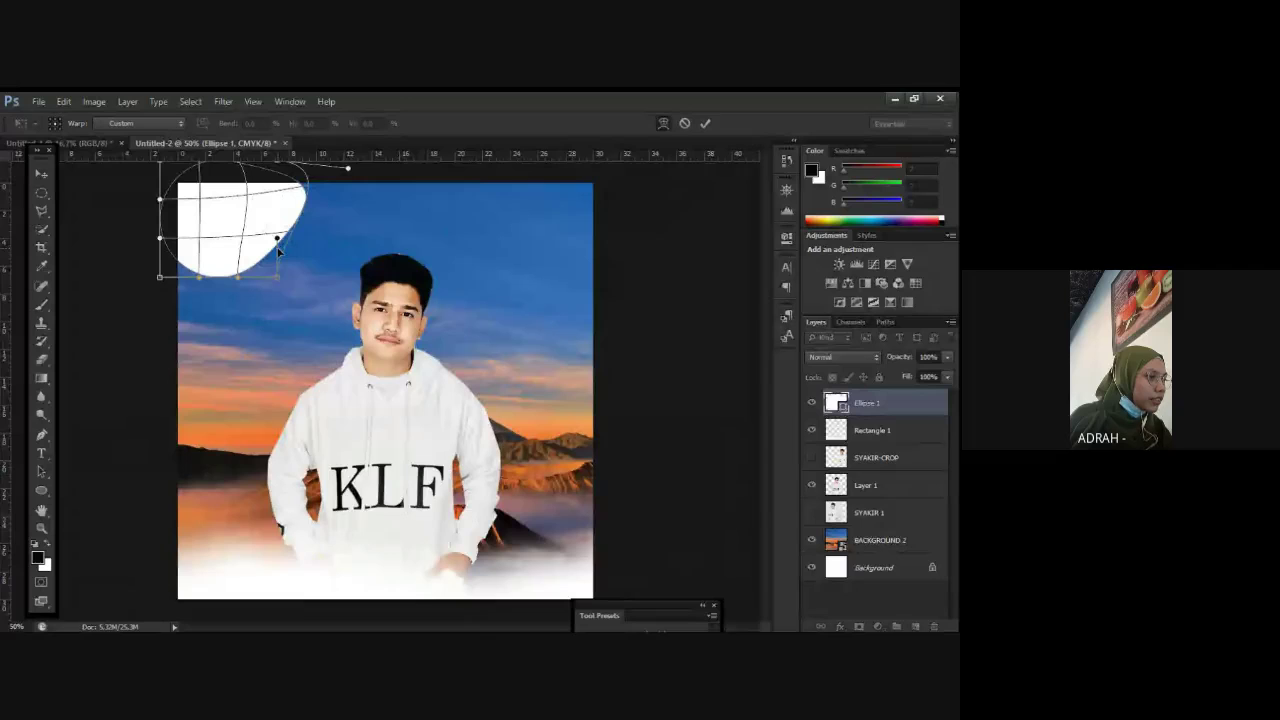
drag(279, 252, 312, 185)
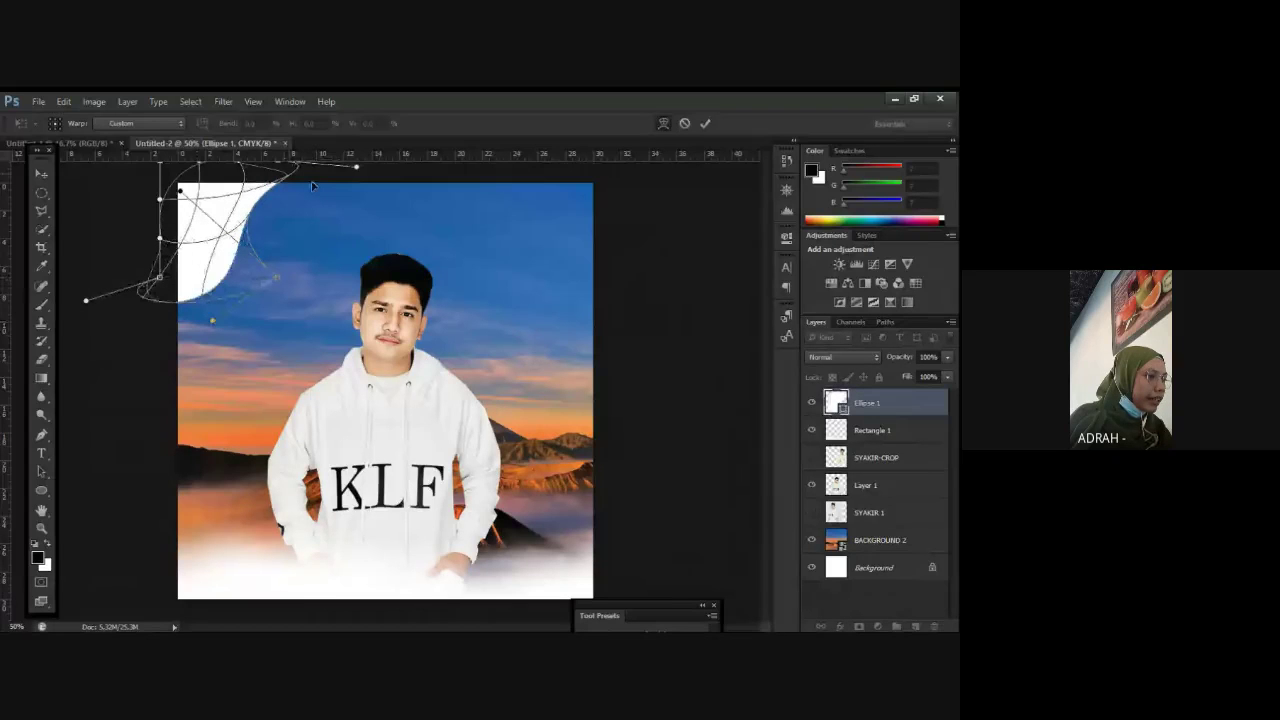
drag(312, 185, 308, 187)
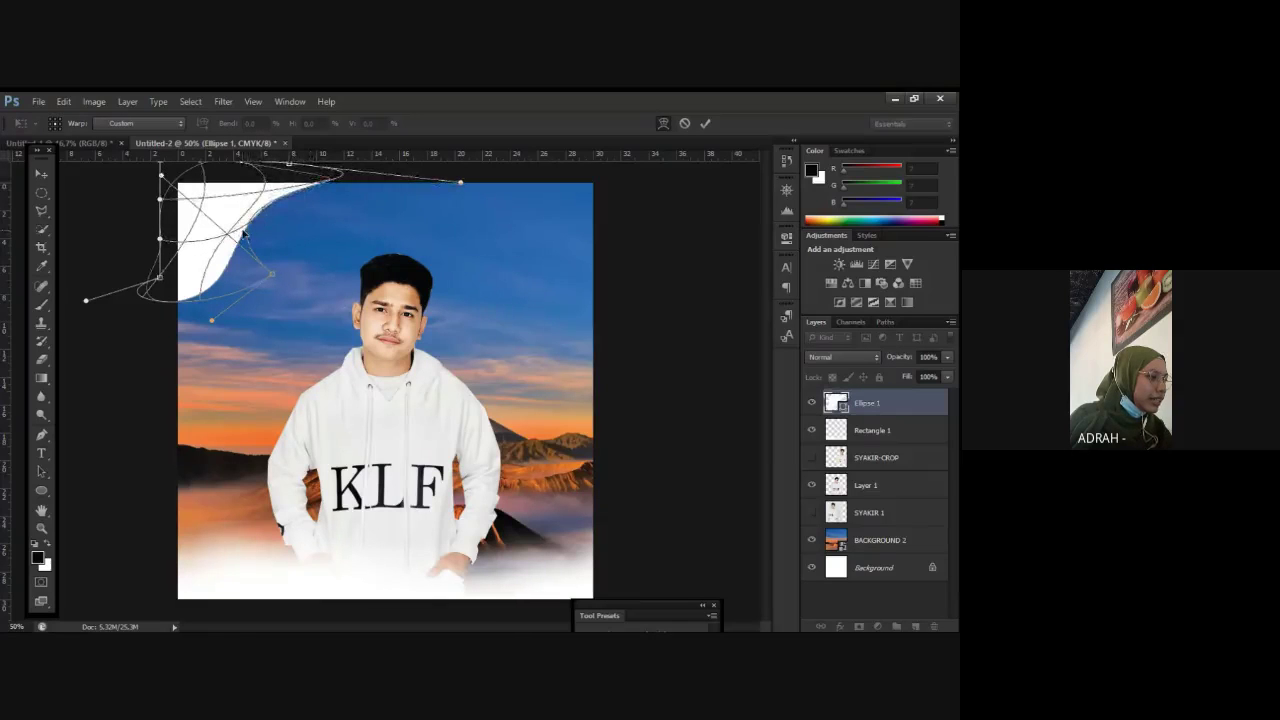
drag(243, 233, 172, 312)
key(v)
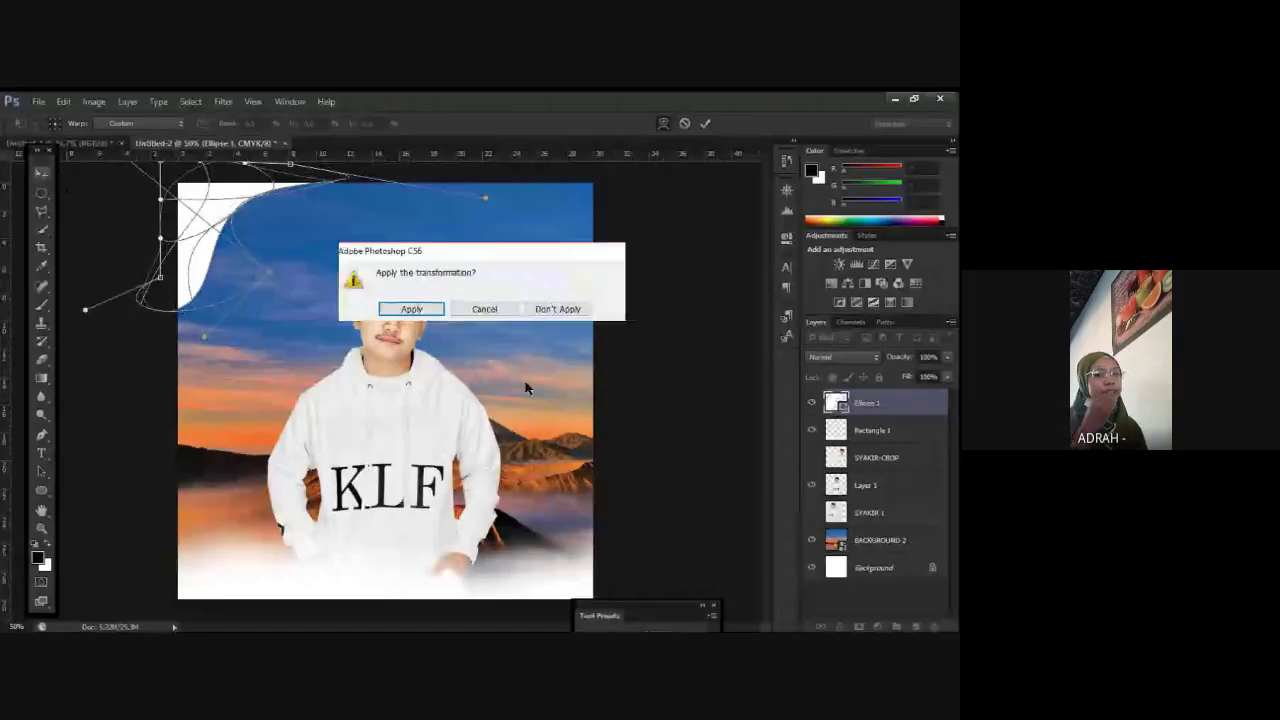
key(Escape)
key(Return)
click(637, 307)
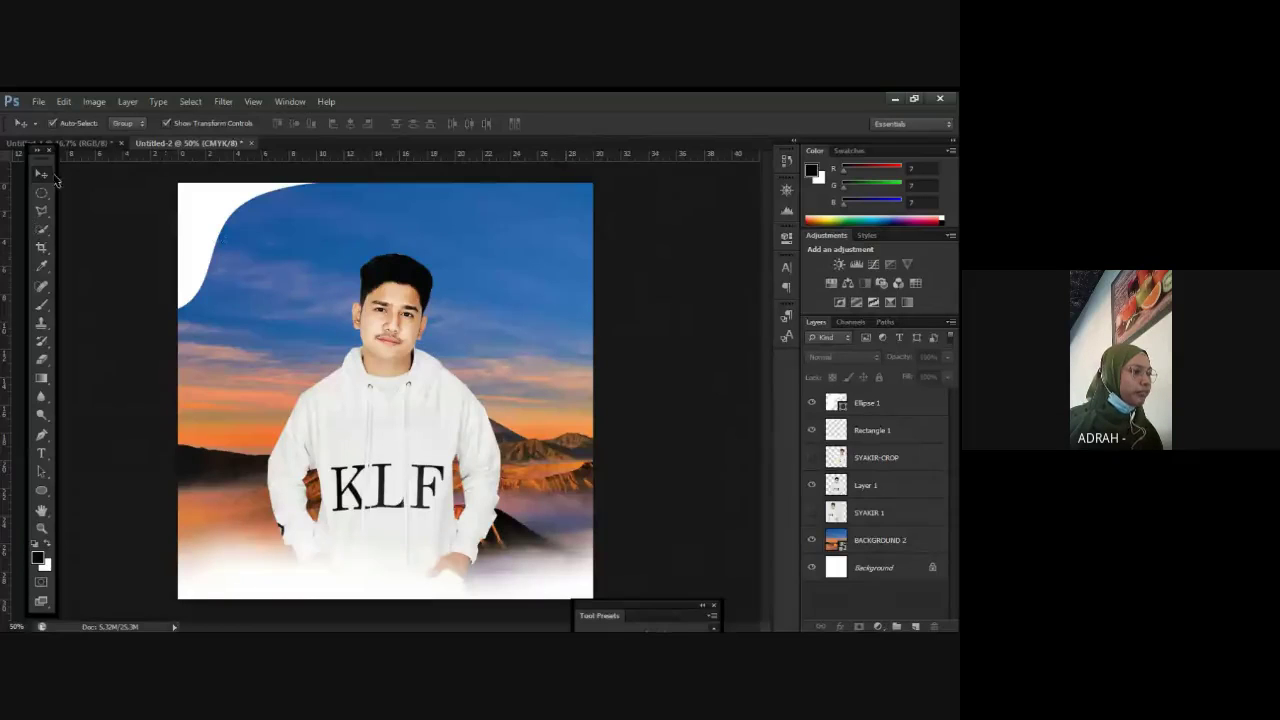
Step: Compare the curved corner shape with the reference poster, duplicate it, and move the copy inward over the sky beside the figure's head
click(197, 229)
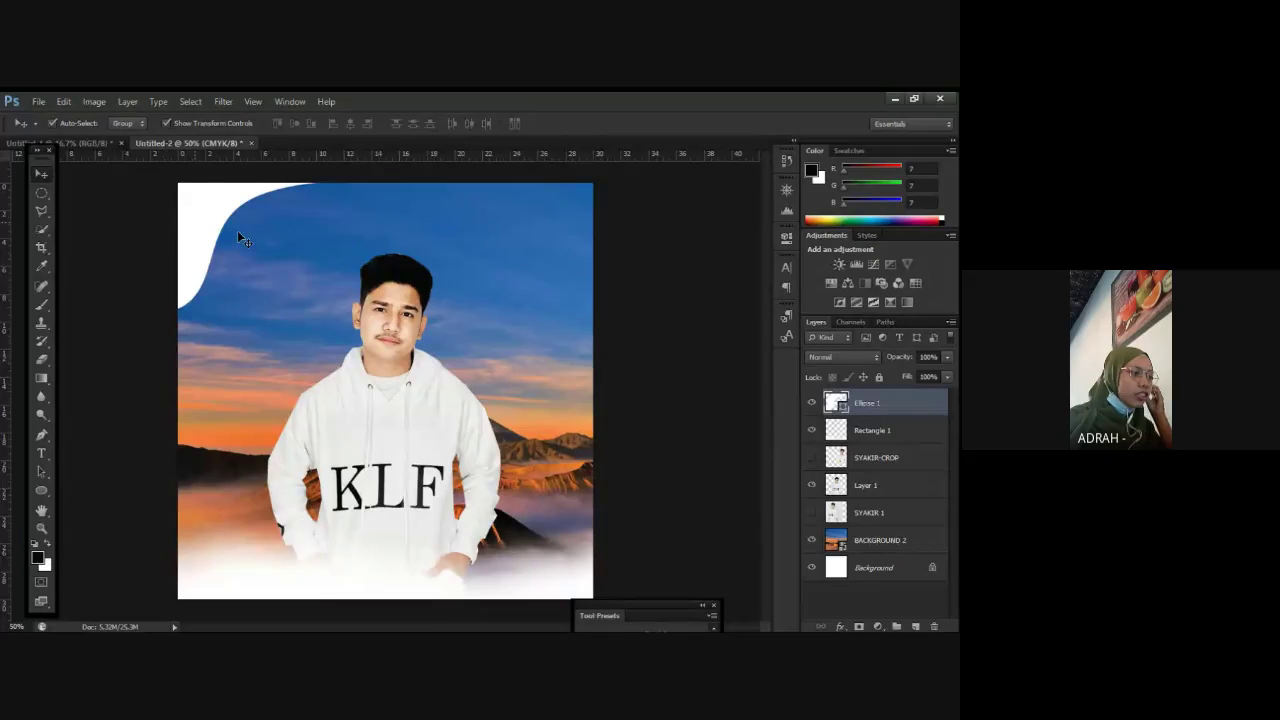
key(ctrl+t)
click(88, 145)
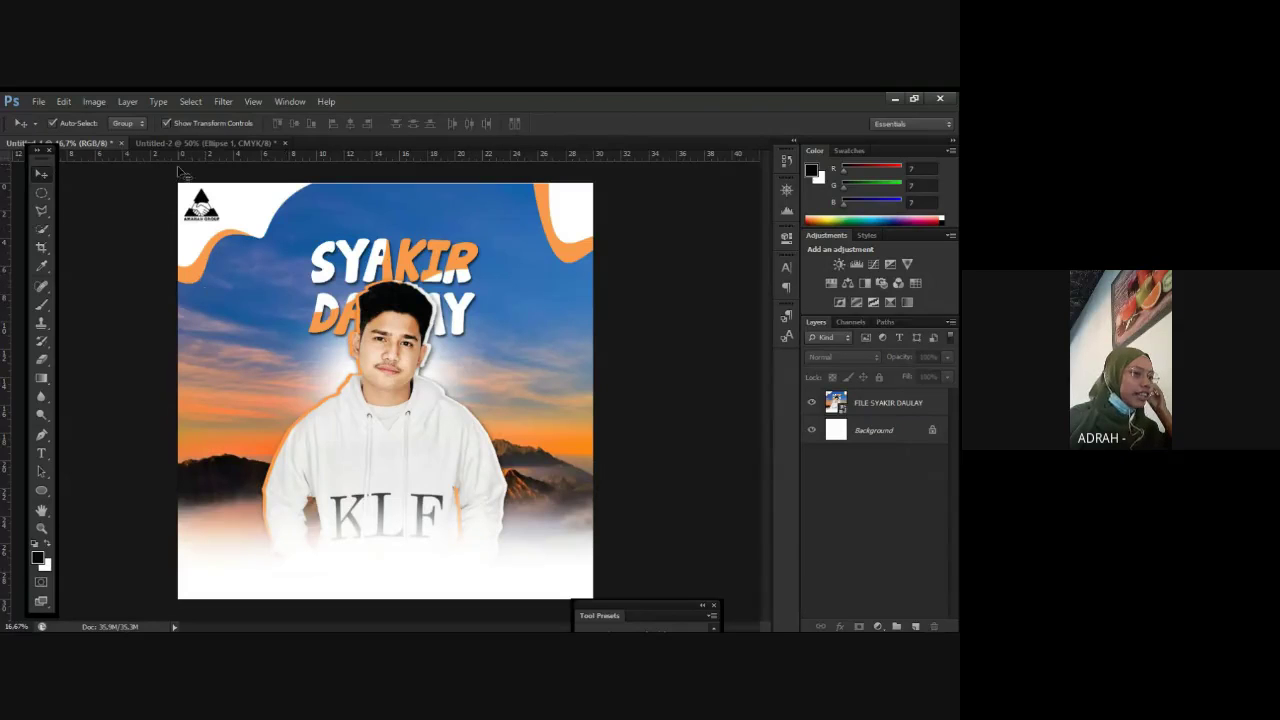
key(ctrl+Tab)
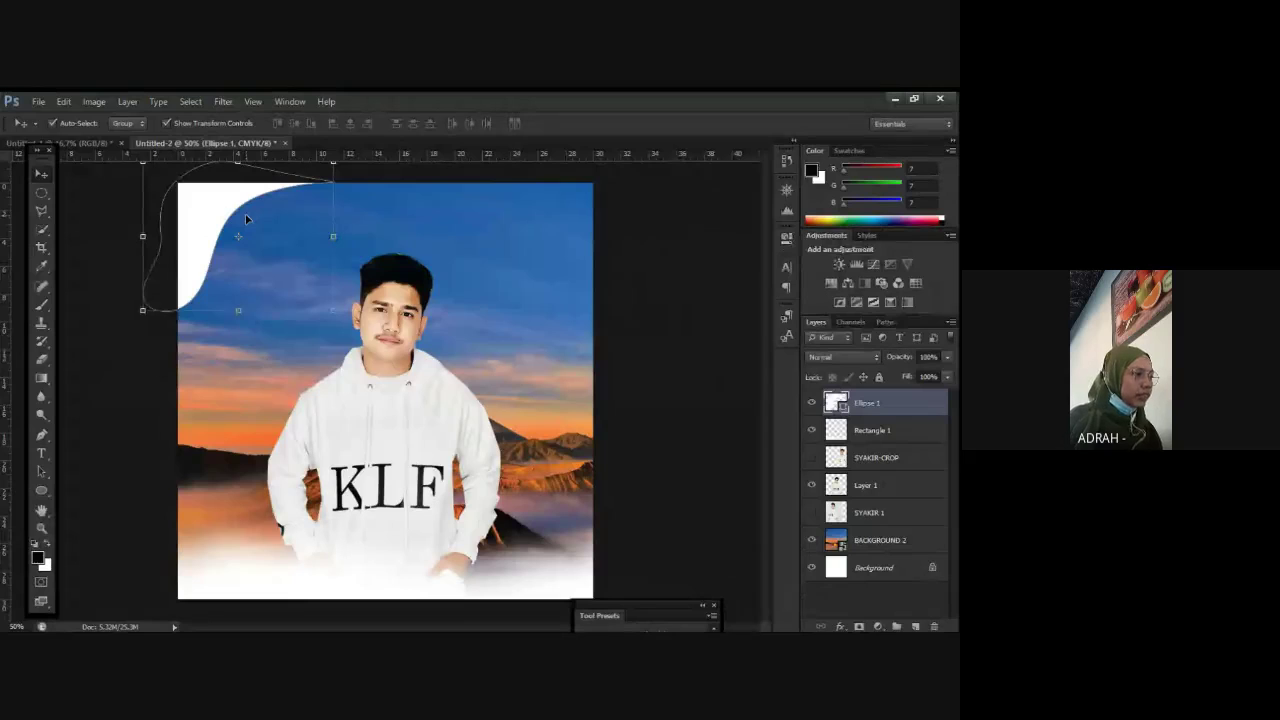
key(ctrl+j)
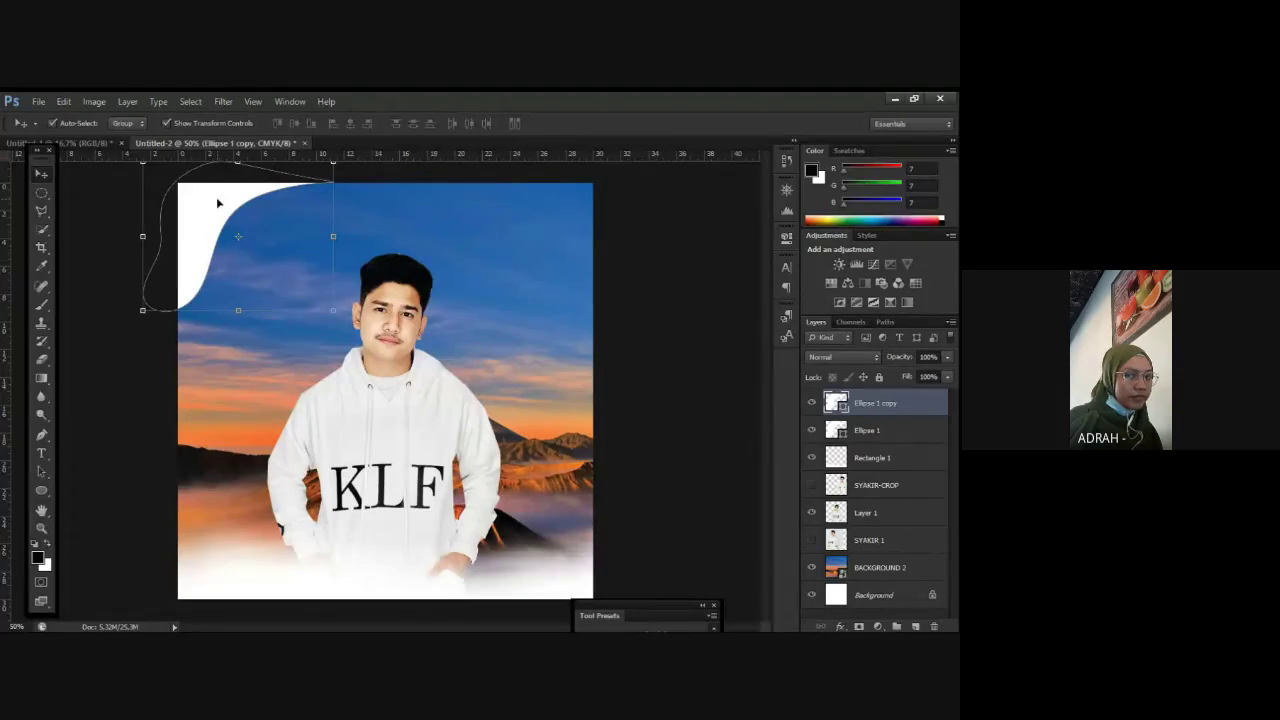
drag(217, 203, 325, 210)
drag(311, 258, 283, 269)
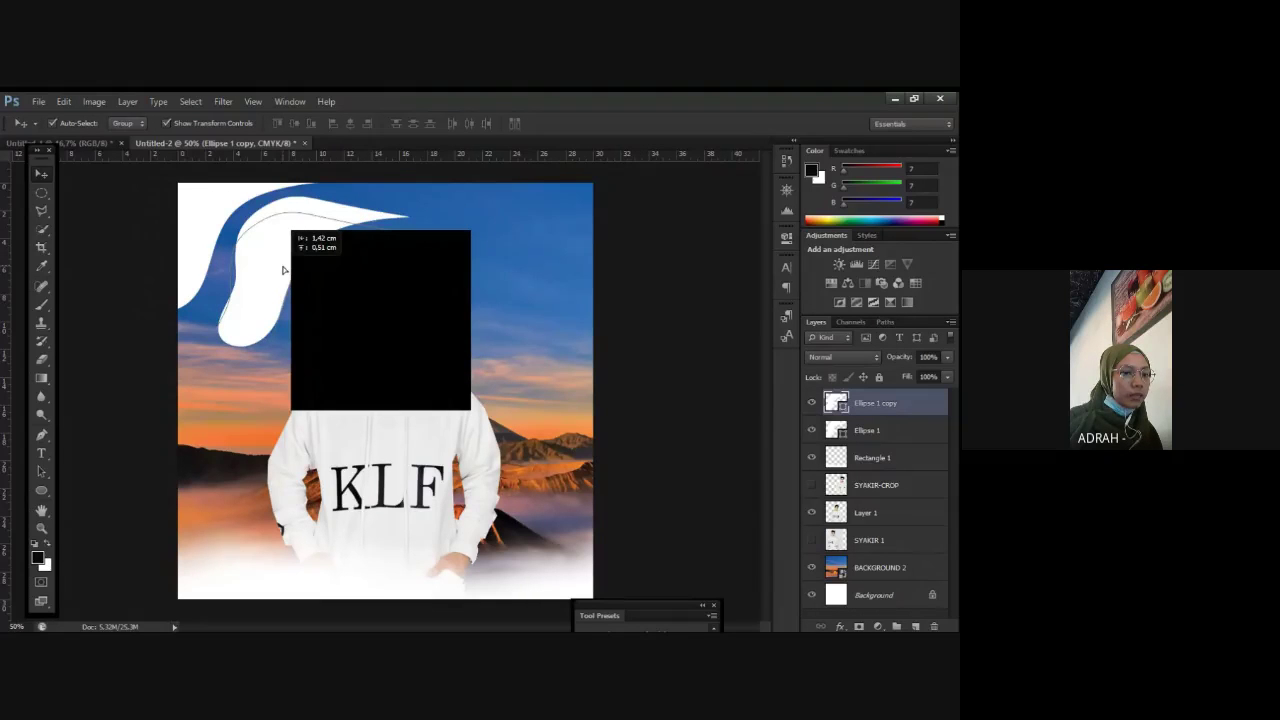
drag(283, 269, 283, 269)
Step: Open the blending options of the copied corner shape's layer
right_click(889, 400)
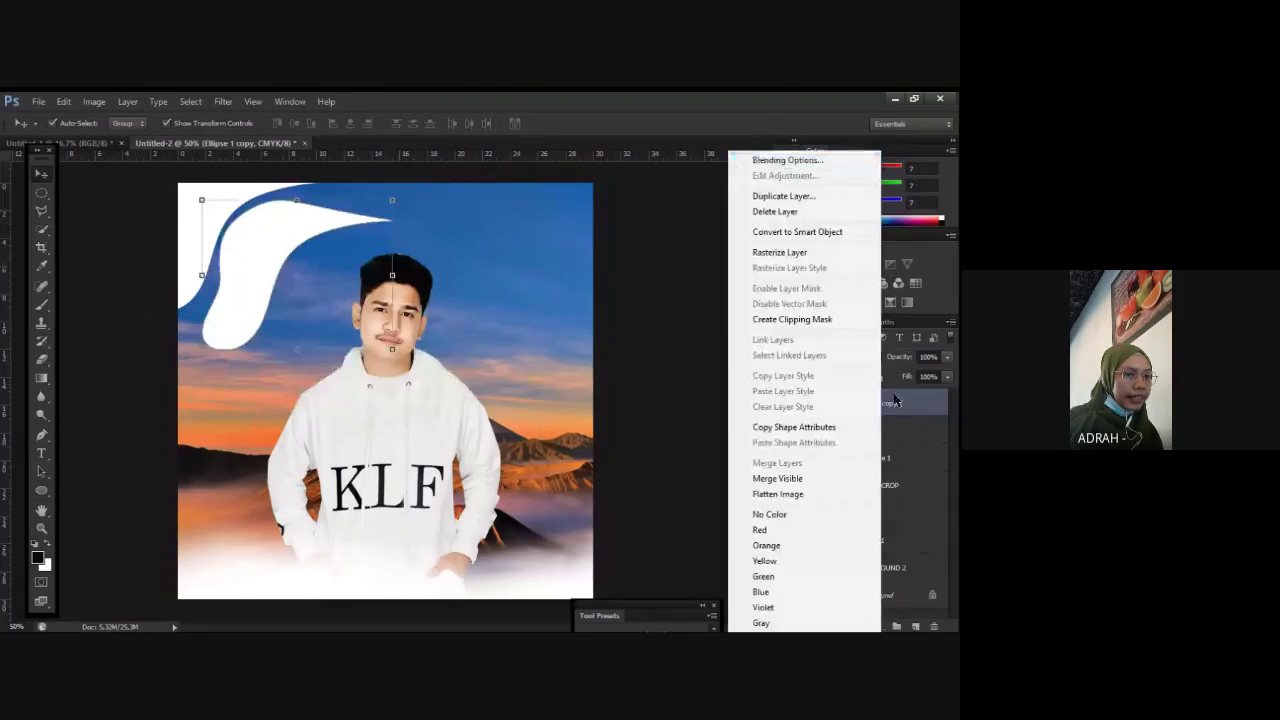
key(Escape)
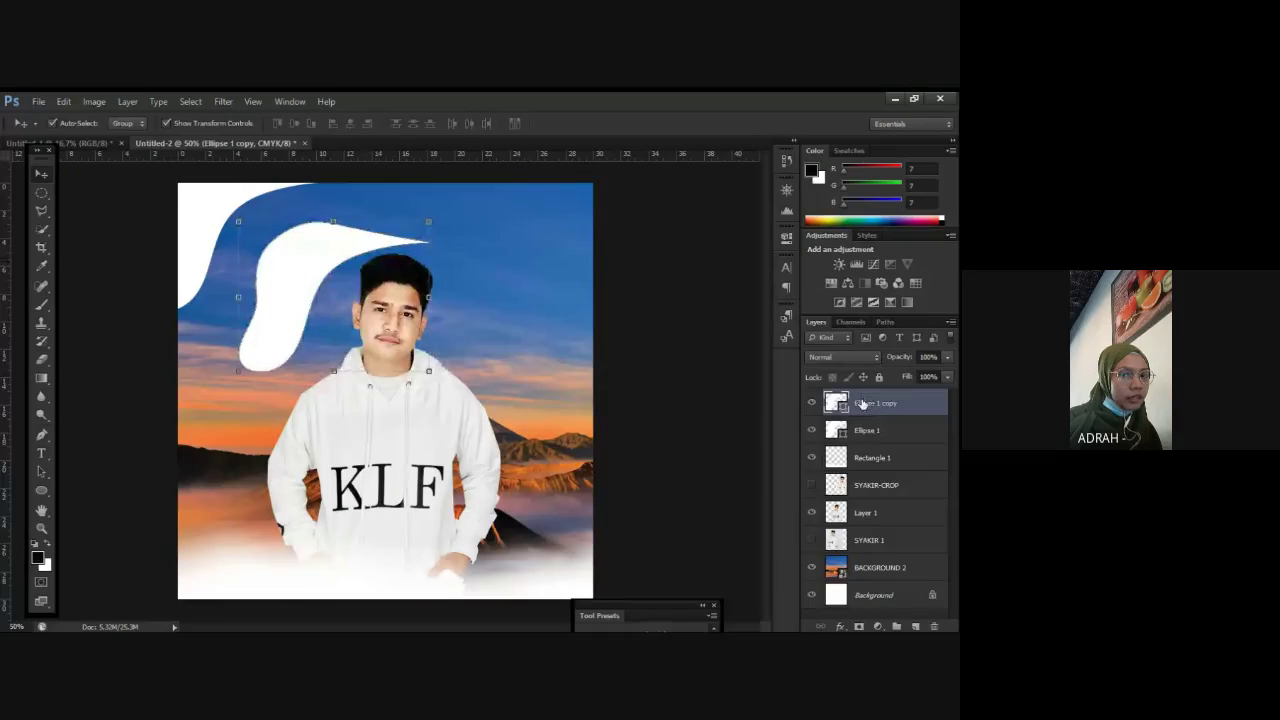
right_click(862, 403)
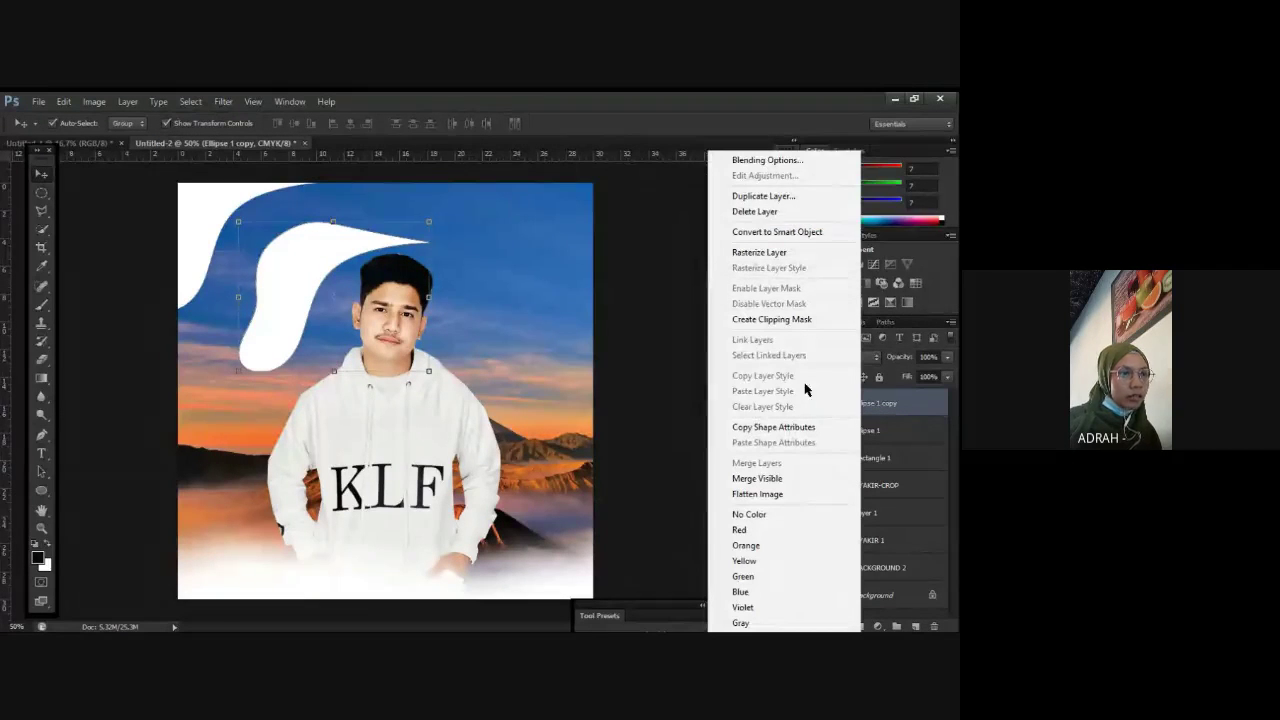
click(767, 160)
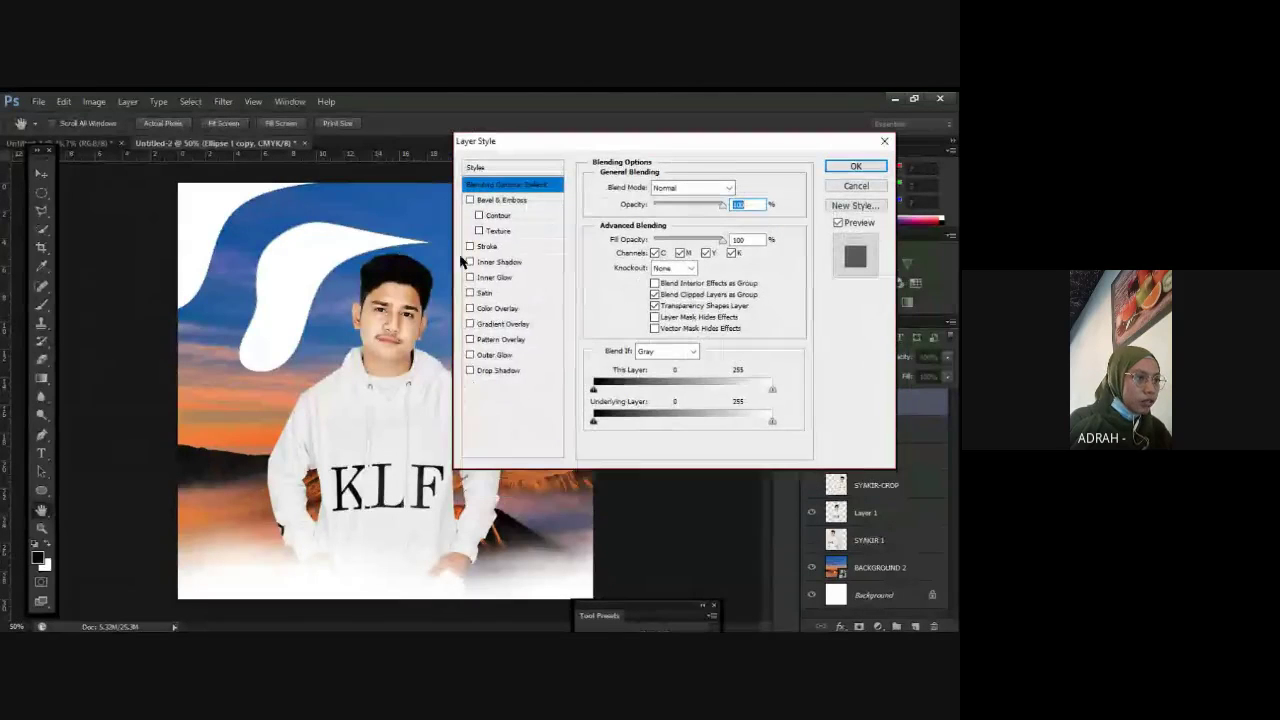
Step: Try the Stroke and Drop Shadow effects on the copied corner shape, and turn them off
click(516, 250)
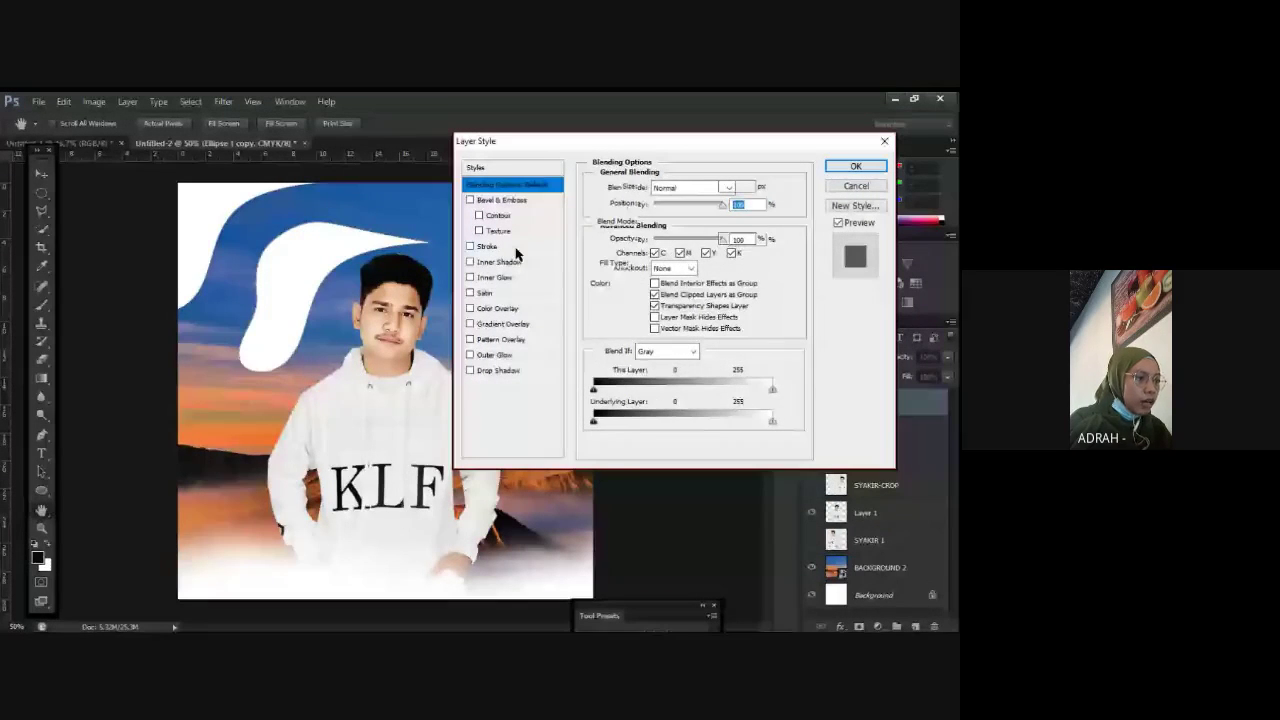
click(470, 246)
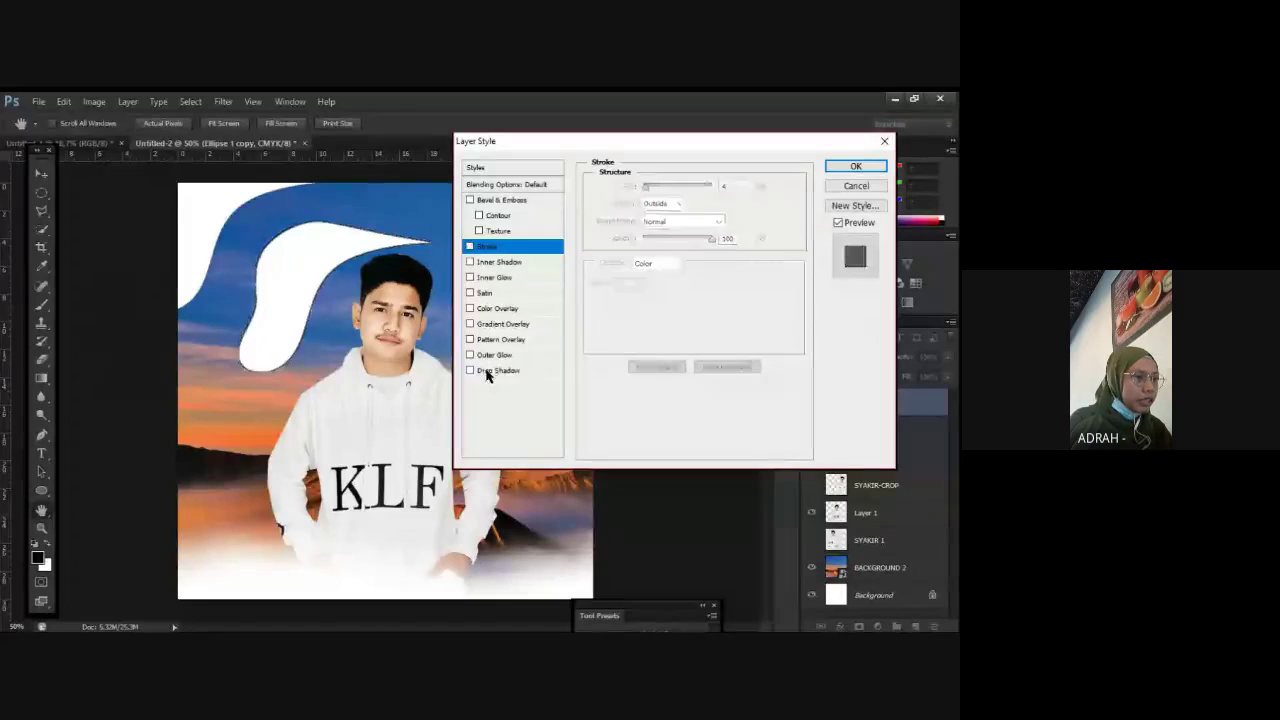
click(486, 371)
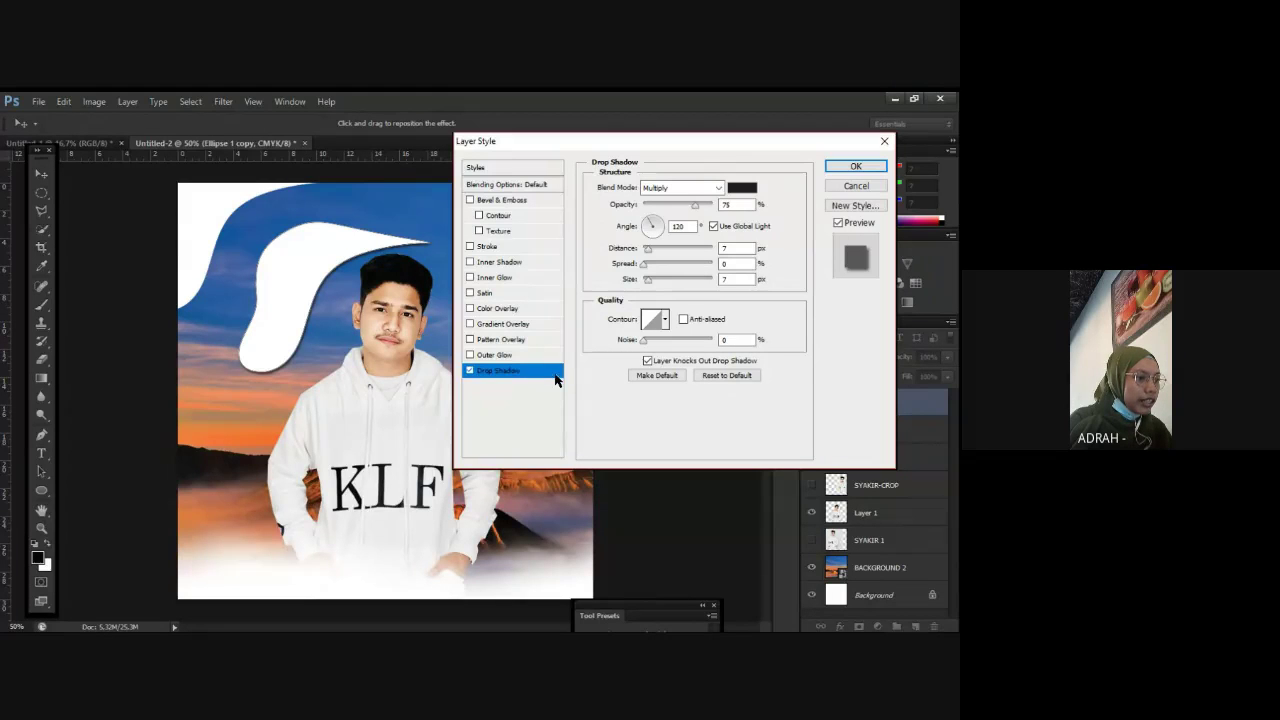
click(469, 371)
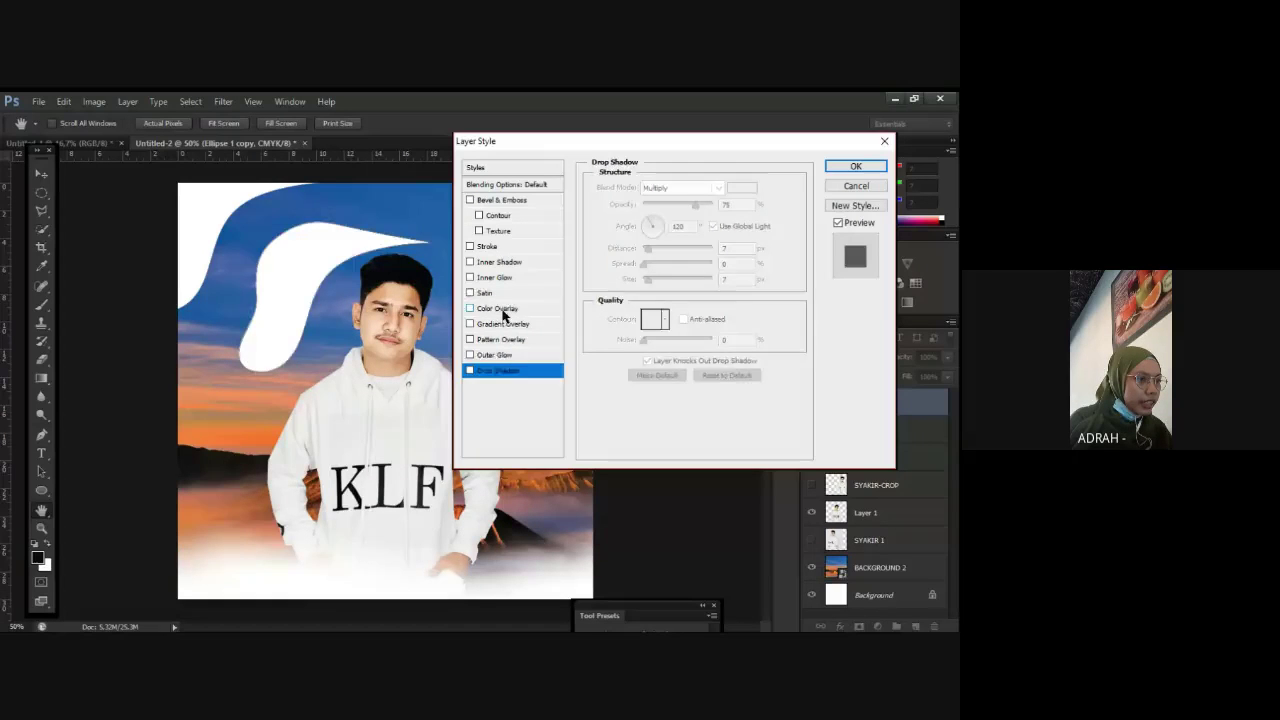
Step: Add a Color Overlay effect to the copied corner shape and open its overlay color for editing
click(500, 309)
drag(537, 139, 600, 125)
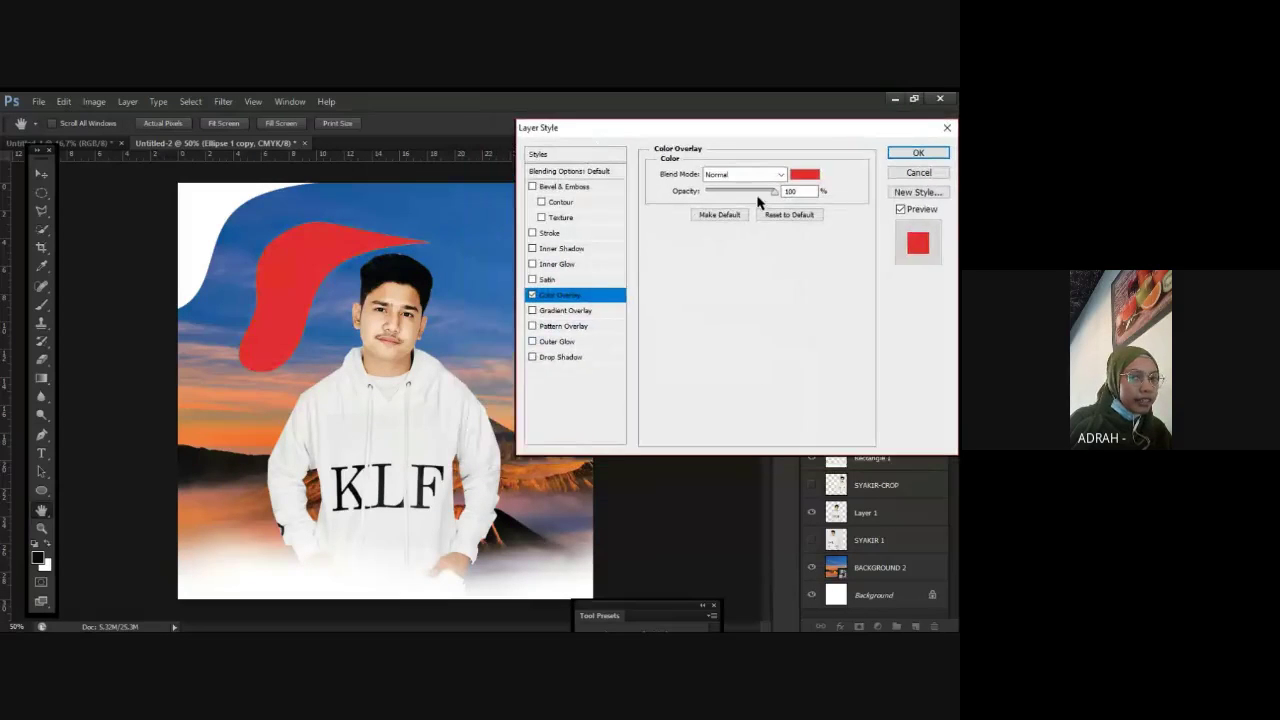
click(796, 176)
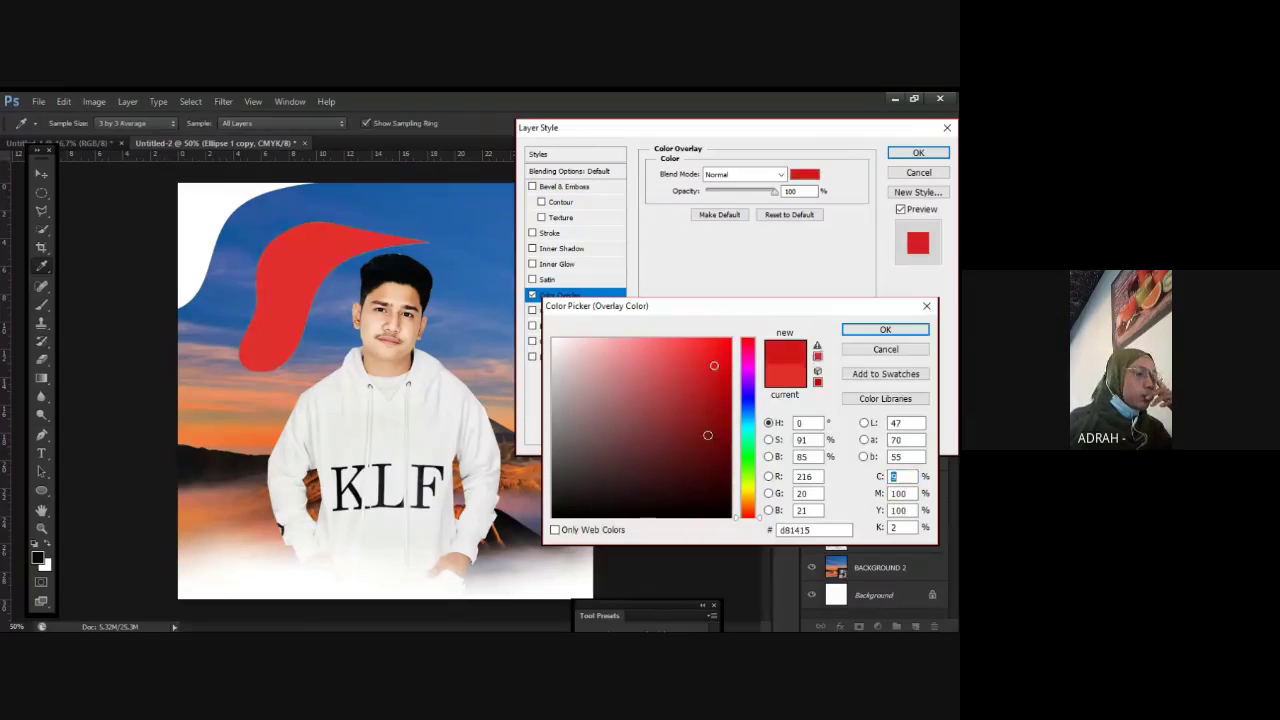
Step: Try dark red, a blue sampled from the sky and a near-black from the mountains as the overlay color
click(707, 435)
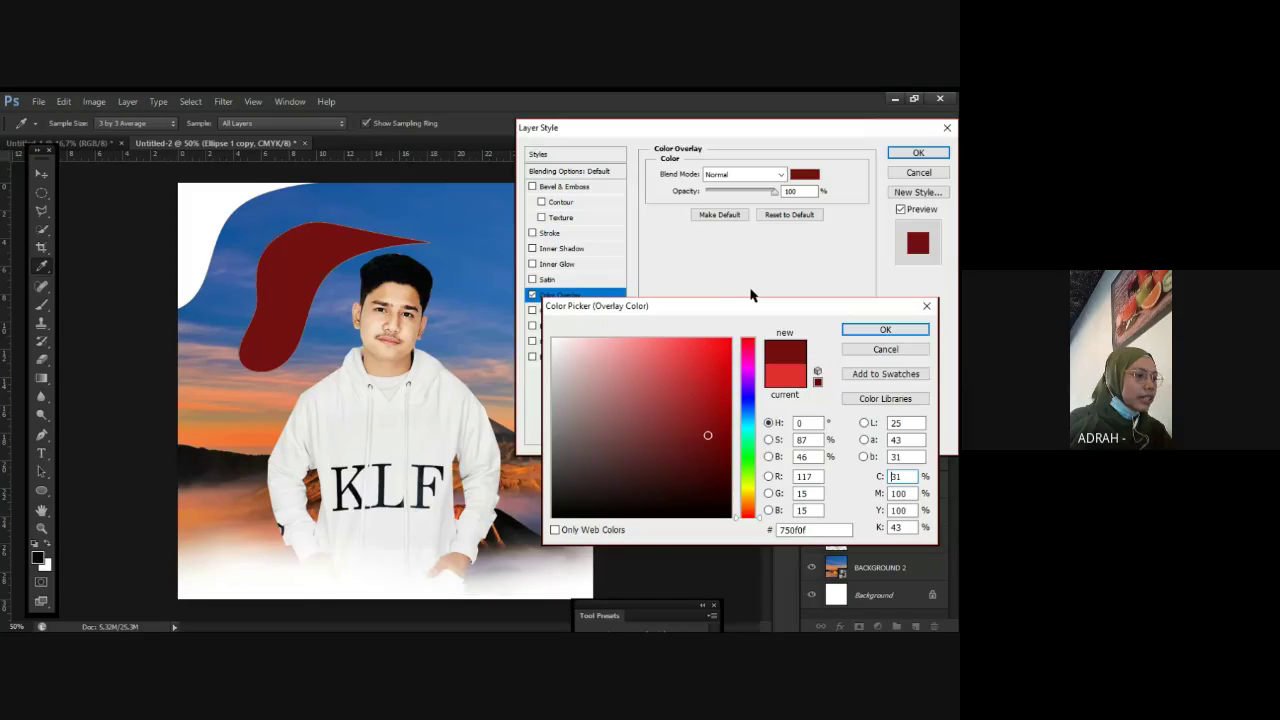
drag(752, 306, 728, 260)
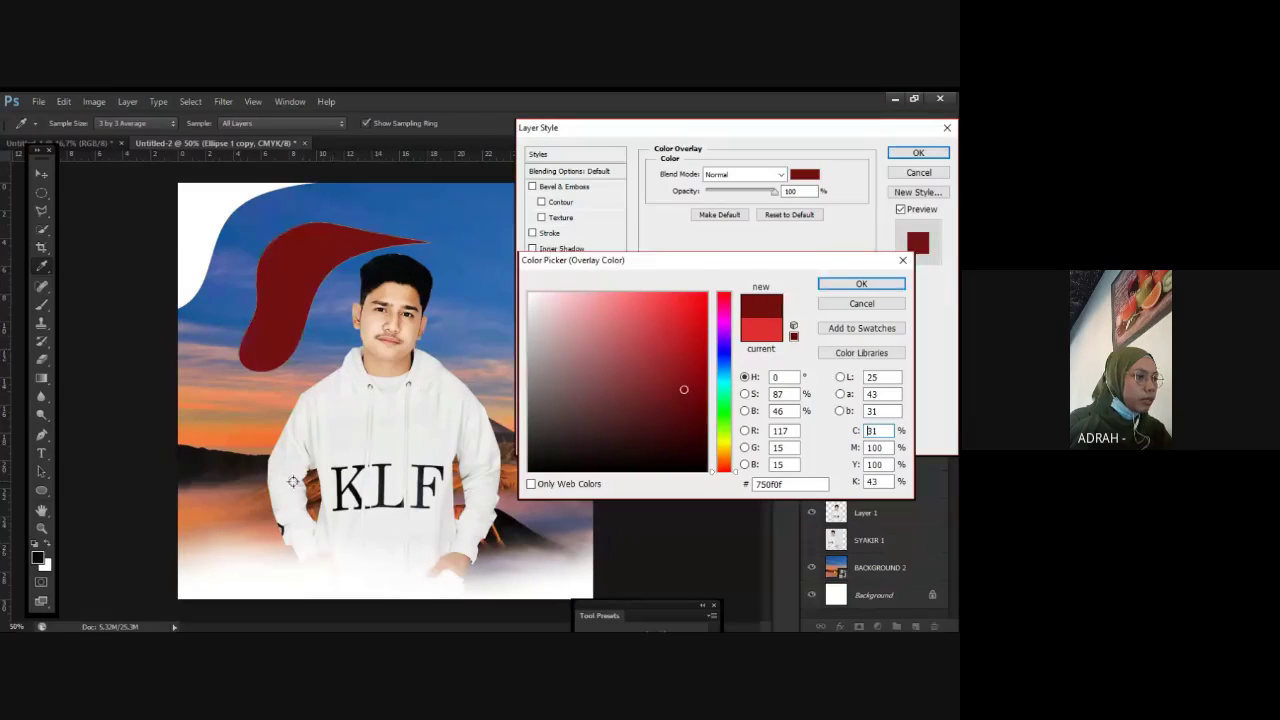
click(684, 353)
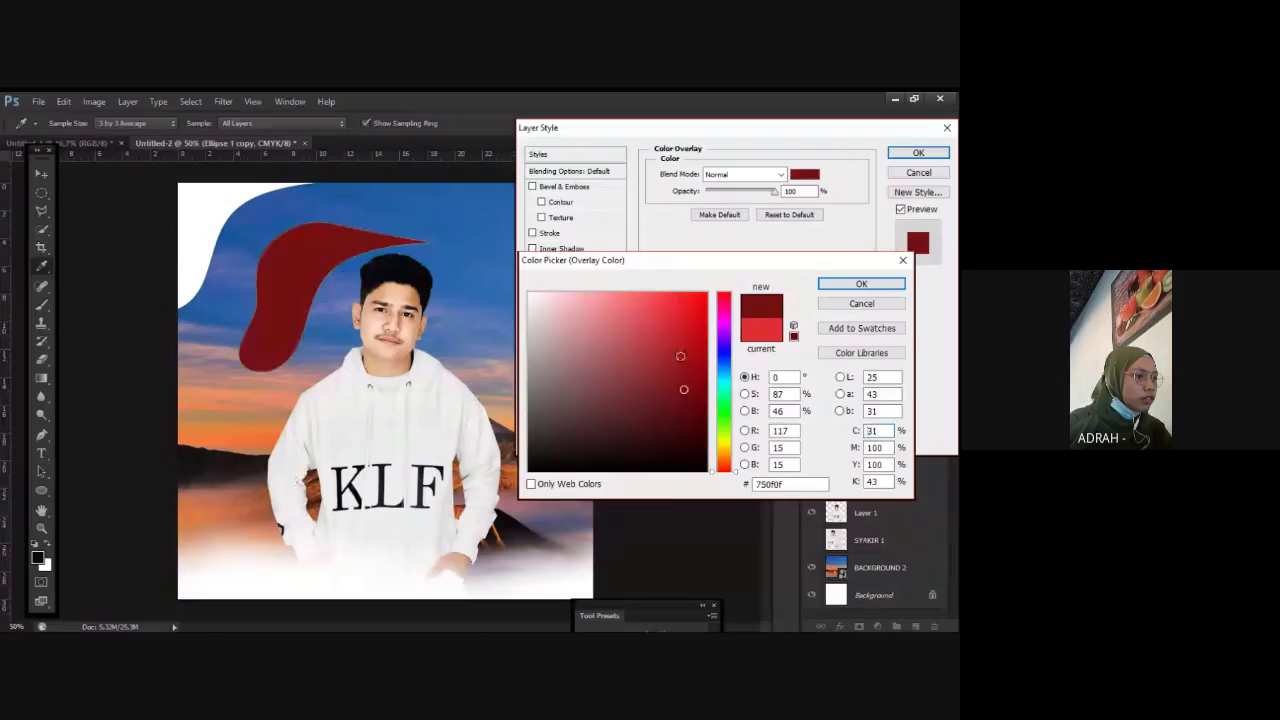
click(424, 210)
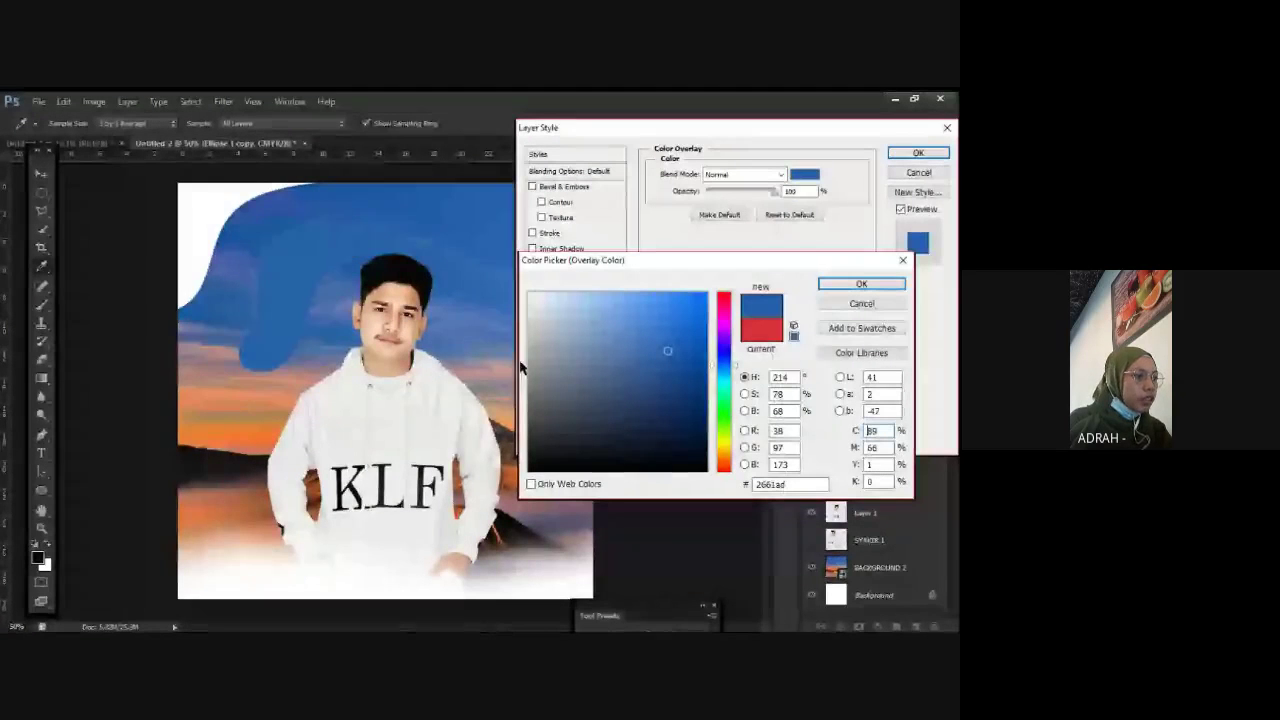
click(357, 362)
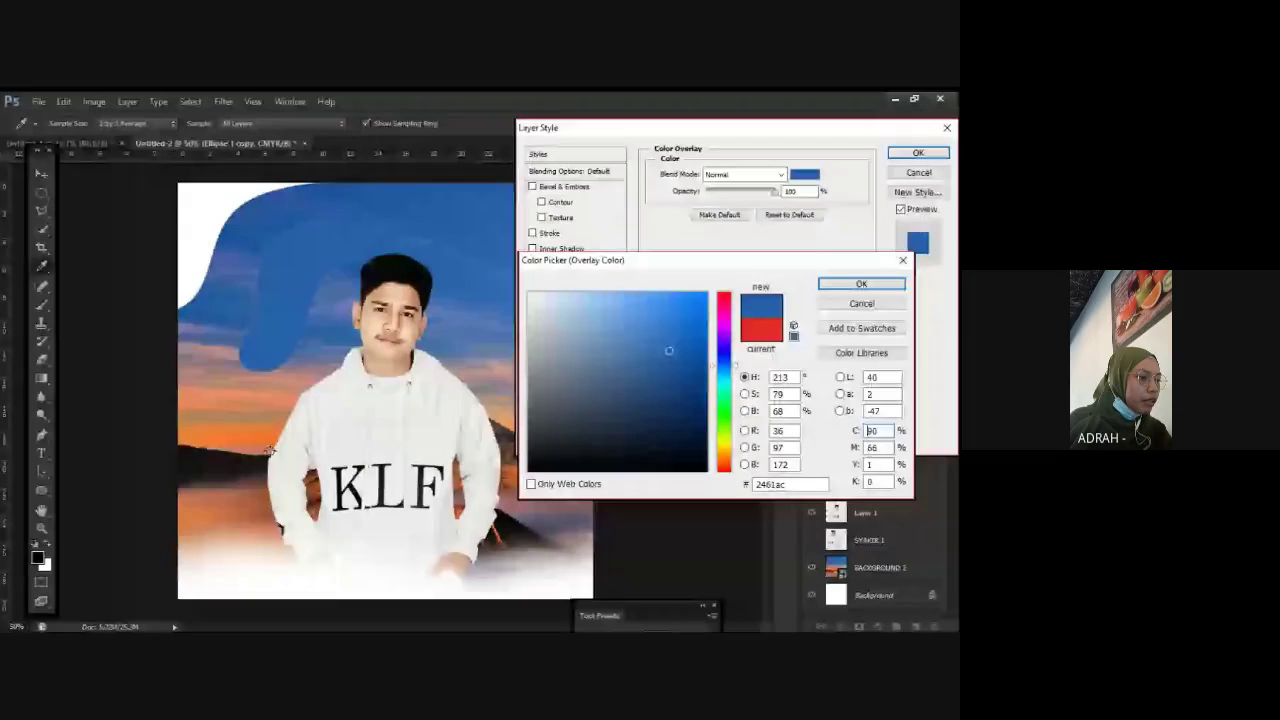
click(217, 464)
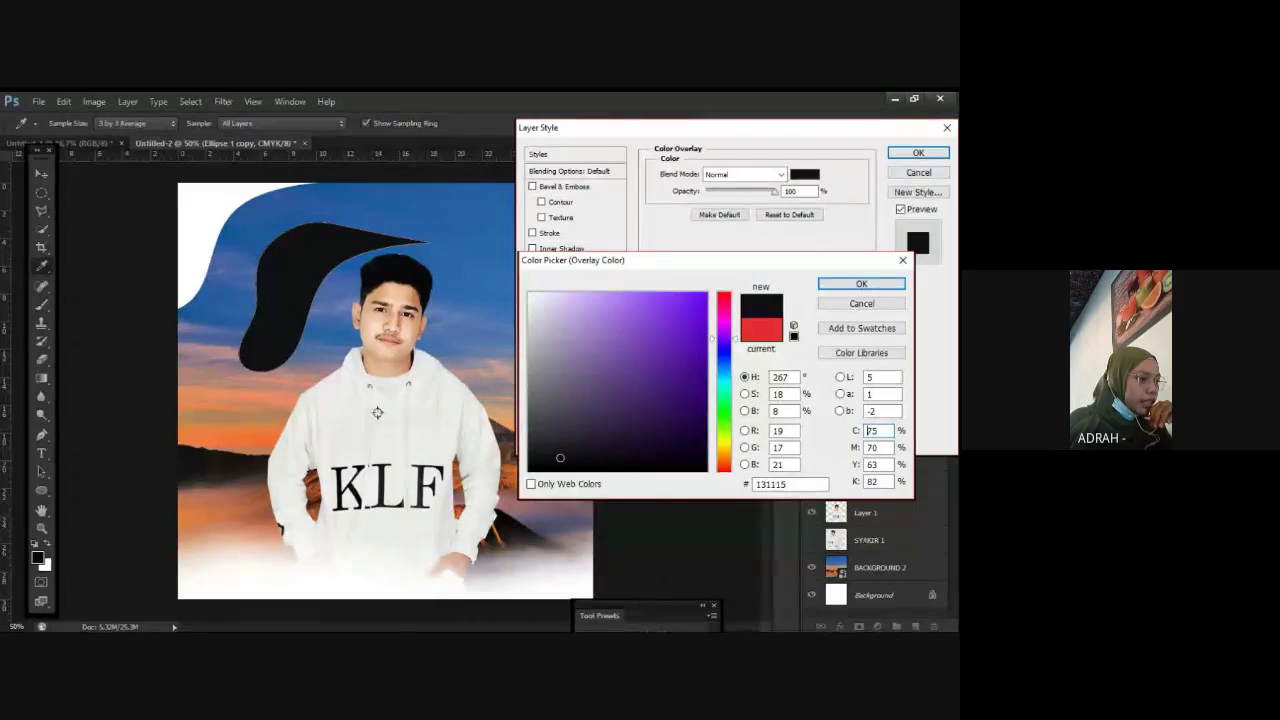
Step: Set the overlay color to orange f47532 sampled from the sunset, and apply the layer style
click(240, 447)
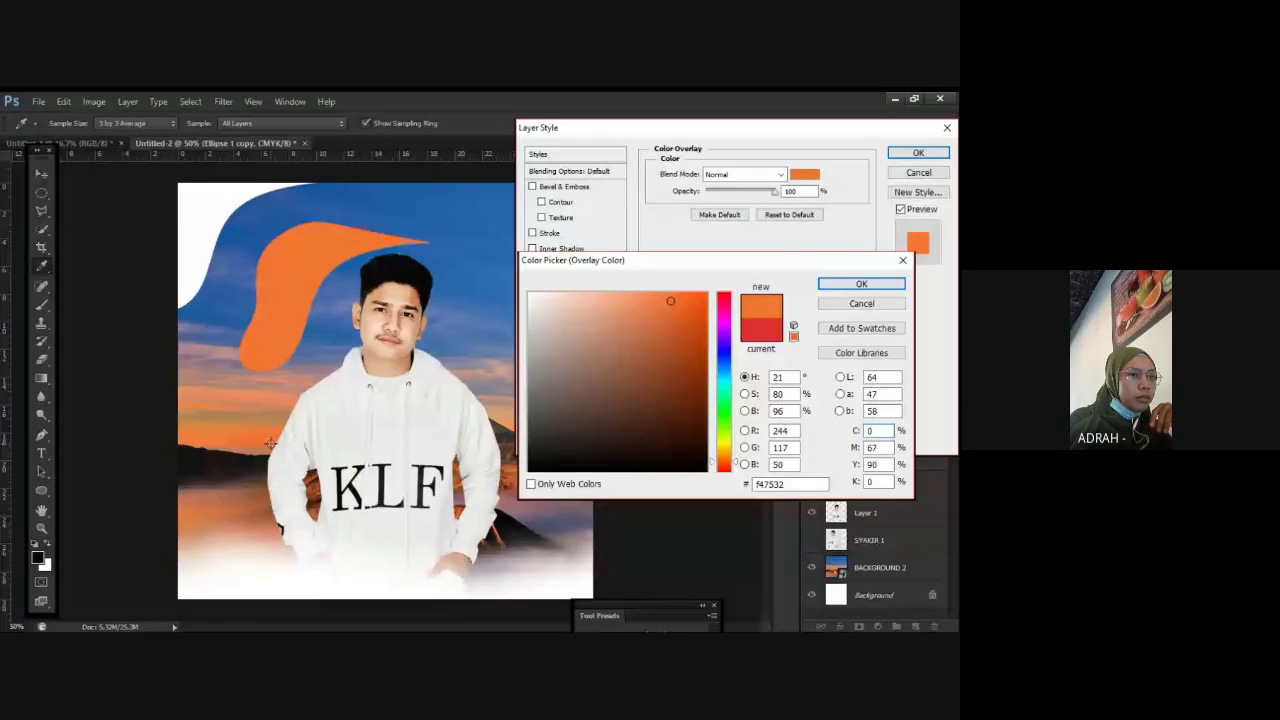
click(861, 284)
drag(813, 134, 691, 134)
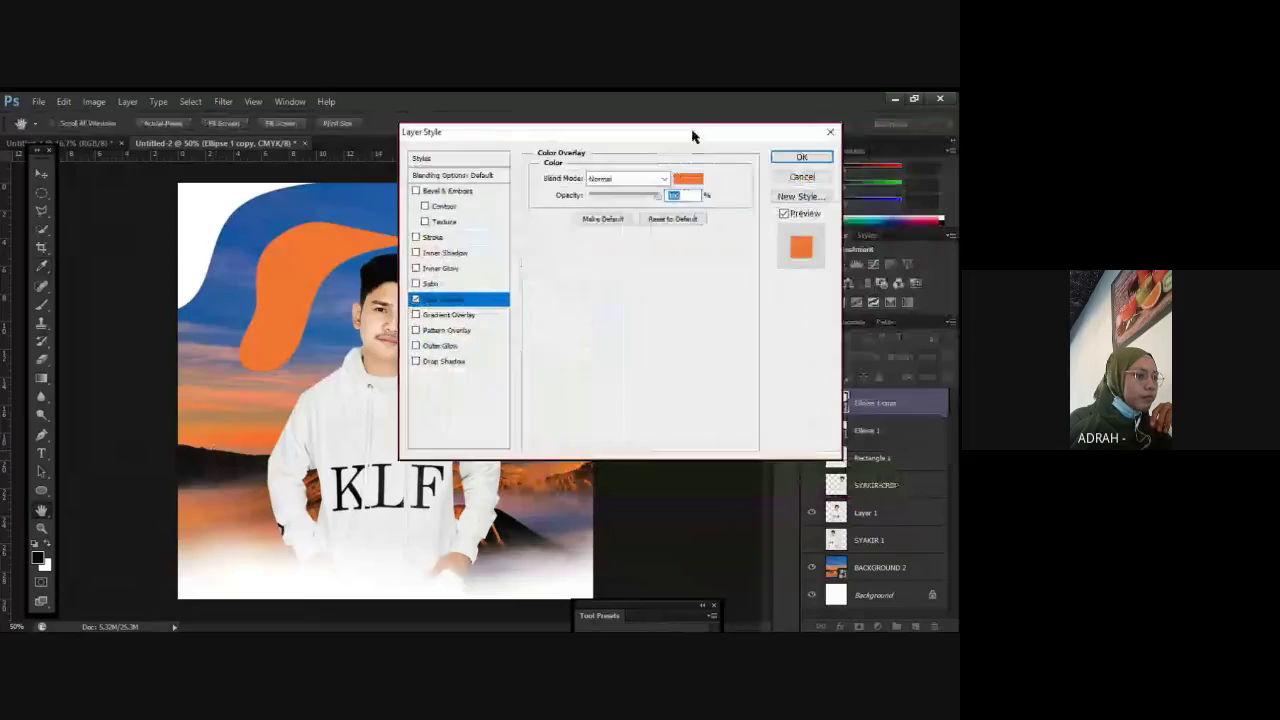
click(796, 154)
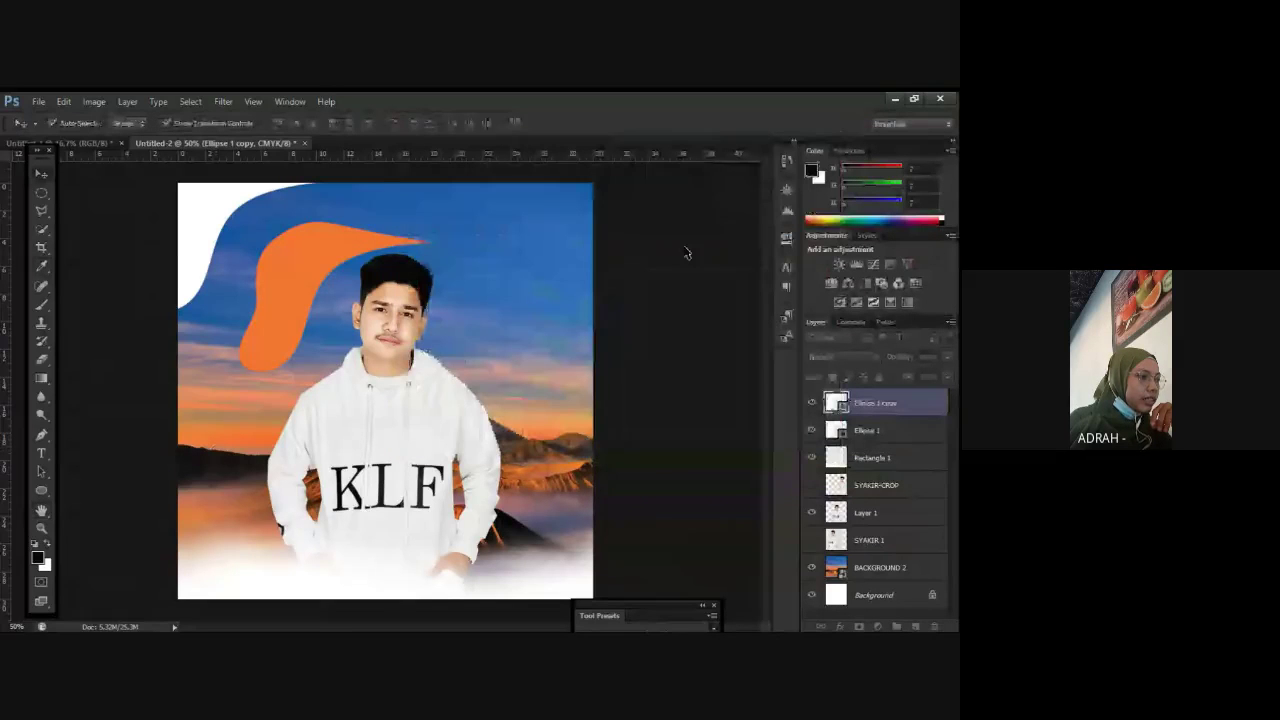
Step: Move the orange copy onto the canvas's upper-left corner and place its layer beneath the white shape, offset to leave an orange edge
drag(310, 290, 240, 220)
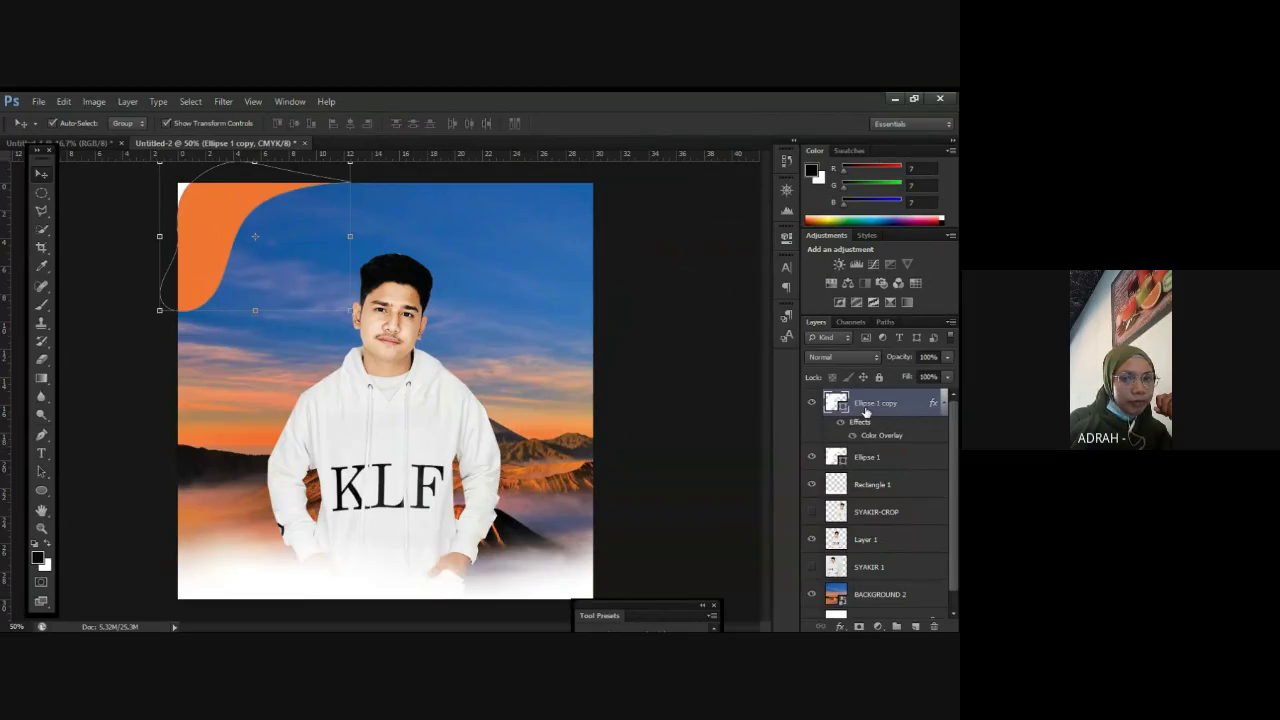
drag(866, 410, 866, 563)
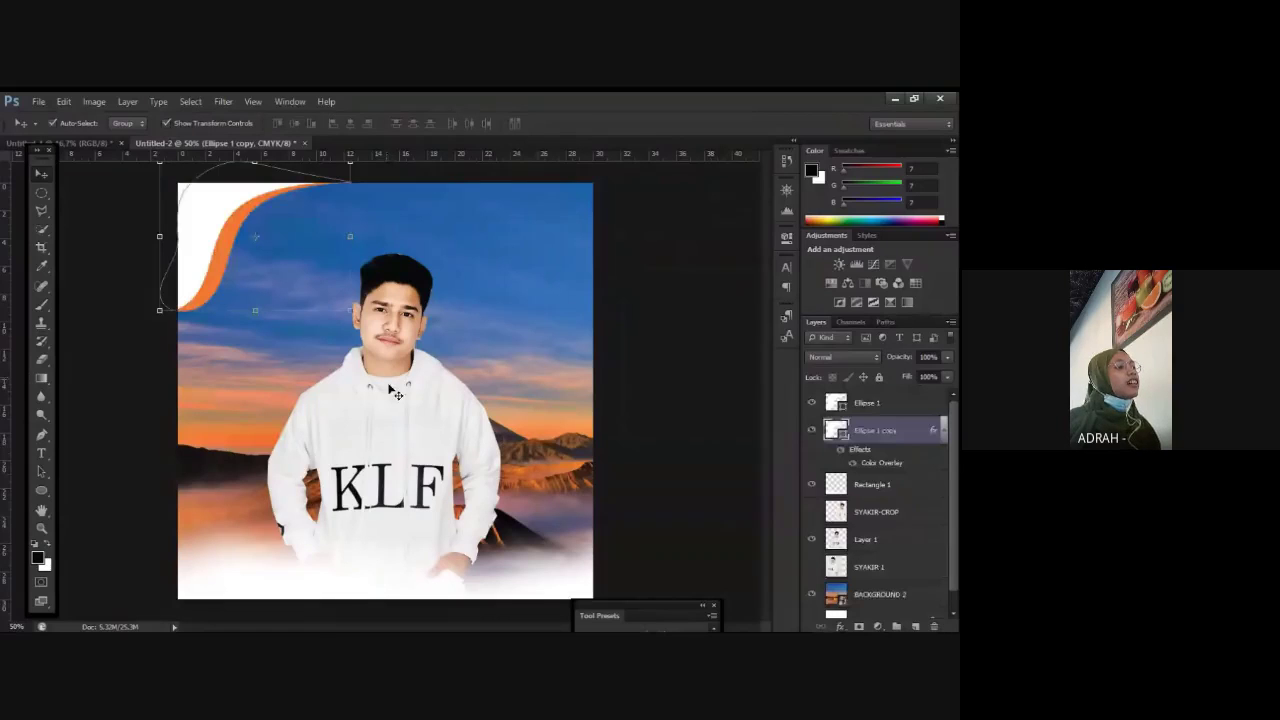
drag(270, 295, 222, 295)
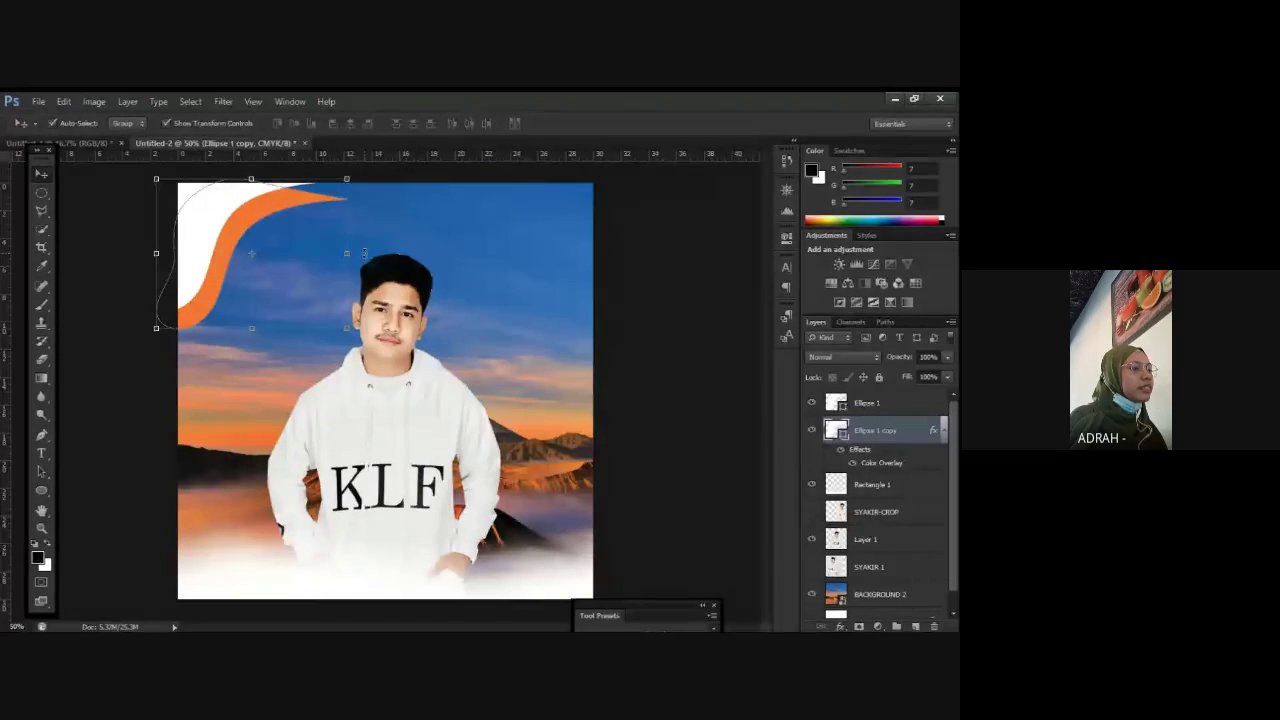
Step: Rotate the orange shape counterclockwise, apply the transformation, and shift the shape closer behind the white corner
mouse_move(350, 253)
mouse_down()
mouse_move(357, 212)
mouse_move(358, 234)
mouse_up()
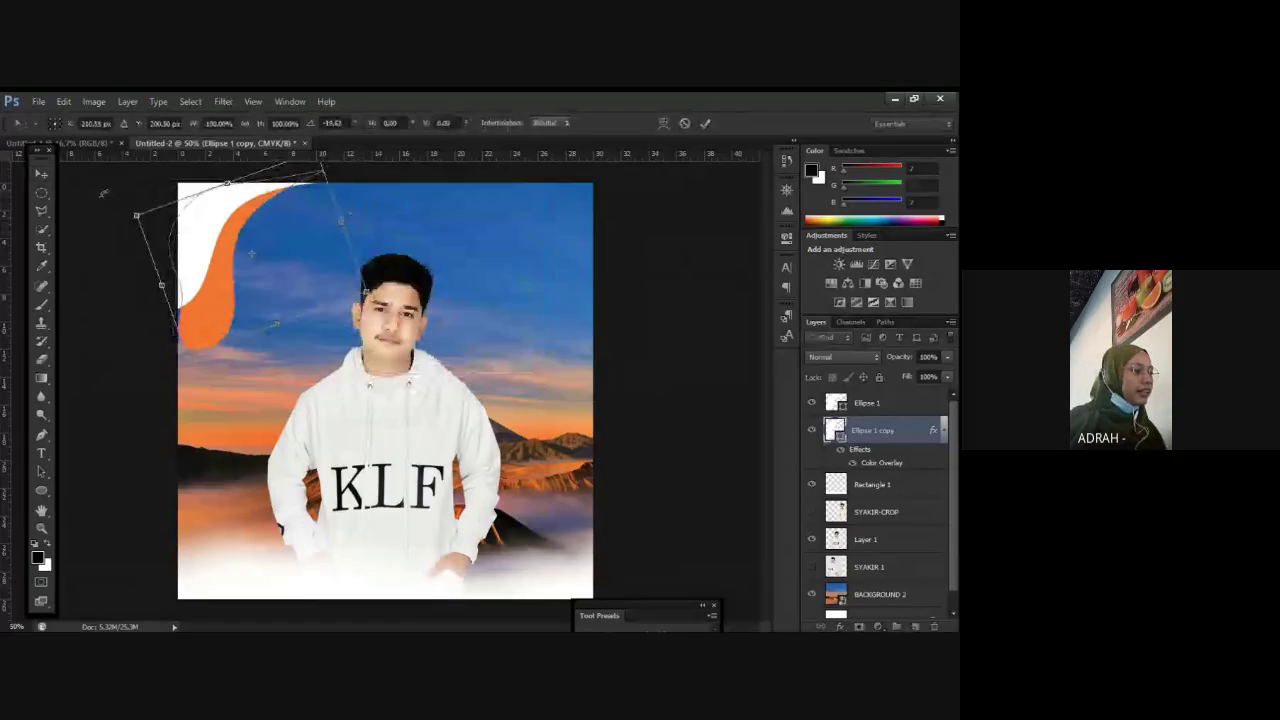
key(Return)
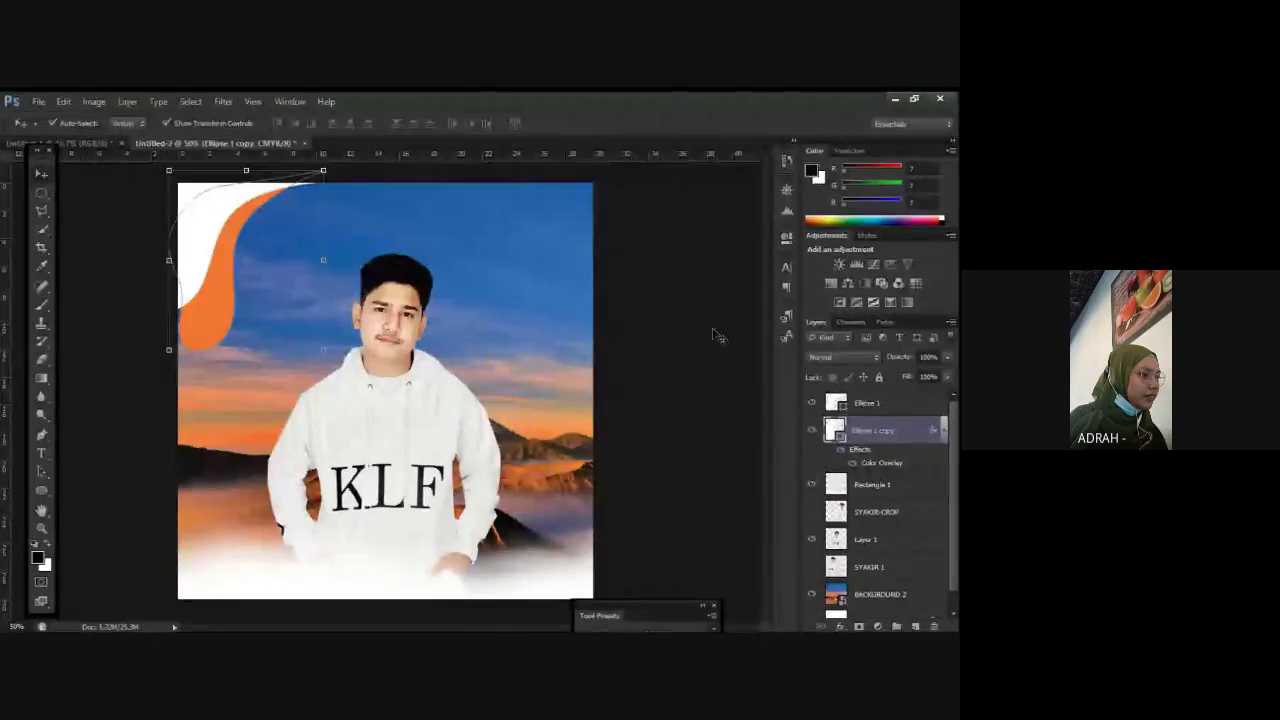
drag(191, 329, 180, 328)
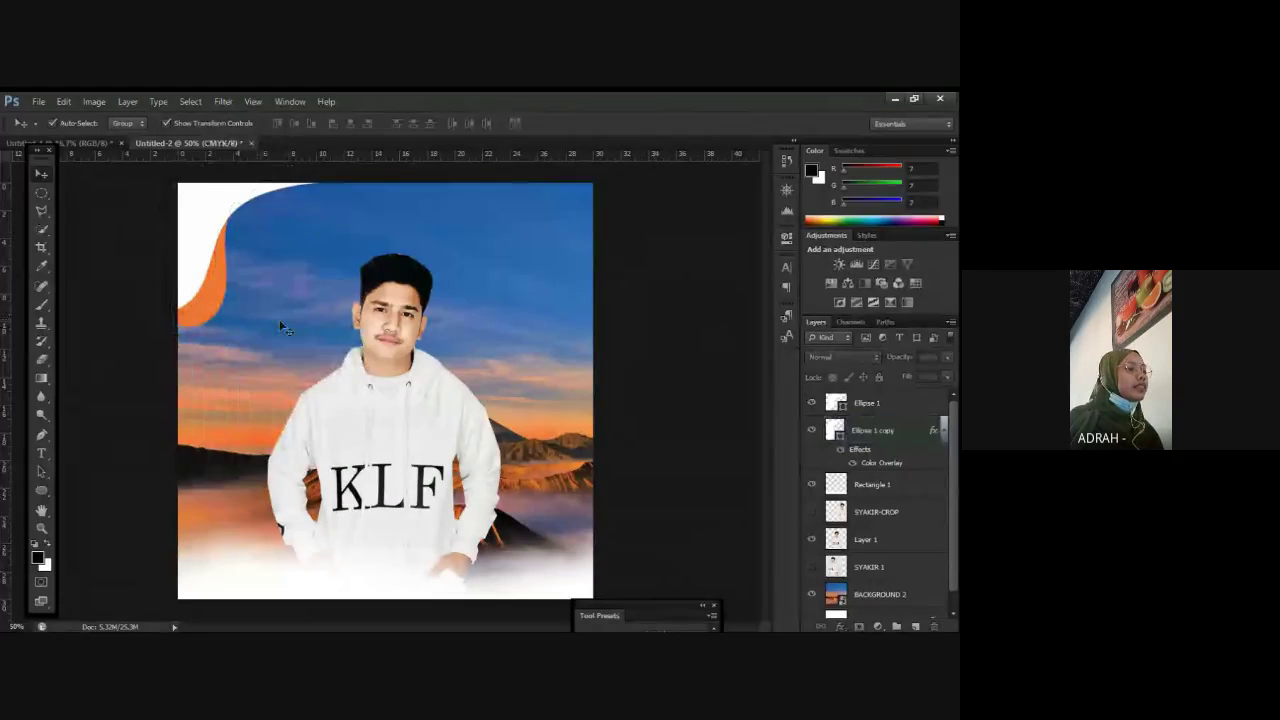
Step: Rotate the orange shape clockwise by about 11°, apply the transformation, and shift it to leave a thin orange edge along the white curve
click(206, 303)
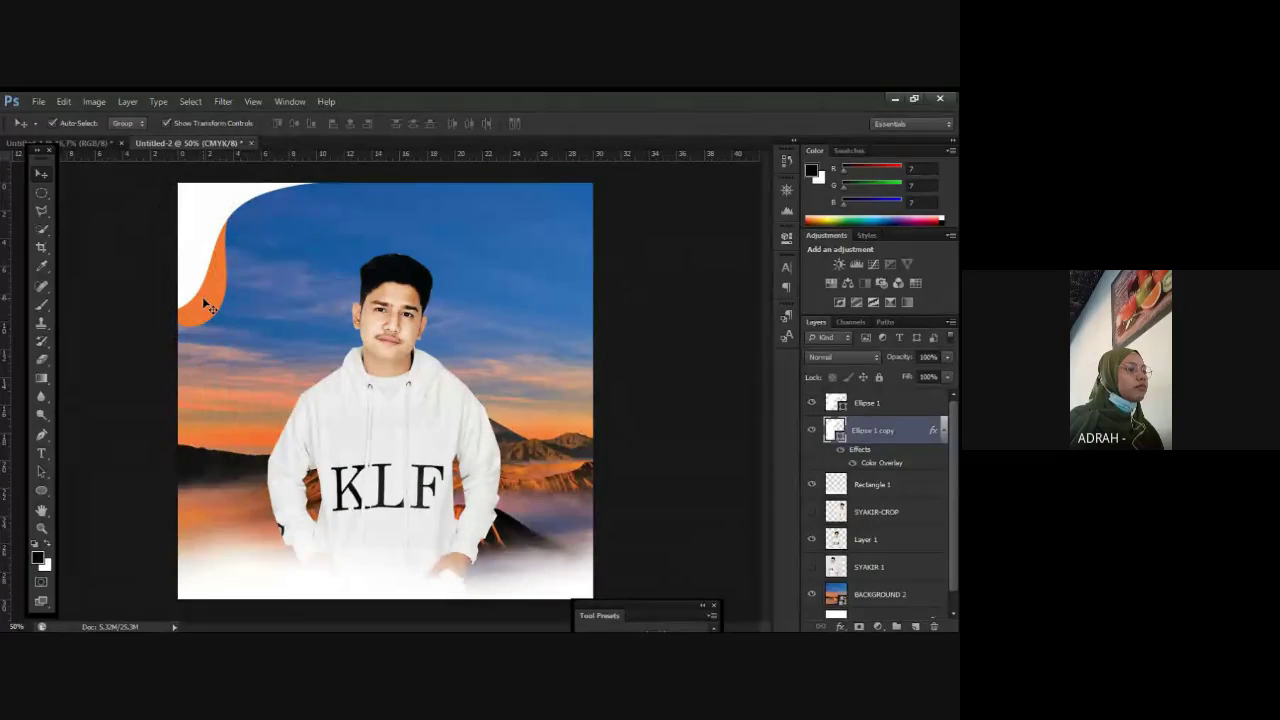
key(ctrl+t)
drag(340, 227, 340, 247)
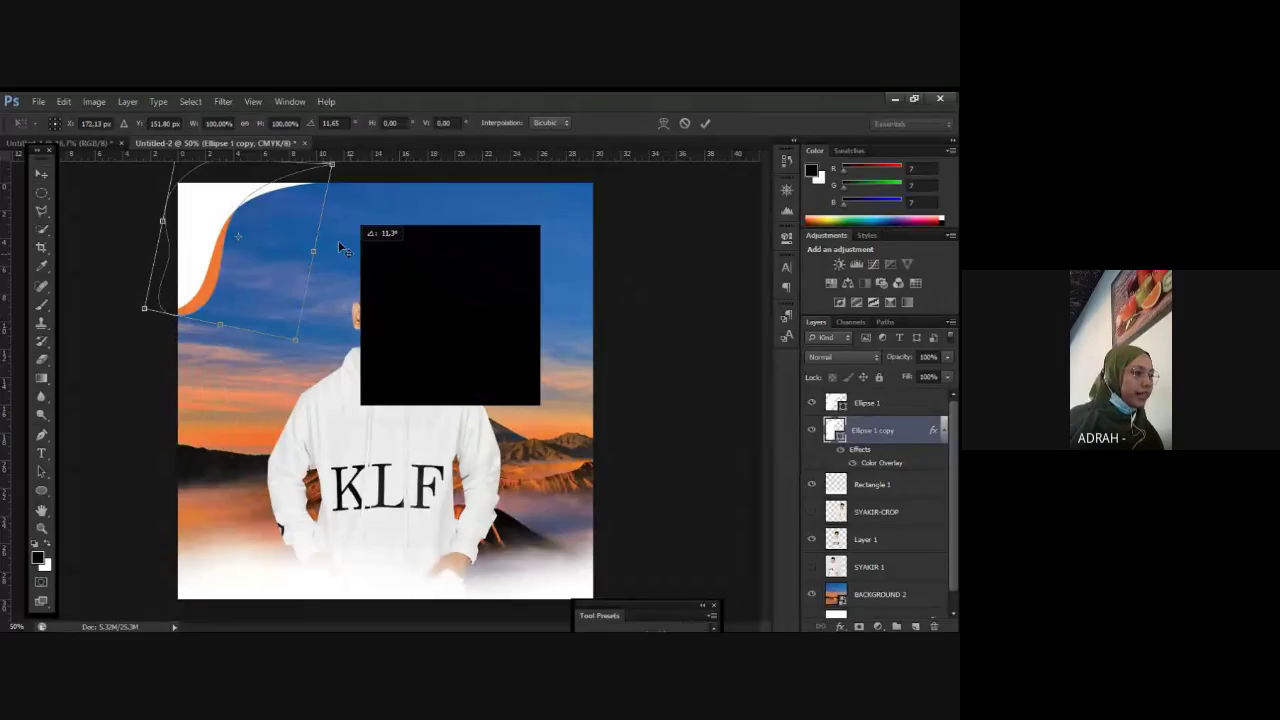
drag(338, 247, 338, 244)
key(Return)
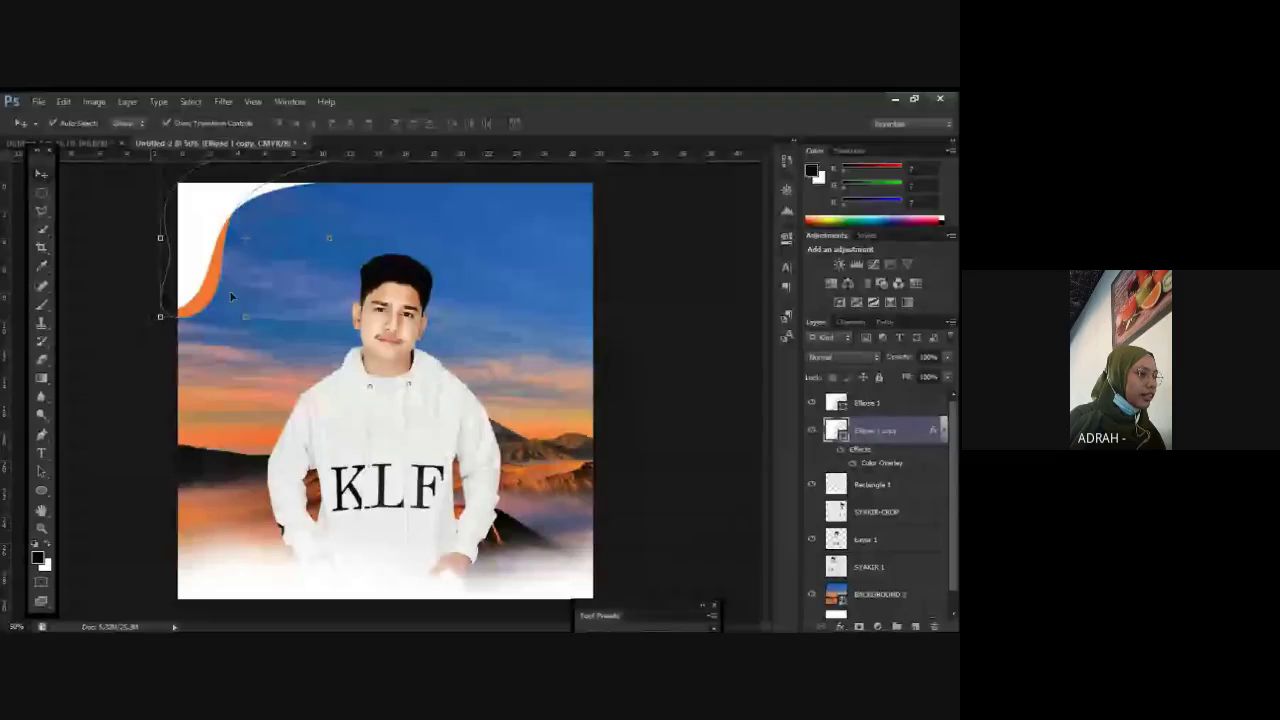
drag(230, 296, 204, 305)
click(686, 346)
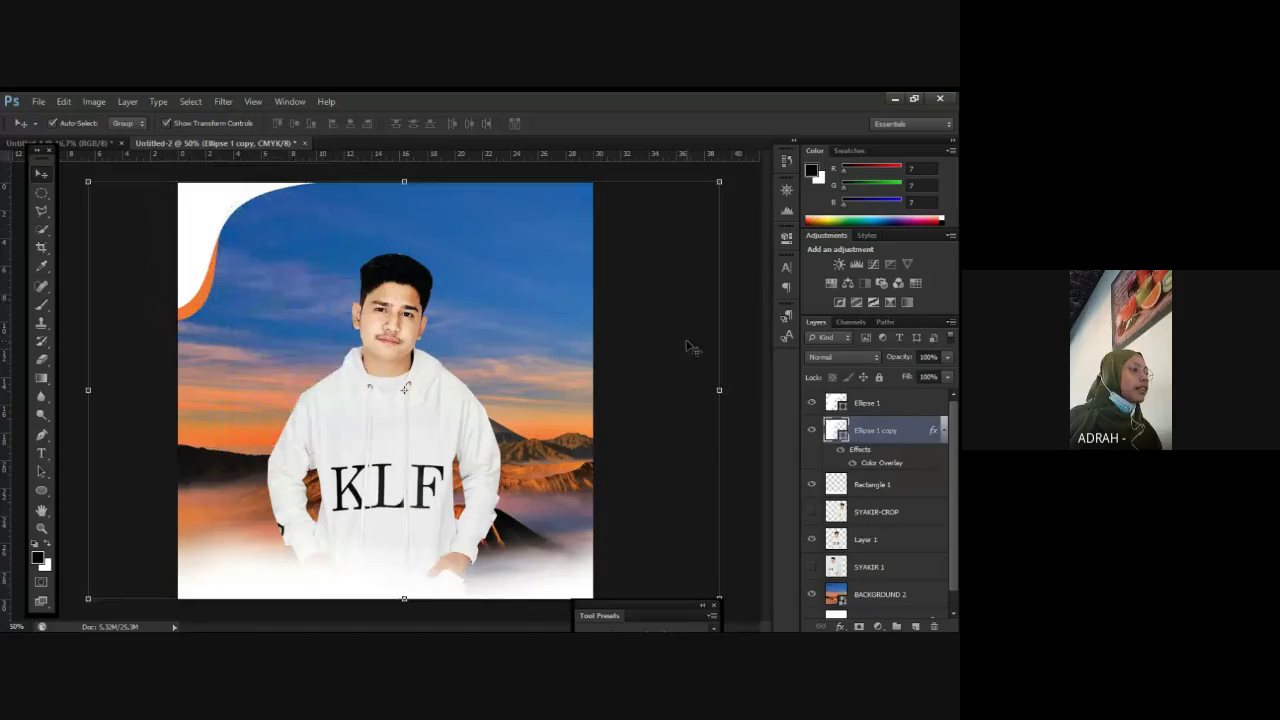
Step: Compare the corners with the reference poster, and duplicate the white shape onto the canvas's upper-right corner
click(85, 148)
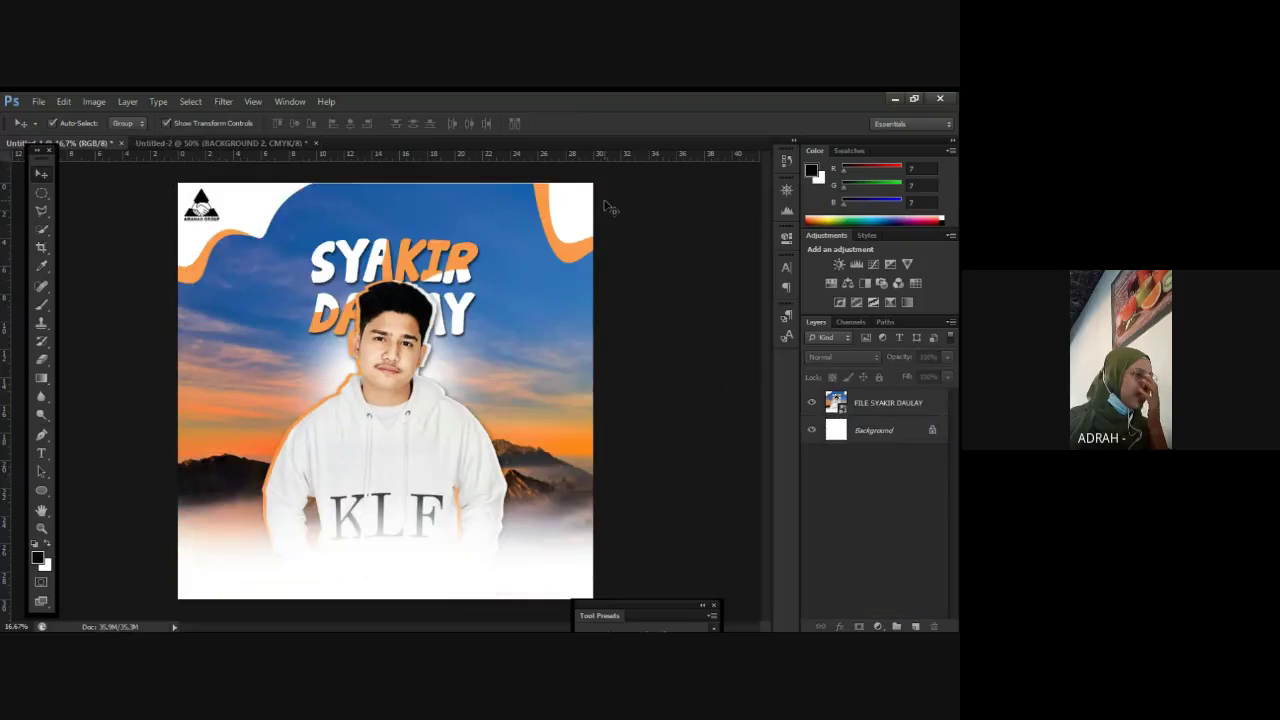
click(257, 145)
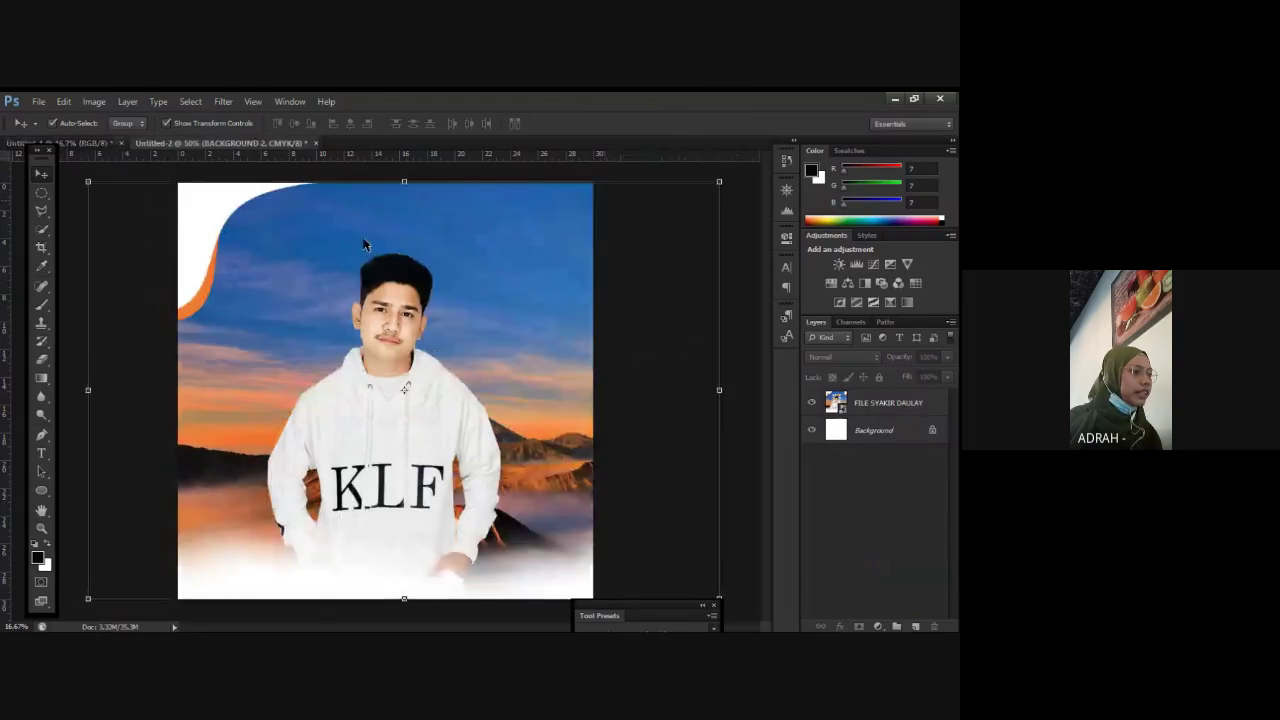
click(174, 238)
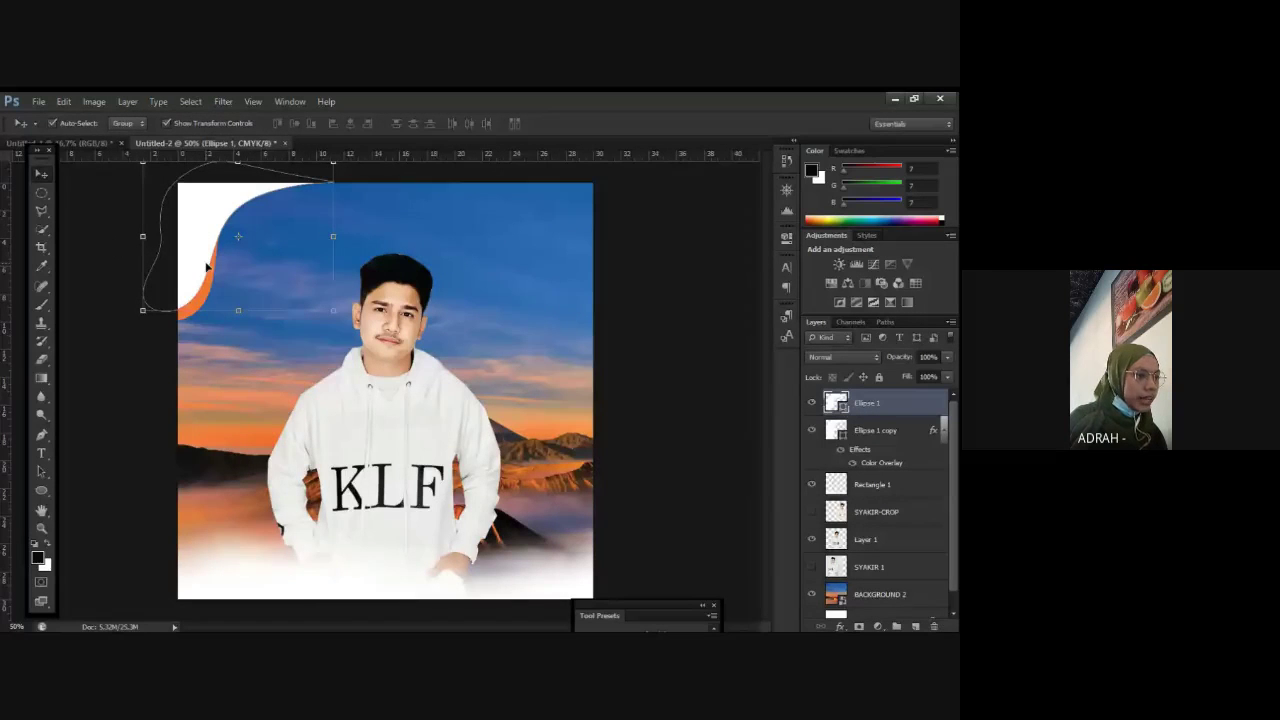
drag(207, 268, 580, 180)
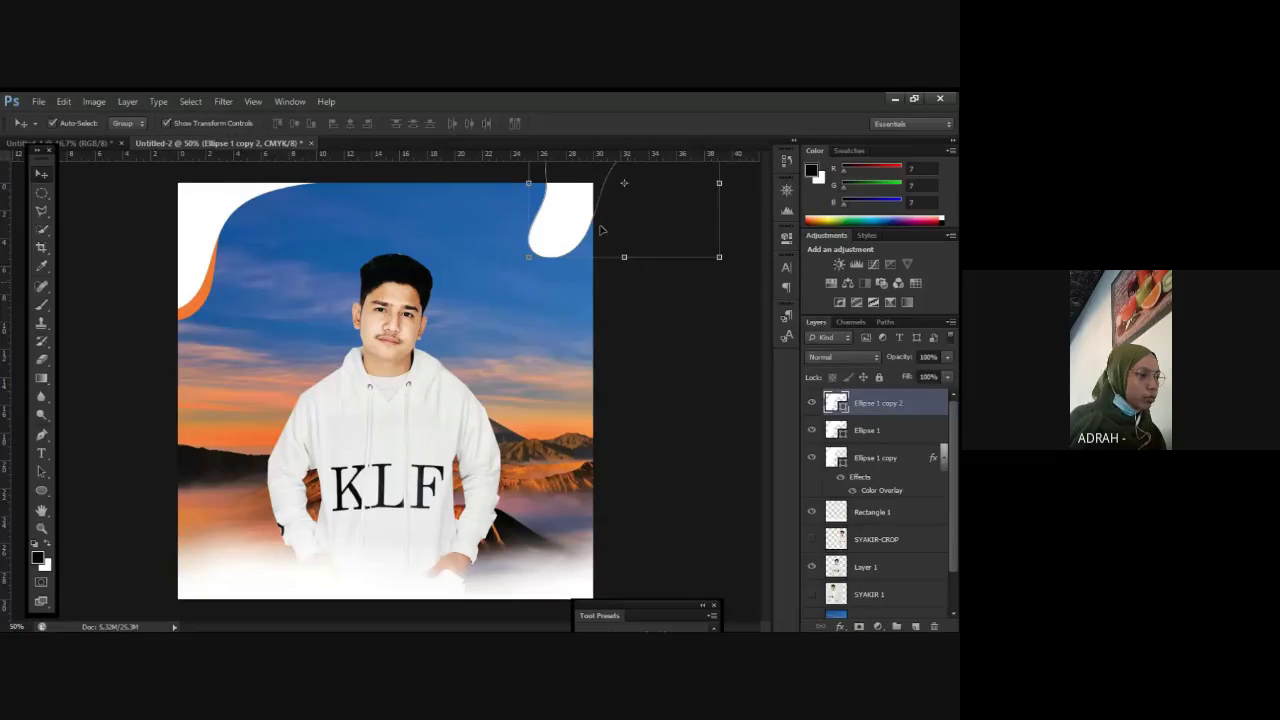
Step: Duplicate the orange shape behind the upper-right white shape, rotate it clockwise by about 17.6°, apply, and offset it to leave a thin edge
drag(190, 314, 563, 272)
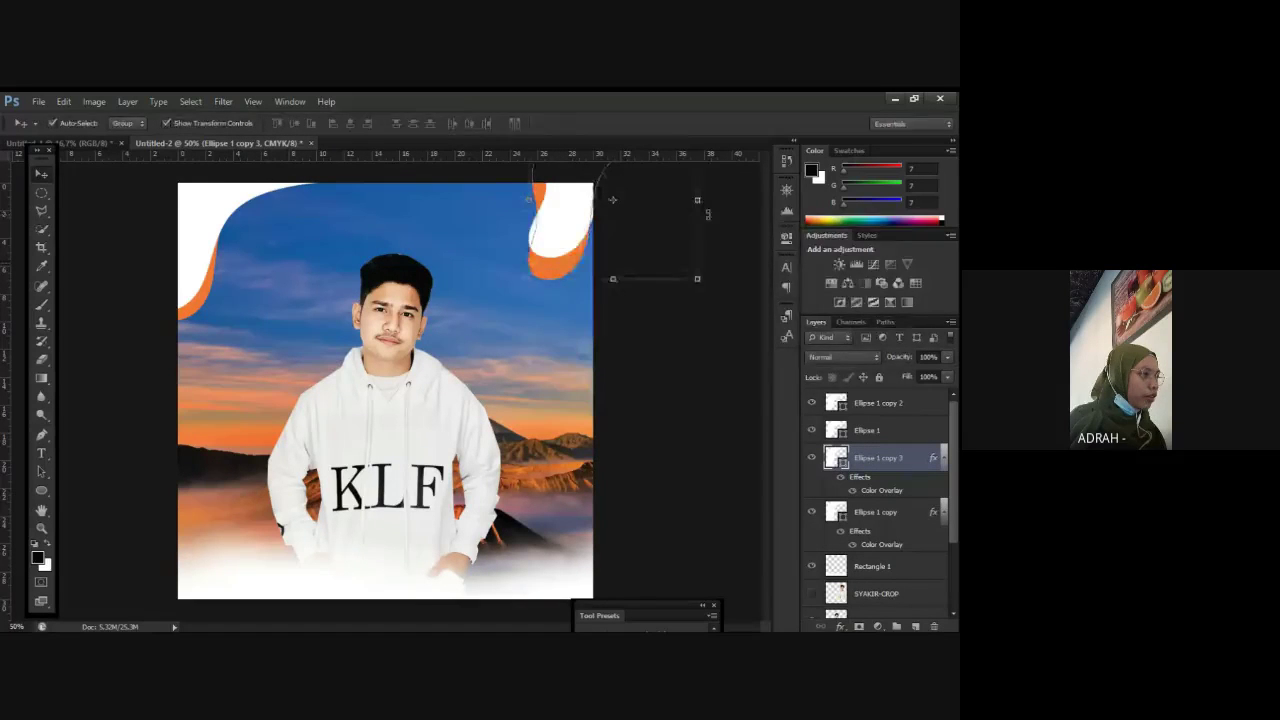
drag(712, 205, 700, 240)
click(197, 212)
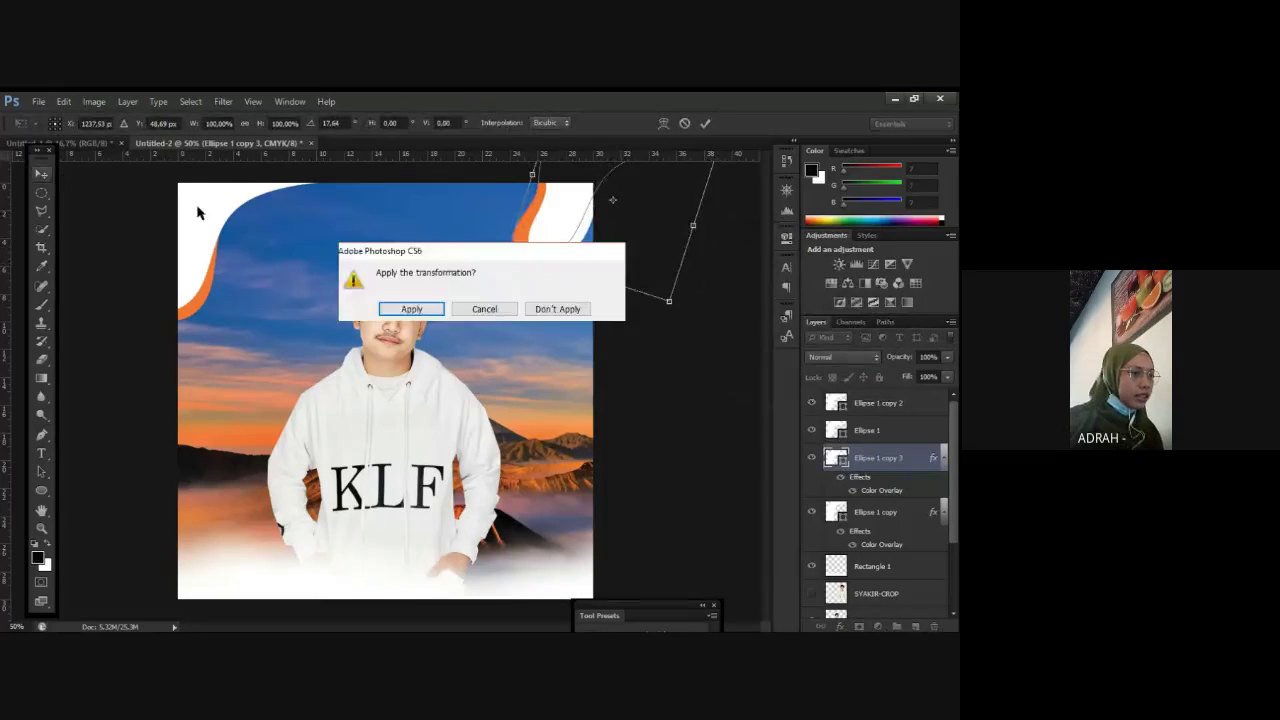
key(Return)
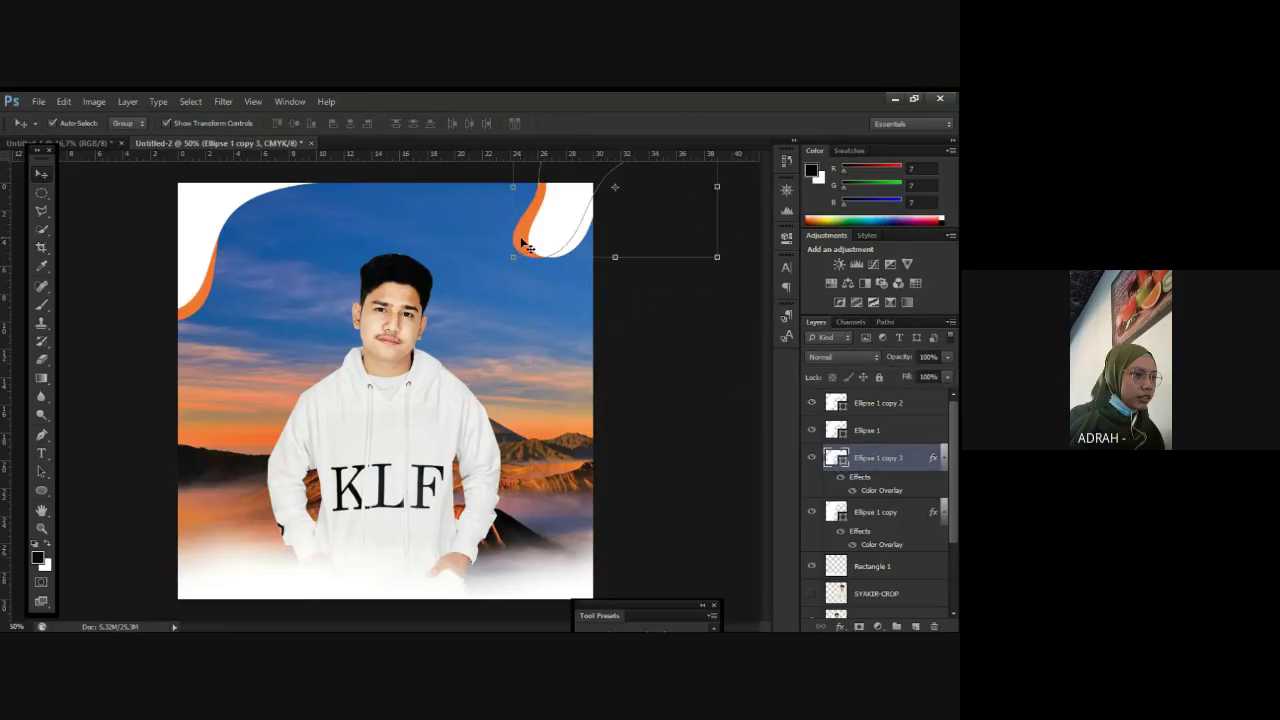
drag(525, 246, 522, 233)
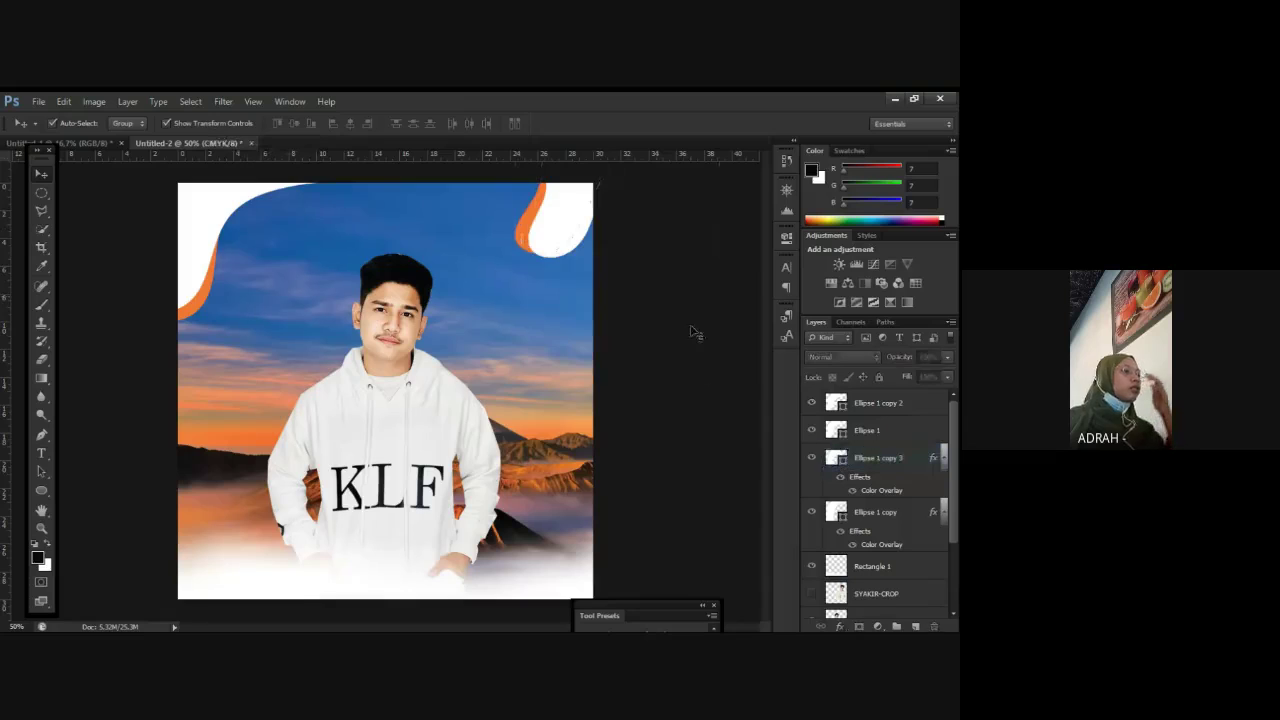
Step: Compare the corners with the reference poster, and add the two-line title text "SYAKIR DAULAY" above the figure's head
click(90, 144)
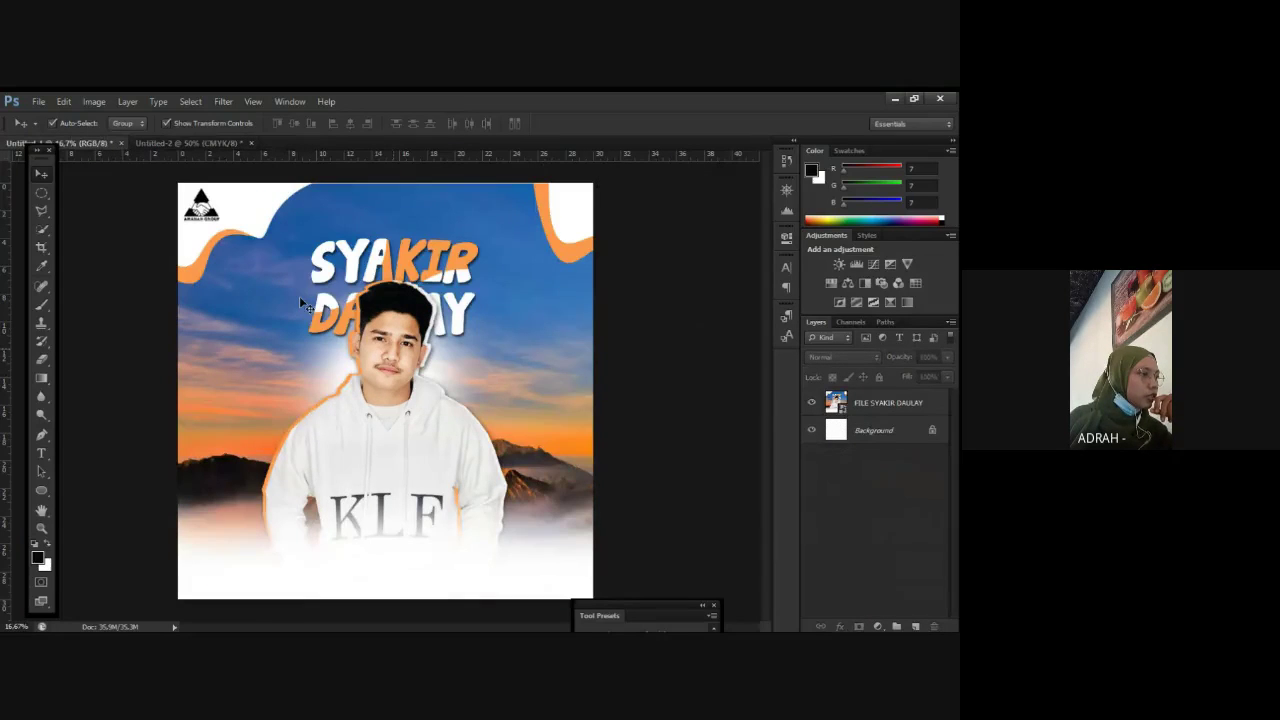
click(195, 144)
click(106, 145)
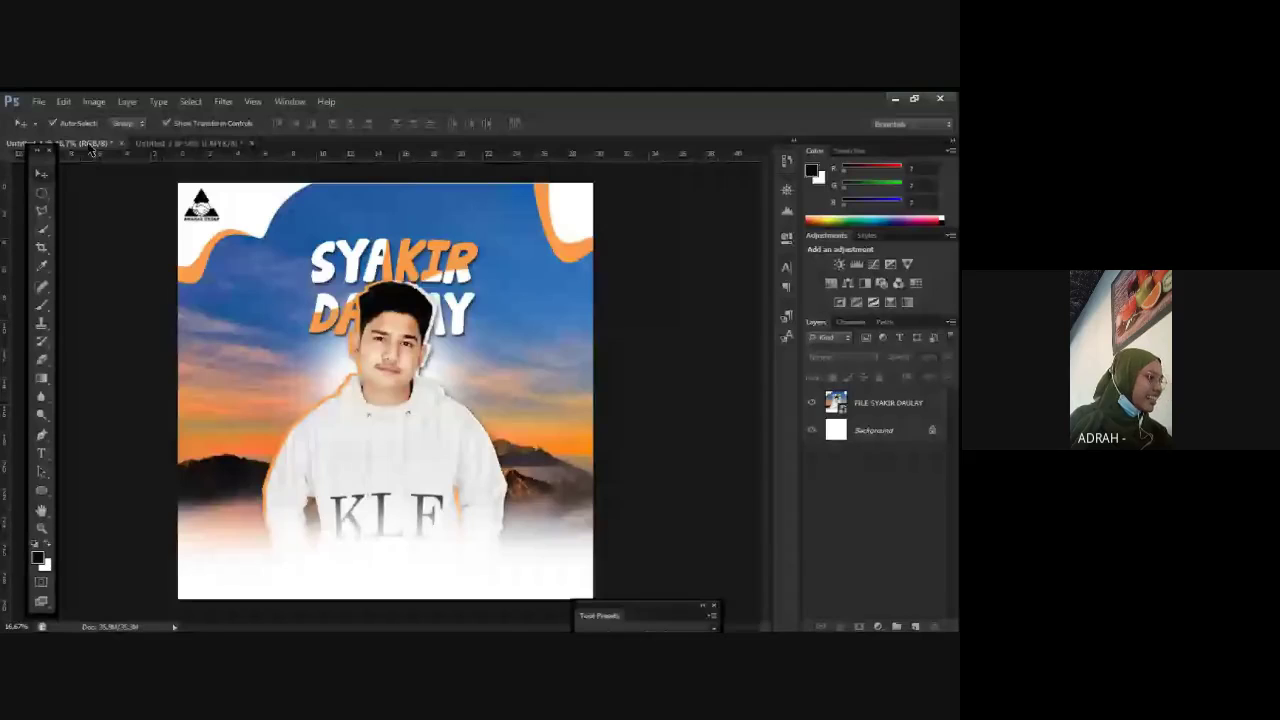
click(165, 145)
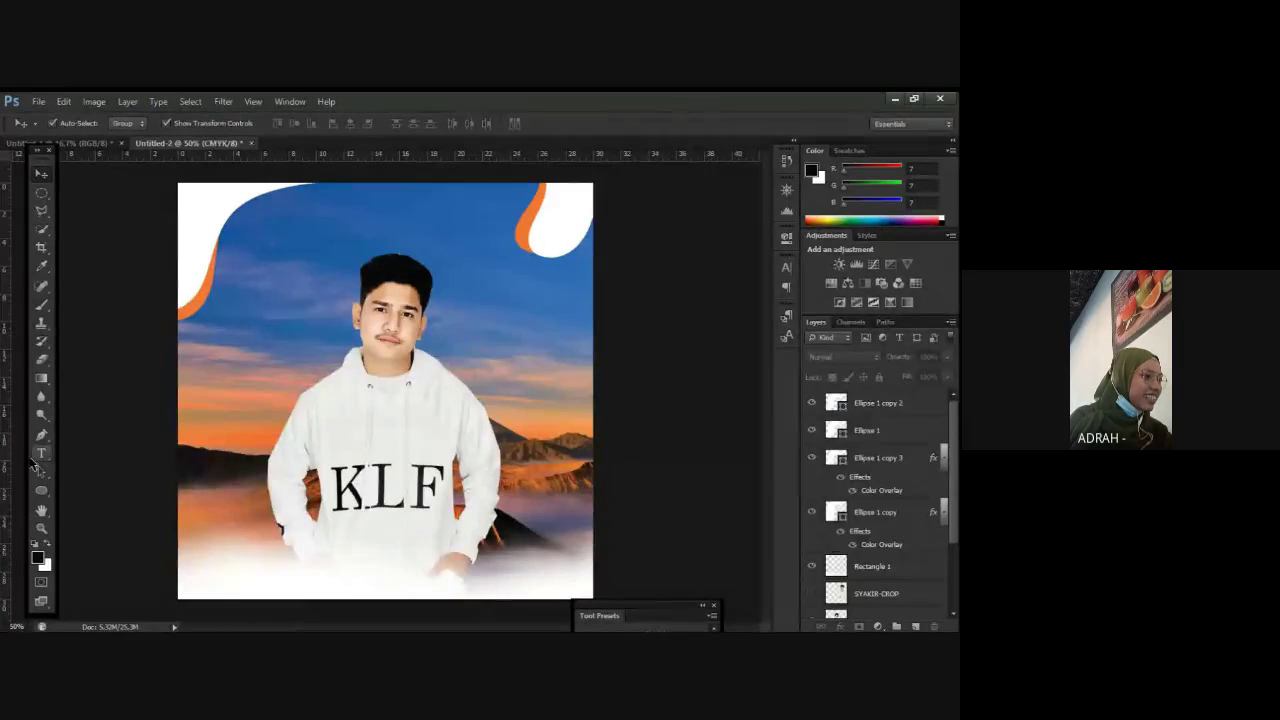
click(38, 456)
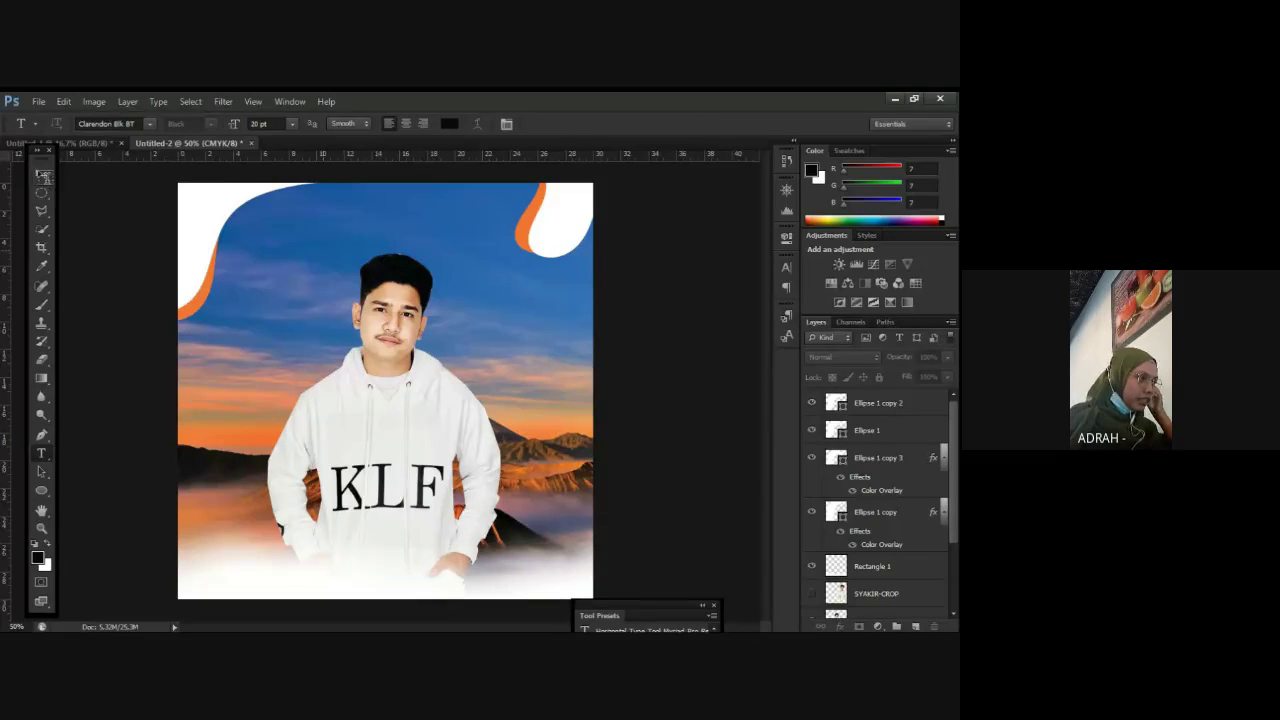
click(308, 266)
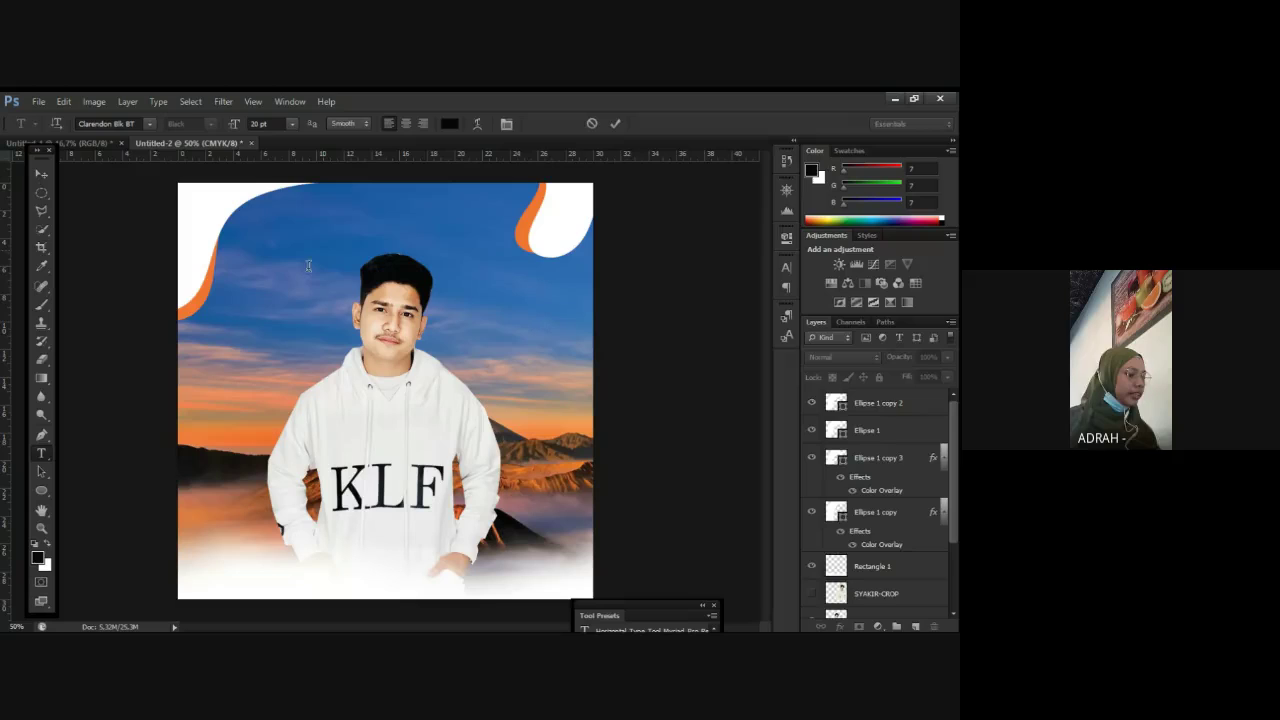
text(a)
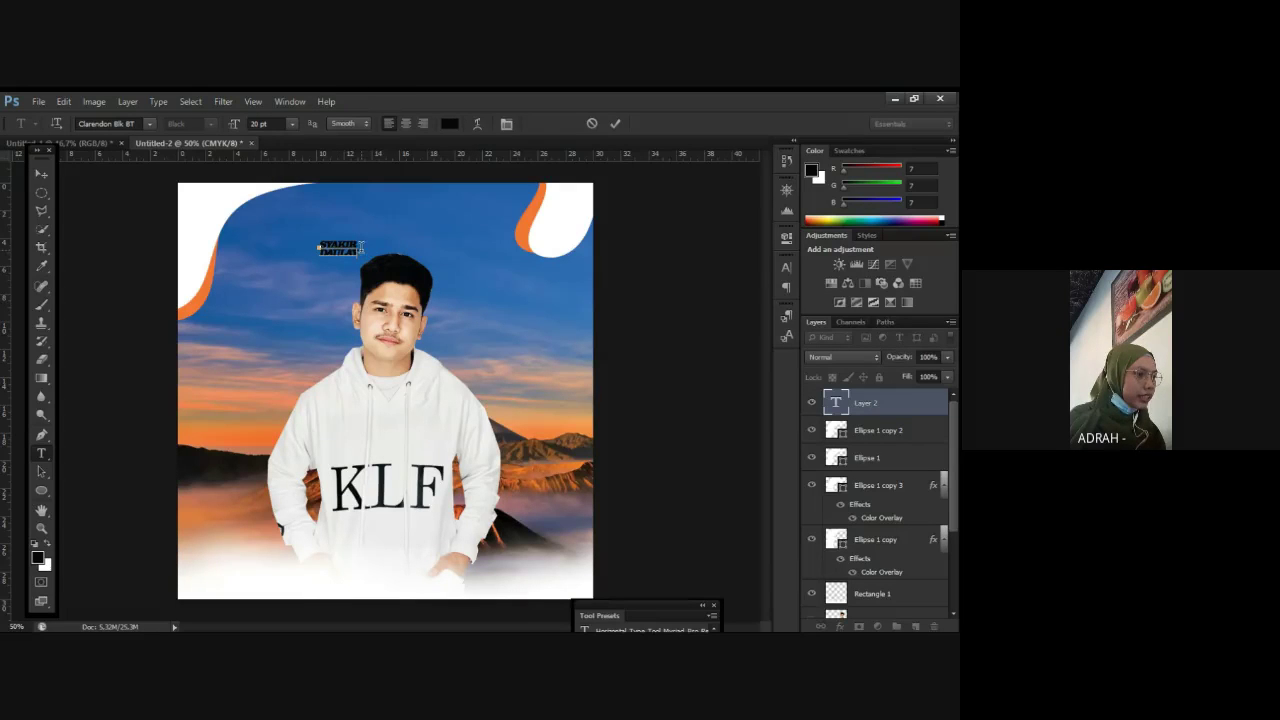
Step: Set the title's font size to 100 pt, commit the text, and shift it slightly toward the canvas's left side
key(ctrl+a)
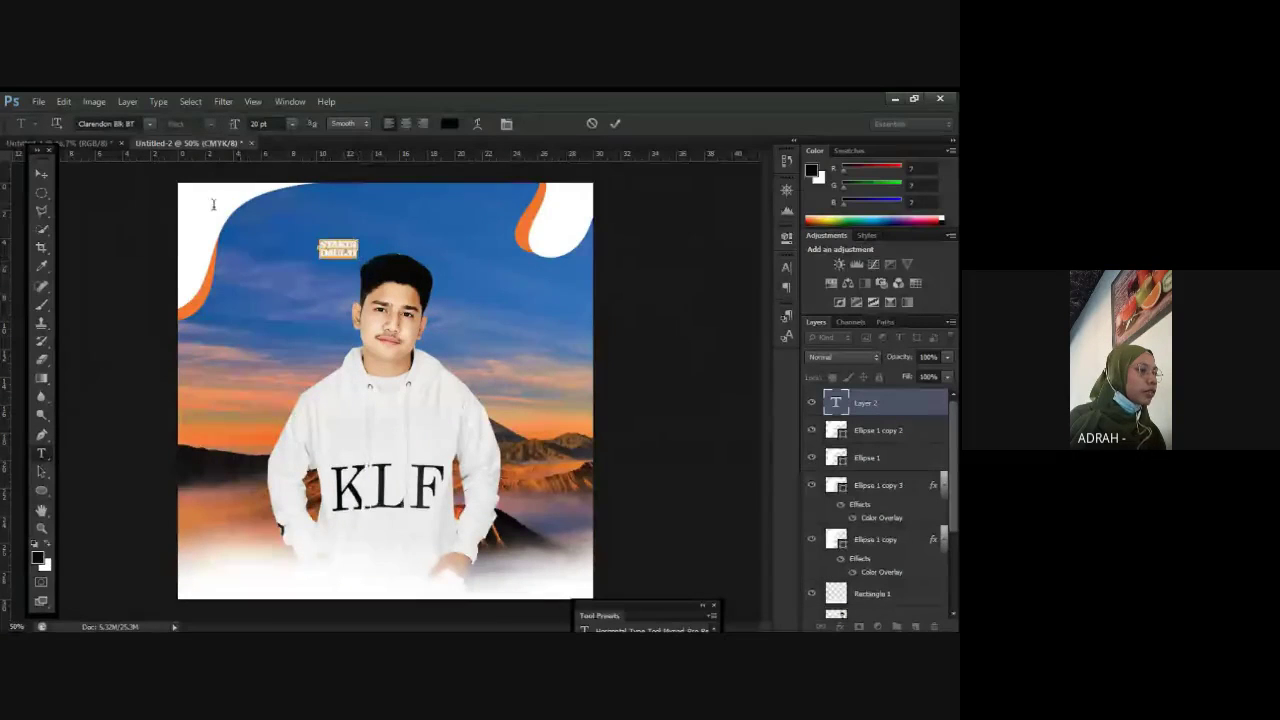
click(256, 123)
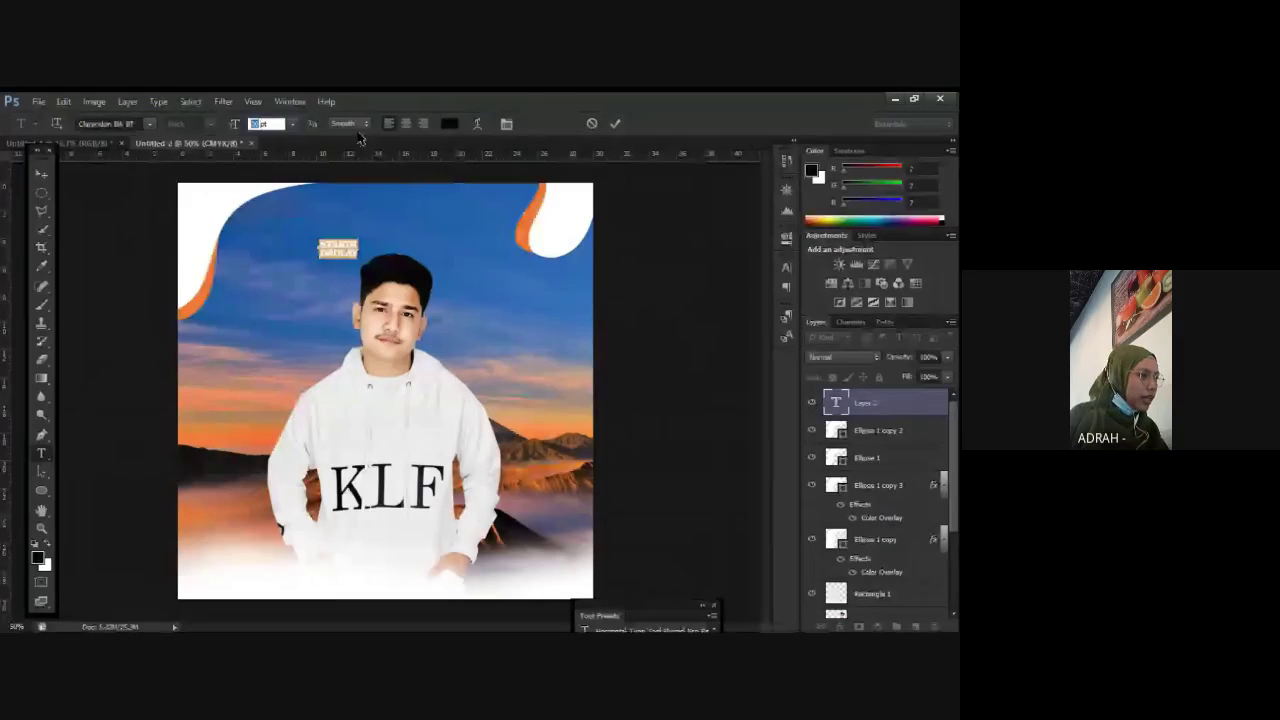
key(Up)
text(1)
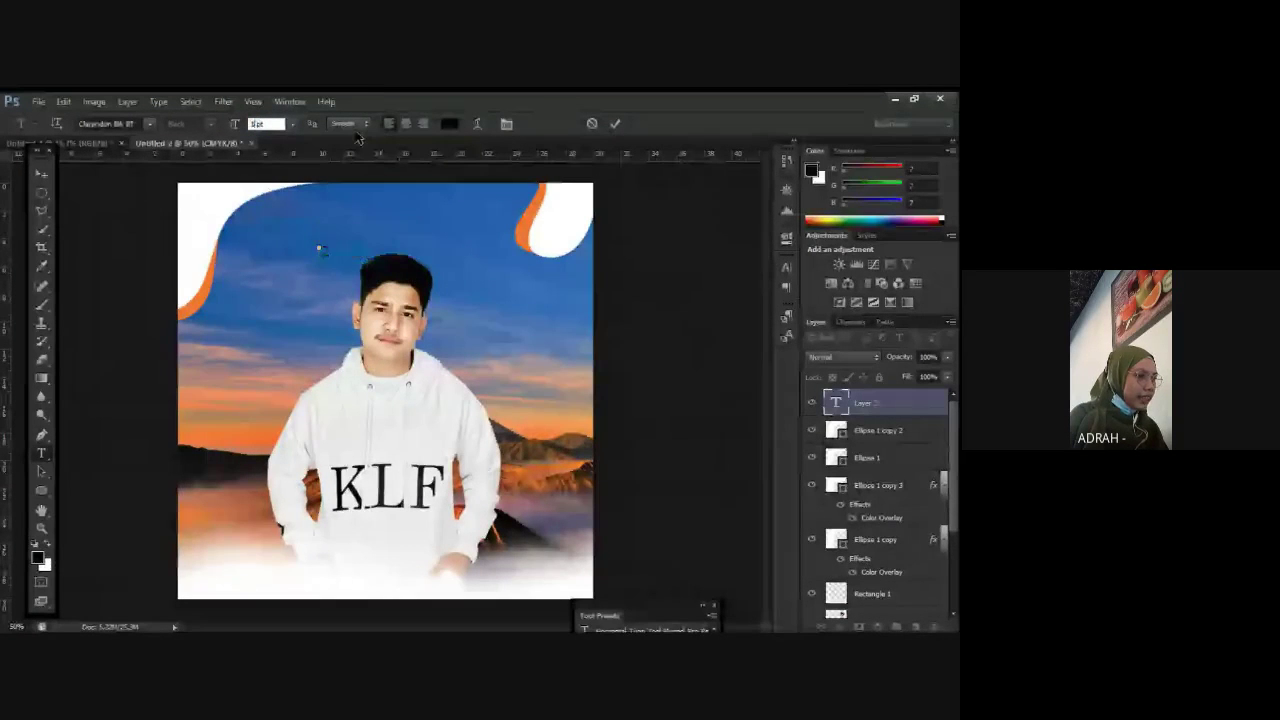
text(0)
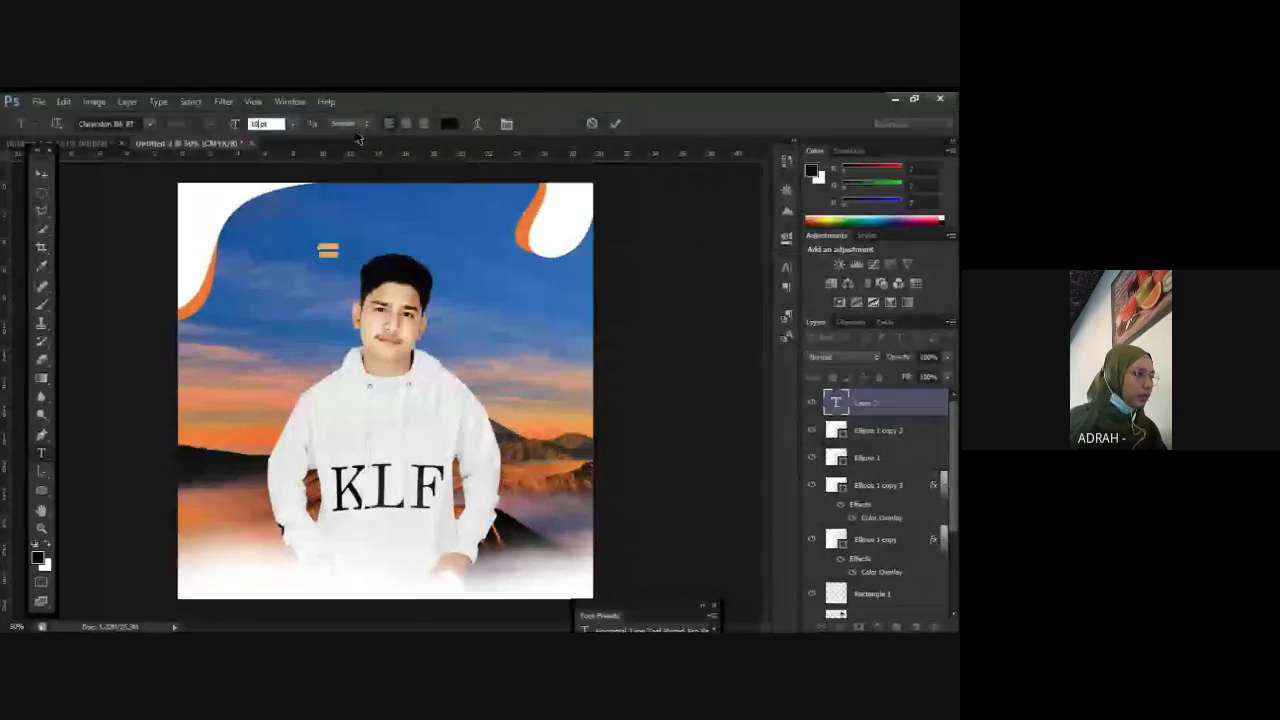
text(0)
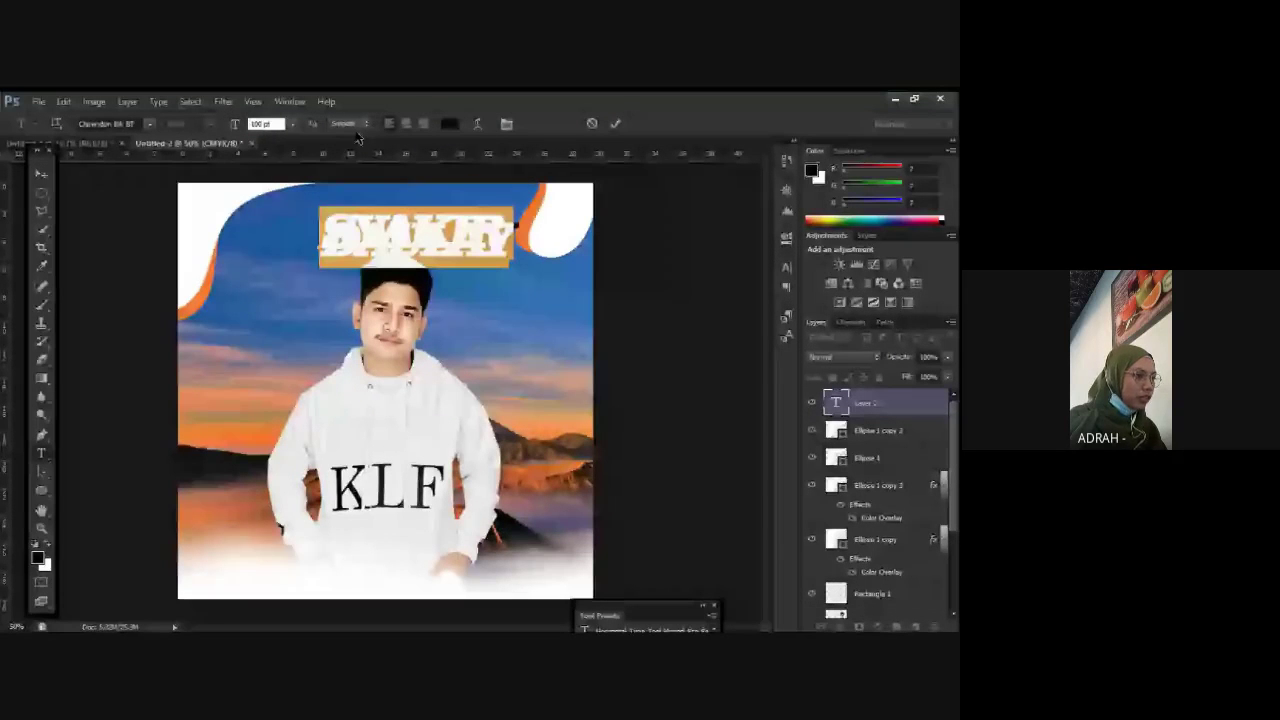
key(ctrl+Return)
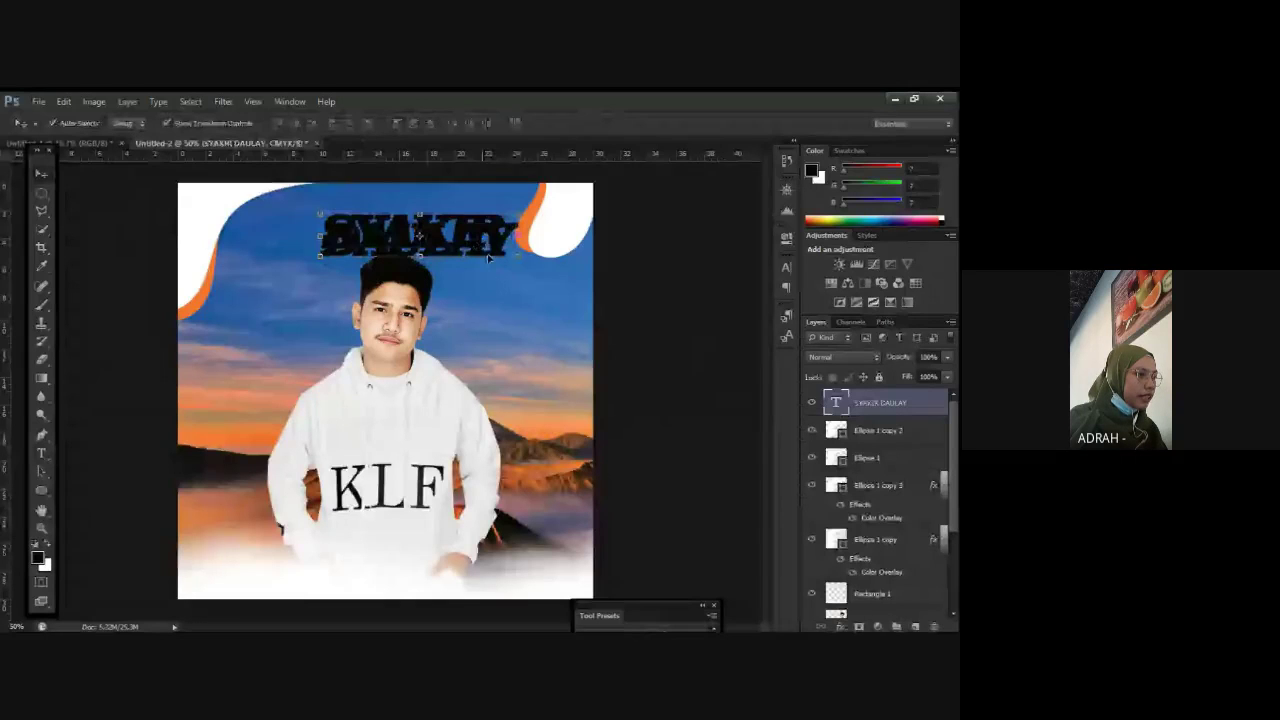
drag(489, 258, 421, 254)
Step: Select the title text and set its leading to 90 pt in the character settings, after trying 100 pt and 190 pt
double_click(421, 254)
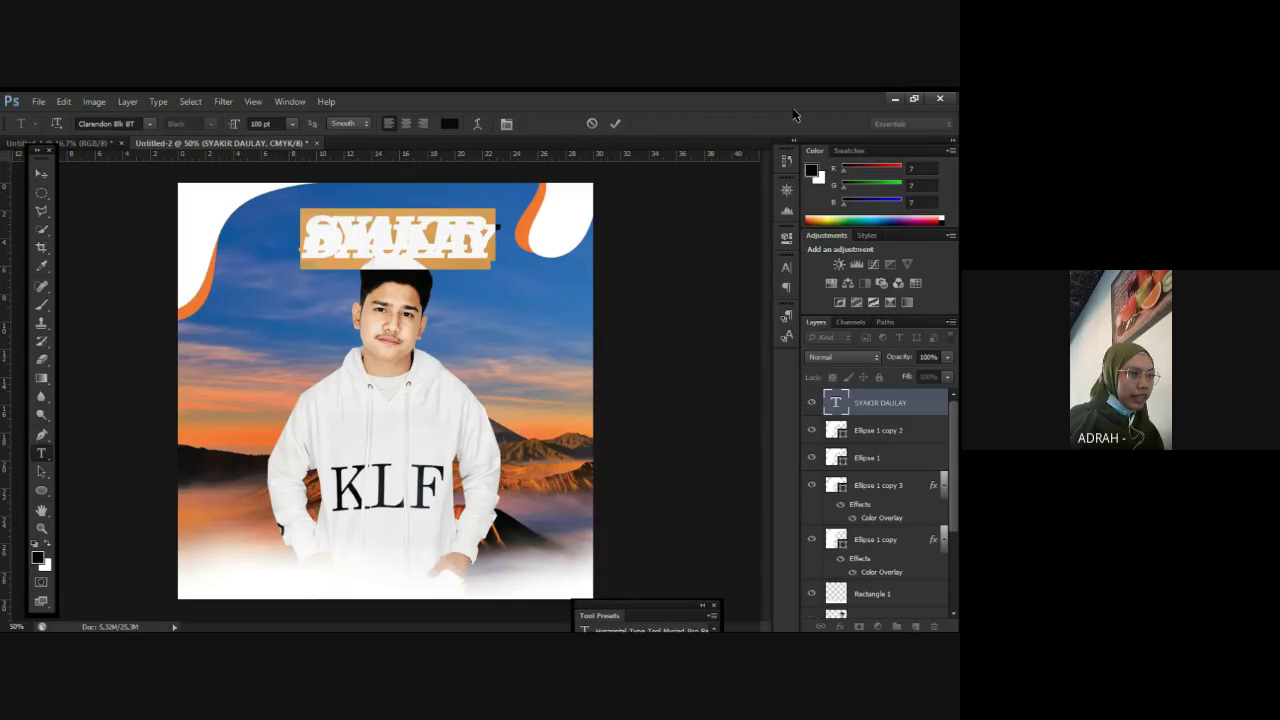
click(786, 268)
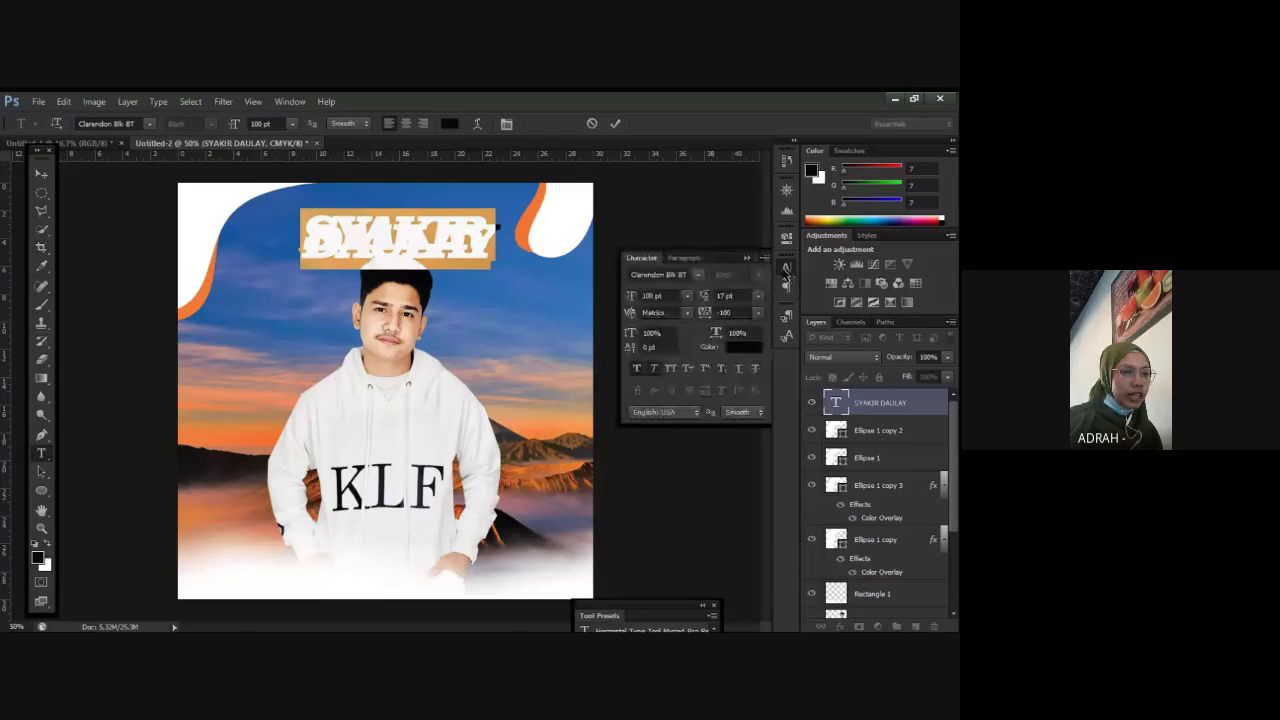
click(786, 268)
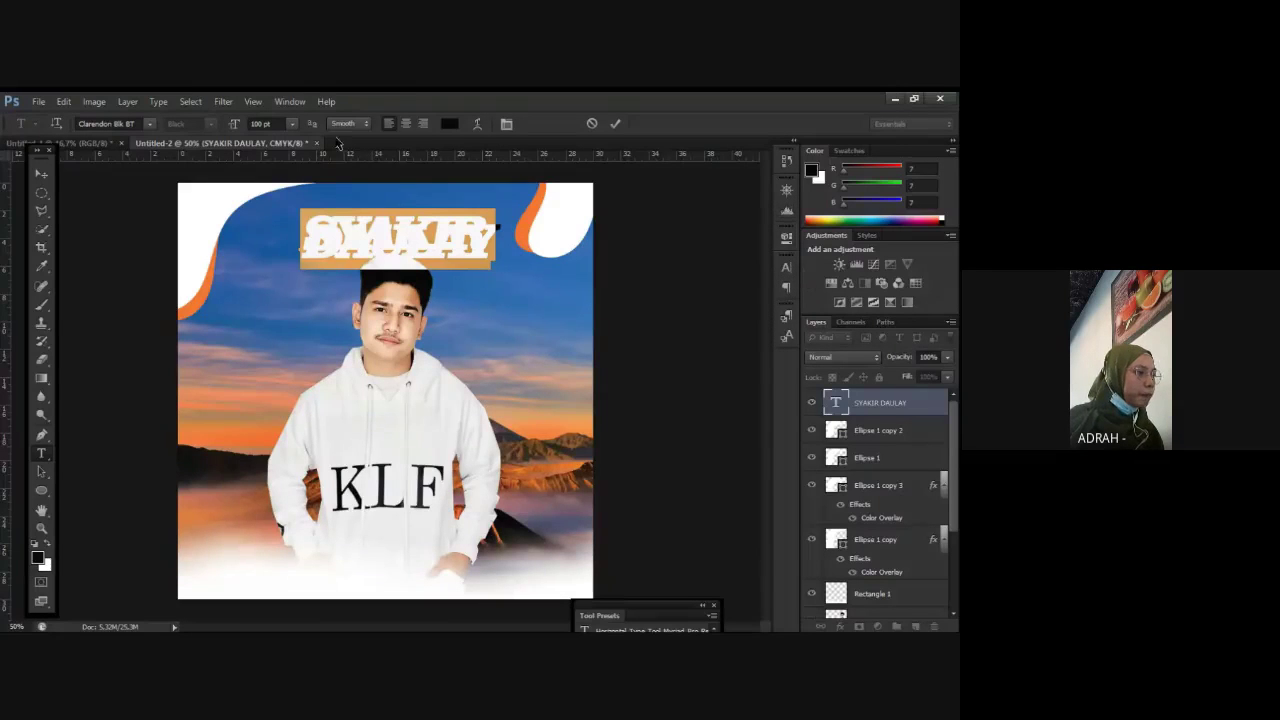
click(290, 102)
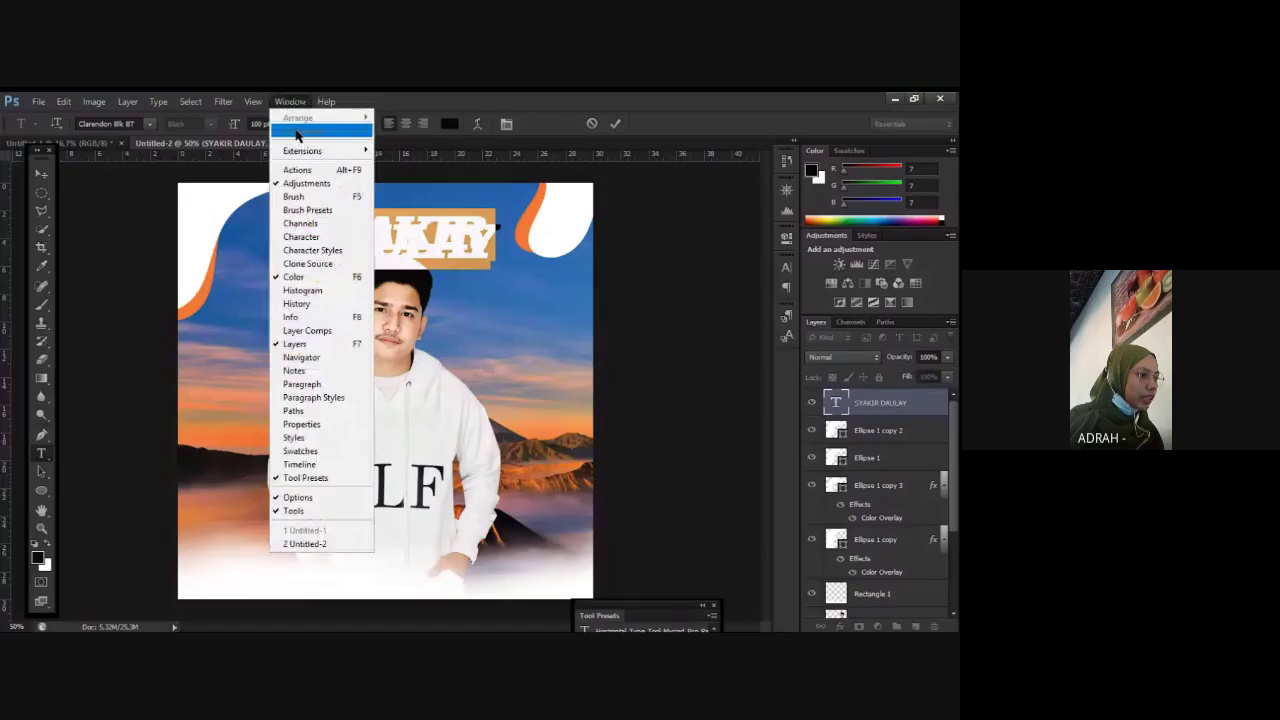
click(273, 240)
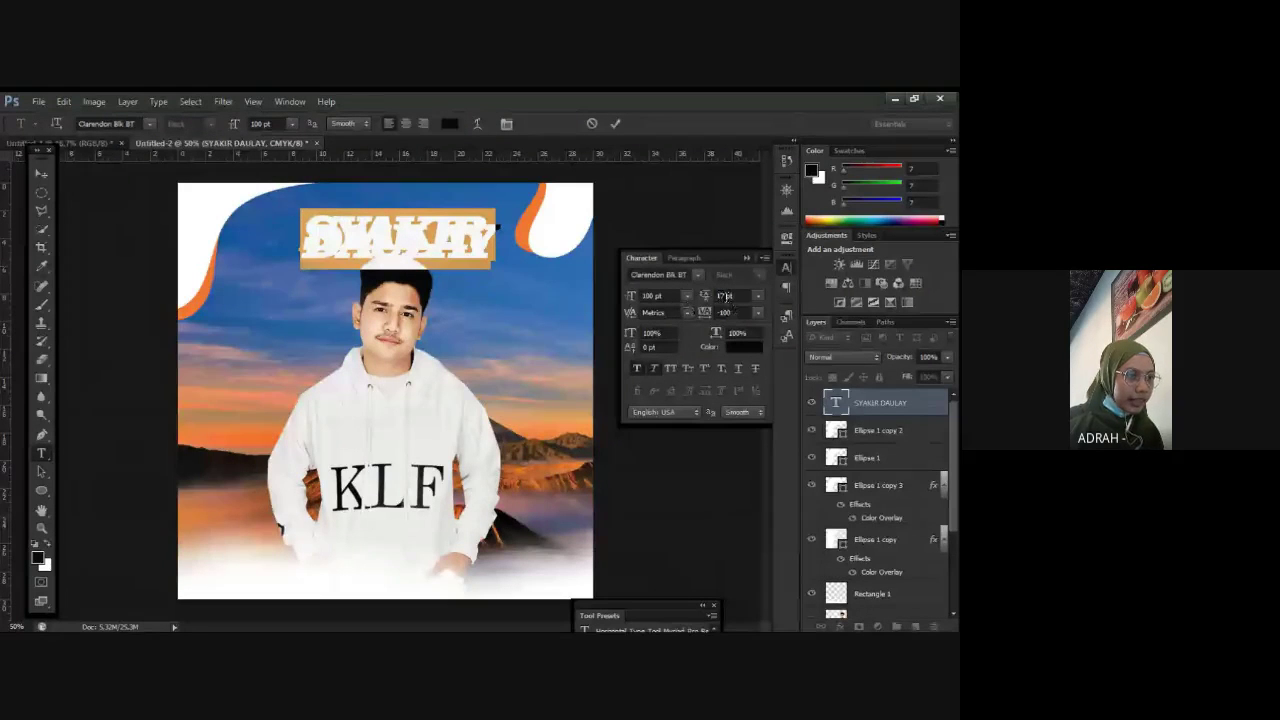
click(727, 296)
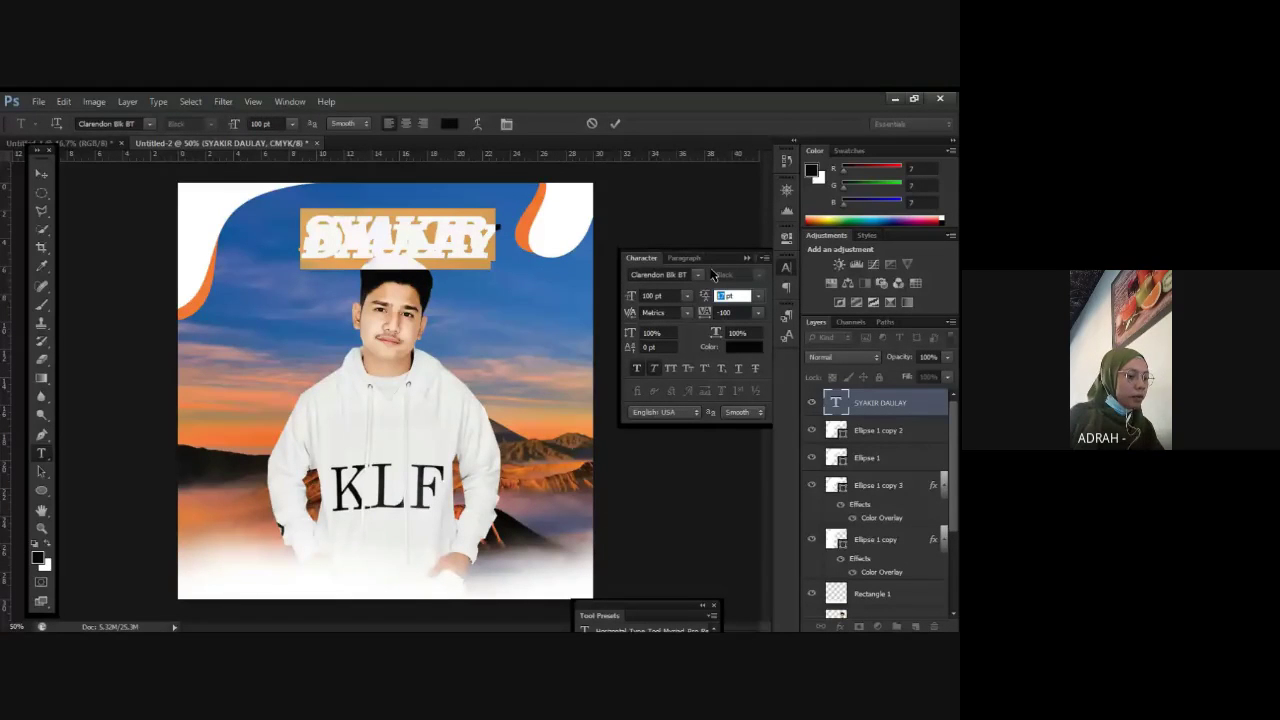
drag(712, 297, 705, 297)
text(100)
key(Return)
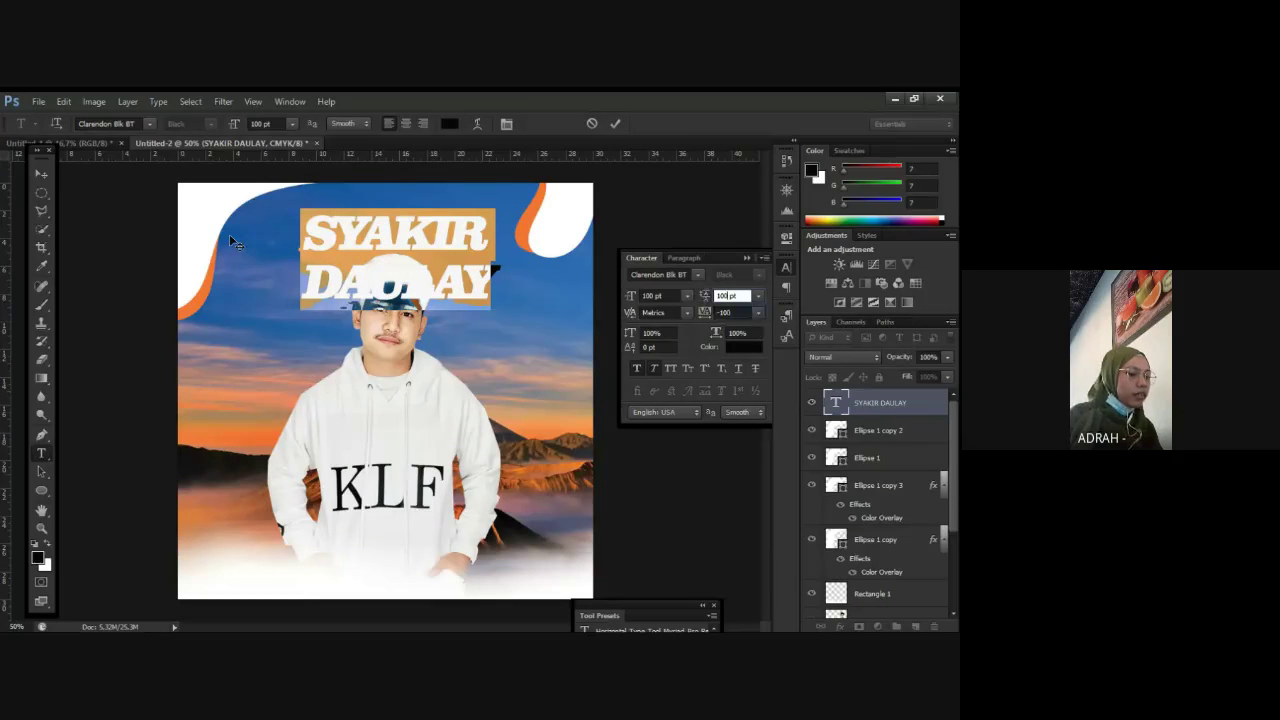
text(190)
key(Return)
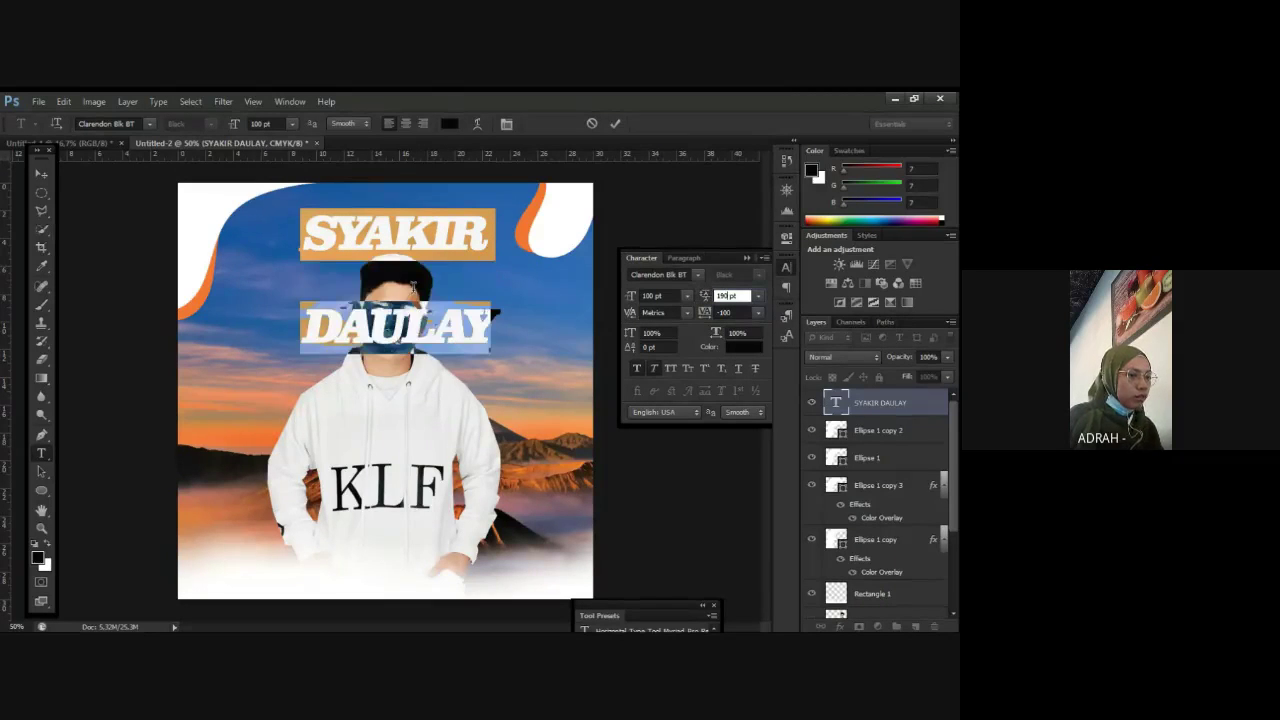
text(1)
key(Return)
text(90)
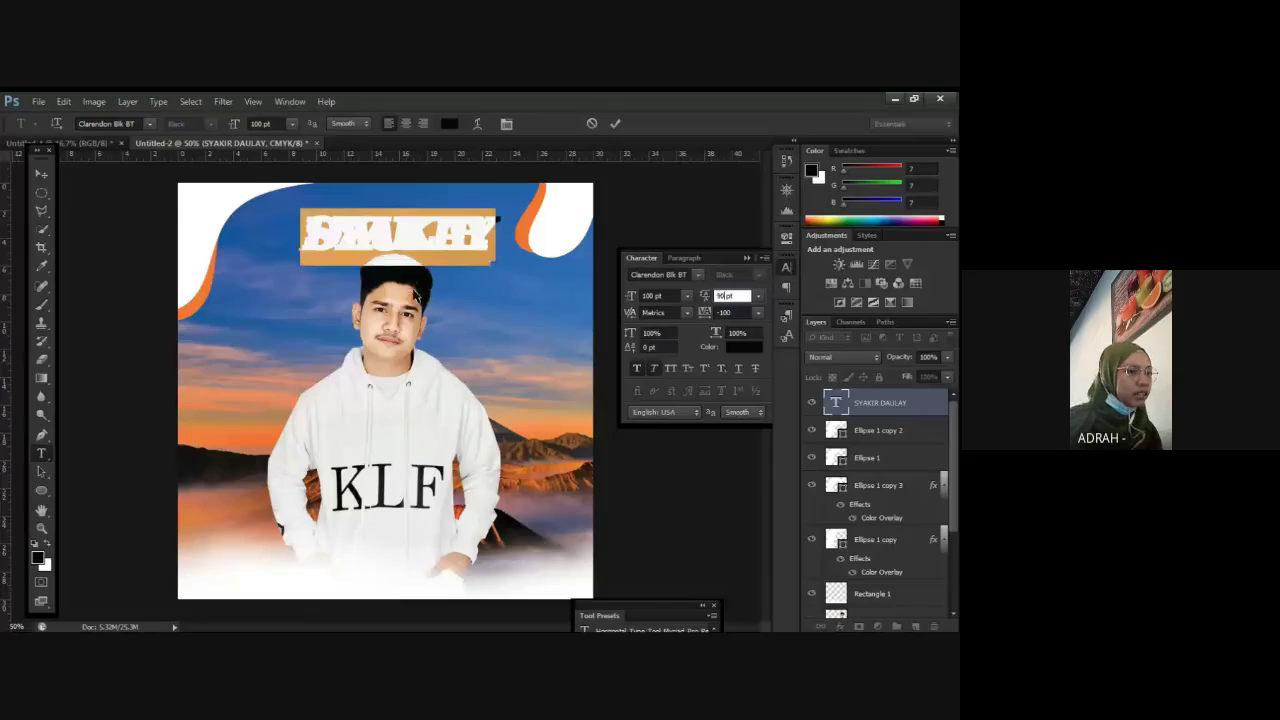
key(Return)
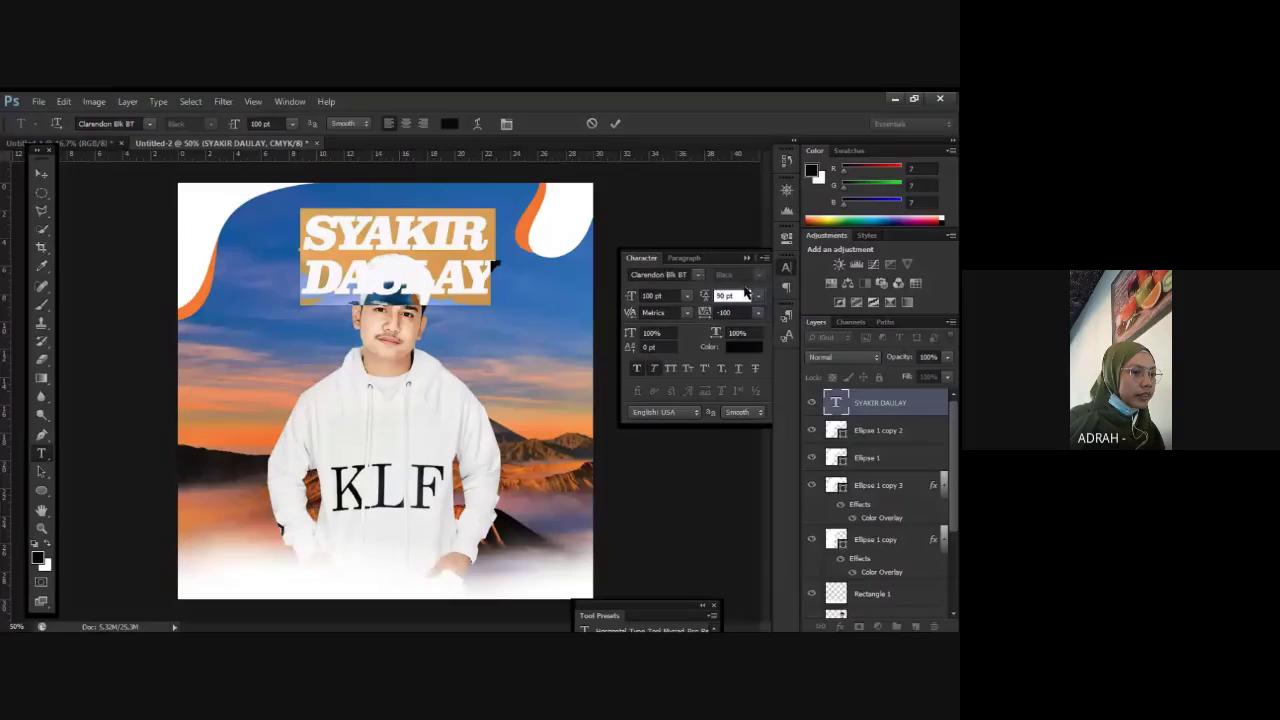
Step: Set the title's tracking to 0, commit it, and move the title down and left so it sits over the figure's head
click(740, 312)
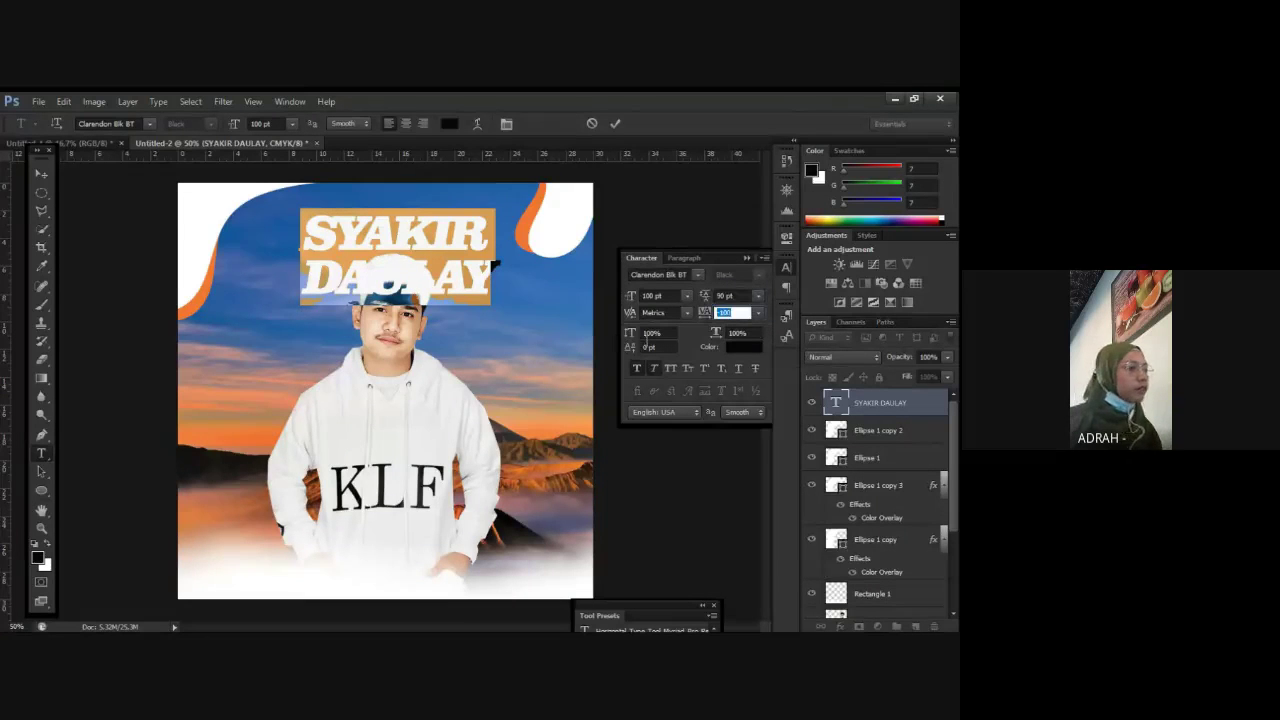
text(0)
key(Return)
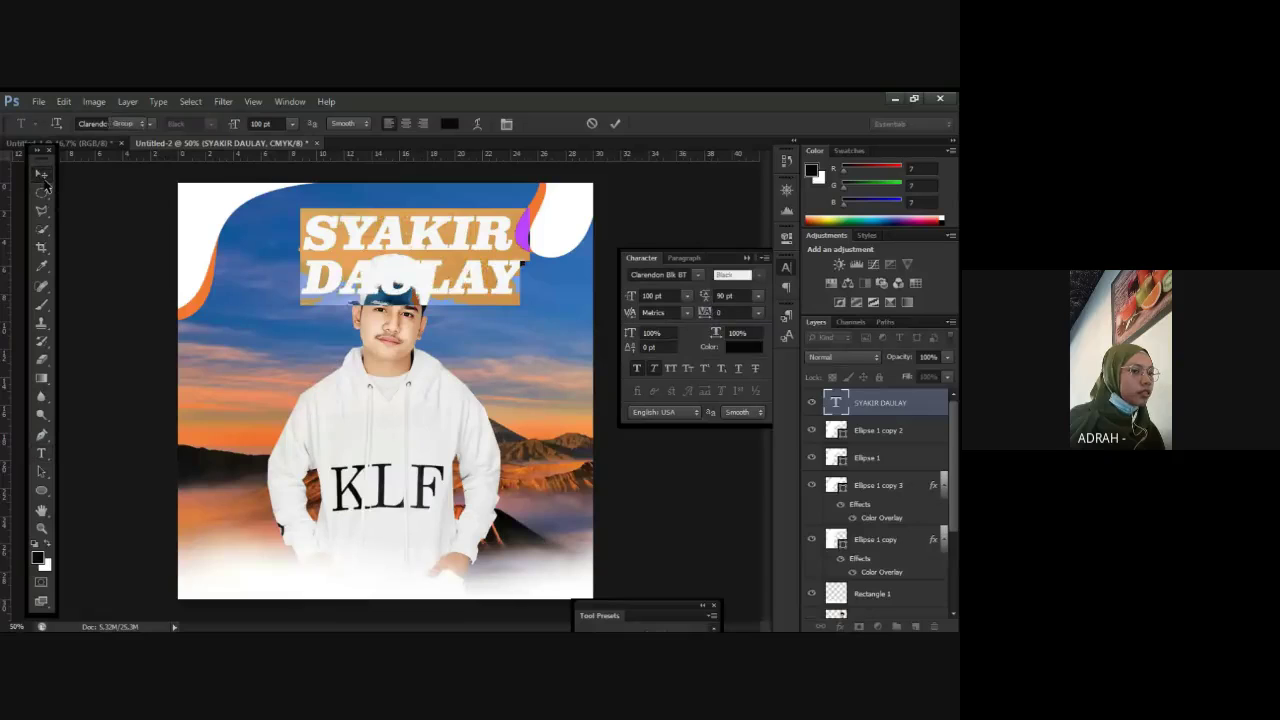
click(42, 176)
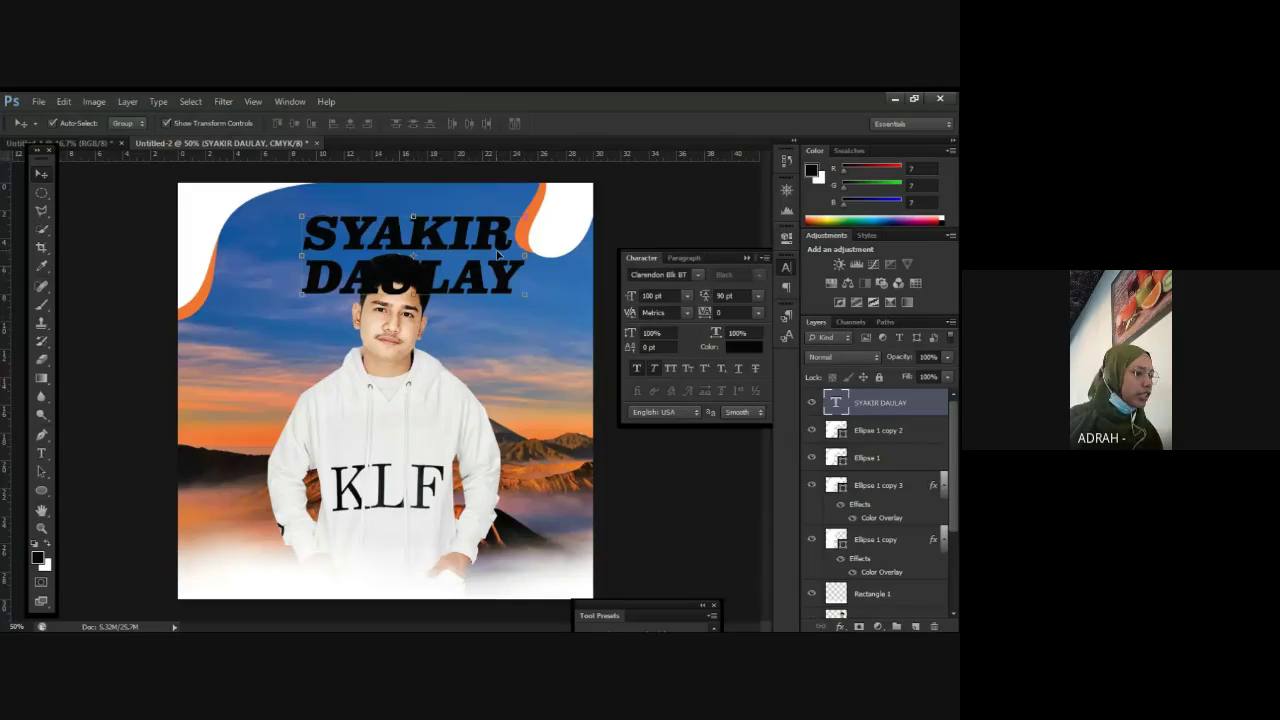
drag(497, 255, 452, 265)
key(t)
drag(284, 262, 478, 315)
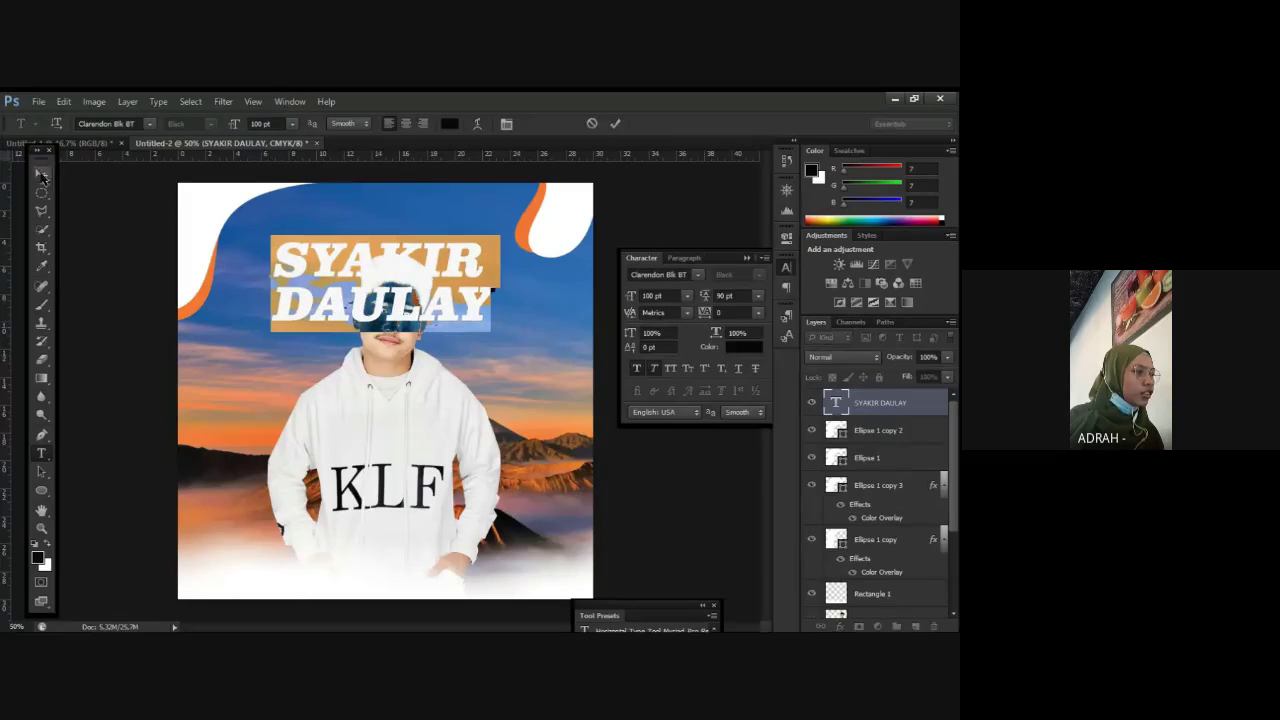
click(40, 176)
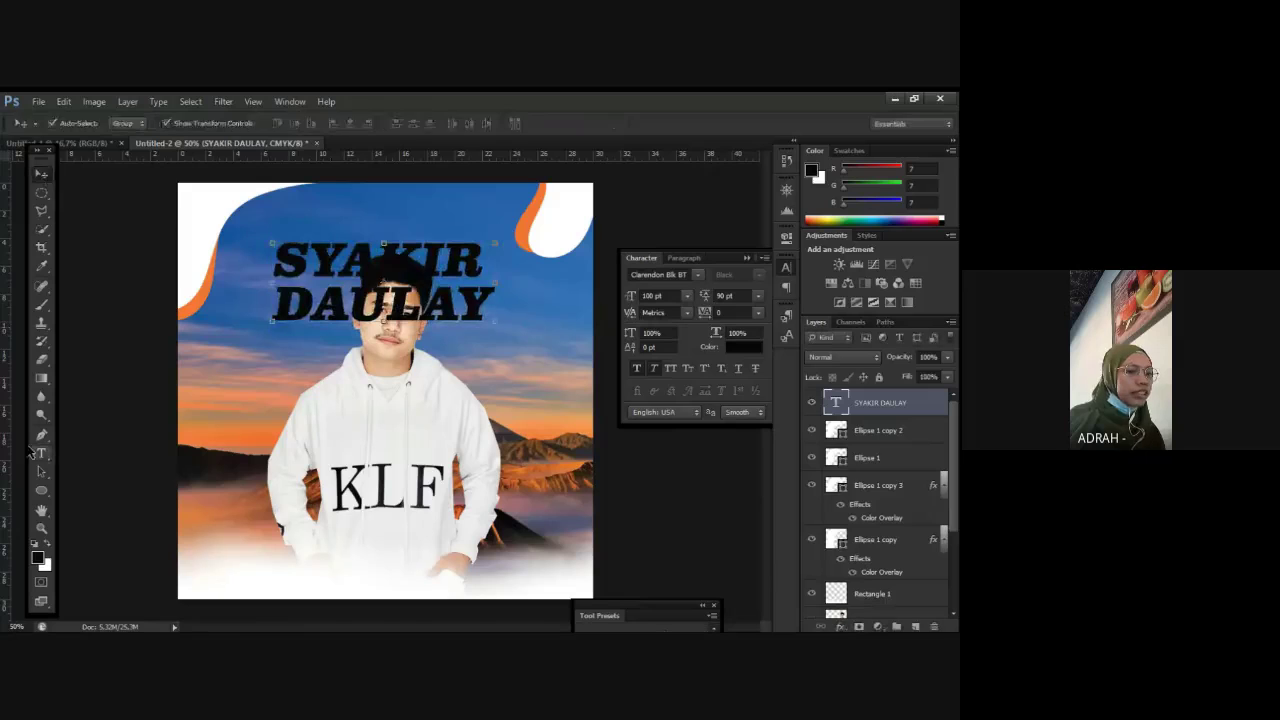
click(41, 174)
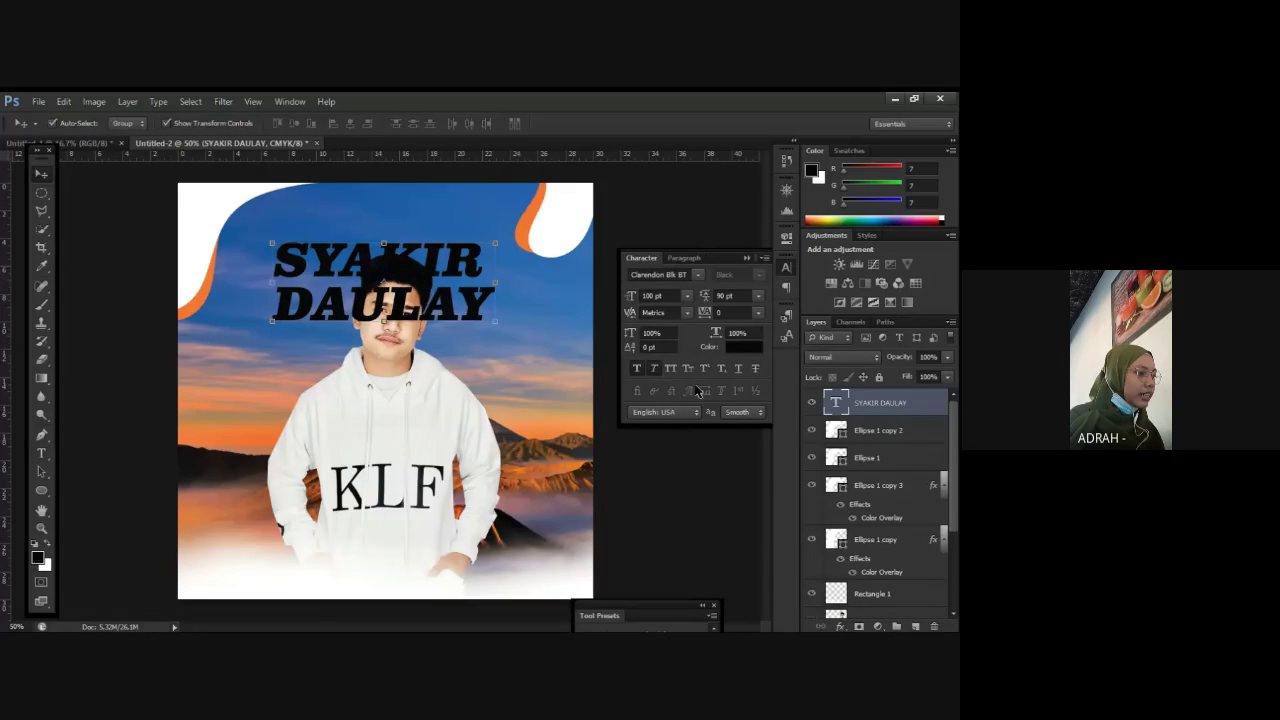
right_click(875, 402)
key(Escape)
Step: Select the whole title text, recolour it near-white (#fffcfc), and commit the text
key(t)
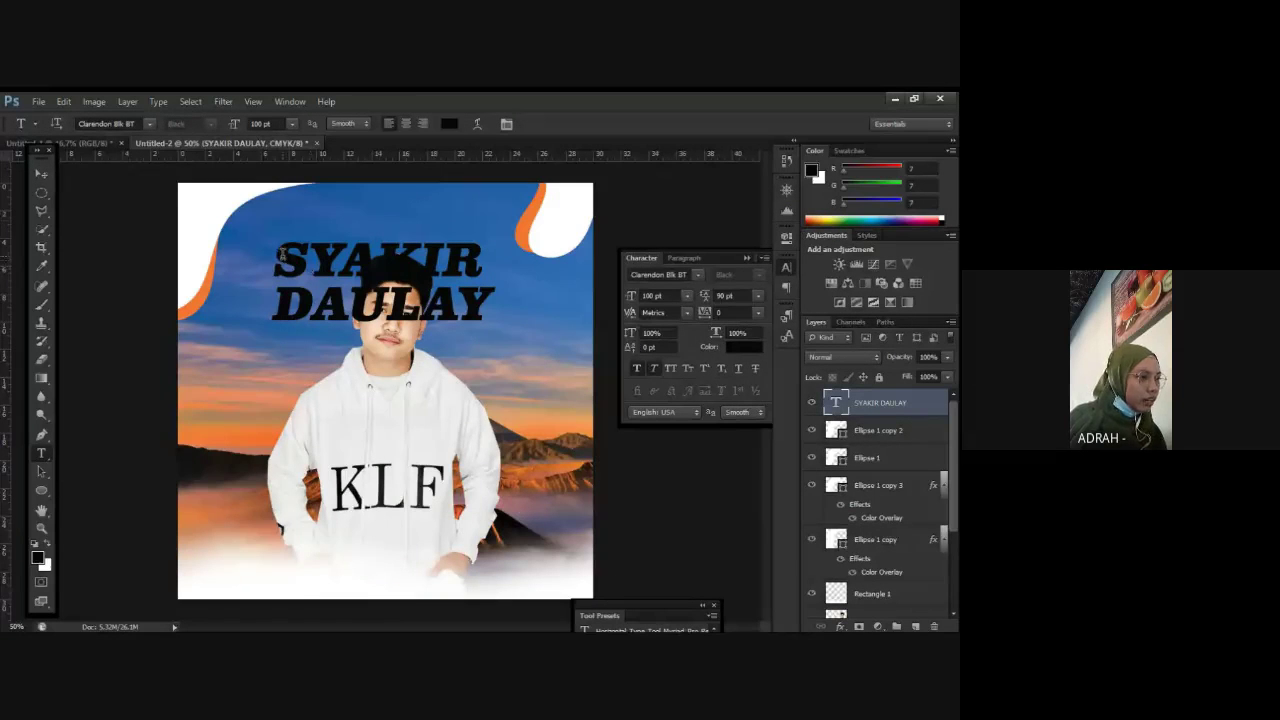
drag(277, 252, 480, 325)
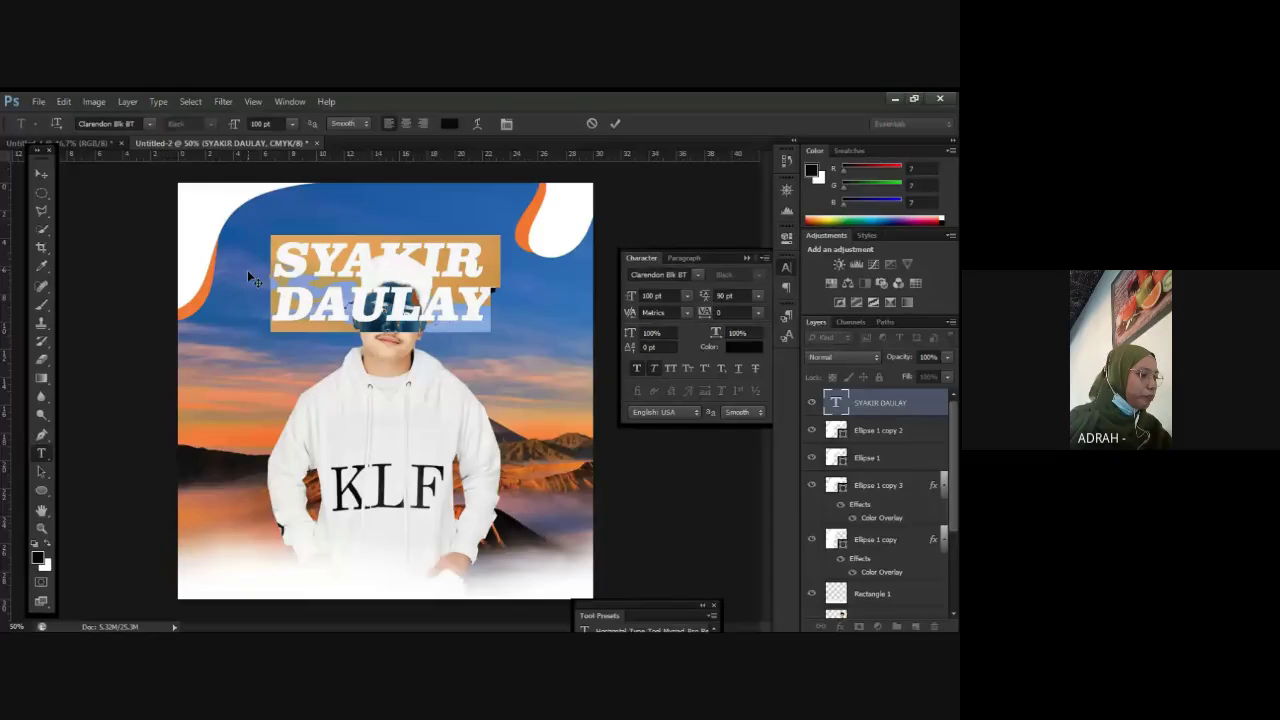
click(37, 558)
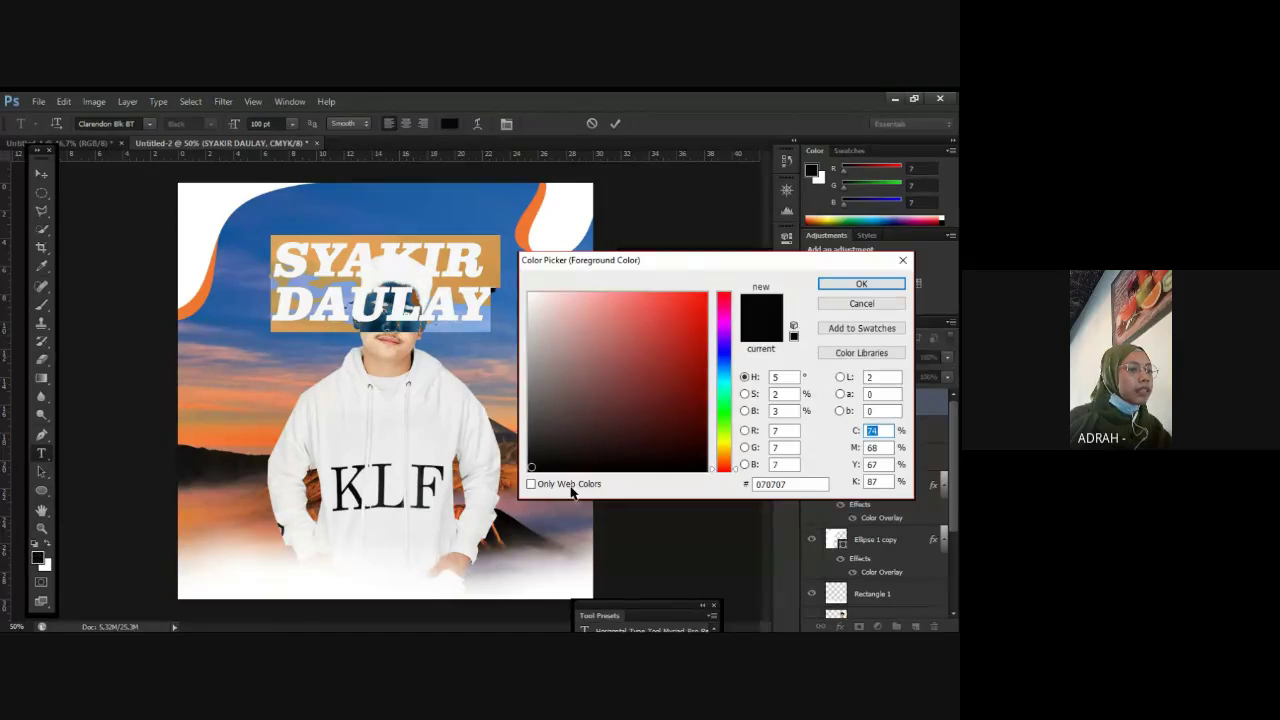
click(530, 294)
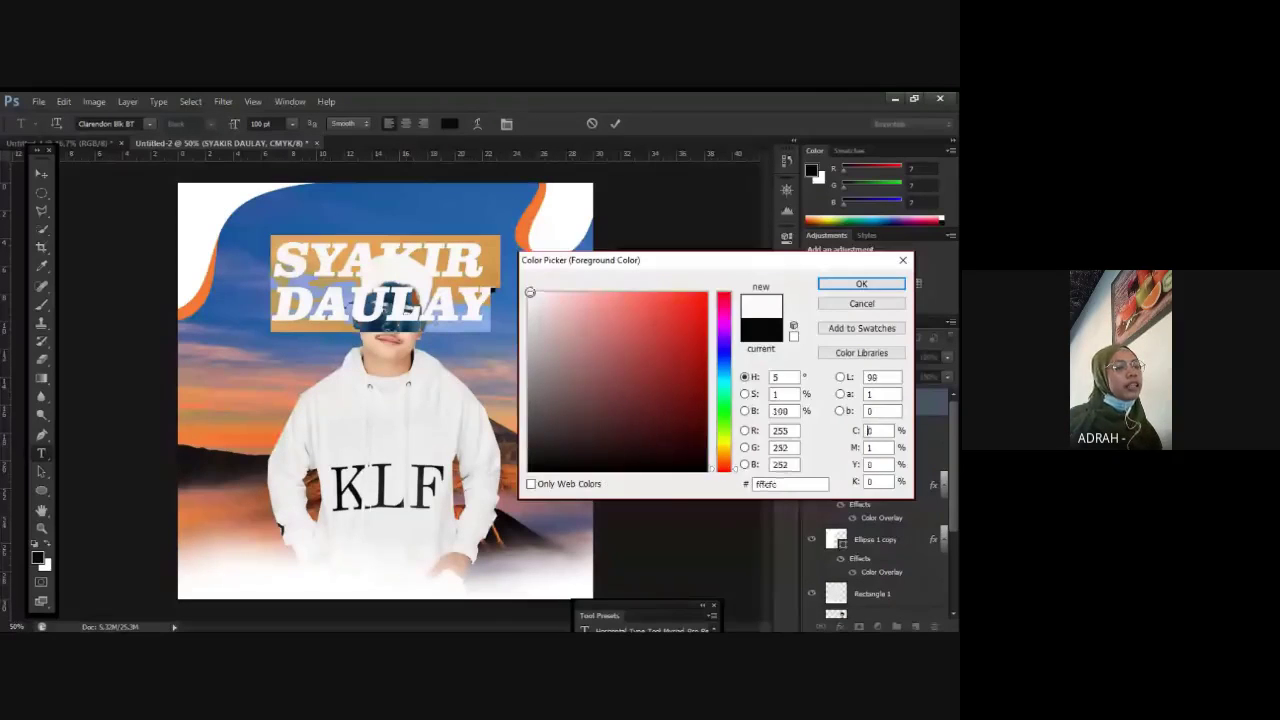
key(Escape)
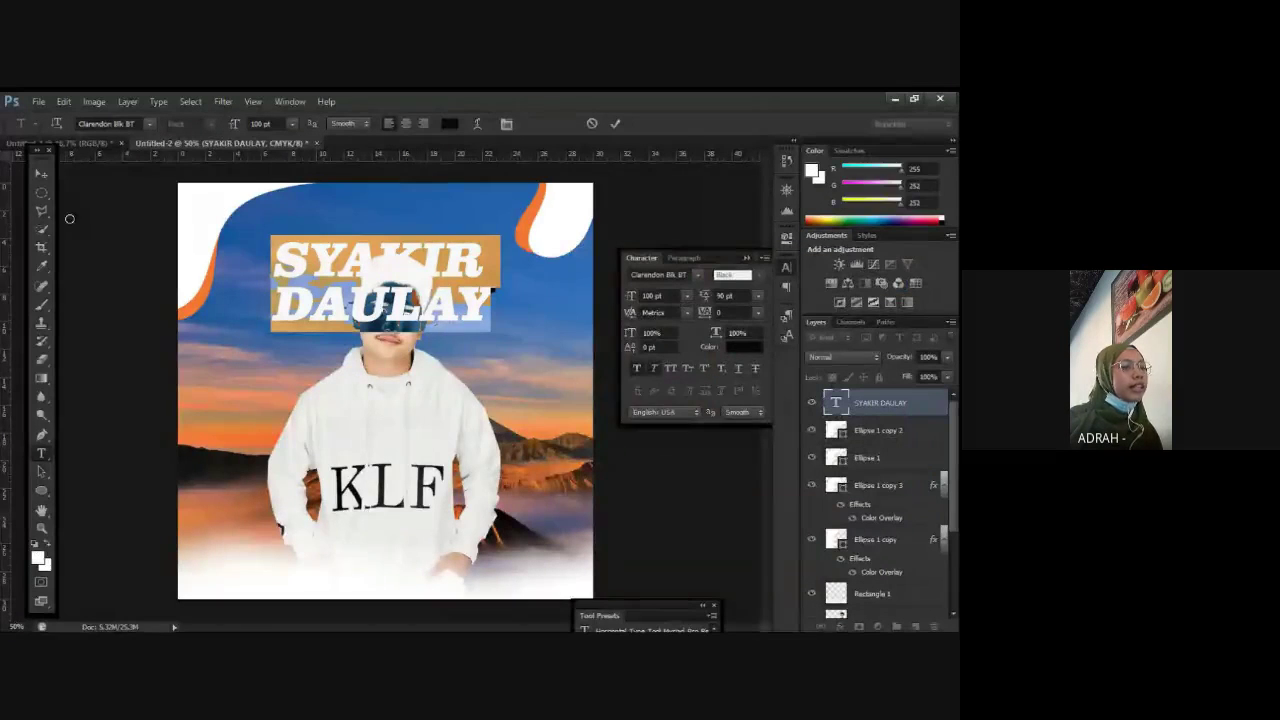
key(ctrl+Return)
Step: Move the title slightly up above the figure's face and compare it with the reference poster
key(v)
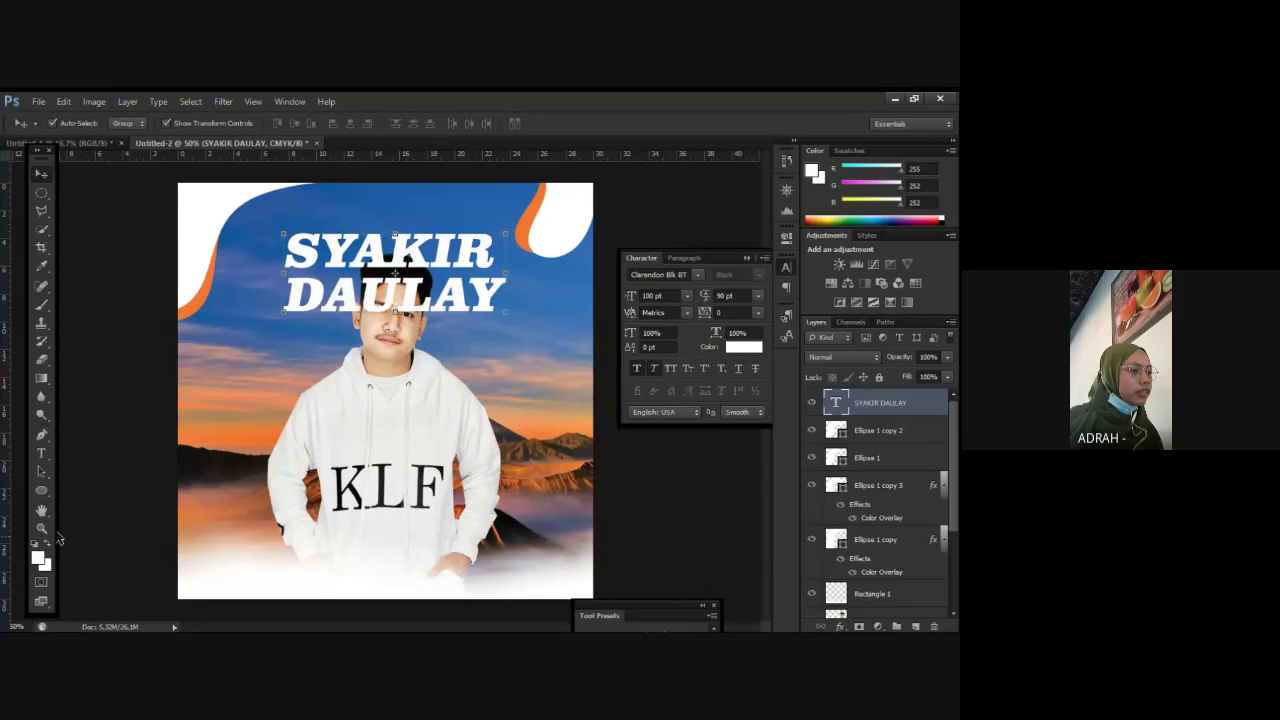
mouse_move(483, 307)
mouse_down()
mouse_move(469, 343)
mouse_move(483, 297)
mouse_up()
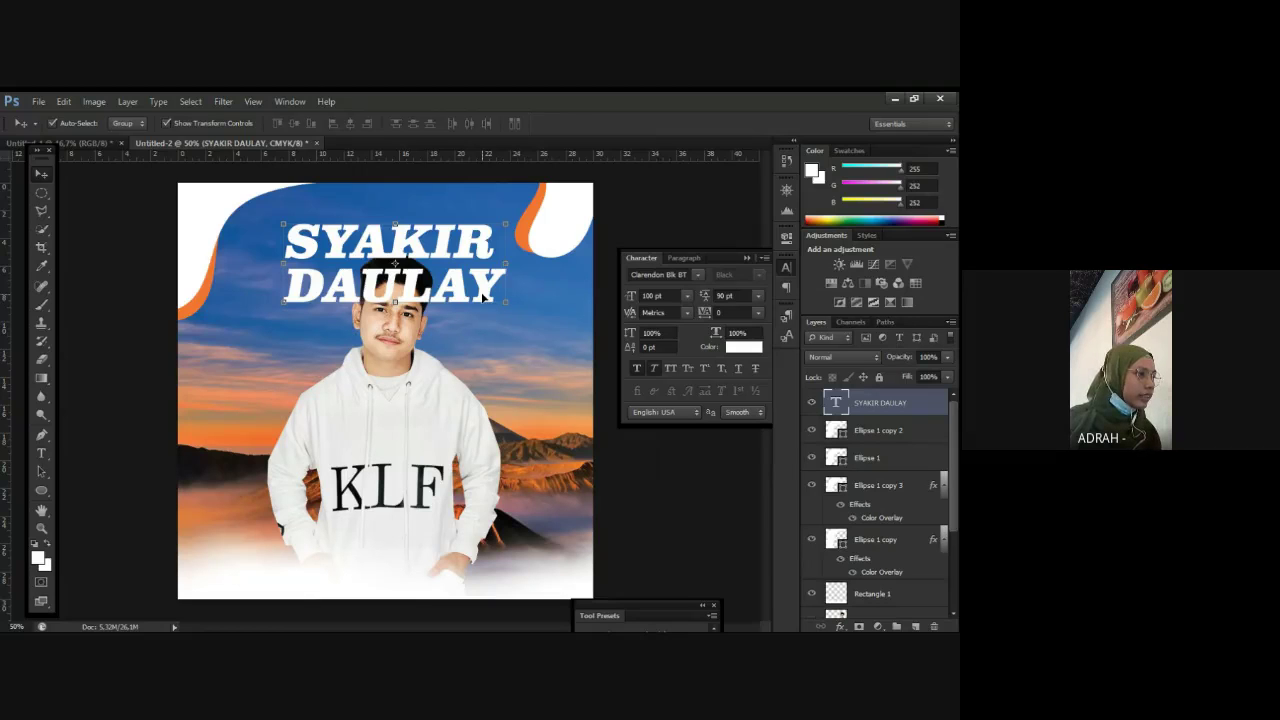
key(ctrl+Tab)
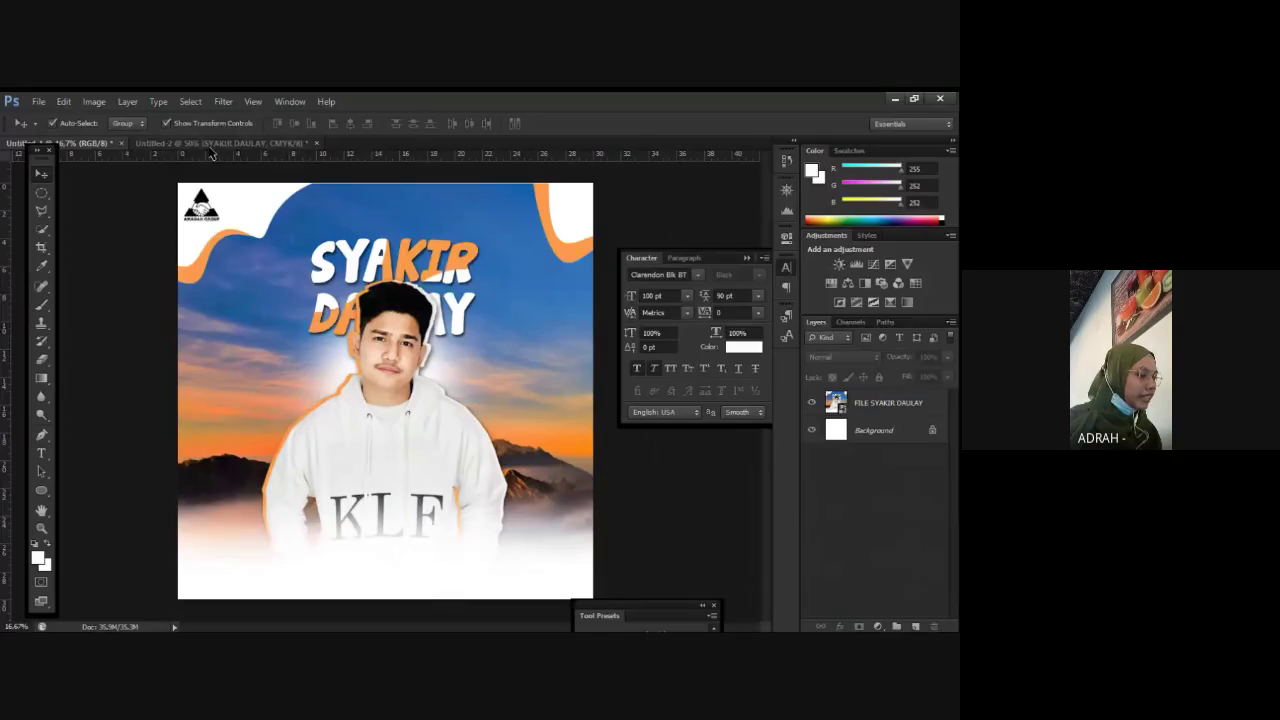
click(211, 145)
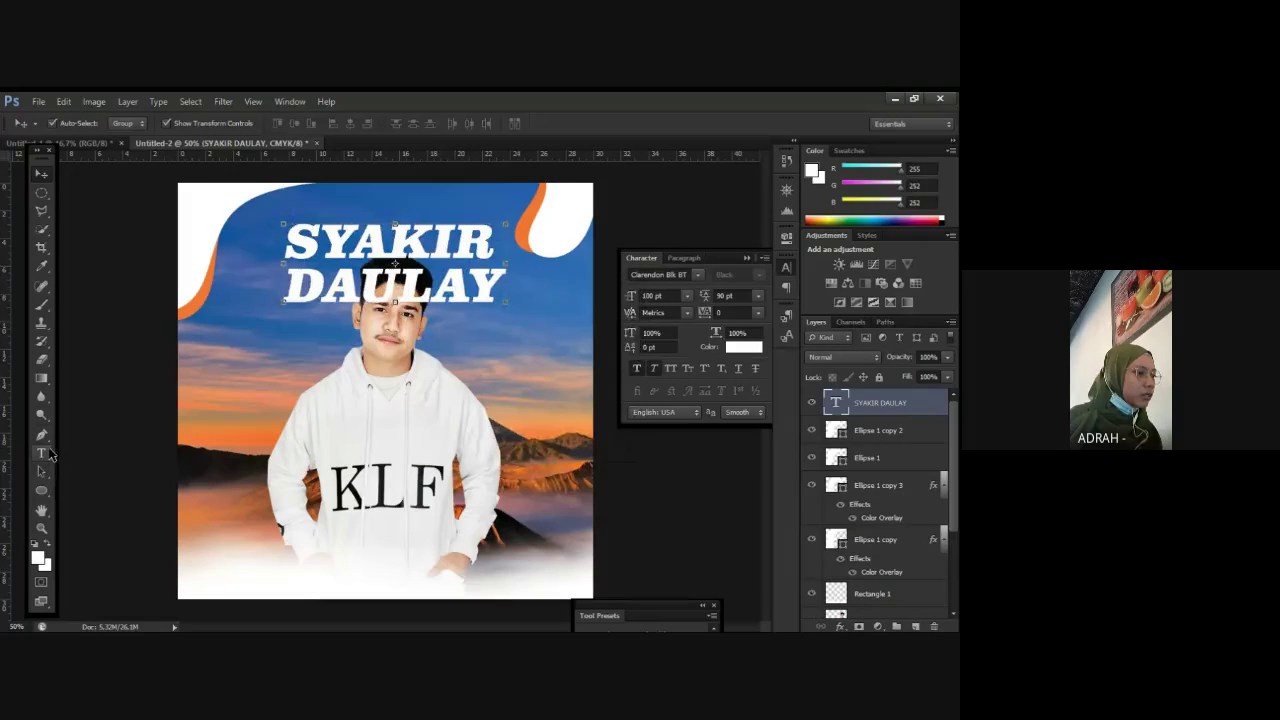
Step: Select the whole title text and open the Warp Text settings, accepting the removal of its faux bold style
click(48, 453)
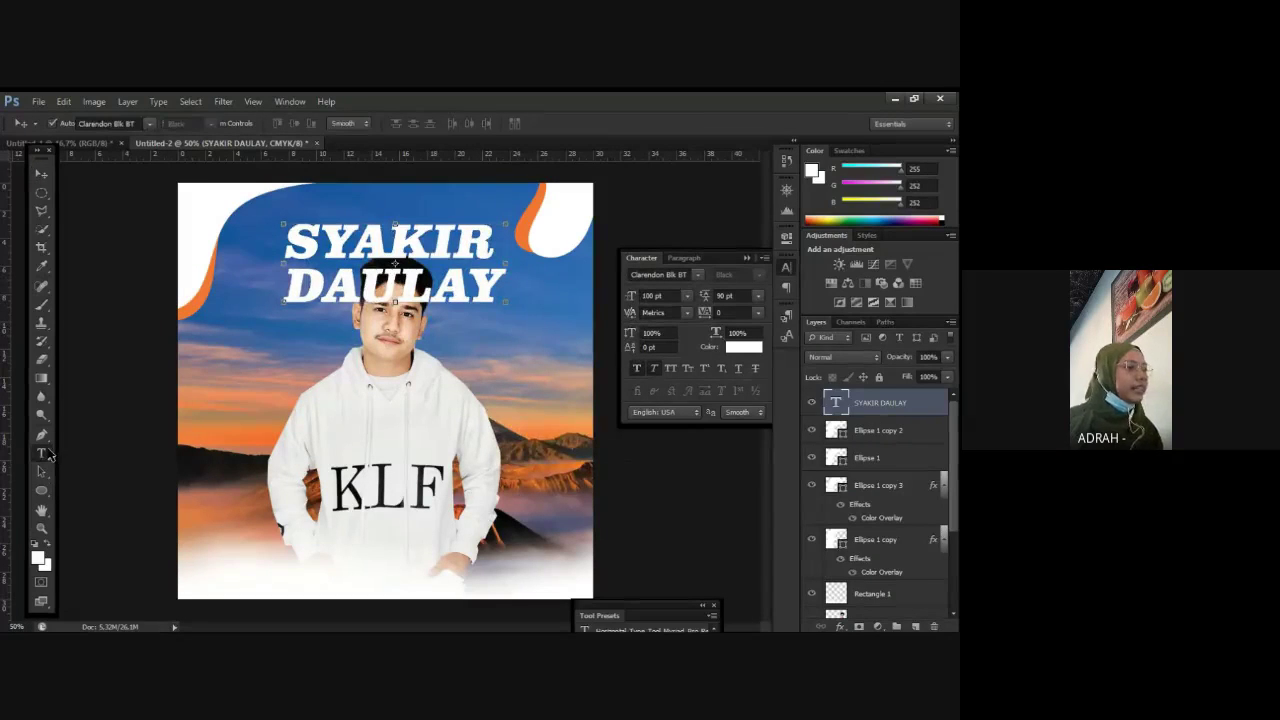
drag(284, 221, 507, 311)
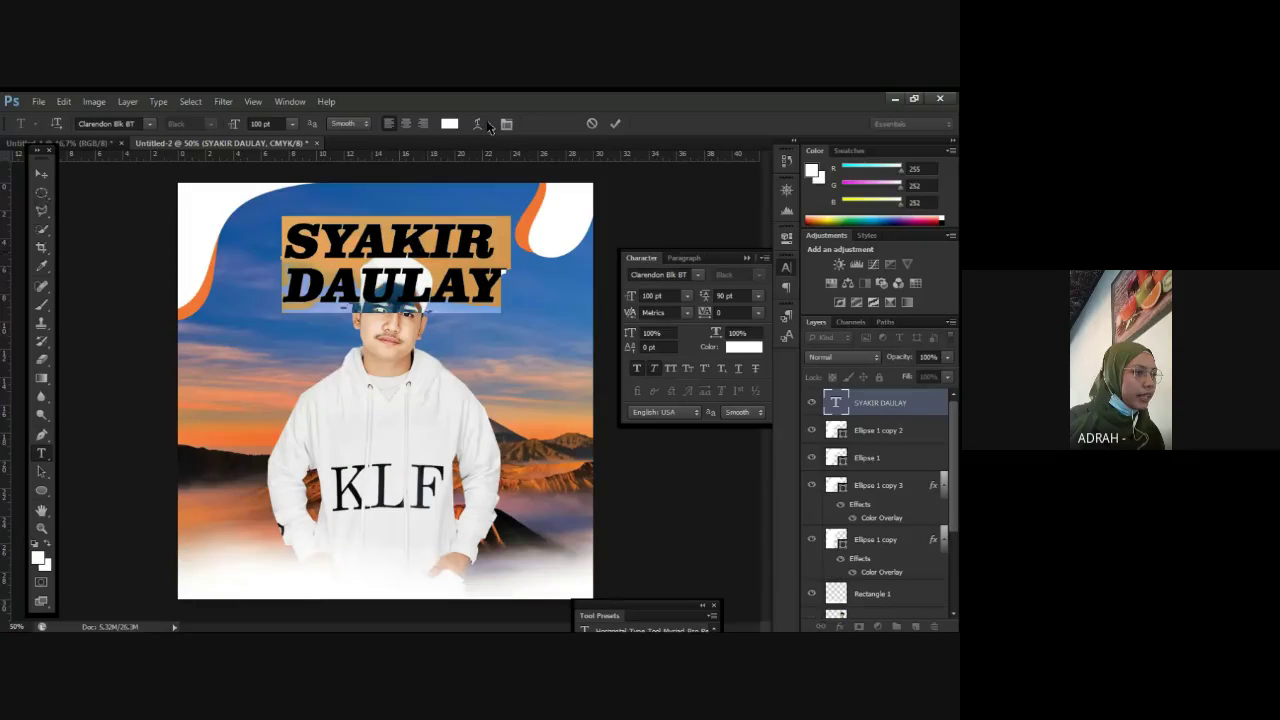
click(476, 124)
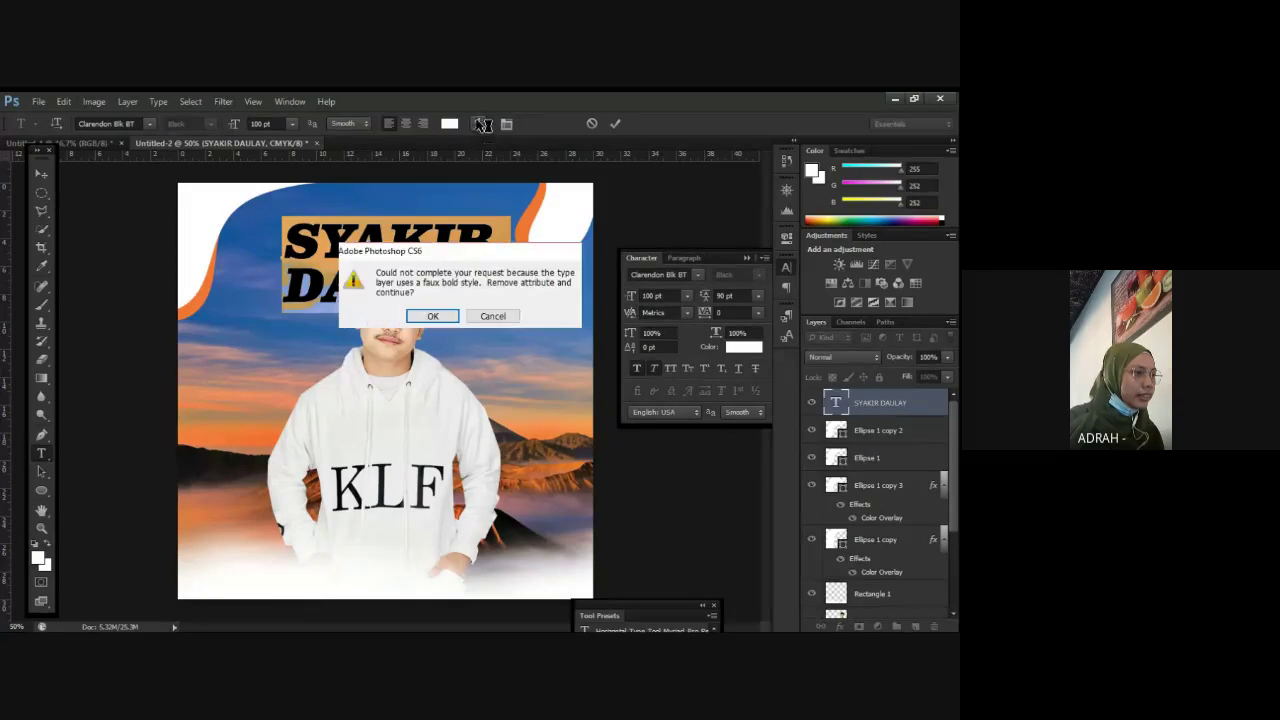
click(507, 318)
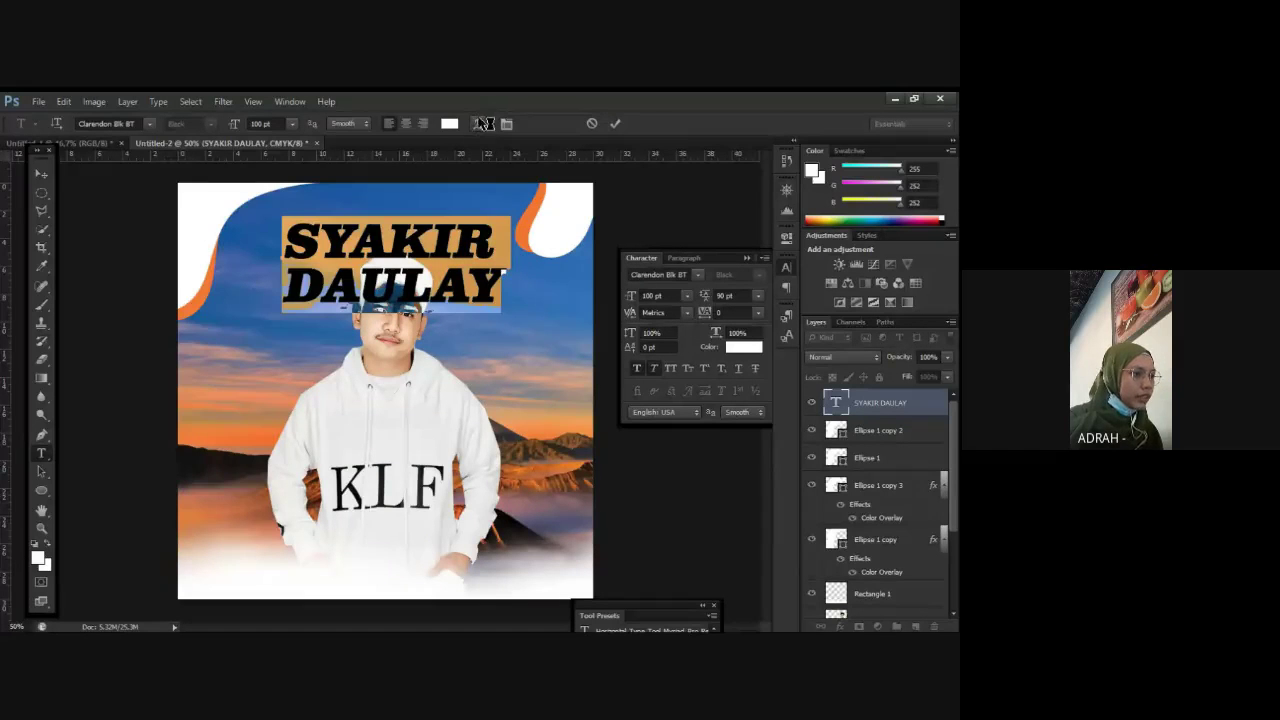
click(482, 123)
click(446, 315)
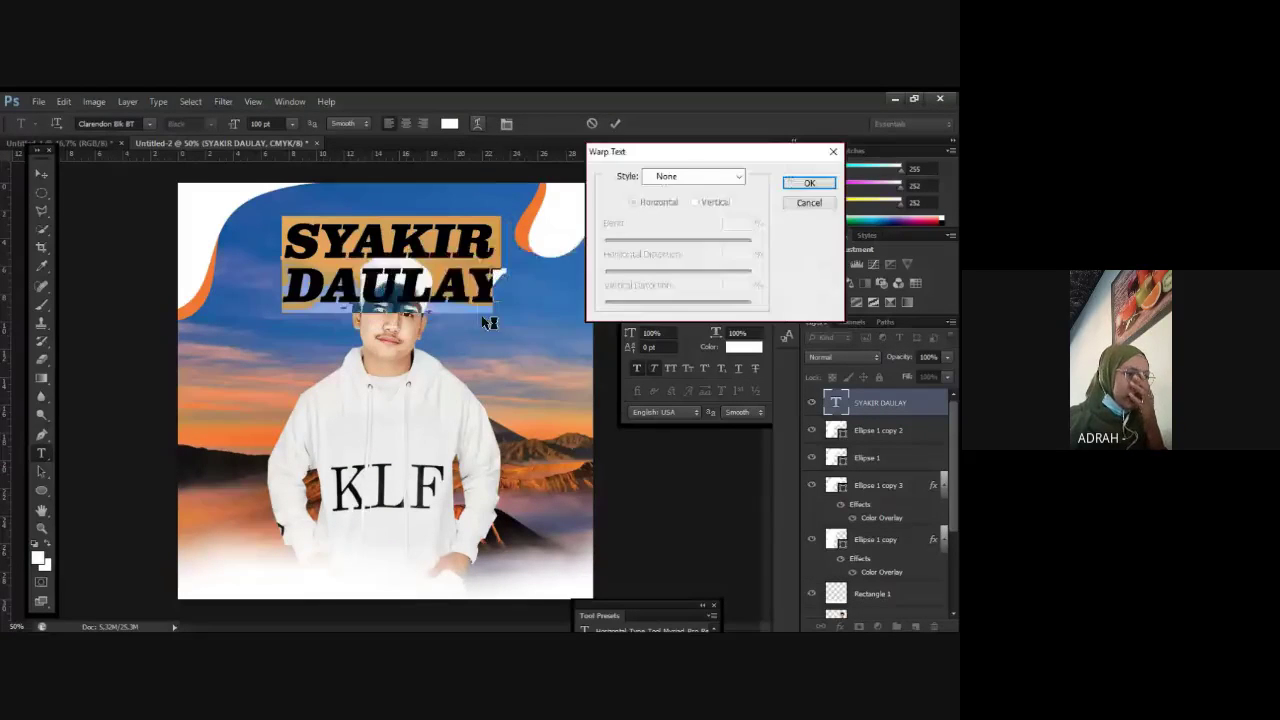
Step: Warp the title with the Inflate style at a bend of +14%, and commit the text
mouse_move(700, 153)
mouse_down()
mouse_move(669, 166)
mouse_move(696, 169)
mouse_up()
click(729, 192)
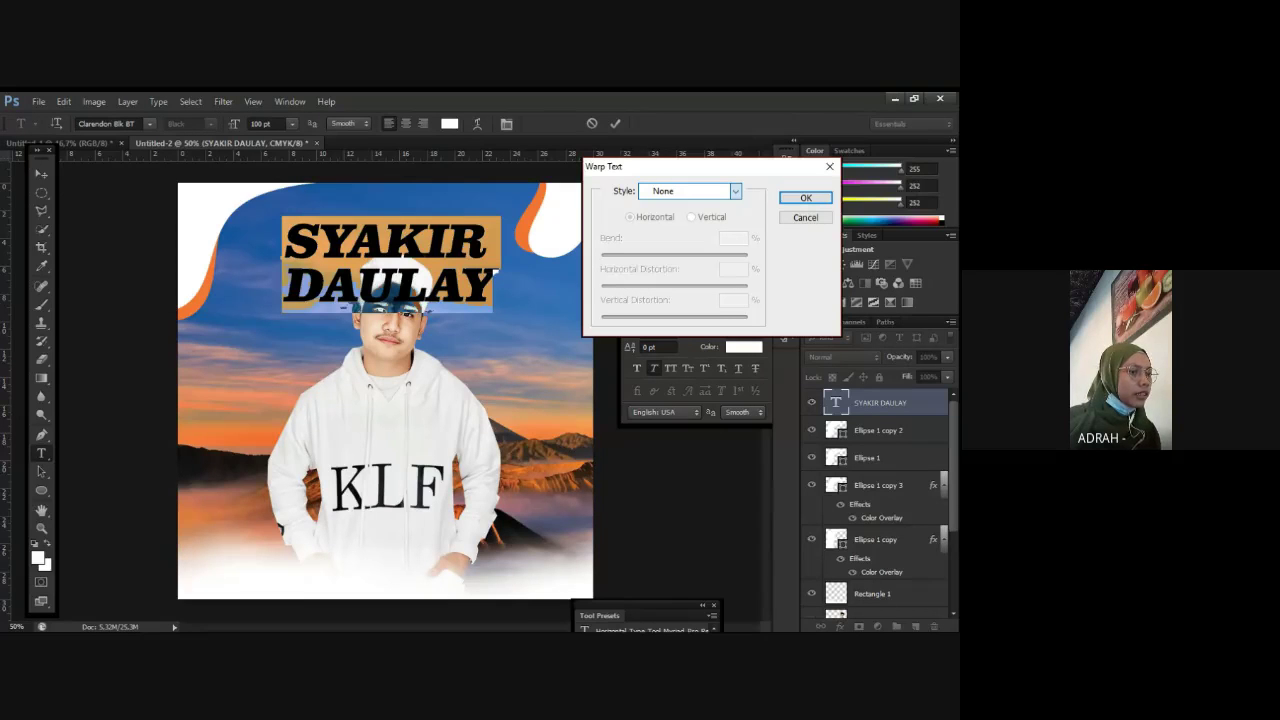
click(727, 359)
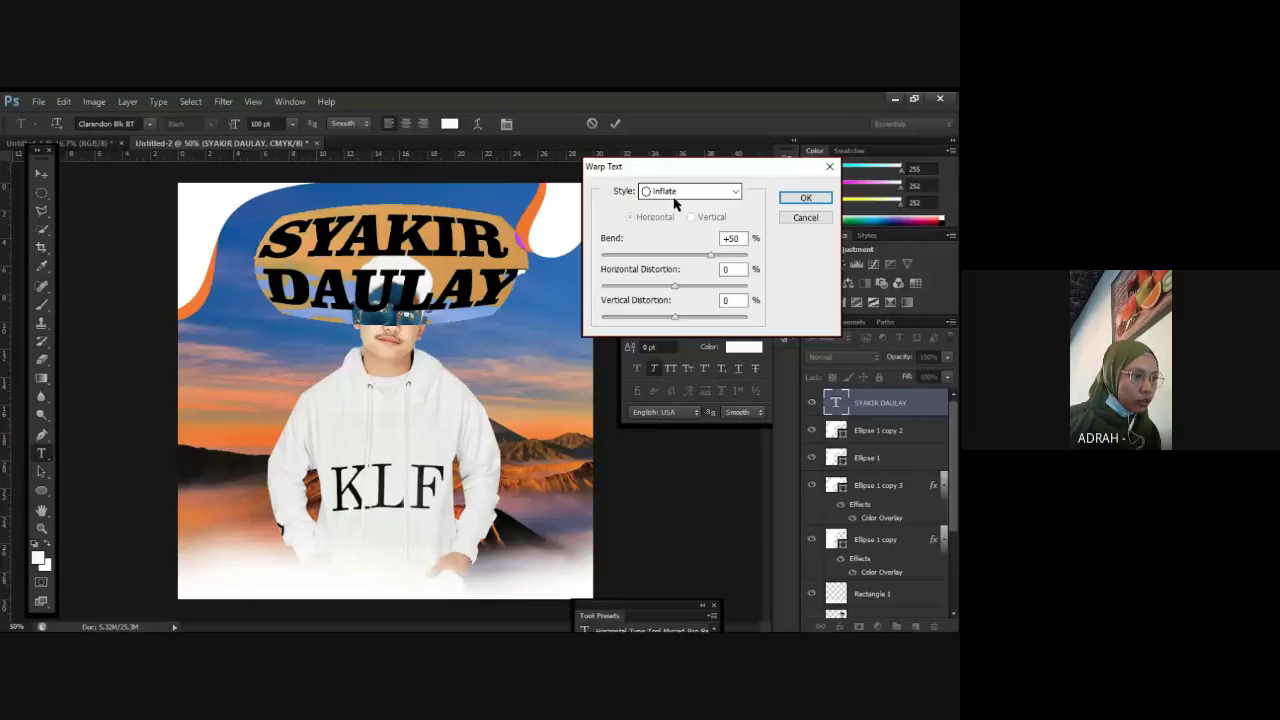
drag(710, 255, 644, 264)
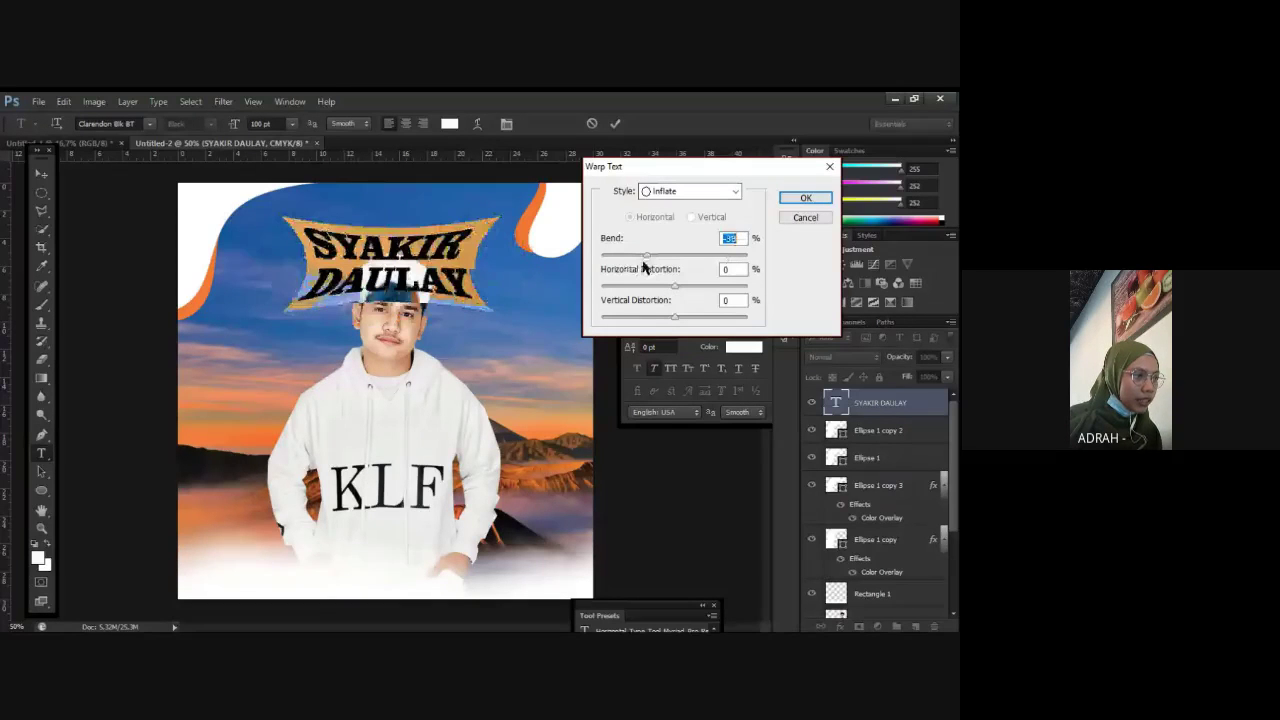
drag(644, 264, 685, 258)
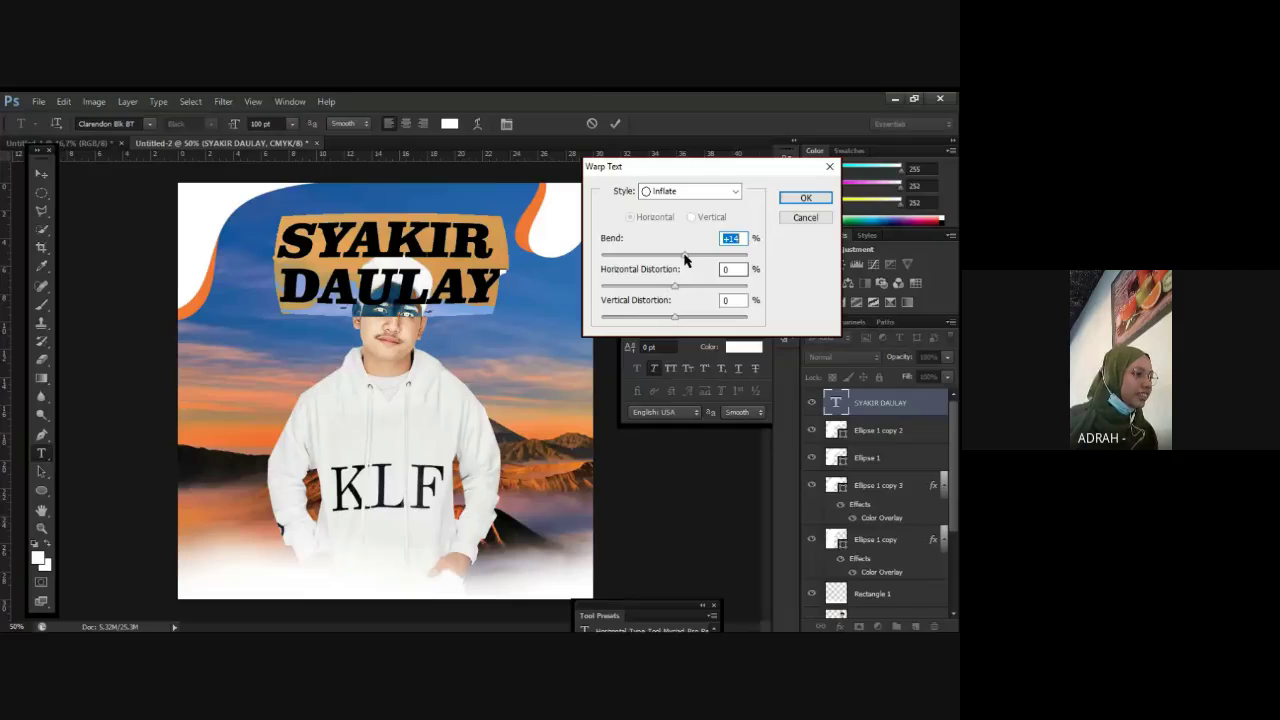
key(Return)
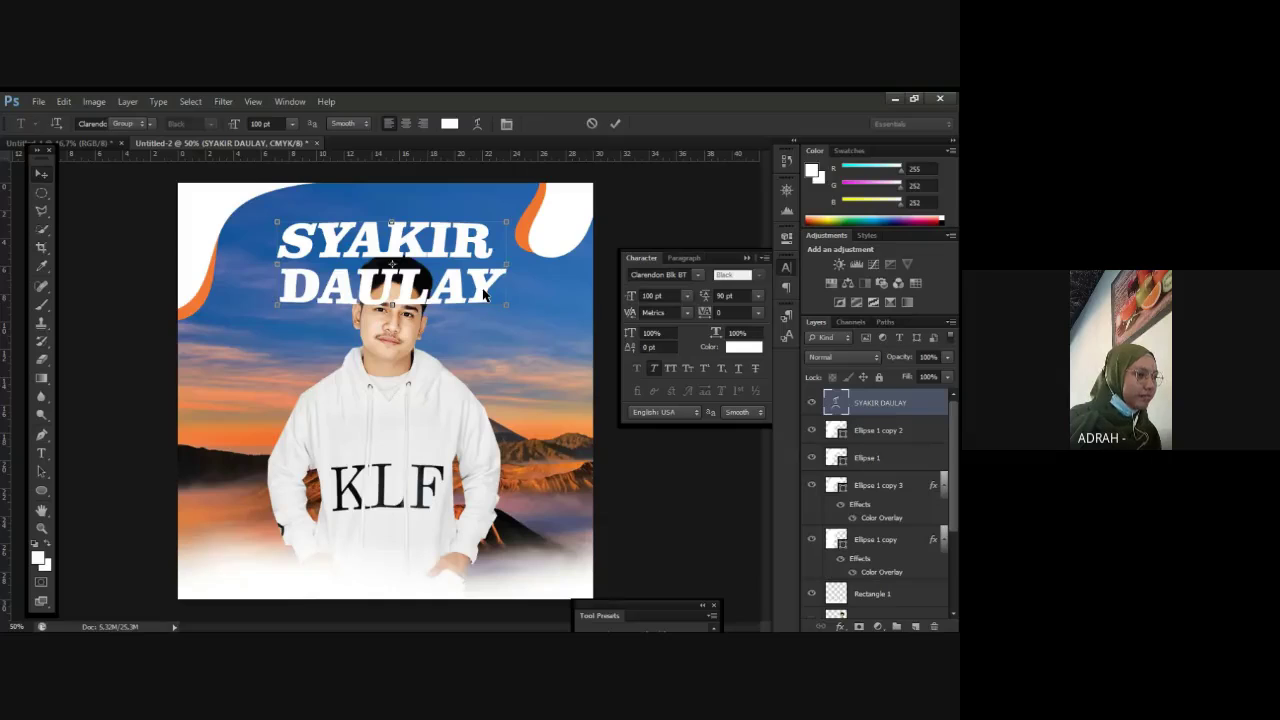
key(v)
Step: Try different positions for the warped title over the figure's head and face
drag(441, 239, 447, 254)
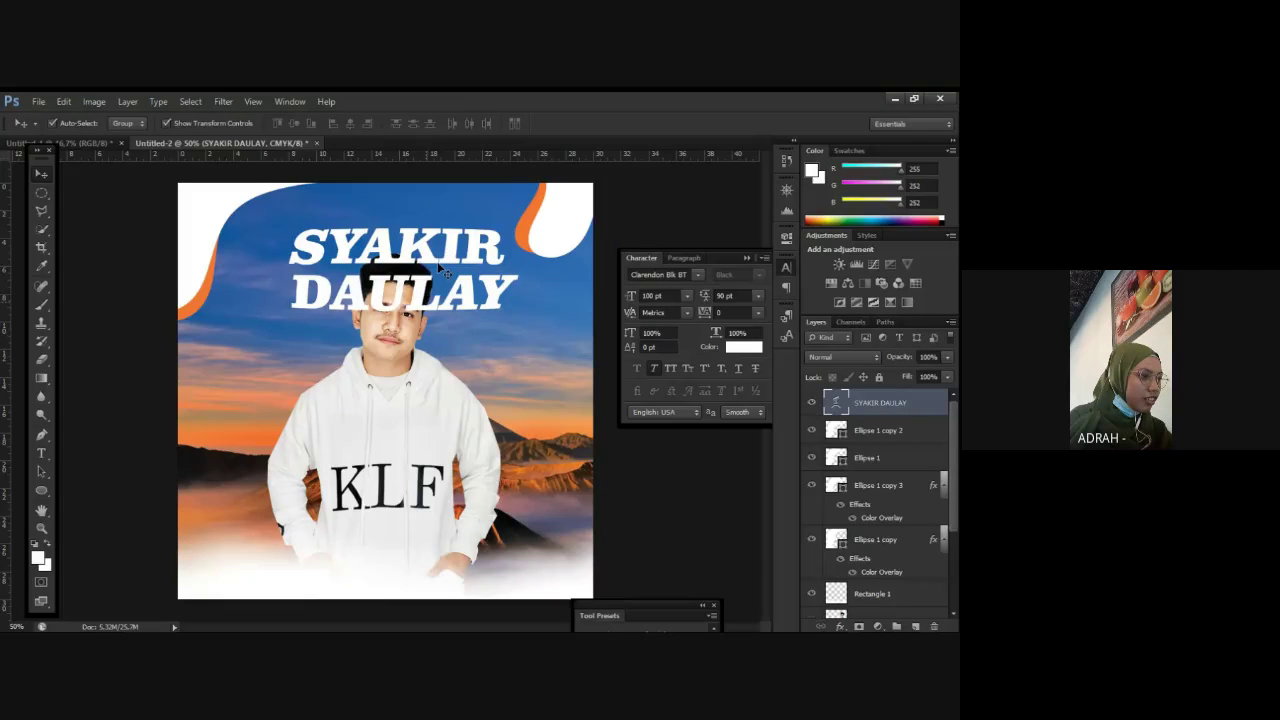
drag(440, 266, 408, 280)
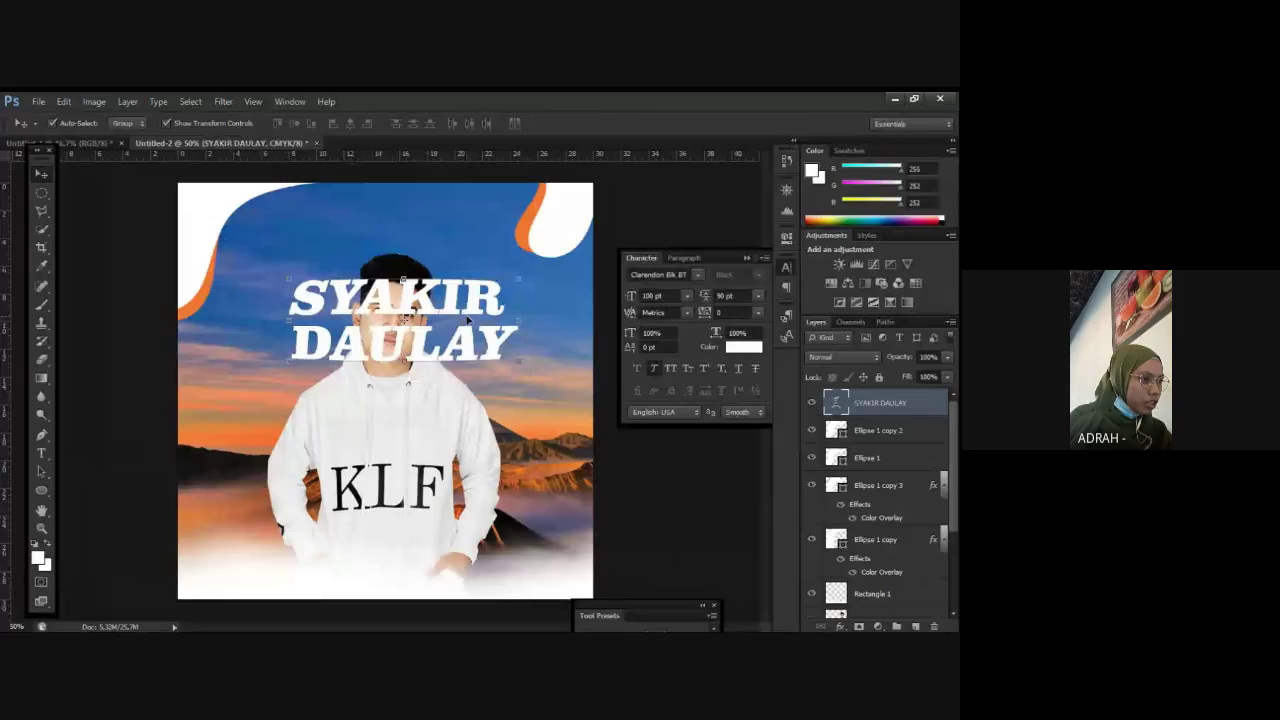
drag(466, 317, 476, 273)
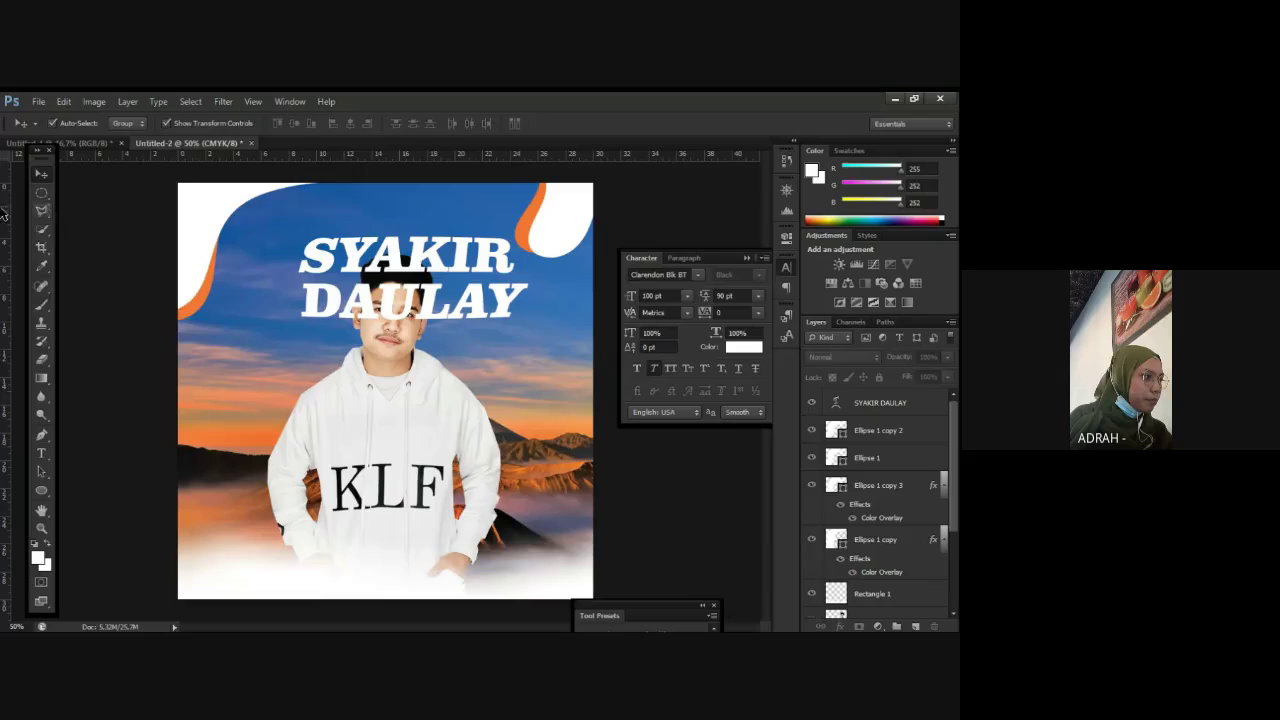
Step: Add a vertical guide at the canvas's horizontal centre, and reposition the title slightly lower and right of that centre over the head
drag(6, 204, 3, 206)
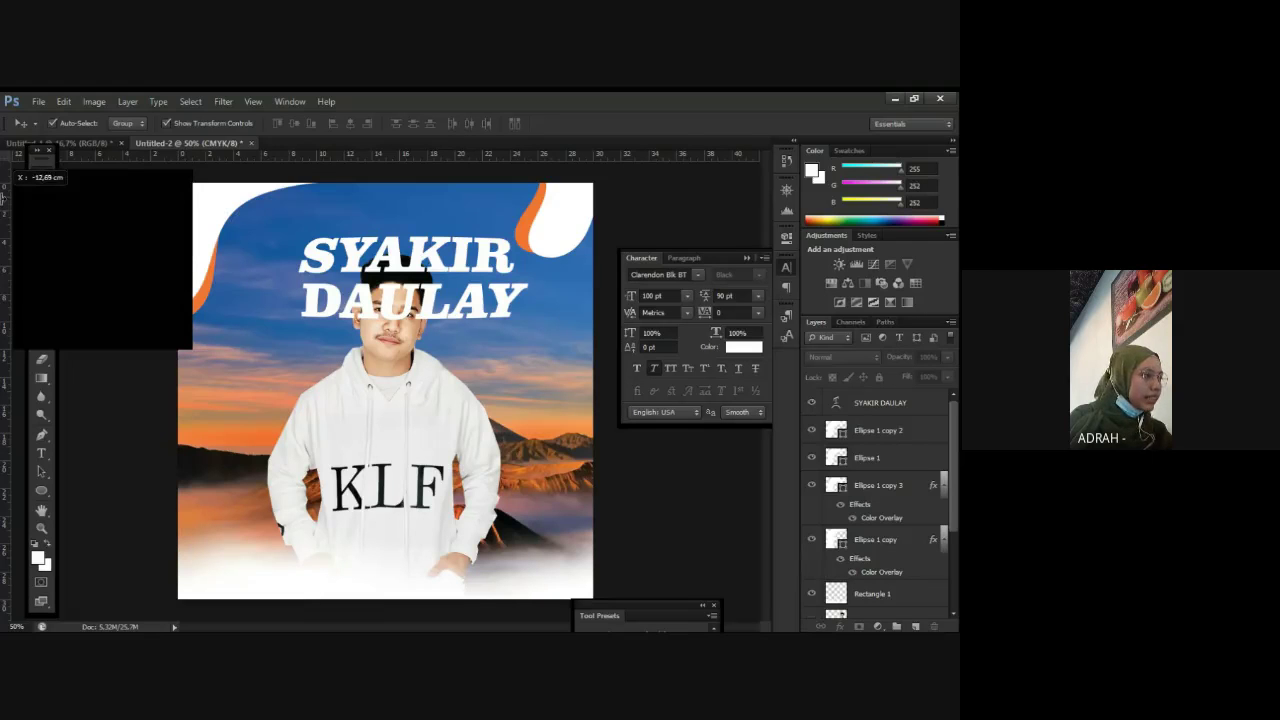
drag(3, 196, 4, 206)
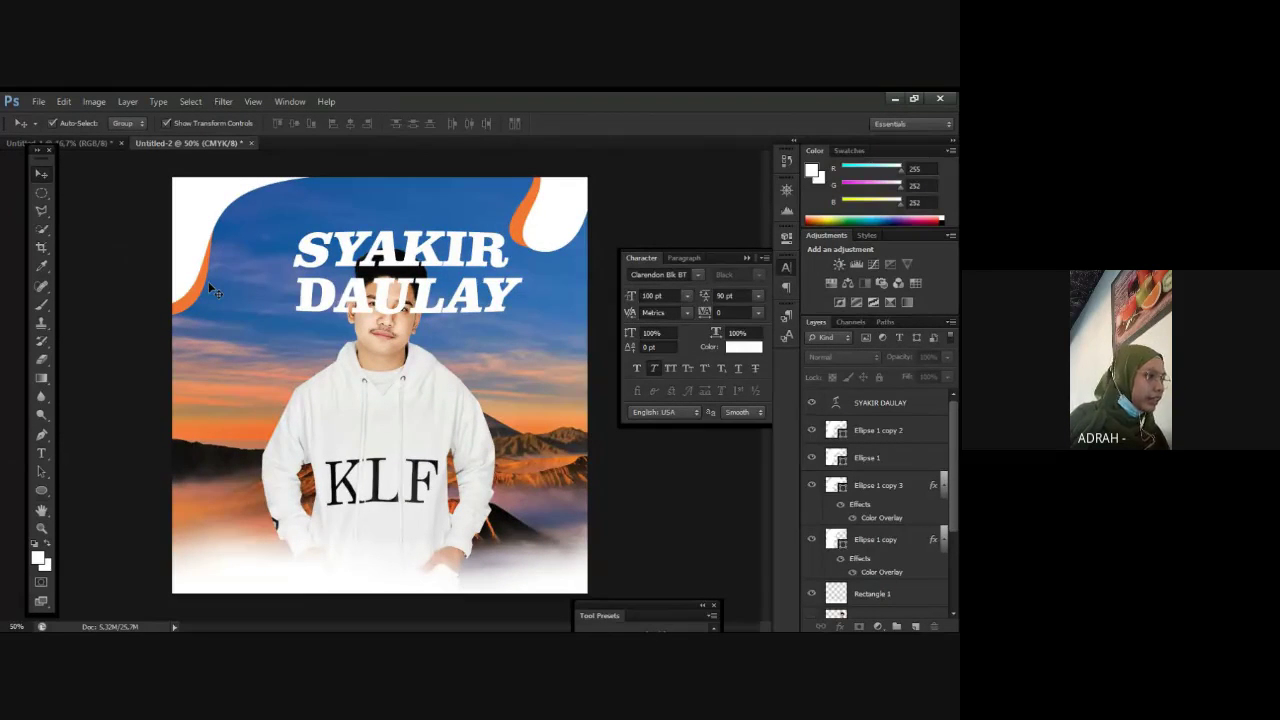
key(ctrl+r)
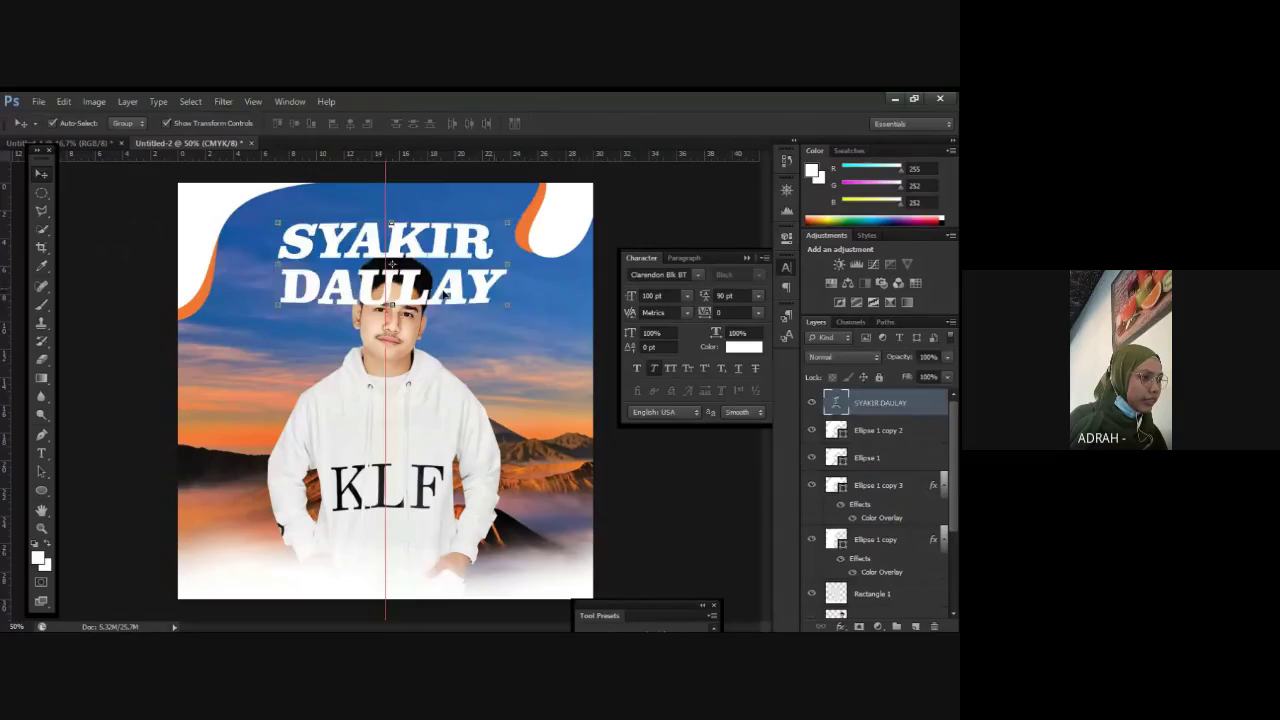
drag(454, 249, 447, 257)
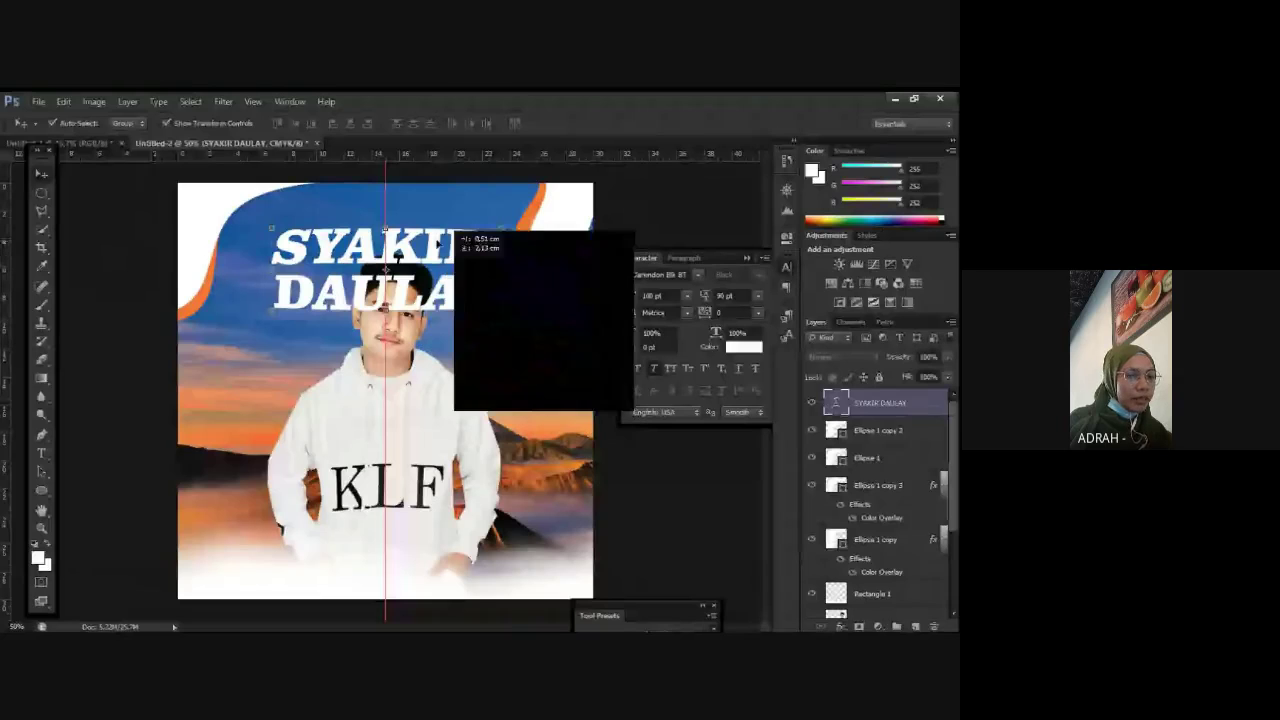
drag(397, 254, 447, 252)
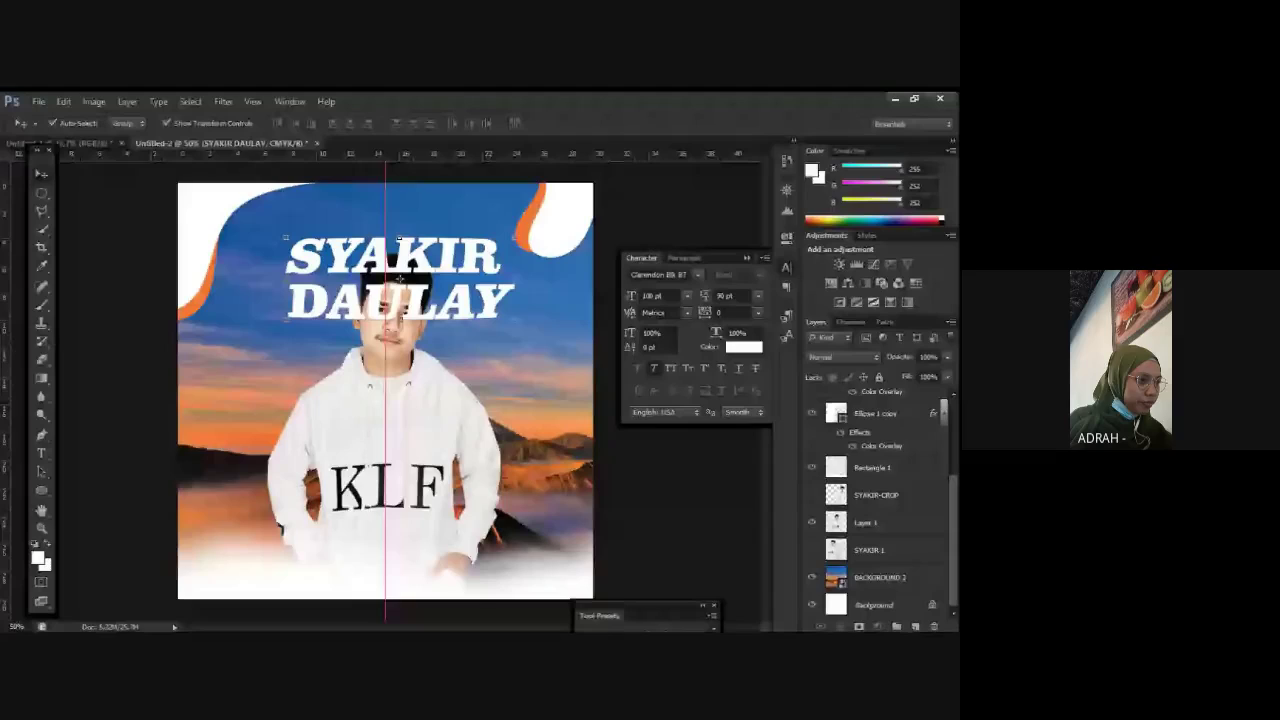
Step: Send the SYAKIR DAULAY title layer behind the man's cutout, just above the background image, and nudge the title slightly upward
key(ctrl+bracketleft)
key(ctrl+bracketleft)
key(ctrl+bracketleft)
key(ctrl+bracketleft)
key(ctrl+bracketleft)
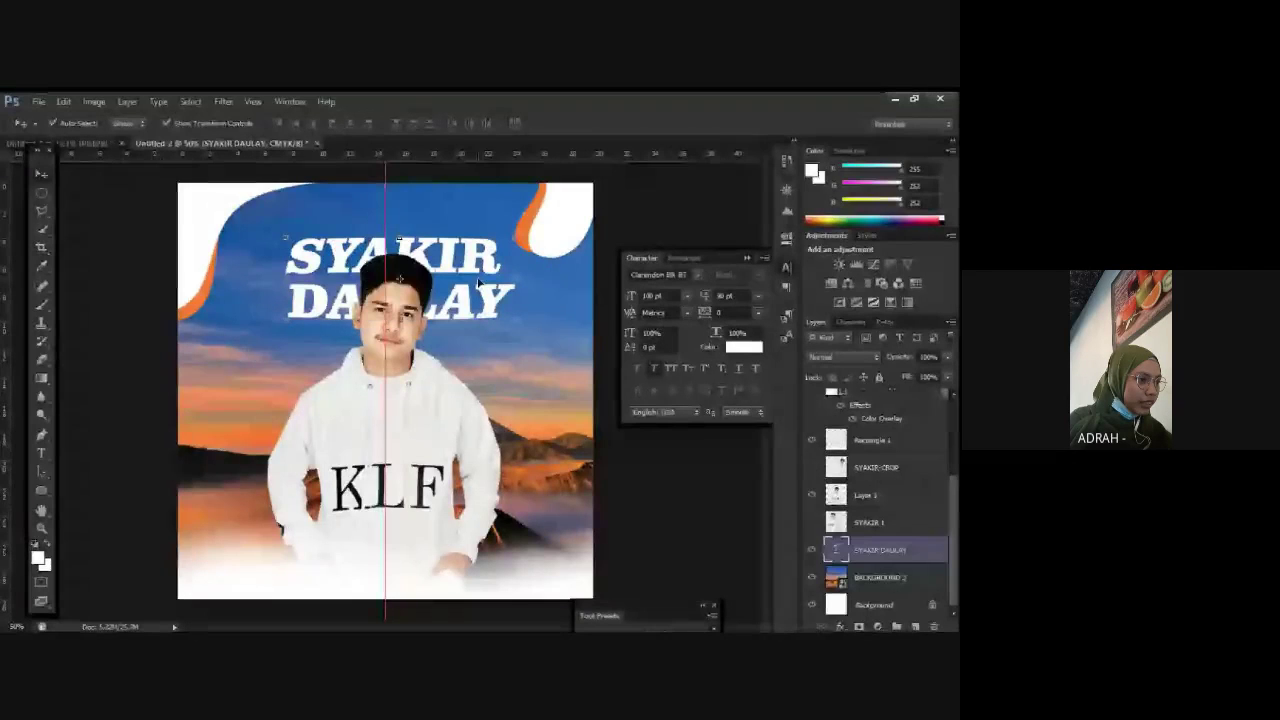
mouse_move(469, 281)
mouse_down()
mouse_move(472, 261)
mouse_move(476, 275)
mouse_up()
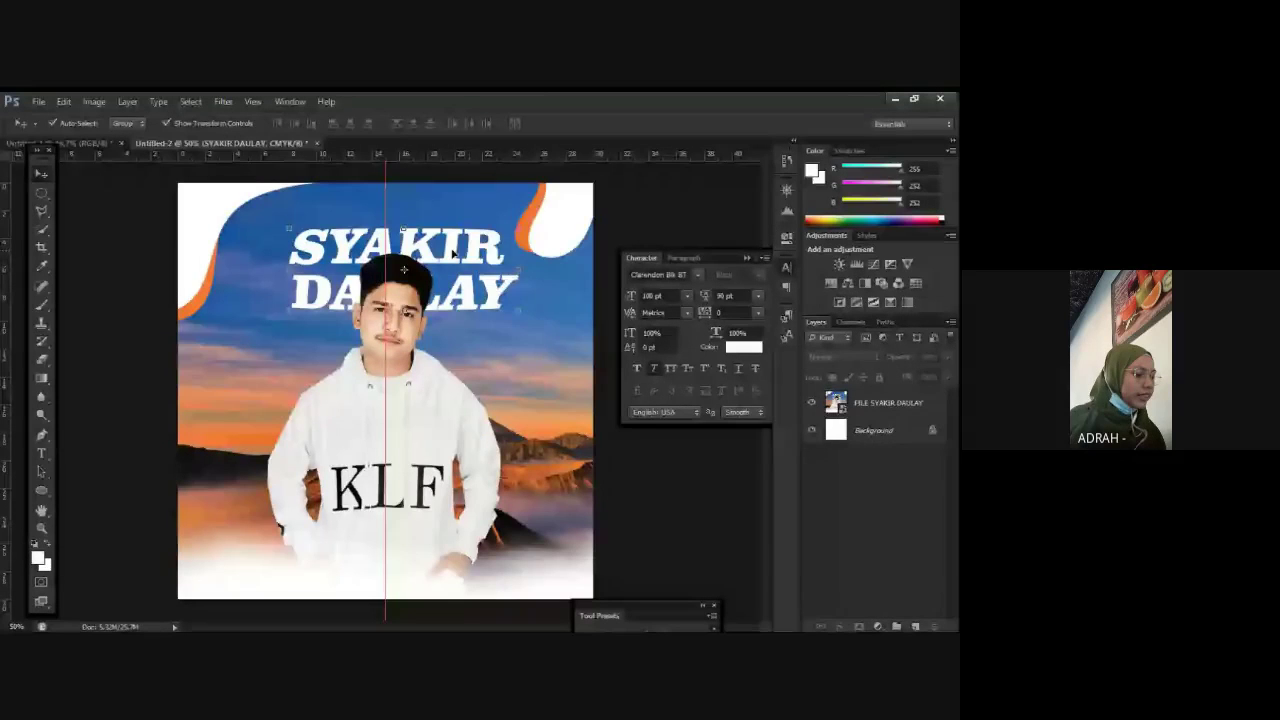
Step: Duplicate the title text layer in place, undoing a trial move of the copy toward the lower left of the poster
drag(440, 232, 460, 250)
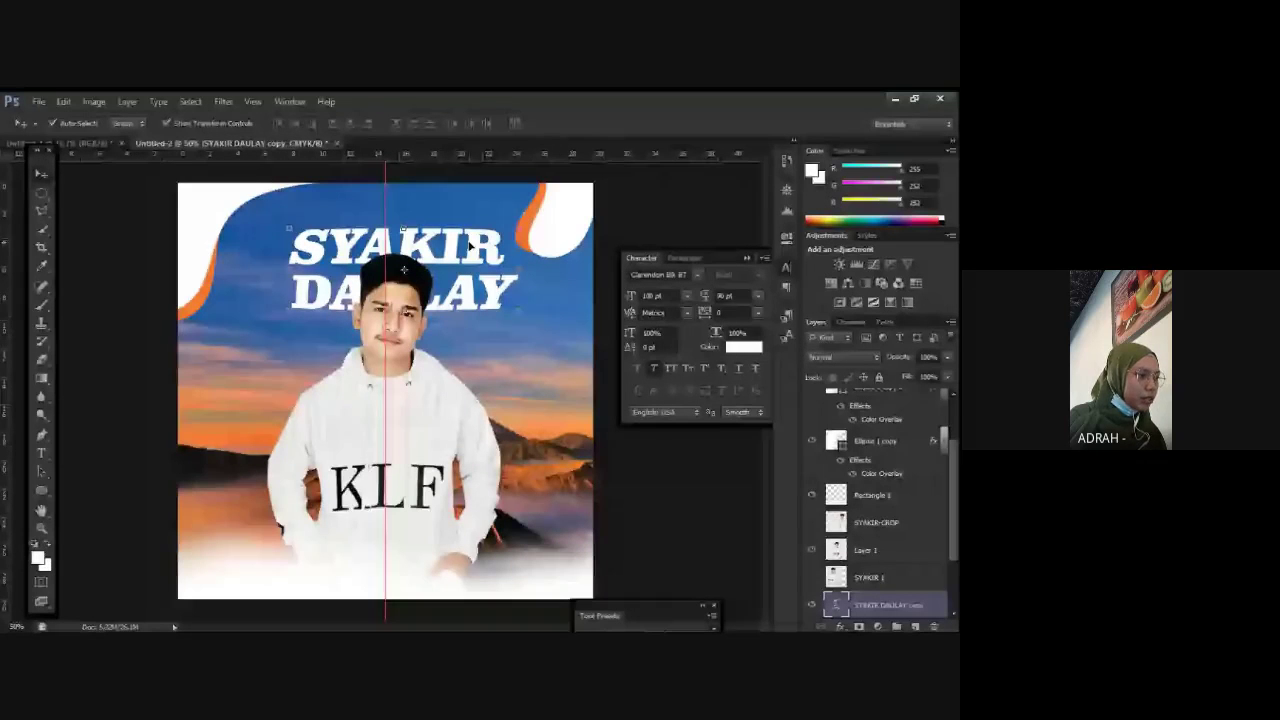
drag(469, 245, 349, 357)
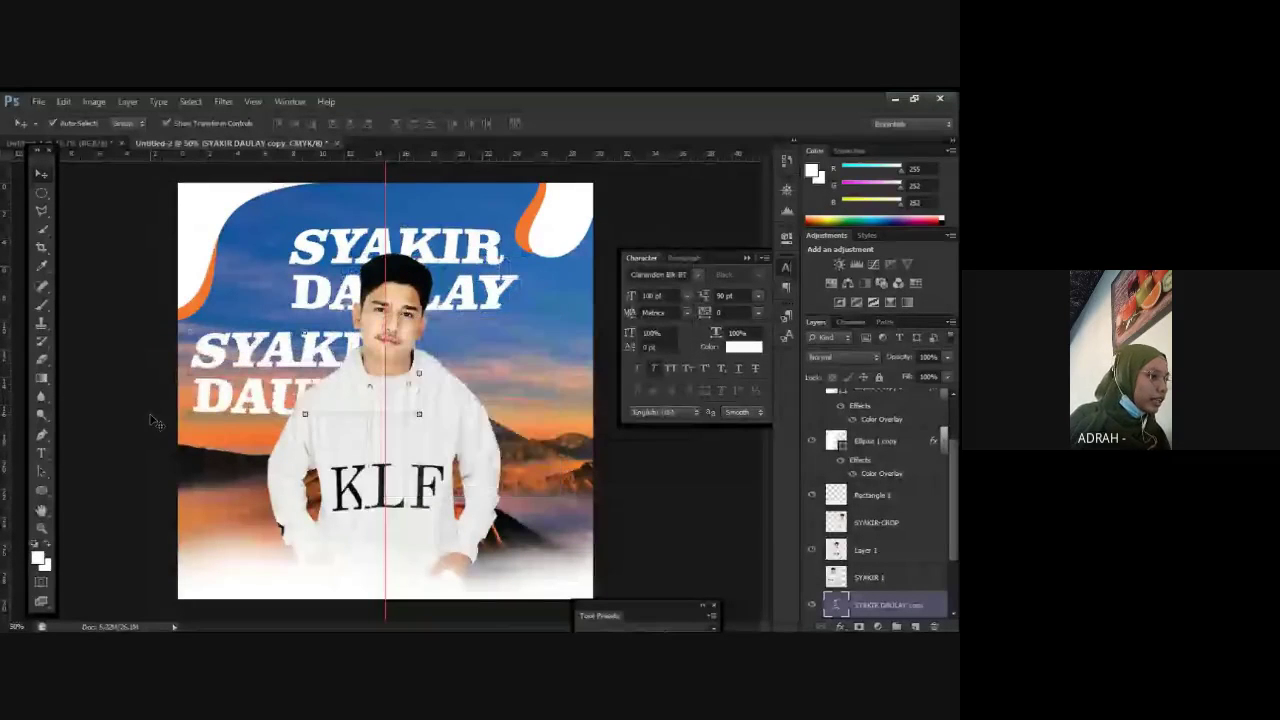
key(ctrl+z)
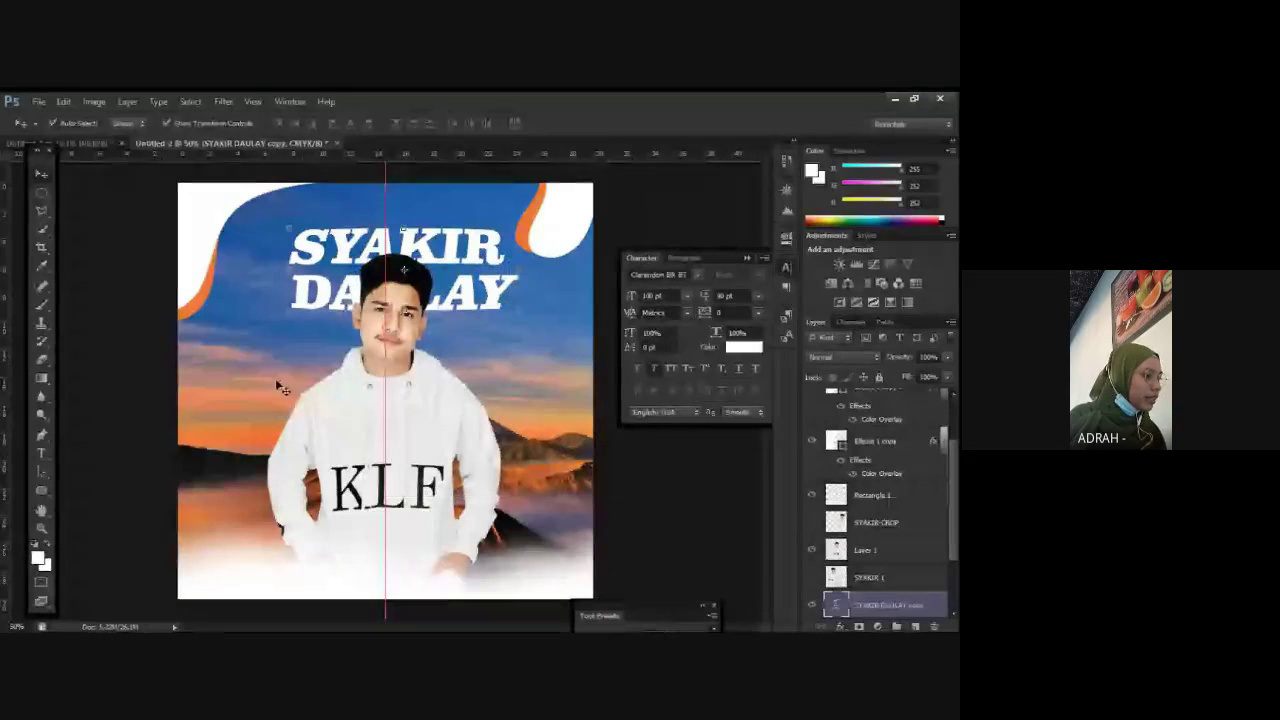
Step: Recolor the duplicated title text orange (#f47532) by sampling the curved corner shape, keeping it directly over the white title
key(t)
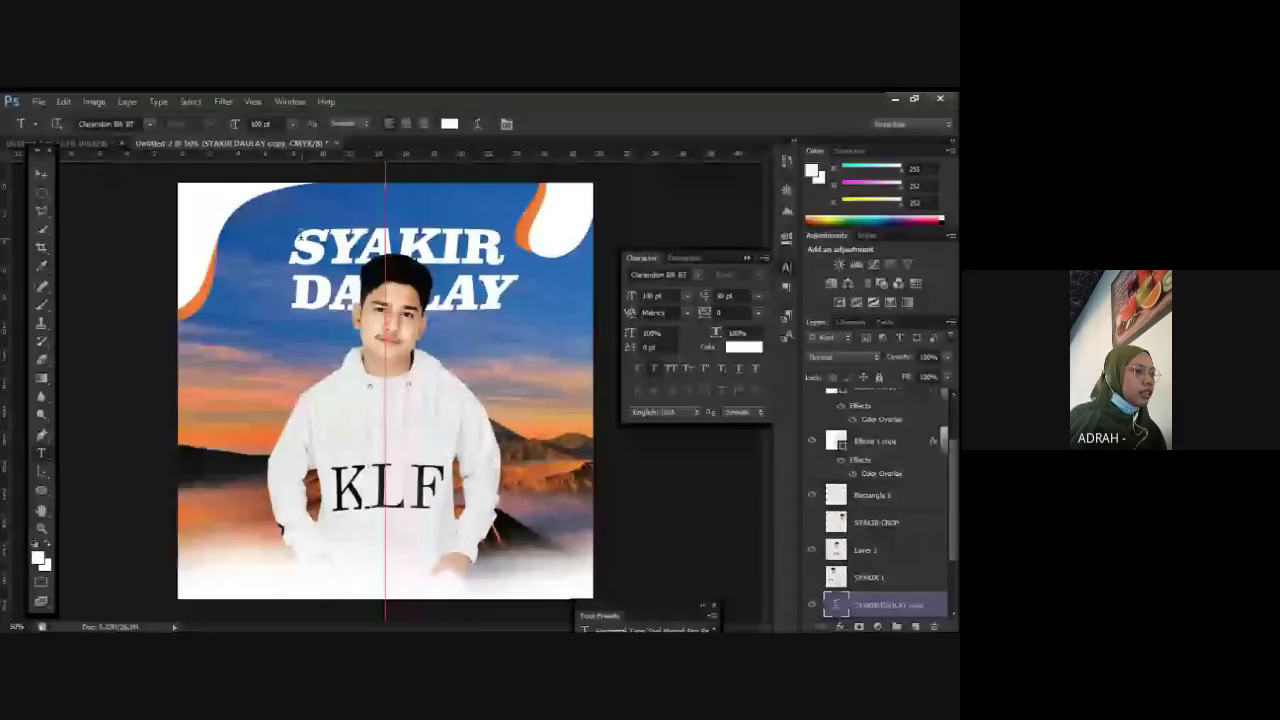
click(300, 235)
key(ctrl+a)
click(38, 558)
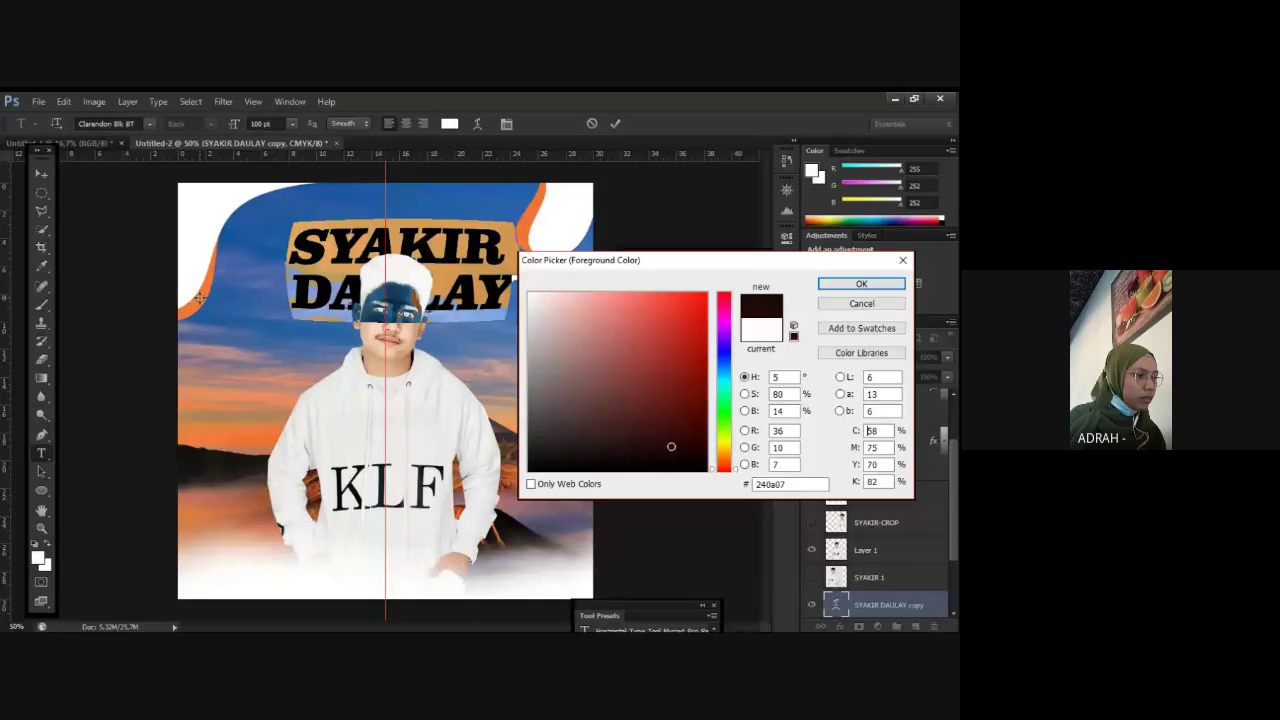
click(200, 297)
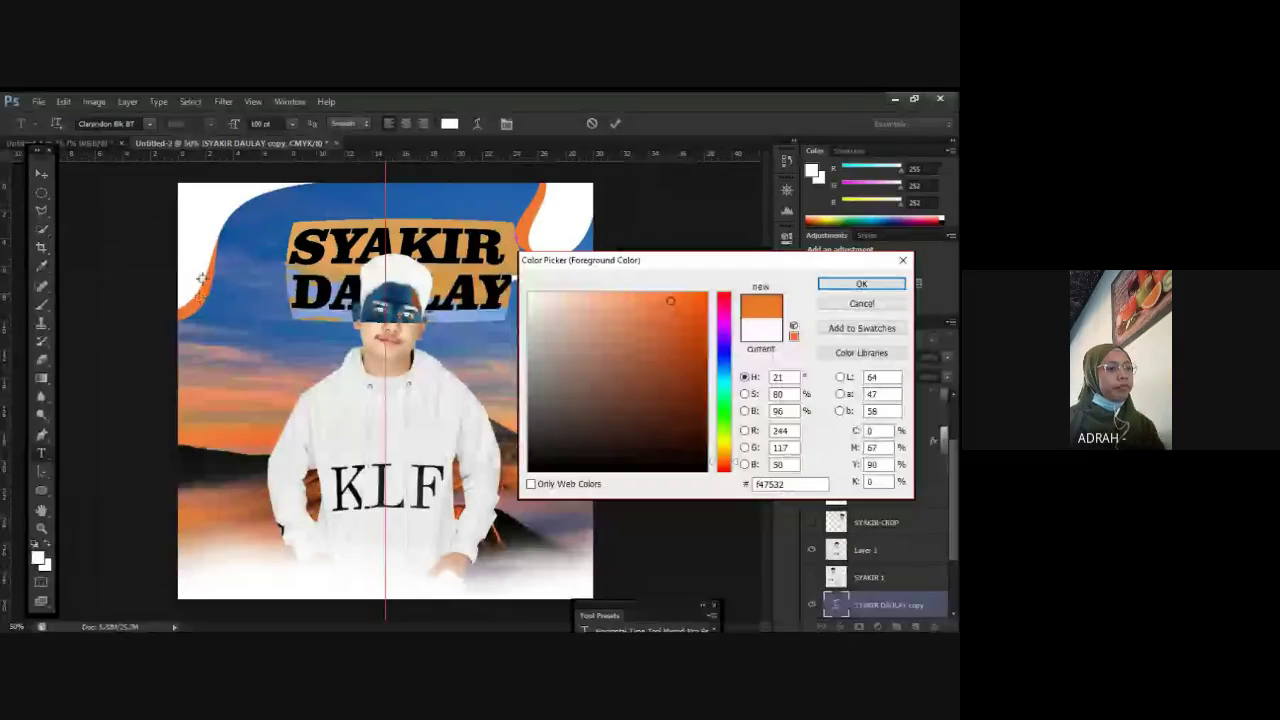
click(833, 289)
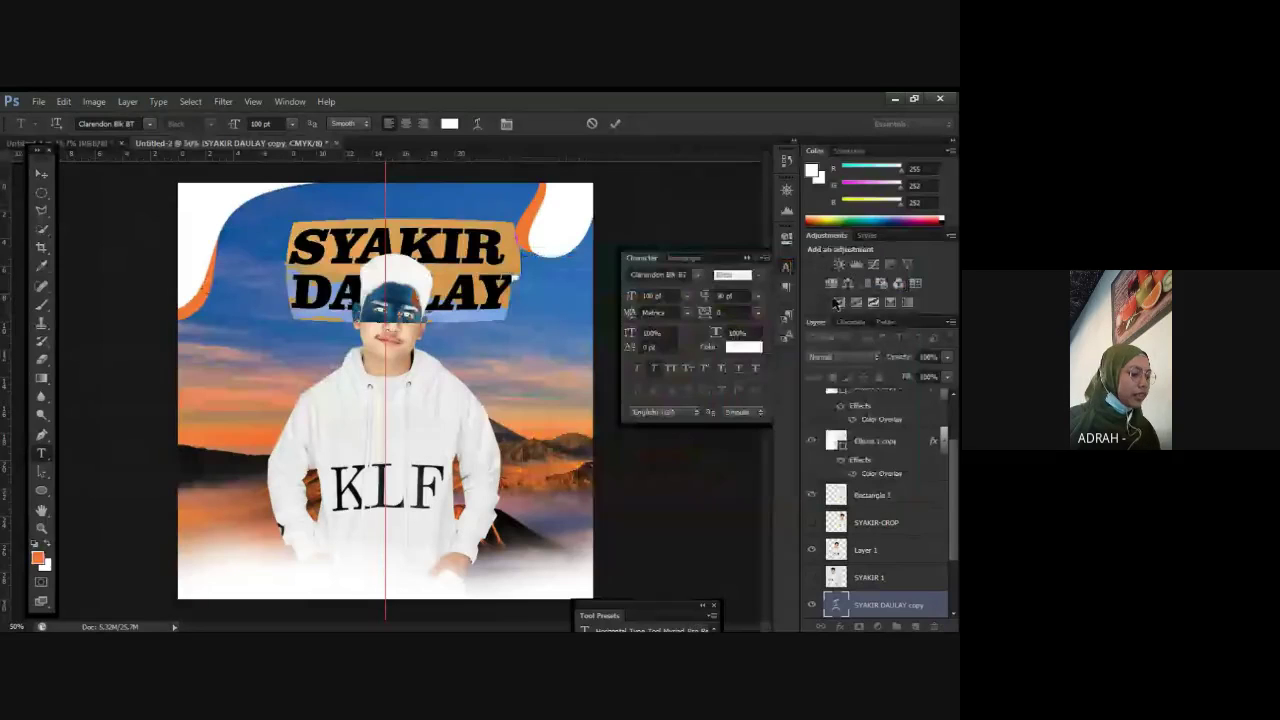
drag(492, 252, 472, 240)
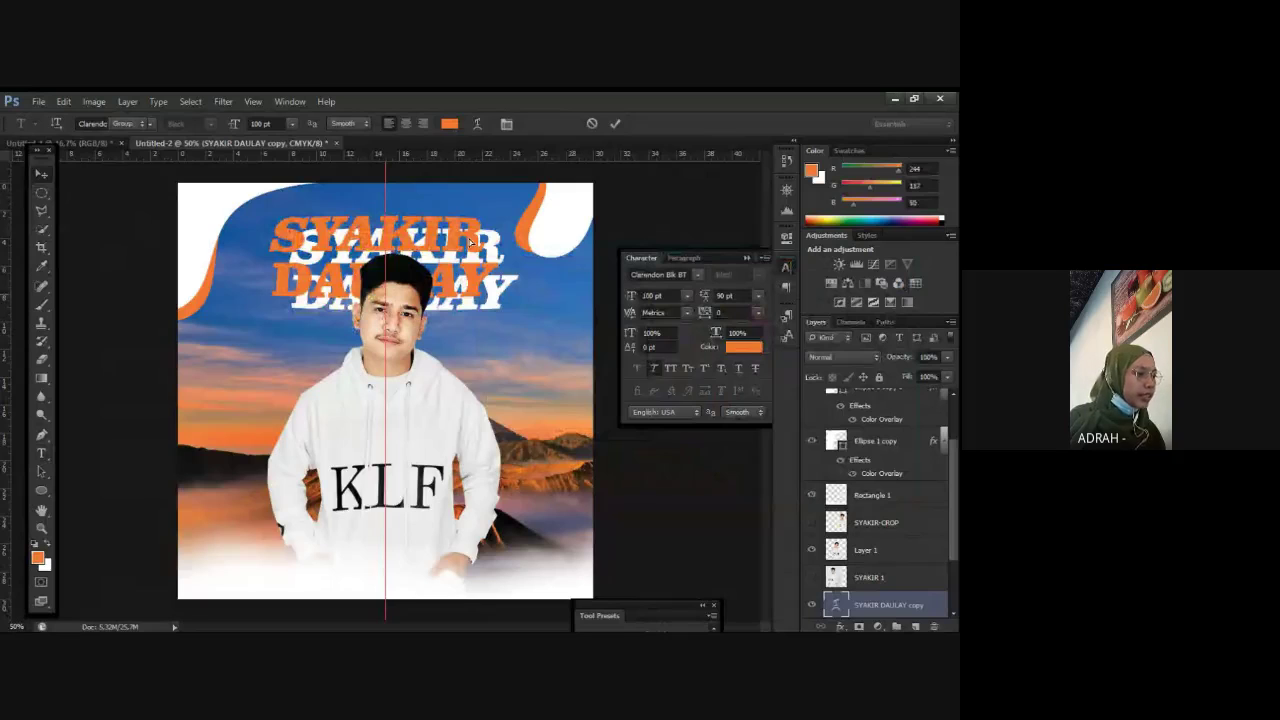
click(41, 173)
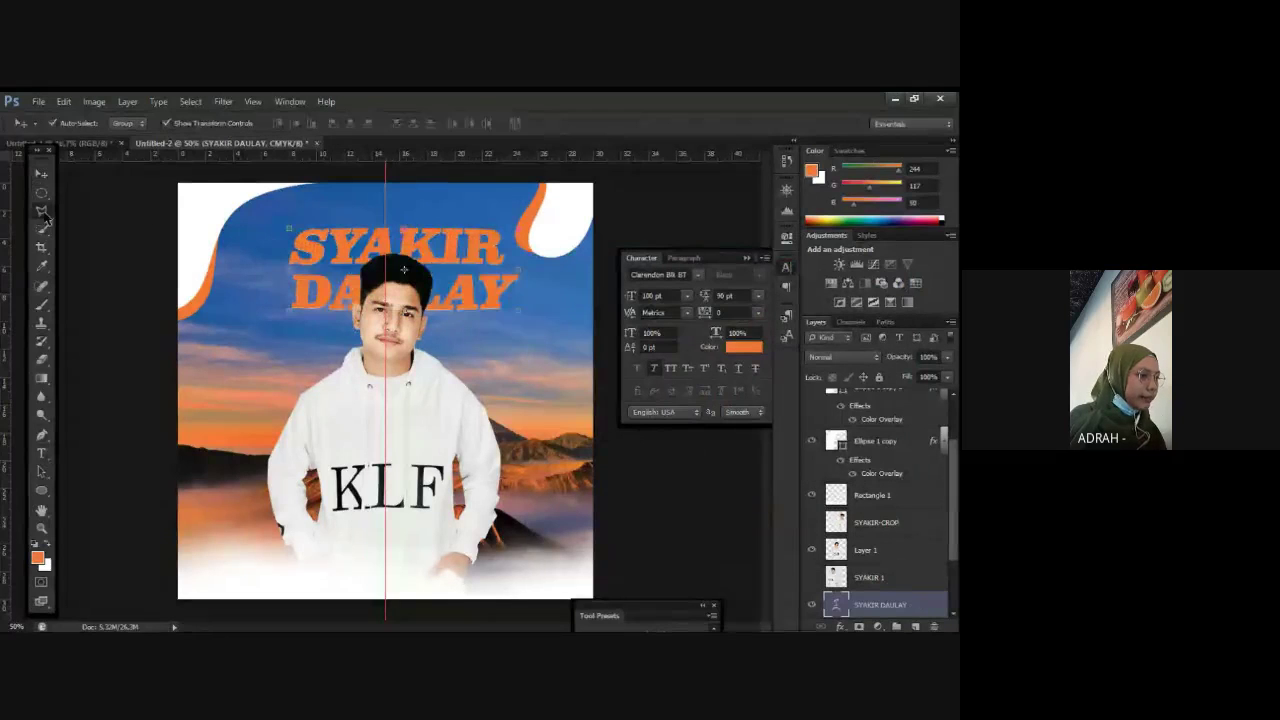
Step: With the Eraser and a round brush, remove the orange from SY, part of the R and LAY to expose white lettering like the reference poster
click(92, 144)
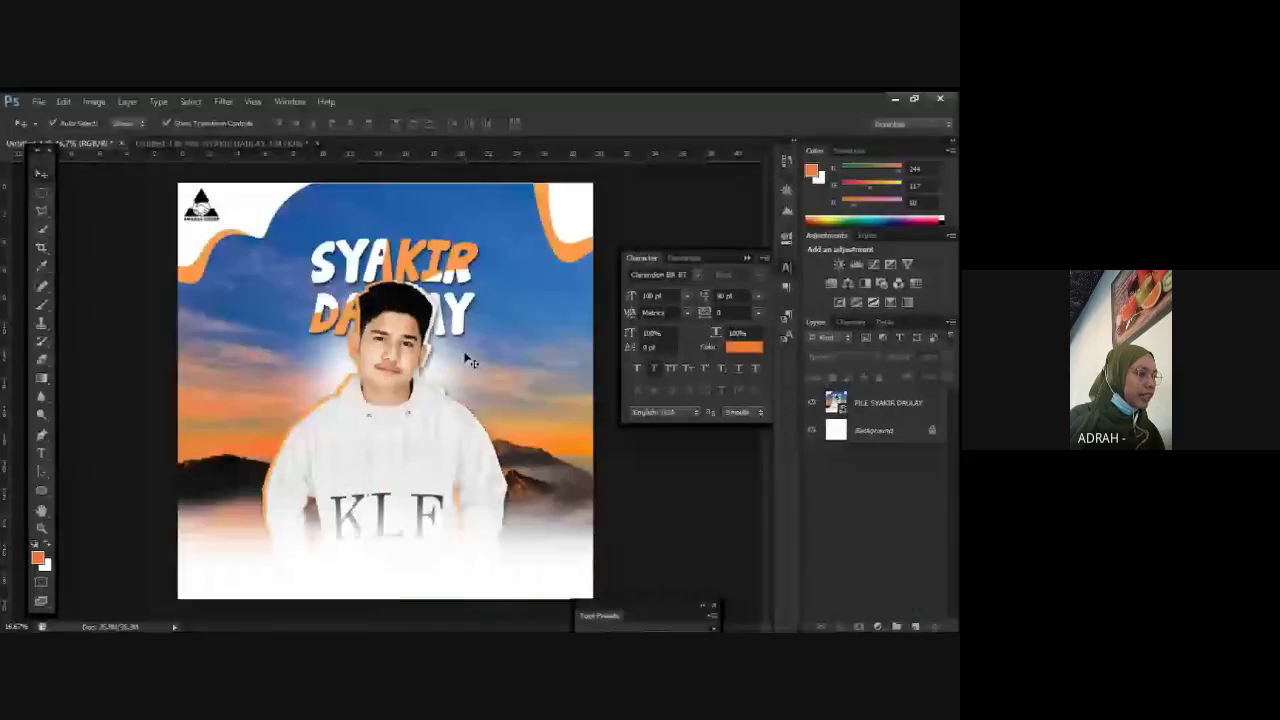
key(ctrl+Tab)
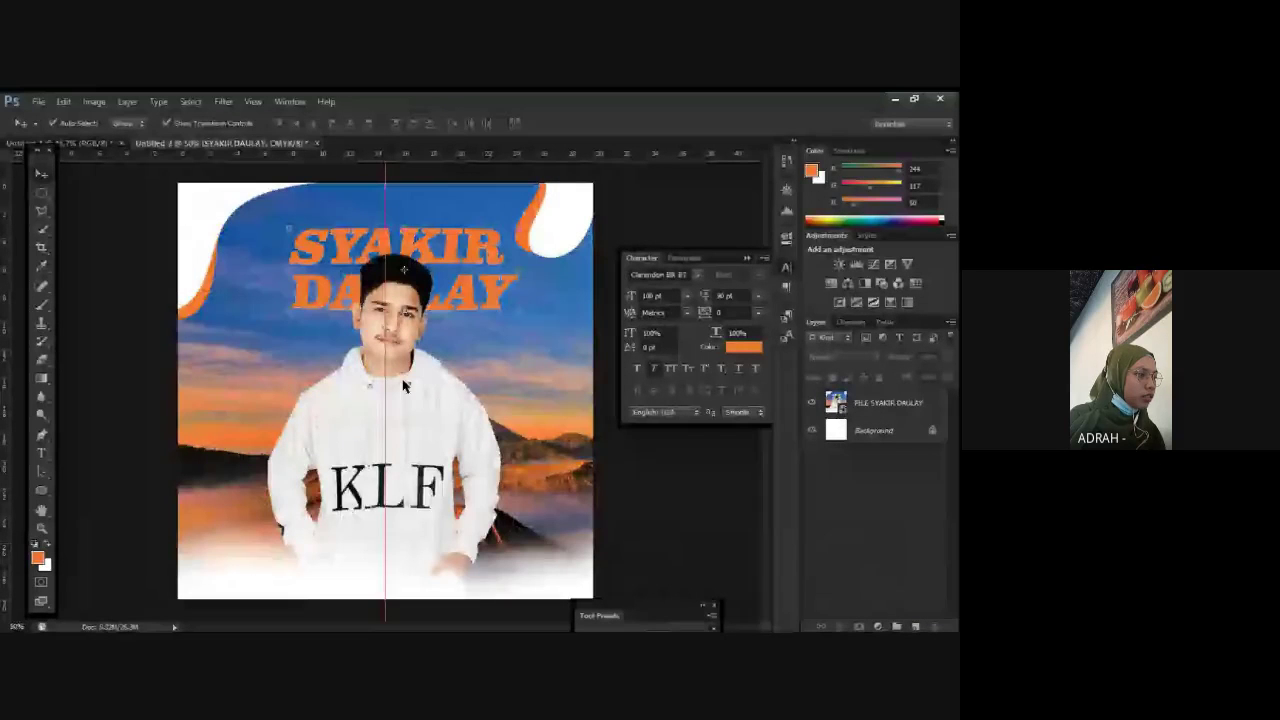
click(42, 360)
click(43, 362)
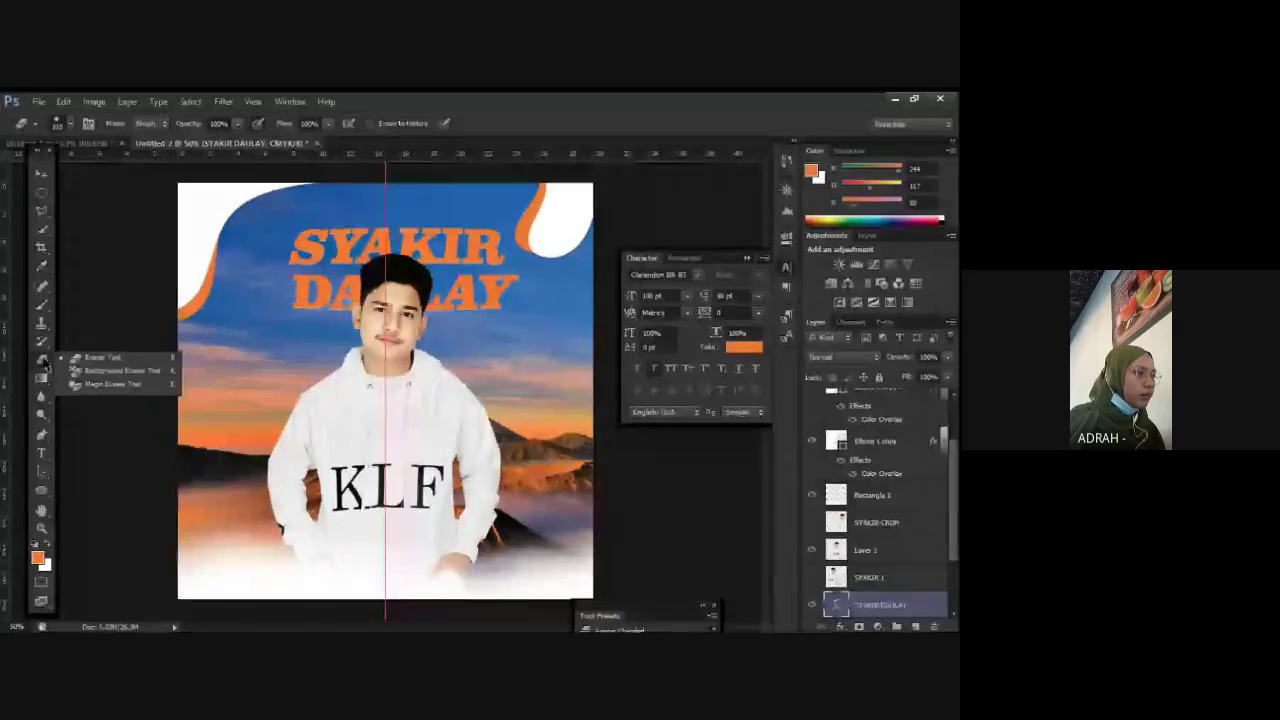
click(100, 357)
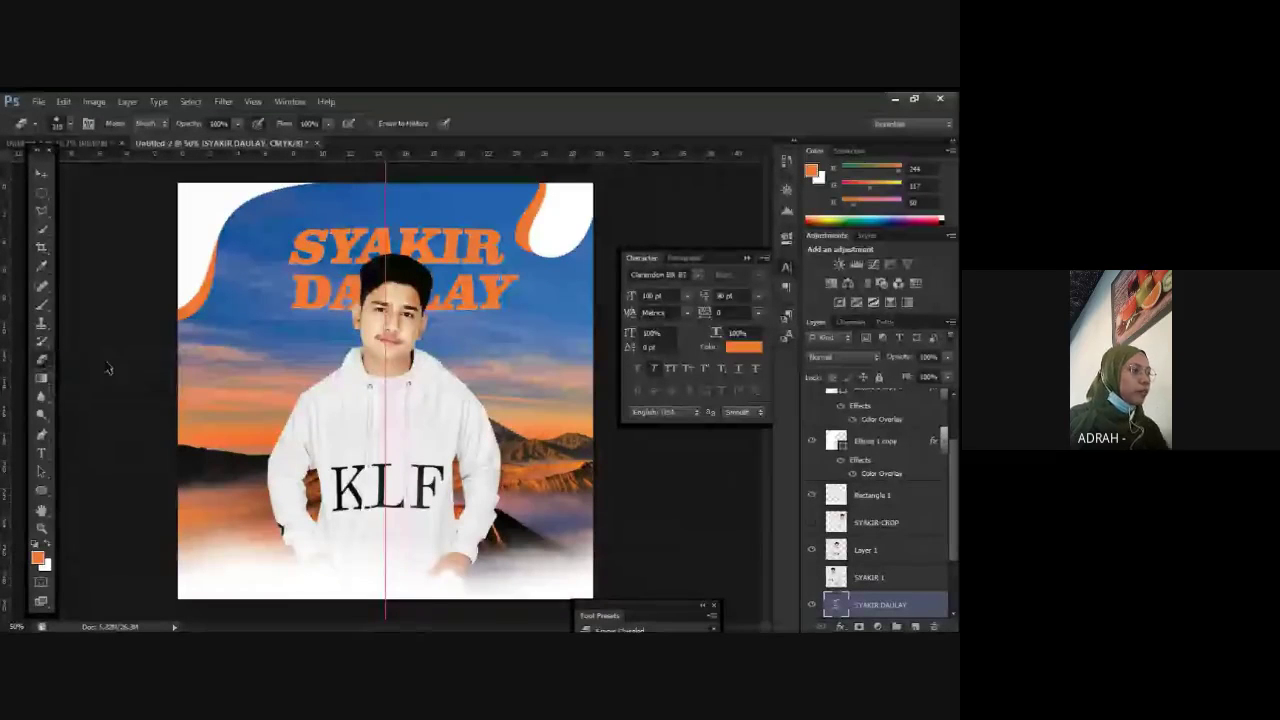
click(70, 126)
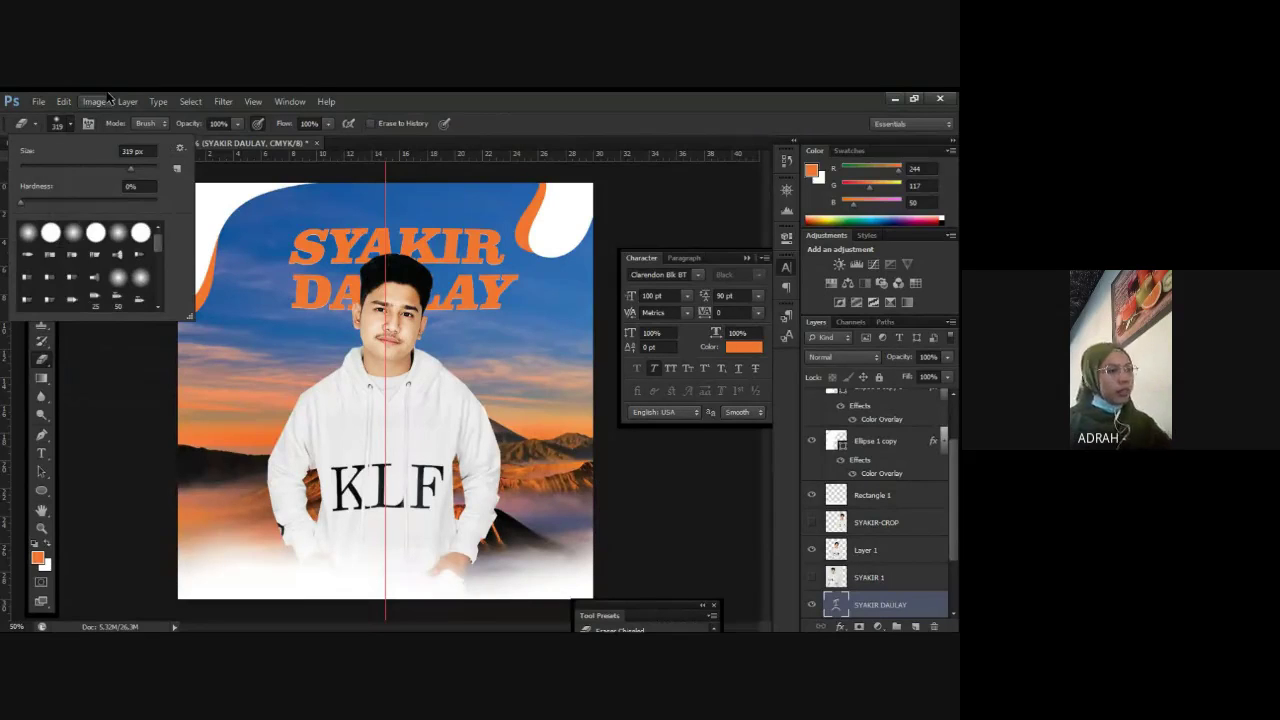
click(55, 238)
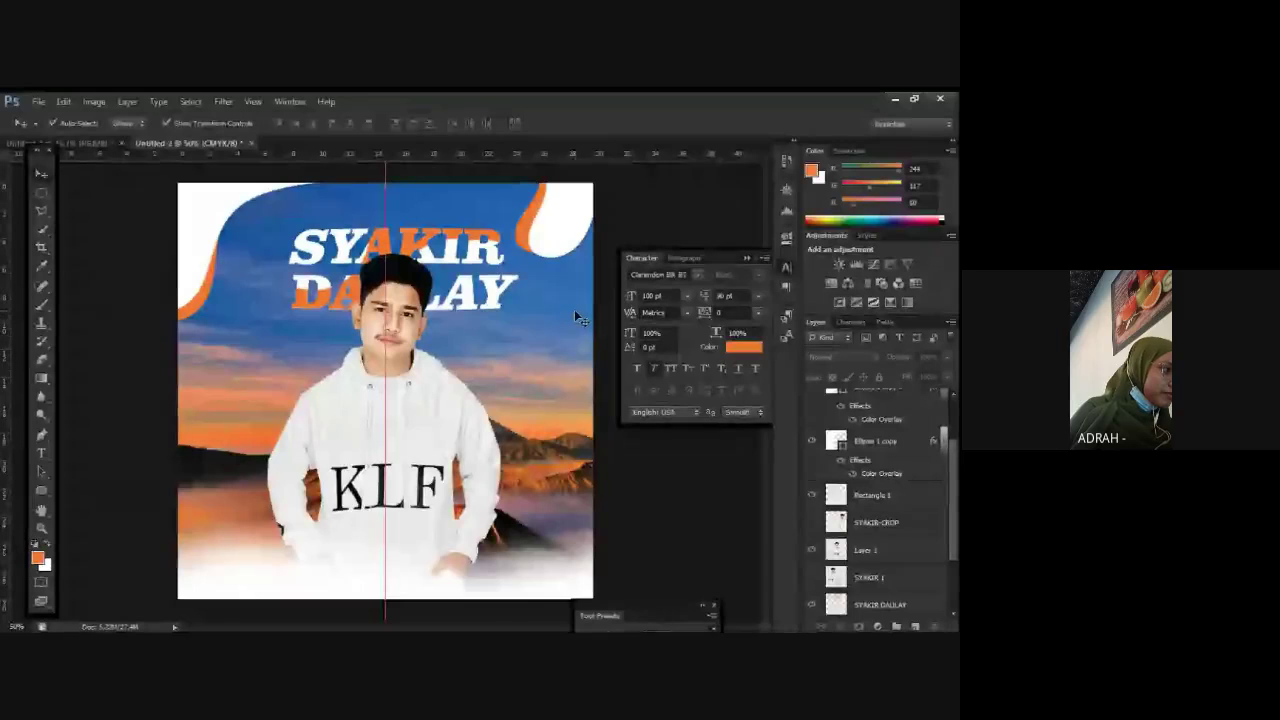
Step: Compare with the reference poster, and duplicate the man's cutout in Layer 1, placing the copy to the right of the original
click(42, 211)
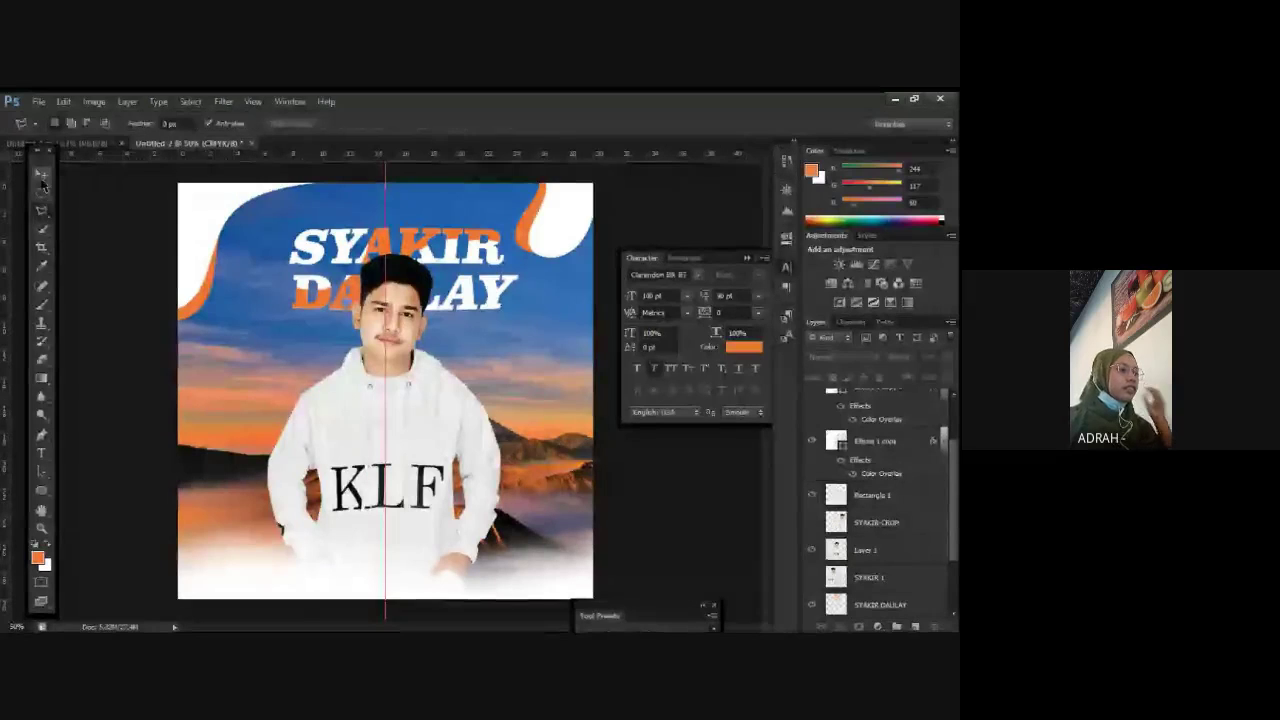
click(41, 176)
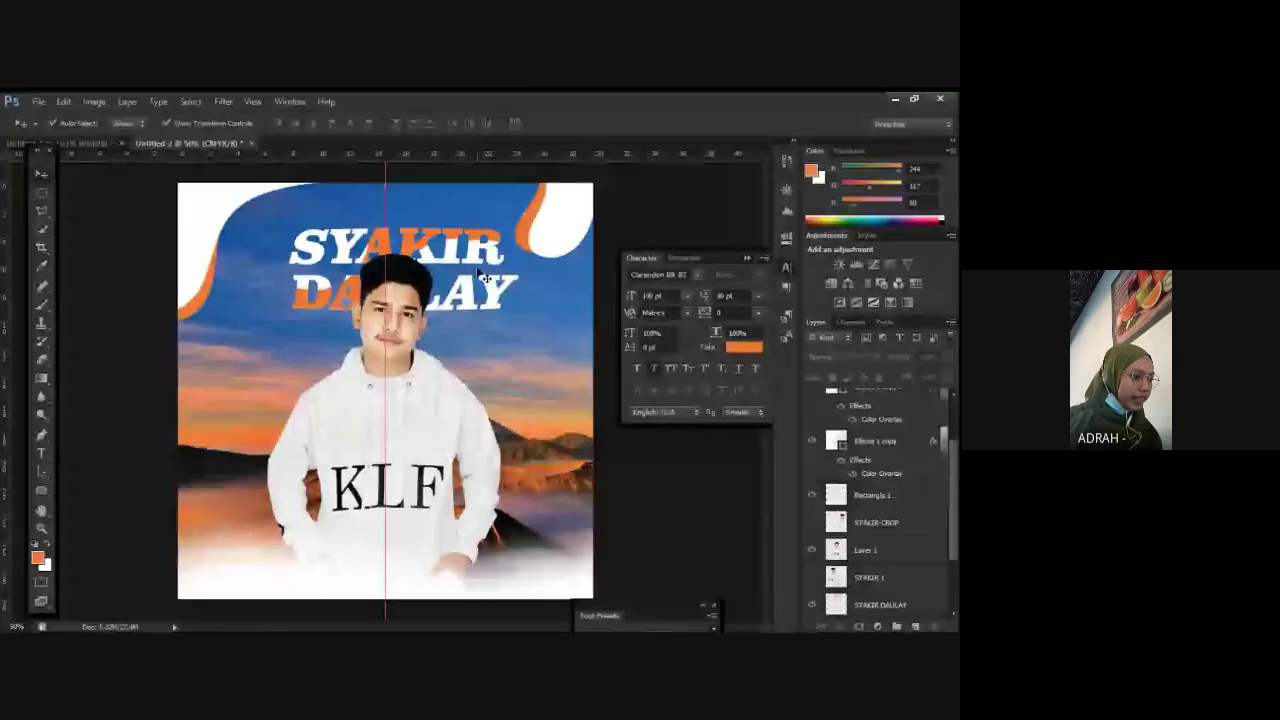
click(83, 147)
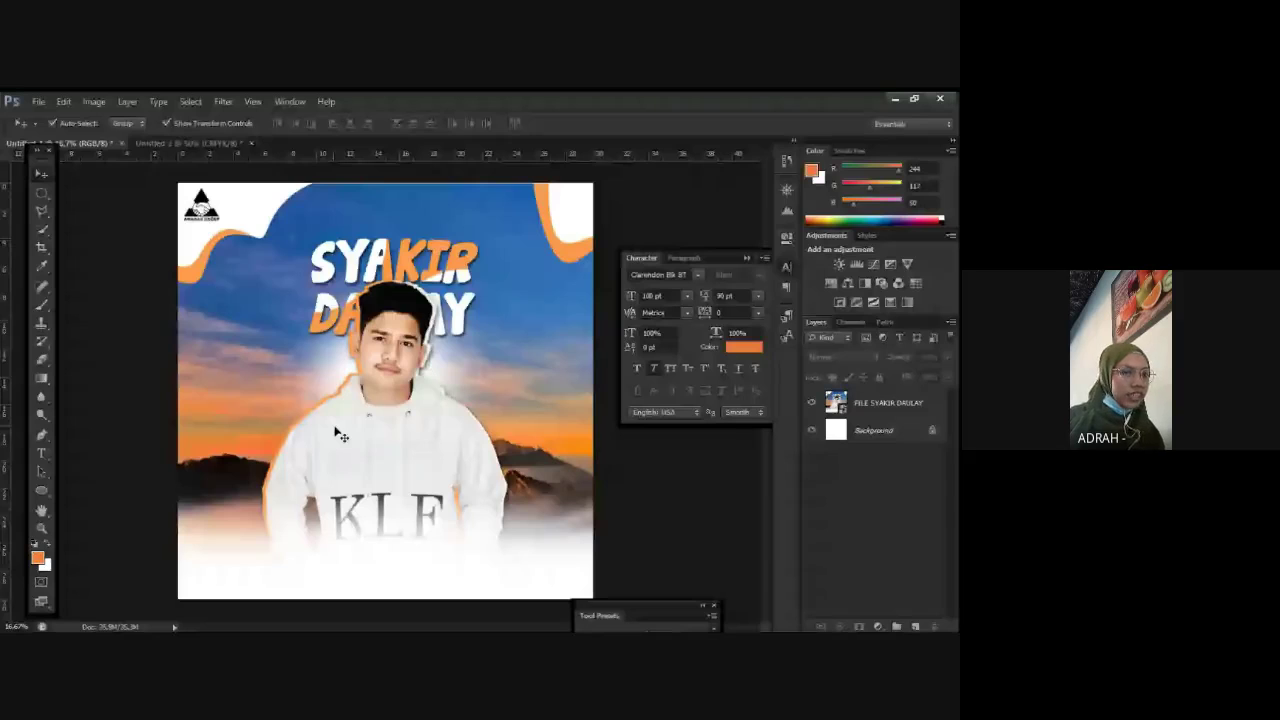
click(340, 435)
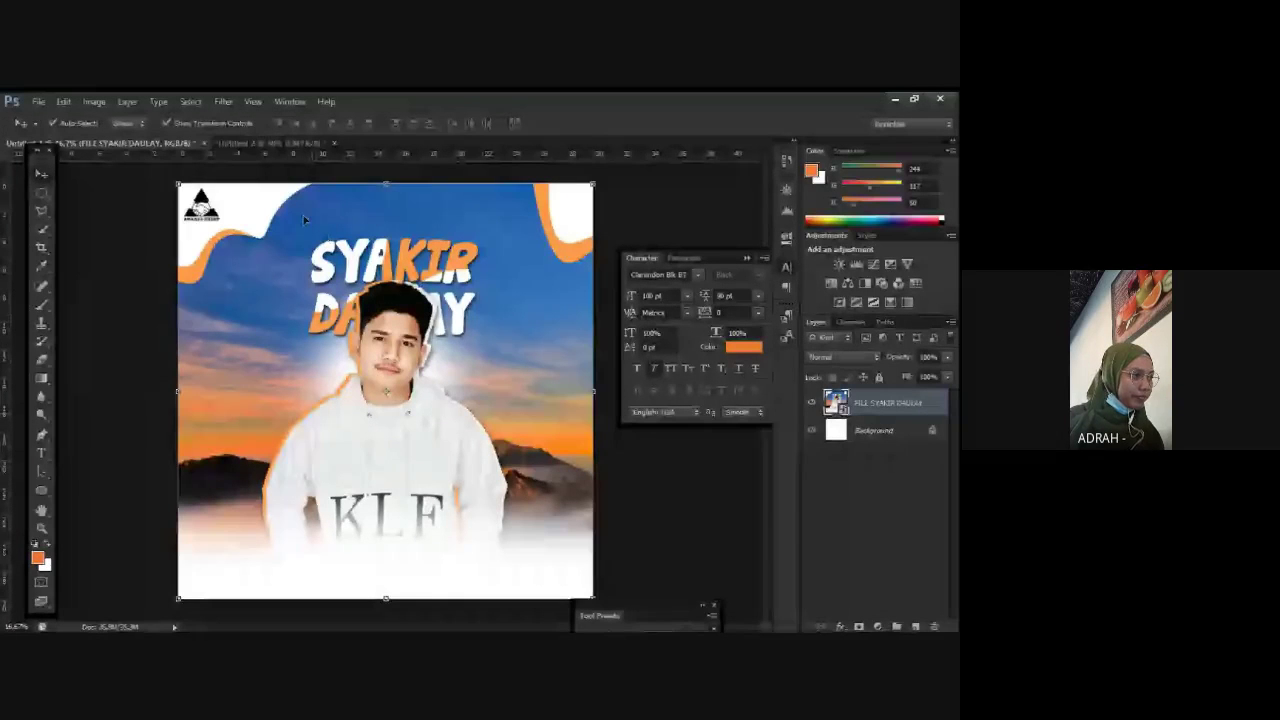
click(290, 146)
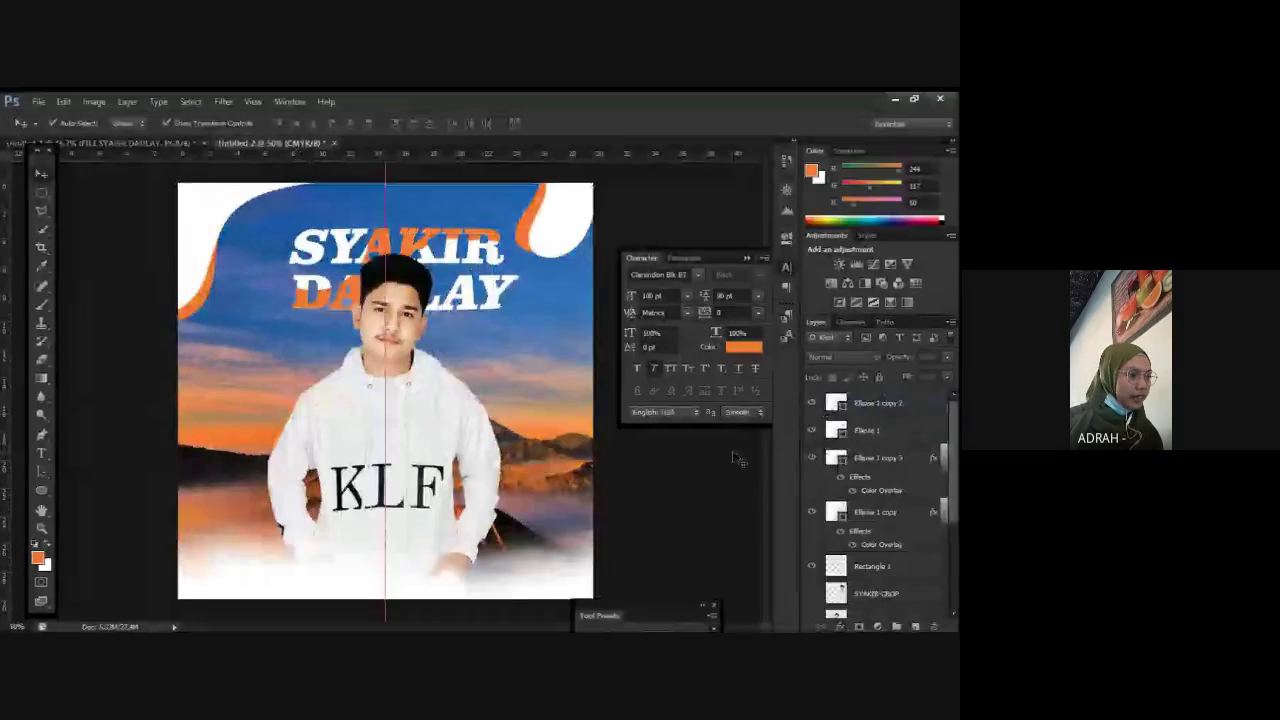
click(450, 490)
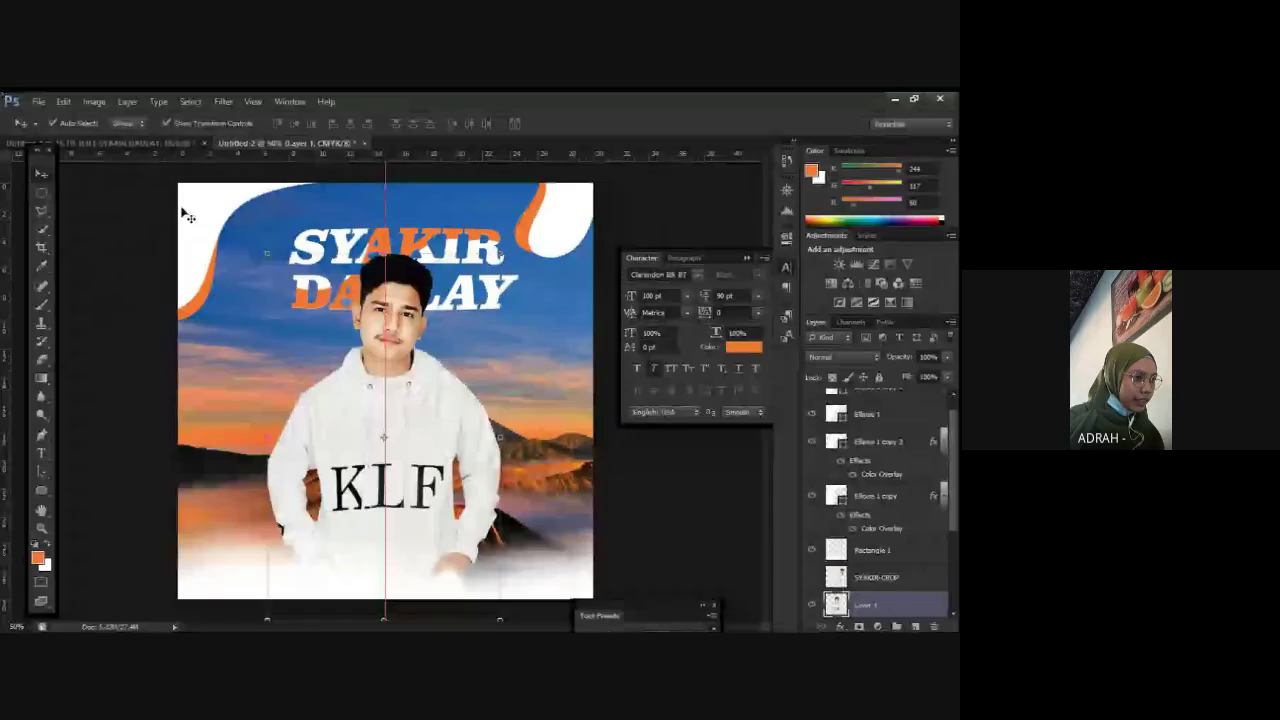
mouse_move(440, 405)
mouse_down()
mouse_move(508, 405)
mouse_move(430, 388)
mouse_move(420, 411)
mouse_up()
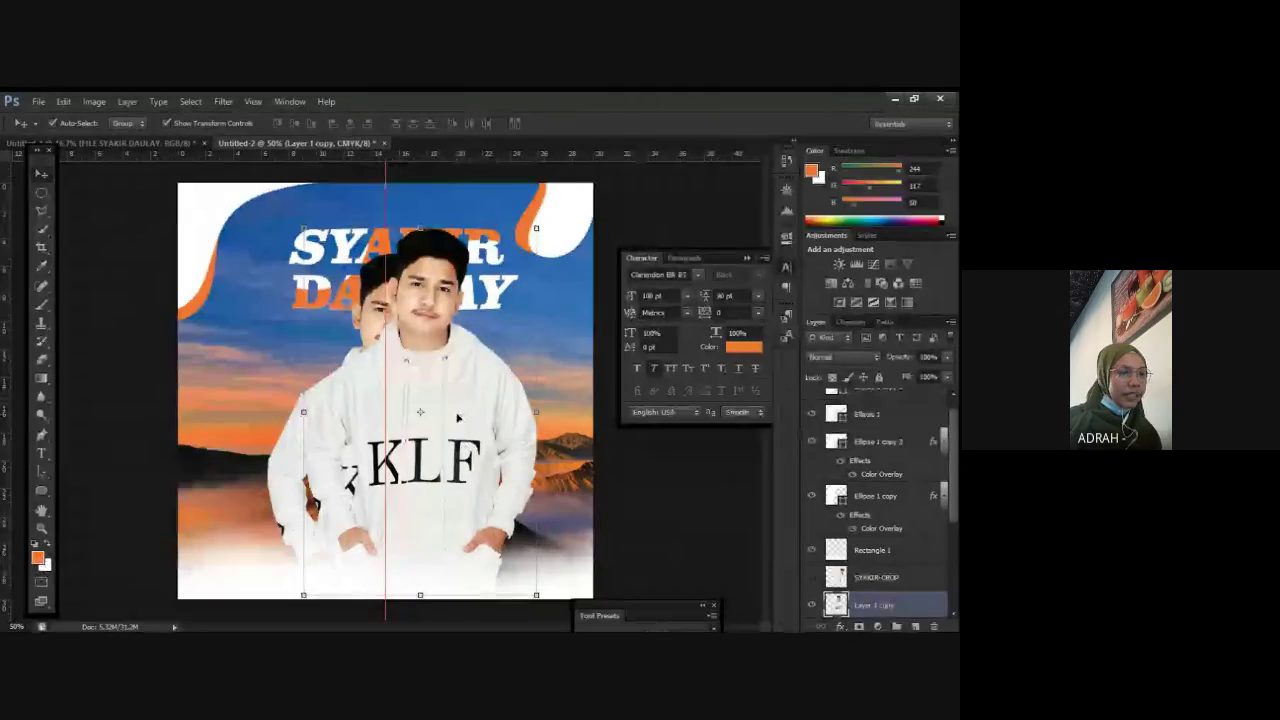
drag(458, 418, 509, 461)
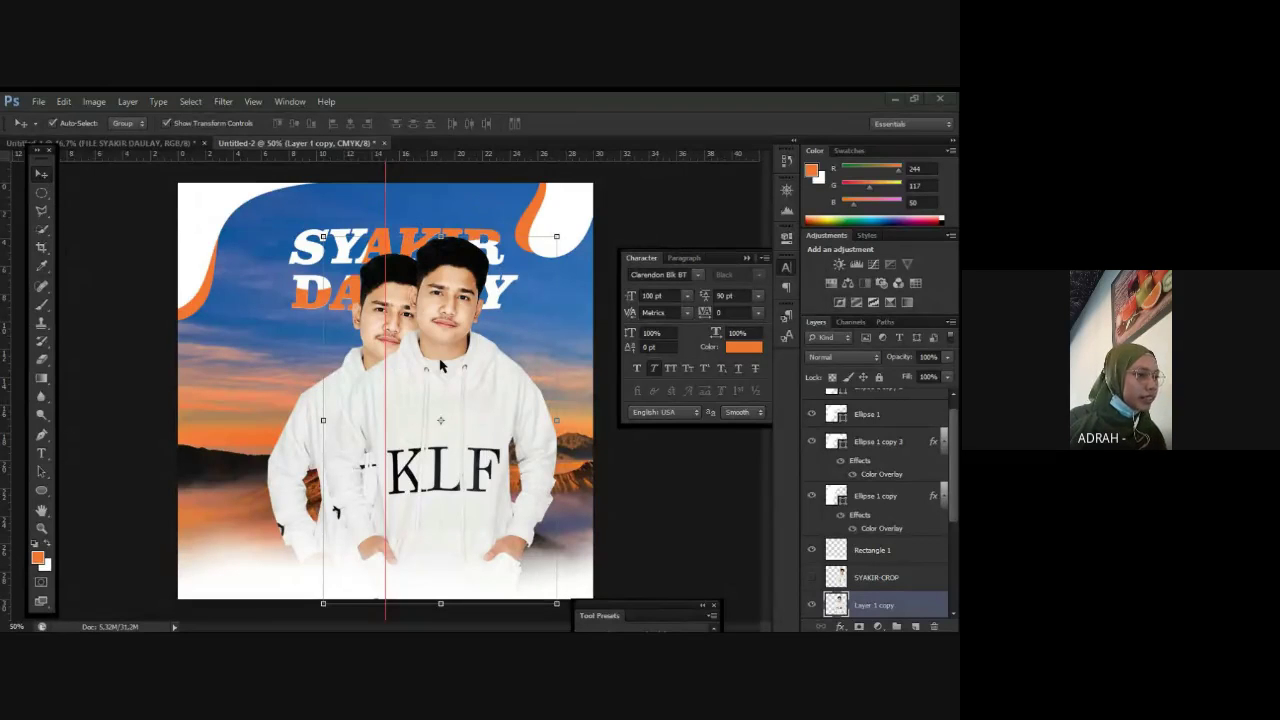
click(460, 428)
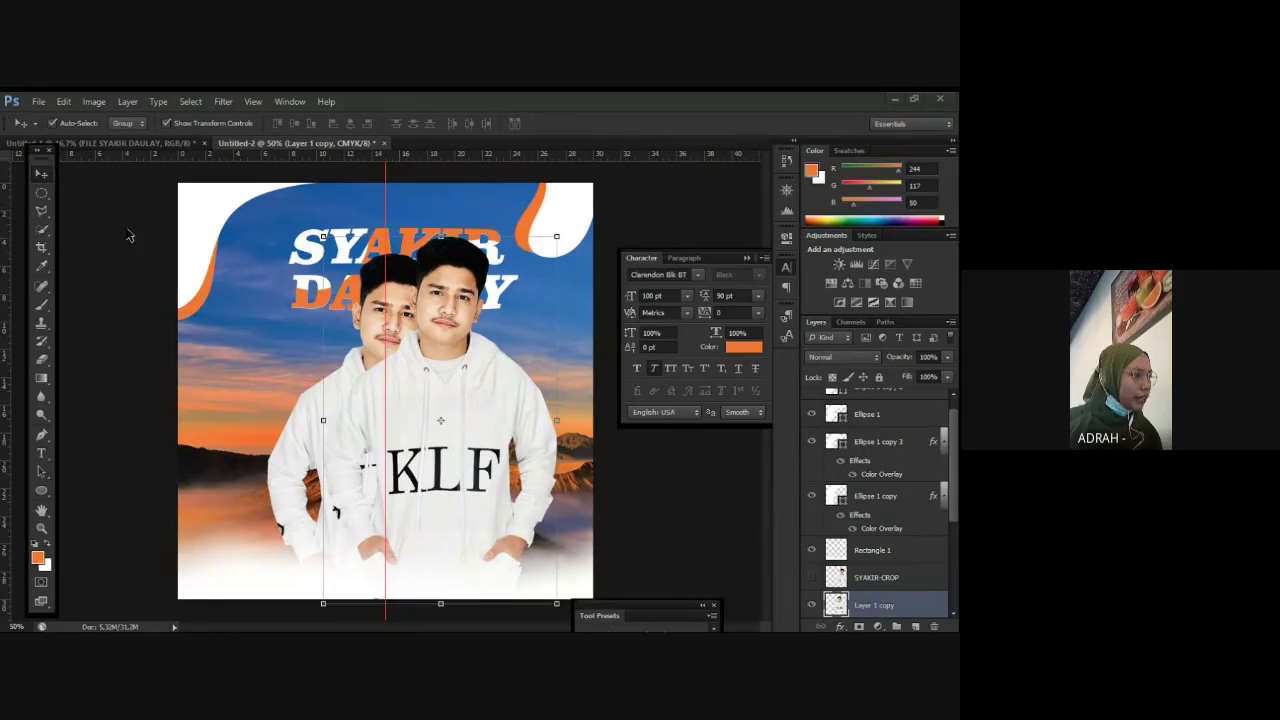
click(46, 176)
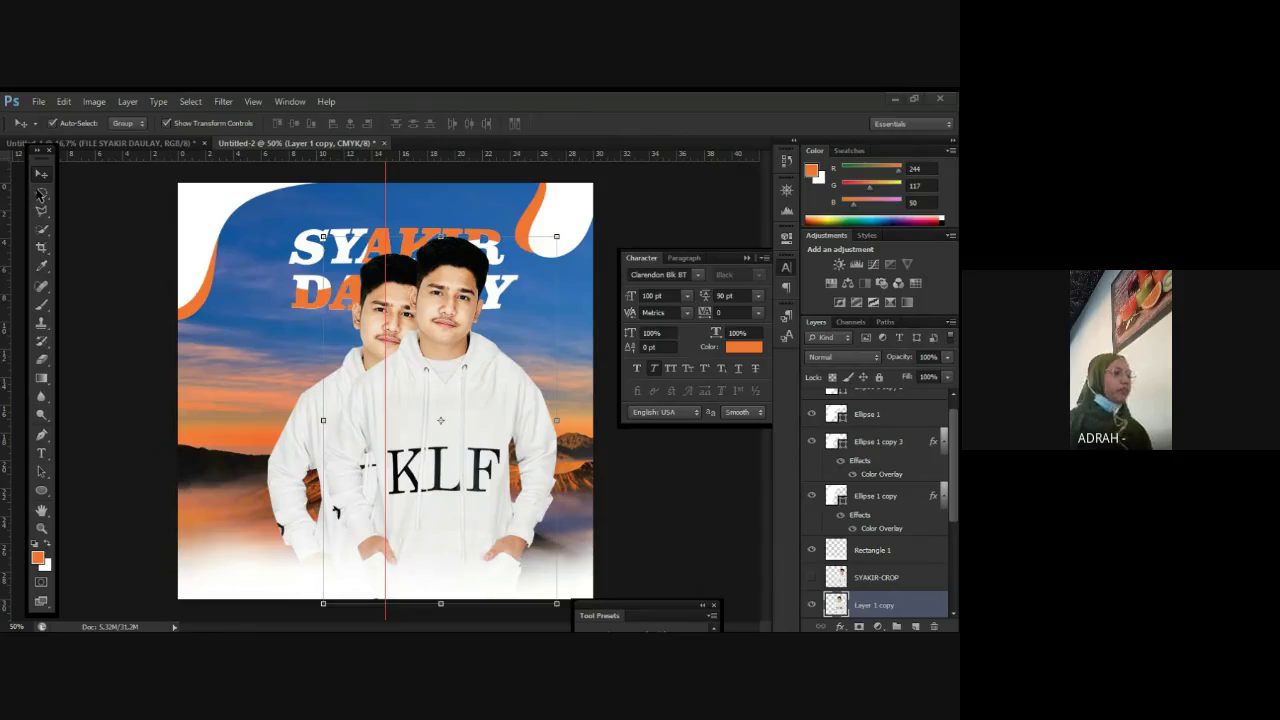
click(481, 320)
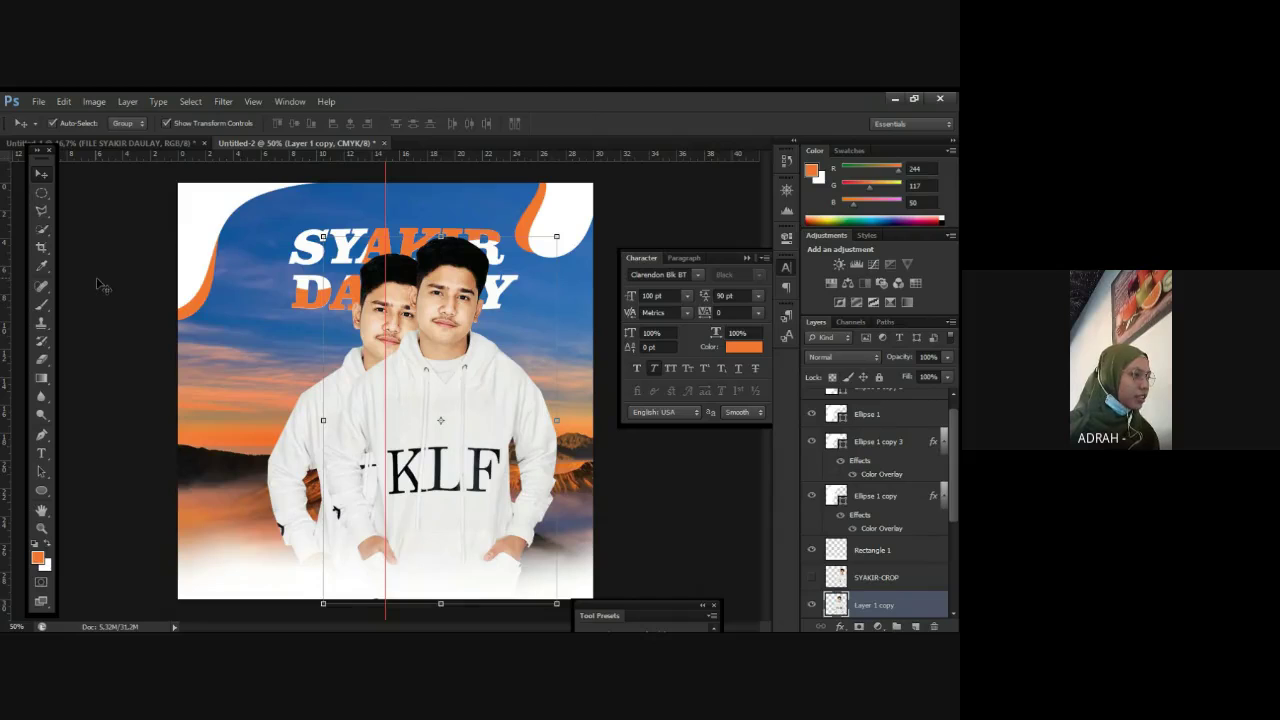
click(40, 172)
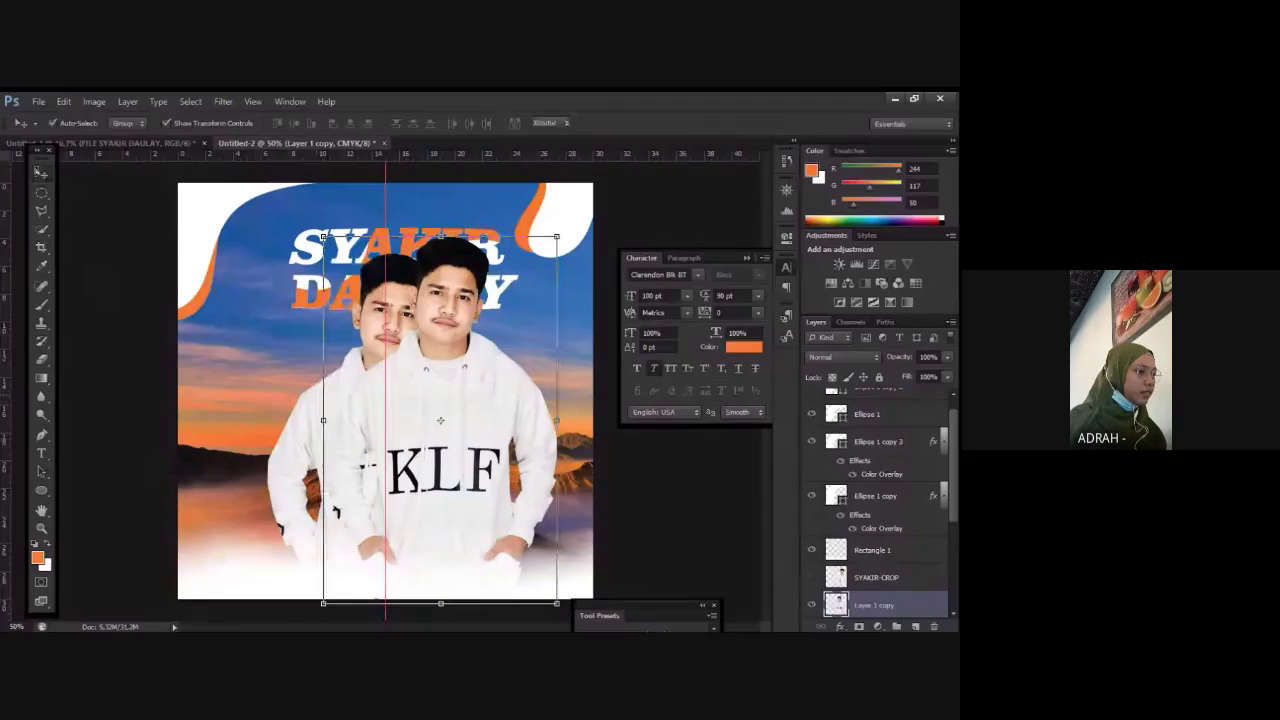
key(ctrl+t)
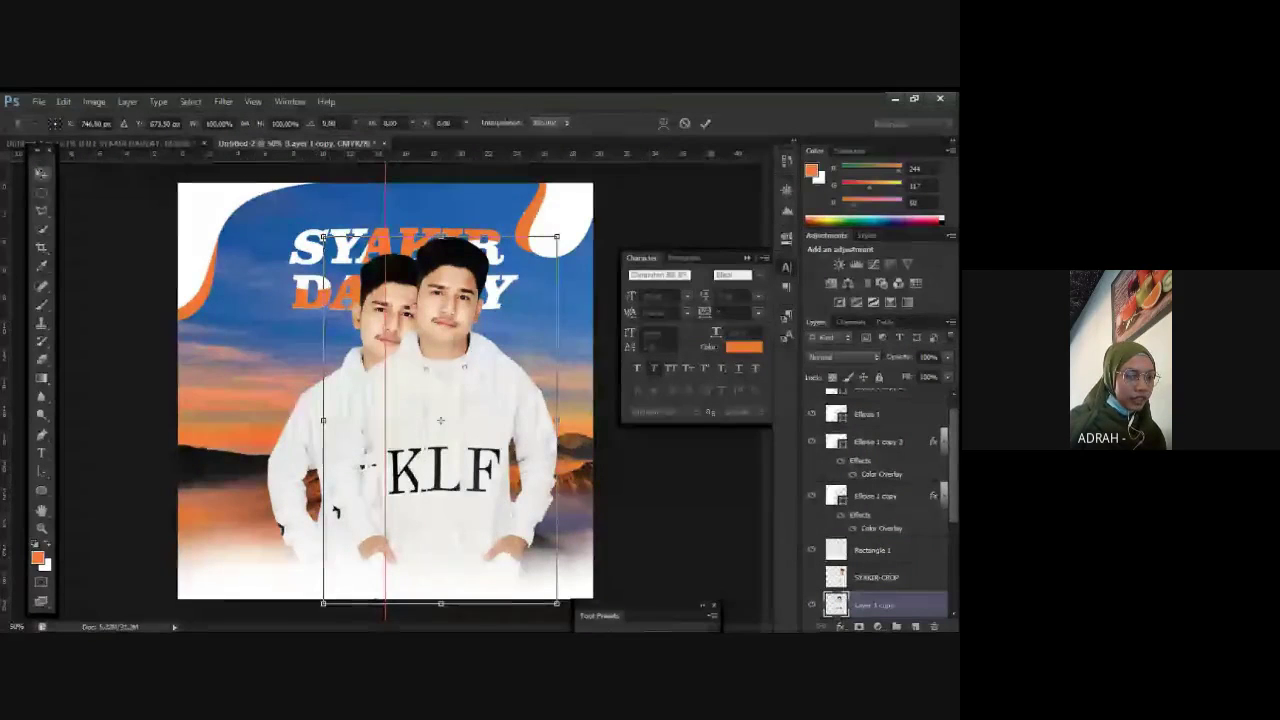
key(Return)
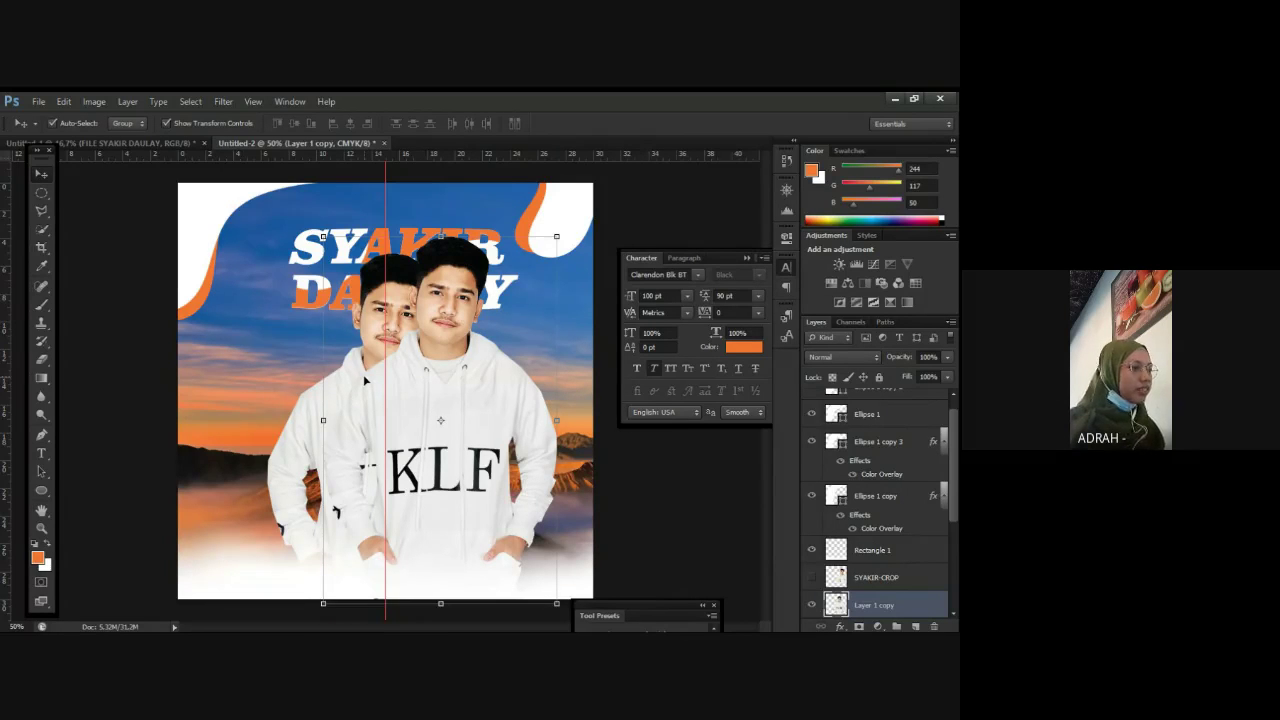
click(41, 211)
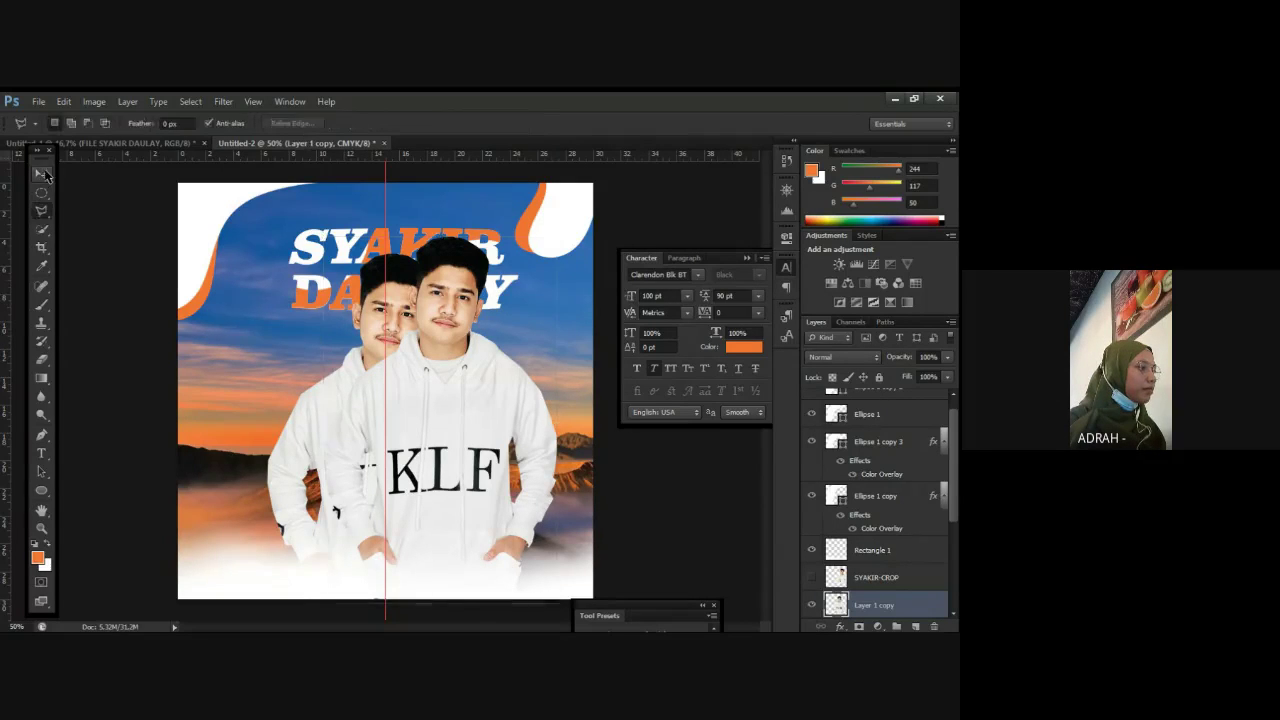
Step: Move the man's duplicated cutout left so it overlaps the original slightly higher, and select the Ellipse 1 layer
click(44, 172)
drag(490, 382, 435, 382)
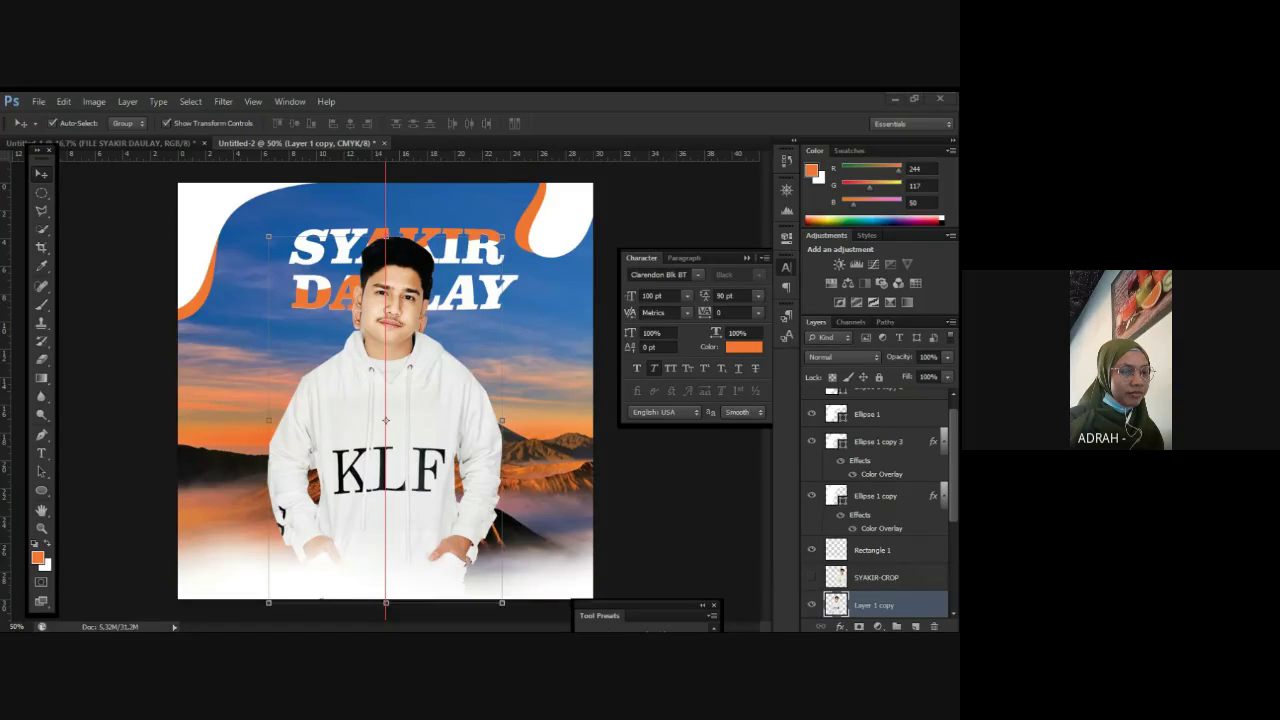
double_click(878, 441)
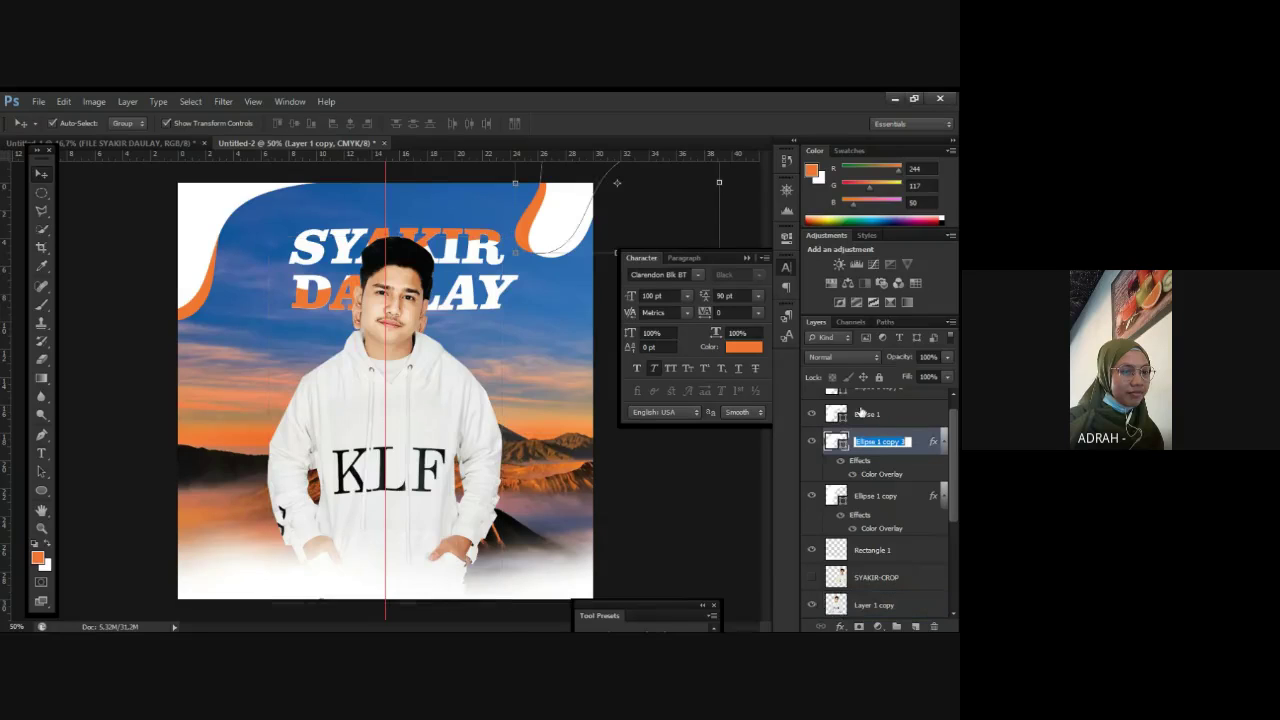
click(852, 414)
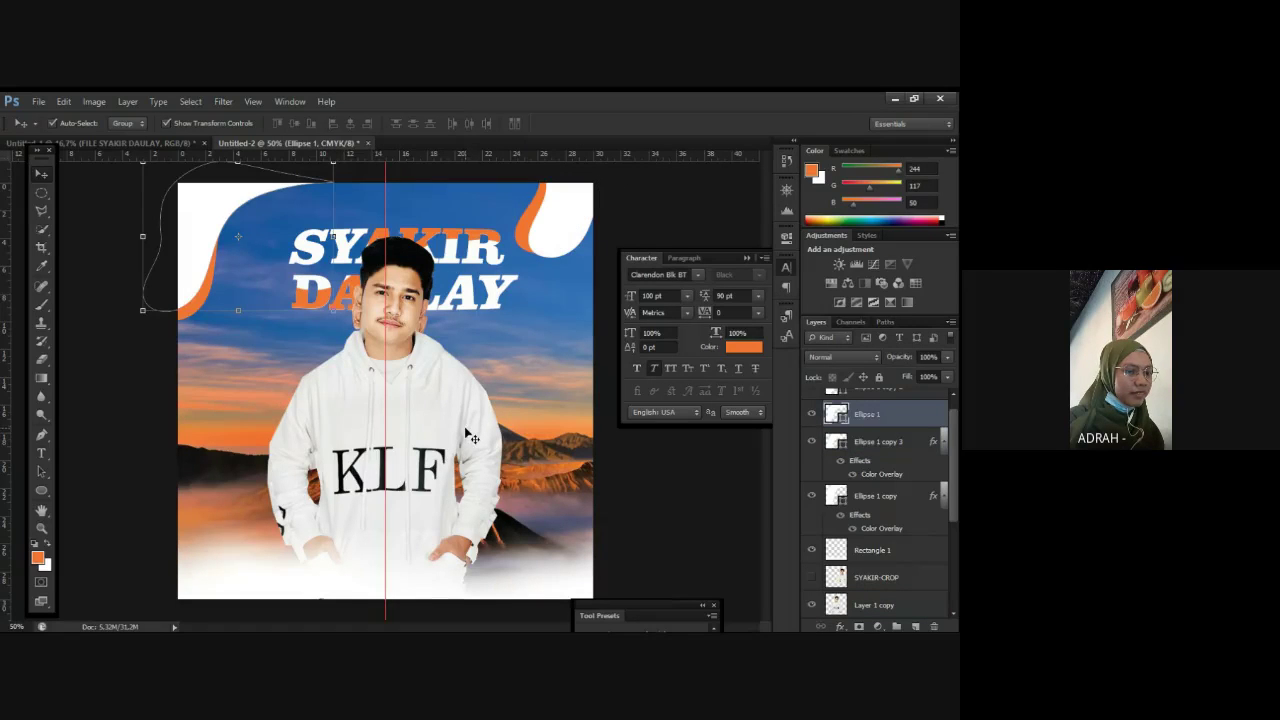
Step: Move the man's duplicated cutout aside from the original and delete the duplicate, keeping only Layer 1
drag(467, 436, 552, 437)
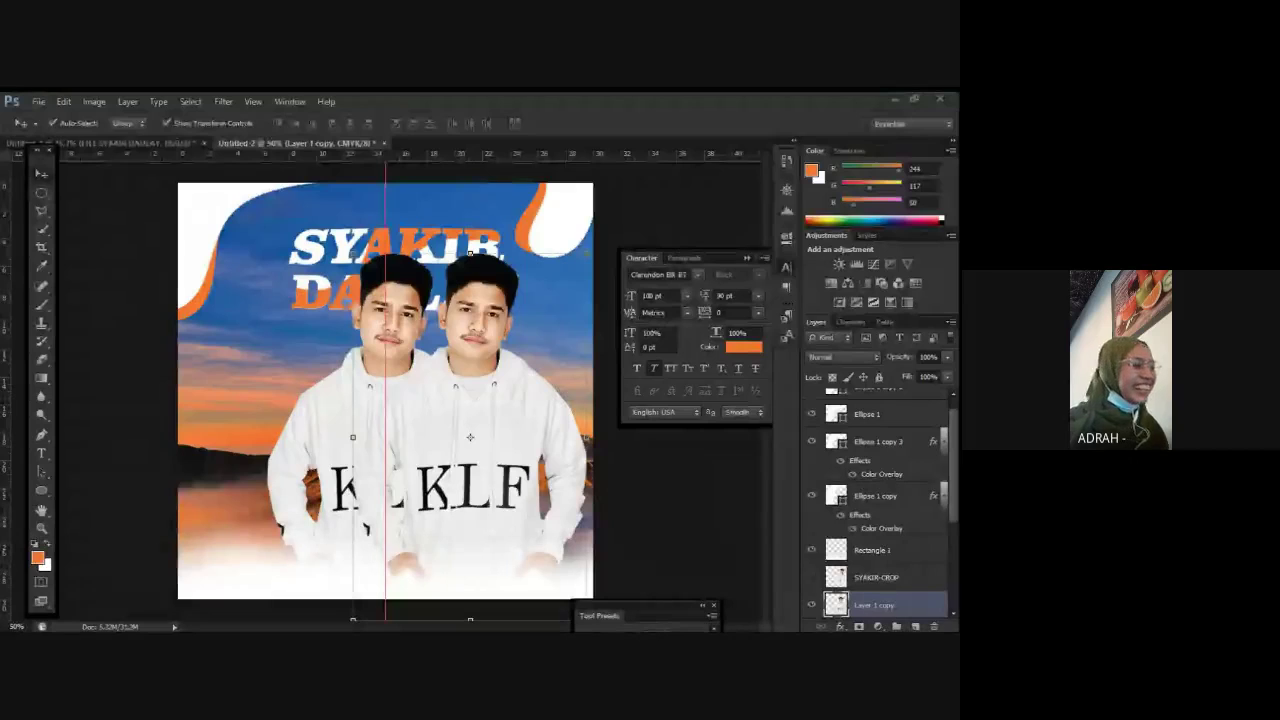
click(287, 487)
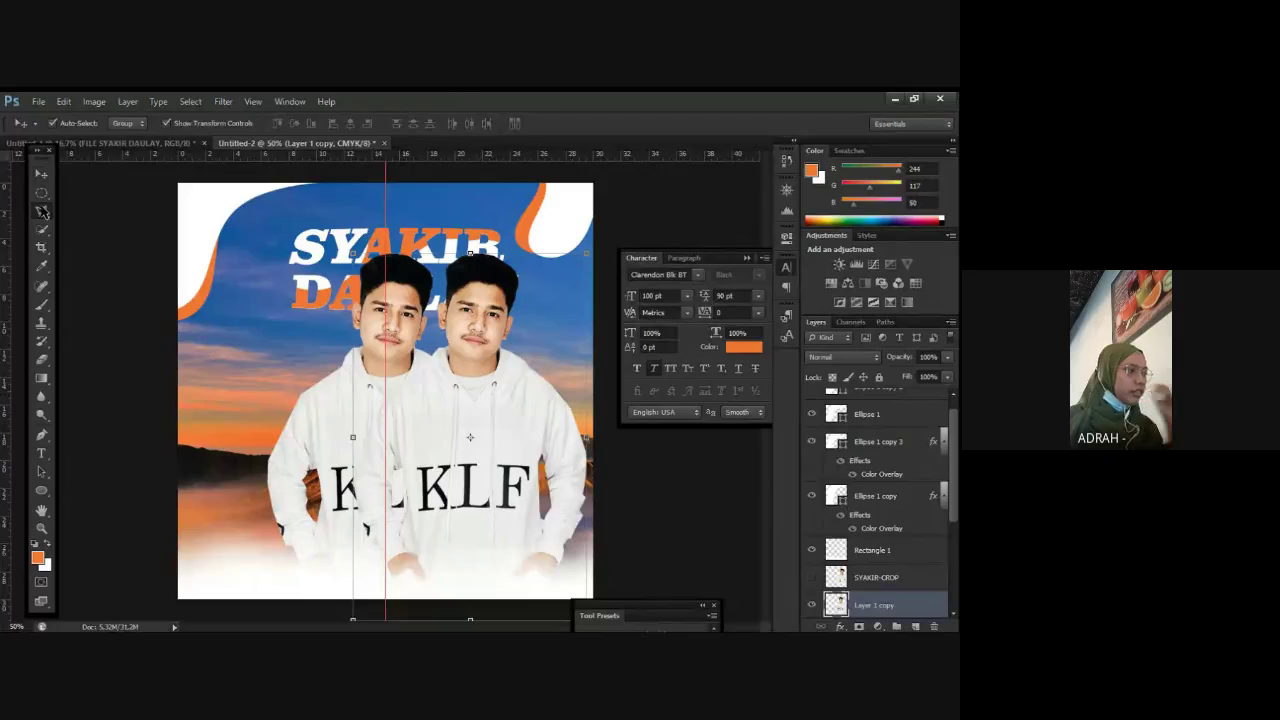
key(l)
click(40, 175)
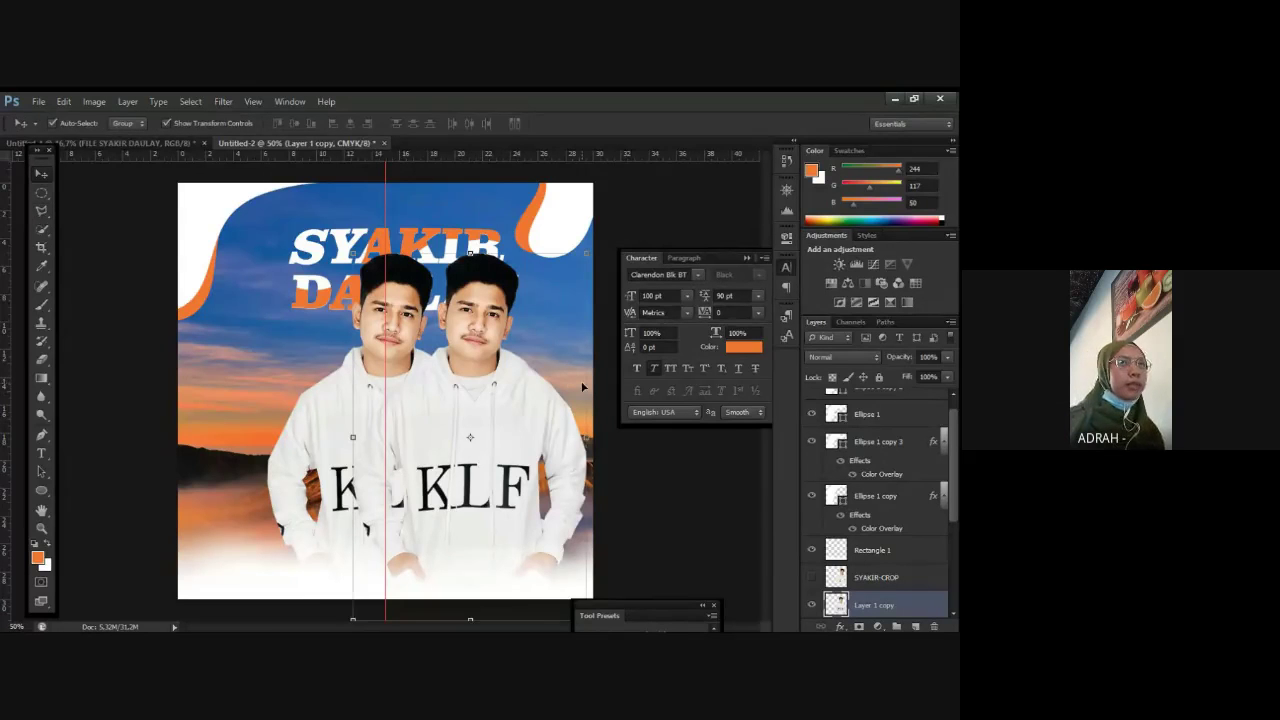
key(Delete)
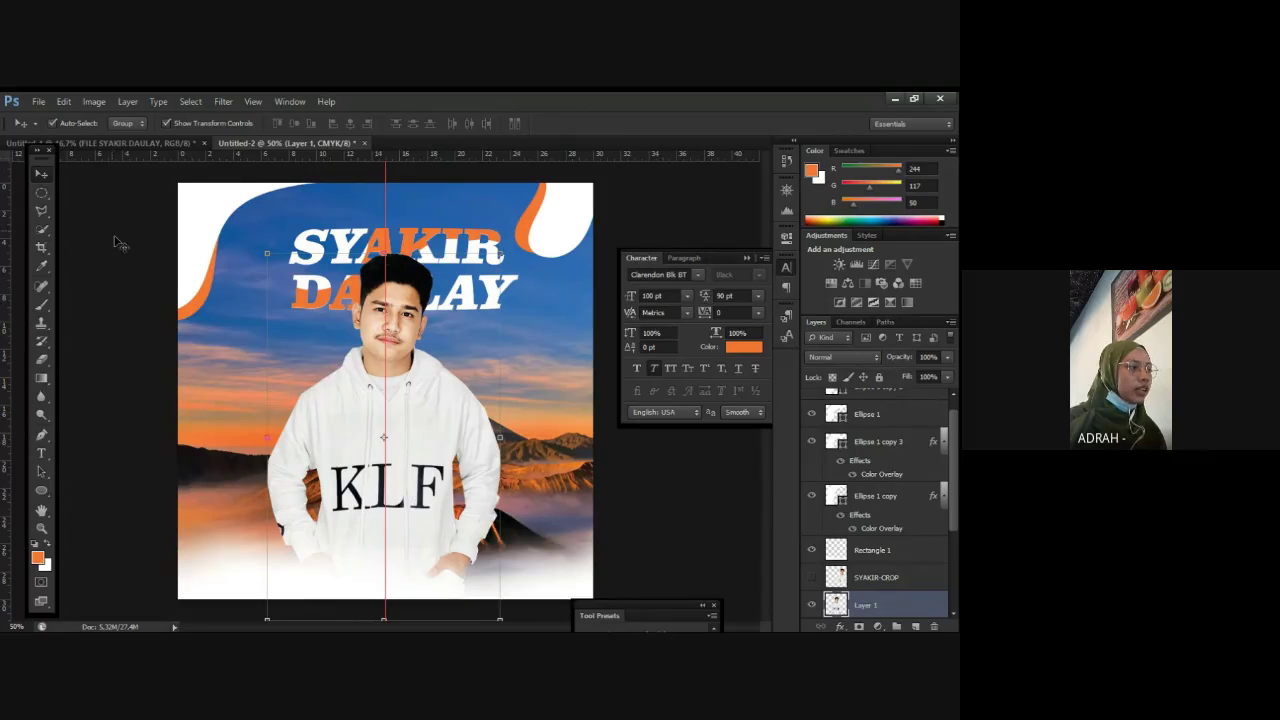
Step: Compare the man's position and the title layout with the reference poster, and return to the Untitled-2 document
click(124, 150)
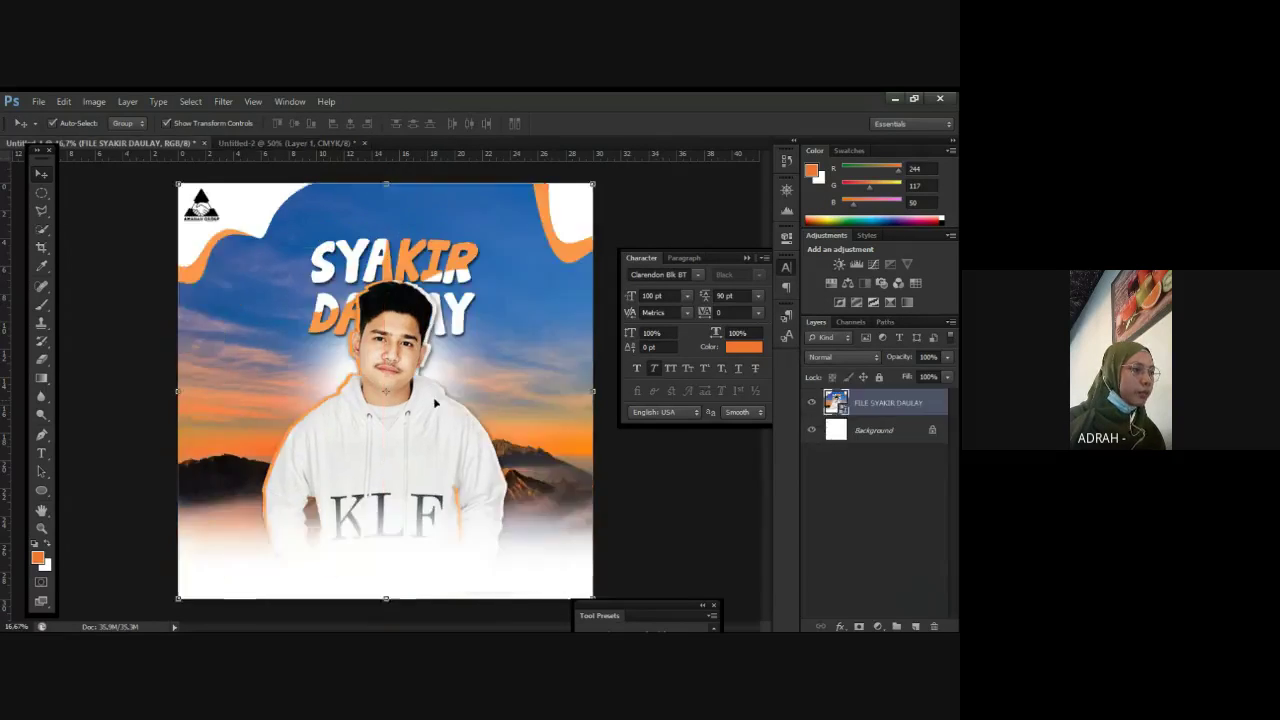
drag(416, 428, 428, 434)
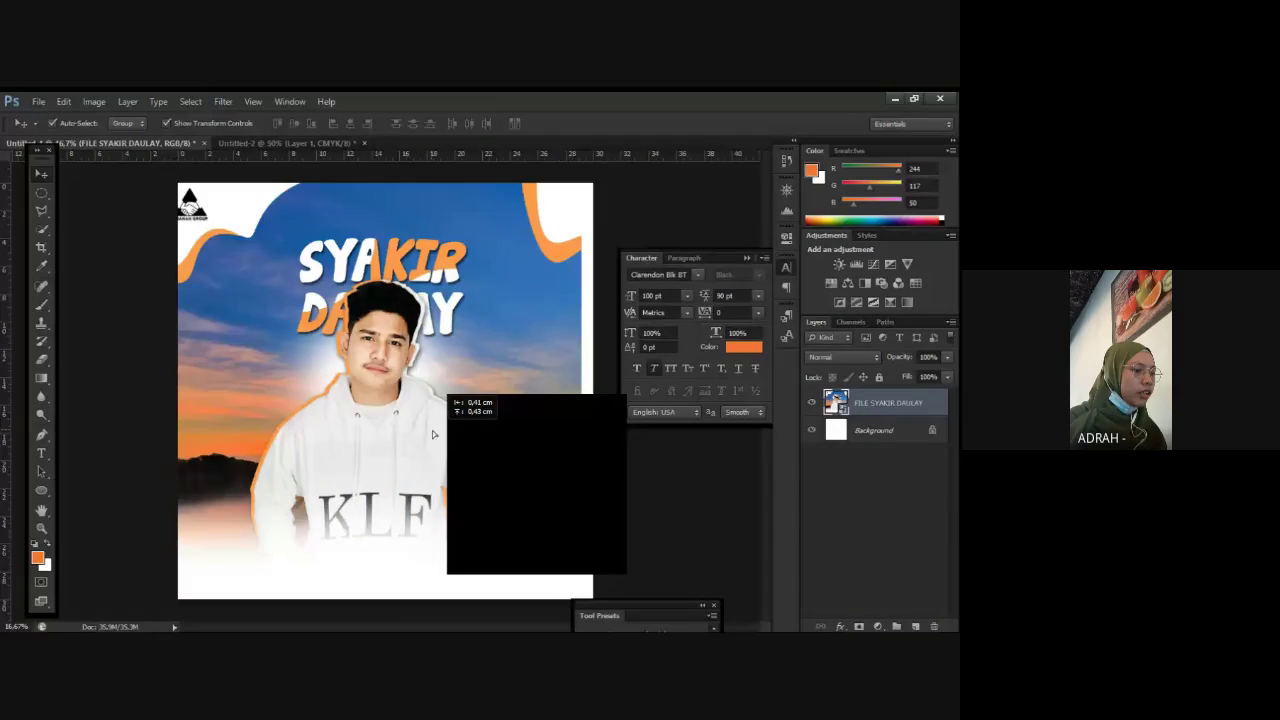
drag(433, 434, 445, 434)
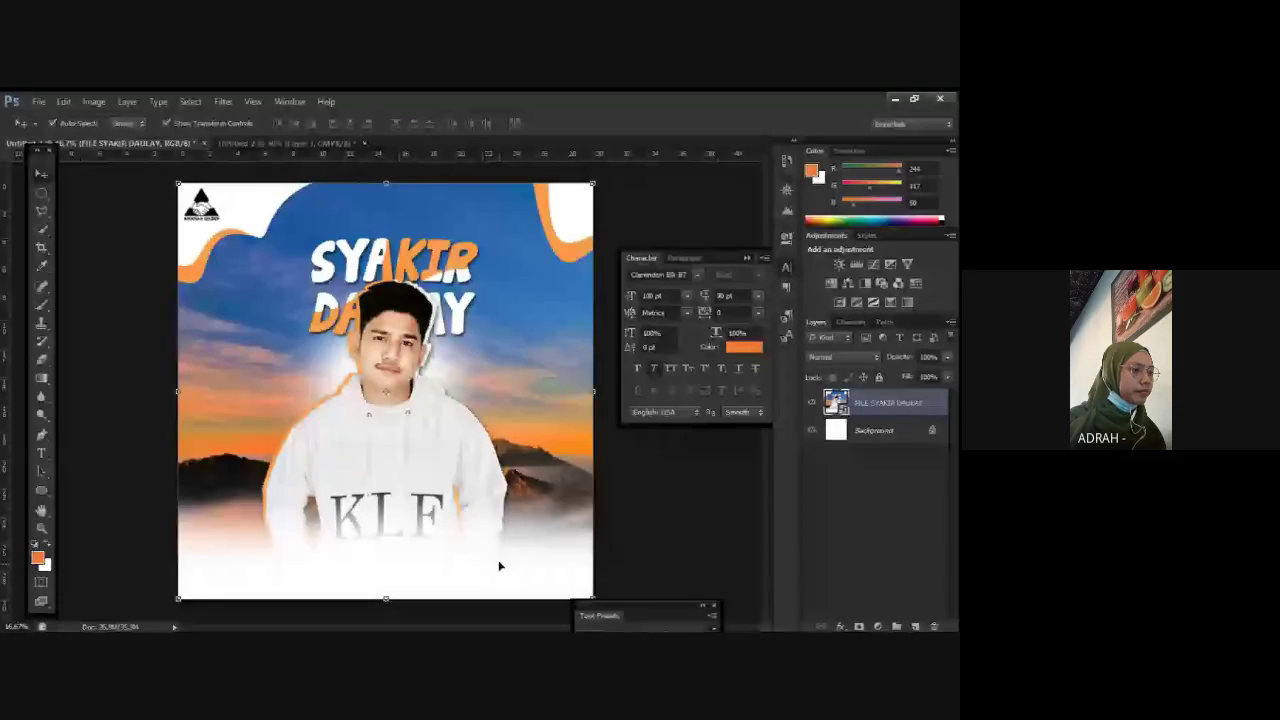
click(285, 143)
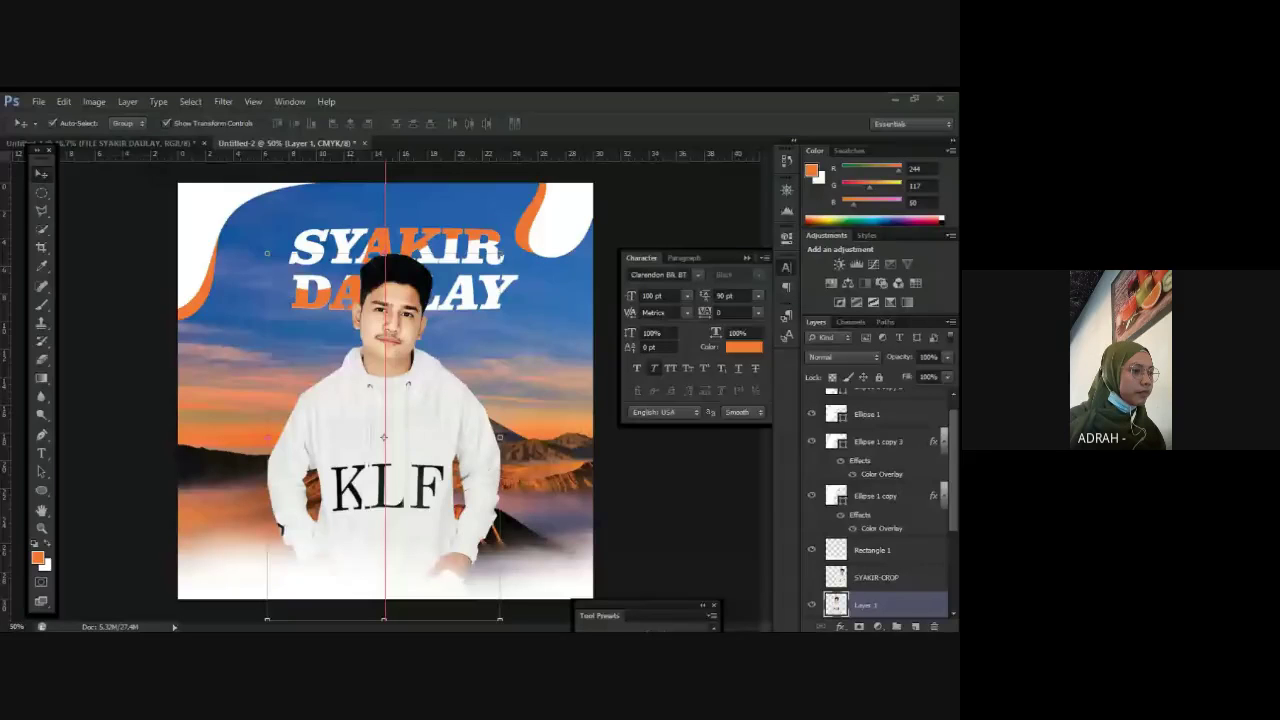
Step: Lower the man's cutout in Layer 1 along the vertical guide, checking its placement against the reference poster
drag(423, 435, 402, 432)
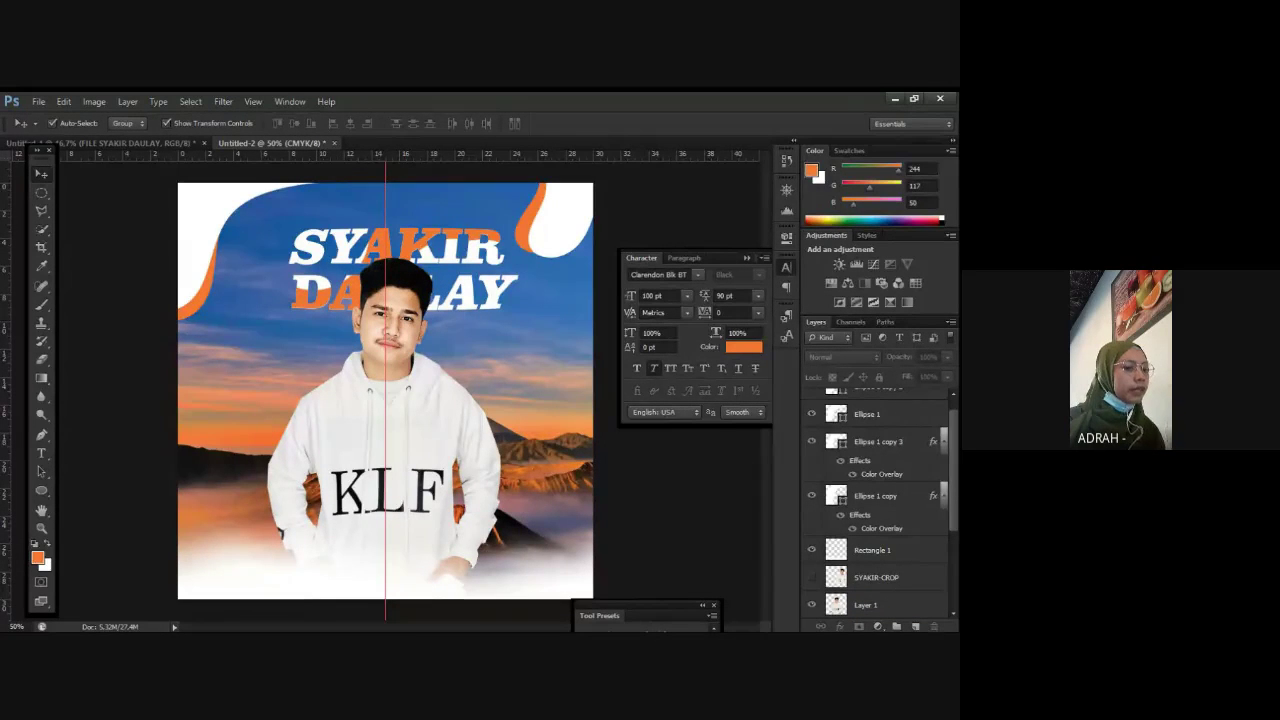
right_click(452, 447)
click(470, 416)
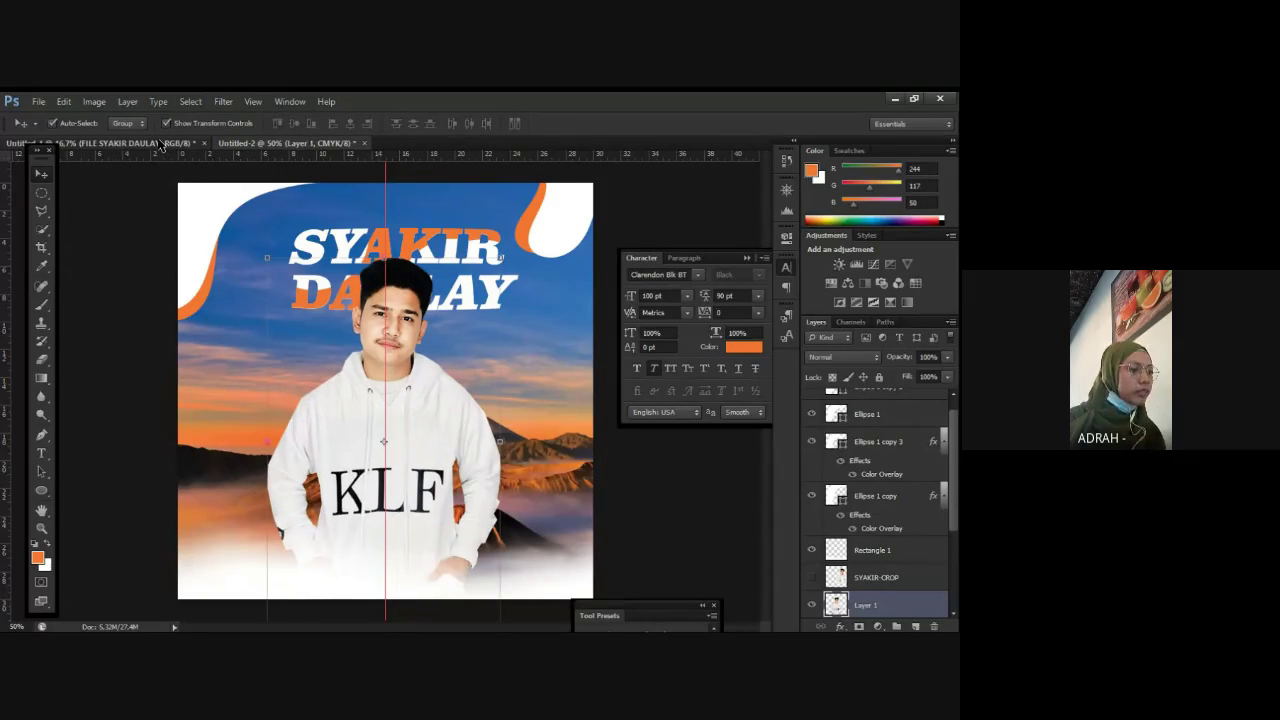
click(160, 146)
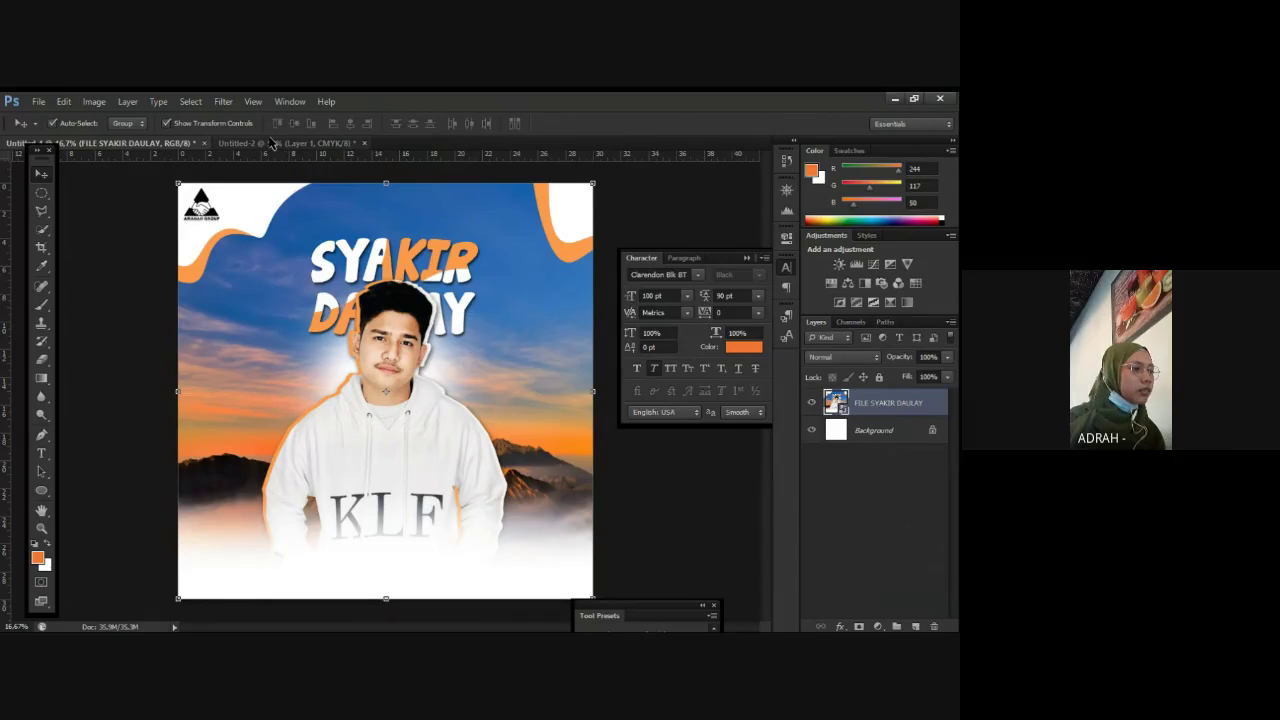
key(ctrl+Tab)
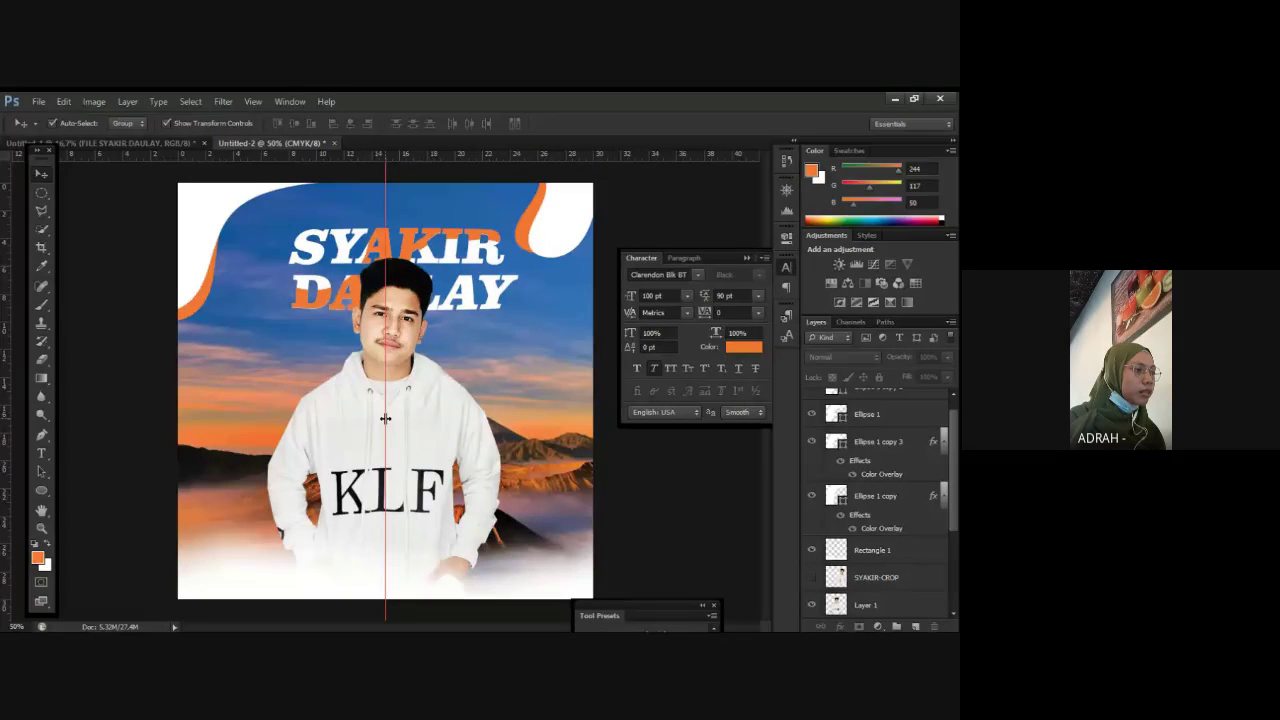
drag(385, 418, 385, 430)
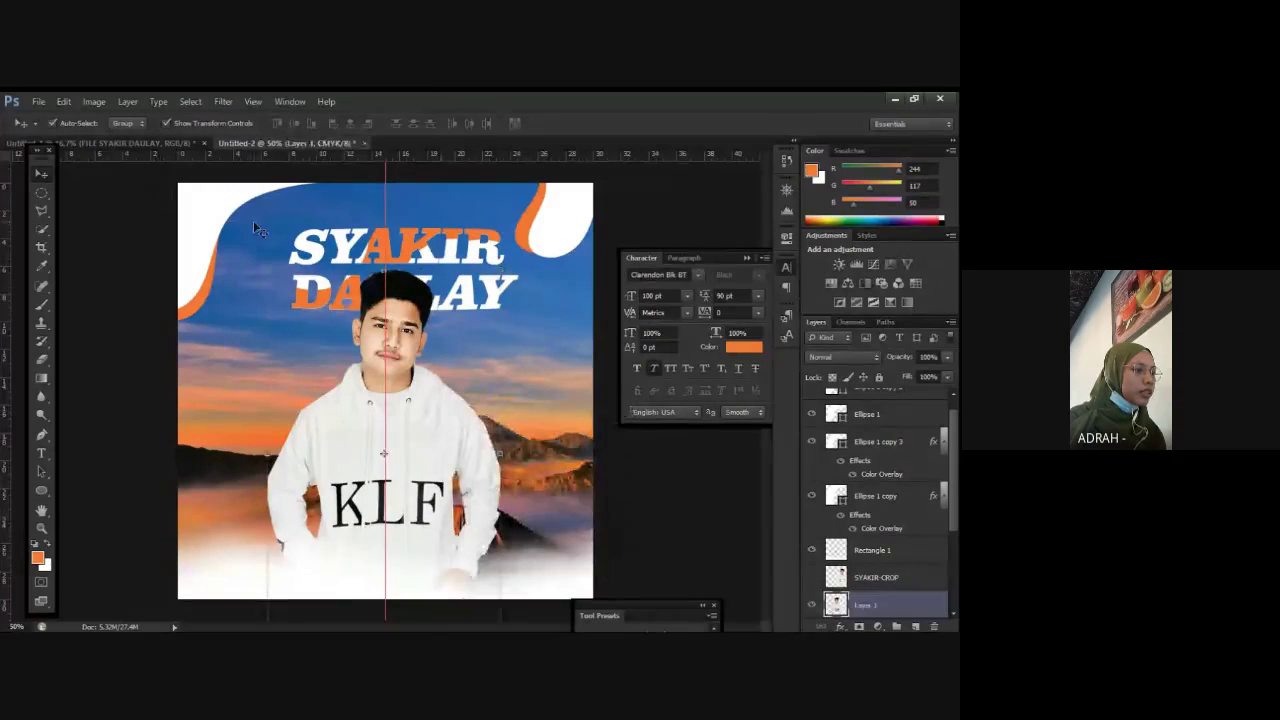
Step: Select the sunset image layer BACKGROUND 2 and lock it completely, leaving its size and rotation untransformed
drag(253, 220, 296, 236)
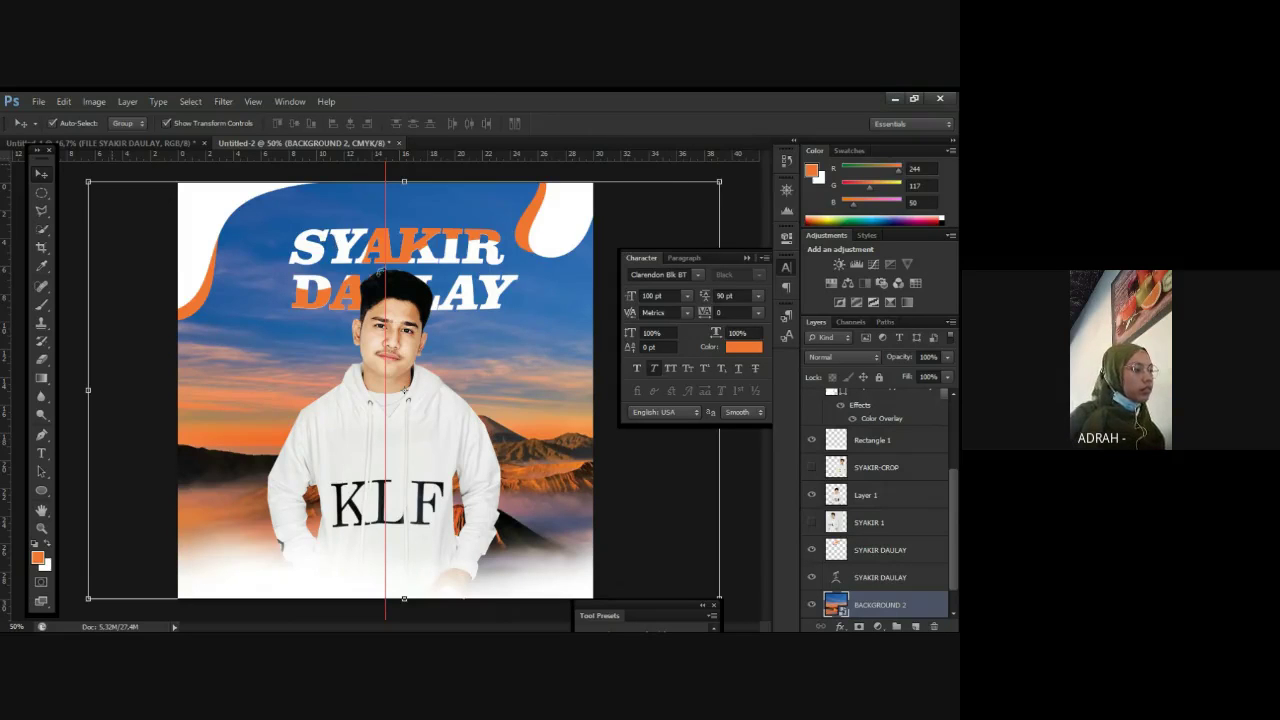
key(ctrl+t)
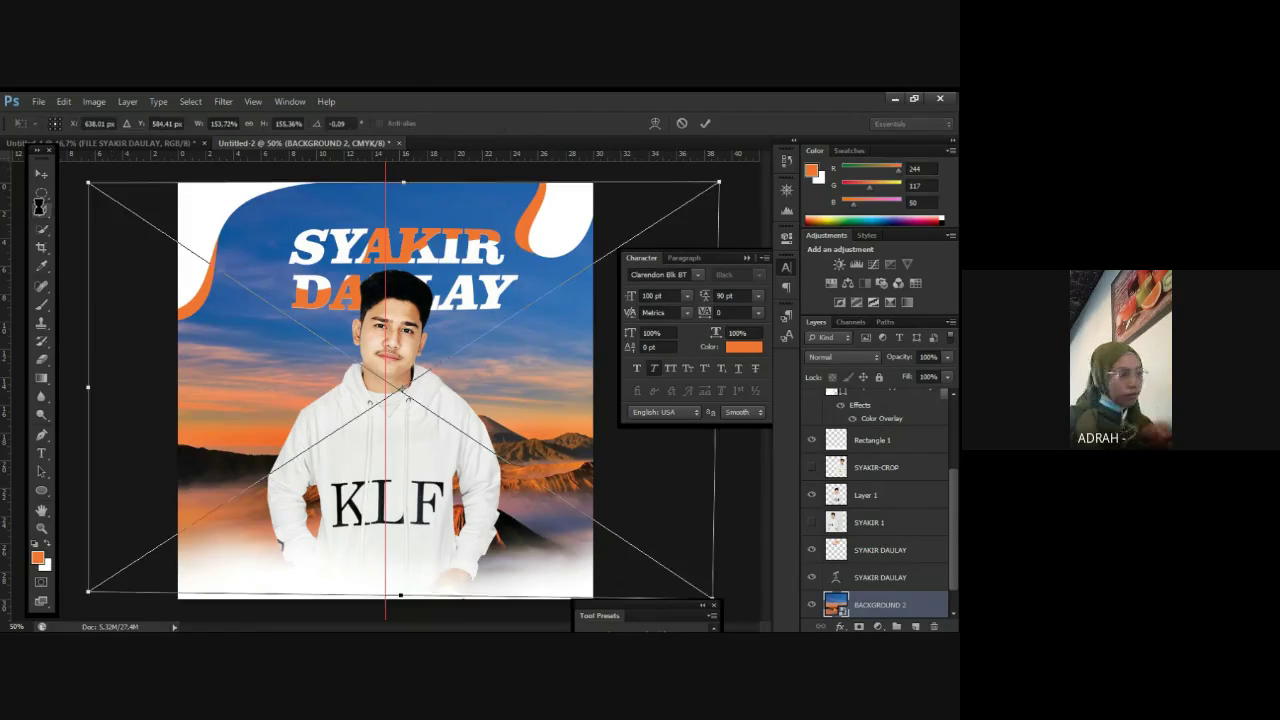
click(40, 206)
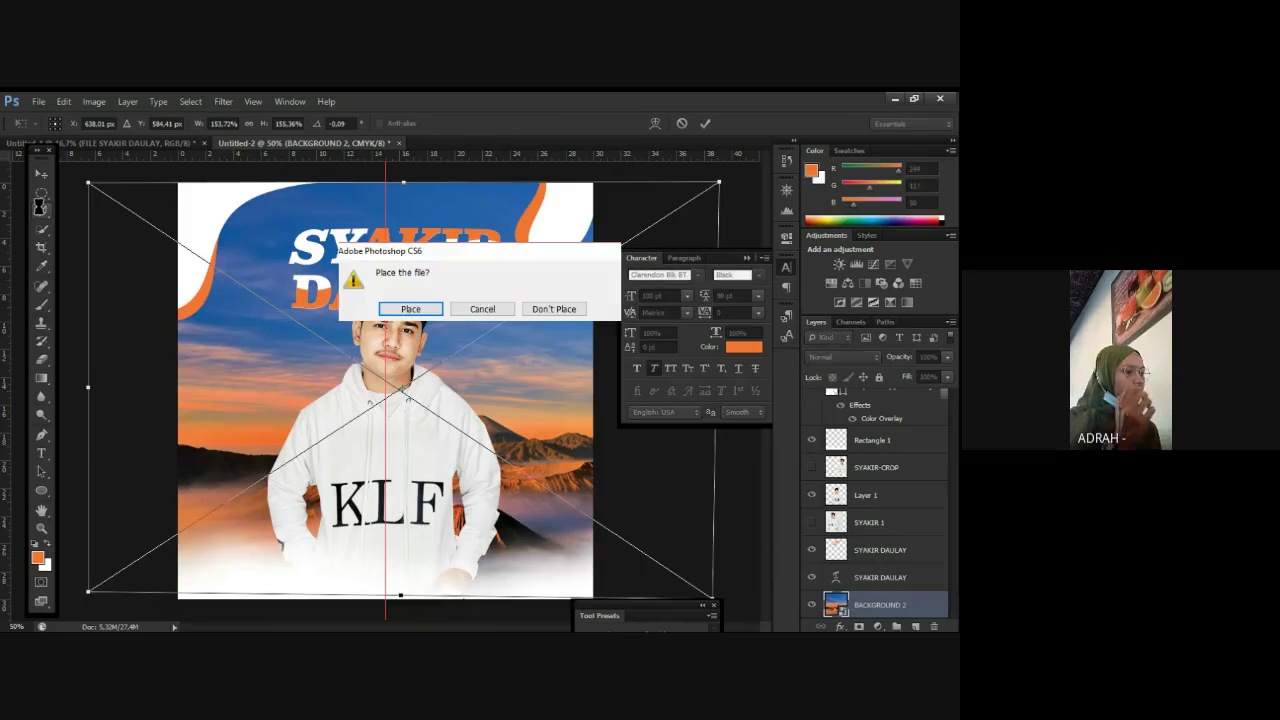
key(Escape)
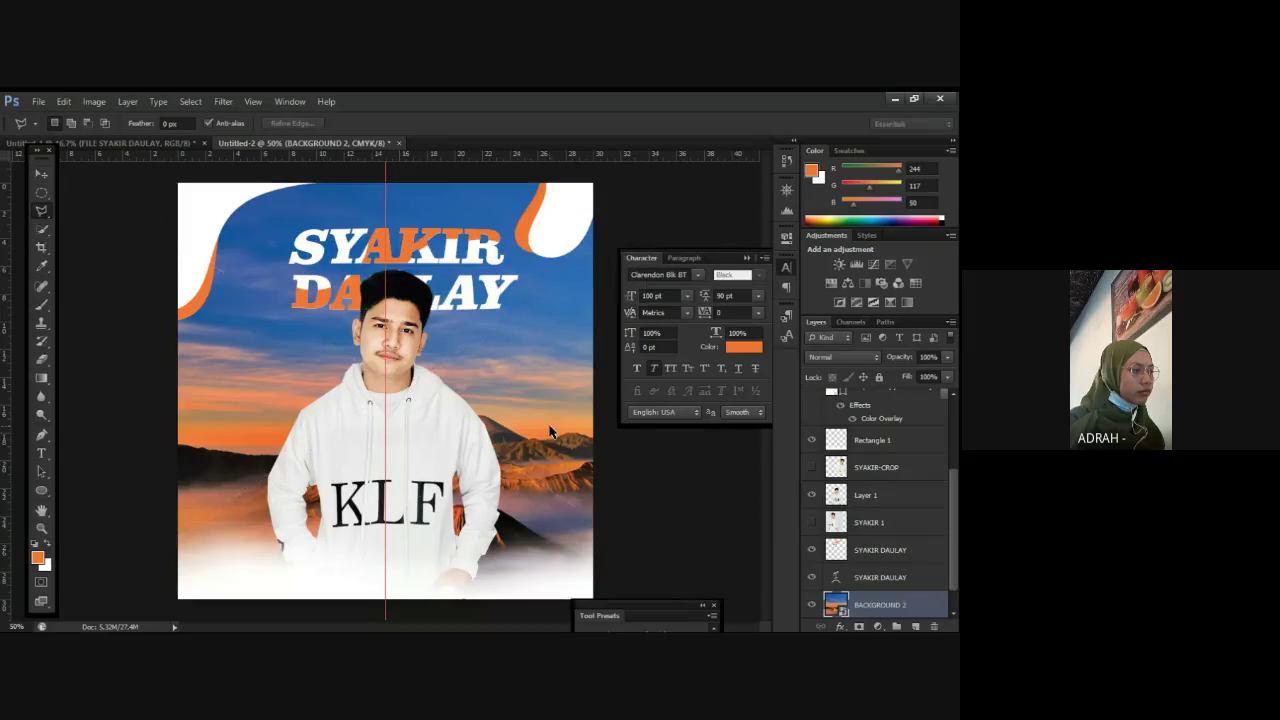
key(v)
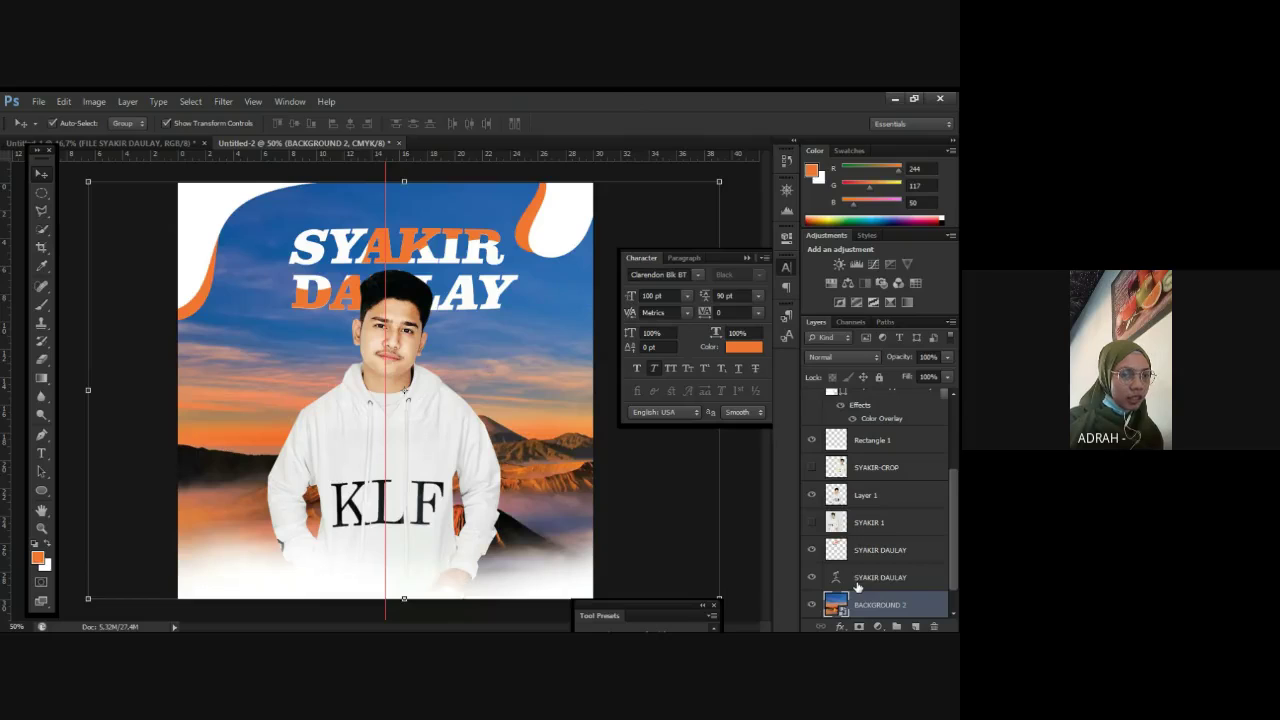
scroll(857, 586, down, 1)
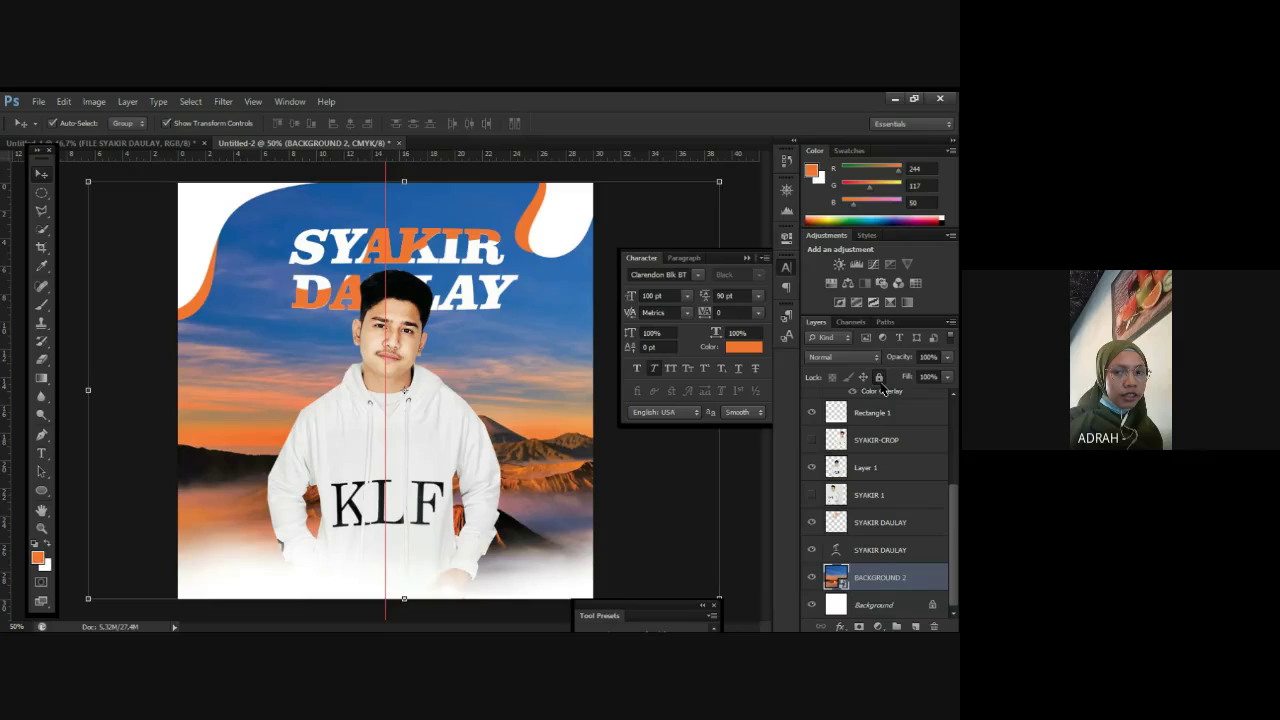
click(879, 378)
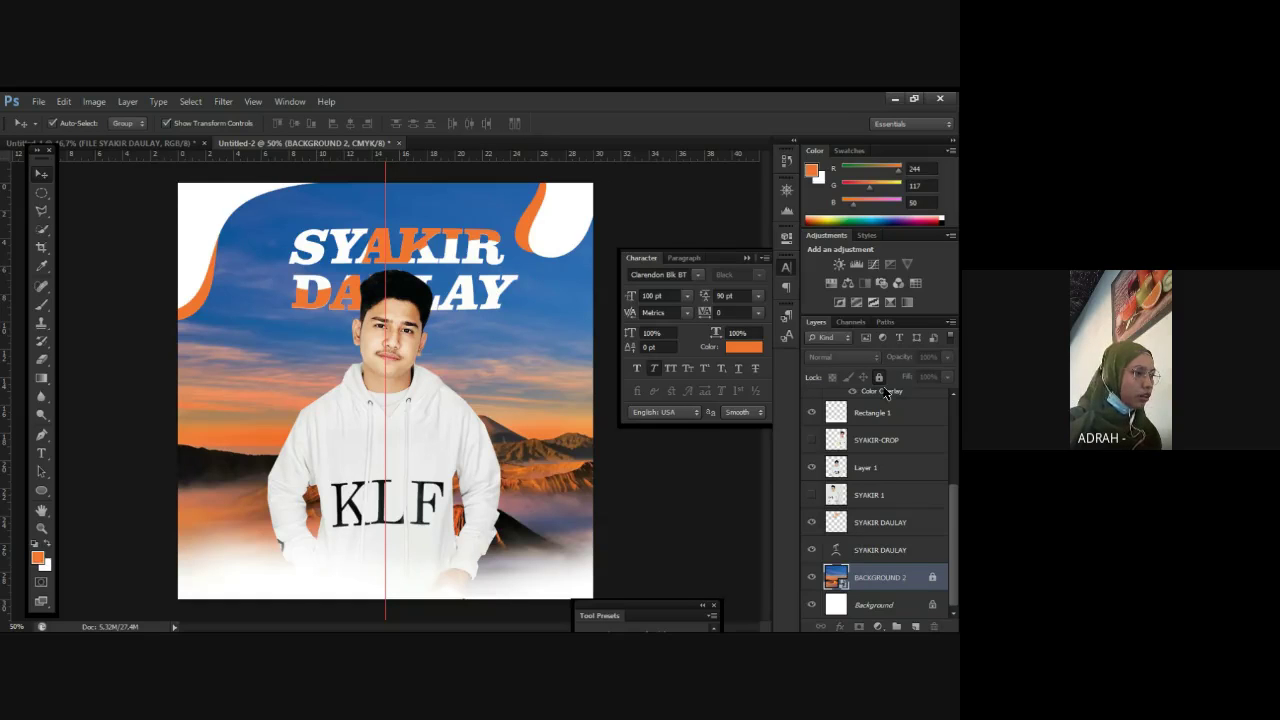
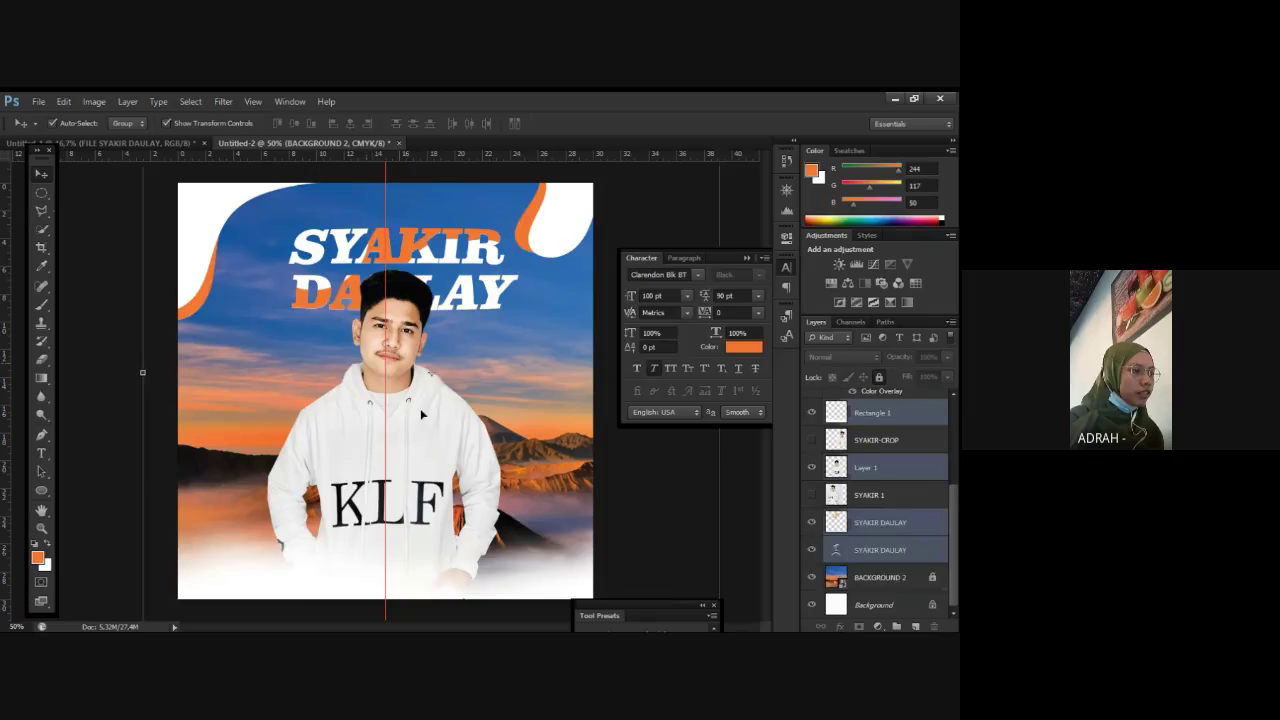
Step: Try moving the title, the man's cutout and the corner shapes together above the locked background, and undo the move
drag(420, 408, 496, 456)
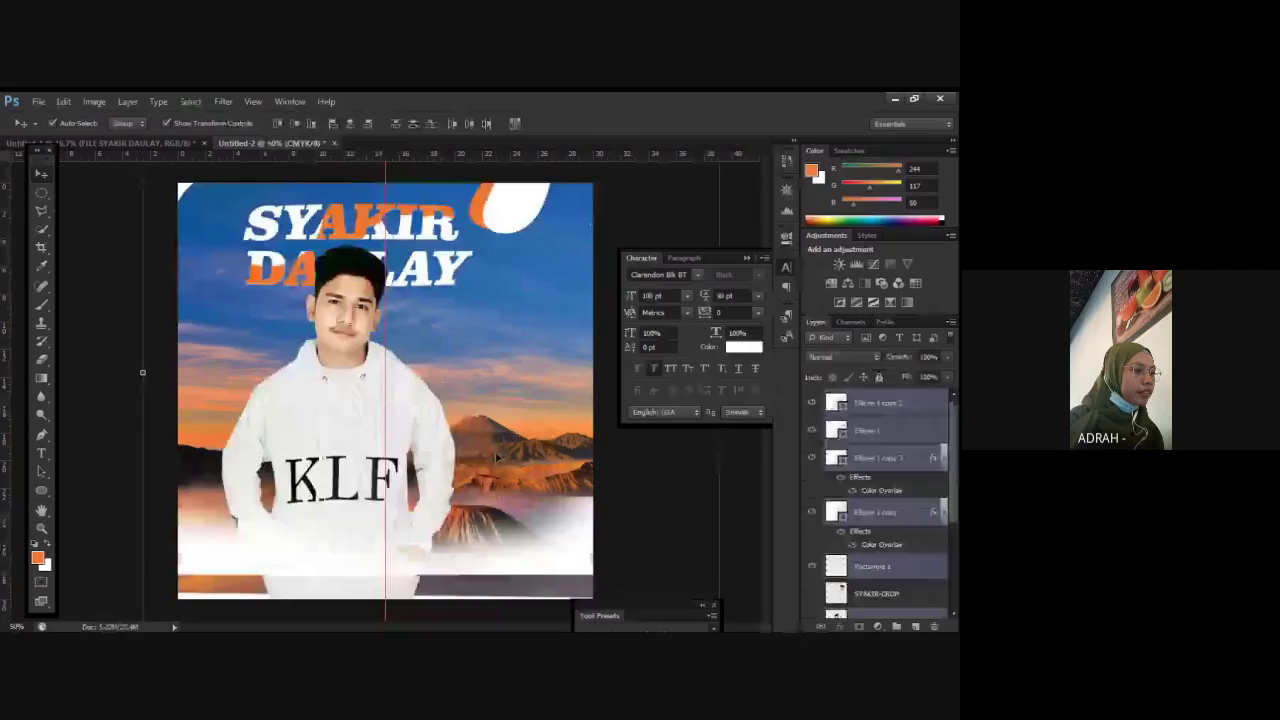
key(ctrl+z)
drag(285, 222, 683, 508)
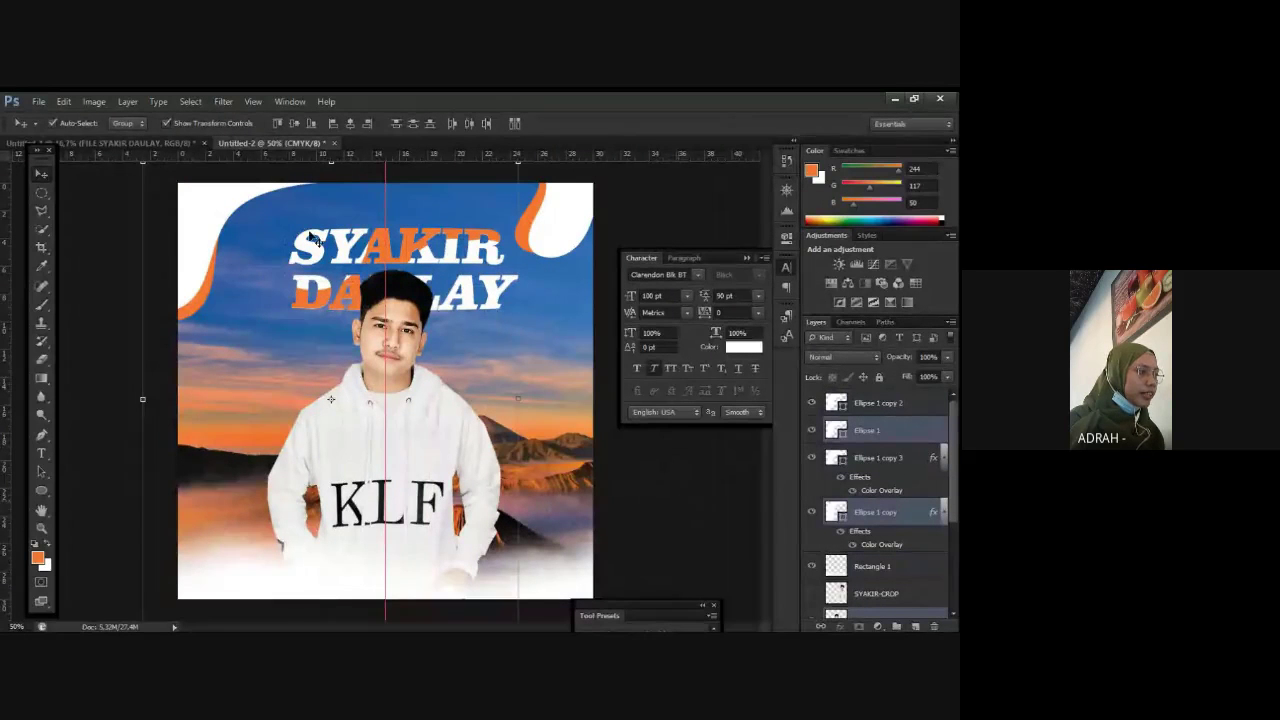
key(w)
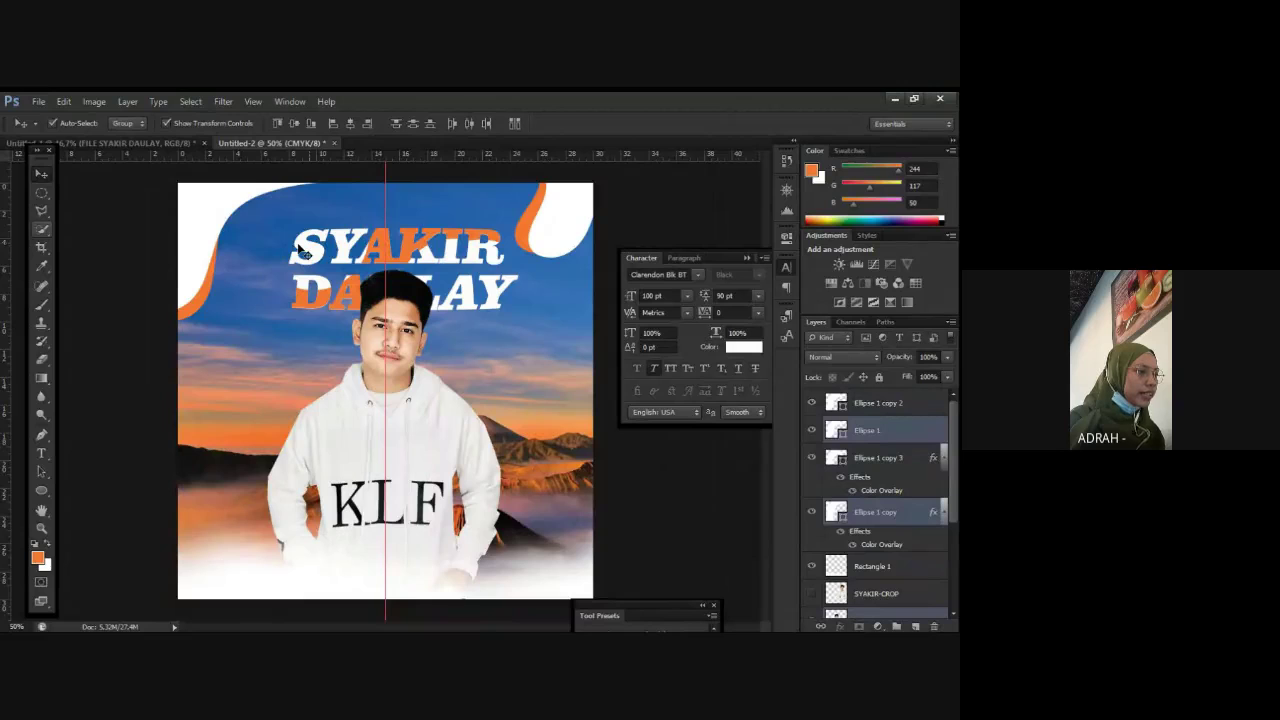
Step: Try moving the white SYAKIR DAULAY text down separately from its orange copy, and restore its original position
click(303, 250)
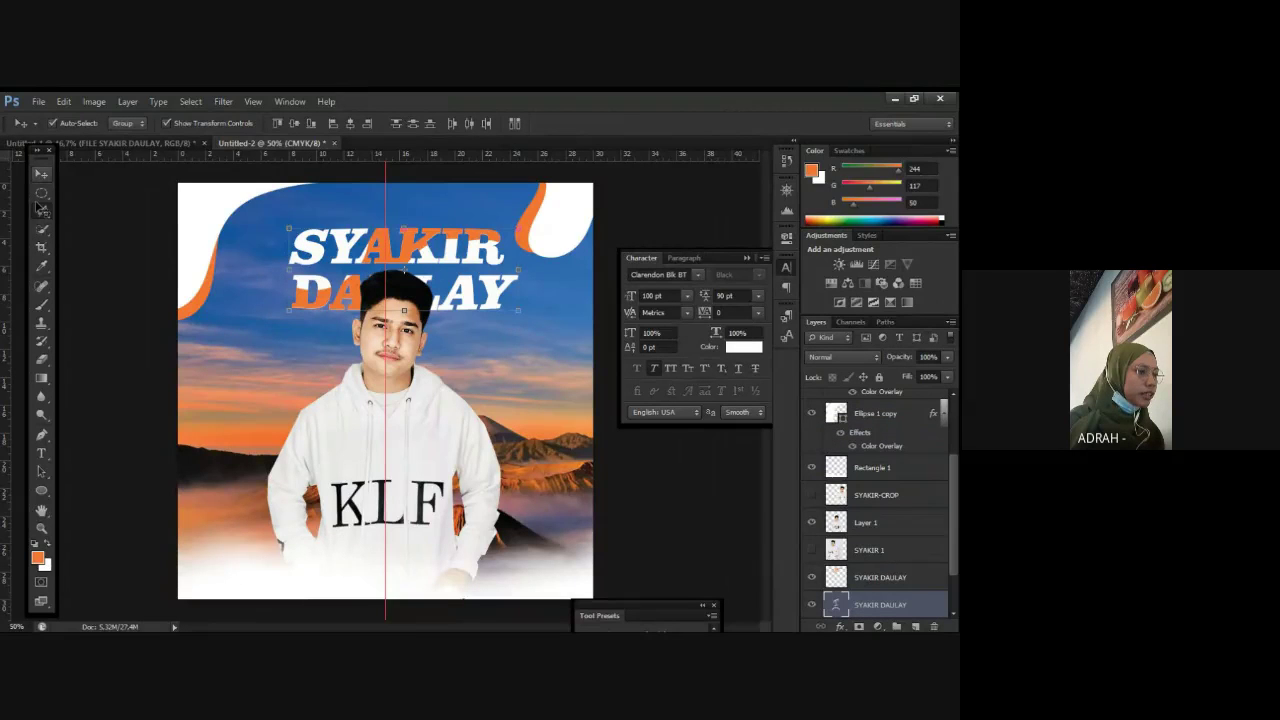
click(310, 263)
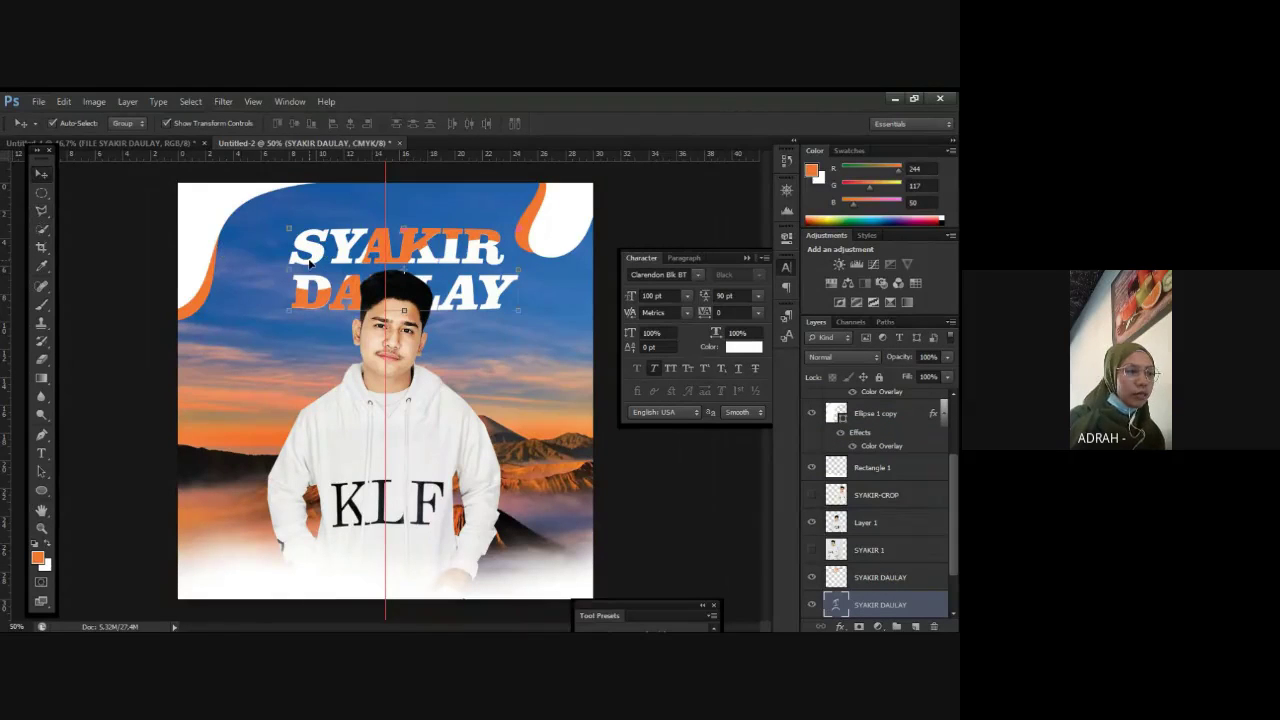
drag(310, 263, 312, 331)
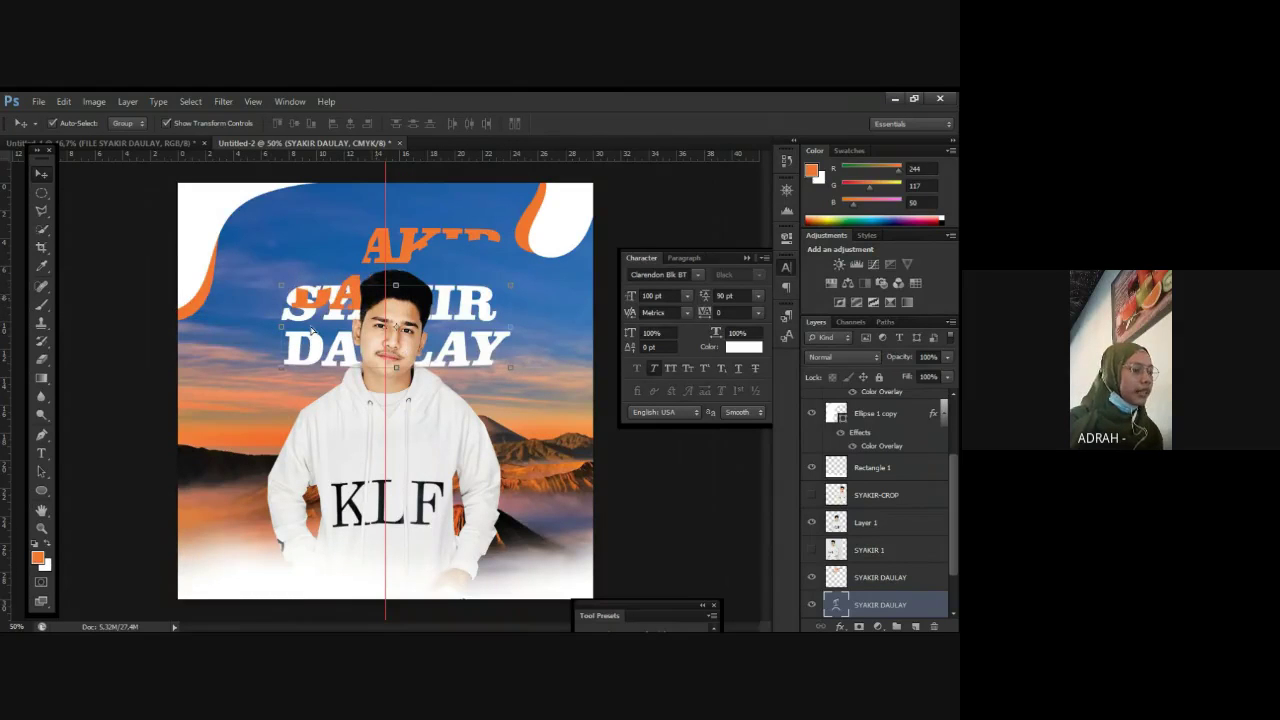
drag(312, 331, 448, 254)
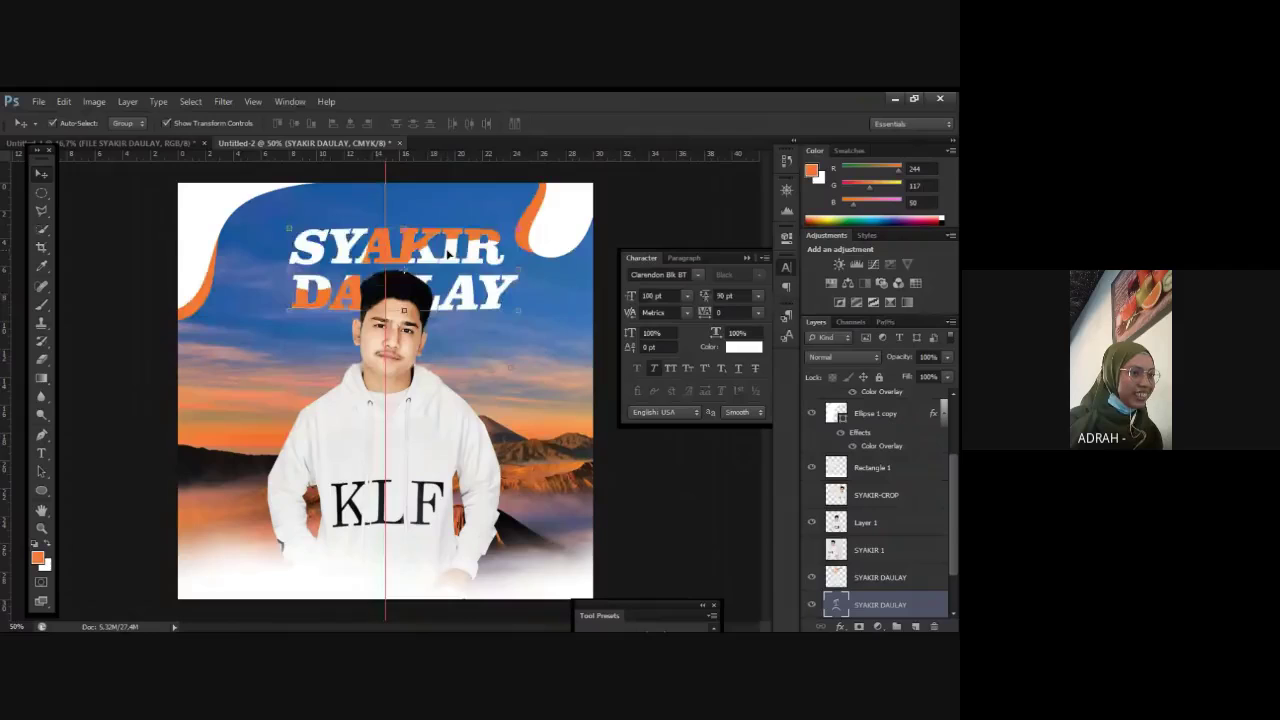
key(ctrl+z)
key(ctrl+z)
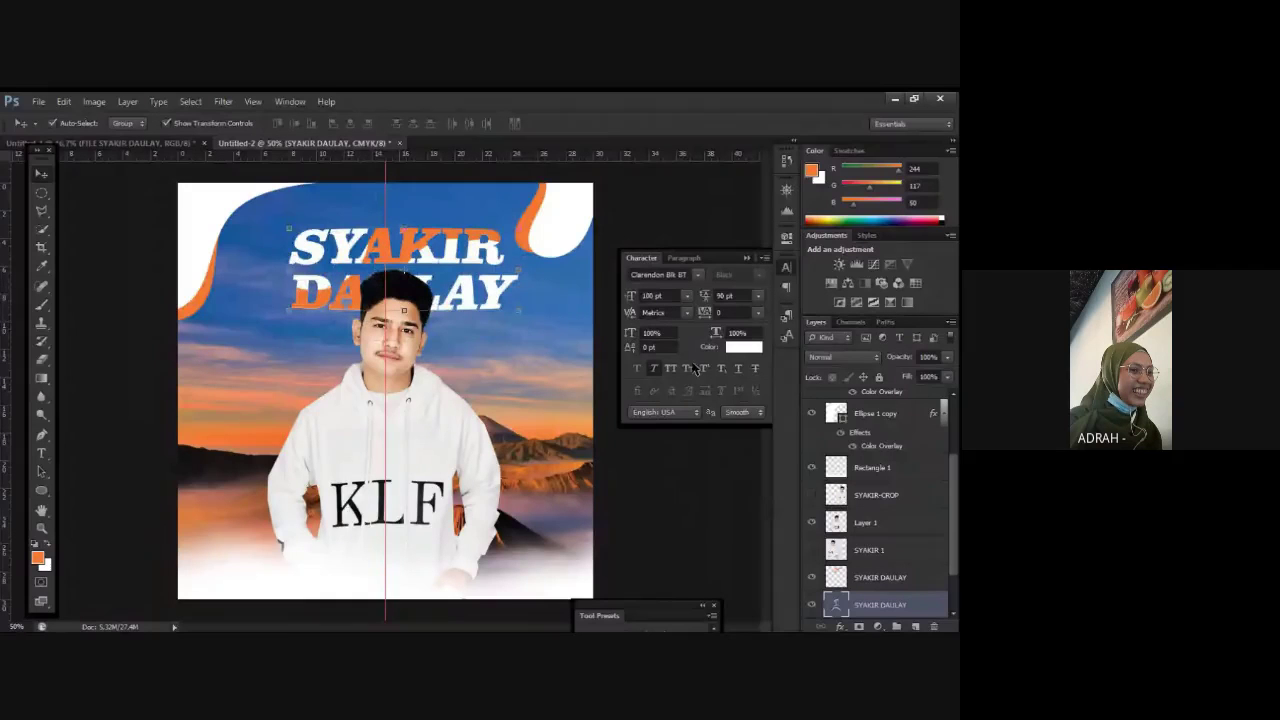
Step: Lock Layer 1 with the man's cutout, and merge the white and orange SYAKIR DAULAY layers into one title layer
click(745, 259)
drag(517, 373, 321, 222)
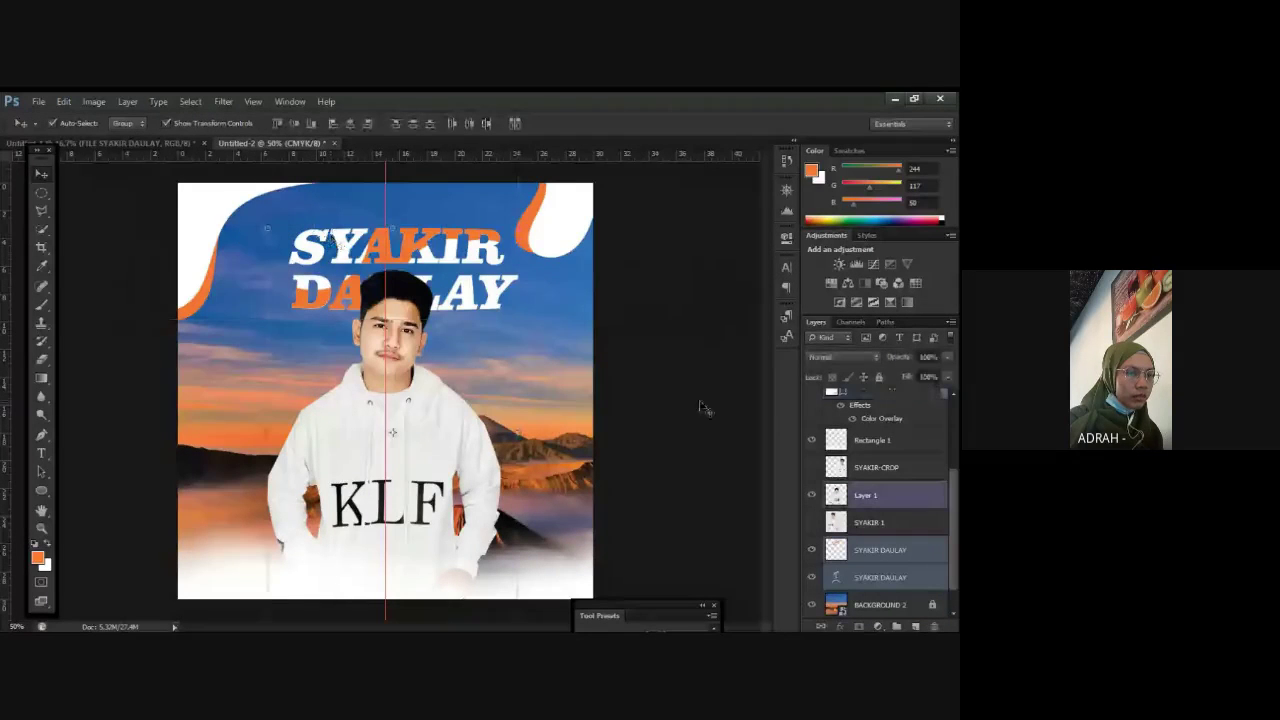
click(705, 408)
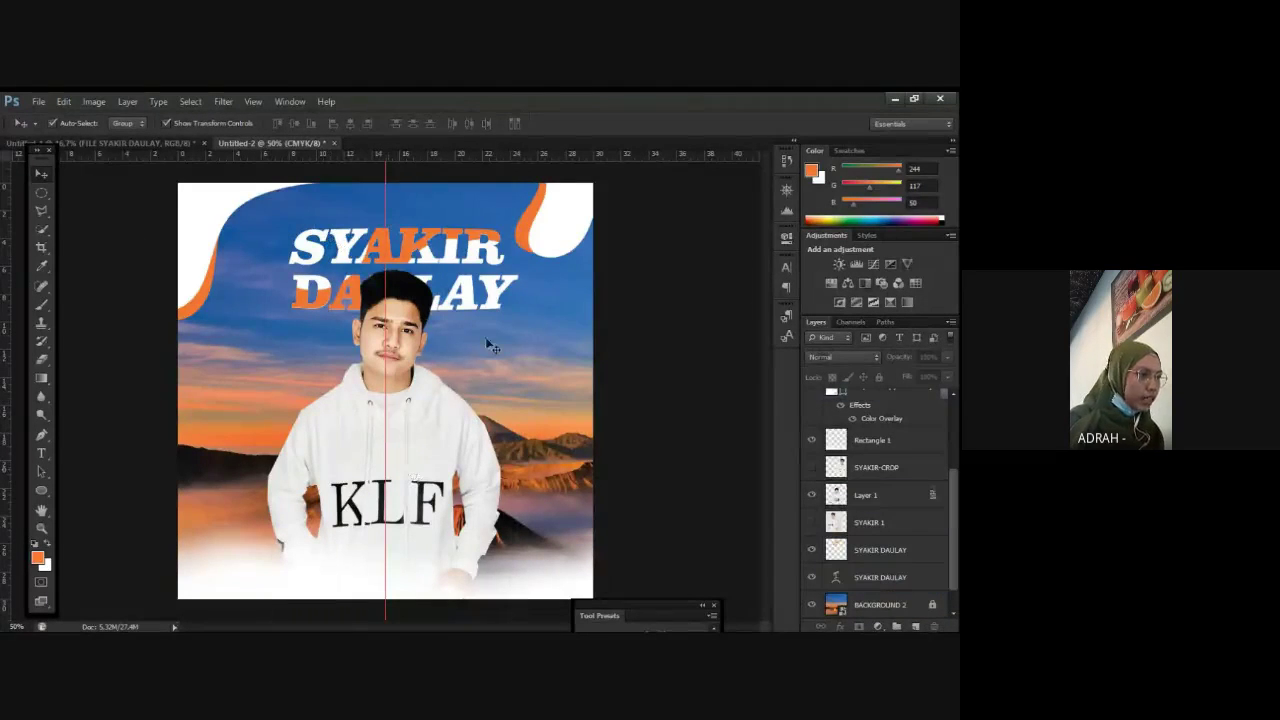
click(397, 247)
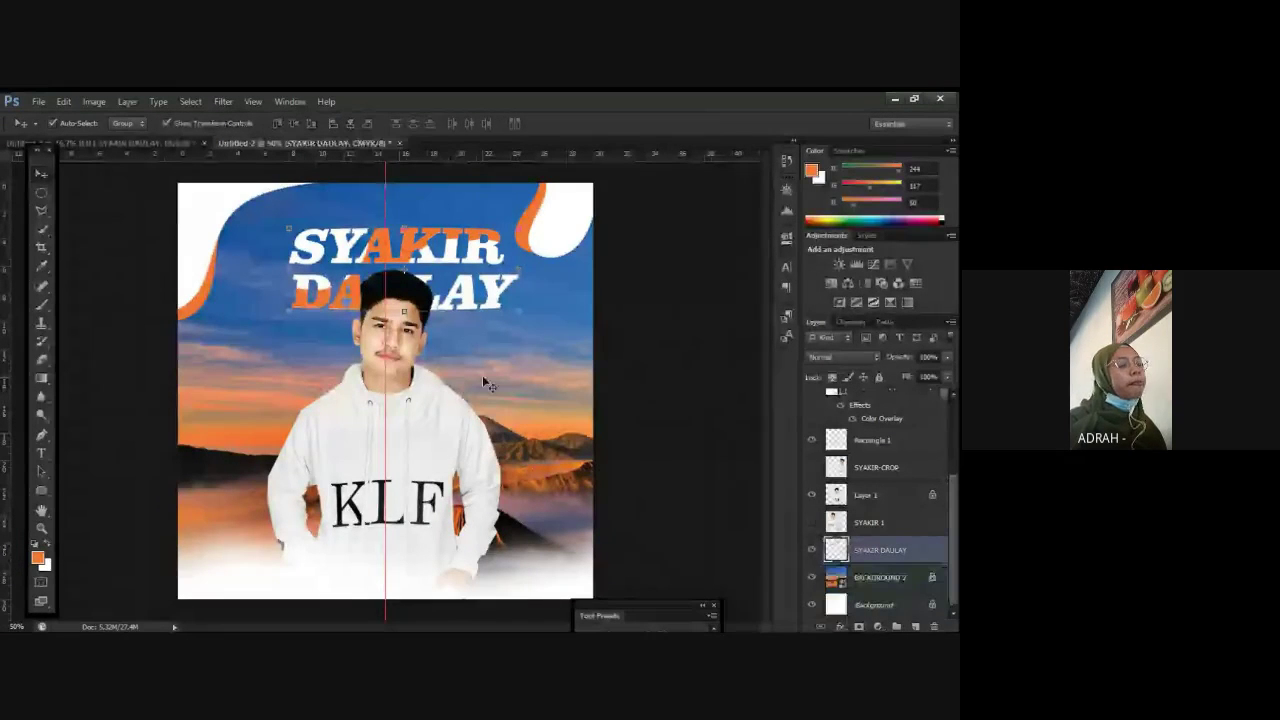
Step: Reposition the merged SYAKIR DAULAY title so it sits roughly centred behind the top of the man's head
drag(487, 383, 379, 235)
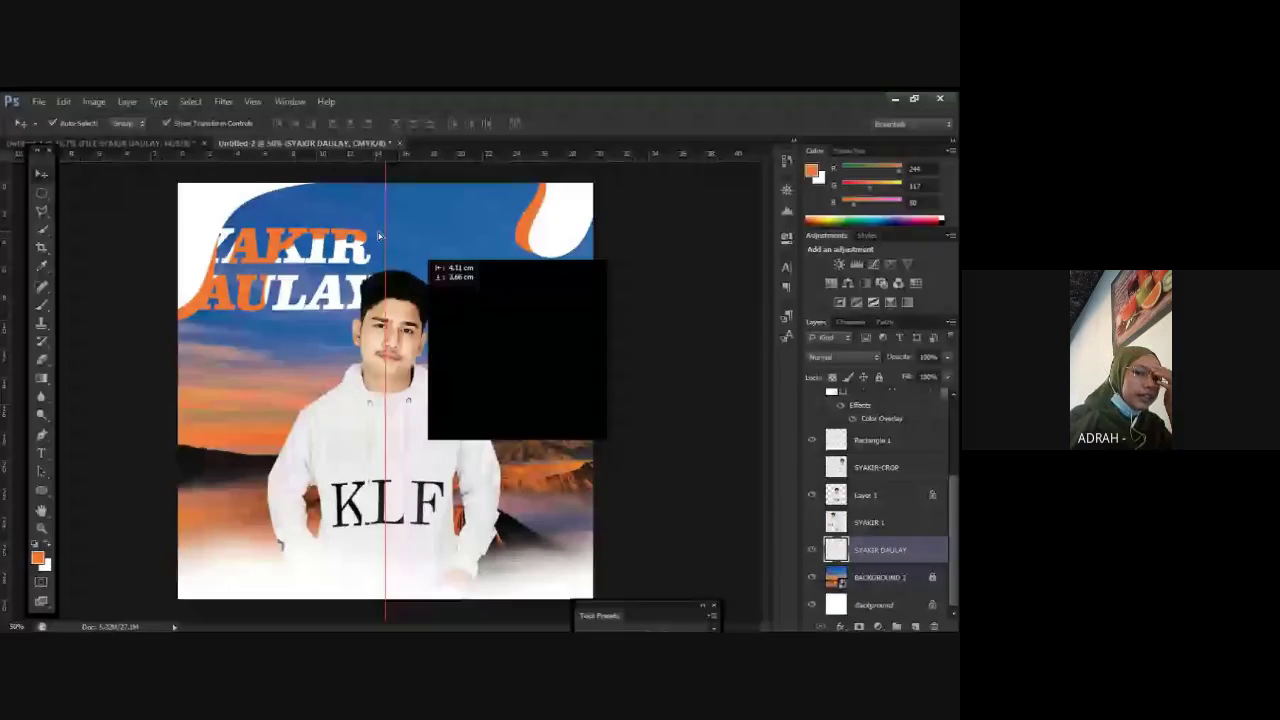
drag(379, 235, 405, 291)
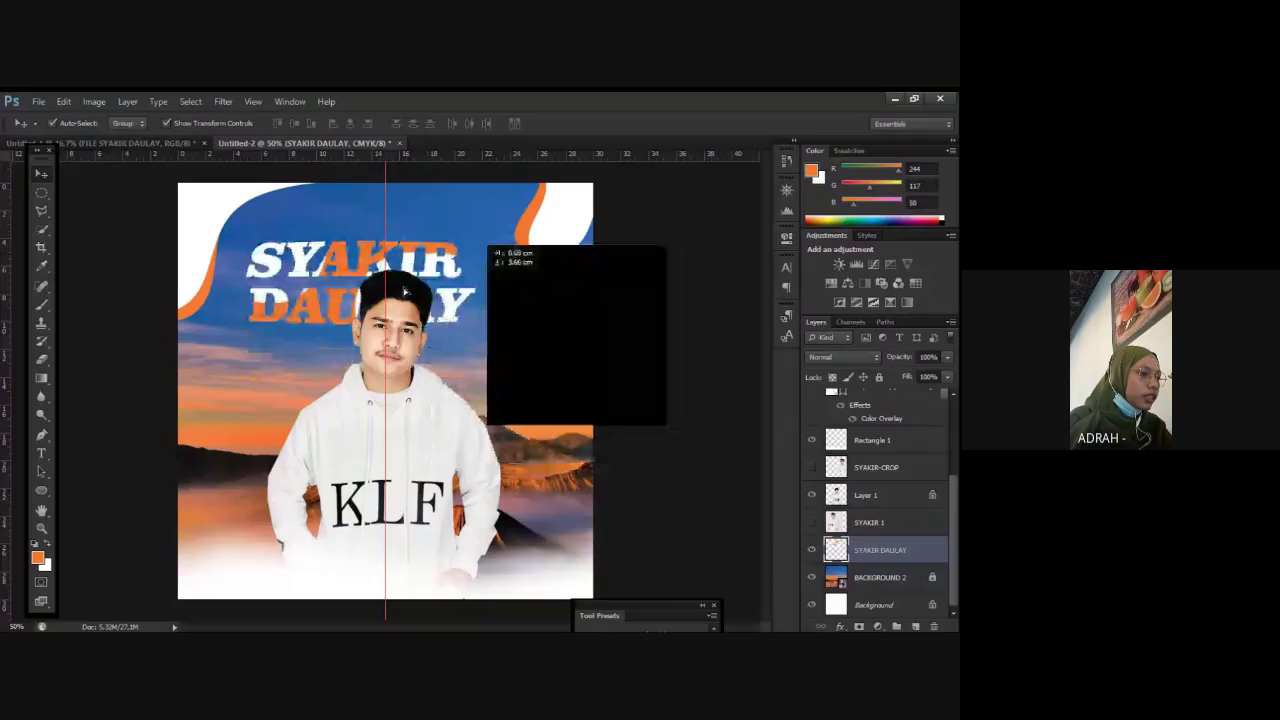
drag(405, 291, 473, 261)
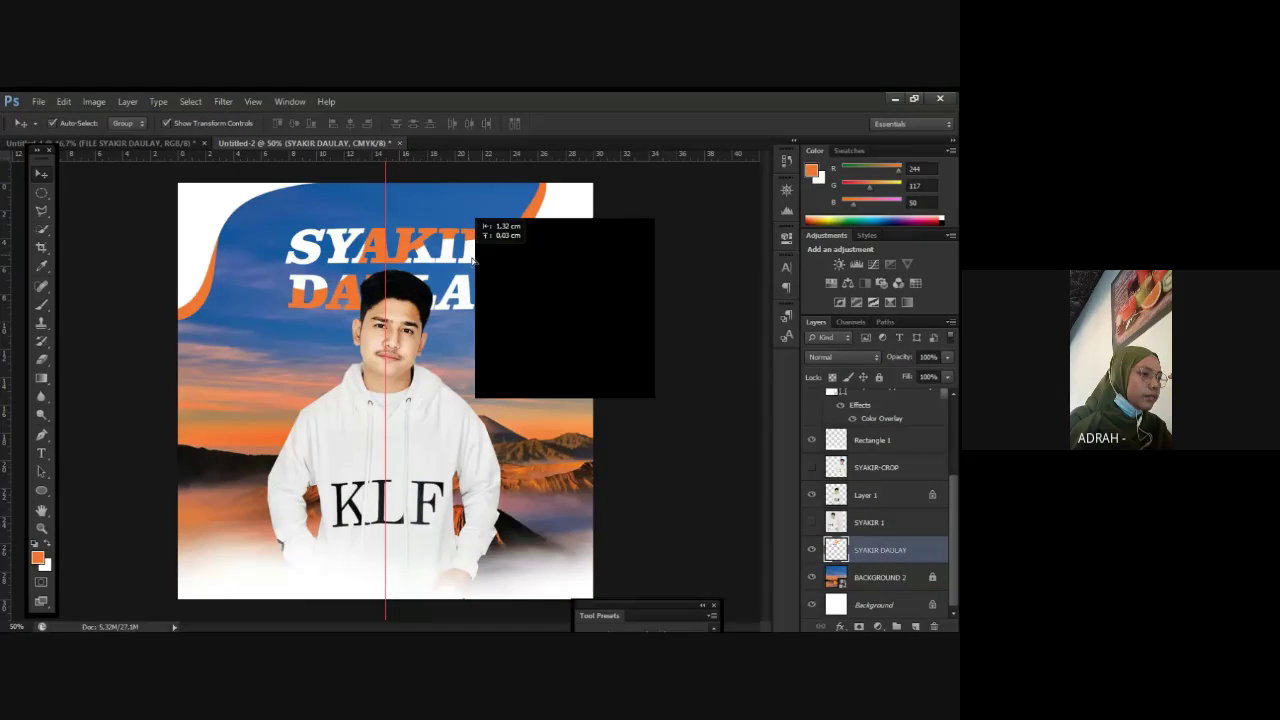
drag(473, 261, 508, 238)
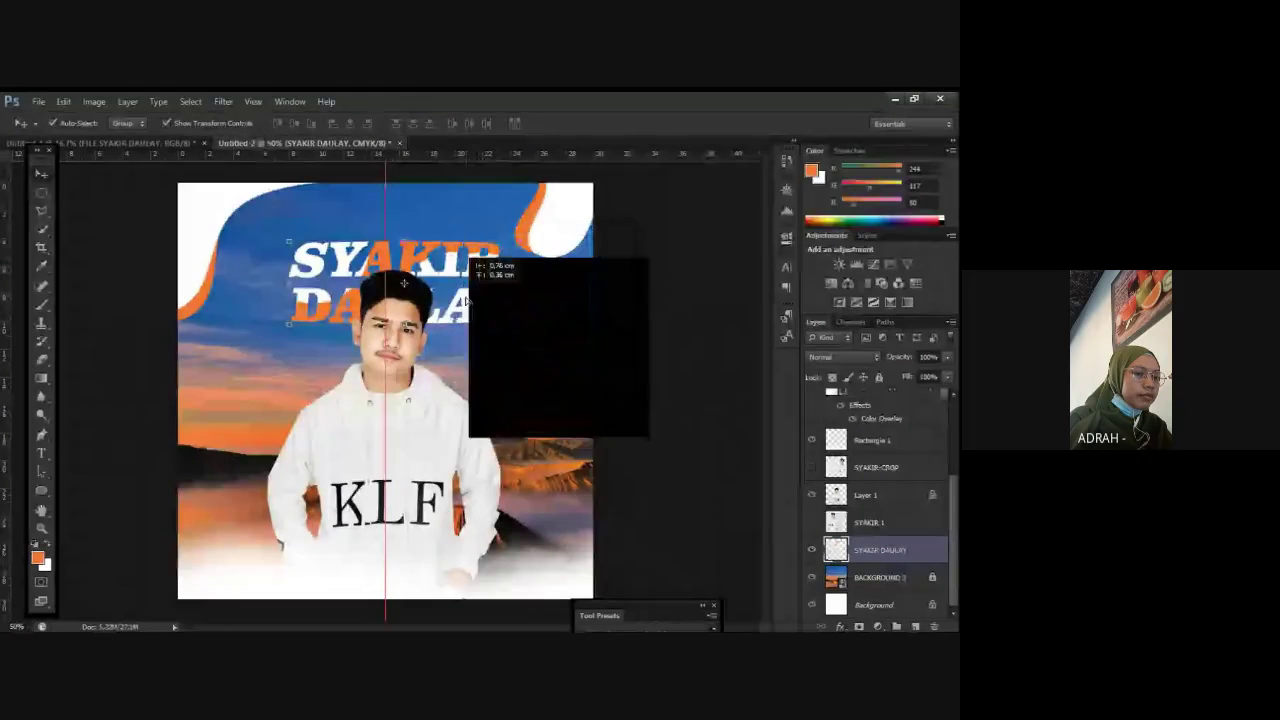
click(826, 444)
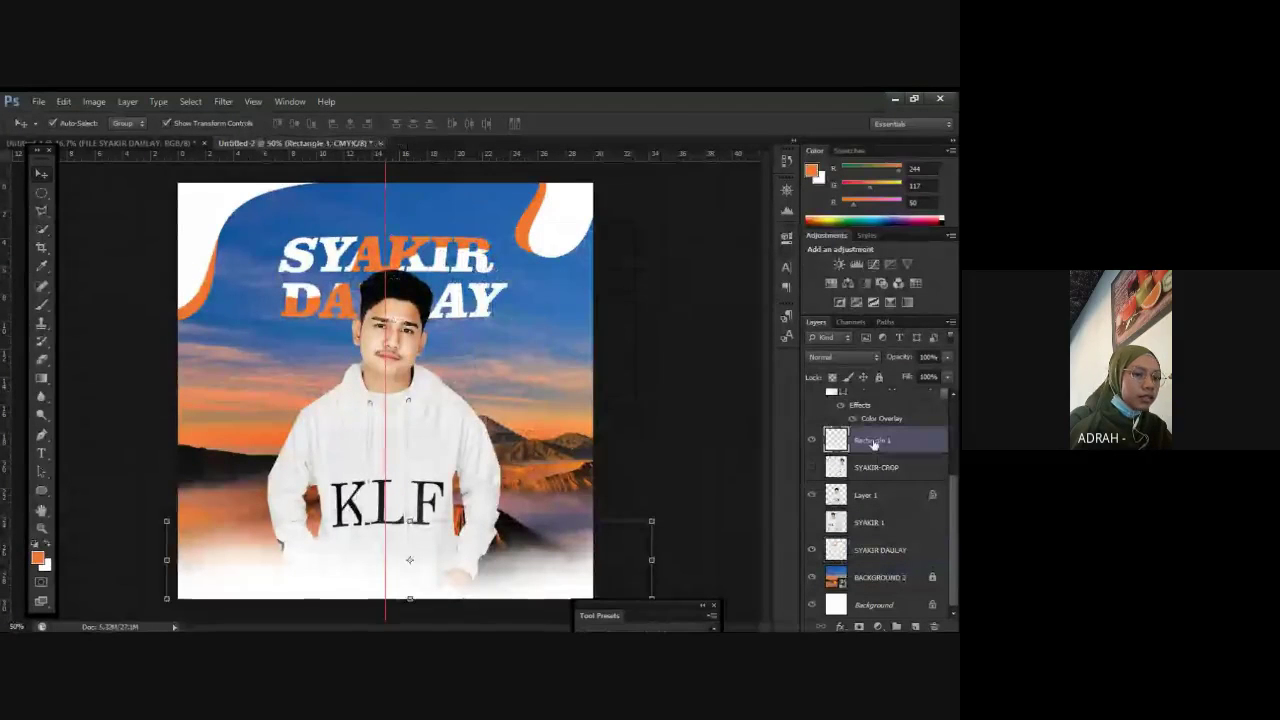
right_click(870, 442)
click(652, 312)
click(480, 540)
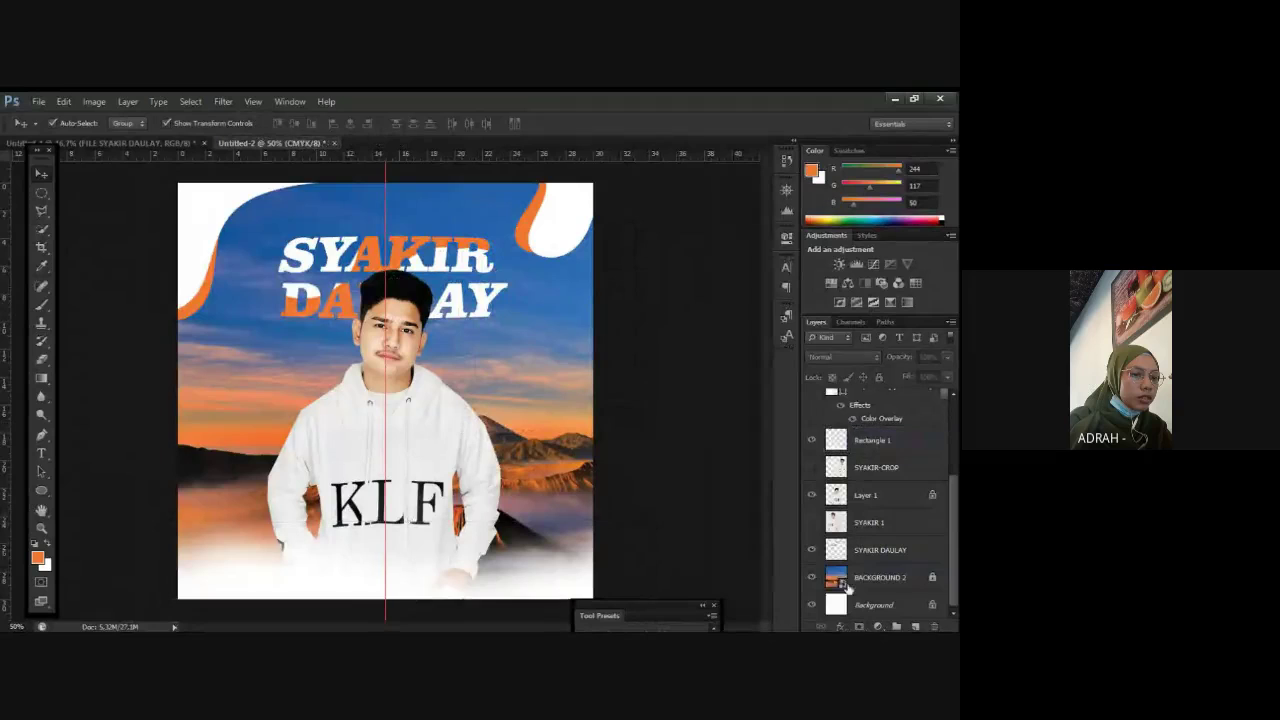
Step: Show the hidden photo layer SYAKIR 1 and delete it from the document
click(866, 524)
right_click(869, 526)
click(669, 292)
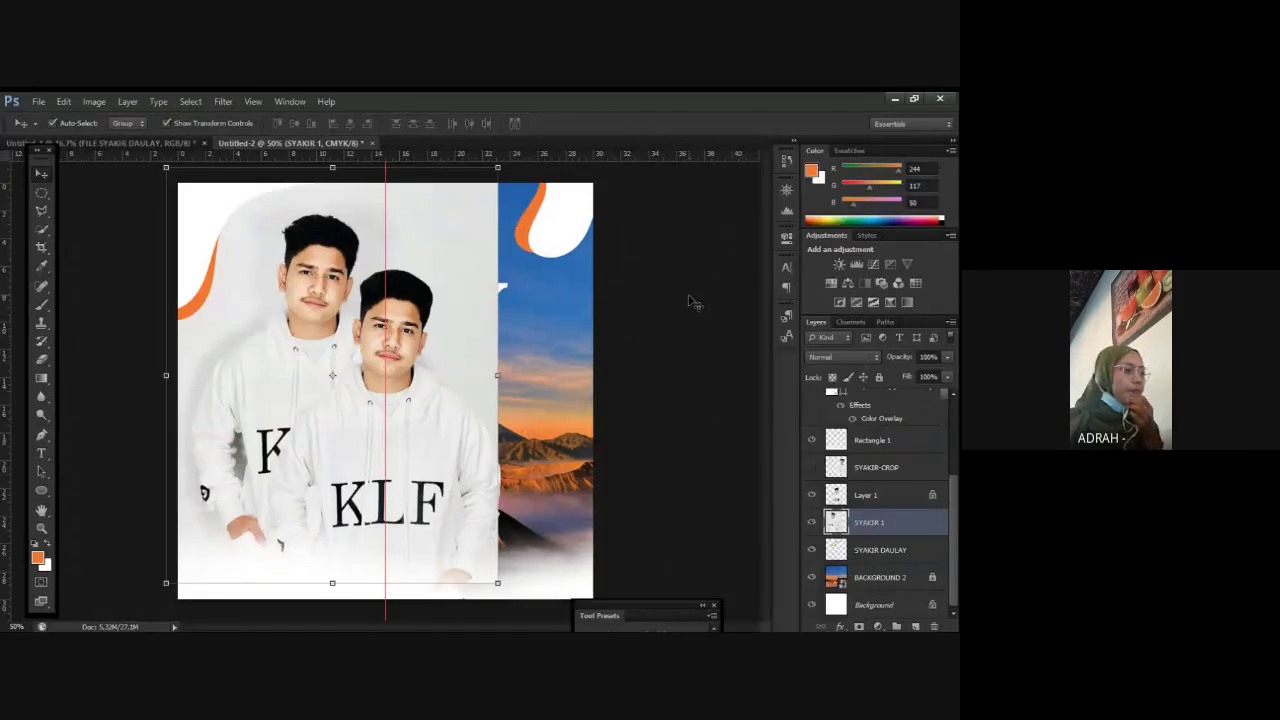
key(ctrl+e)
key(Delete)
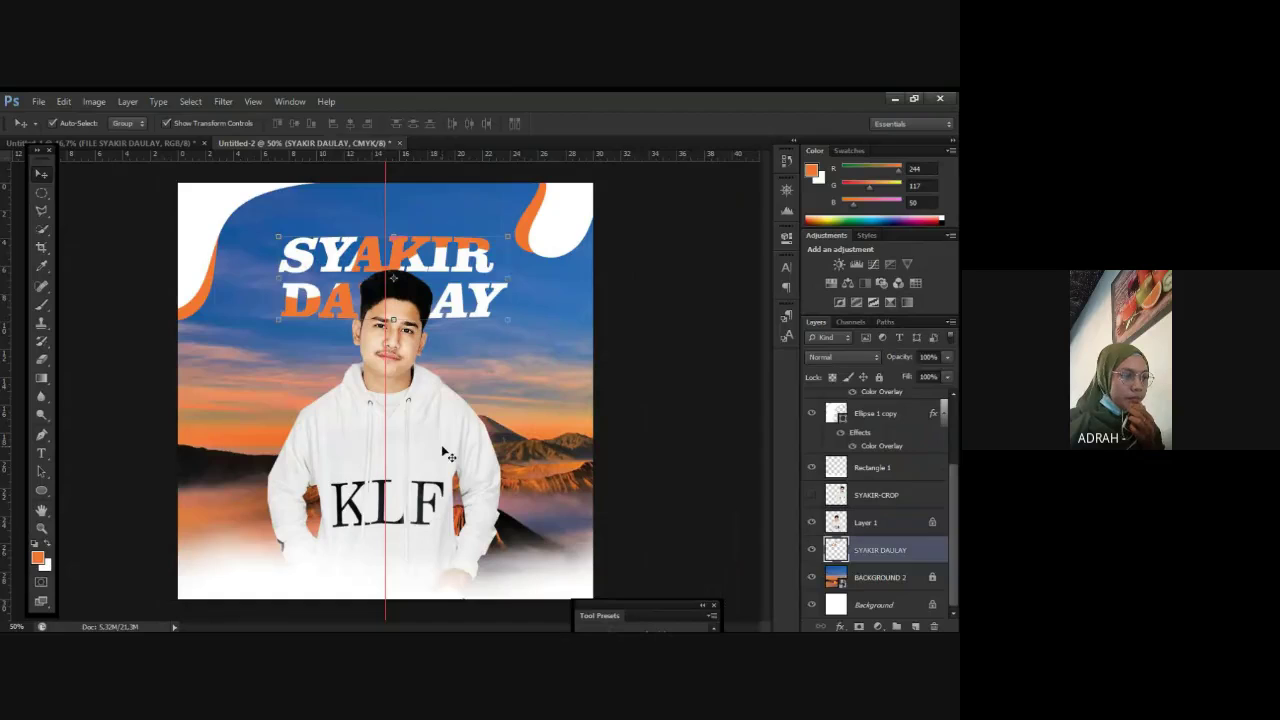
Step: Show the hidden SYAKIR-CROP cutout layer, delete it, and leave no layer selected
right_click(868, 522)
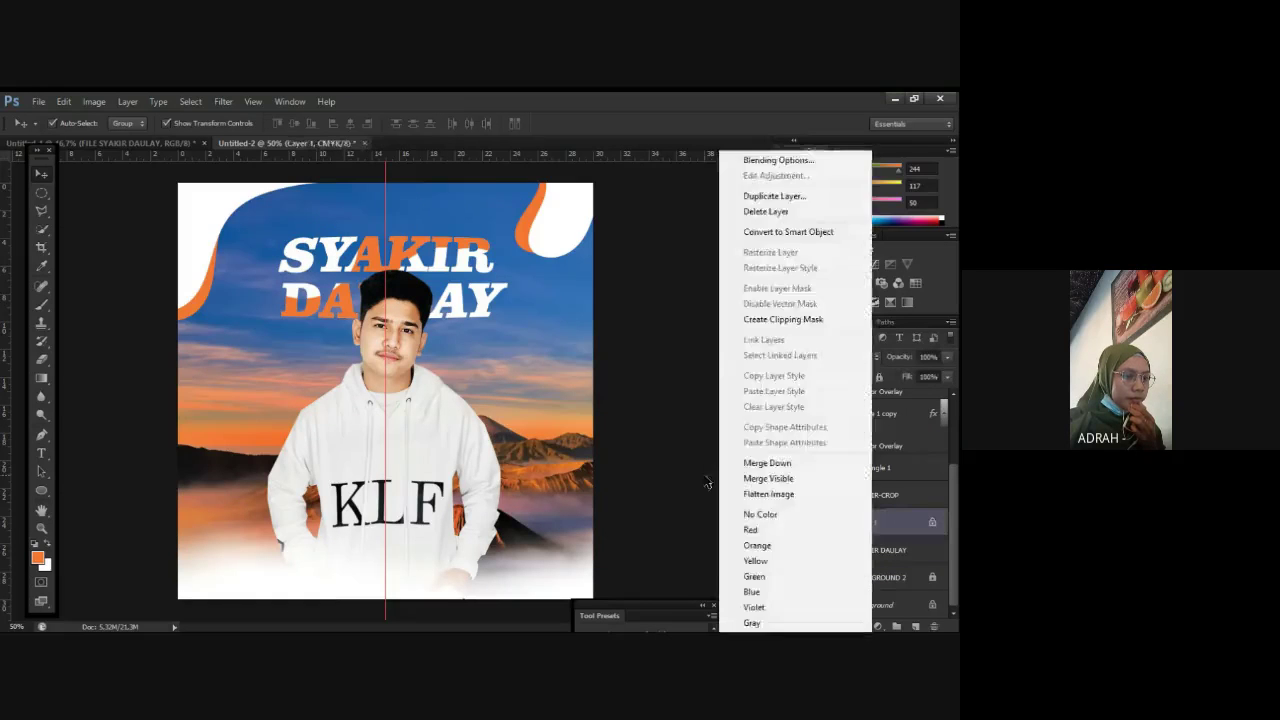
click(686, 458)
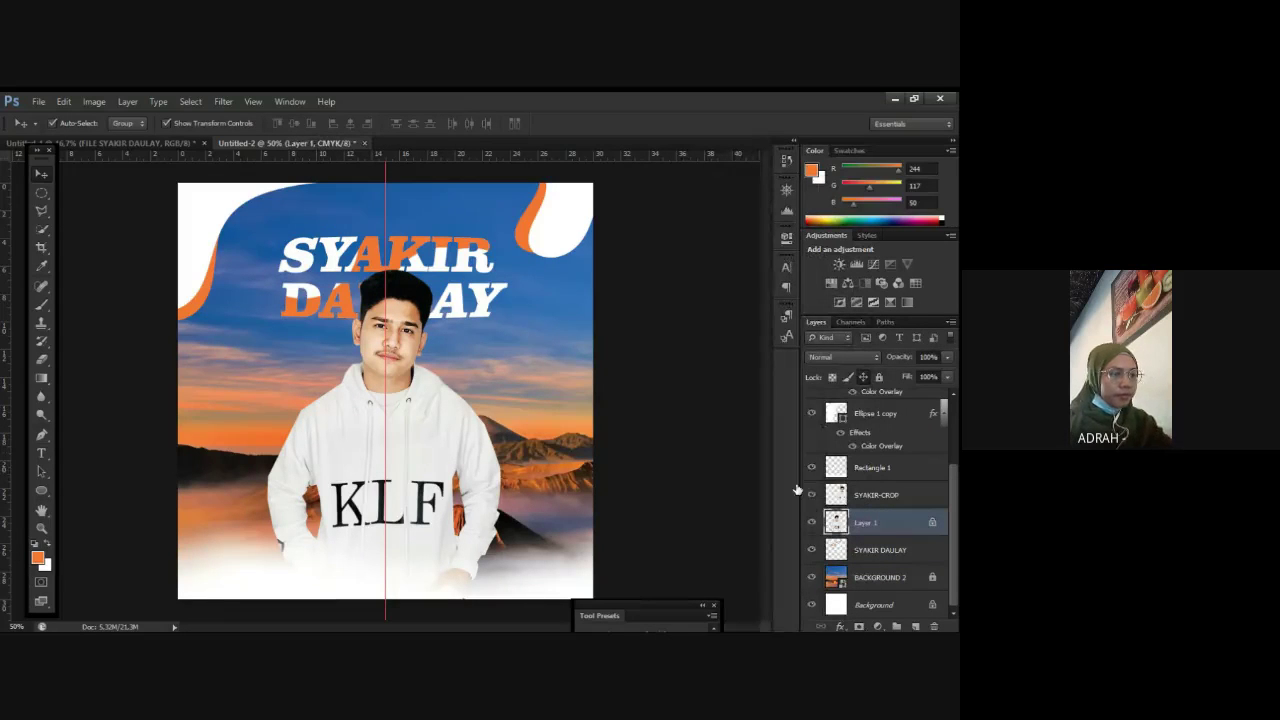
click(811, 495)
click(537, 392)
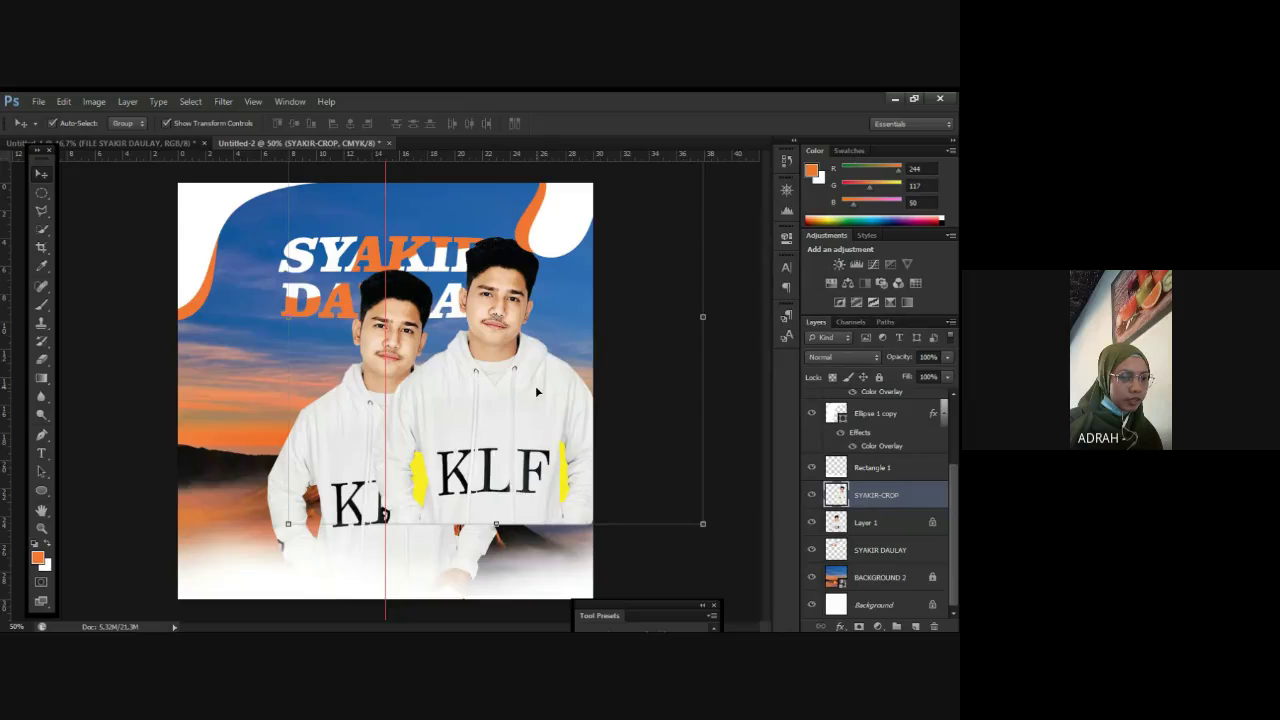
key(Delete)
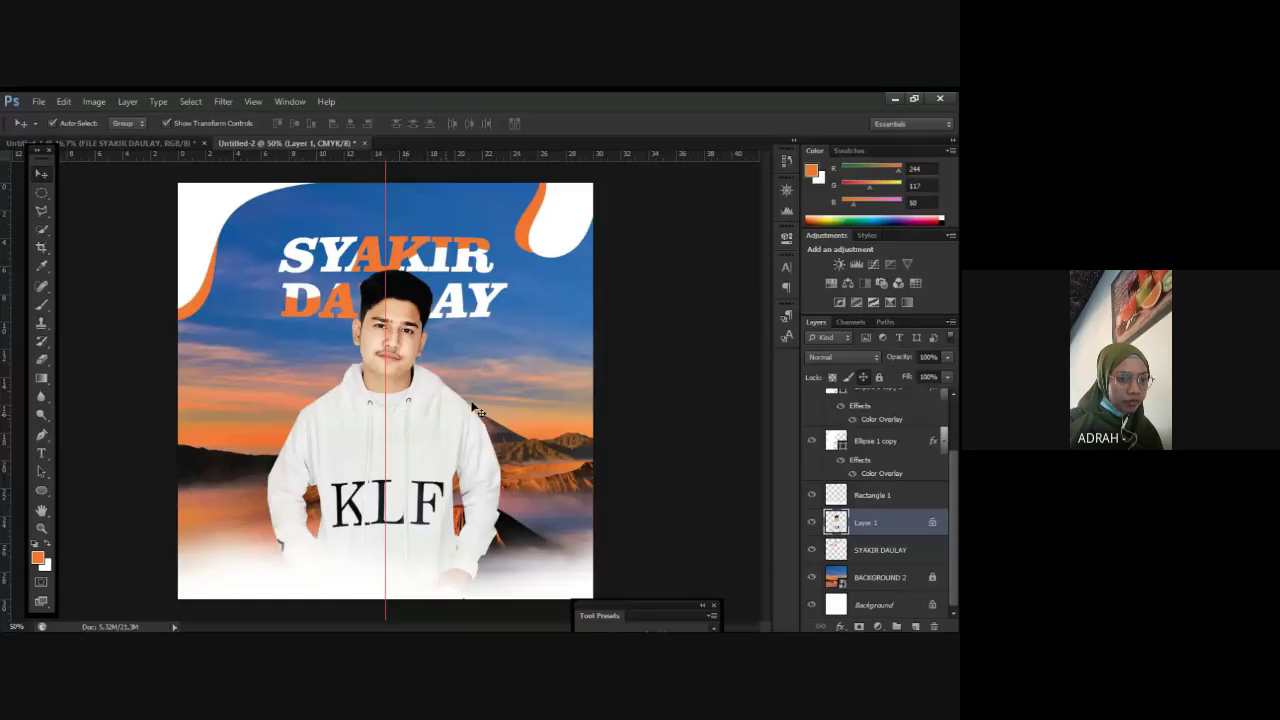
click(768, 510)
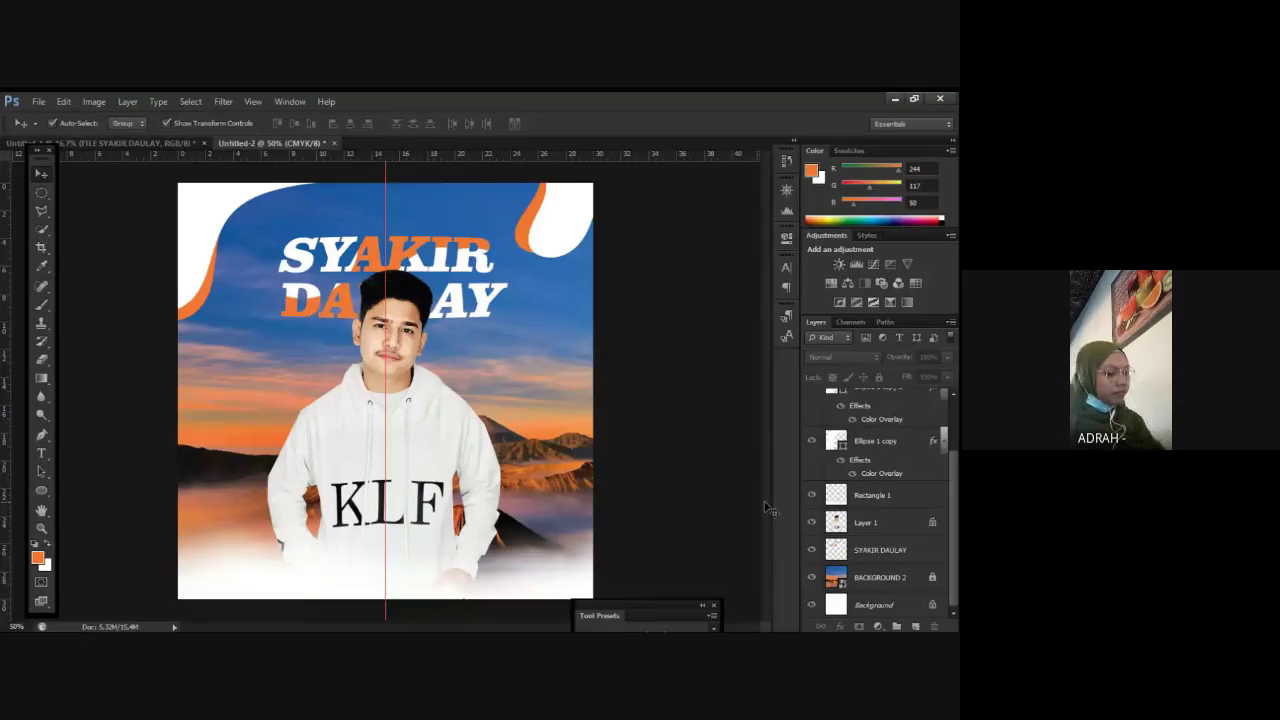
Step: Unlock Layer 1, duplicate the man's cutout, and move the copy to the right and slightly up from the original
click(870, 530)
key(ctrl+j)
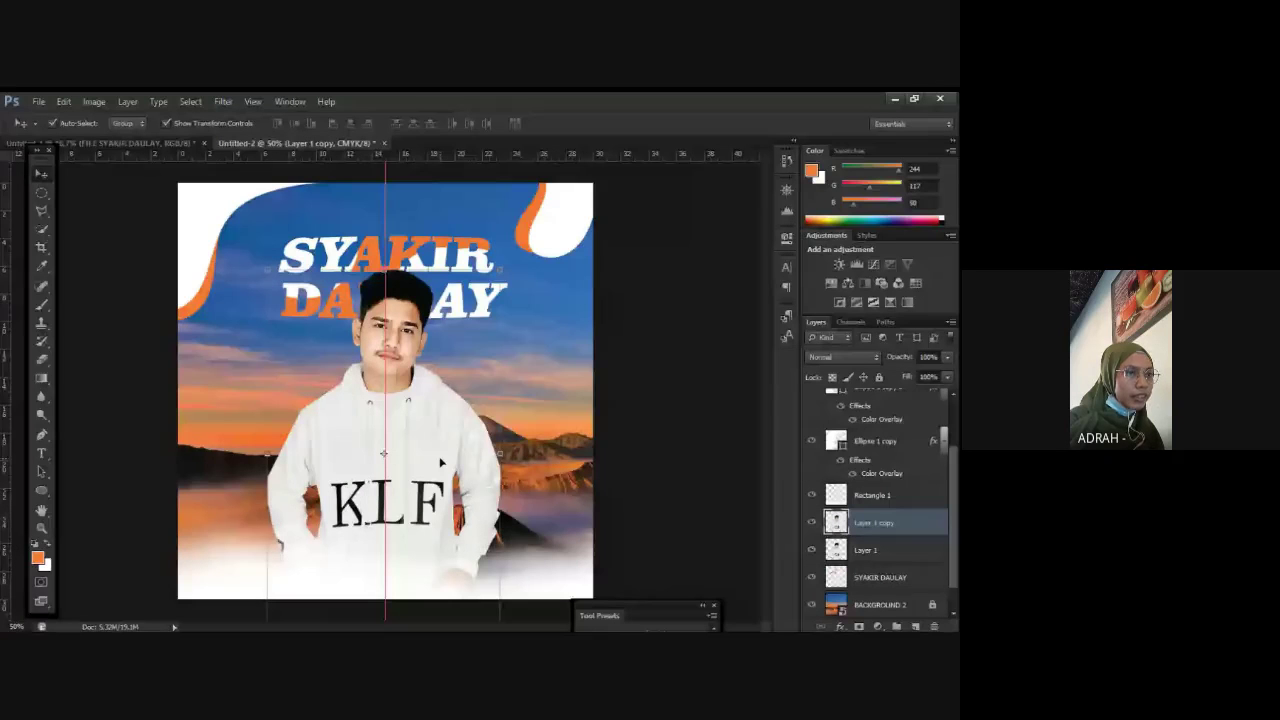
drag(440, 462, 497, 450)
Step: Add a Drop Shadow effect to the duplicated cutout, keeping the layer style settings clear of the figure
right_click(724, 150)
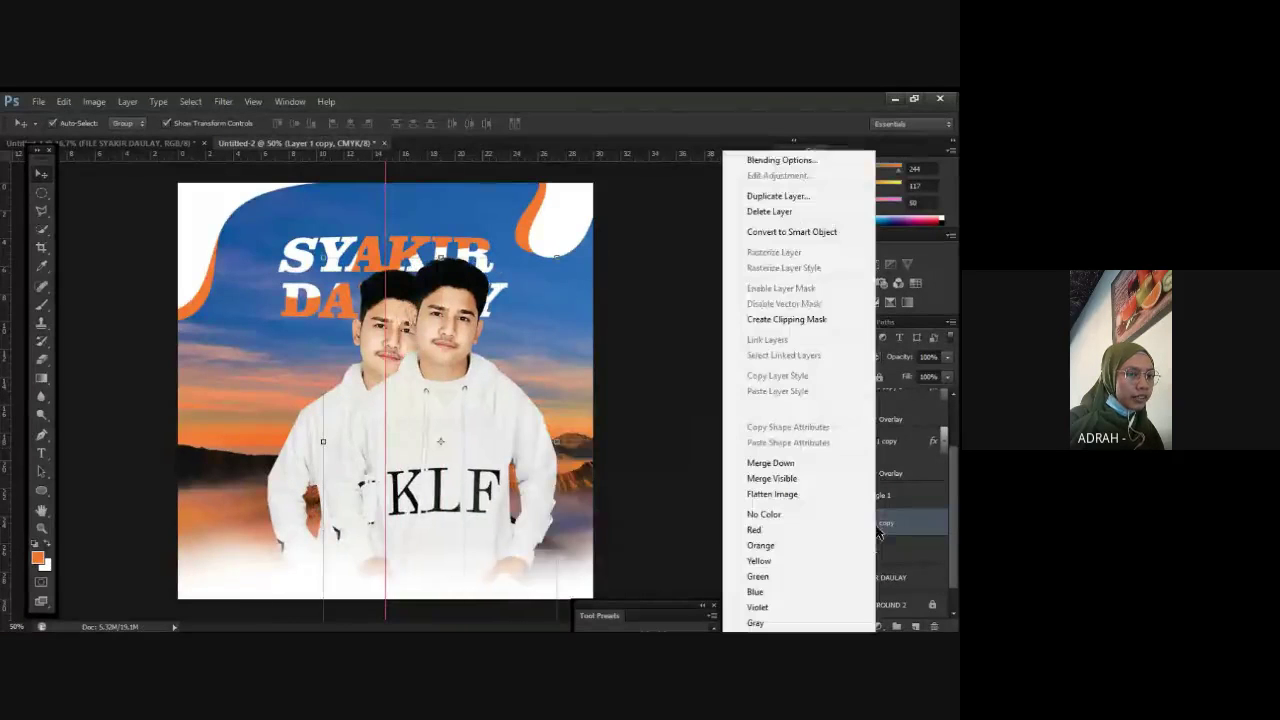
click(758, 165)
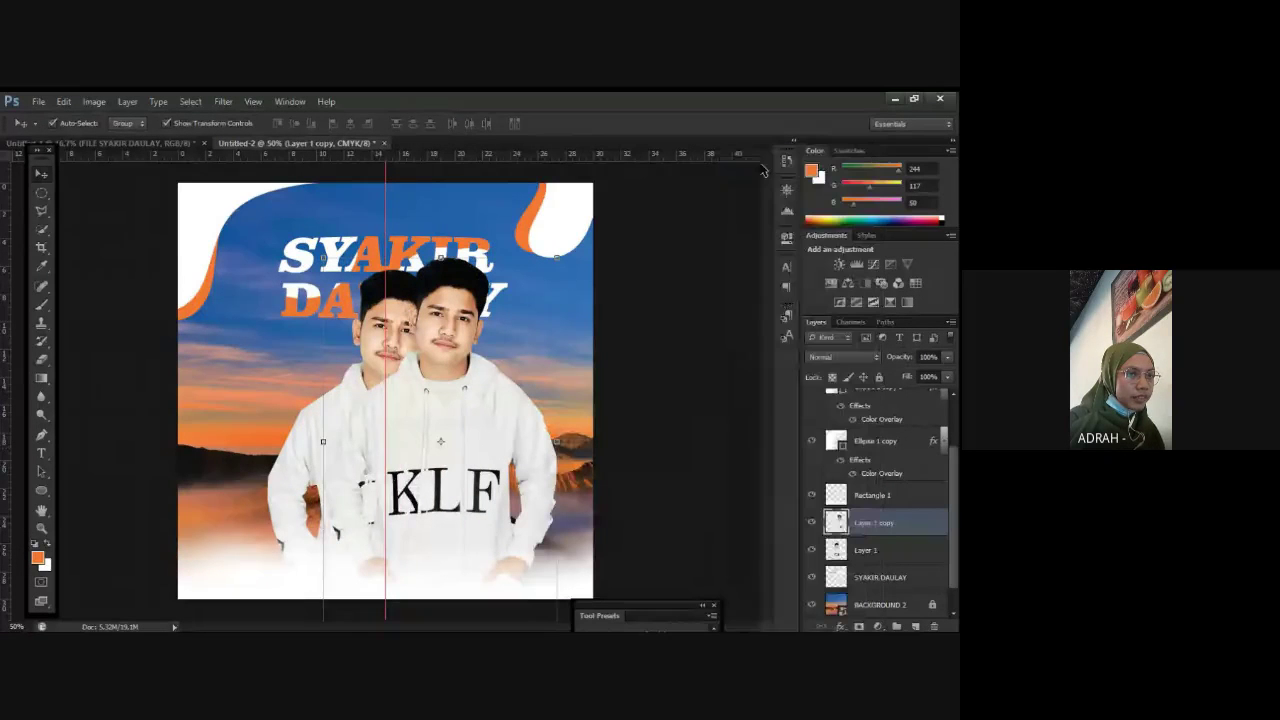
right_click(883, 505)
click(690, 302)
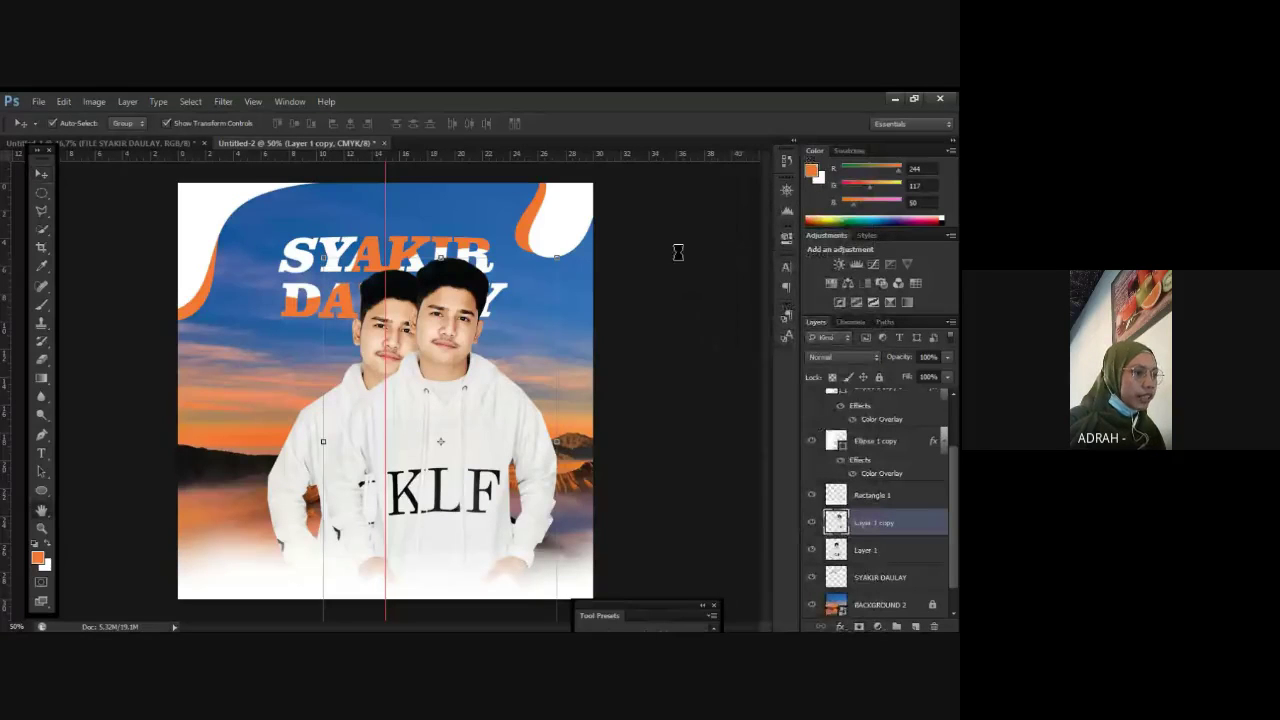
drag(505, 137, 651, 110)
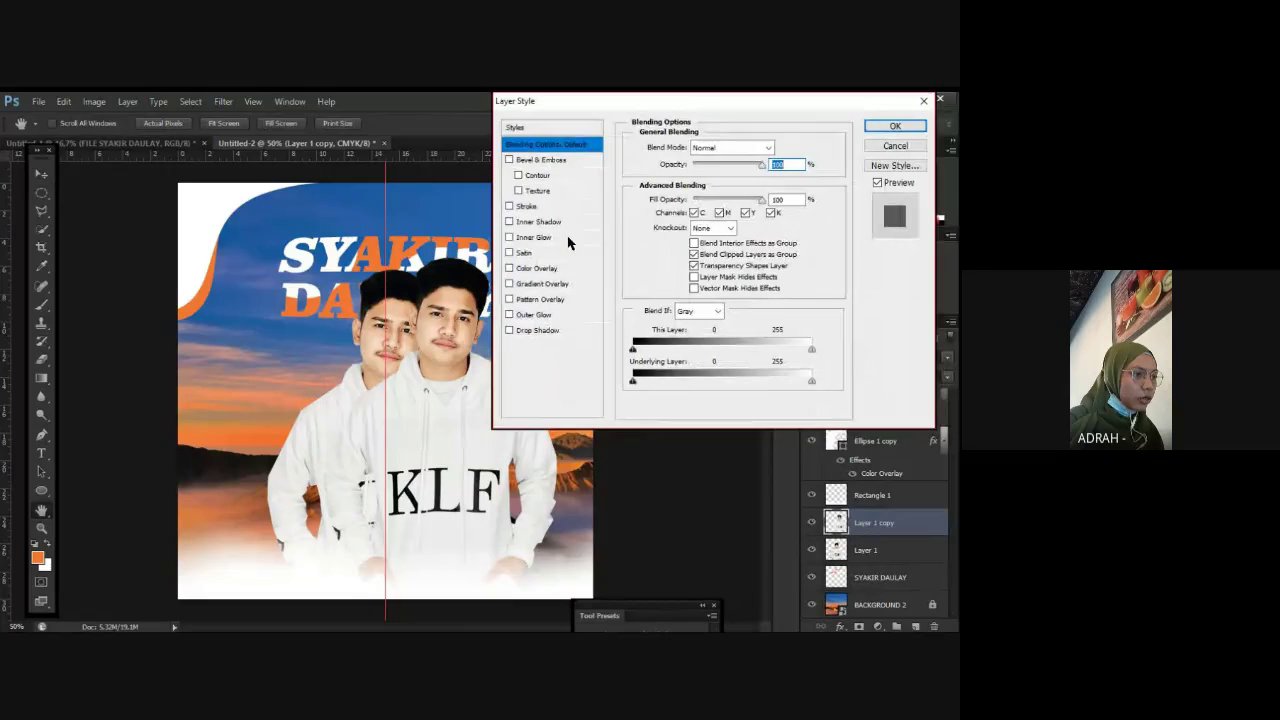
click(537, 331)
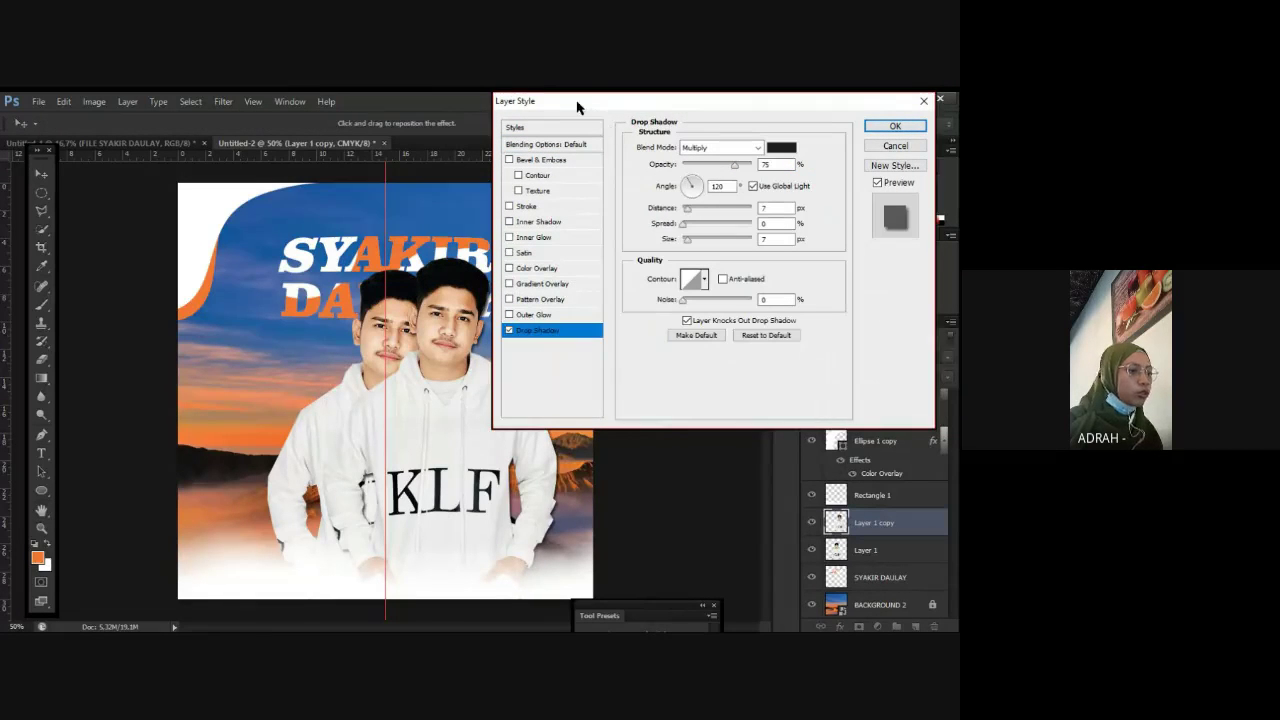
drag(577, 107, 613, 111)
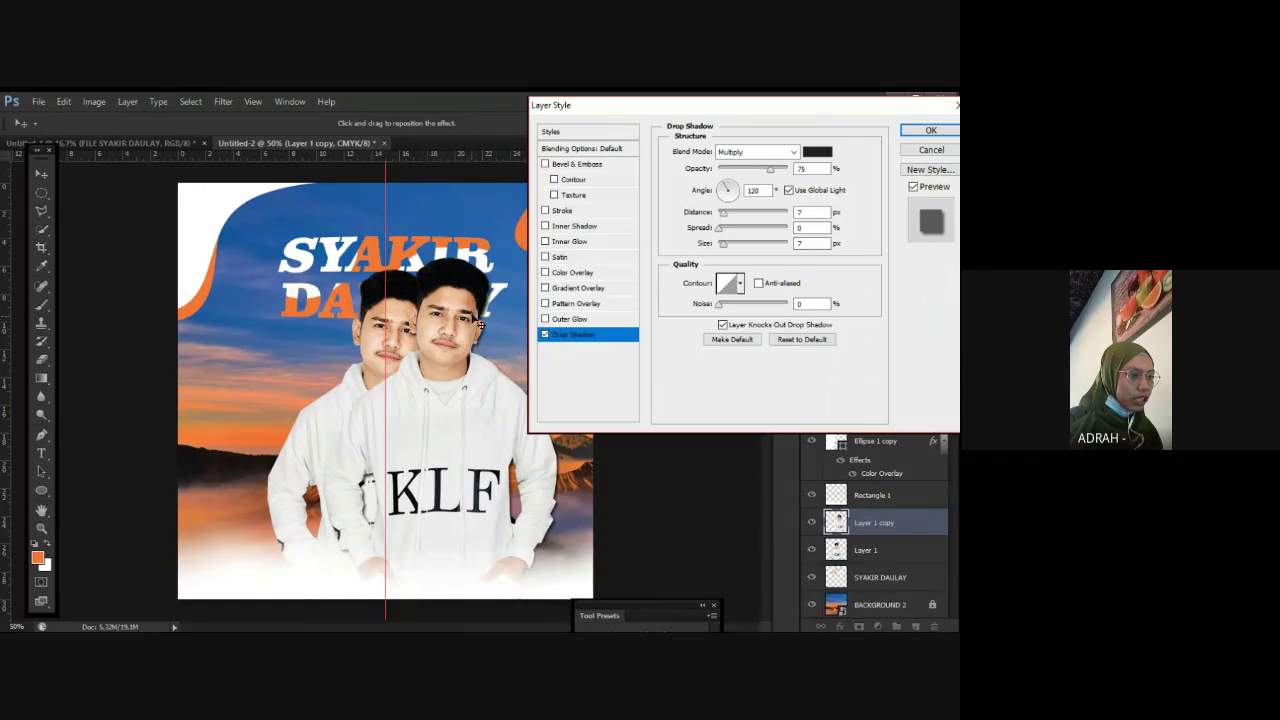
Step: Set the noise of the duplicated cutout's drop shadow to 10%
double_click(800, 243)
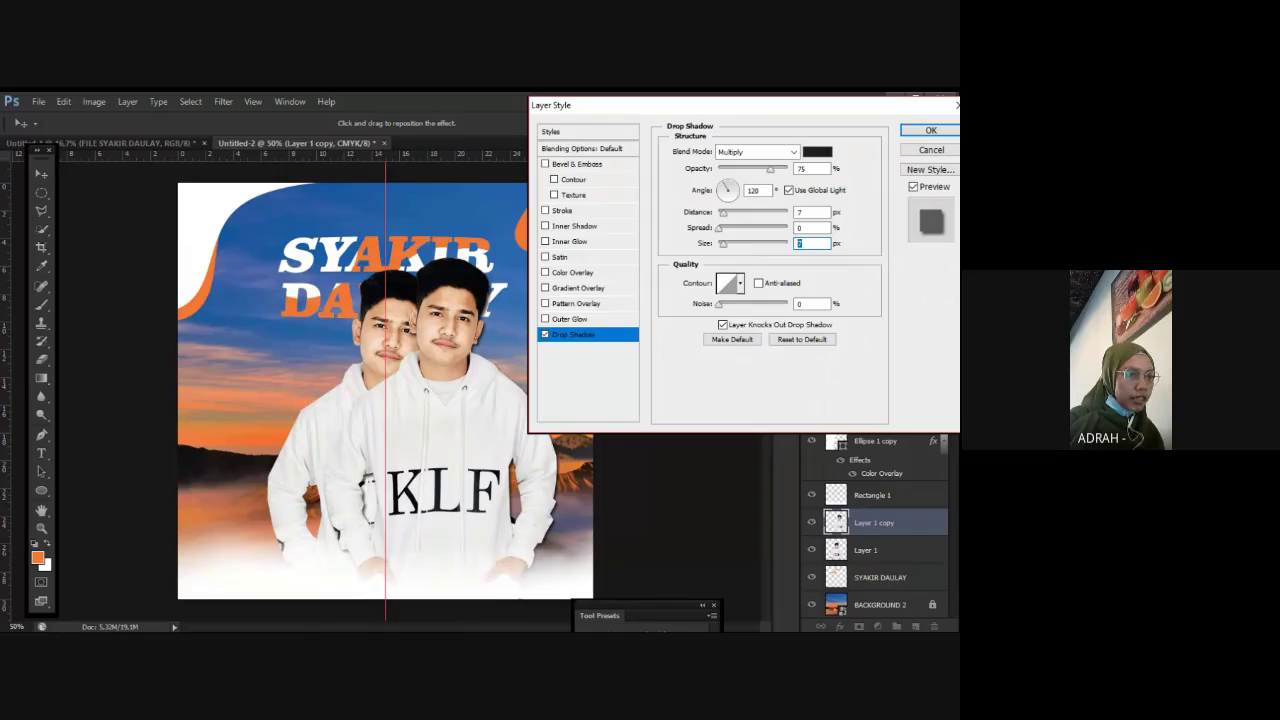
key(Tab)
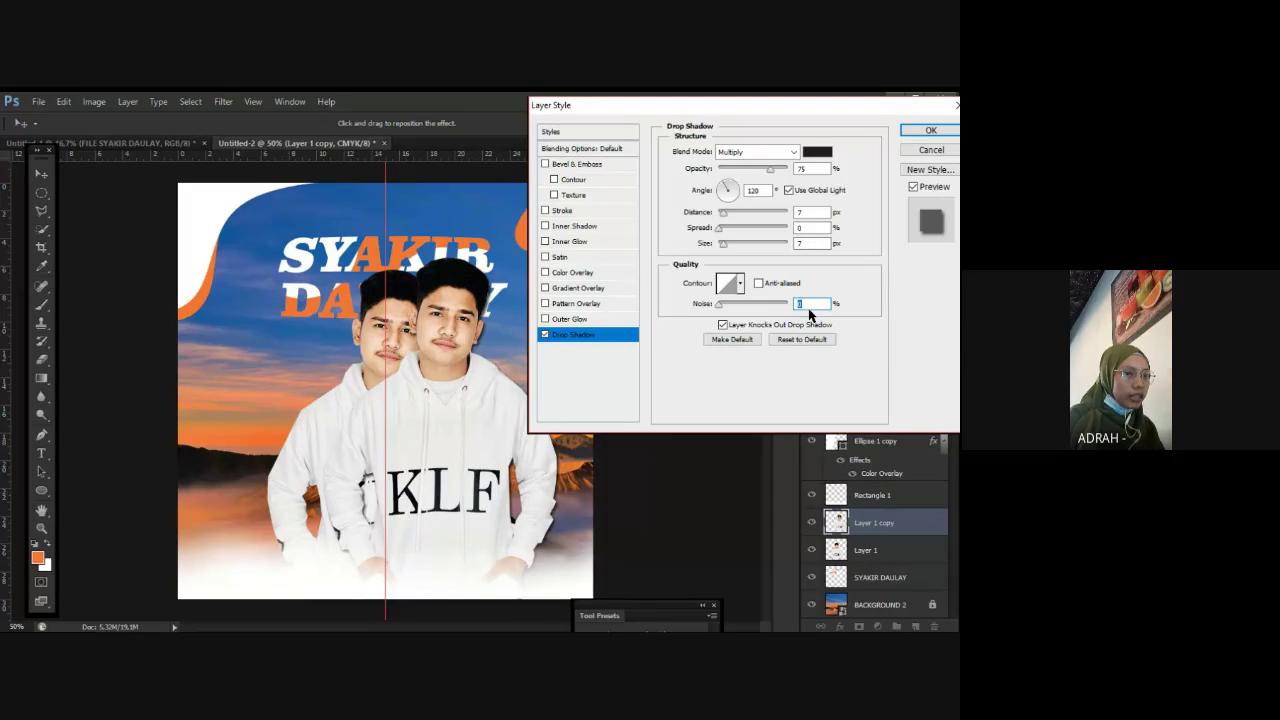
key(BackSpace)
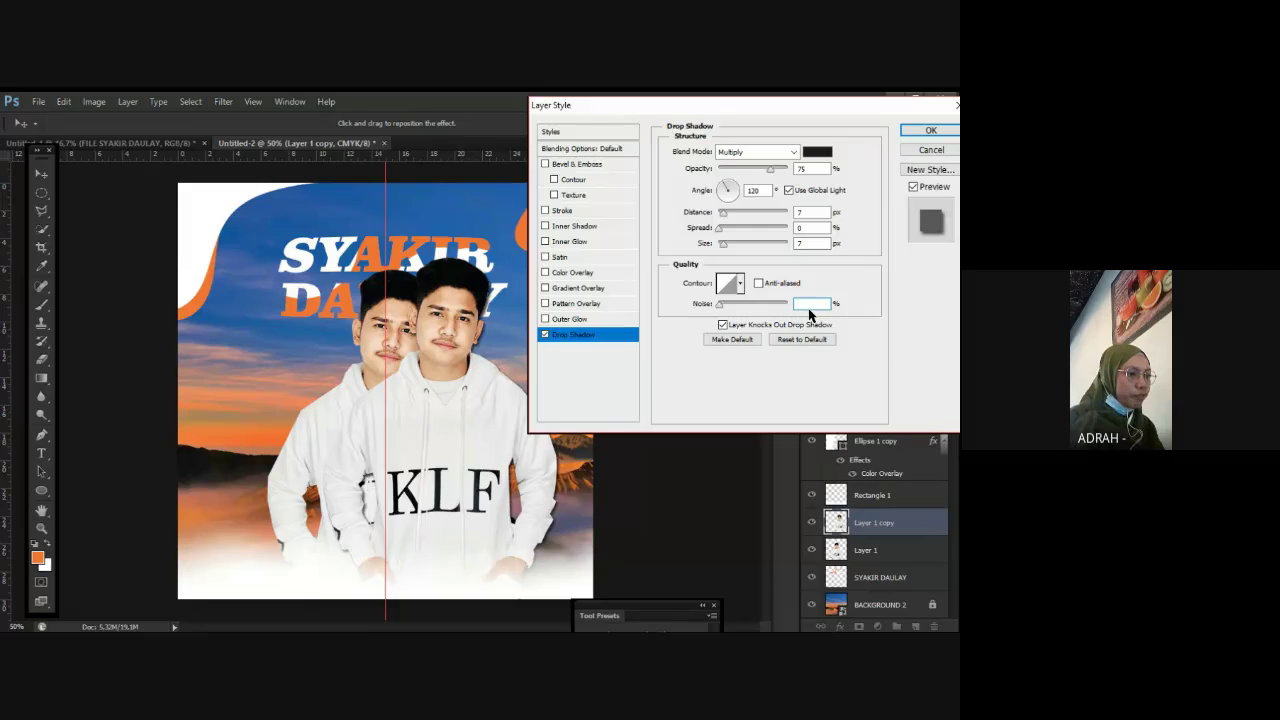
text(10)
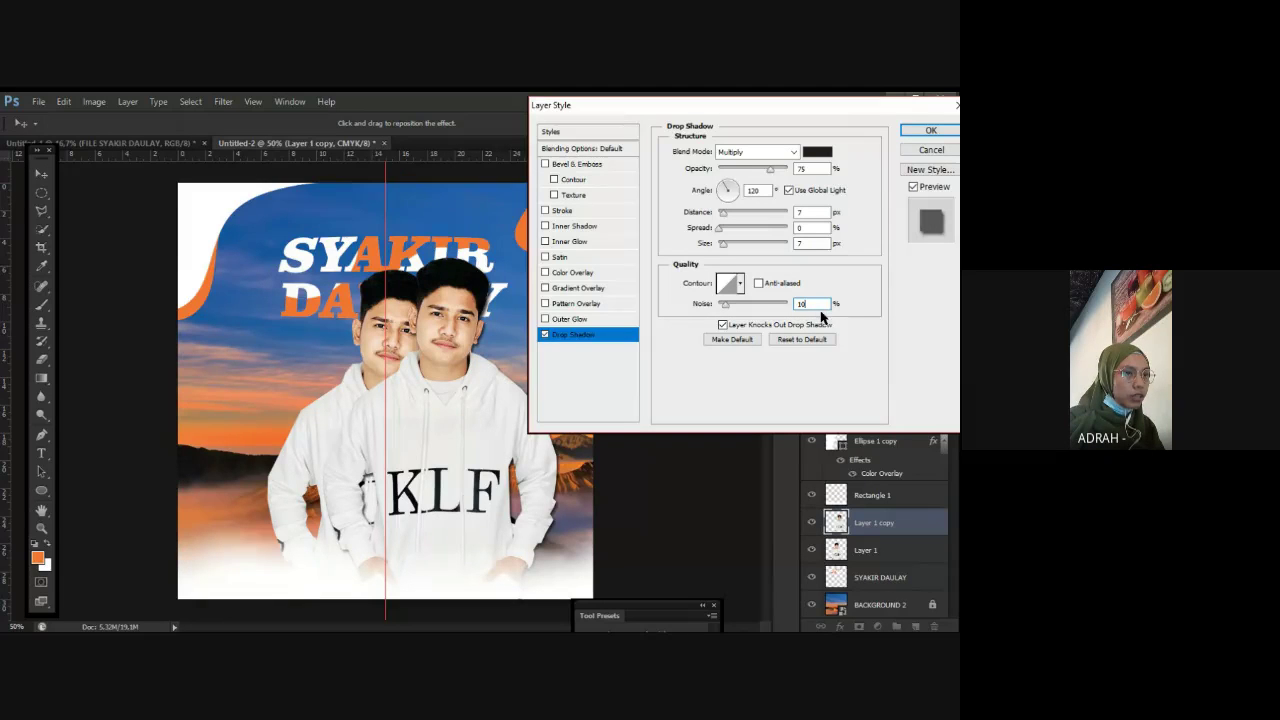
drag(824, 107, 726, 141)
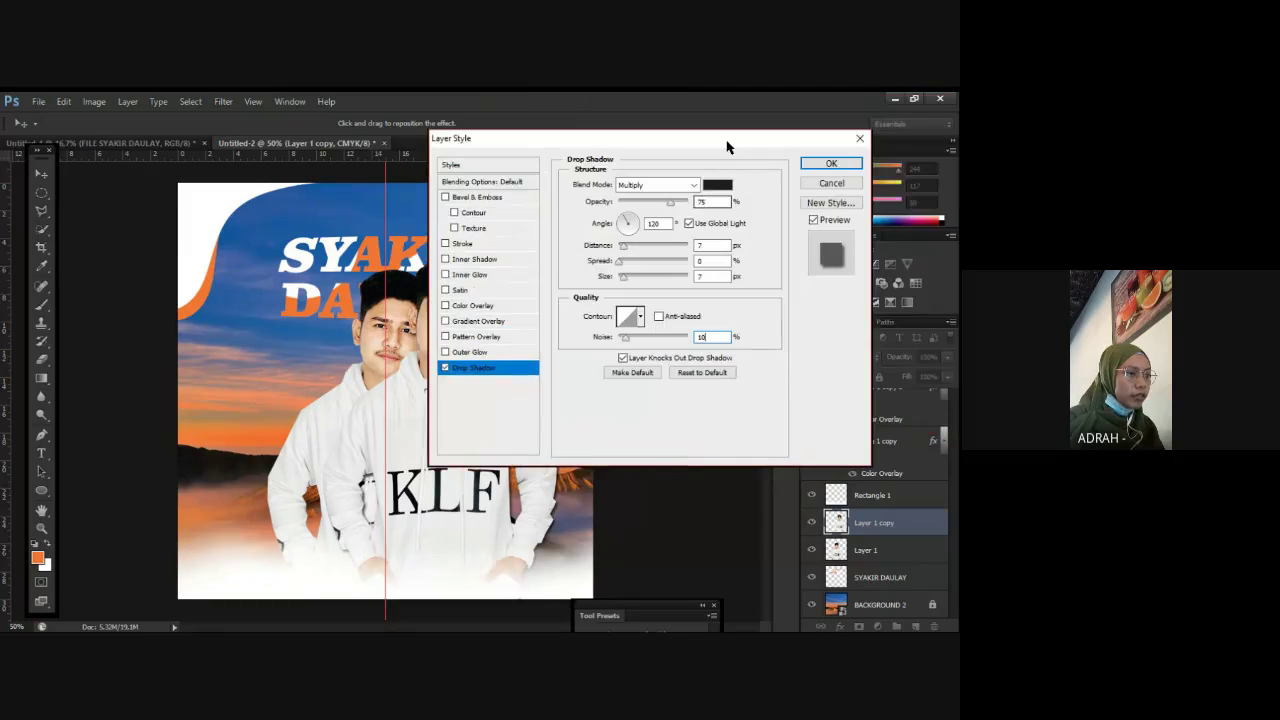
drag(623, 143, 715, 133)
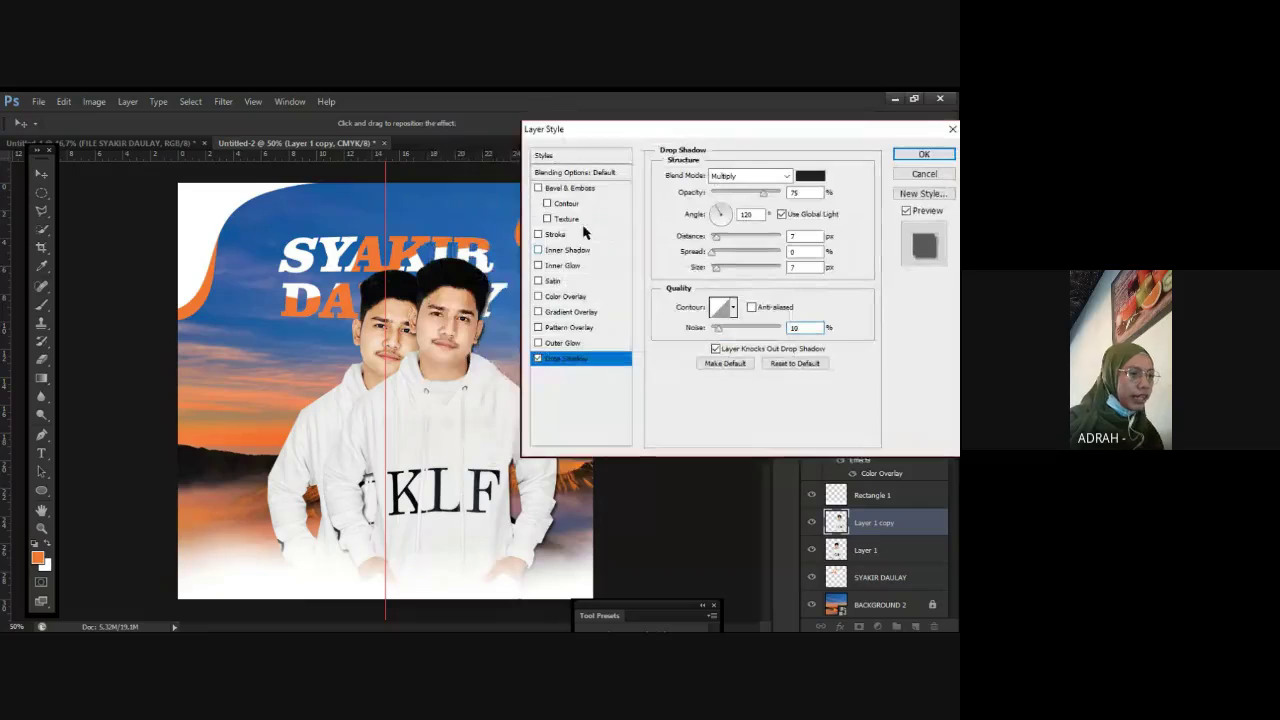
Step: Add a white (ffffff) Color Overlay to the duplicated cutout, sampling the white corner shape, and apply the layer style
click(566, 296)
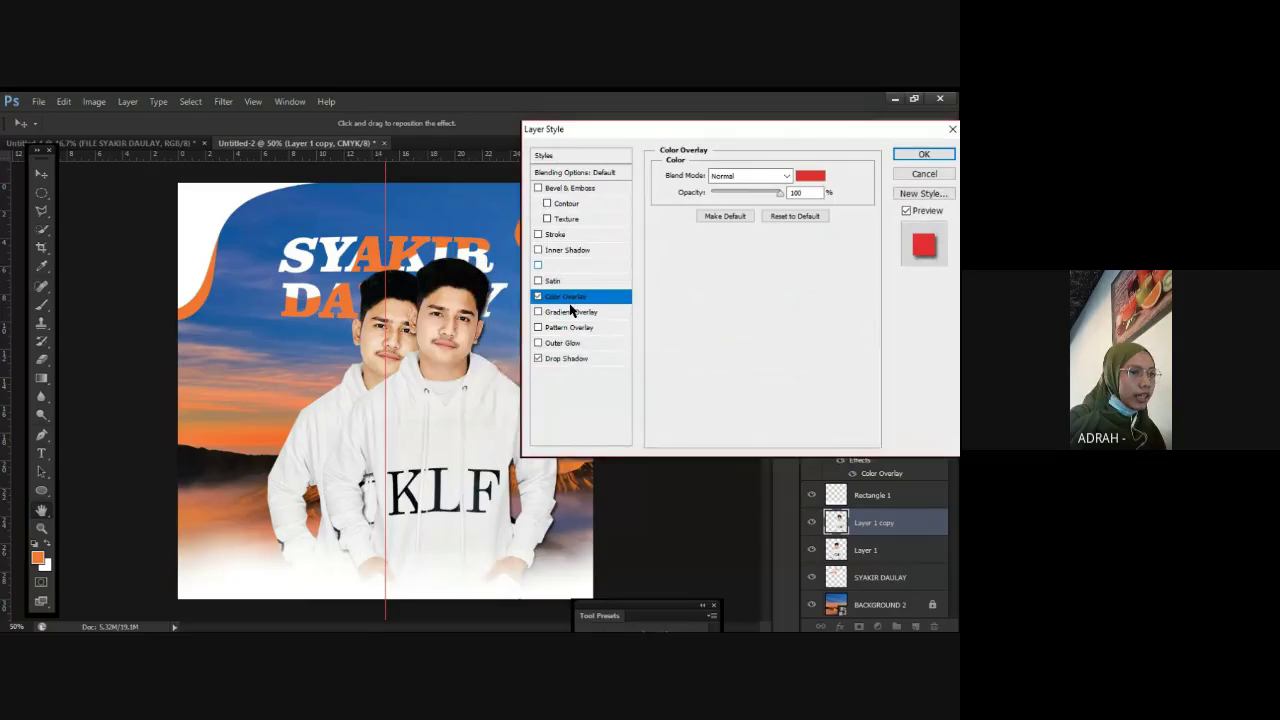
click(810, 177)
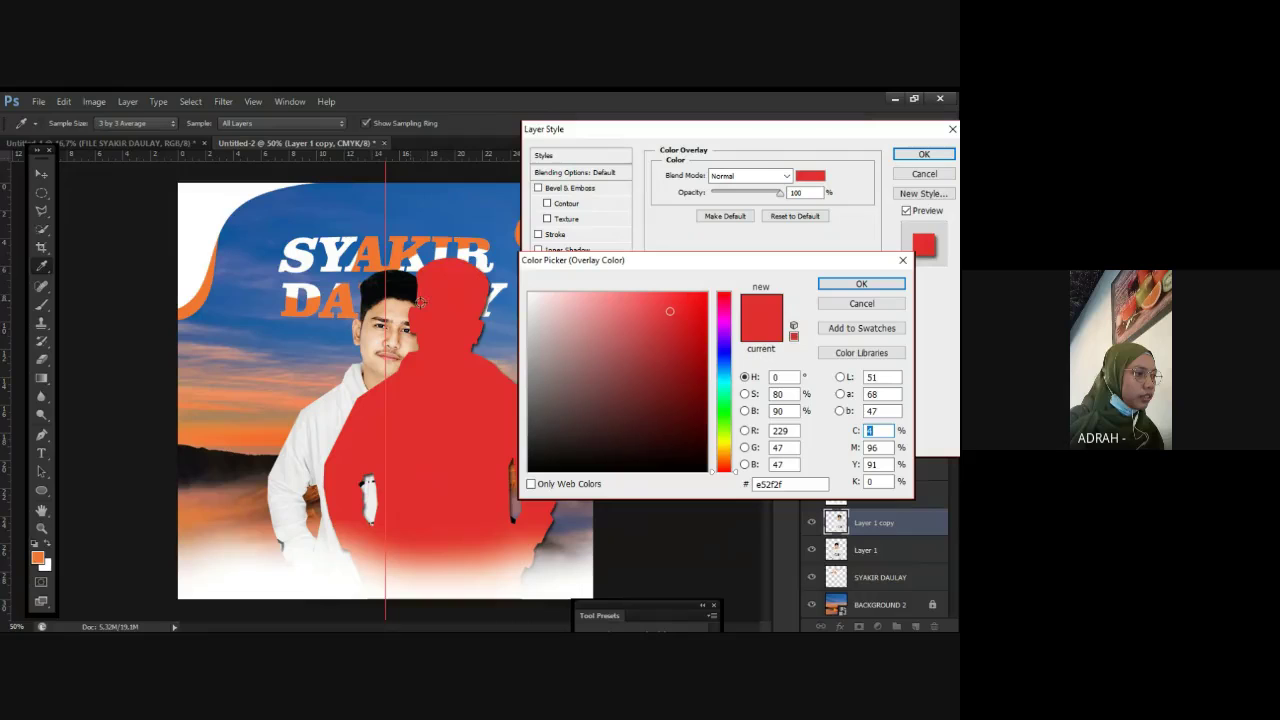
click(200, 224)
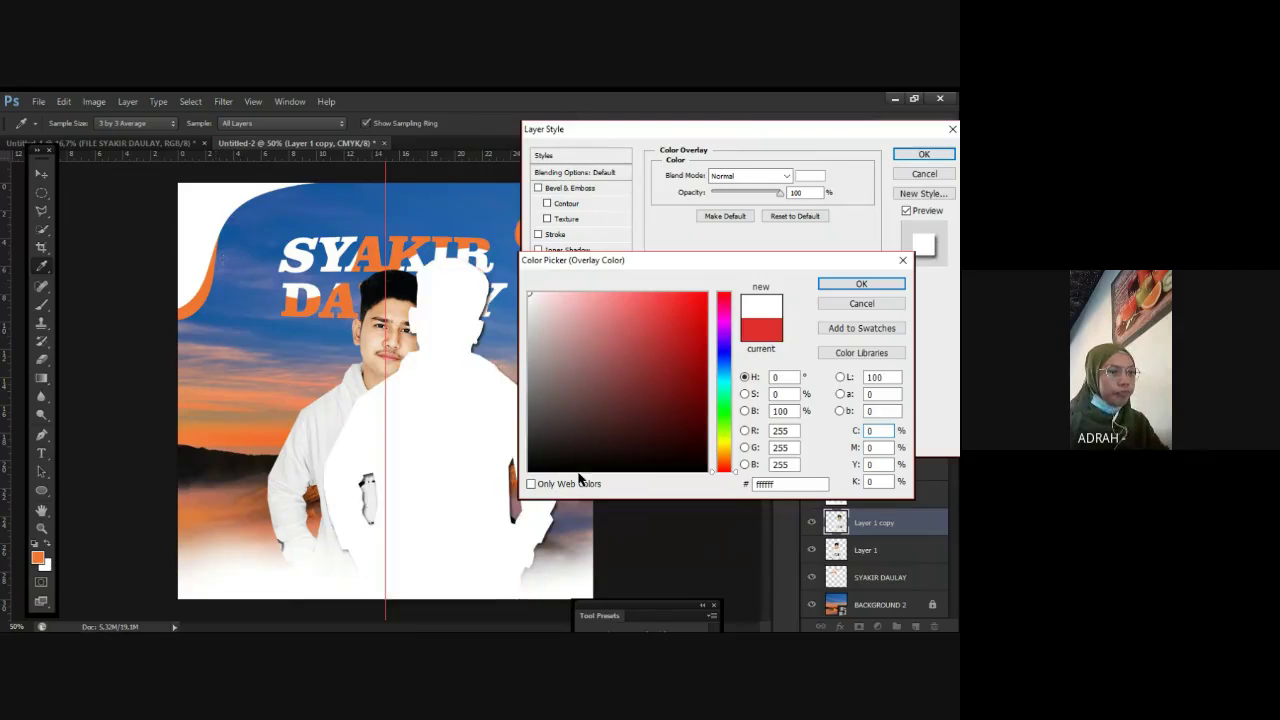
key(Return)
click(922, 155)
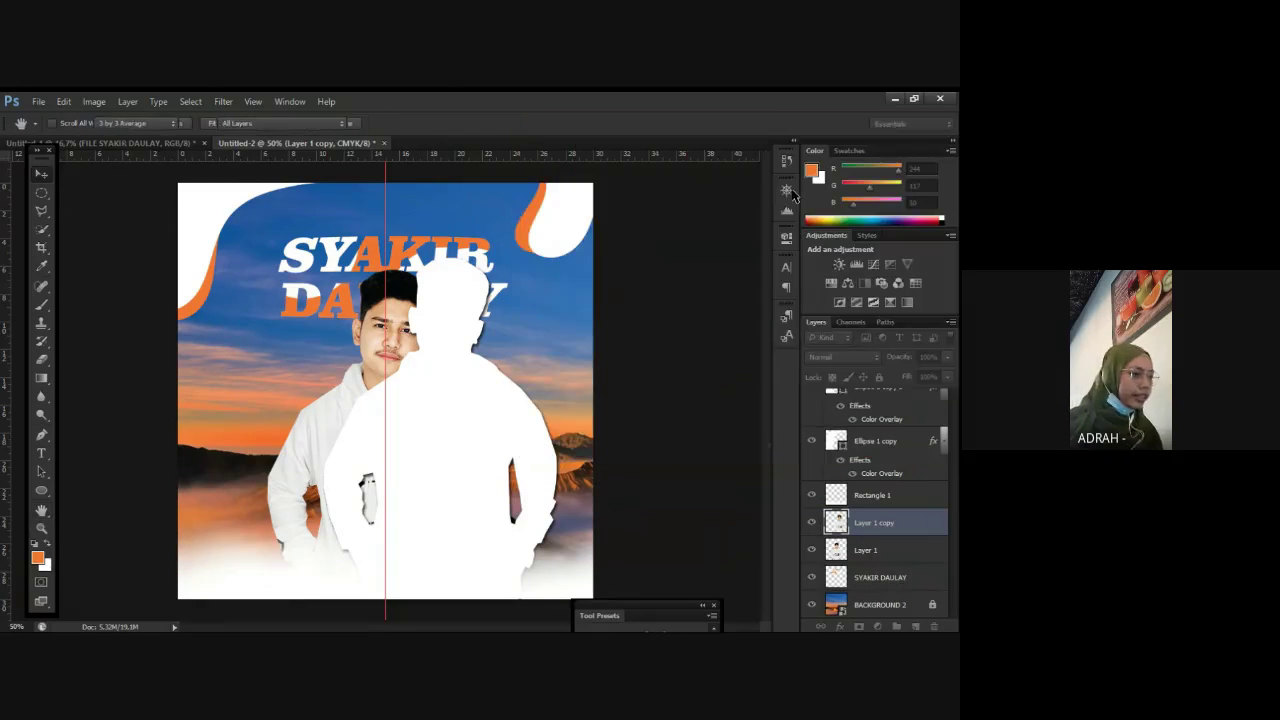
Step: Place the white silhouette layer beneath Layer 1 and align it slightly right of the man as a white edge behind him
drag(469, 423, 446, 442)
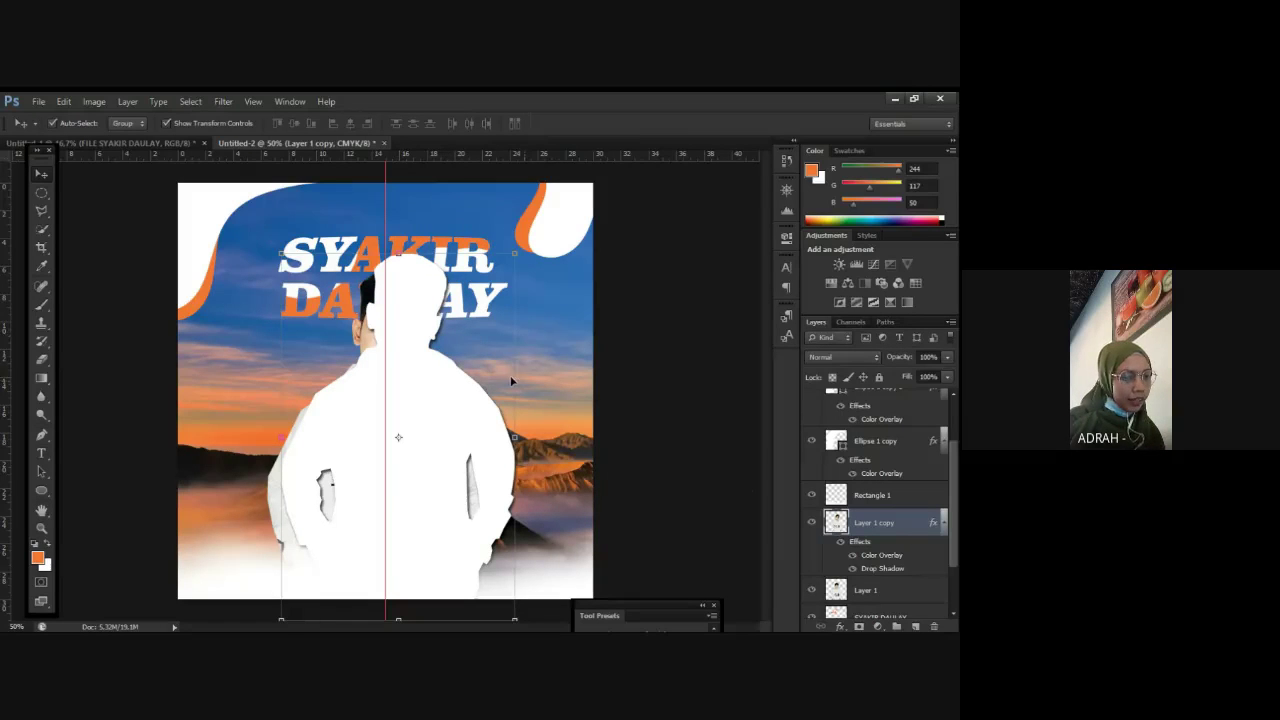
scroll(828, 540, down, 1)
scroll(857, 498, down, 1)
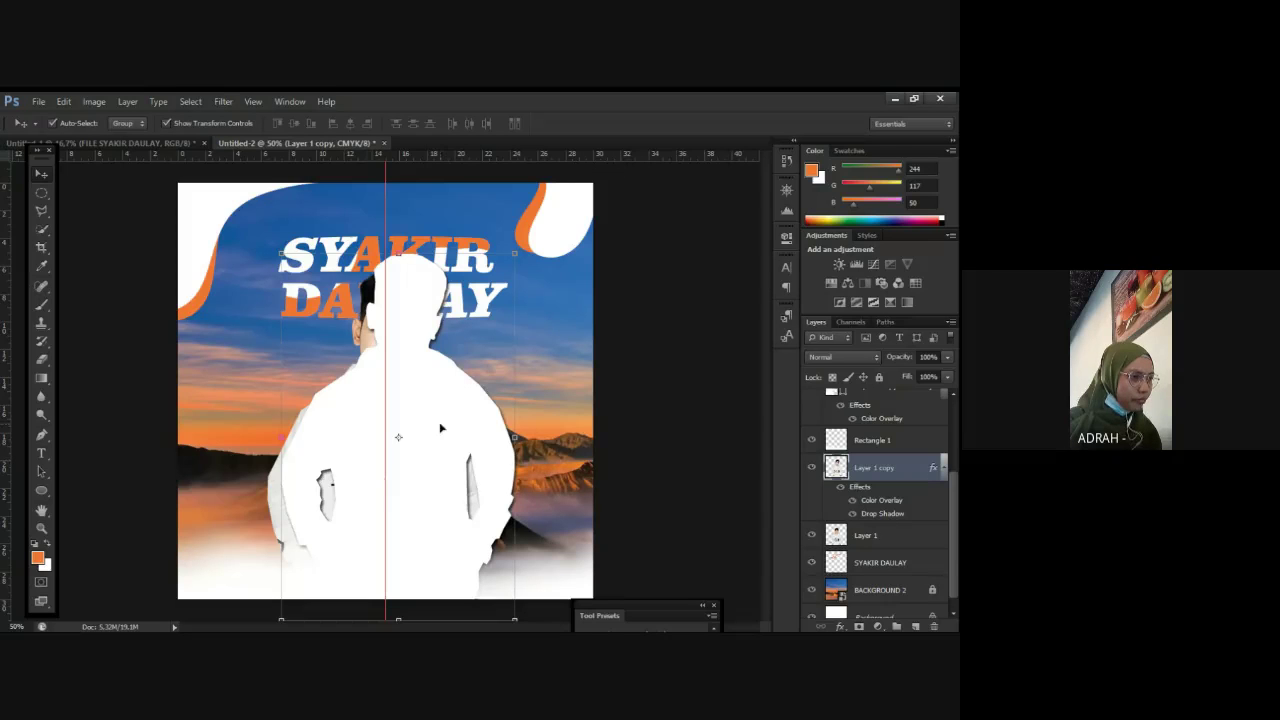
drag(443, 429, 479, 414)
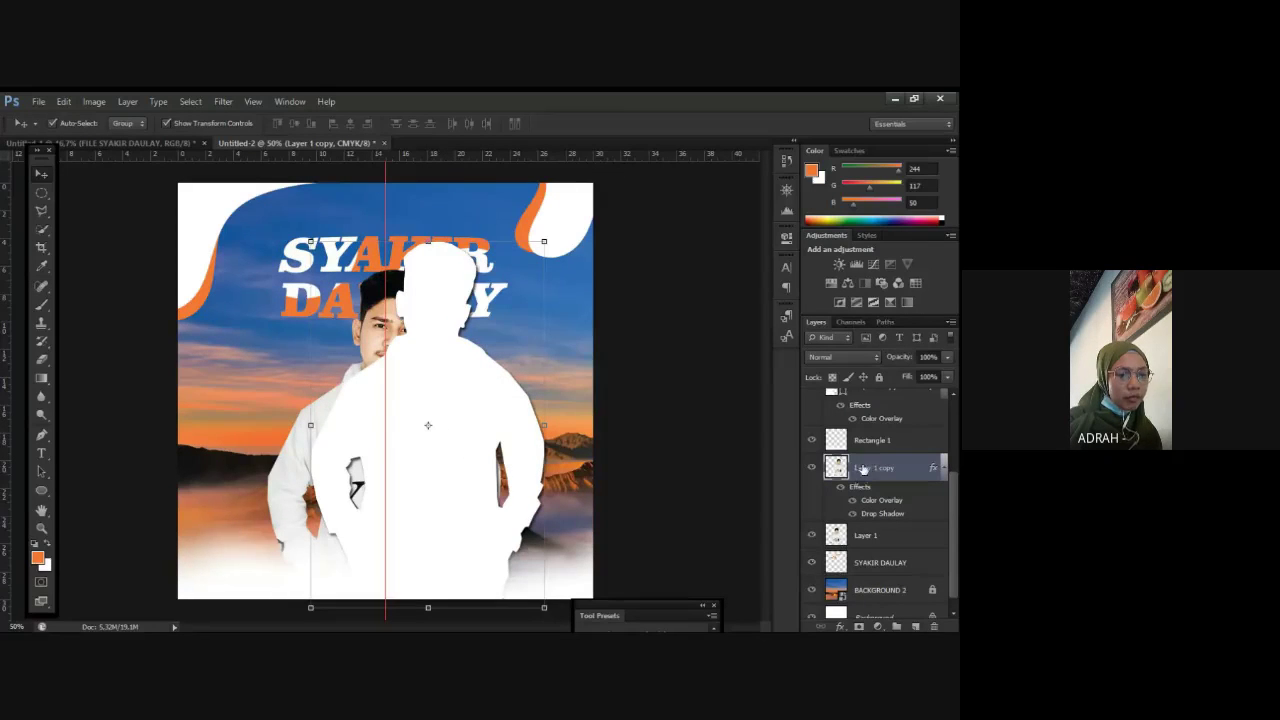
drag(862, 468, 862, 562)
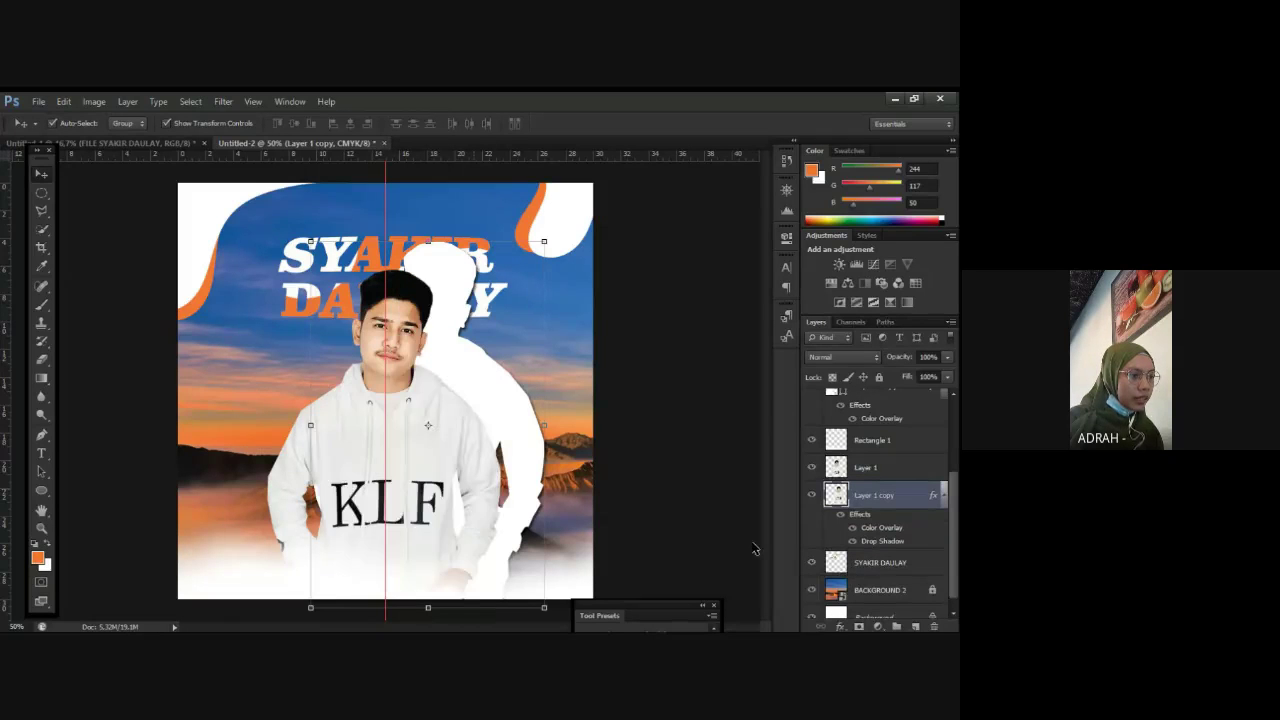
drag(494, 357, 457, 386)
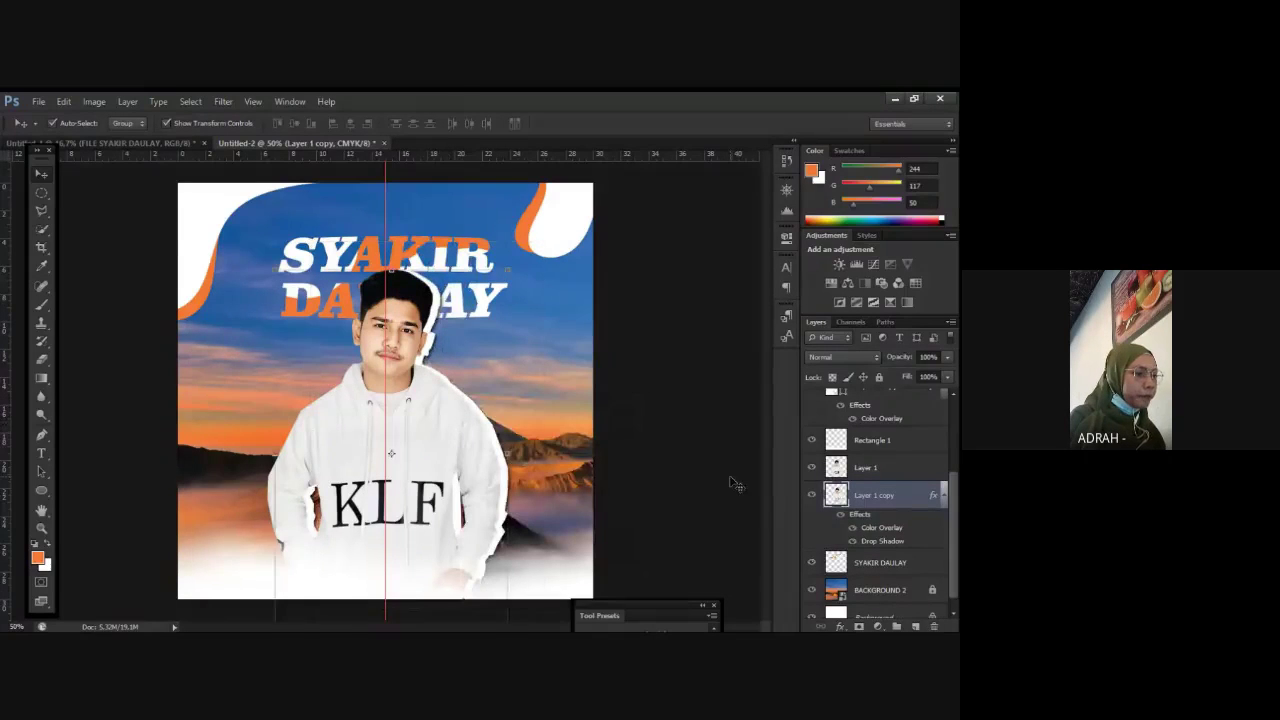
Step: Nudge the white silhouette slightly left and down so a narrower white edge shows behind the man
key(Left)
key(Left)
key(Left)
key(Left)
key(Down)
key(Down)
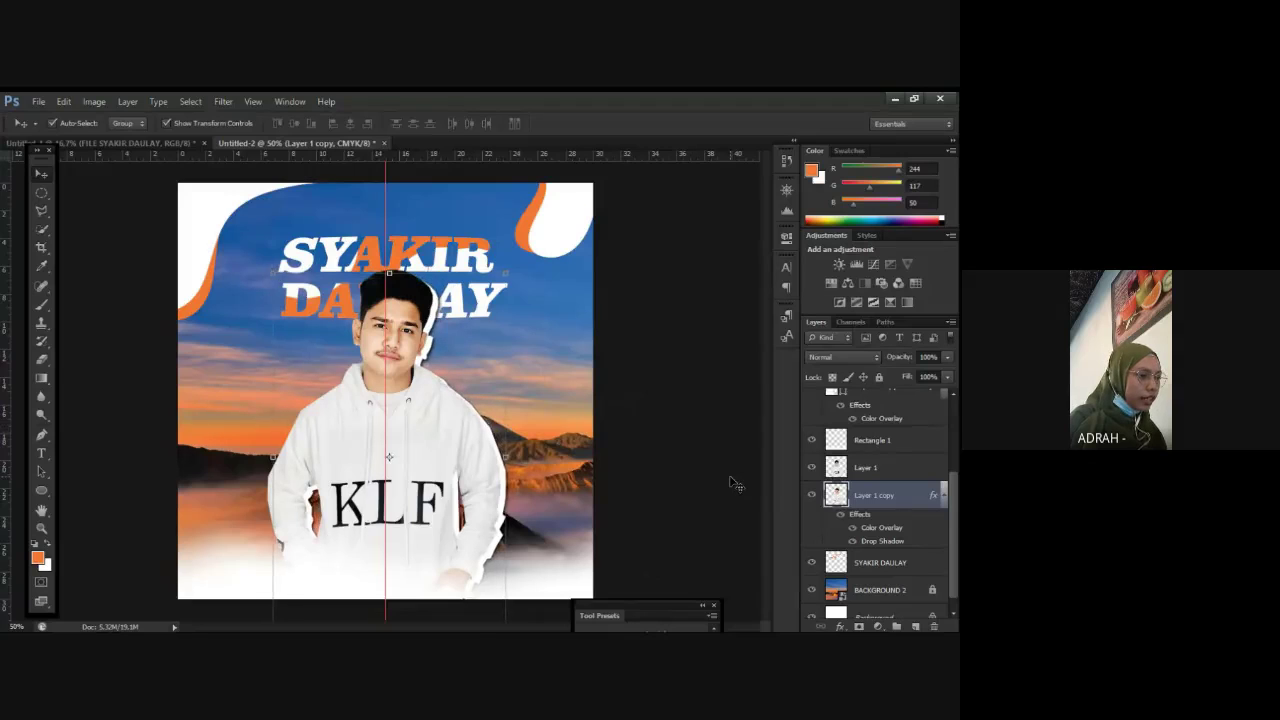
key(Right)
key(Right)
key(Left)
key(Left)
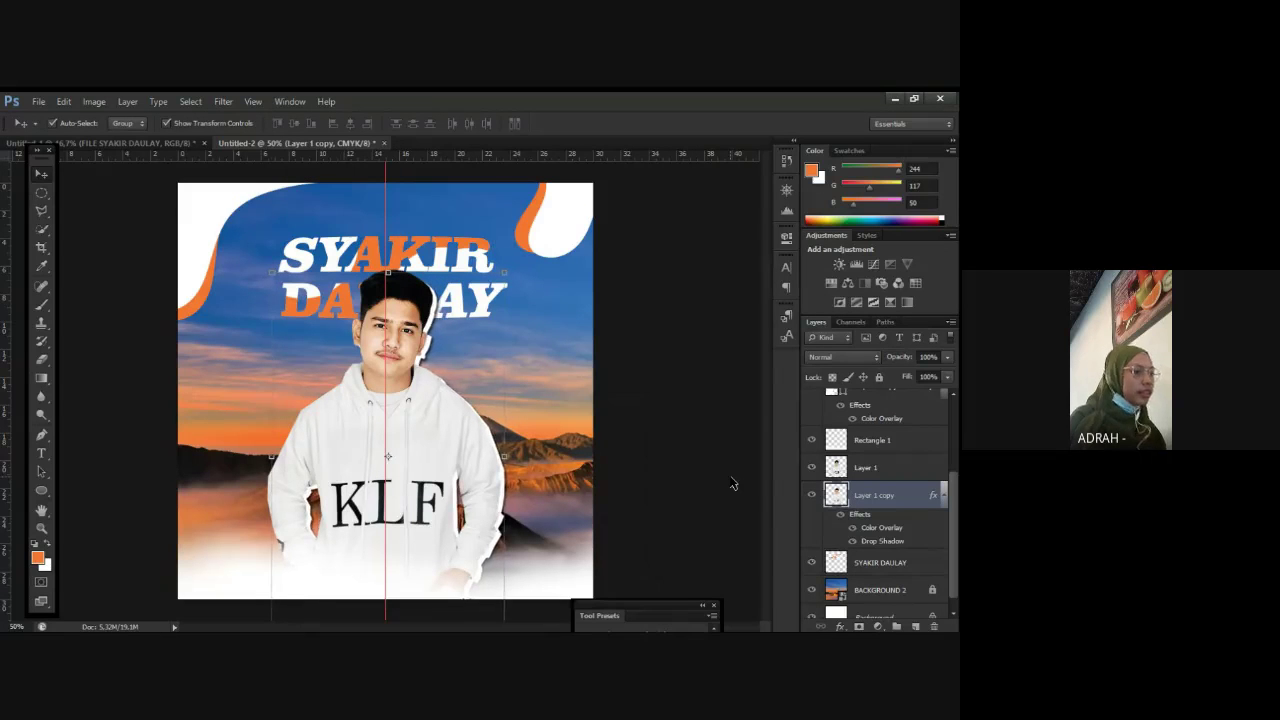
click(643, 354)
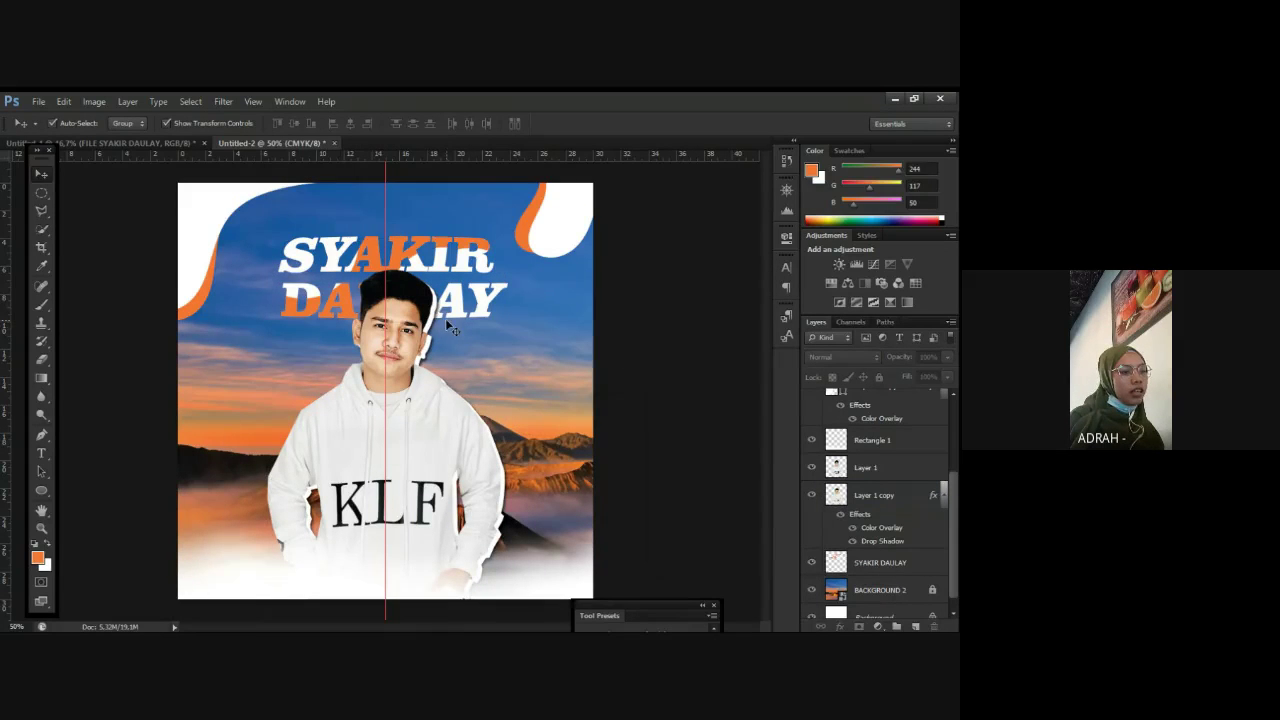
click(436, 316)
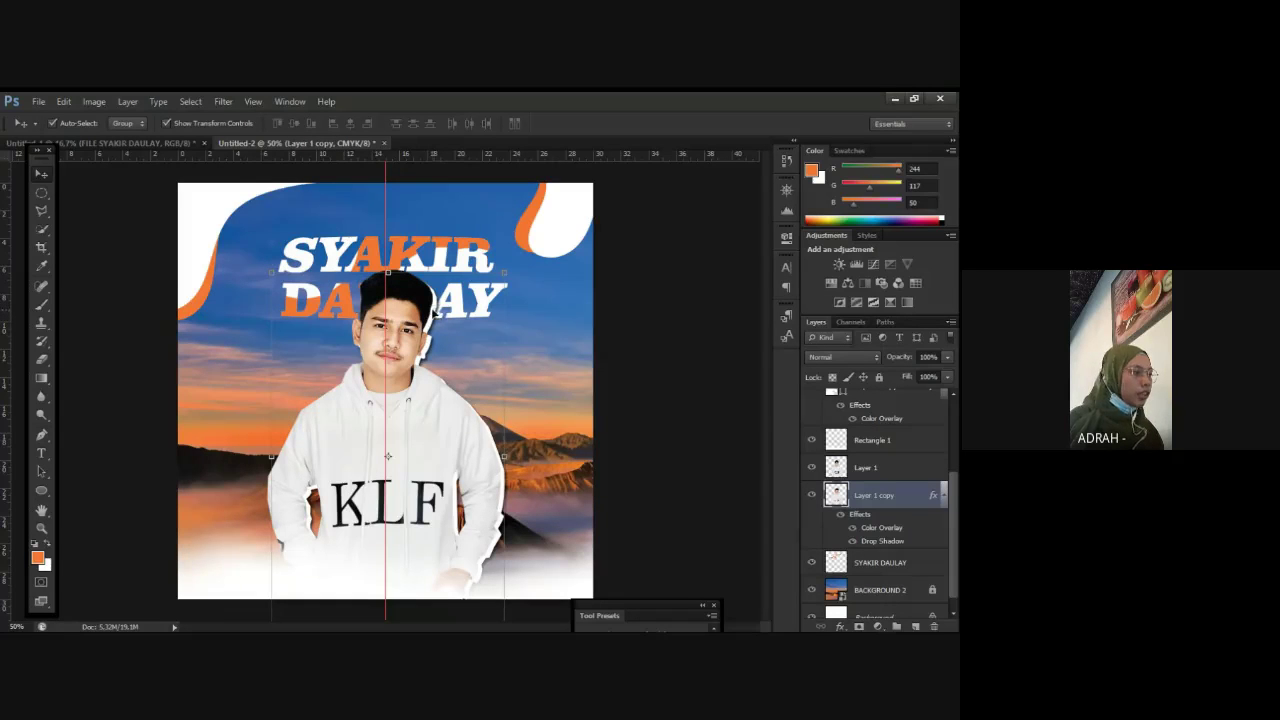
Step: Check the reference poster, duplicate the white silhouette layer, and move the copy up and left, clear of the man
click(152, 146)
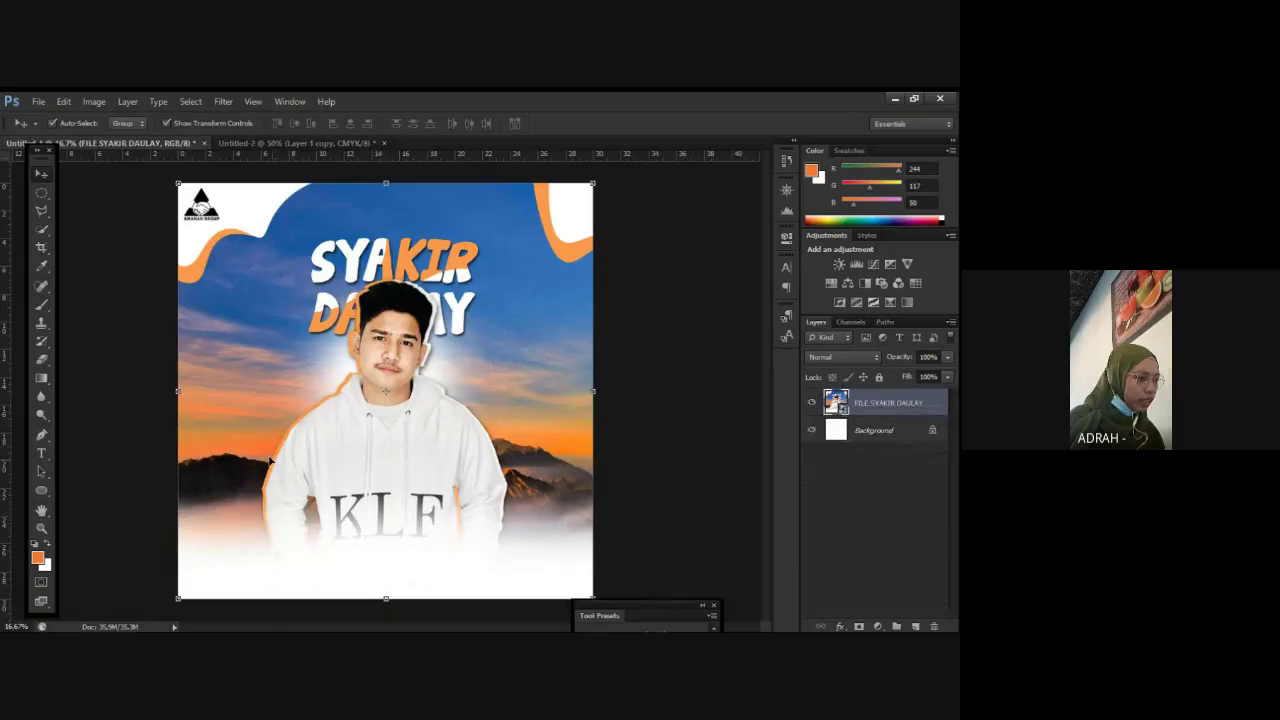
click(326, 146)
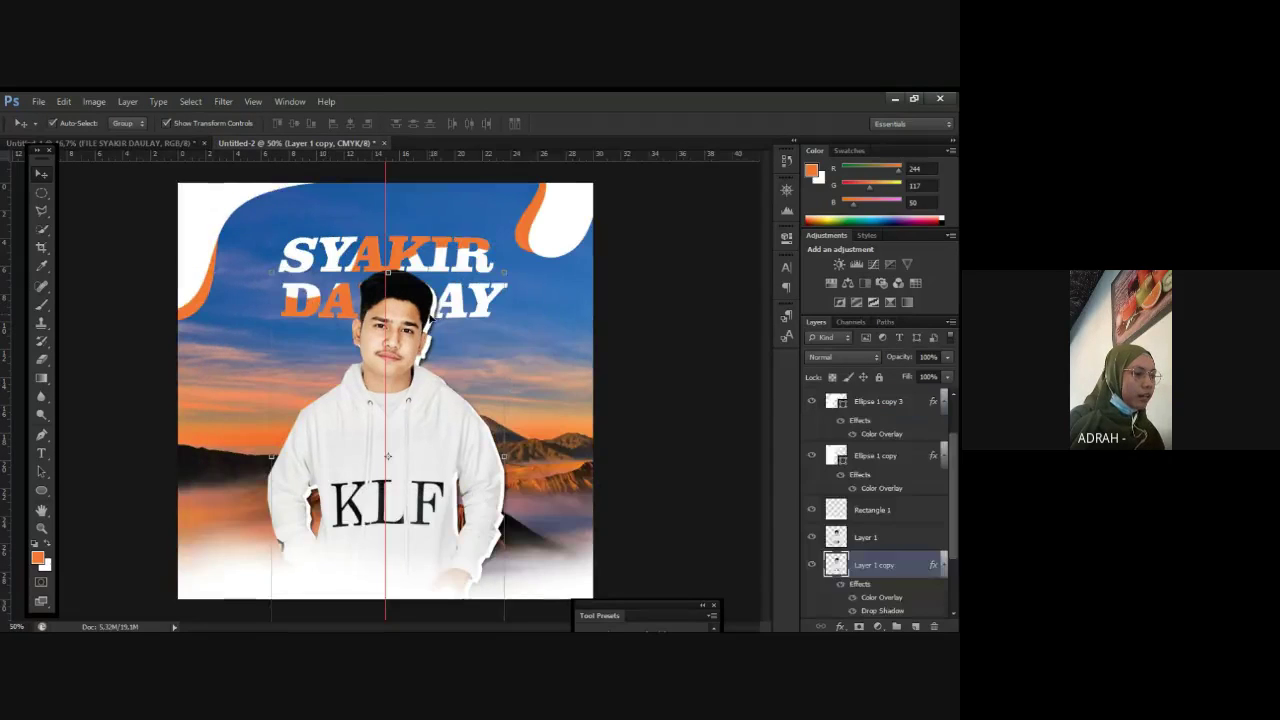
click(435, 322)
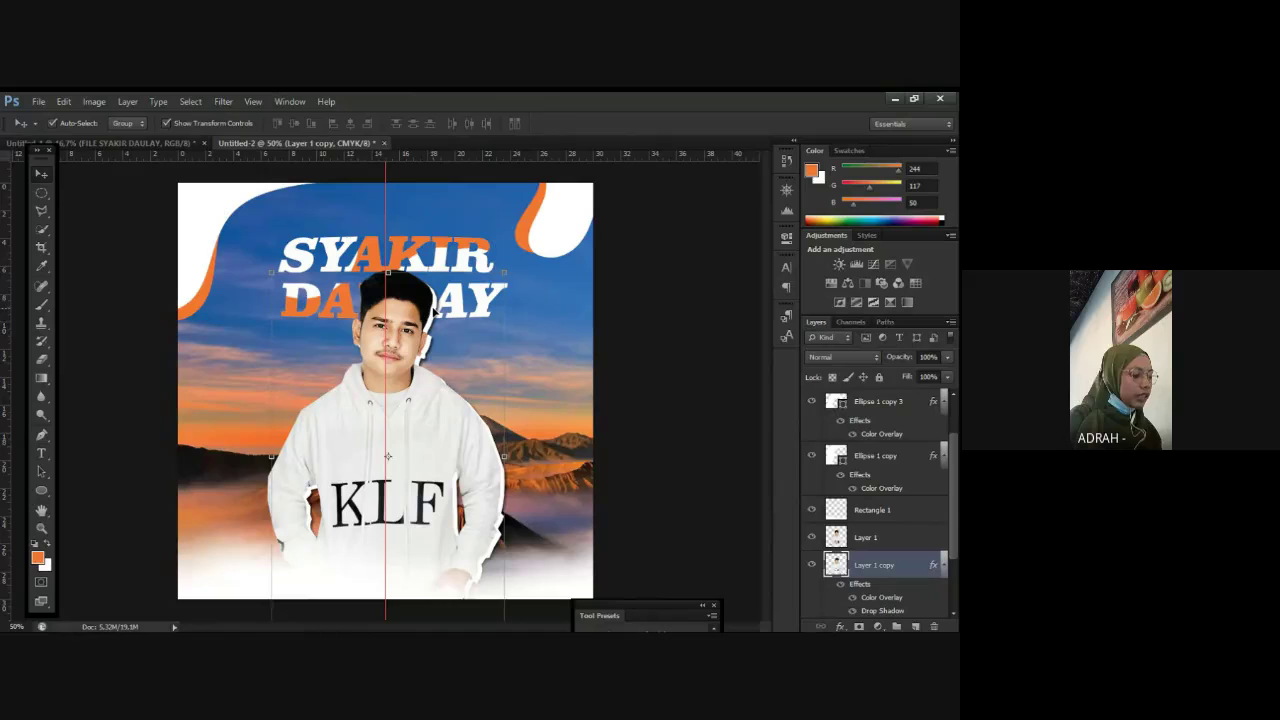
key(ctrl+j)
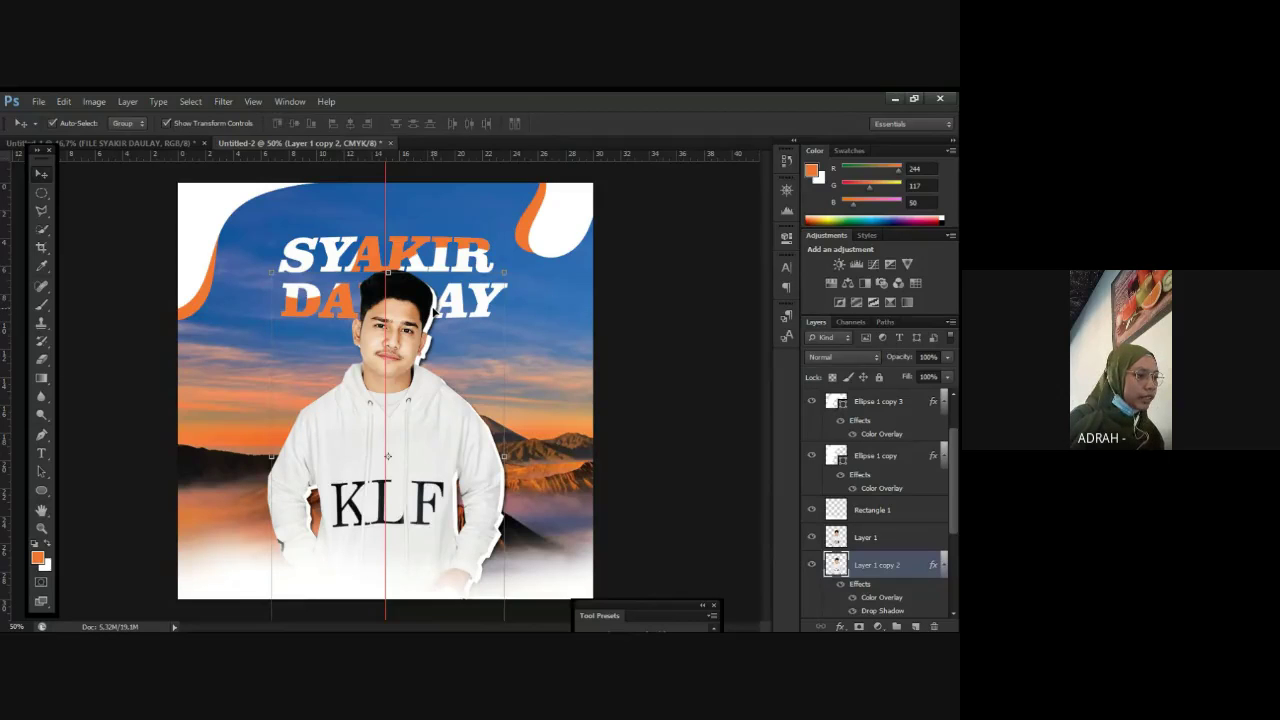
drag(432, 310, 380, 212)
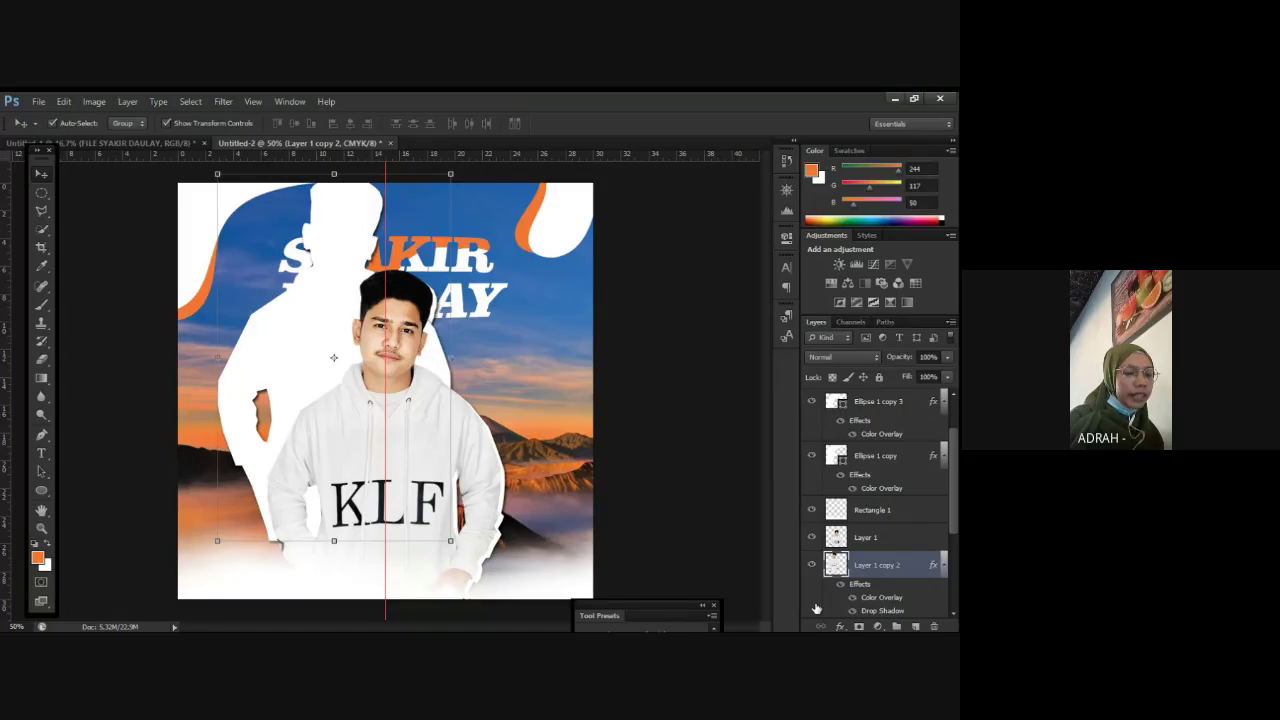
drag(301, 337, 290, 370)
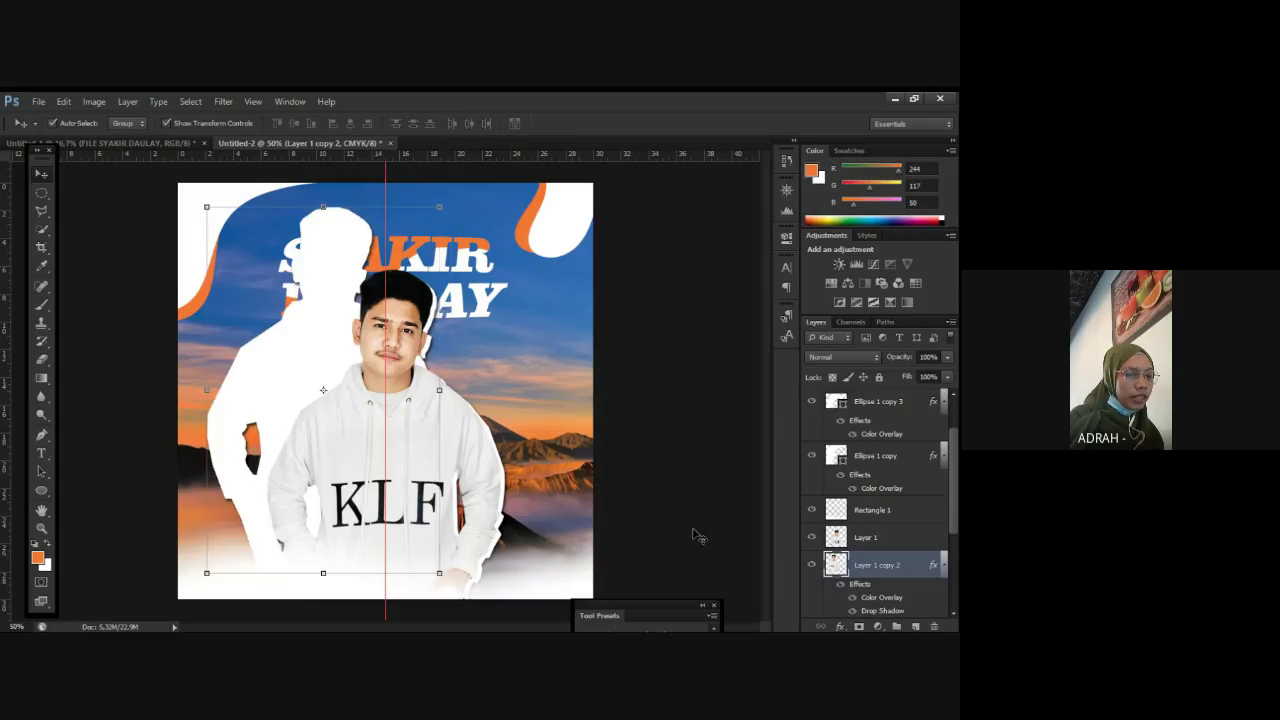
Step: Recolour the copy's Color Overlay to orange (f47532) sampled from the corner shape, and align it slightly left behind the man
double_click(831, 600)
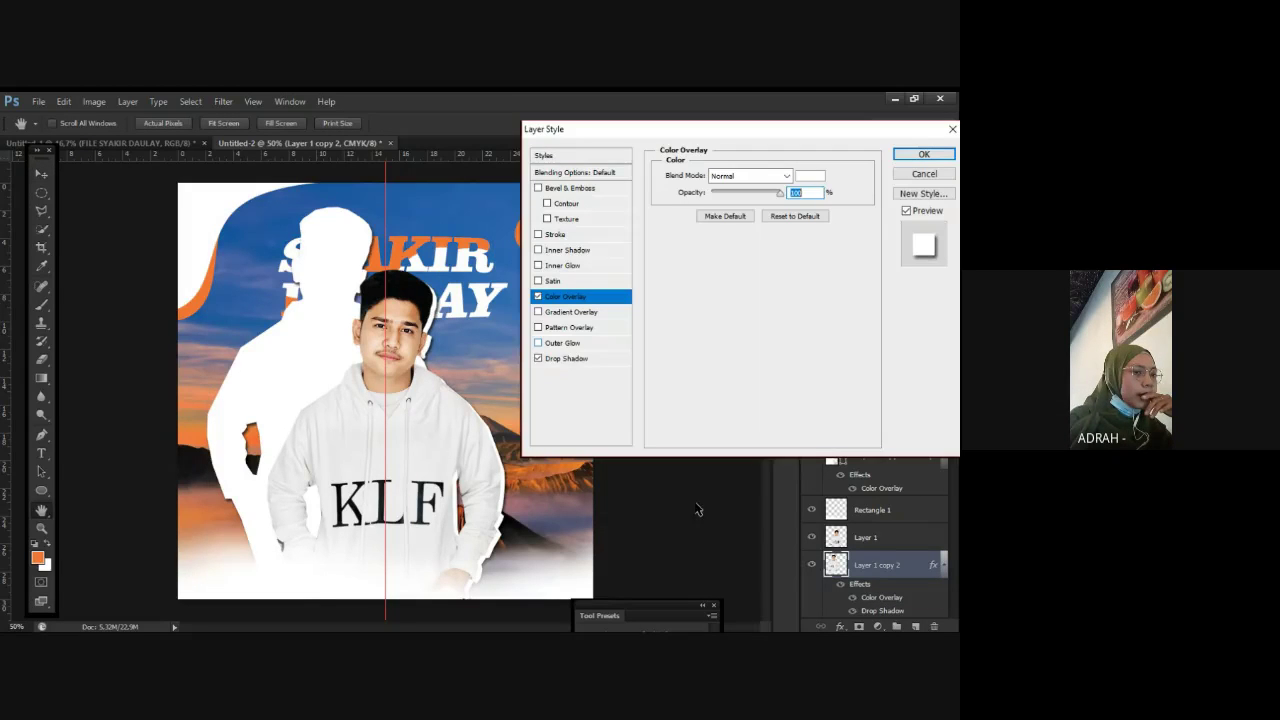
click(810, 175)
click(193, 302)
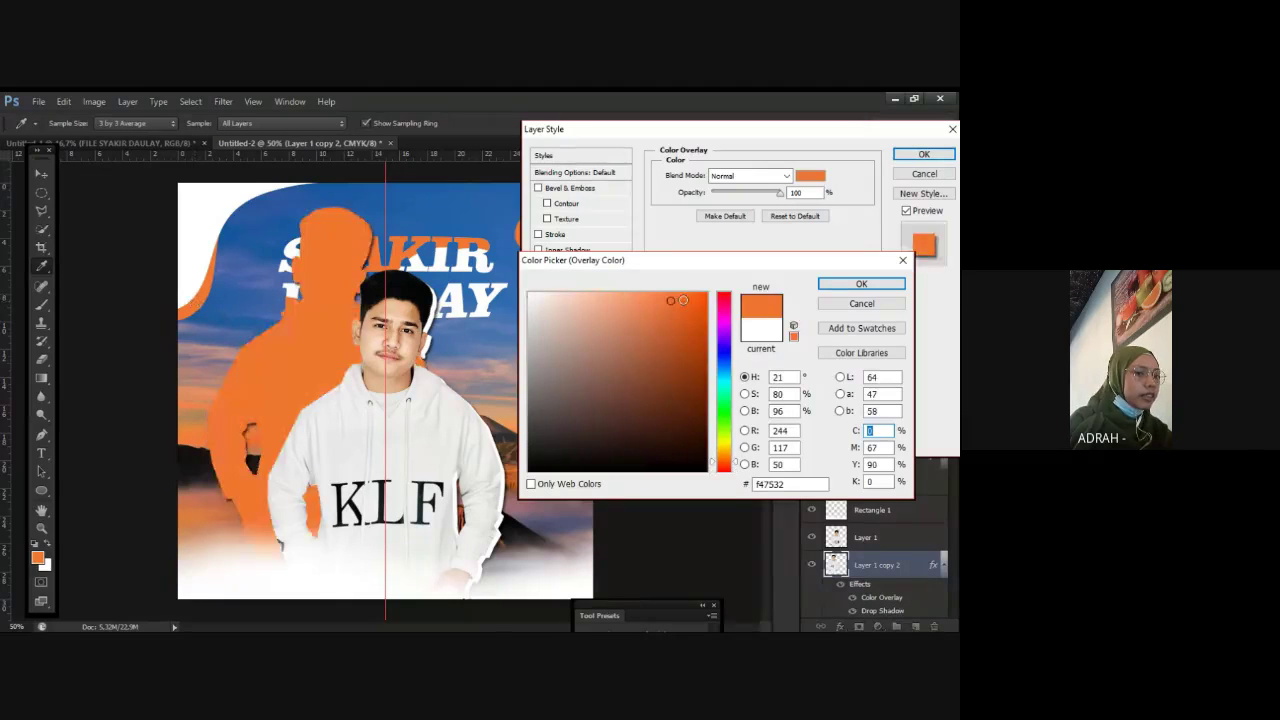
click(874, 284)
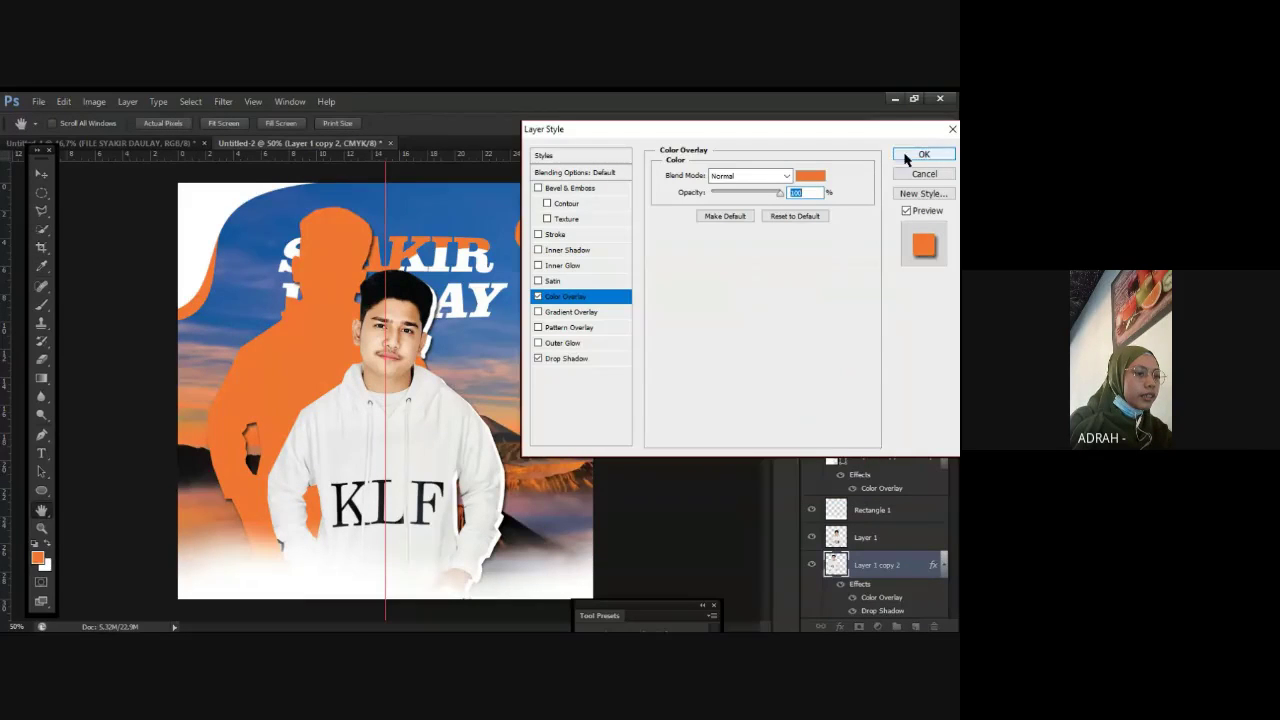
click(908, 156)
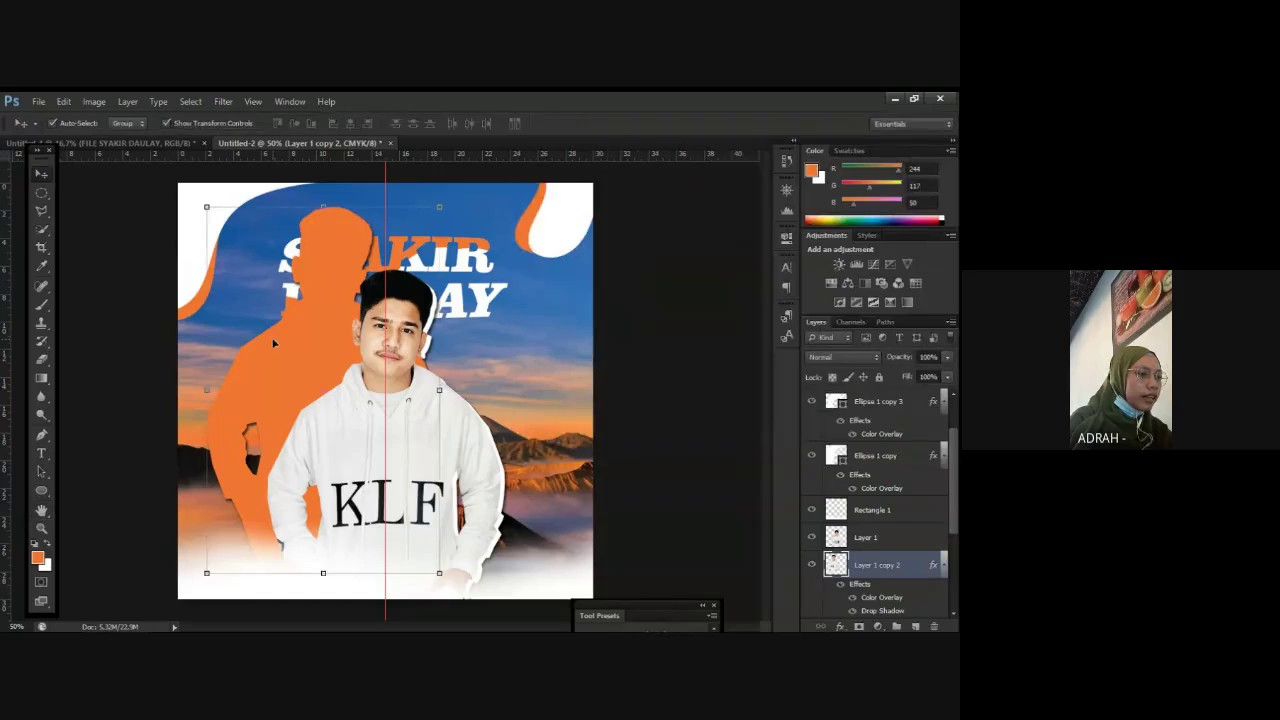
drag(323, 338, 440, 403)
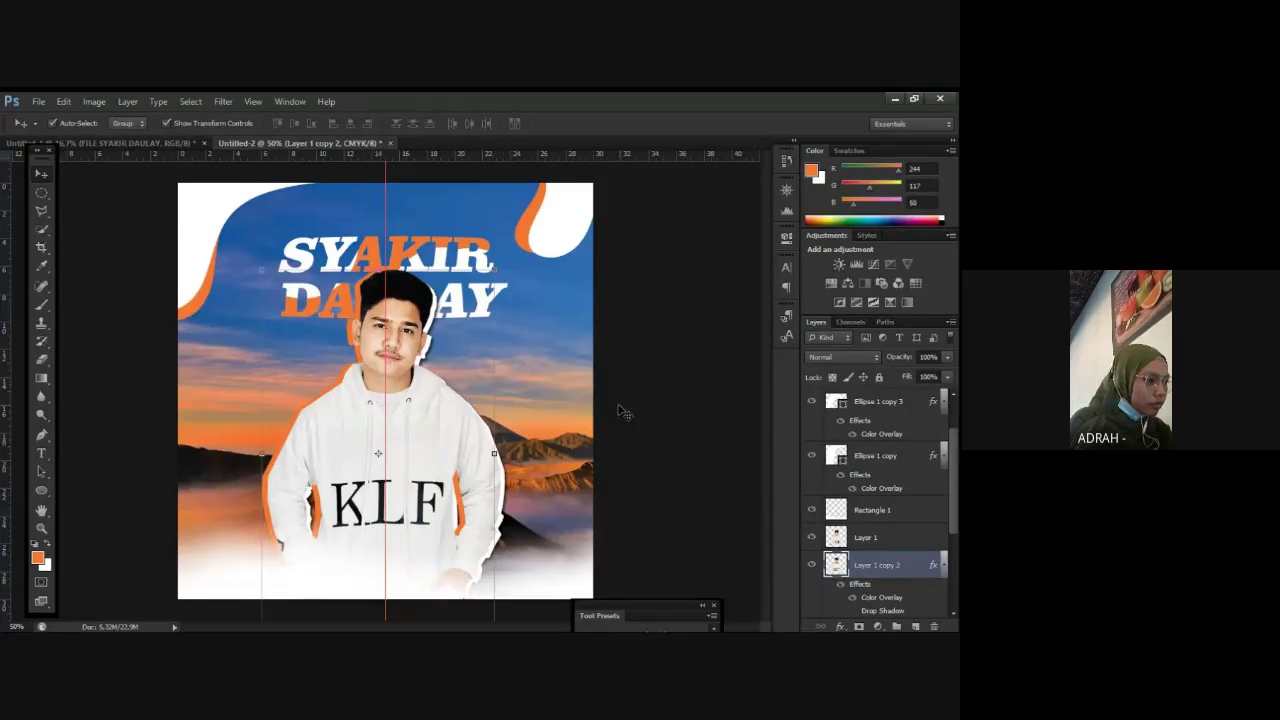
click(672, 423)
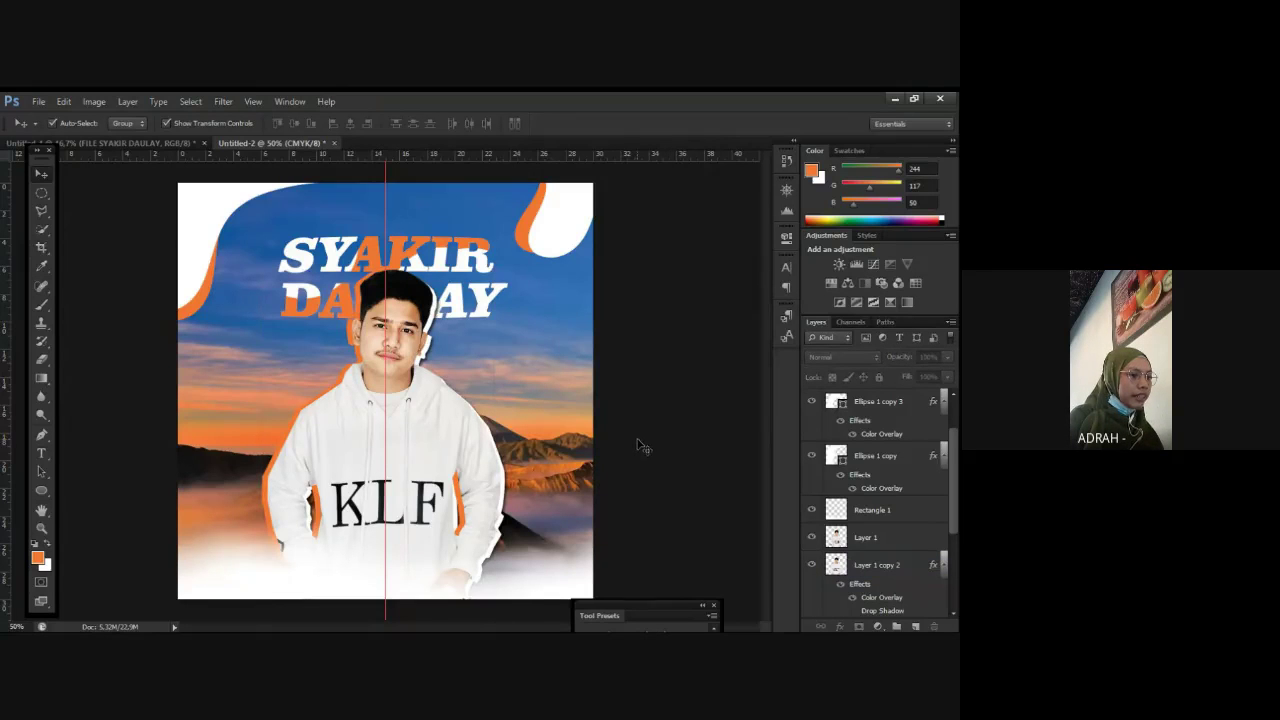
Step: Select the orange silhouette layer, Layer 1 copy 2, for trimming around the man's arms
key(ctrl+plus)
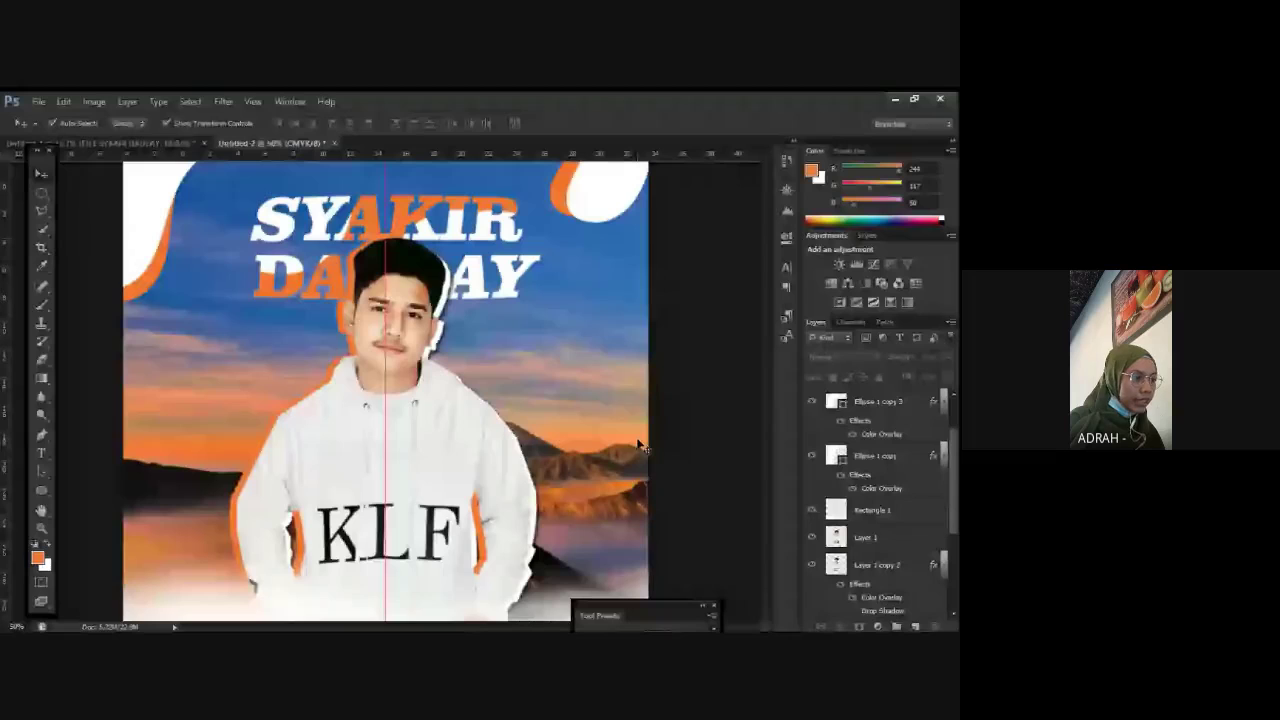
key(ctrl+plus)
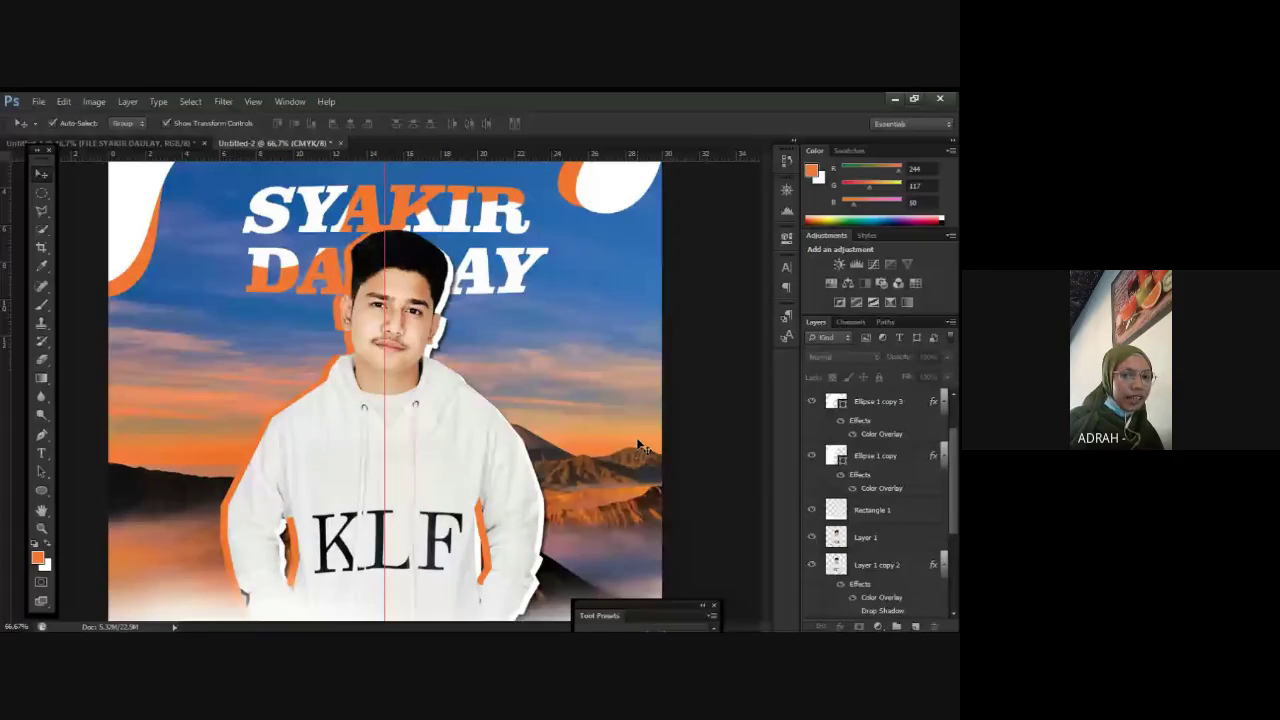
scroll(640, 445, down, 3)
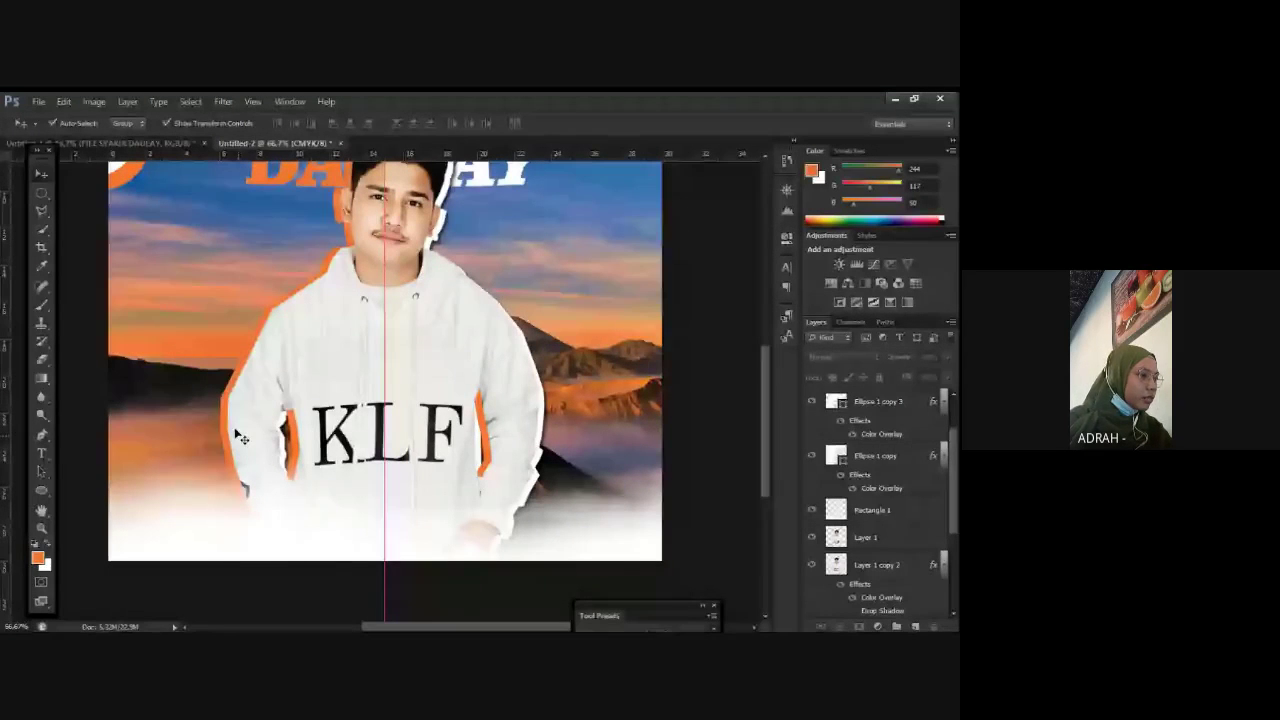
click(341, 260)
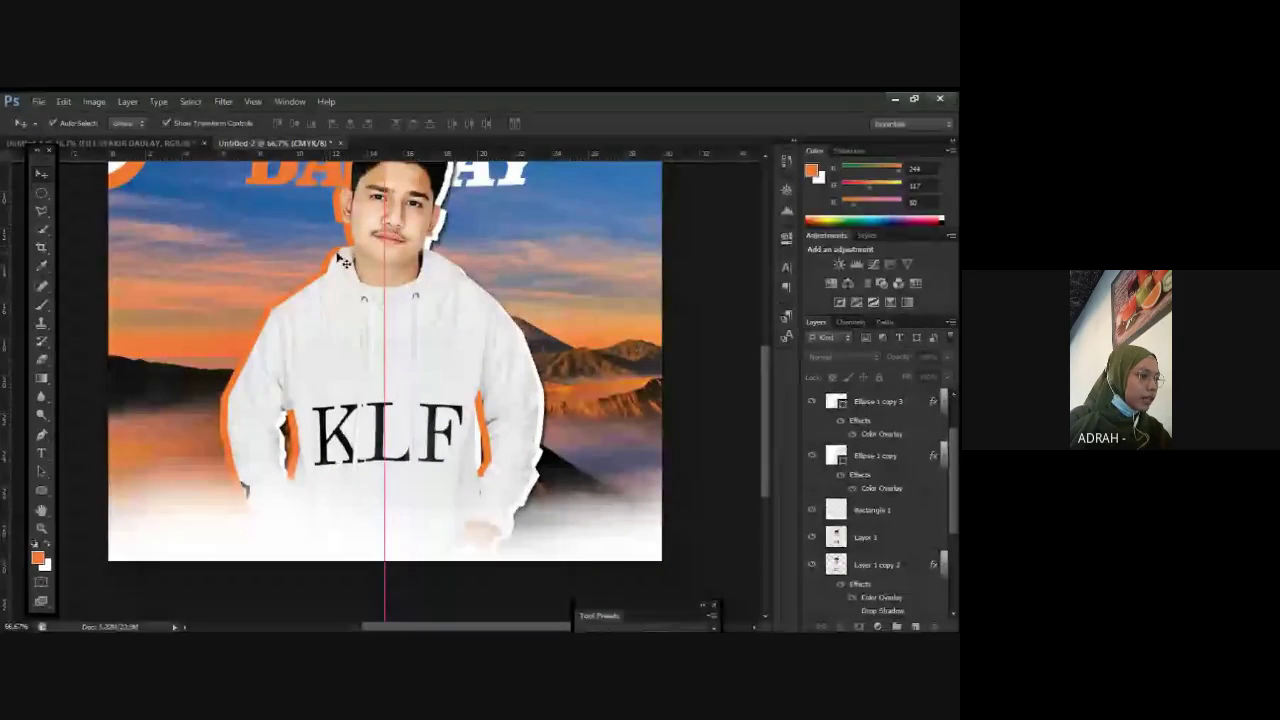
click(268, 336)
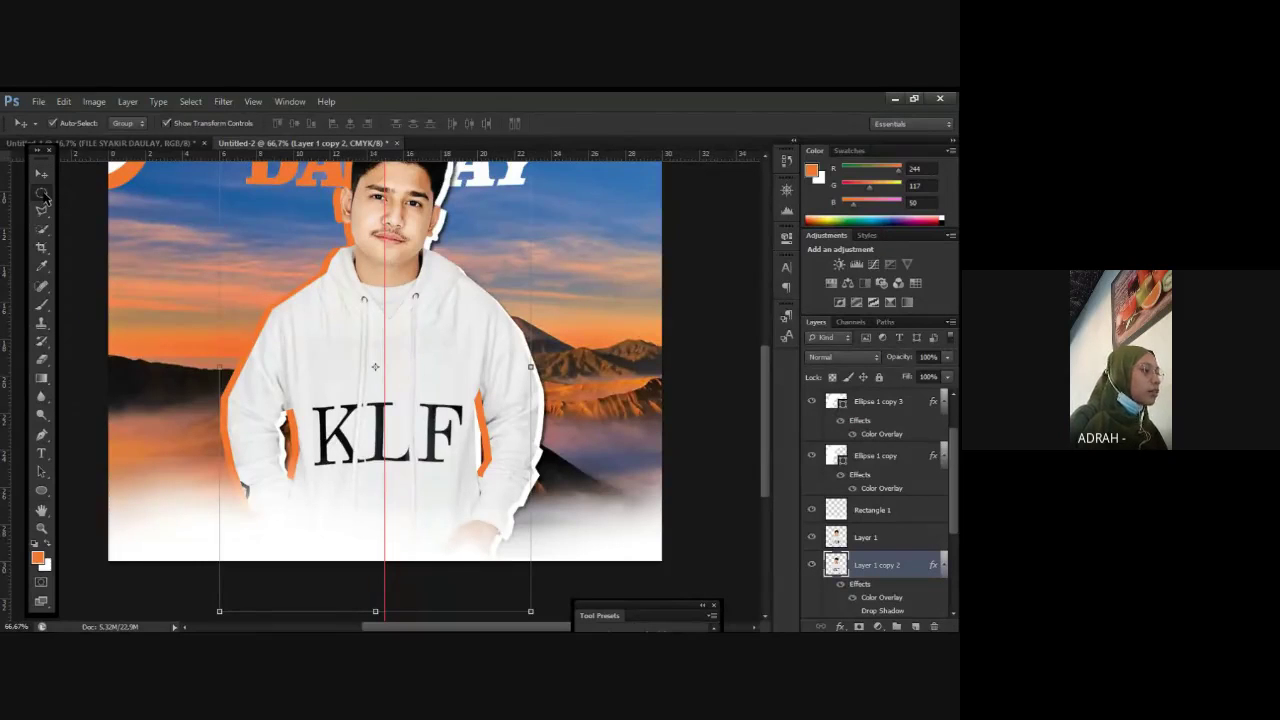
click(43, 196)
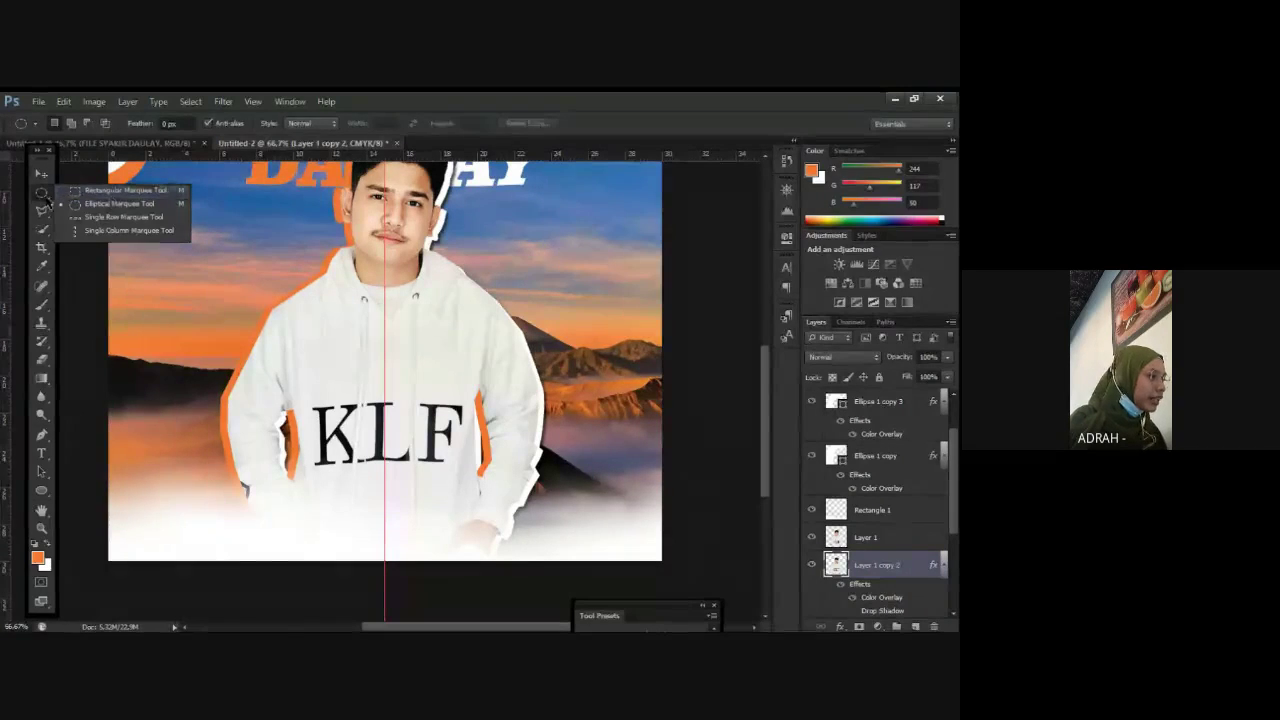
click(42, 362)
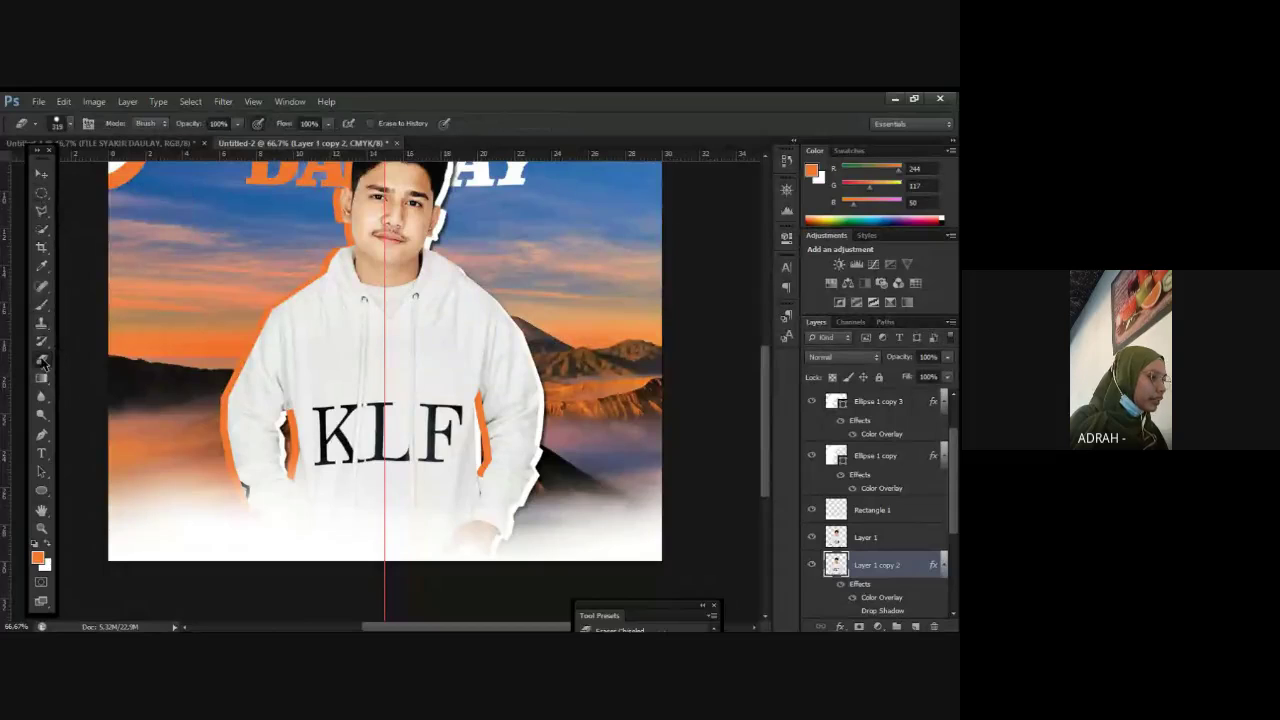
right_click(42, 362)
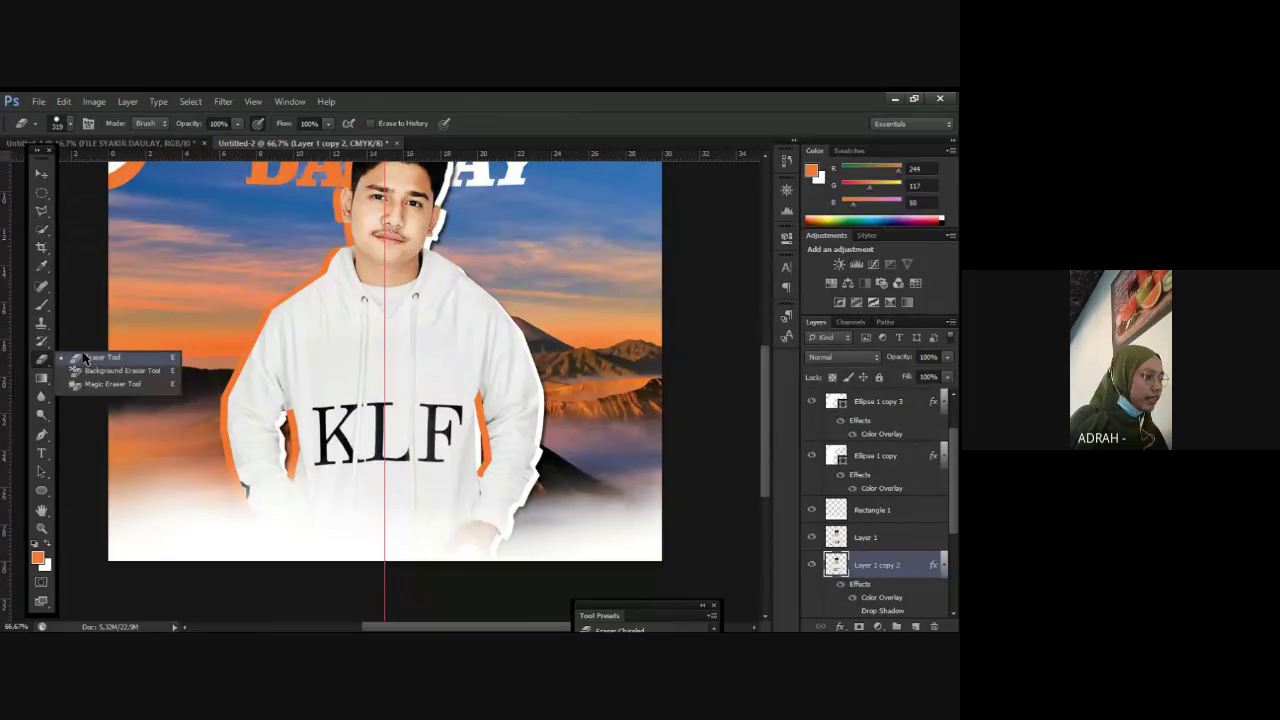
click(42, 209)
click(42, 209)
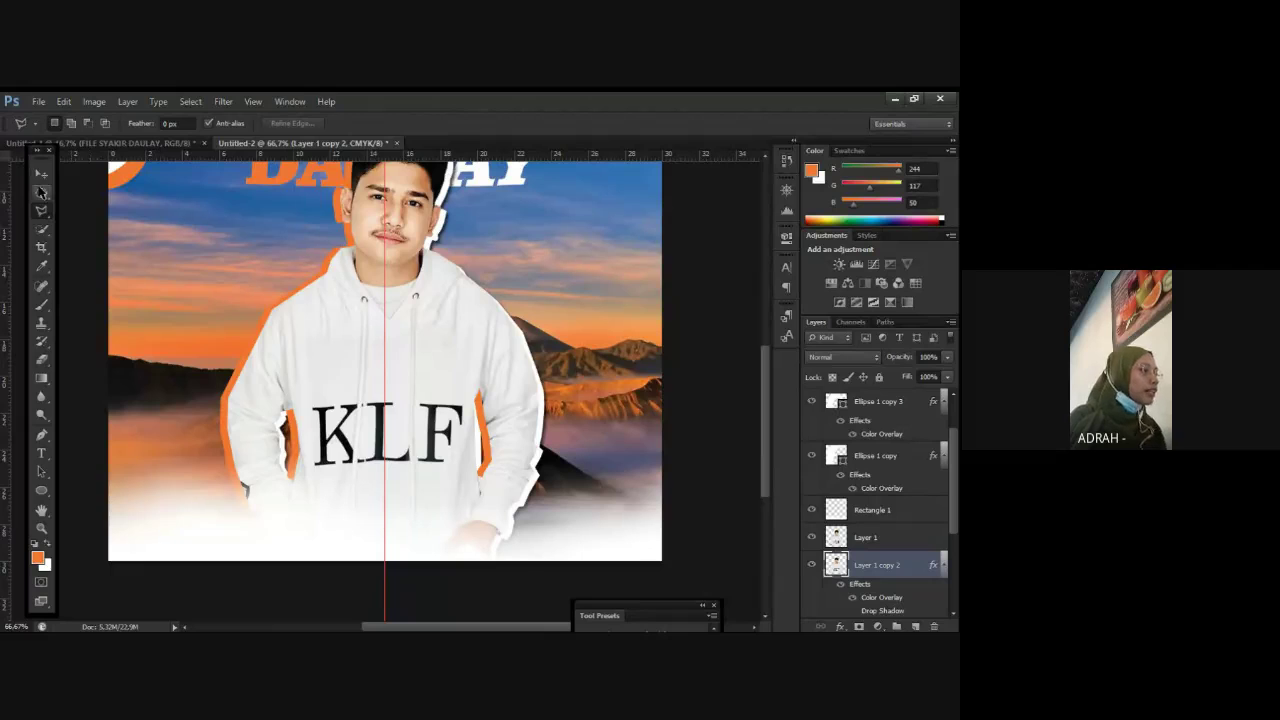
Step: Delete the orange silhouette's parts inside both gaps between the man's arms and torso, using rectangular marquee selections
click(42, 191)
right_click(42, 191)
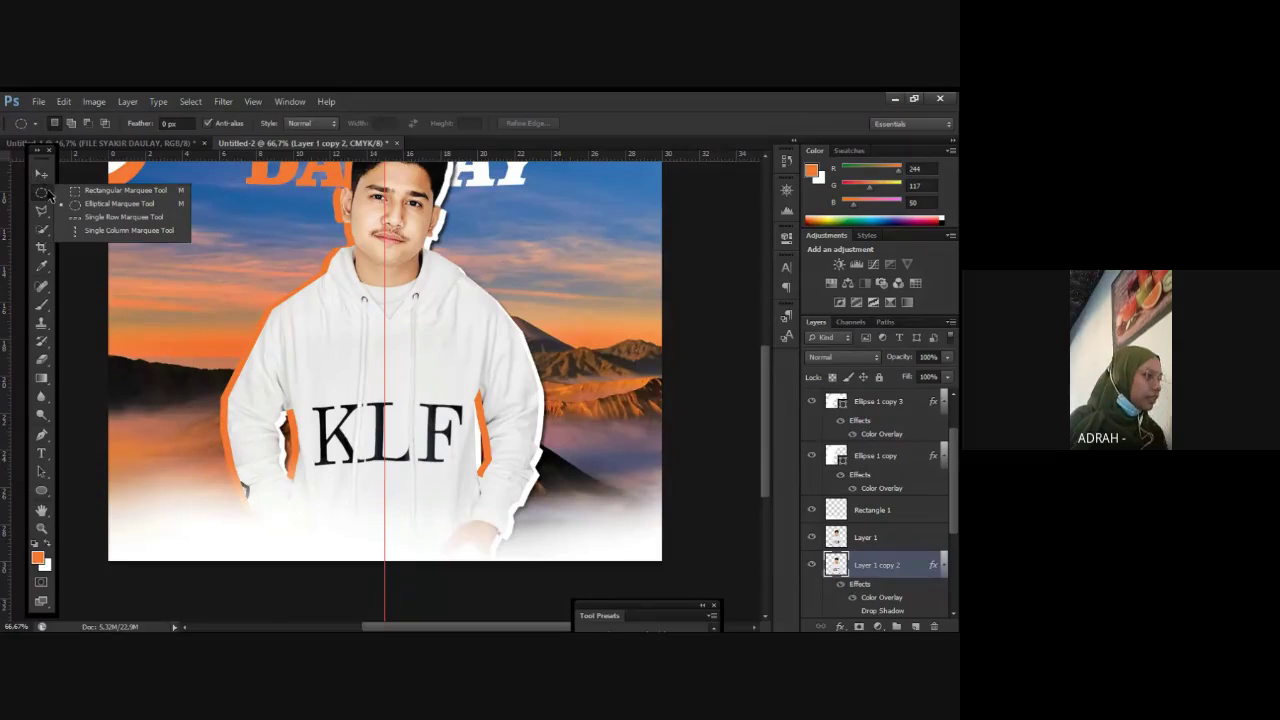
click(104, 192)
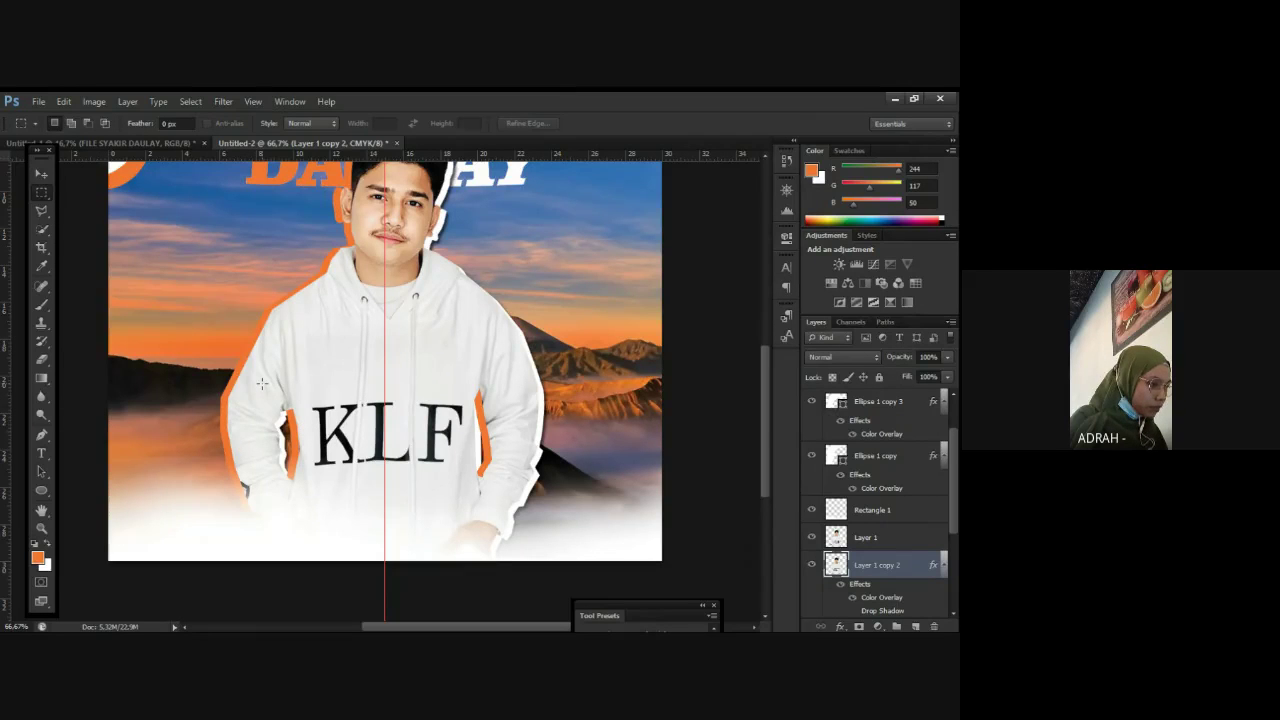
drag(261, 383, 328, 500)
click(328, 500)
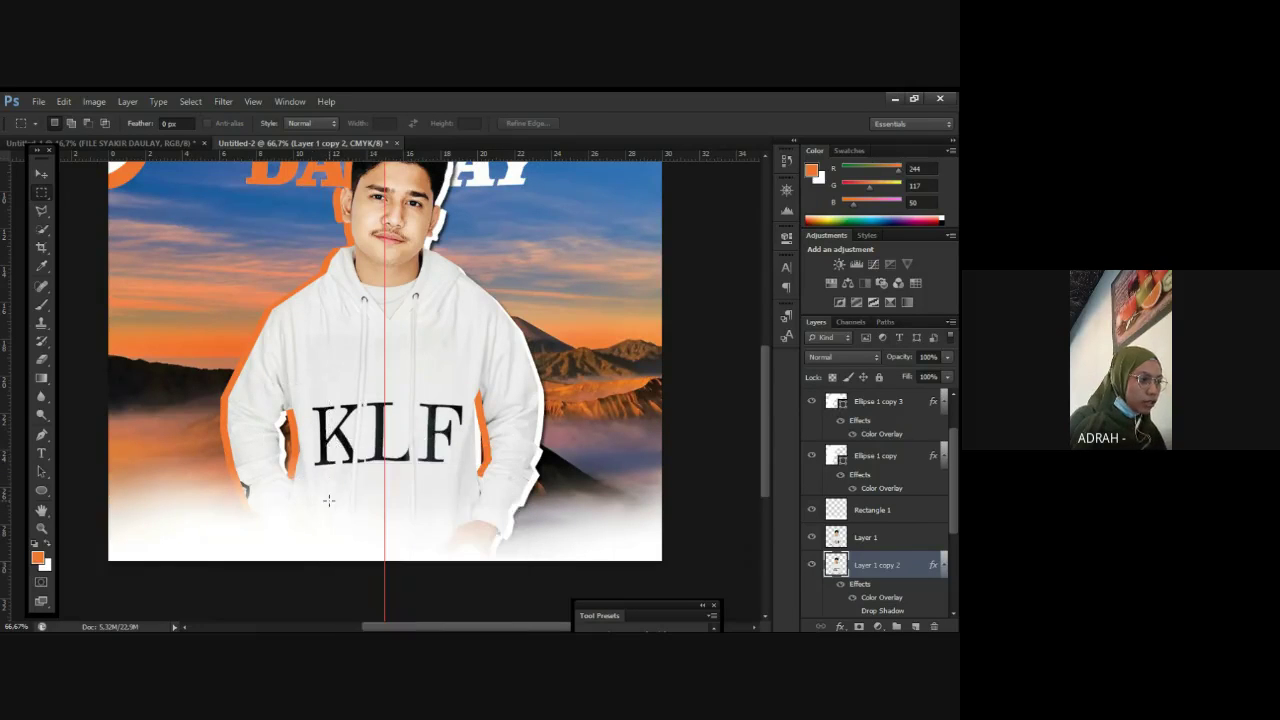
key(ctrl+z)
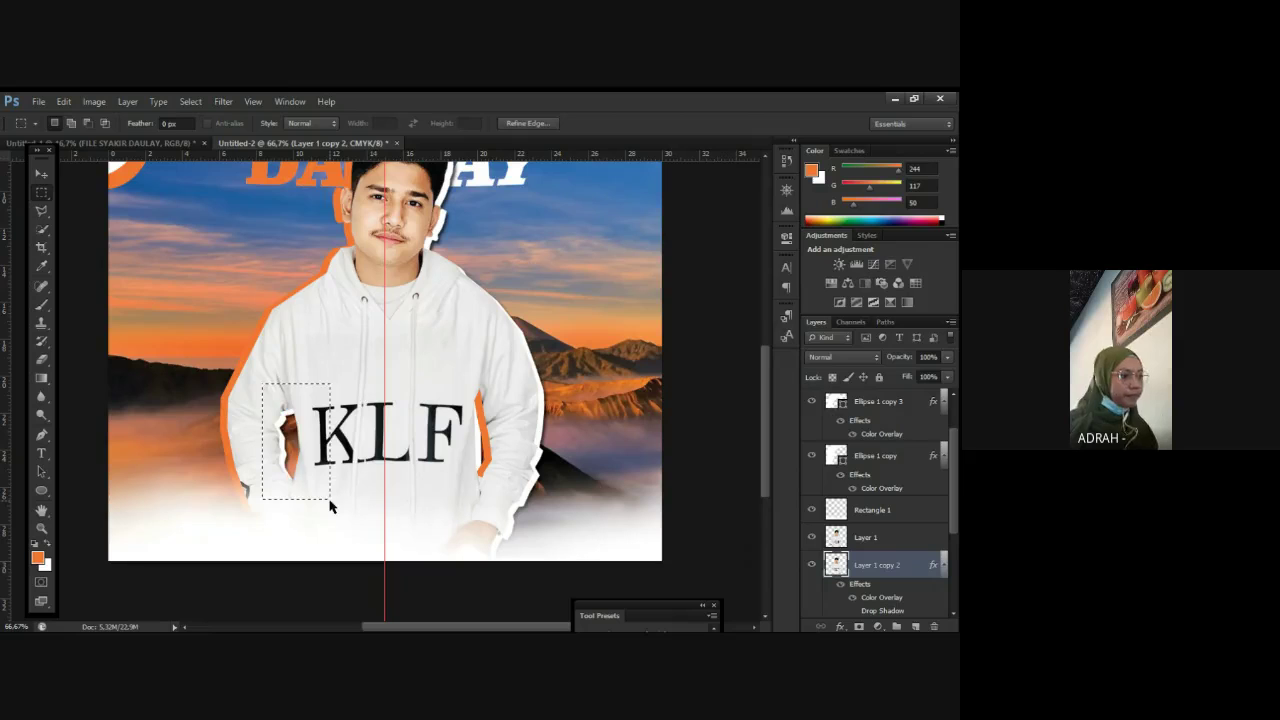
click(329, 500)
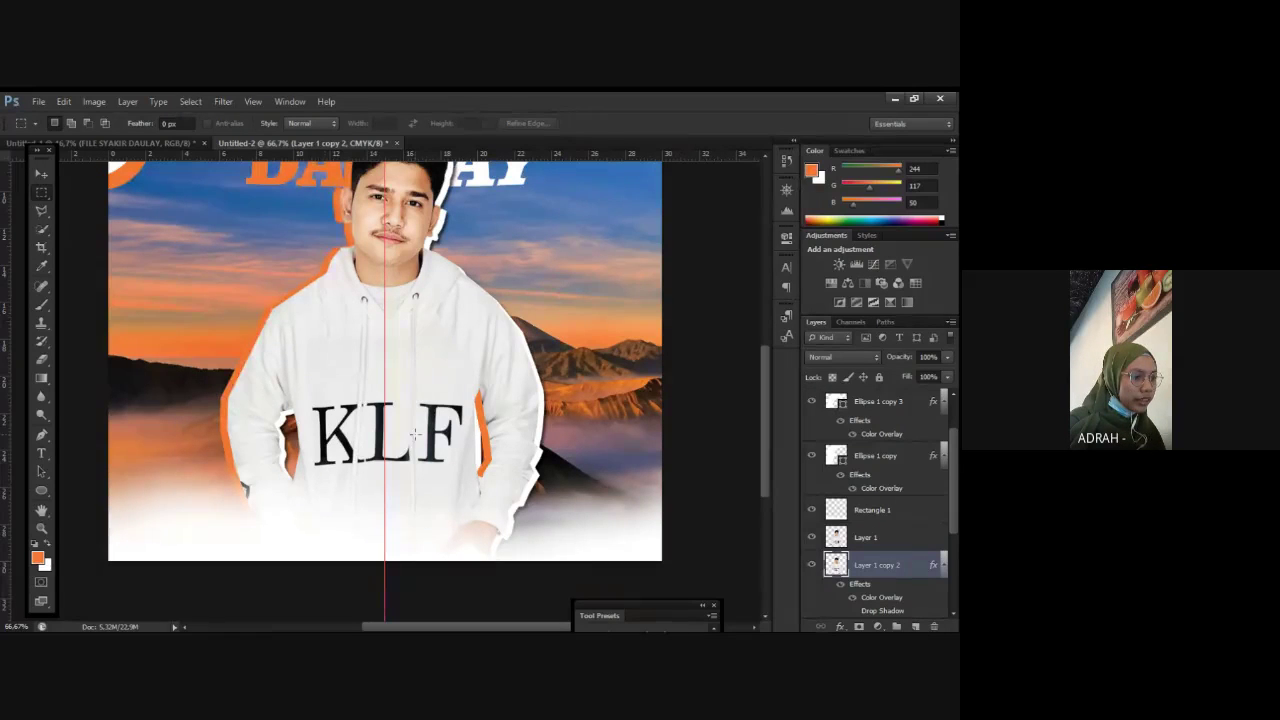
drag(425, 364, 503, 513)
click(508, 525)
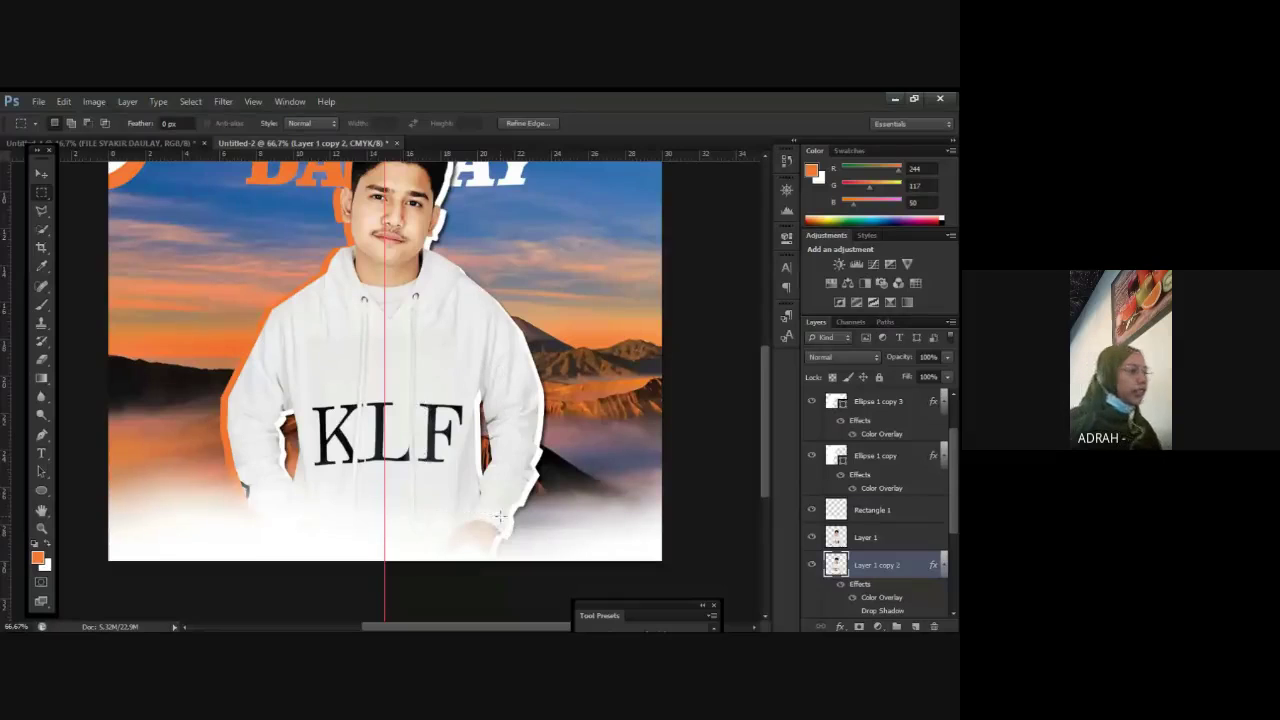
Step: Delete the white silhouette's parts inside both gaps between the man's arms and torso on Layer 1 copy, using rectangular marquee selections
click(41, 174)
click(571, 269)
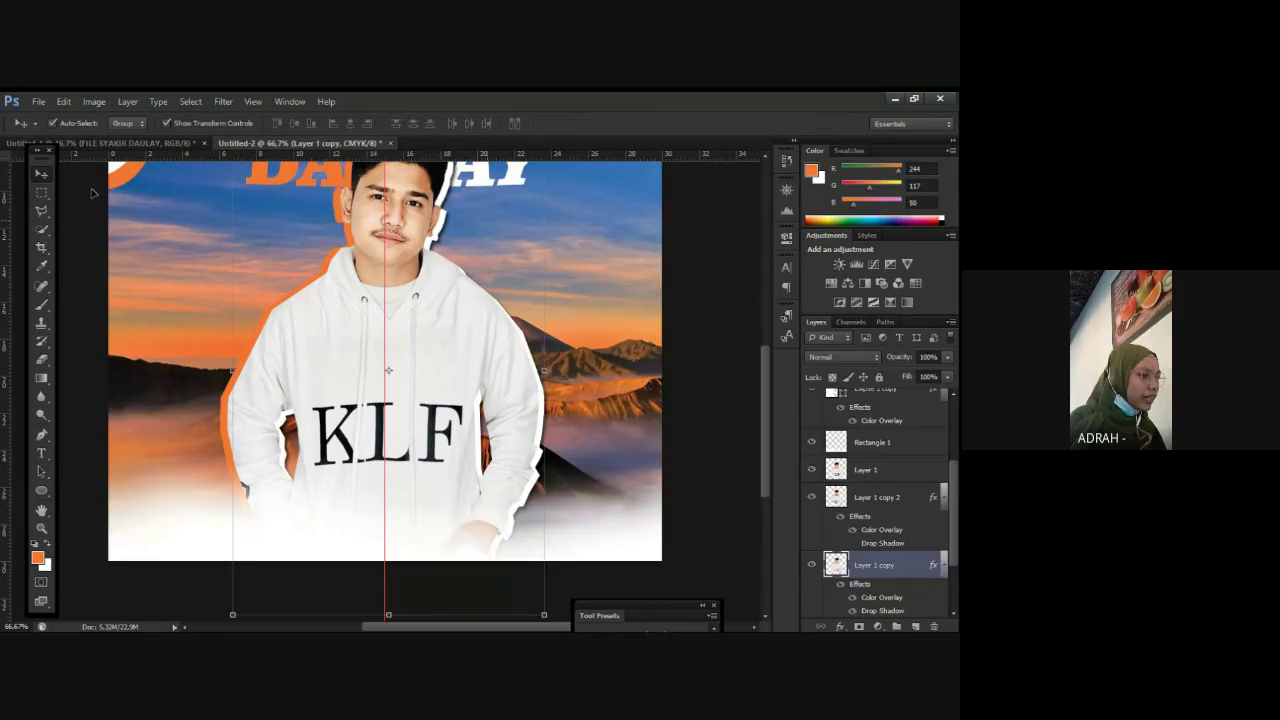
click(41, 192)
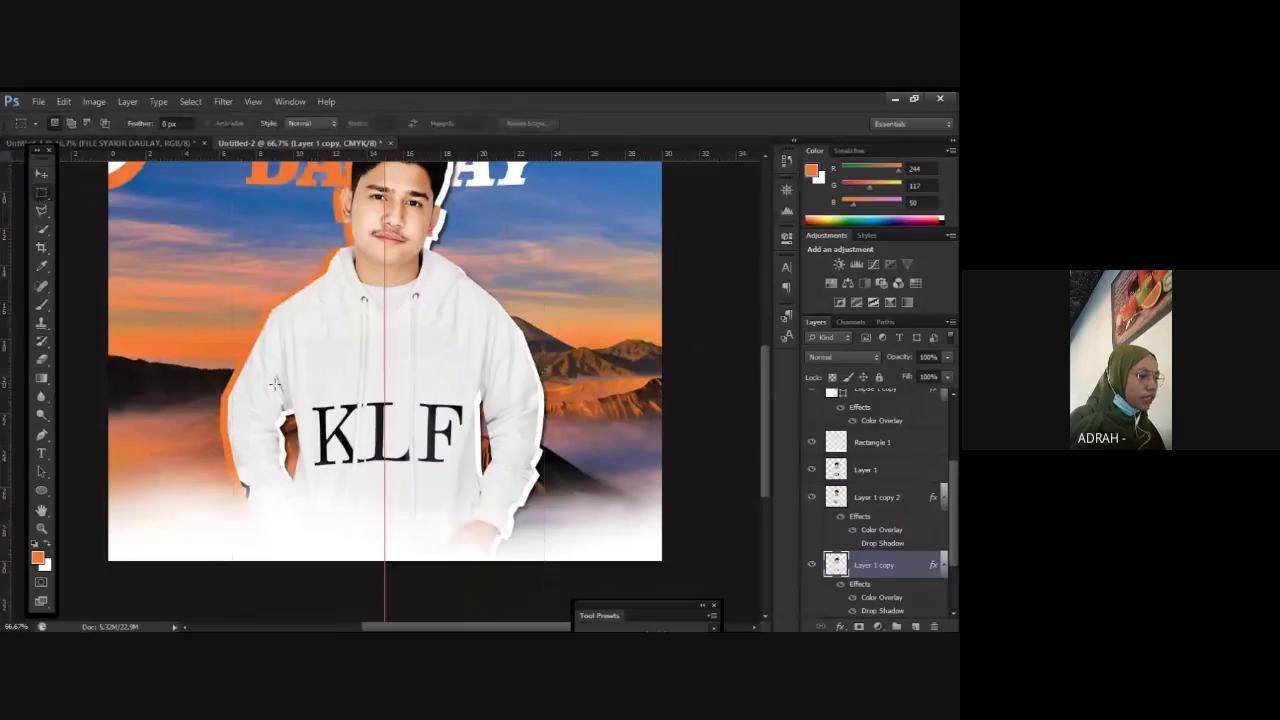
drag(274, 384, 350, 478)
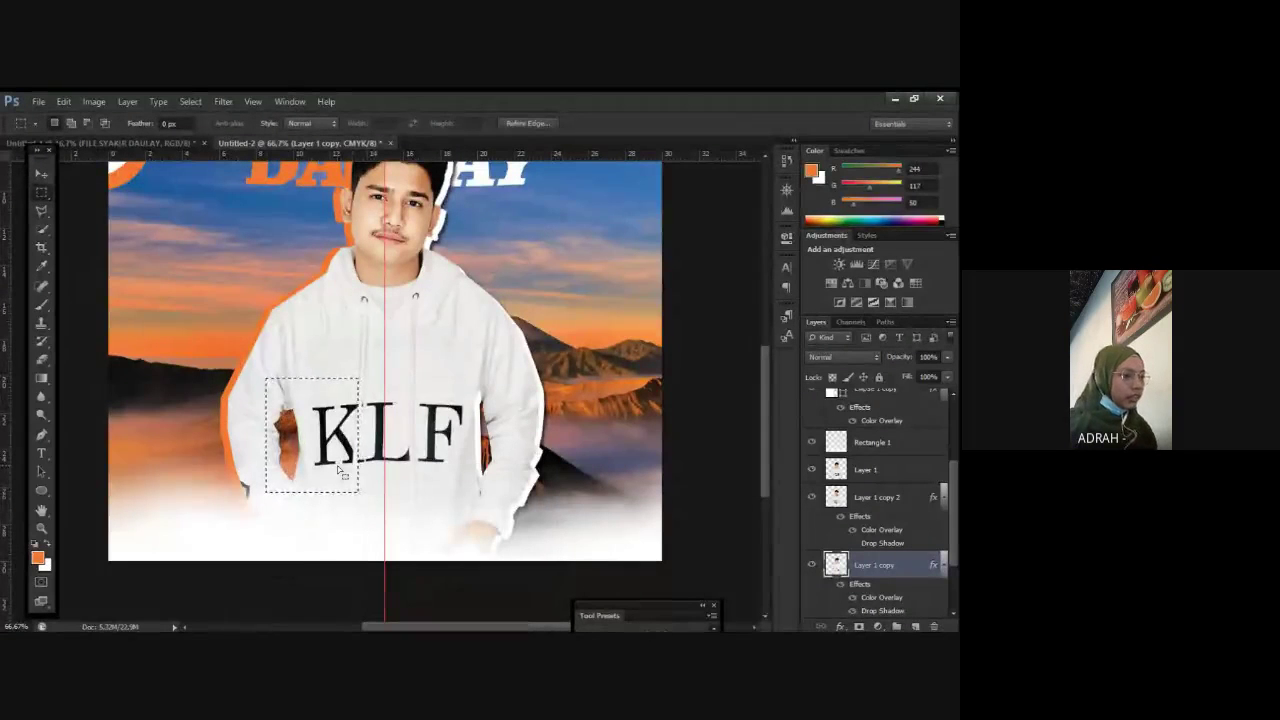
click(448, 367)
drag(443, 360, 507, 501)
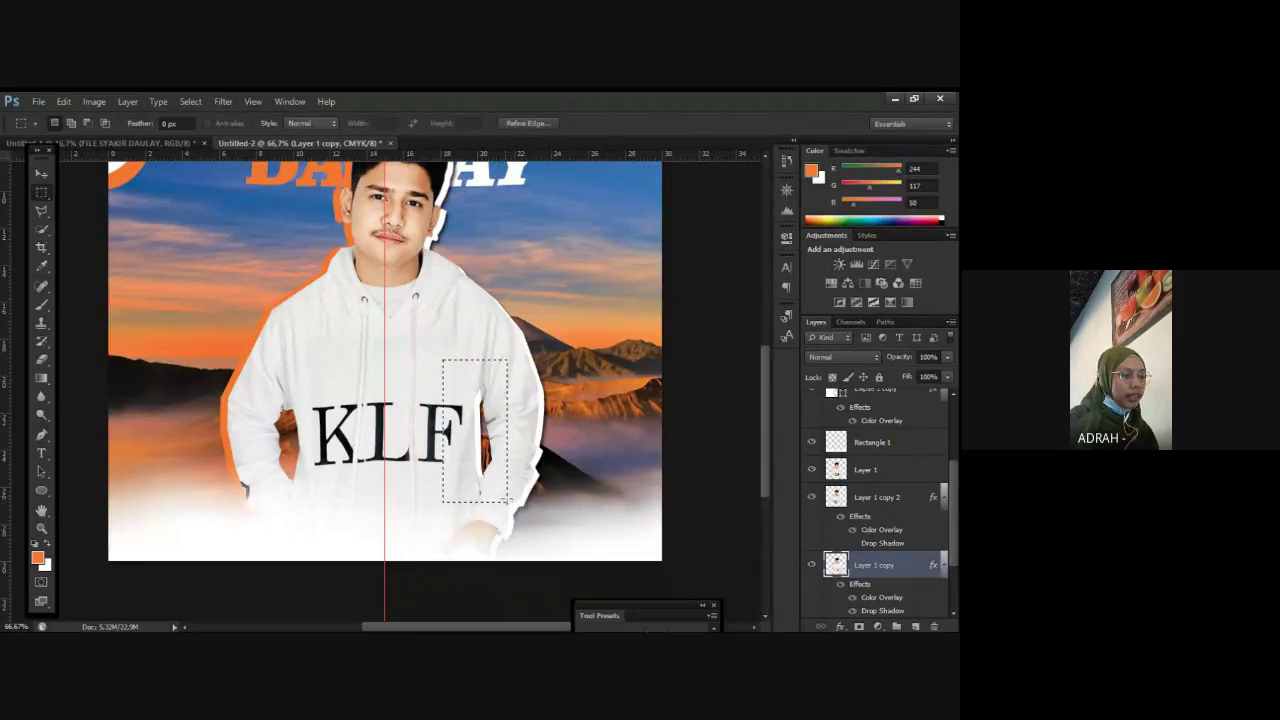
click(512, 505)
Step: Examine the trimmed silhouette edges around the man's arms, head and shoulders up close and within the whole poster
key(ctrl+minus)
key(ctrl+minus)
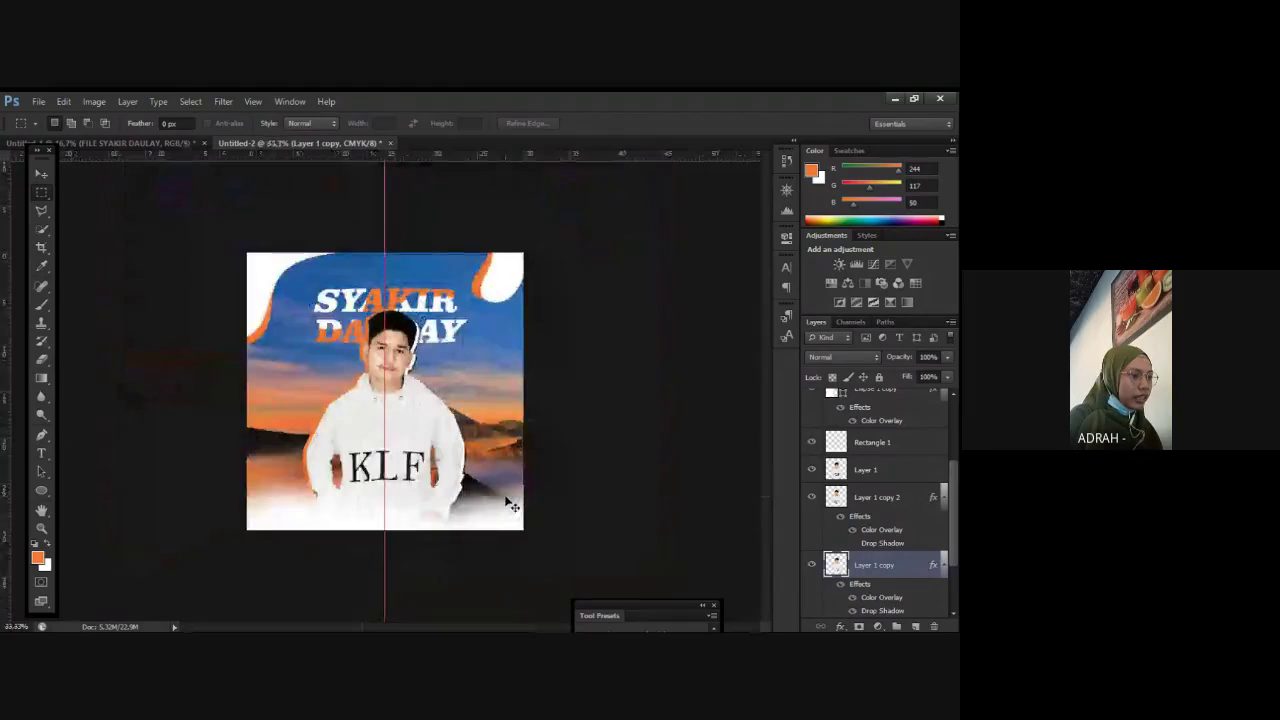
key(ctrl+plus)
key(ctrl+plus)
key(ctrl+plus)
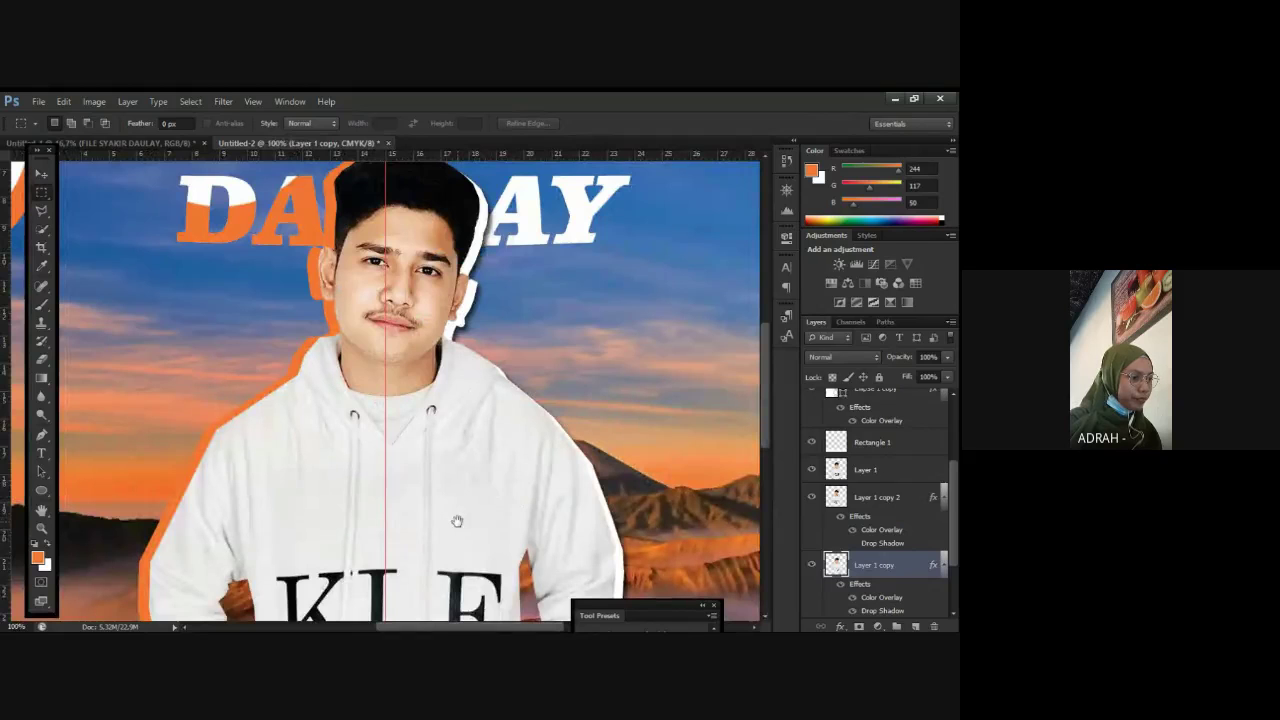
drag(457, 521, 471, 320)
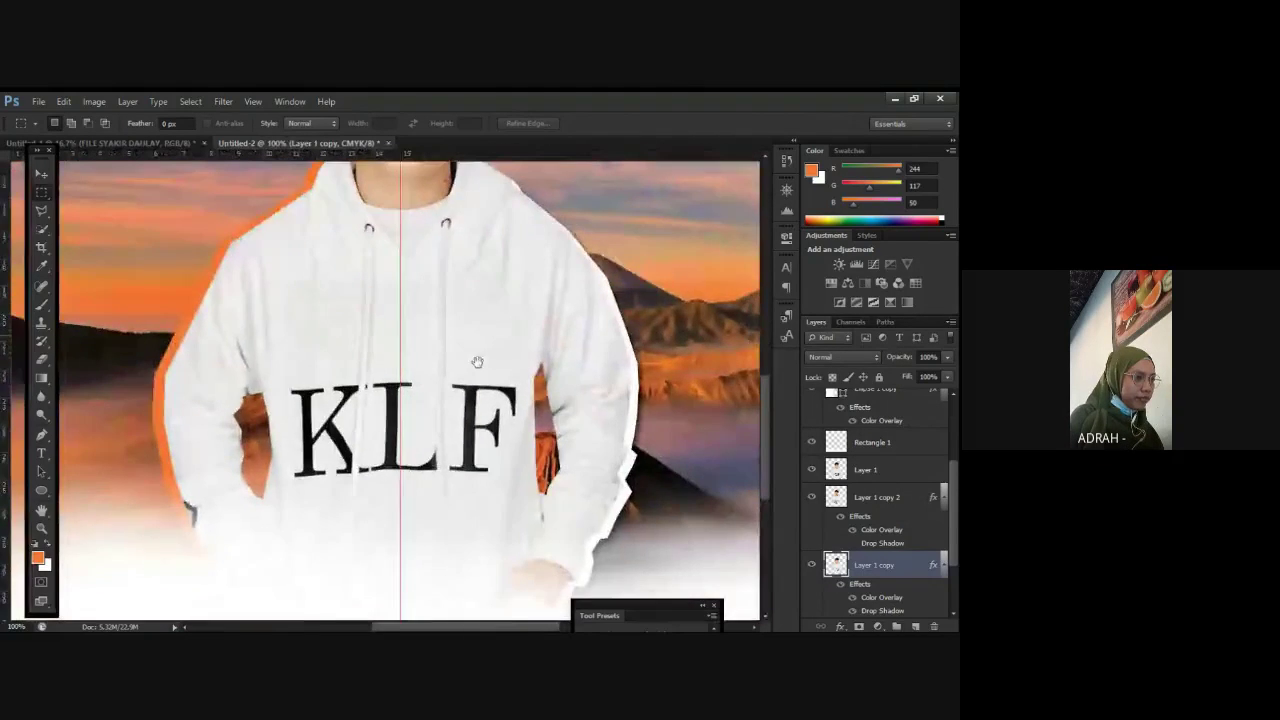
drag(477, 361, 490, 541)
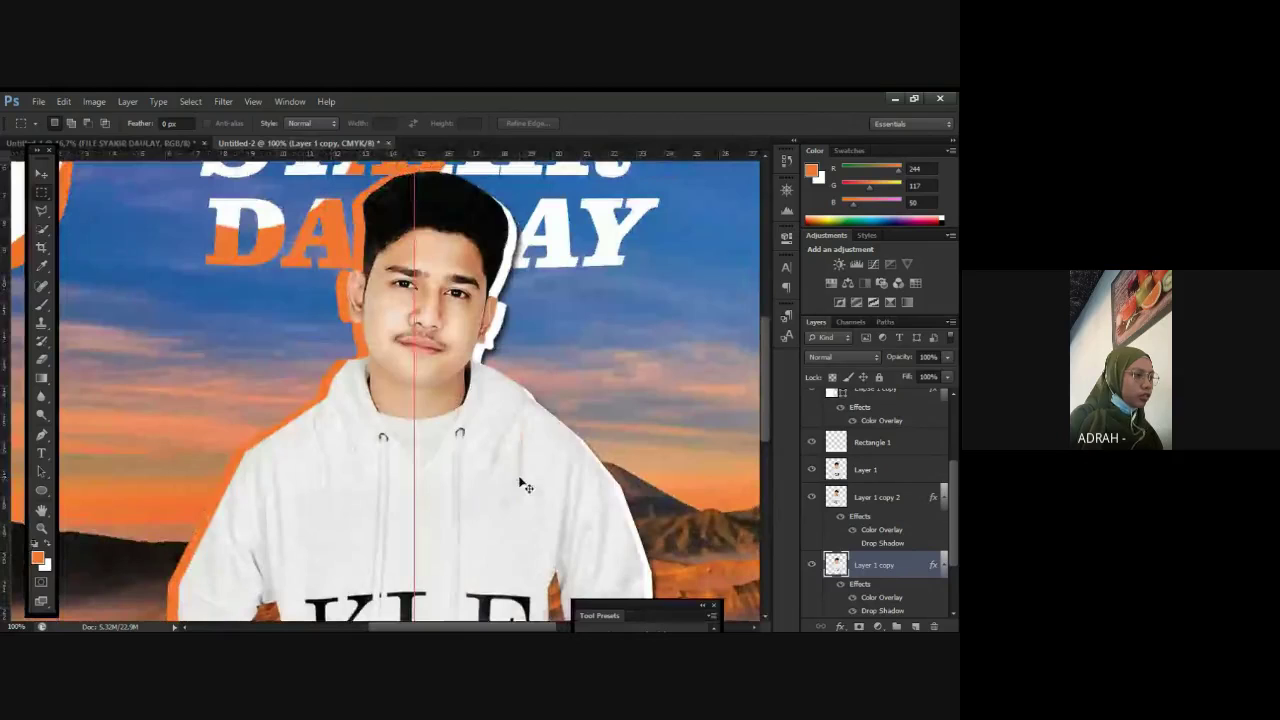
scroll(522, 485, up, 1)
key(ctrl+minus)
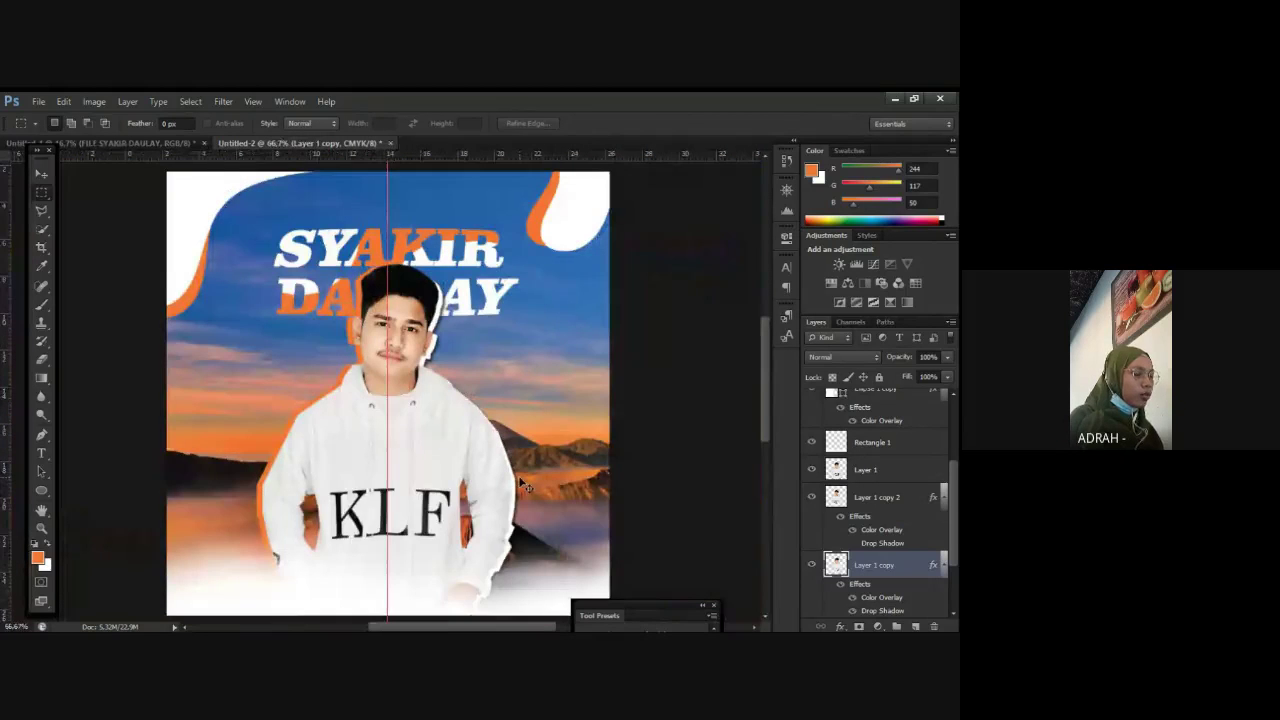
key(ctrl+minus)
key(ctrl+plus)
key(ctrl+plus)
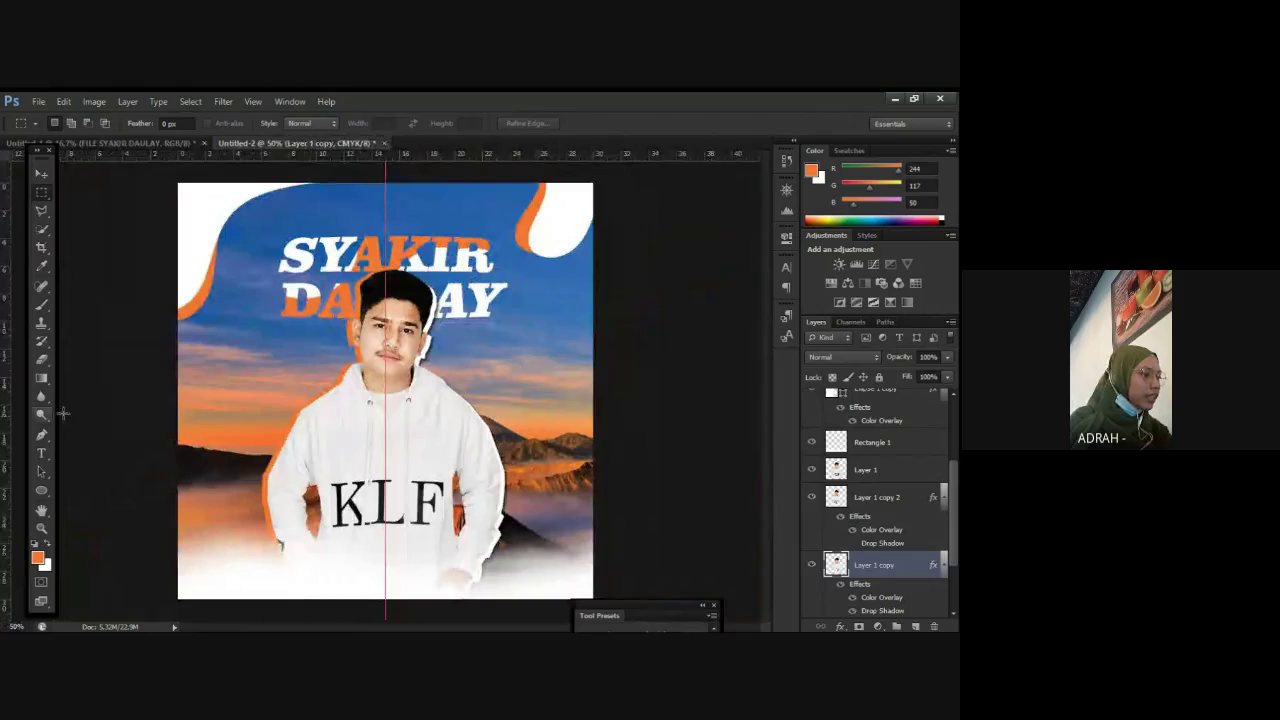
click(41, 174)
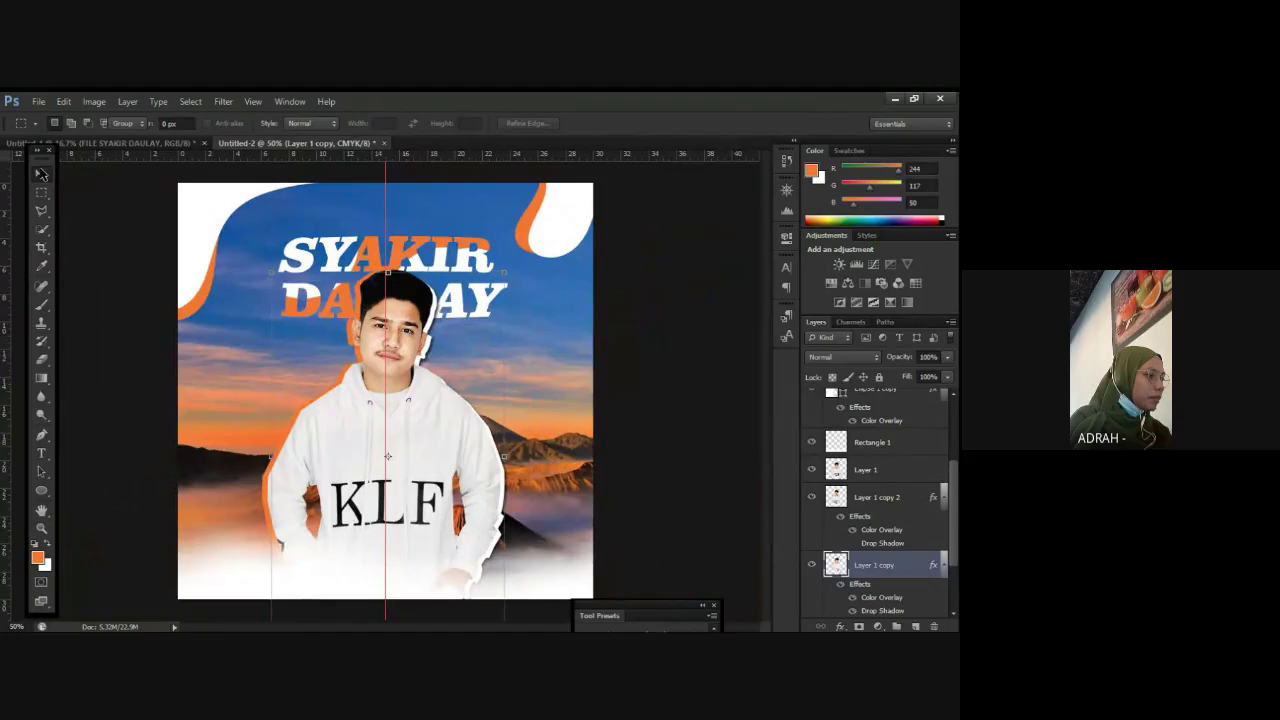
click(117, 491)
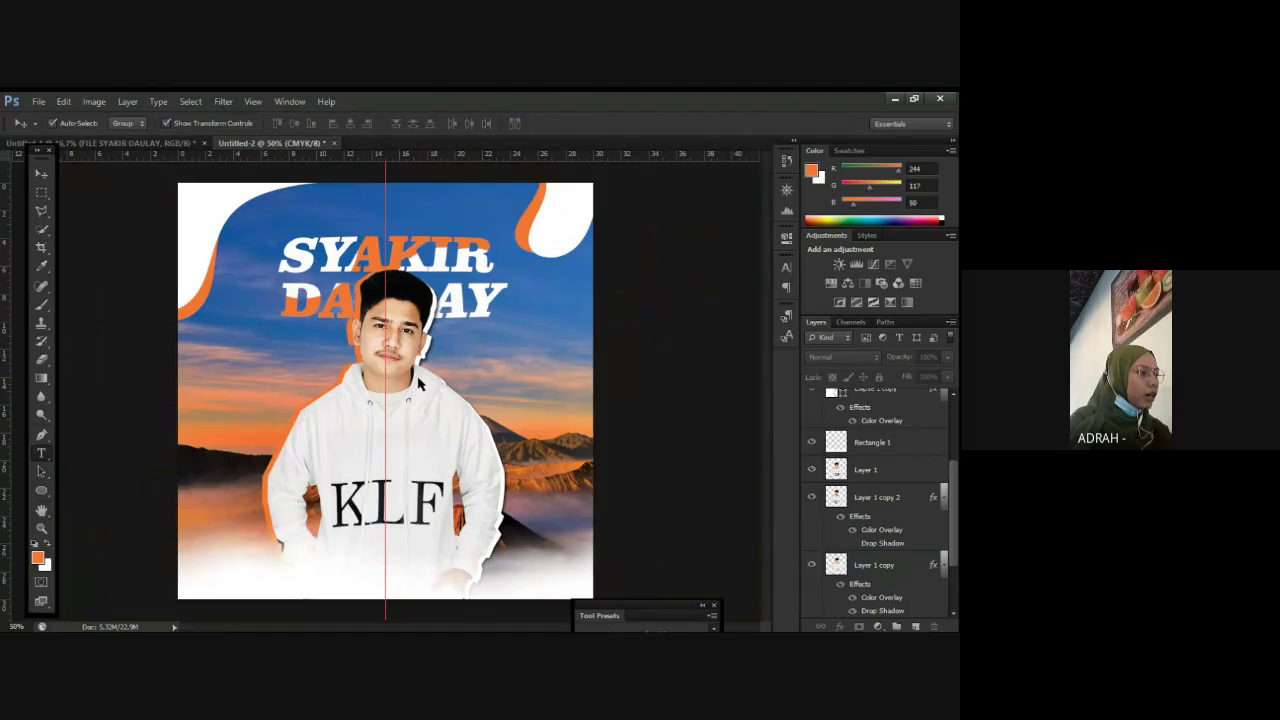
key(t)
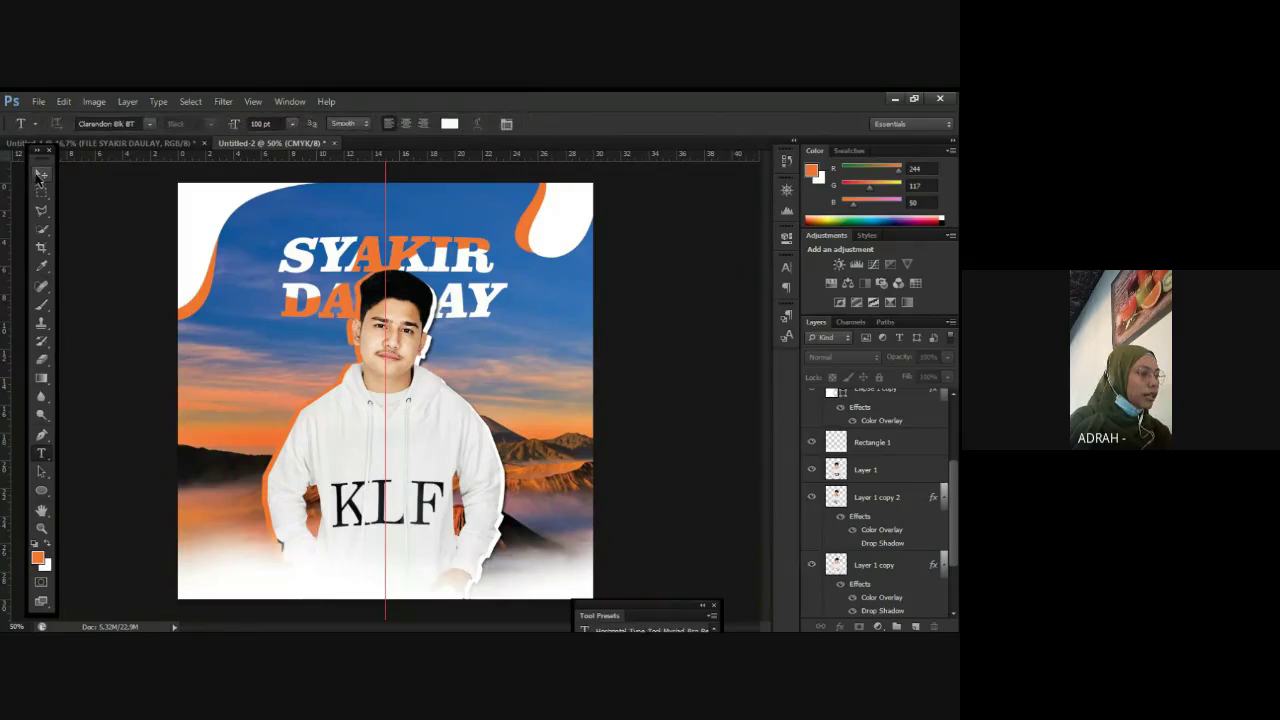
click(40, 174)
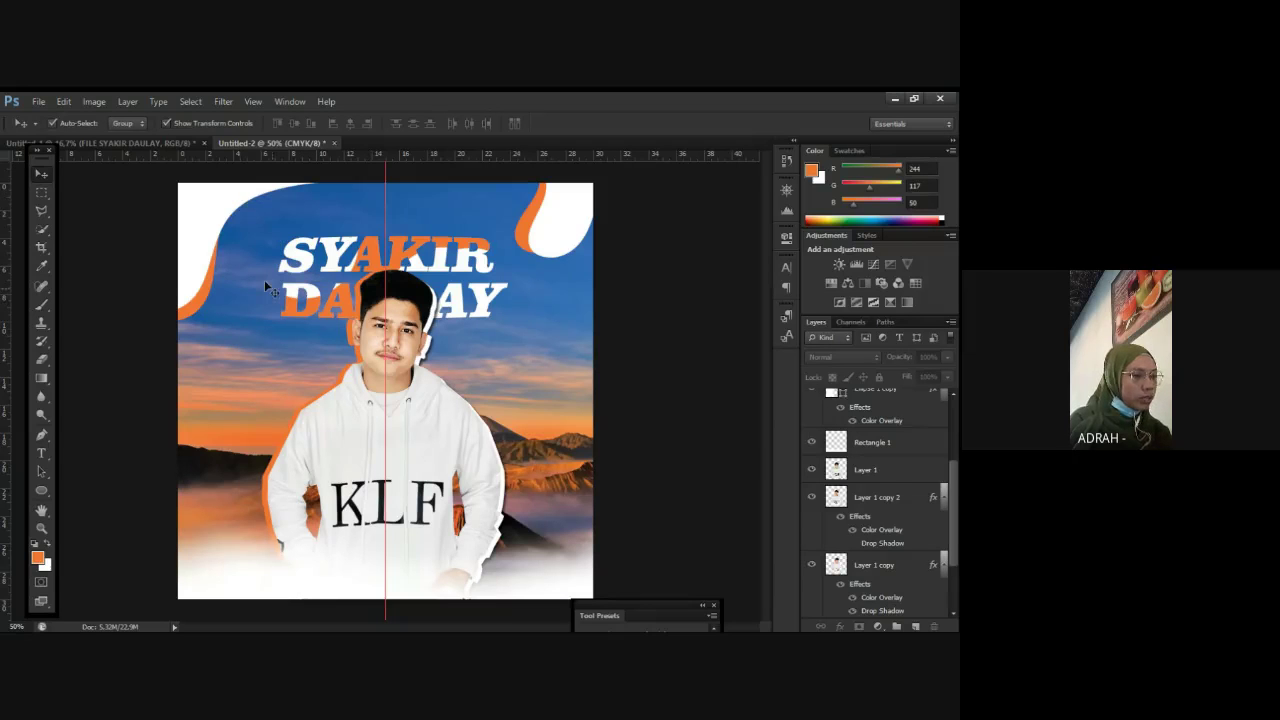
click(41, 453)
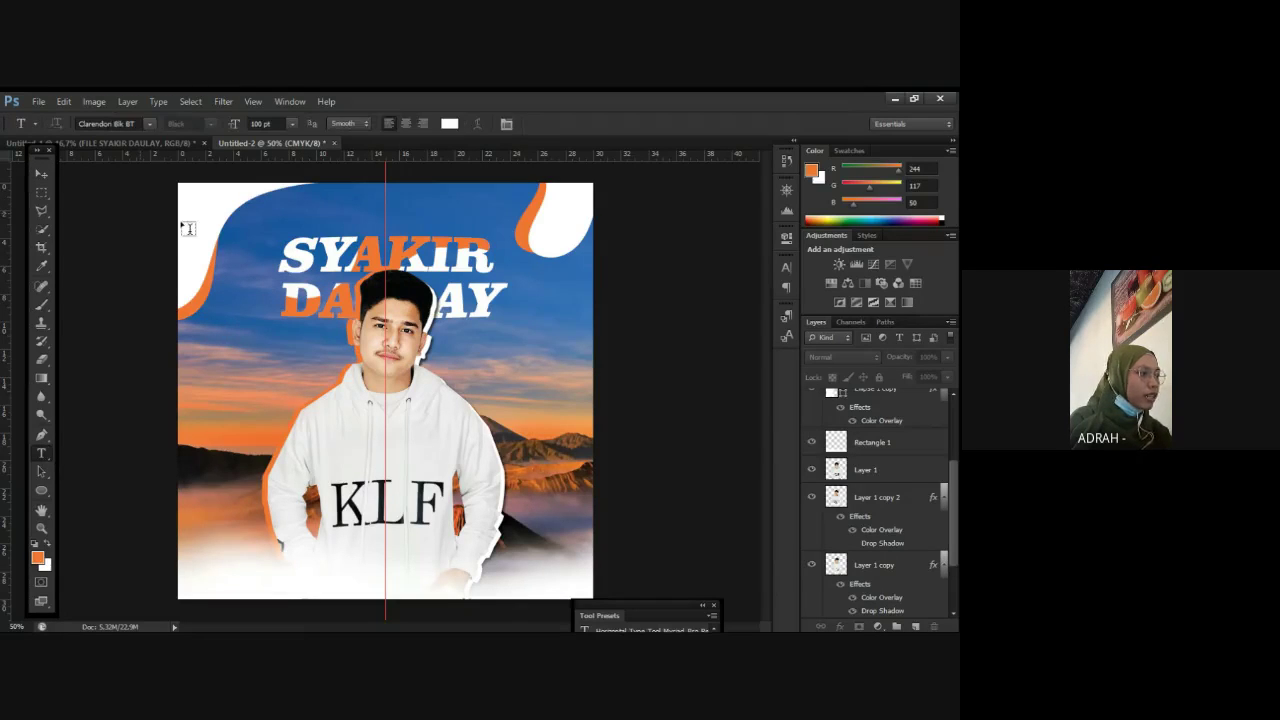
click(41, 175)
click(41, 190)
click(41, 178)
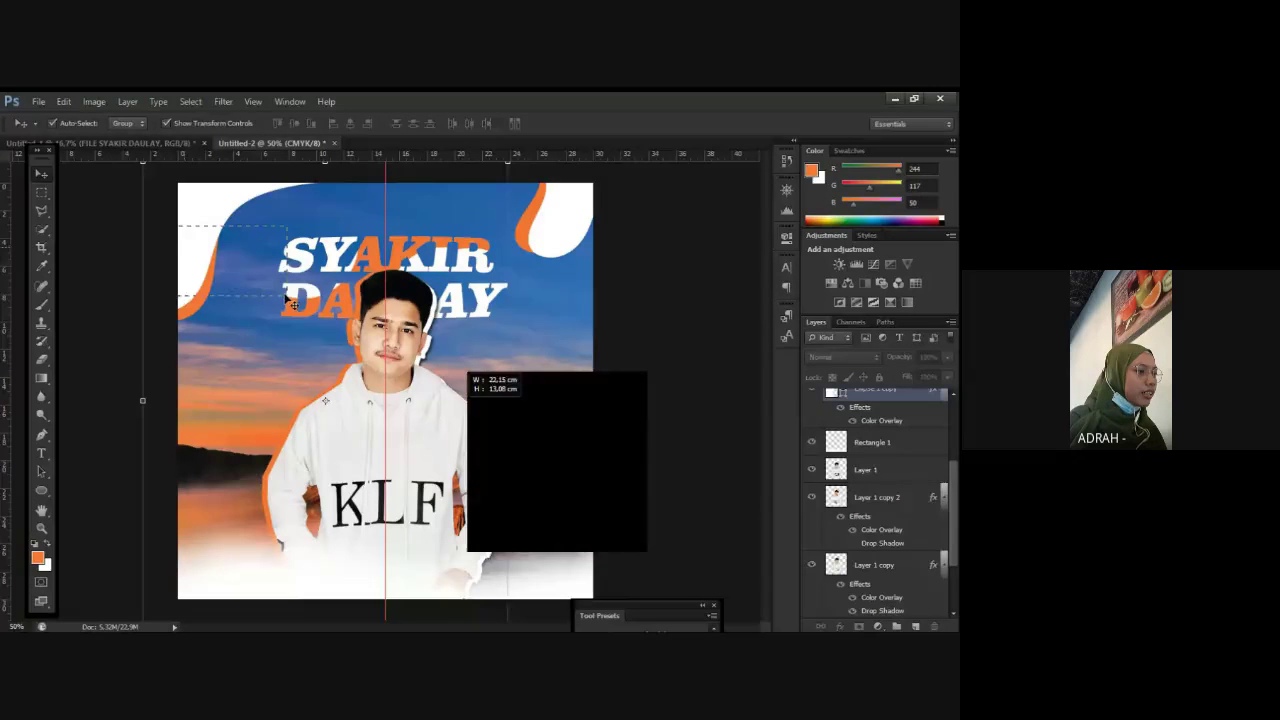
Step: Select all of the poster's layers and lock them completely
drag(528, 418, 556, 482)
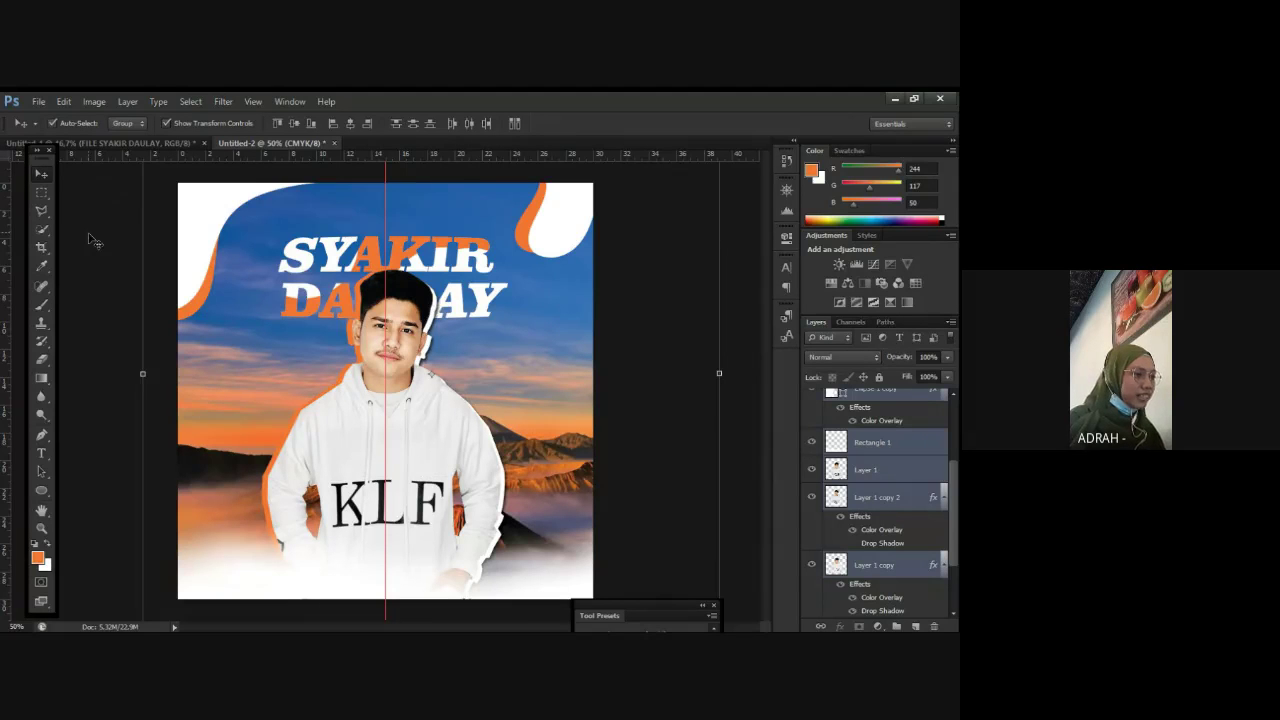
mouse_move(420, 425)
mouse_down()
mouse_move(480, 440)
mouse_move(446, 459)
mouse_move(411, 424)
mouse_up()
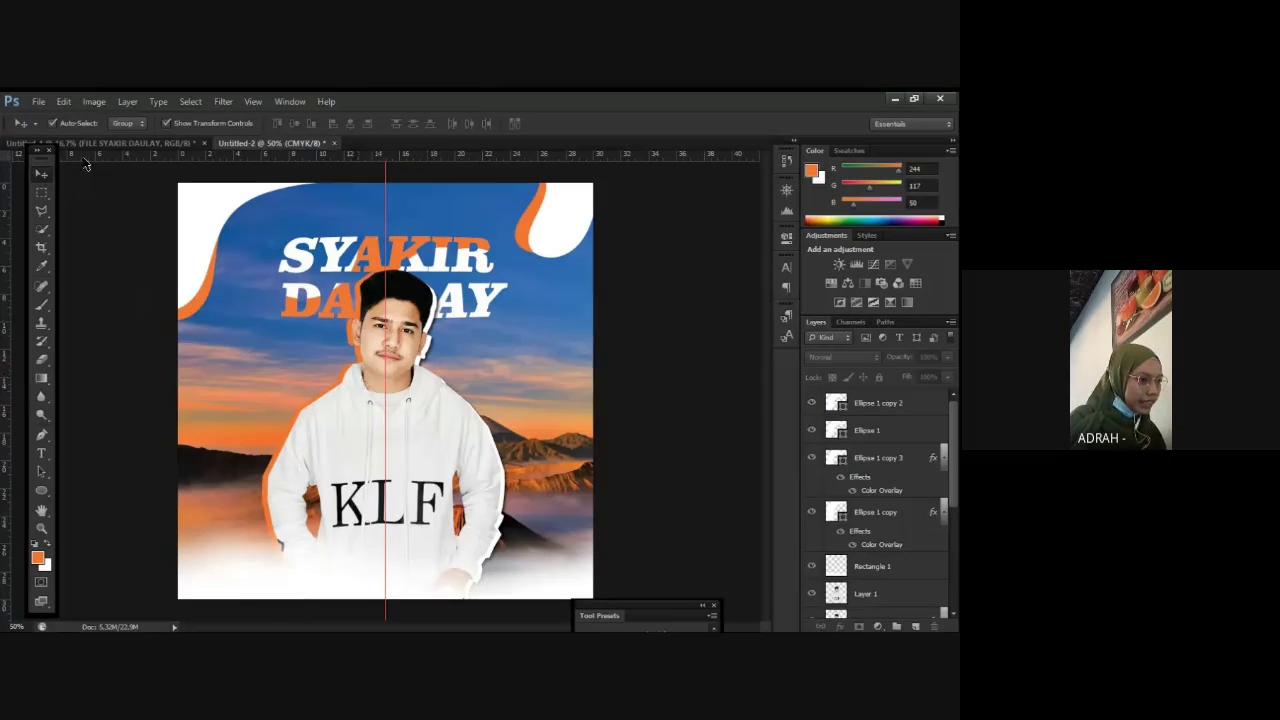
key(ctrl+alt+a)
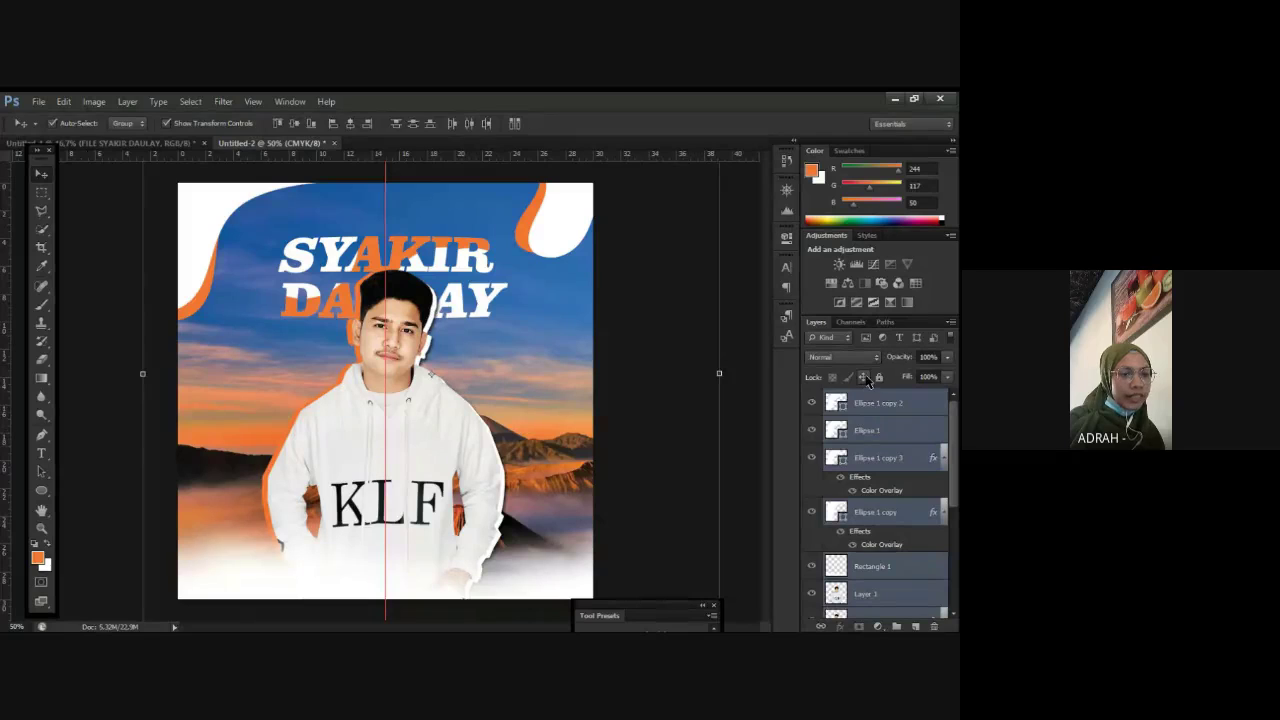
click(880, 378)
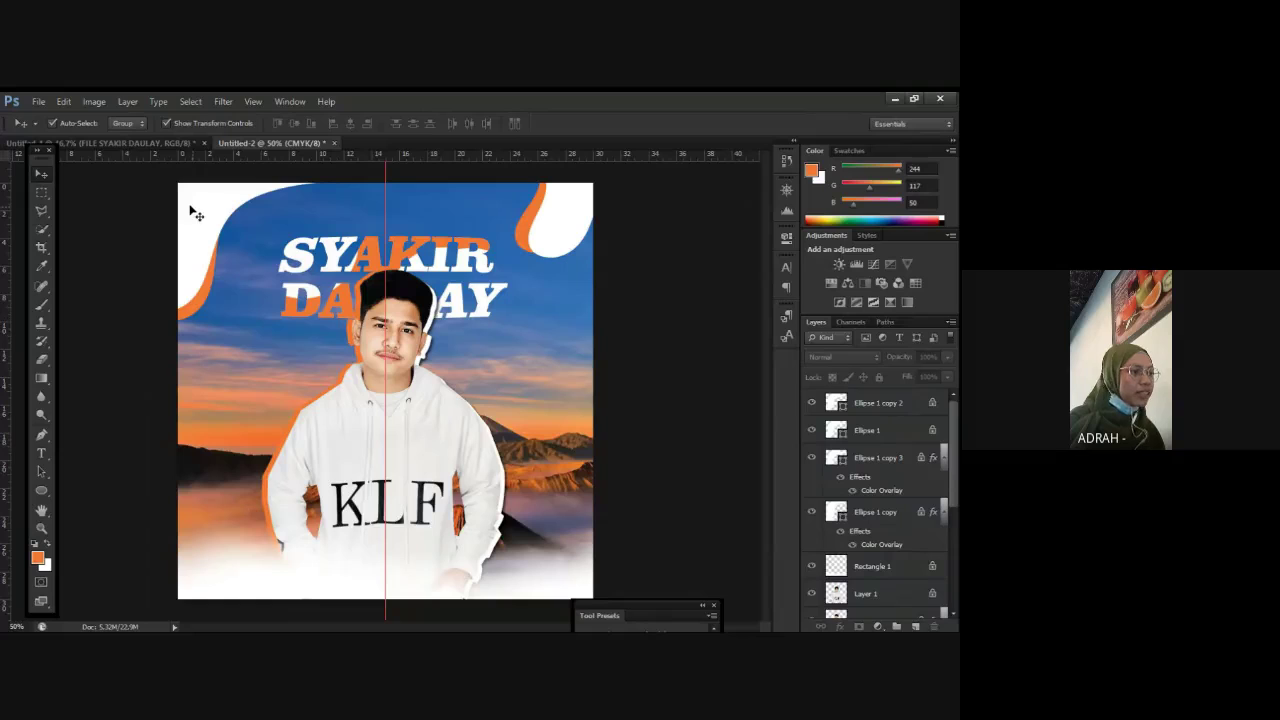
drag(208, 209, 230, 240)
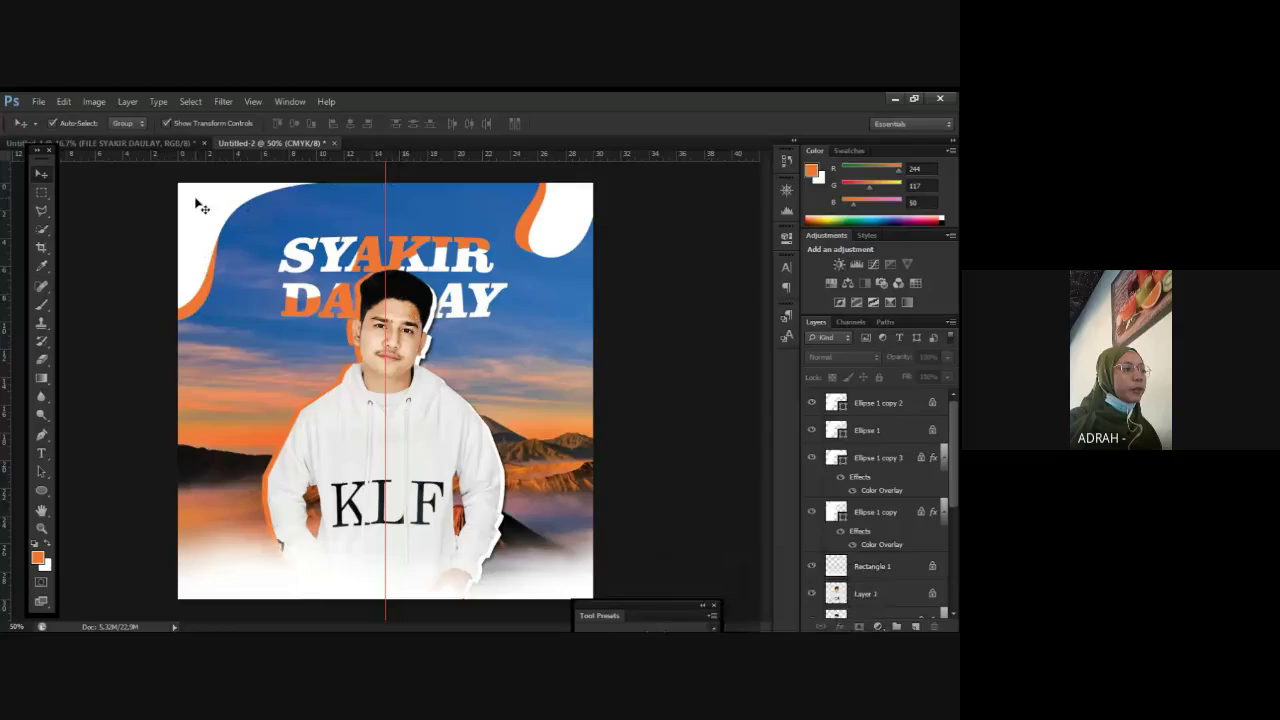
drag(197, 200, 400, 505)
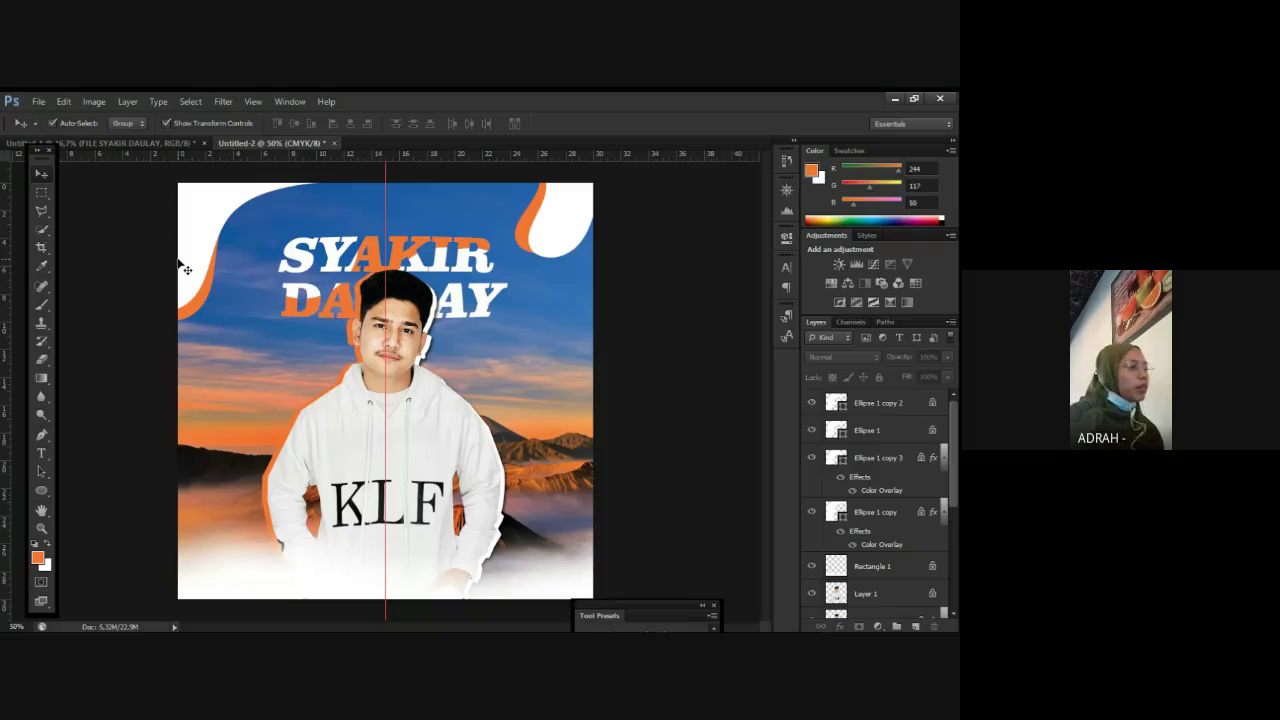
click(41, 211)
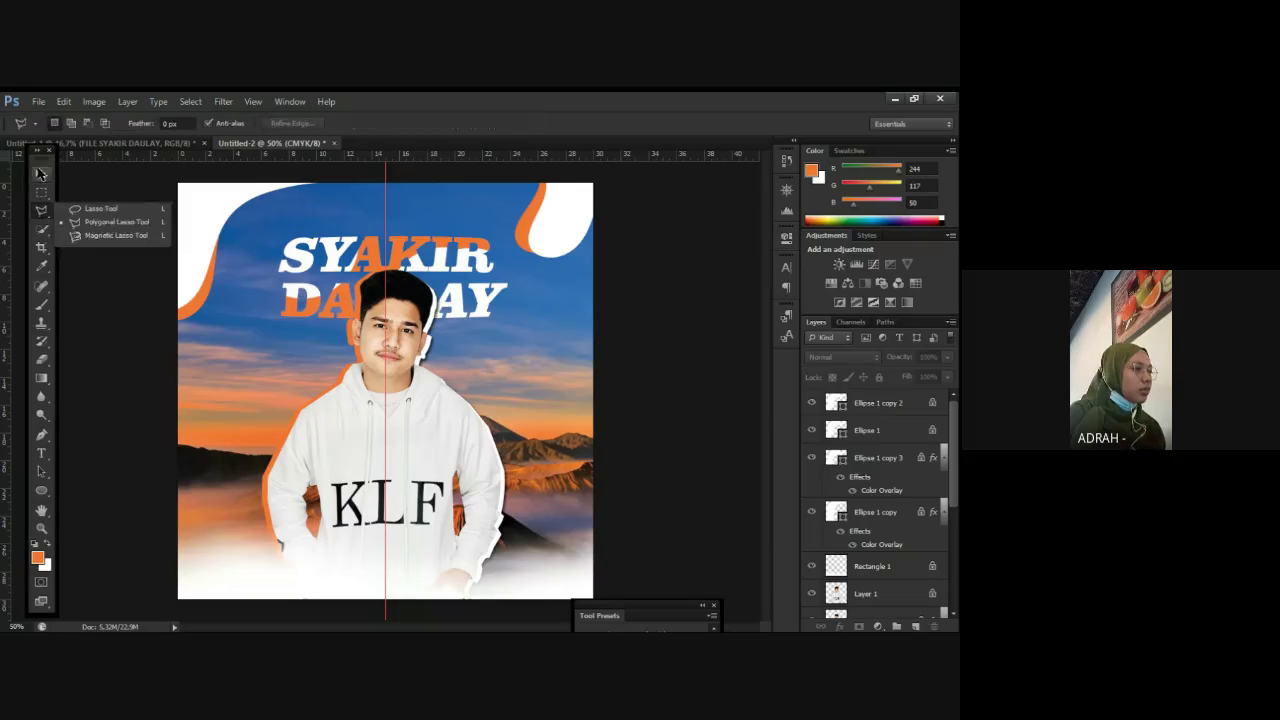
click(43, 210)
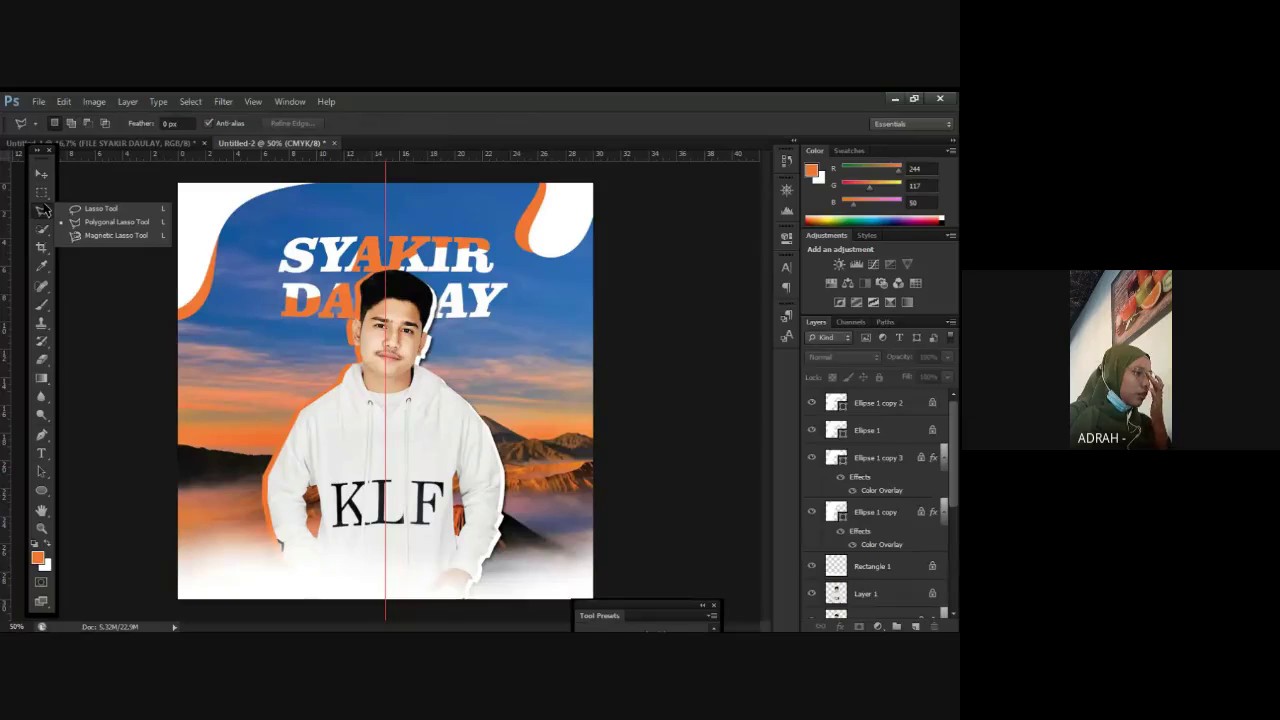
click(40, 175)
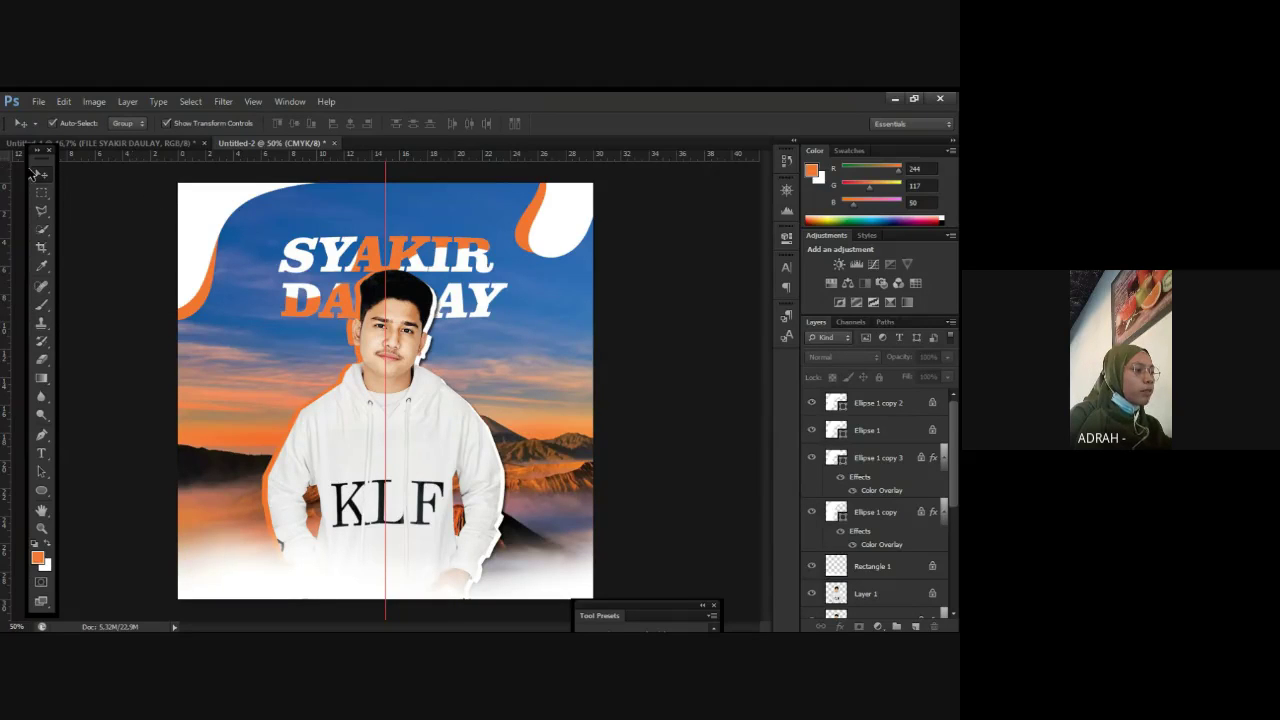
click(38, 212)
click(100, 225)
click(40, 174)
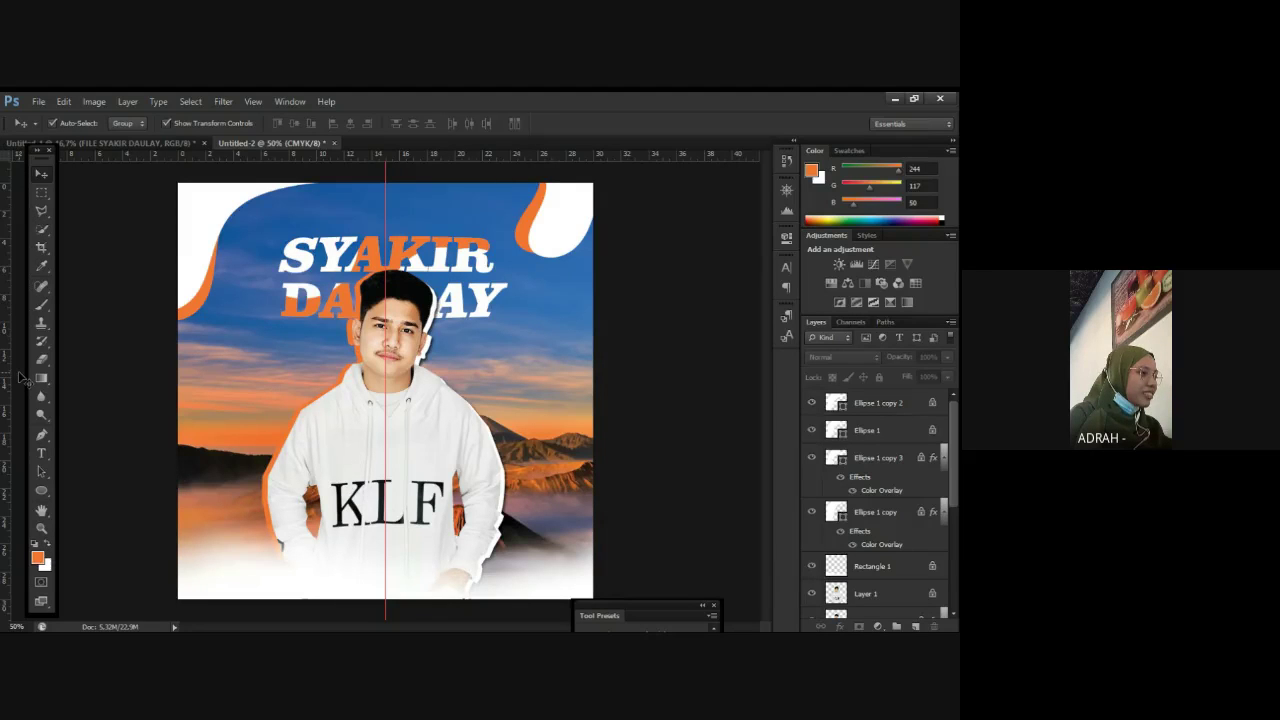
click(41, 210)
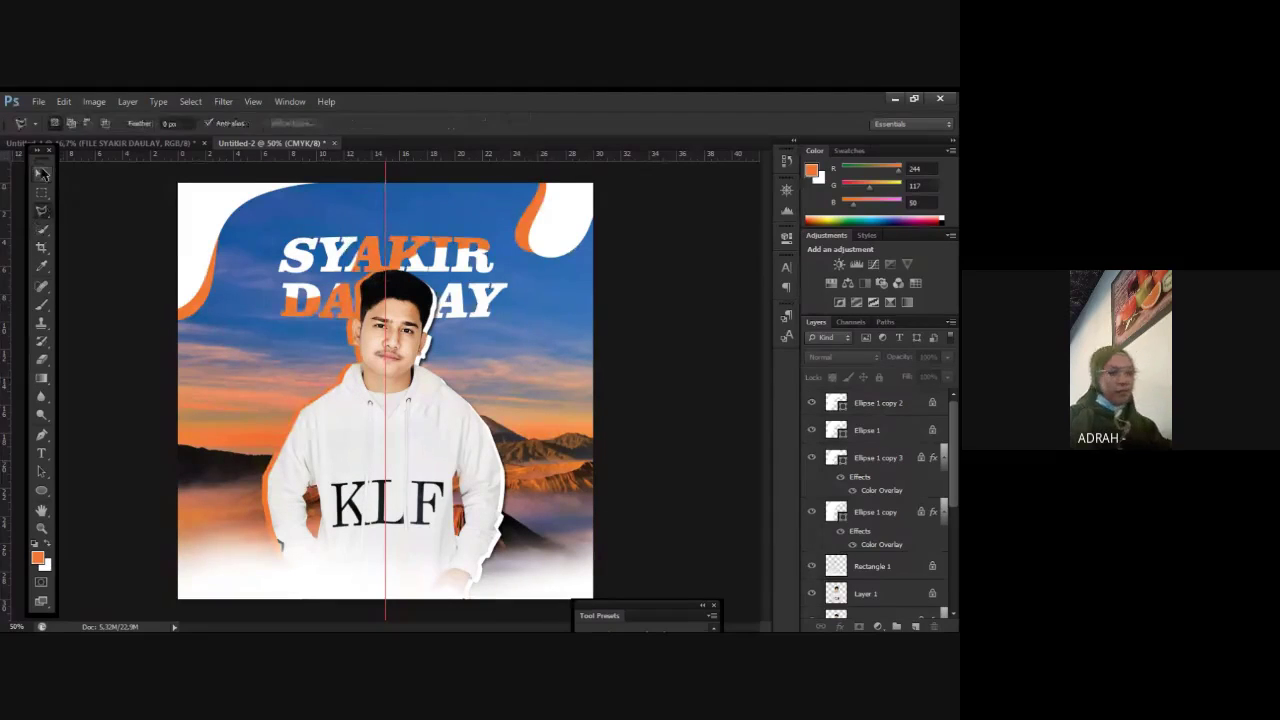
click(41, 173)
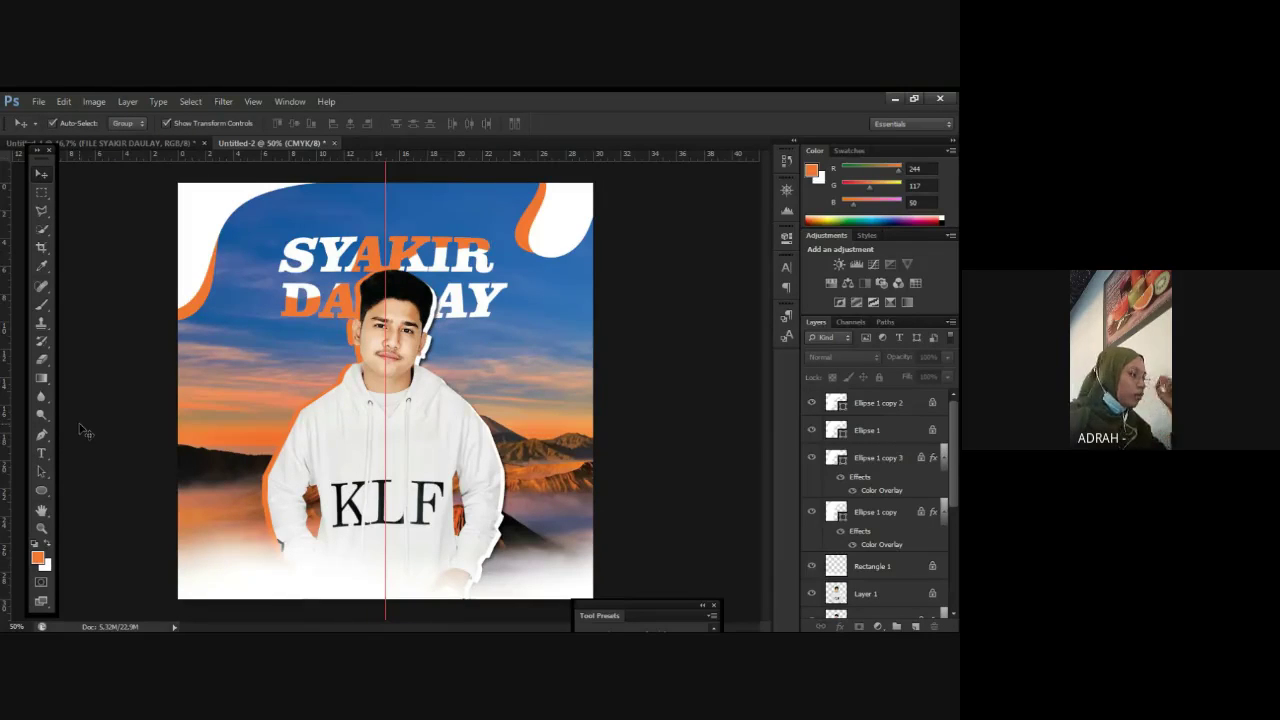
click(40, 194)
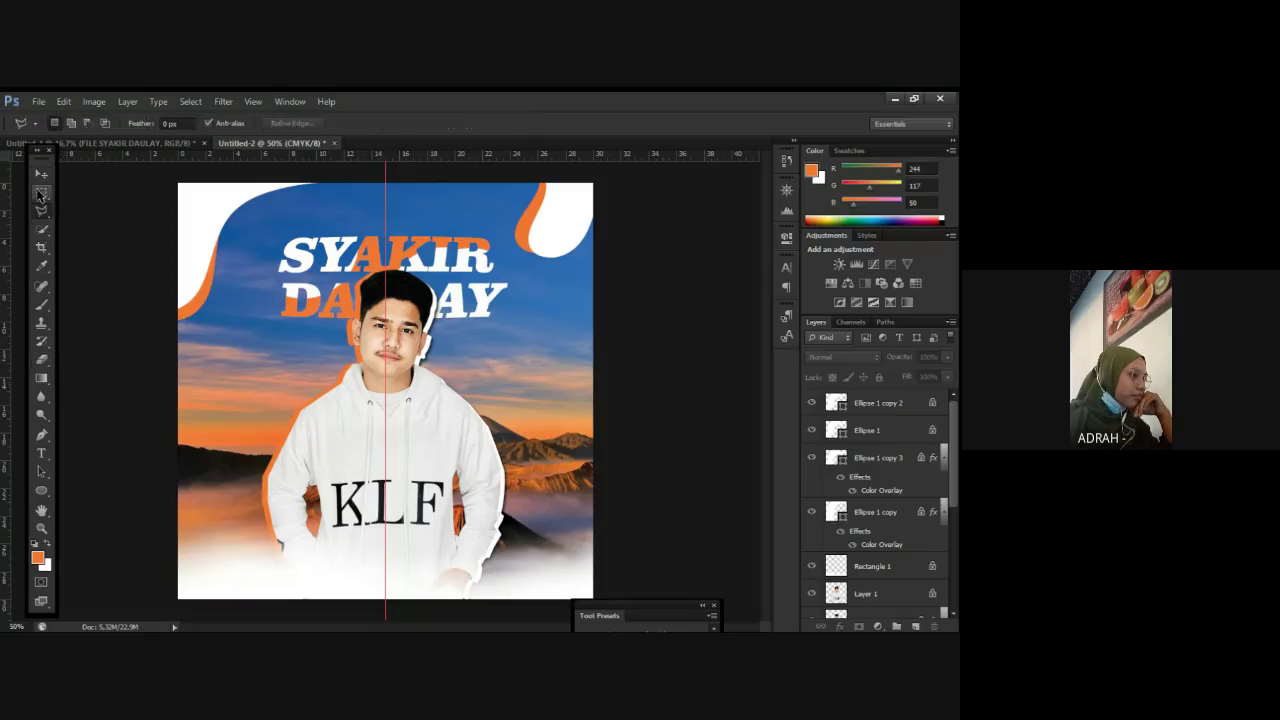
key(v)
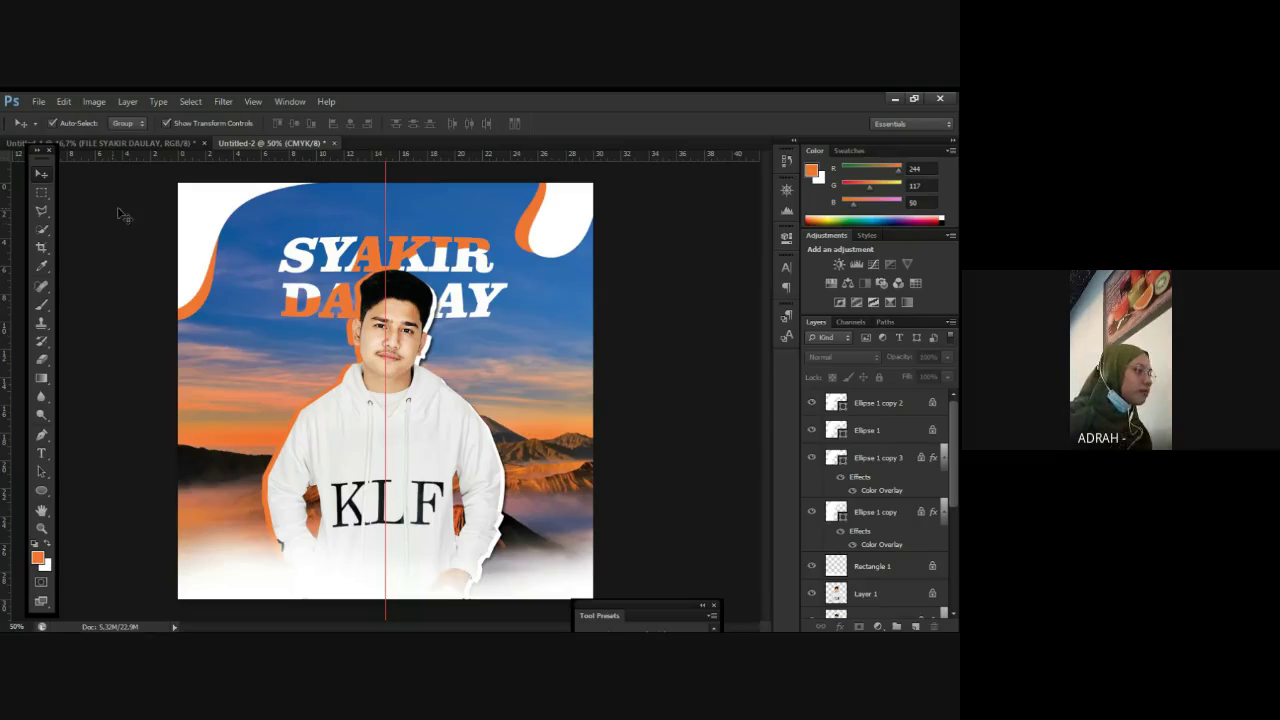
click(41, 211)
click(41, 173)
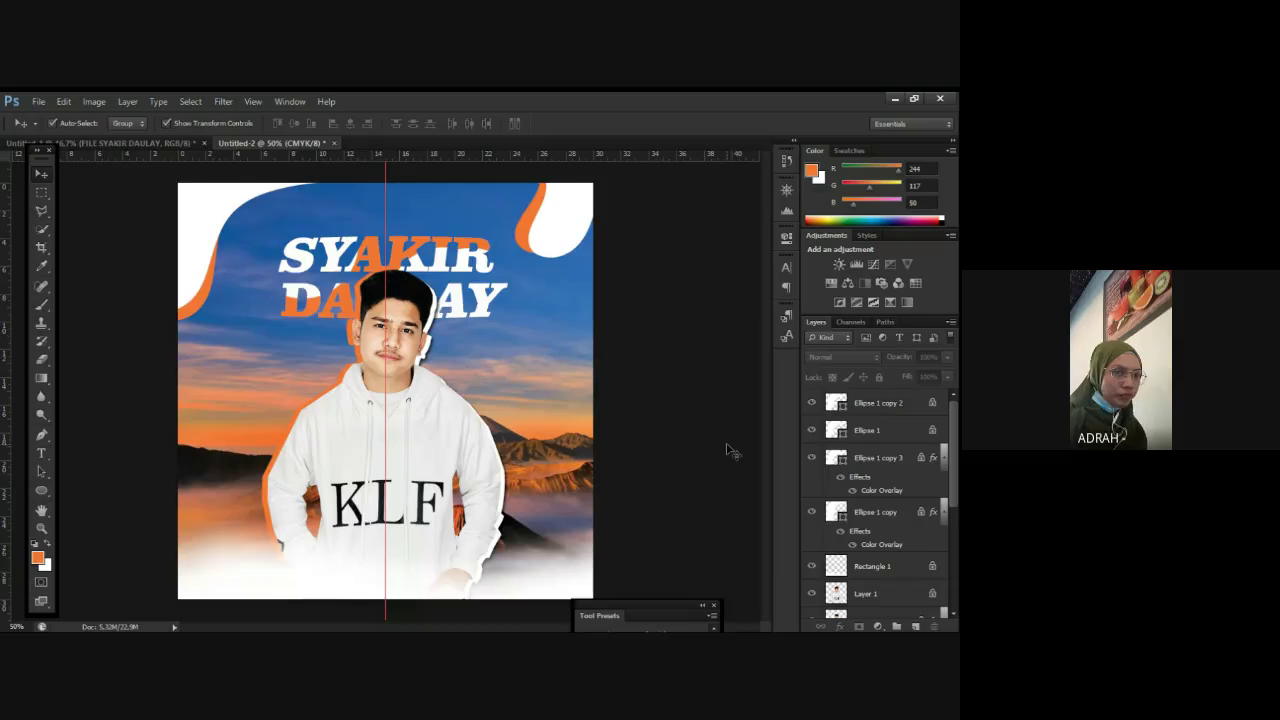
scroll(652, 336, down, 2)
scroll(652, 336, up, 1)
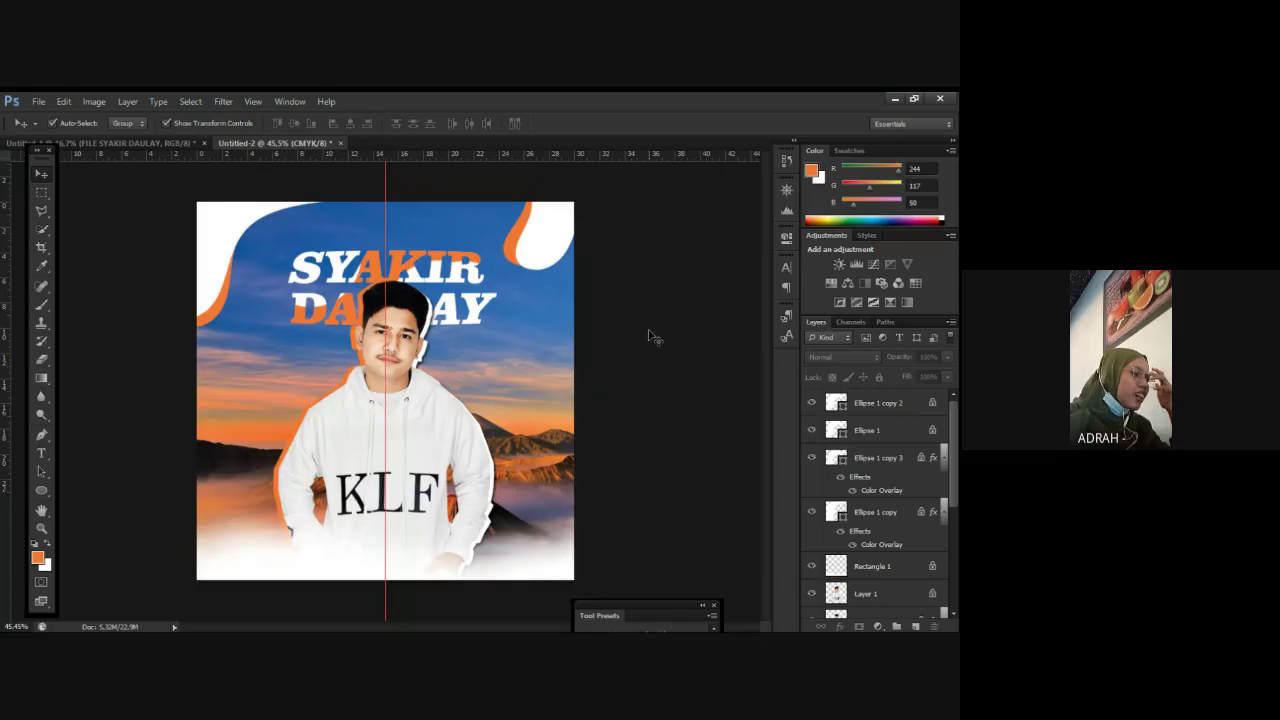
scroll(580, 340, up, 1)
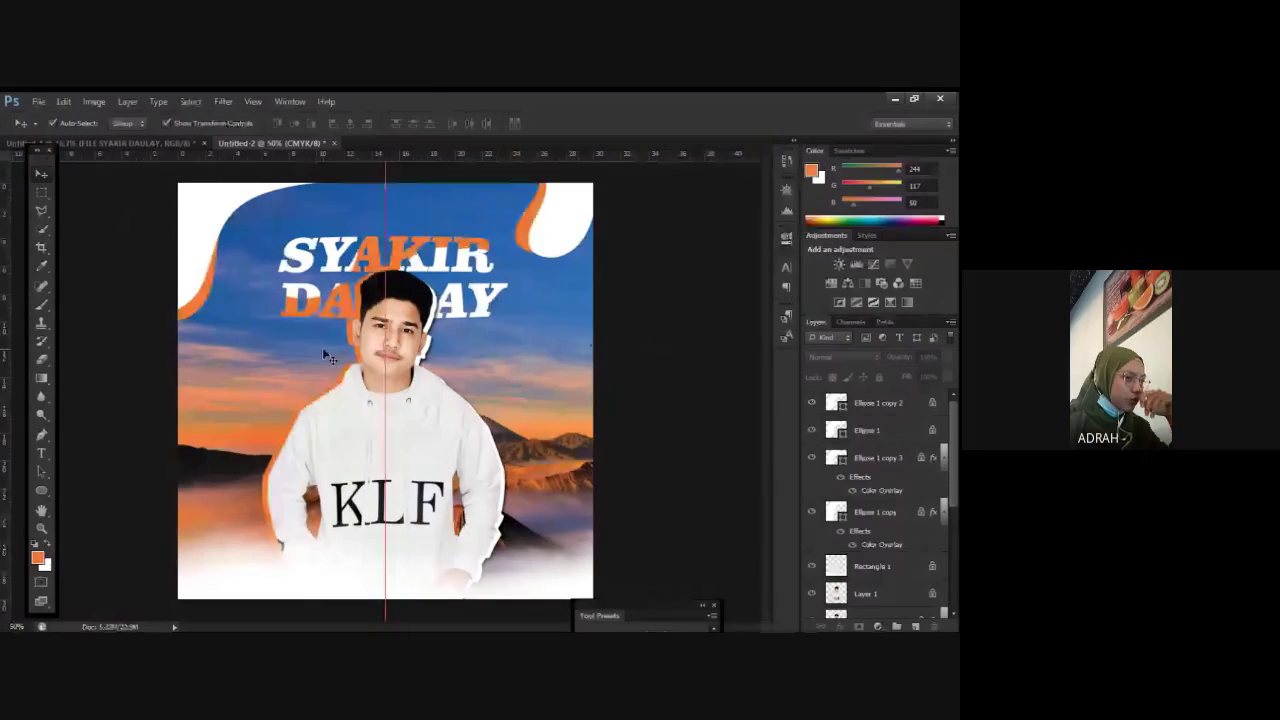
click(41, 191)
click(40, 176)
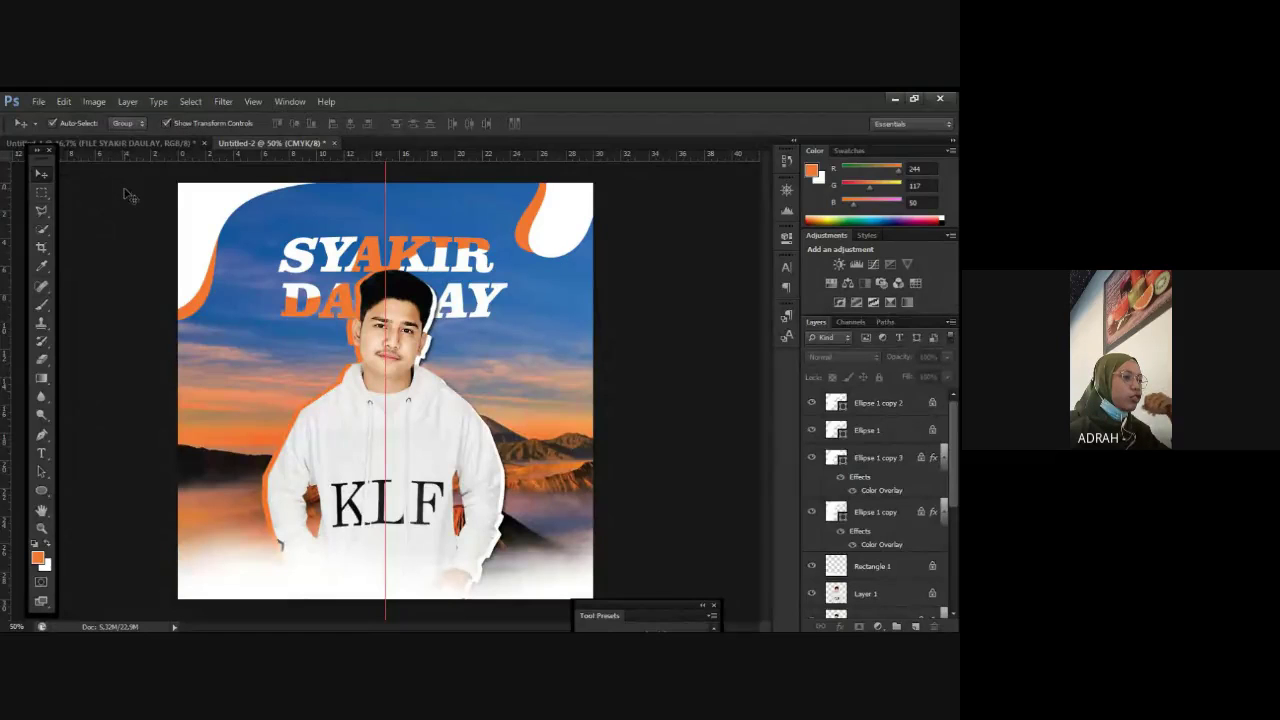
drag(150, 188, 175, 229)
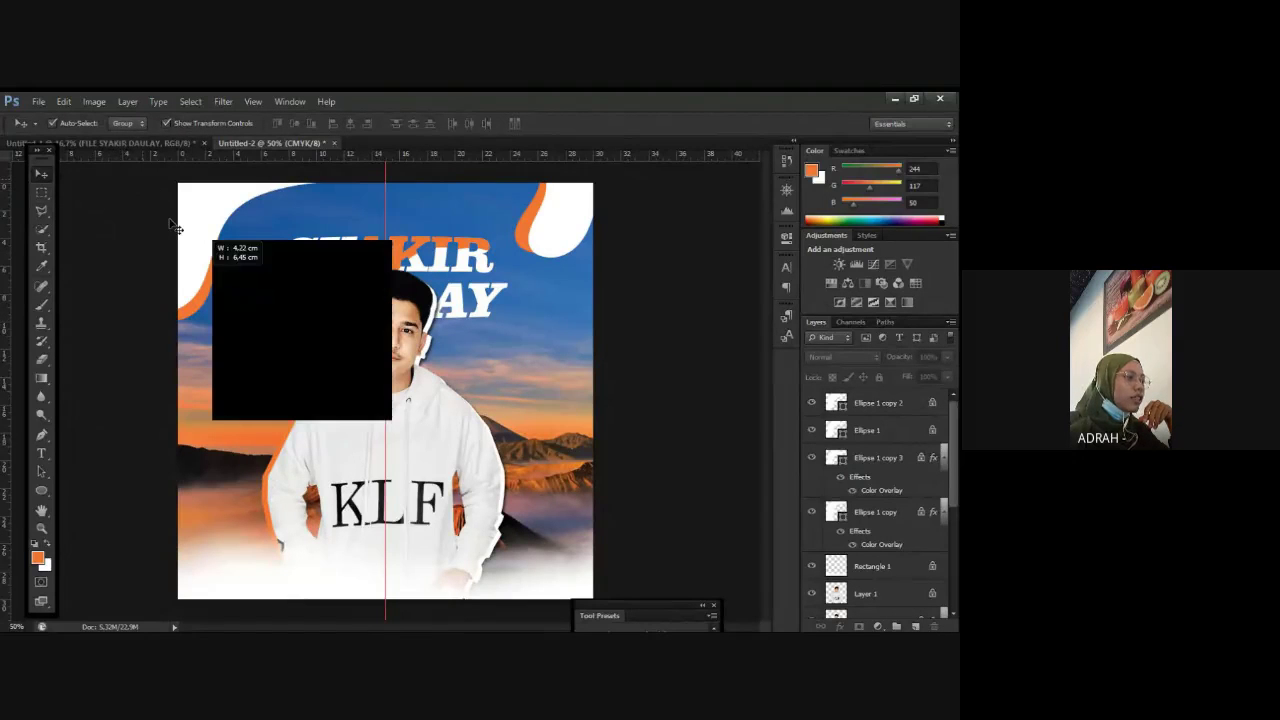
click(41, 210)
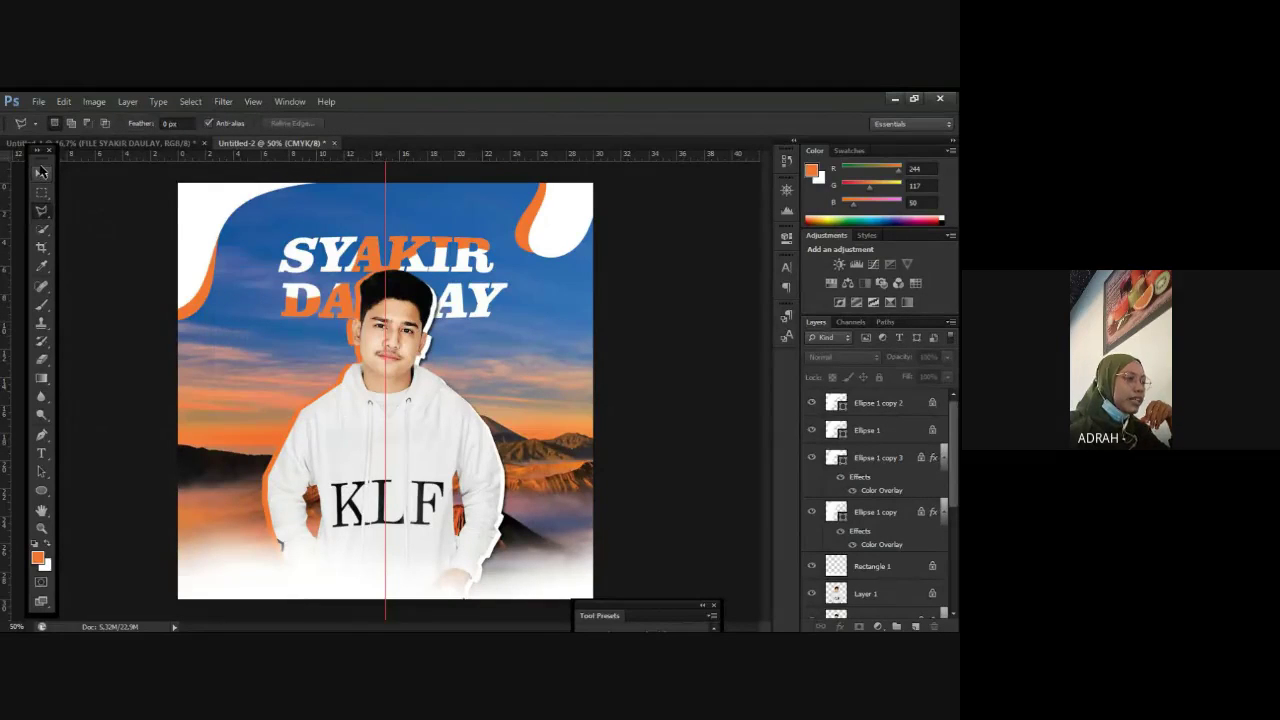
click(41, 172)
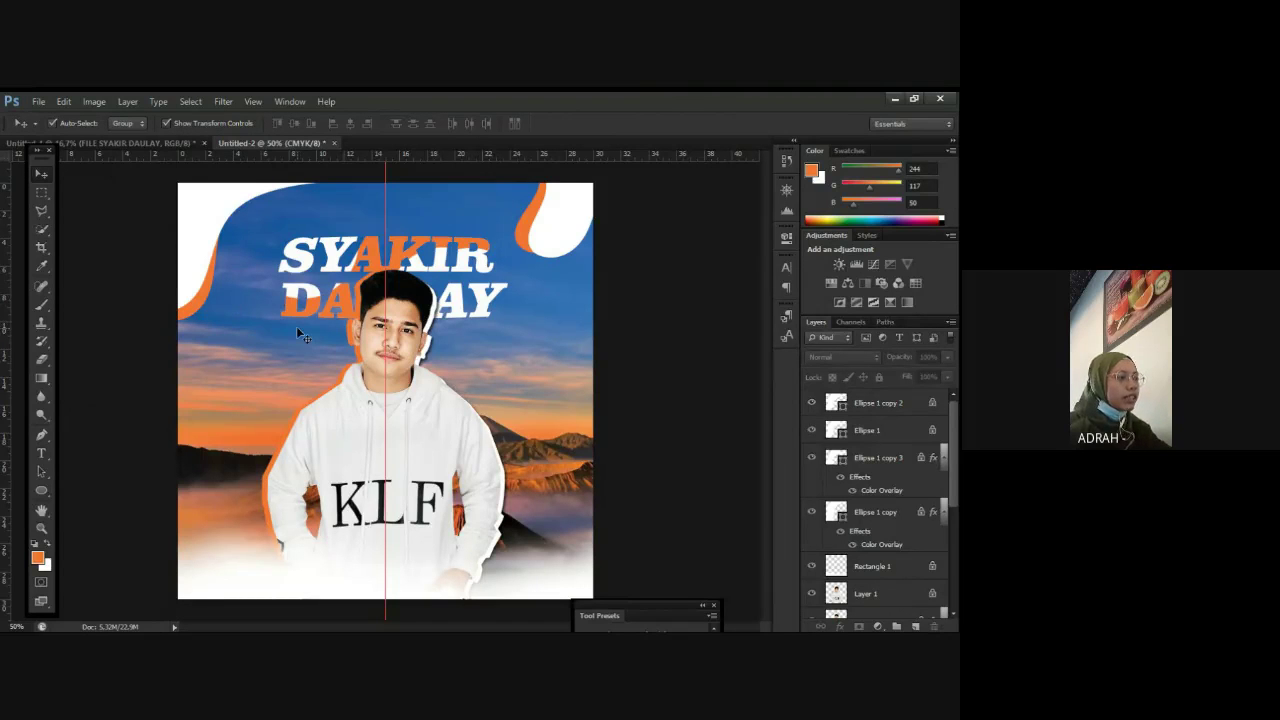
click(41, 210)
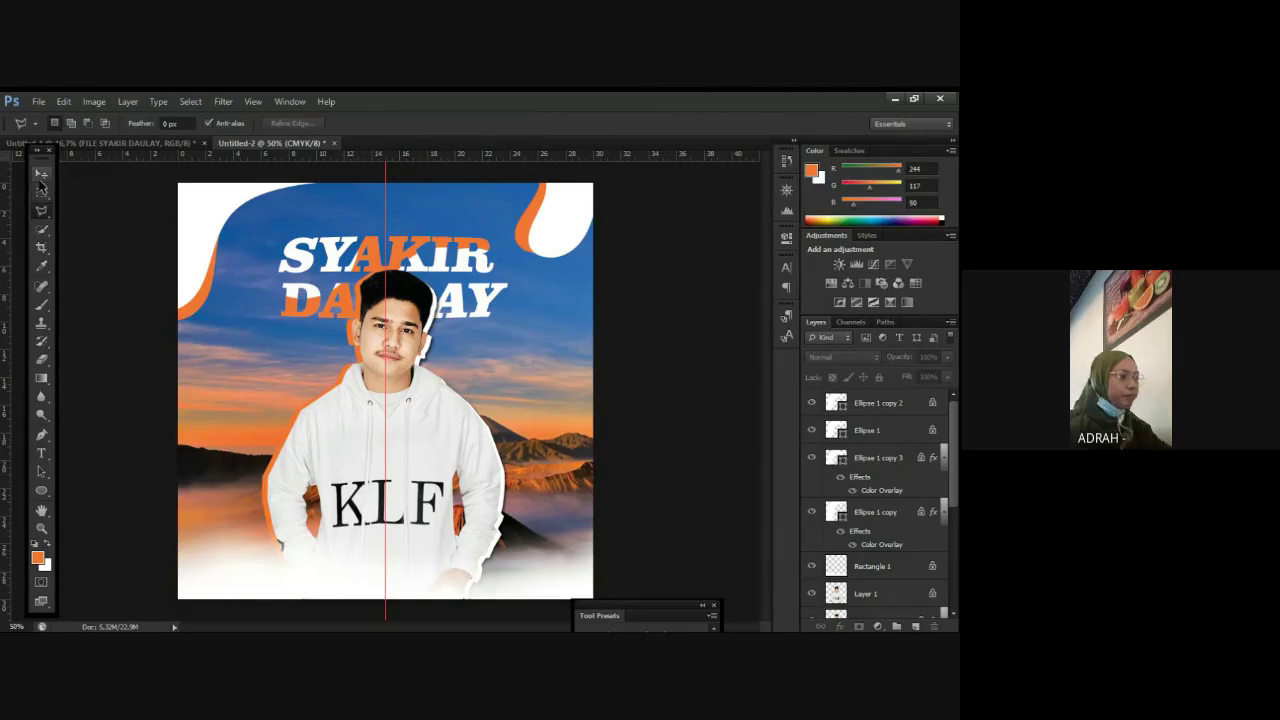
click(41, 175)
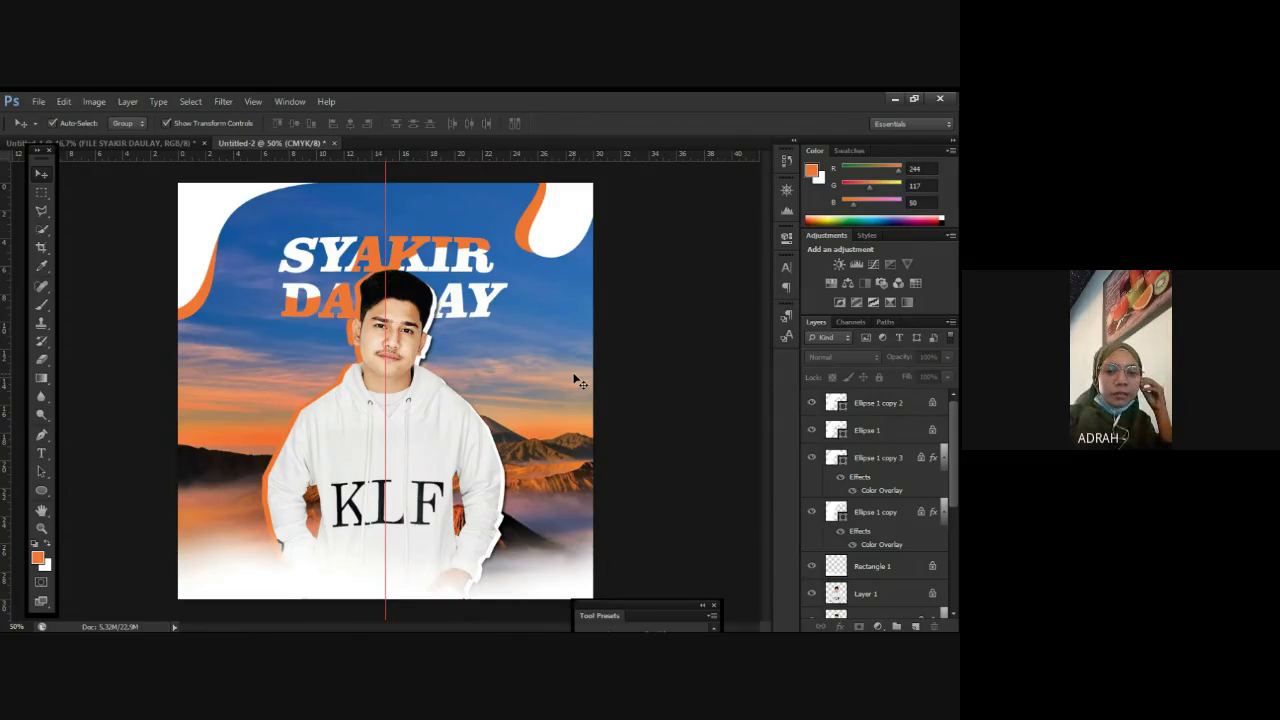
click(42, 210)
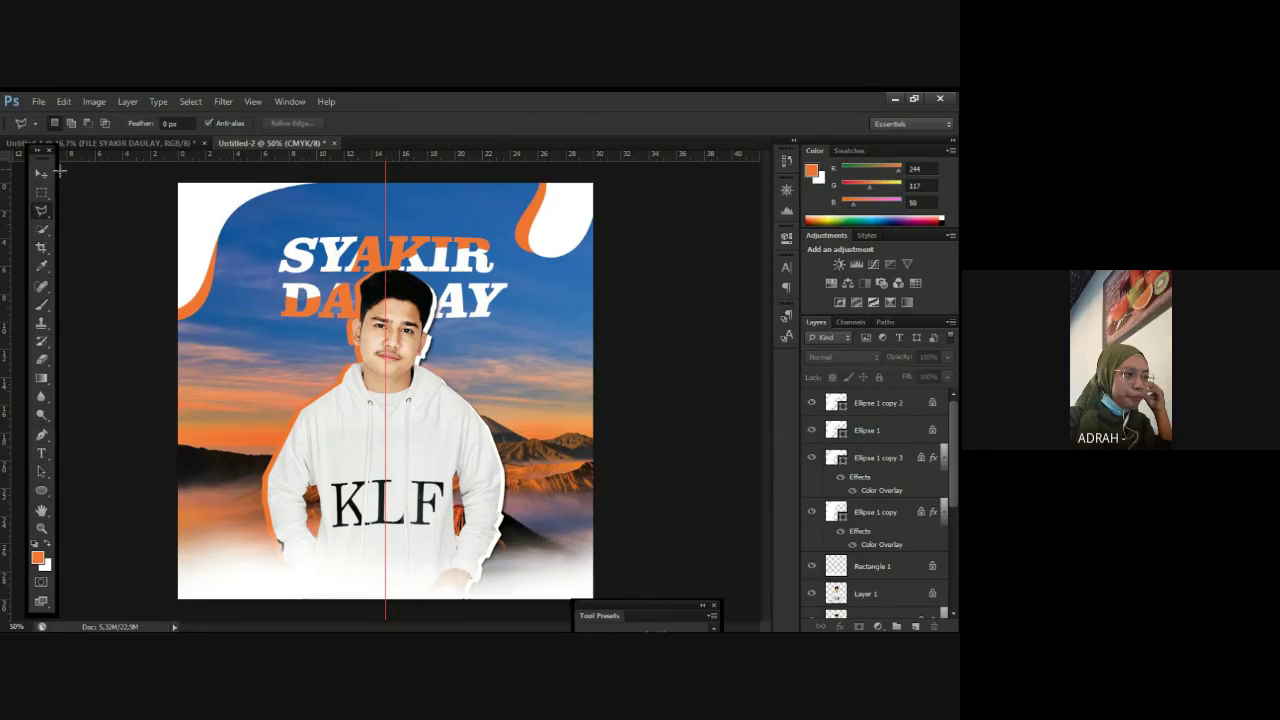
key(v)
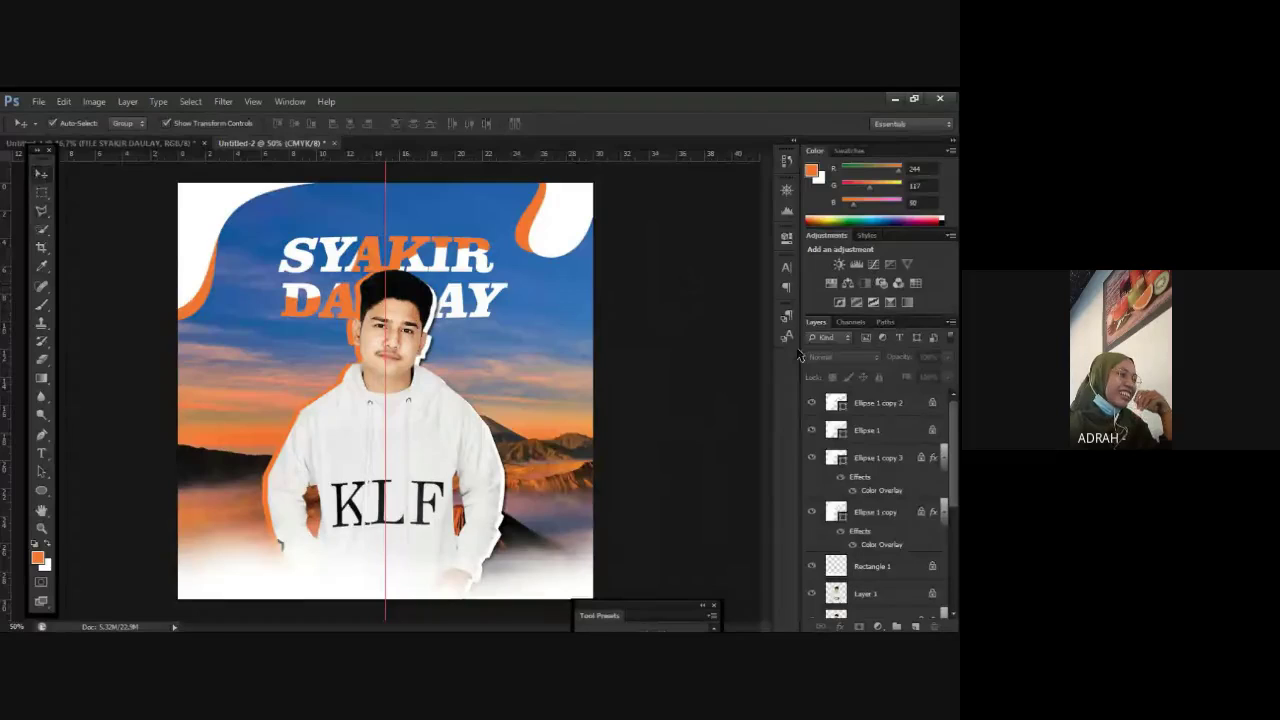
click(43, 211)
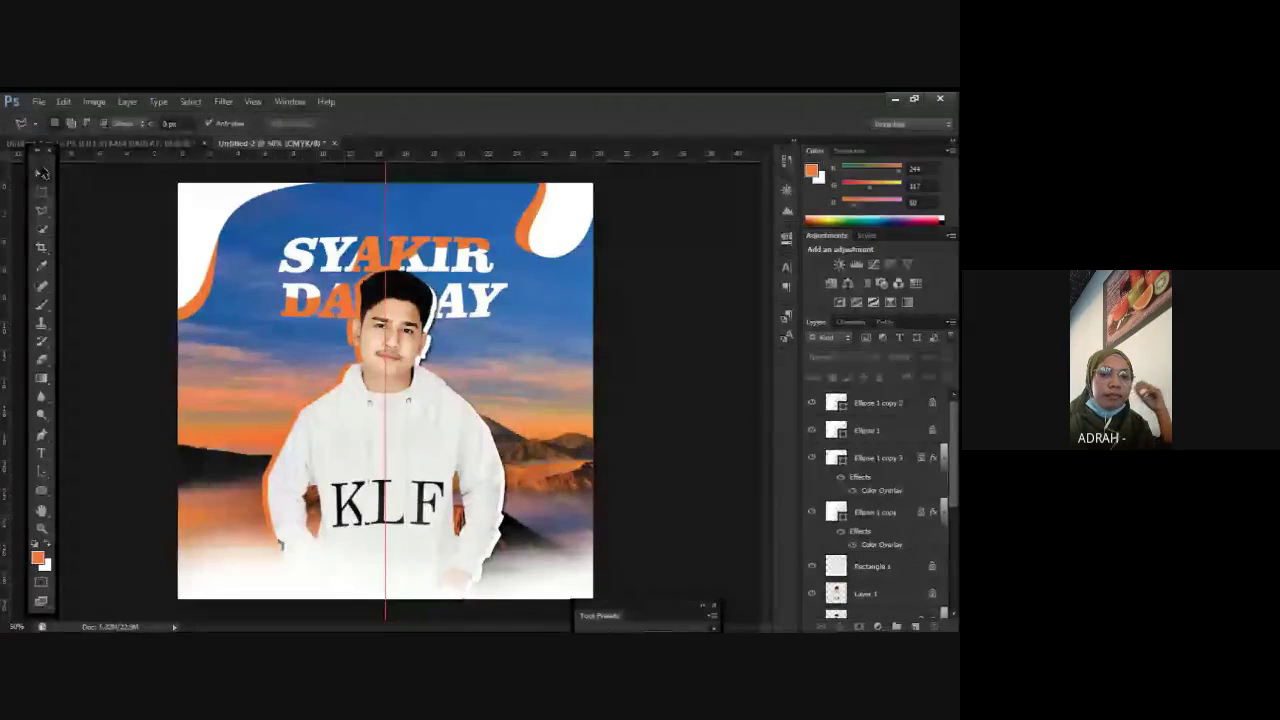
click(41, 174)
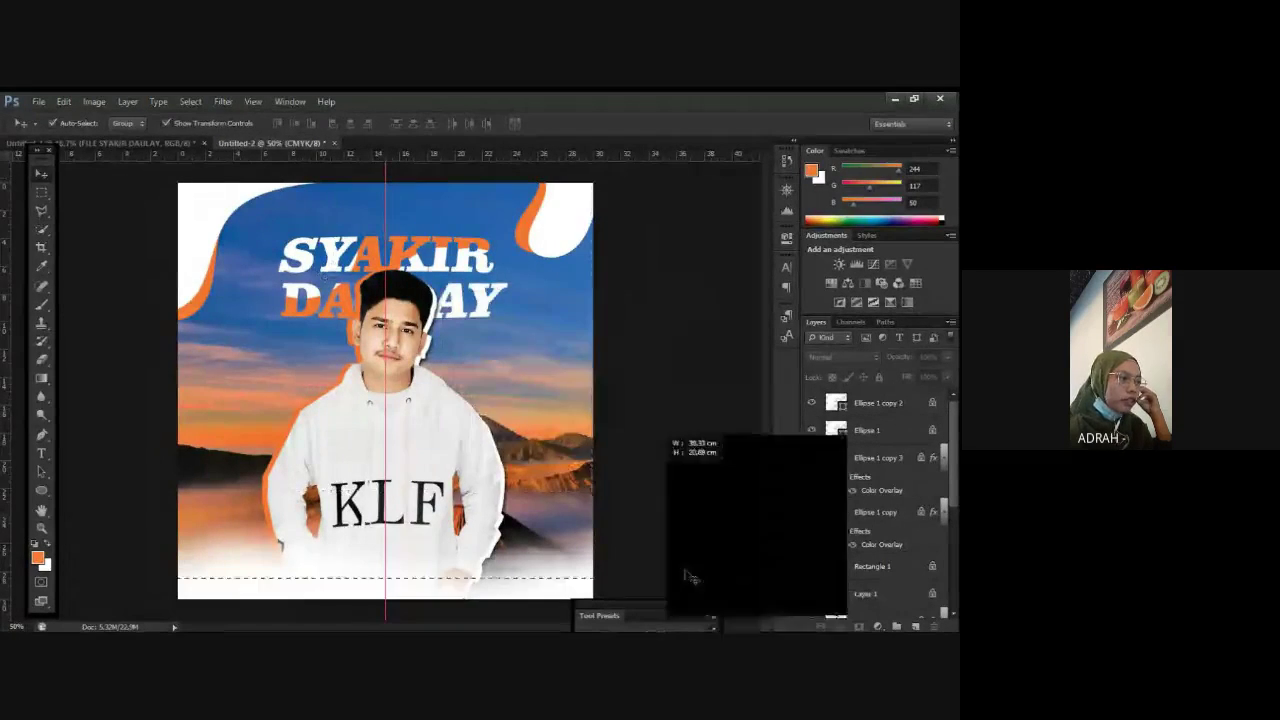
click(41, 212)
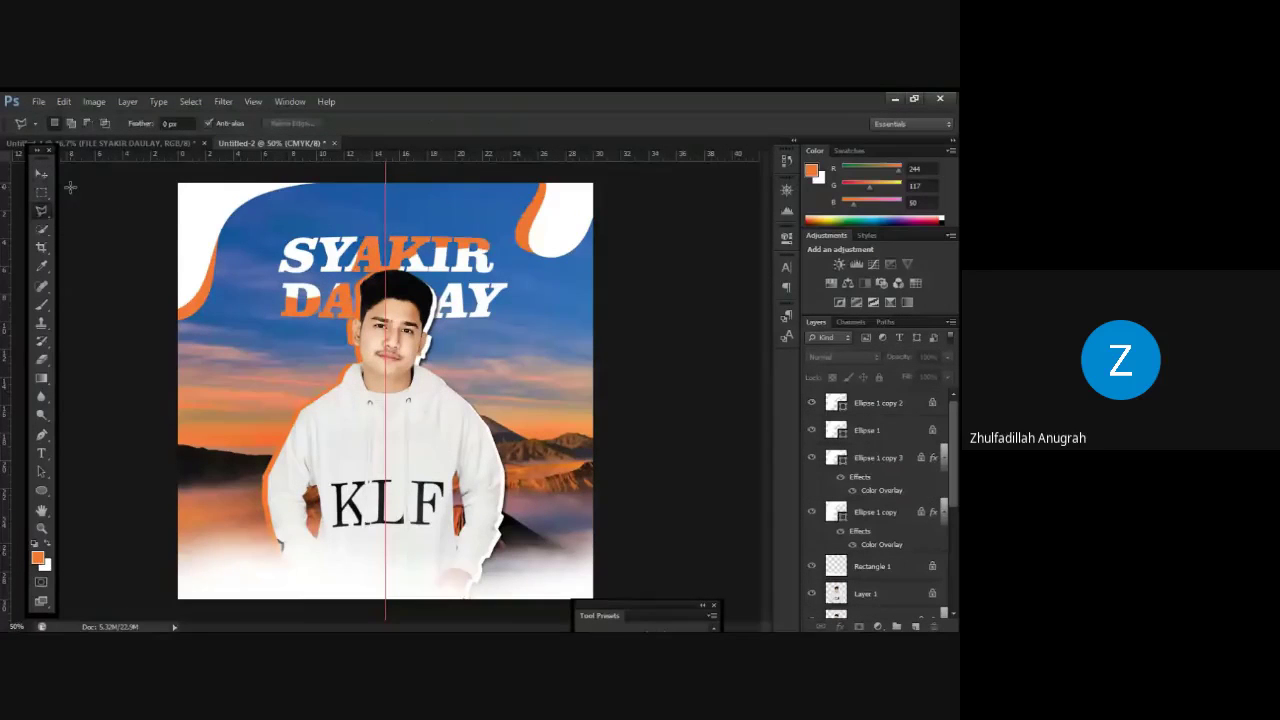
key(v)
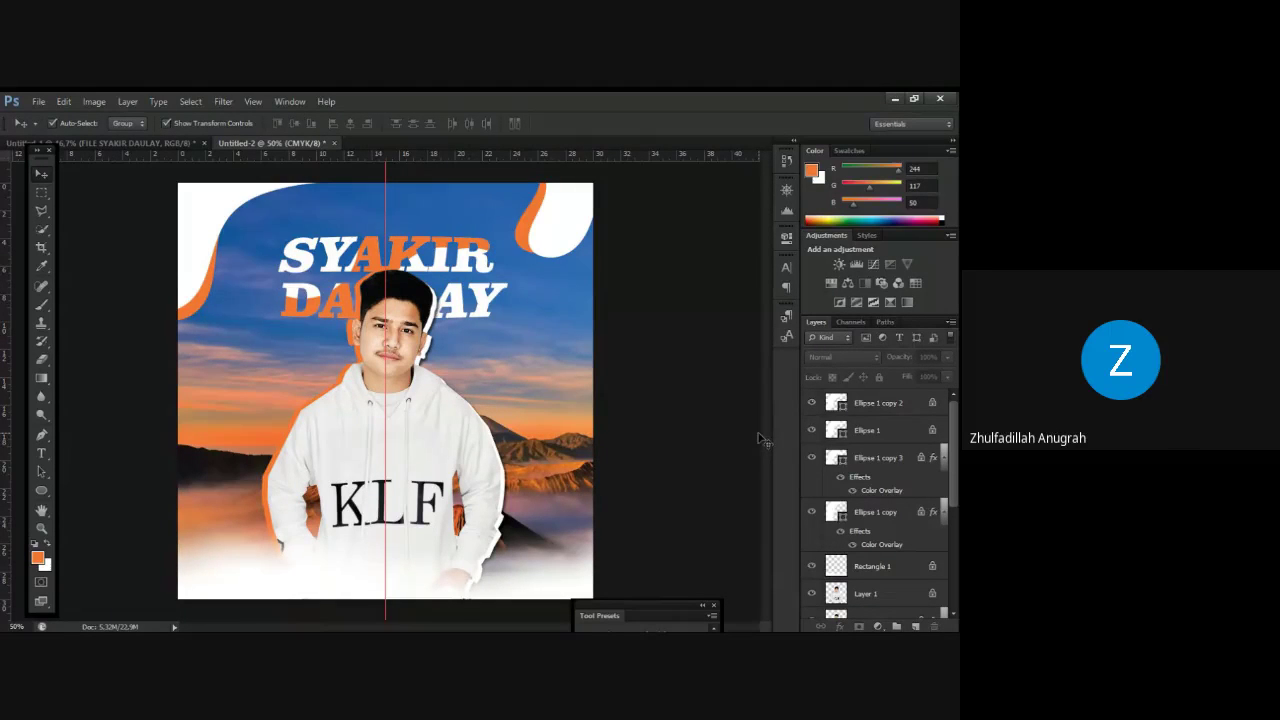
click(40, 208)
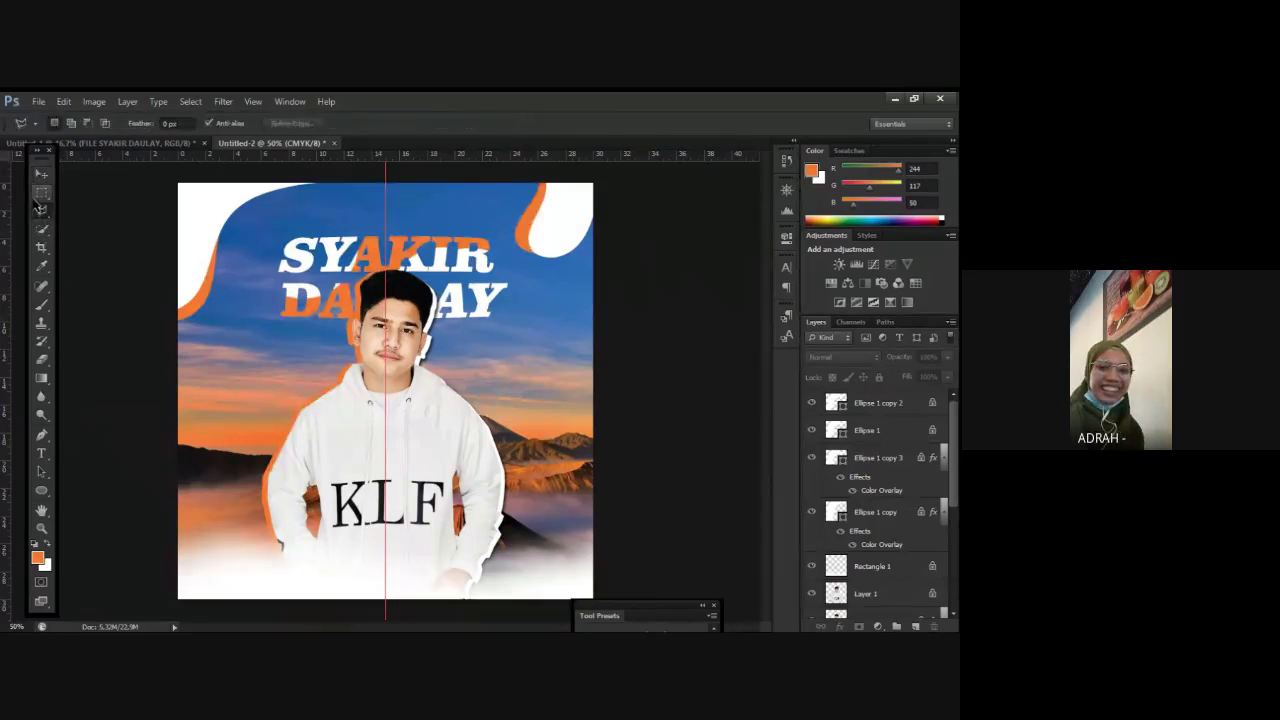
click(41, 173)
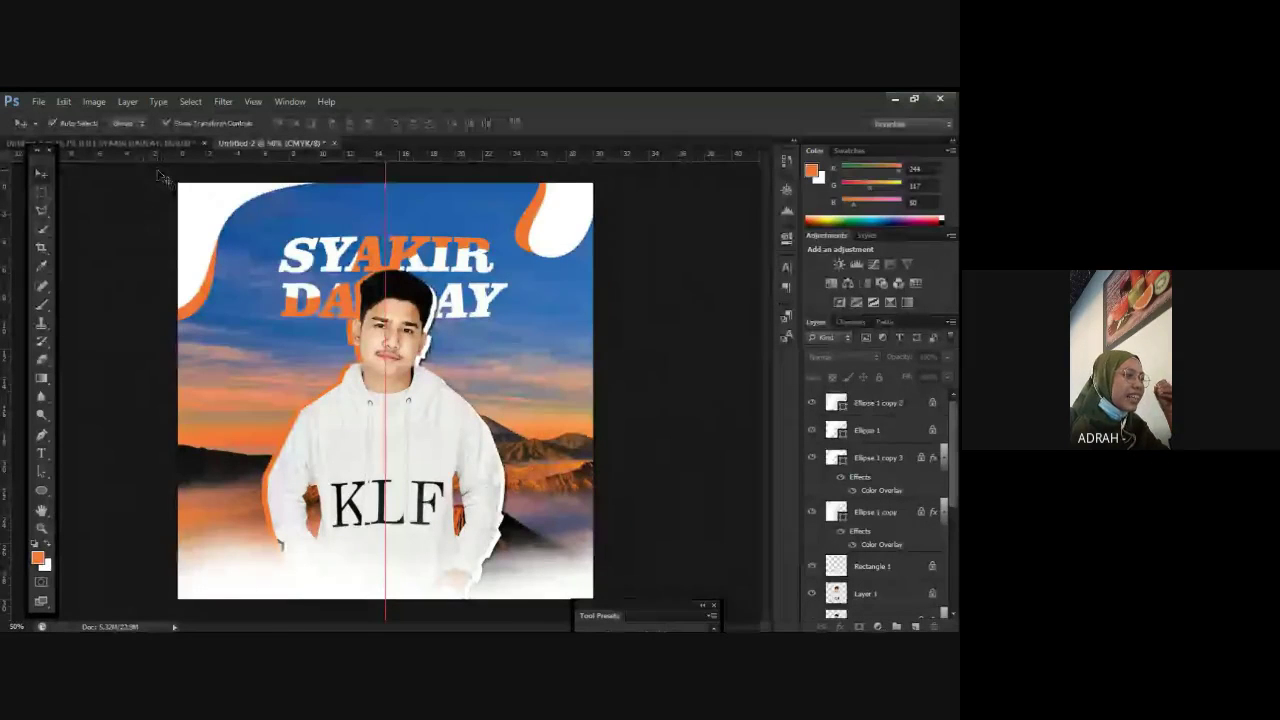
click(41, 210)
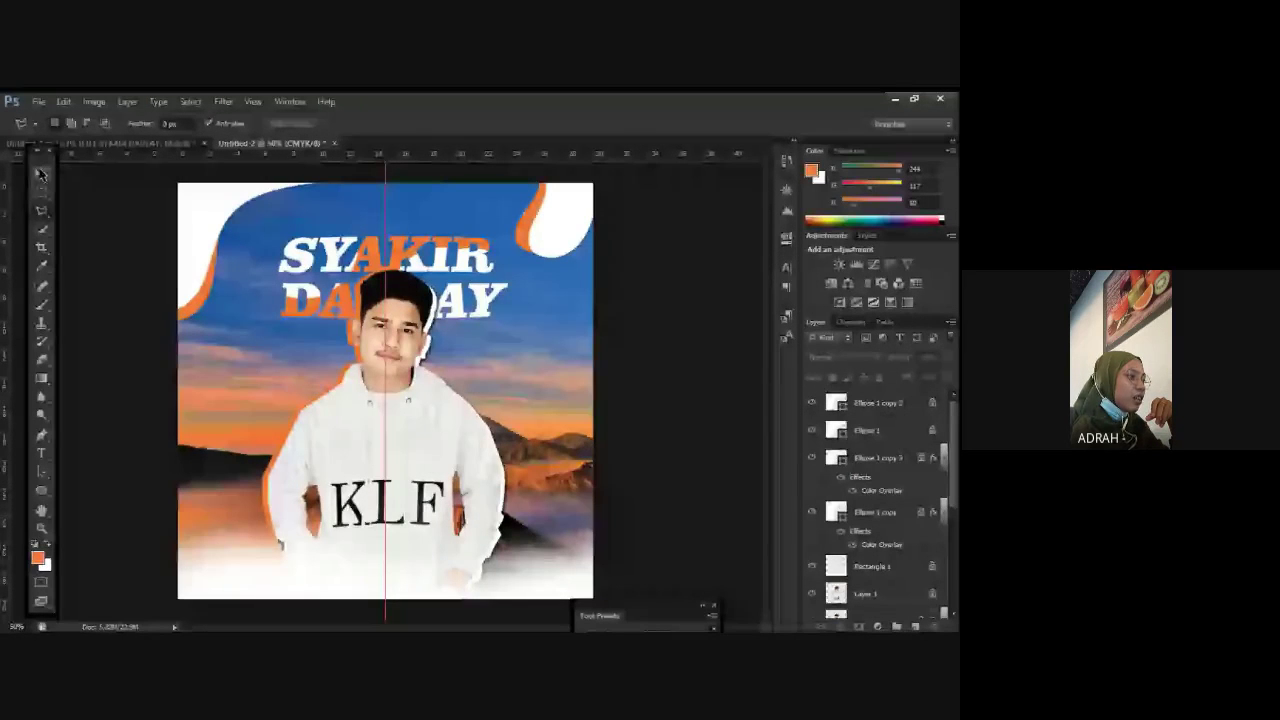
click(41, 174)
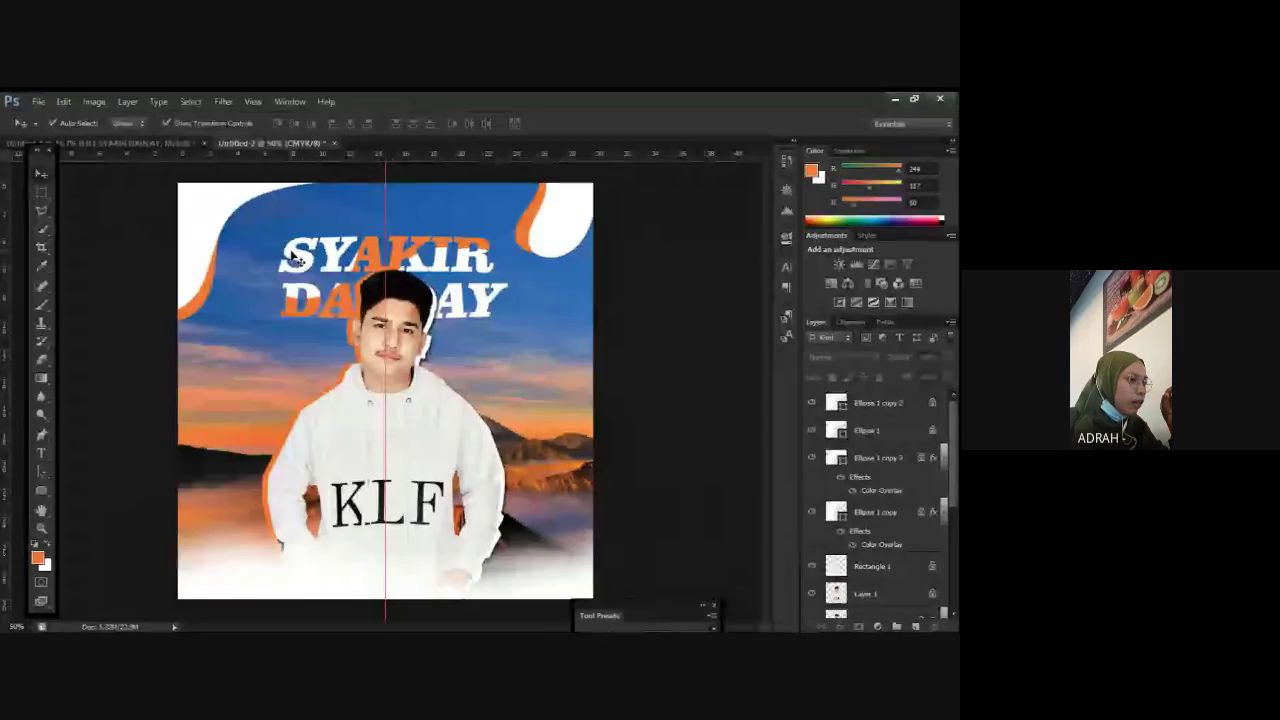
click(41, 211)
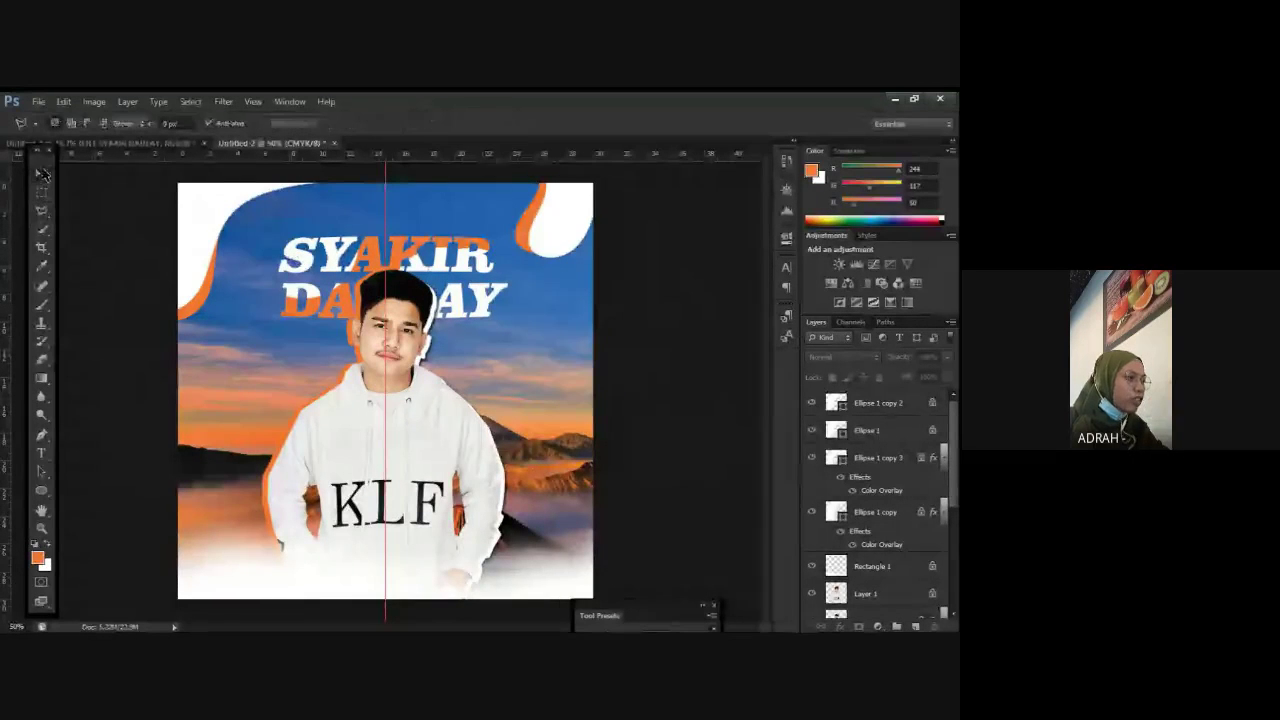
click(42, 173)
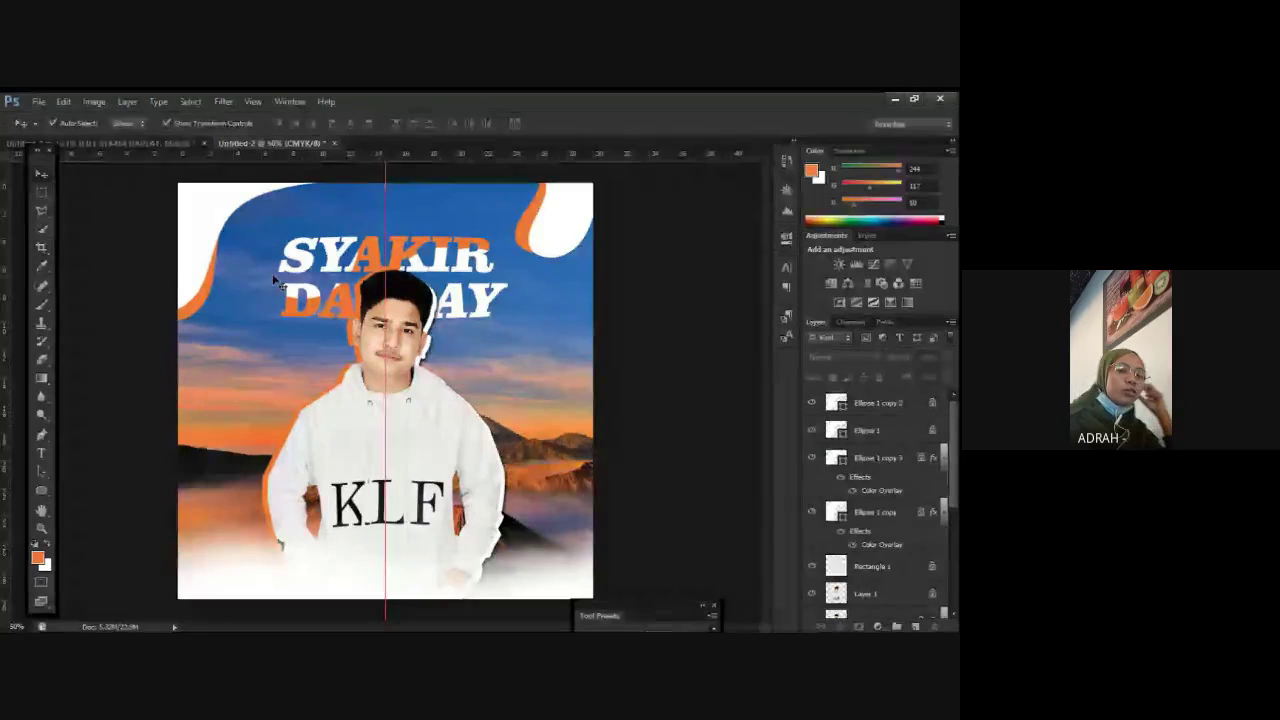
click(41, 210)
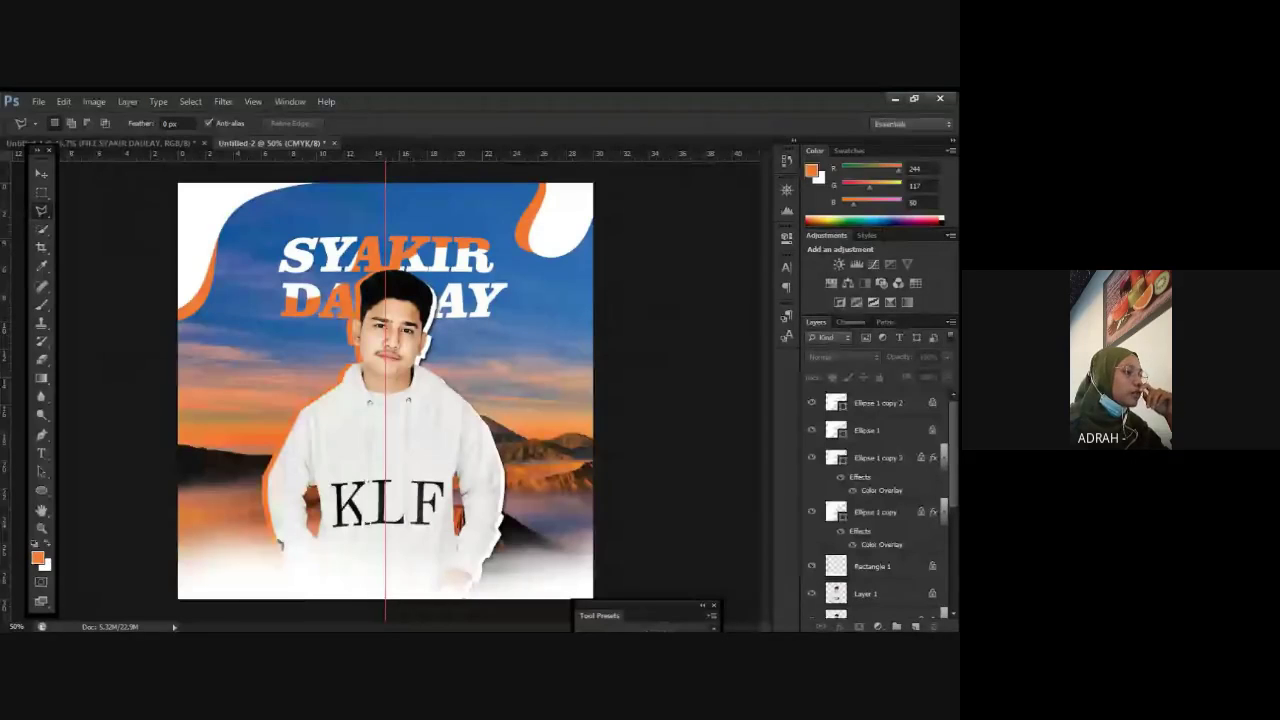
click(41, 174)
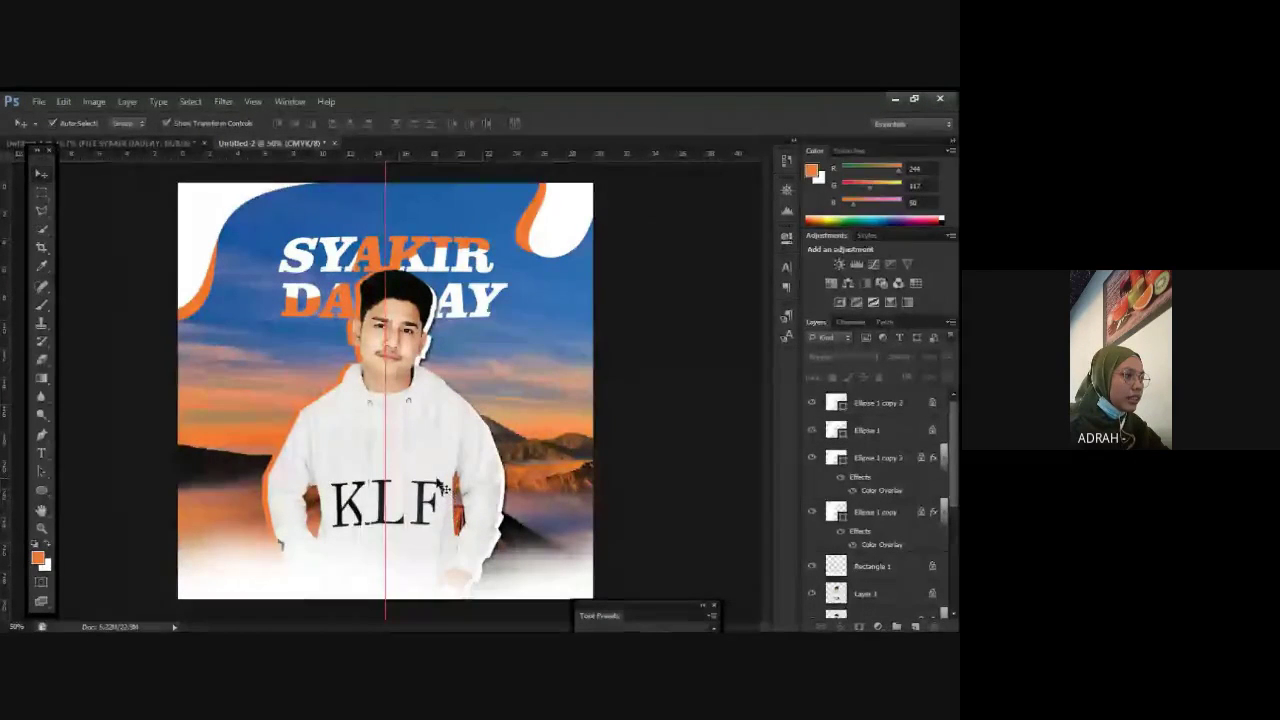
Step: Place the SYAKIR 1 photo into the poster and move it over the poster's left half
click(38, 101)
key(Escape)
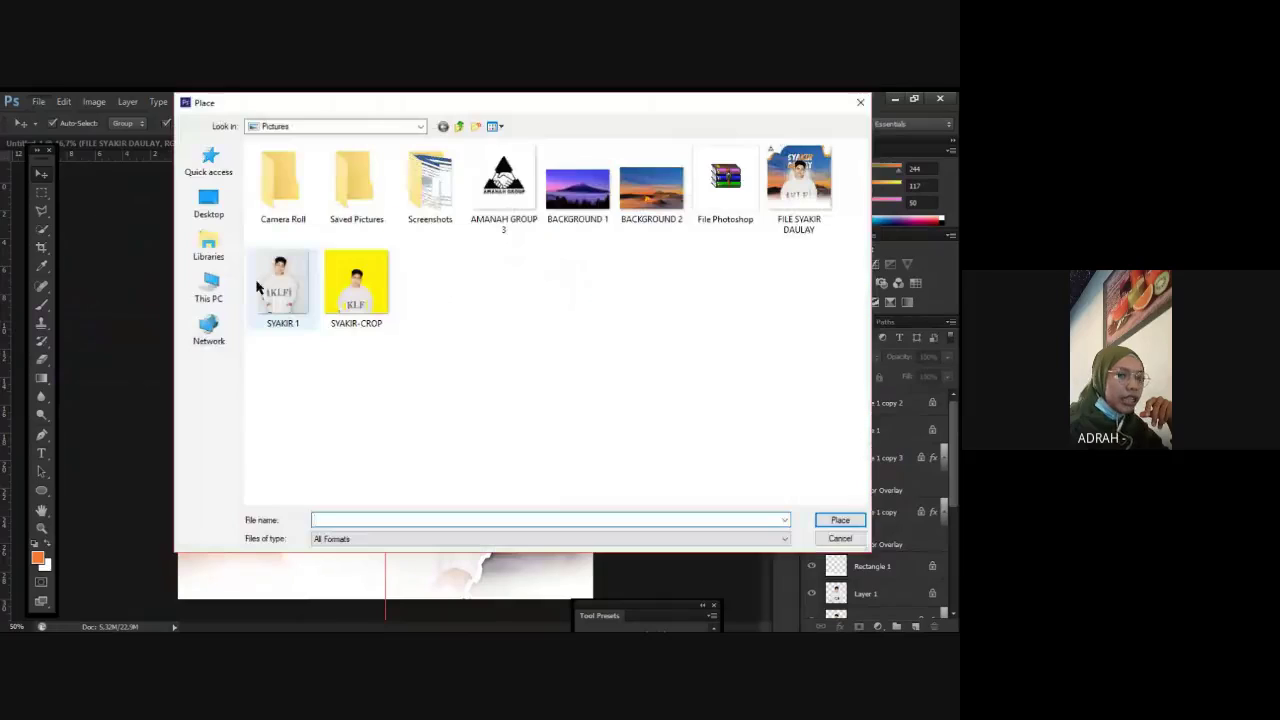
click(281, 285)
click(837, 520)
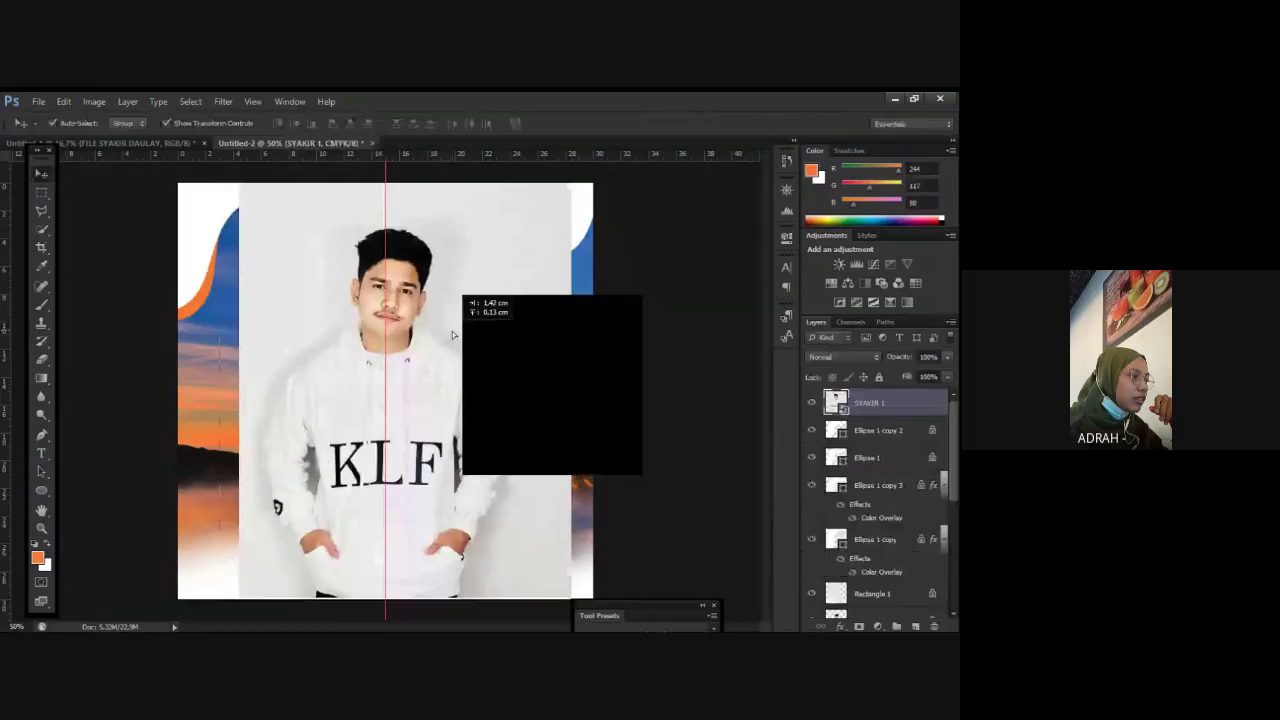
drag(453, 335, 458, 335)
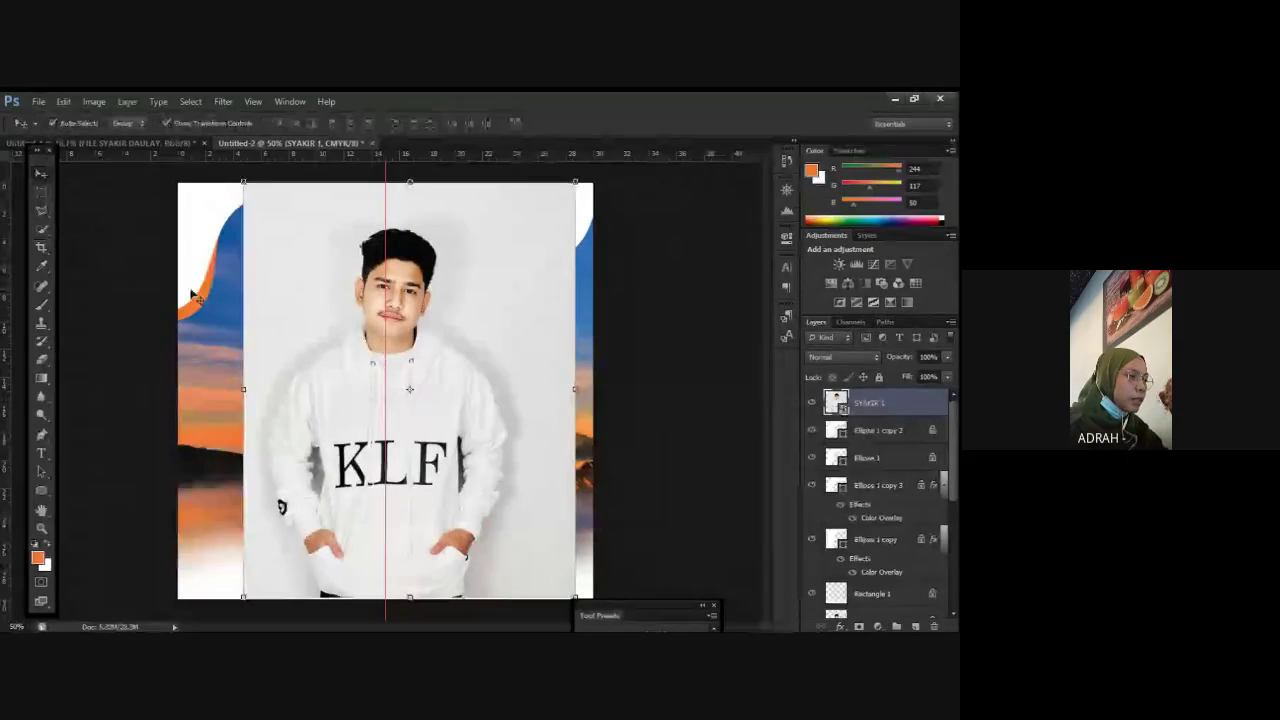
drag(288, 337, 263, 343)
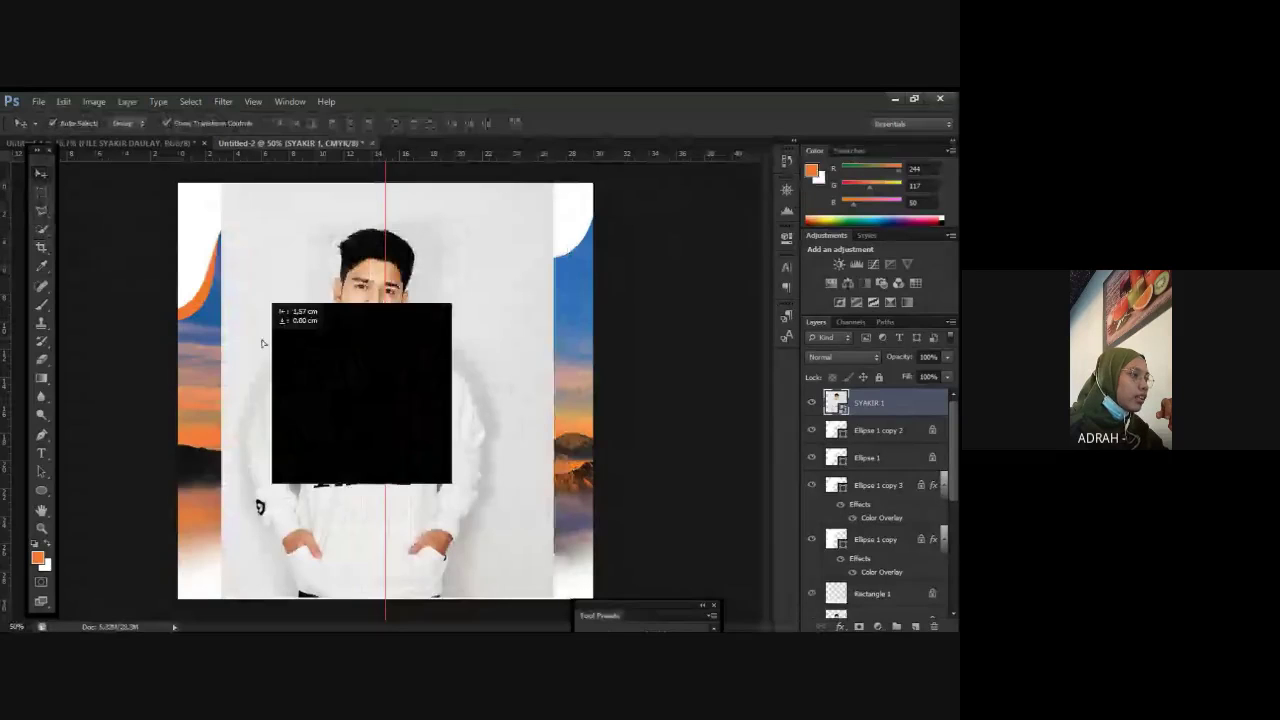
drag(263, 343, 175, 342)
Step: Place the SYAKIR-CROP image into the poster and move it right so its left edge meets the vertical centre guide
click(38, 101)
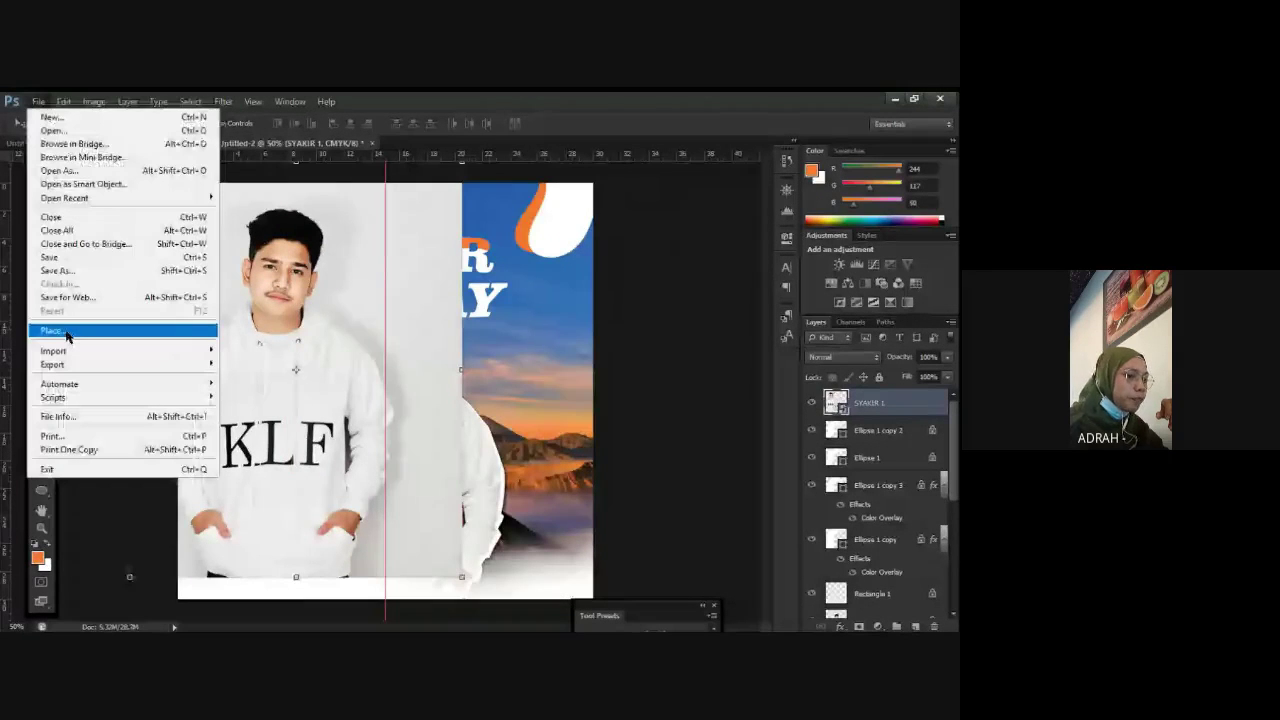
click(66, 331)
click(357, 286)
key(Return)
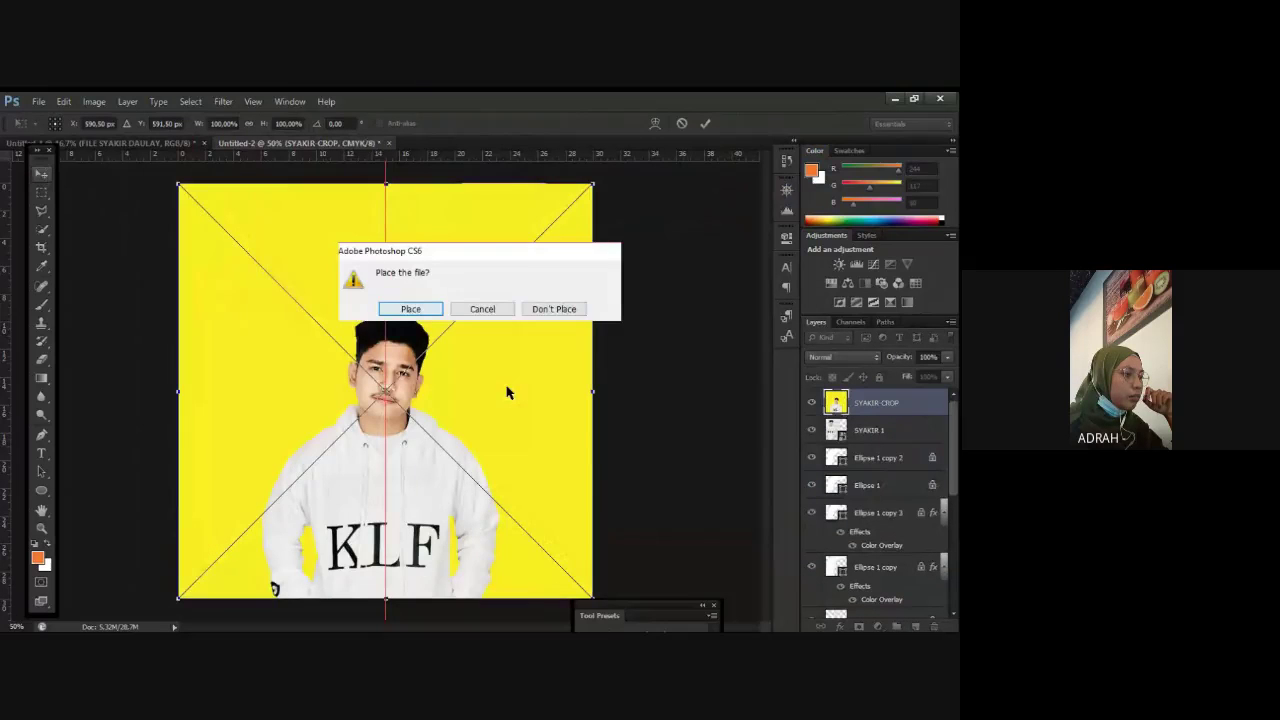
click(410, 306)
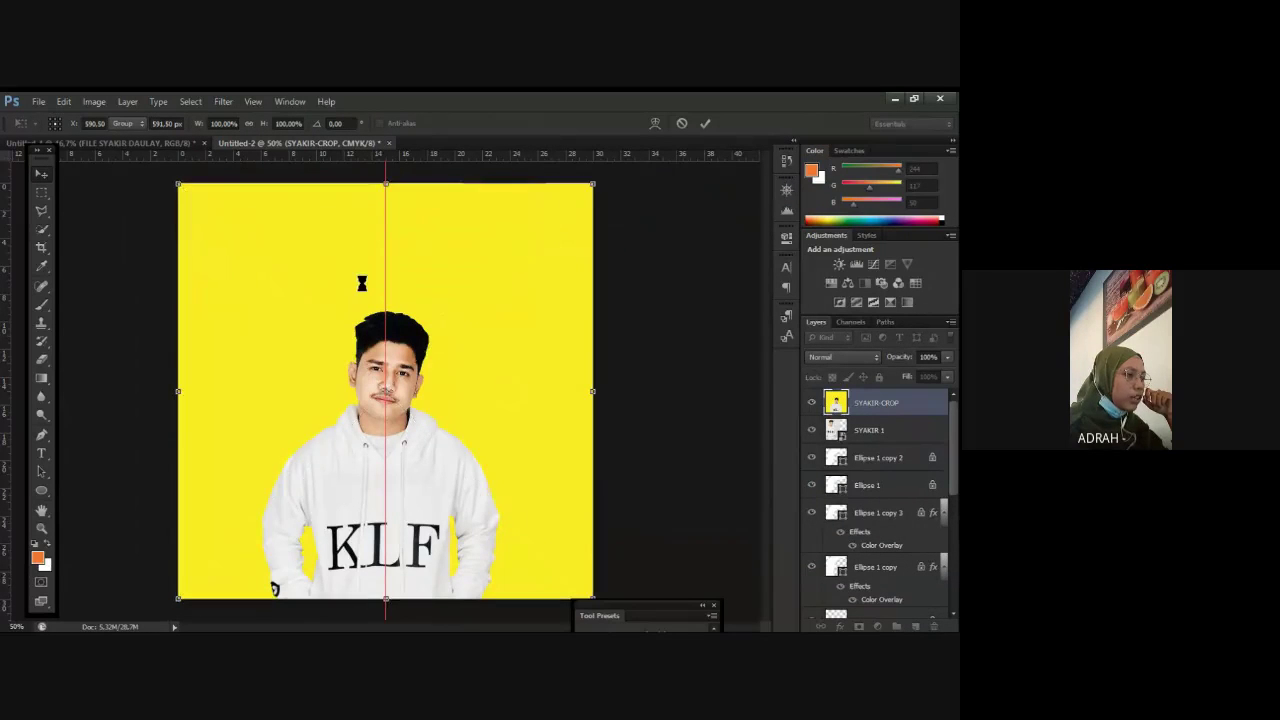
drag(323, 310, 339, 333)
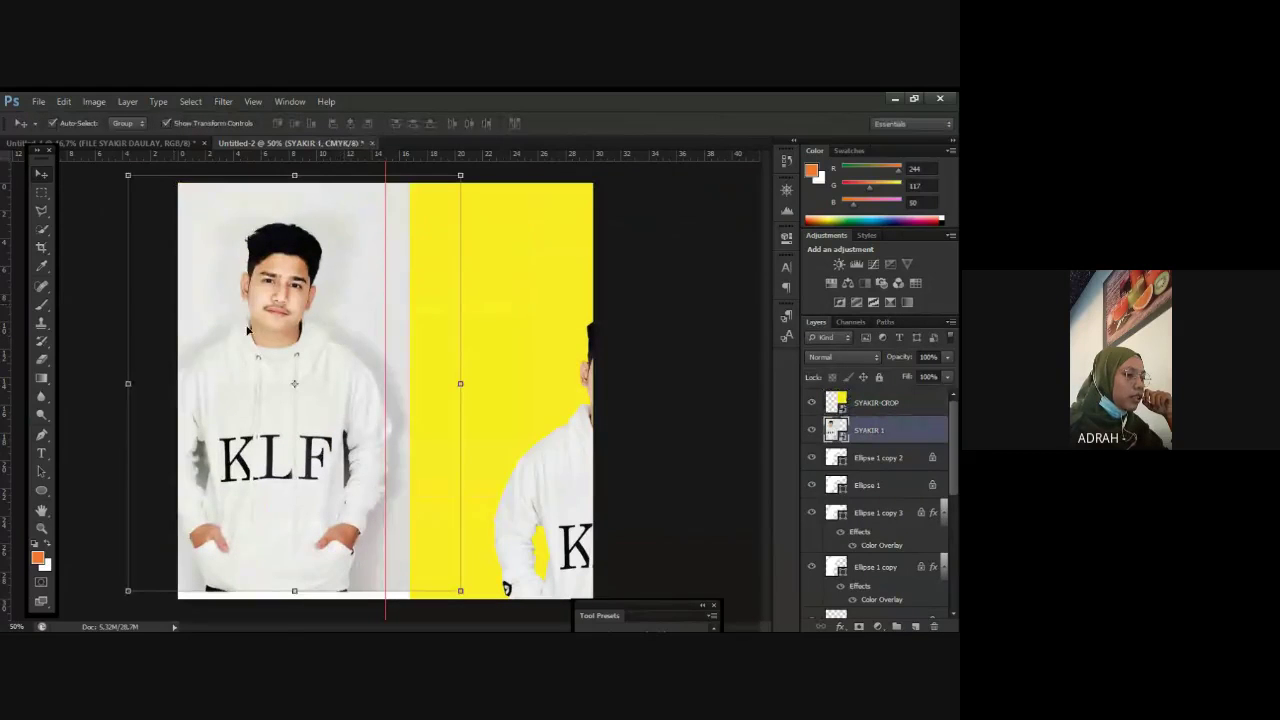
click(86, 414)
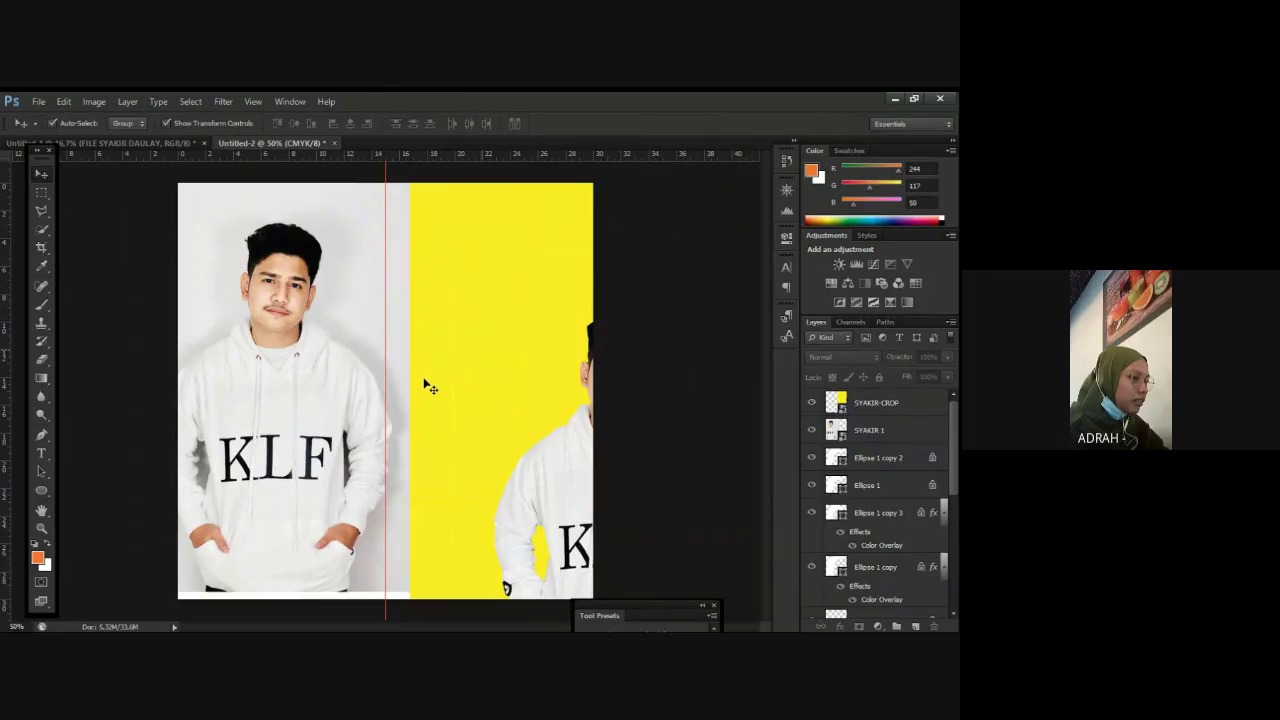
mouse_move(425, 385)
mouse_down()
mouse_move(444, 349)
mouse_move(473, 388)
mouse_move(422, 390)
mouse_move(463, 383)
mouse_up()
Step: Rasterize the SYAKIR-CROP layer and erase the yellow background around the man with the Magic Eraser at tolerance 100
click(41, 378)
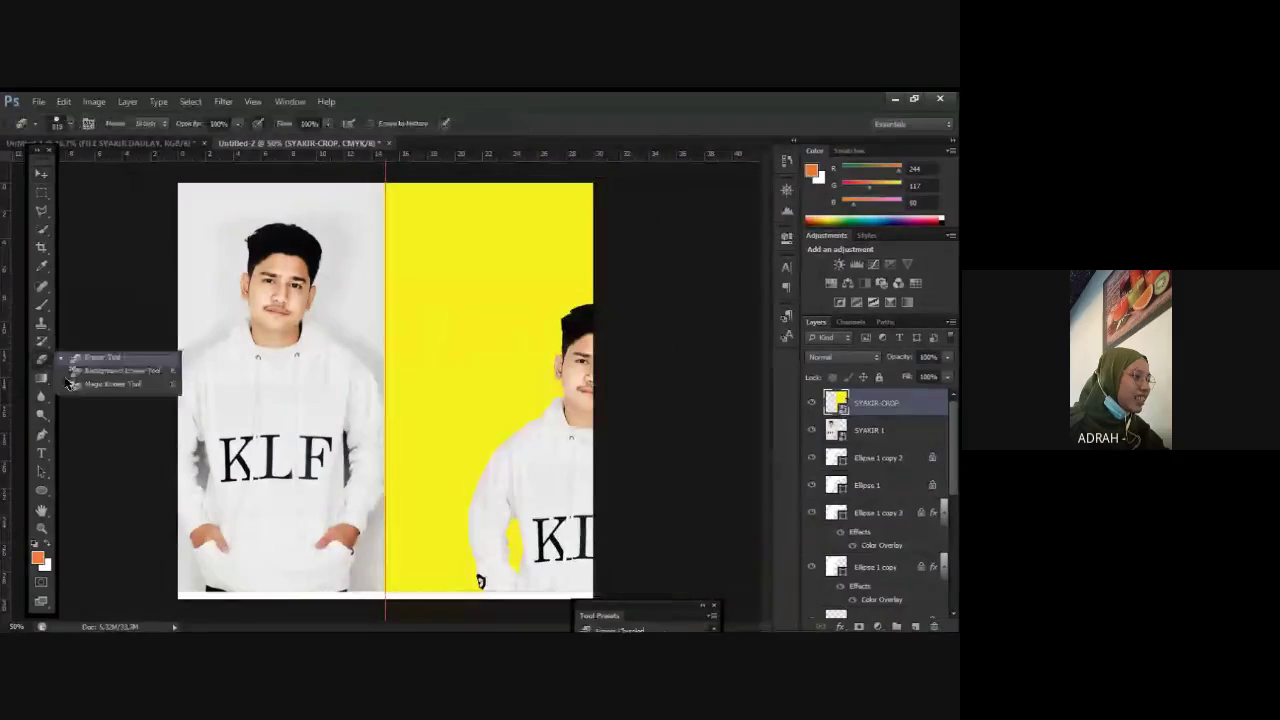
click(40, 172)
click(40, 366)
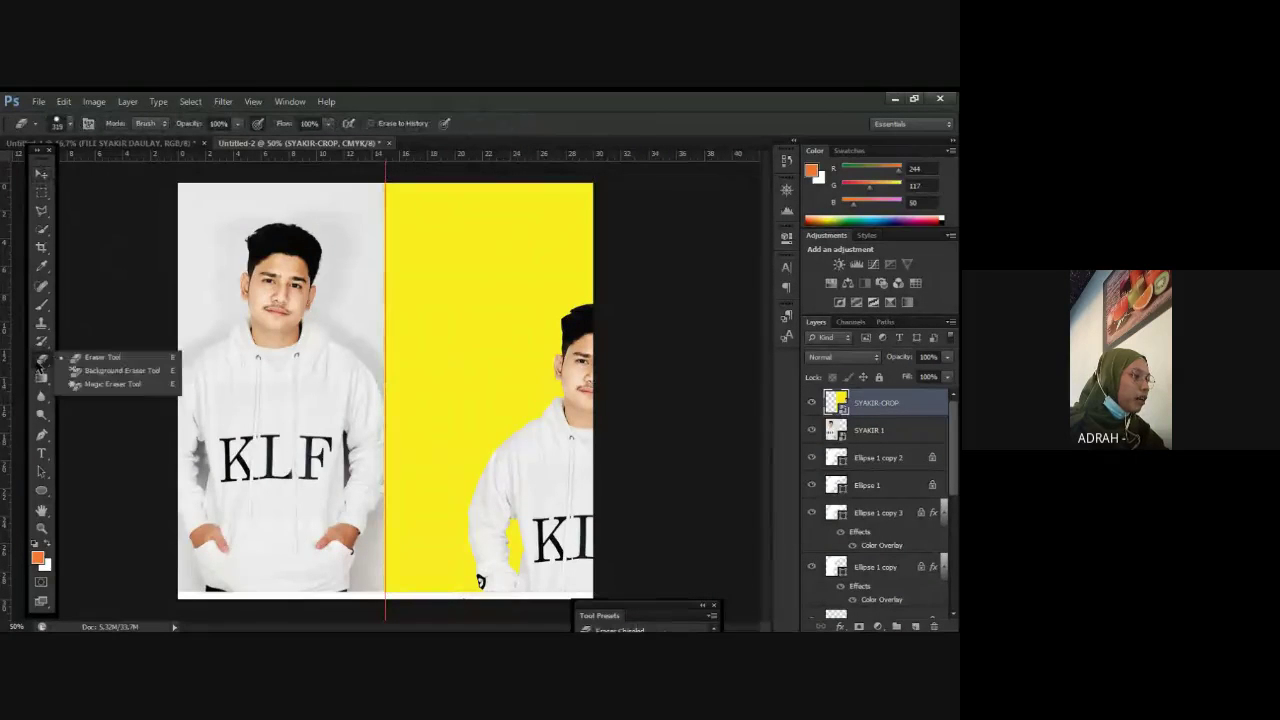
click(41, 173)
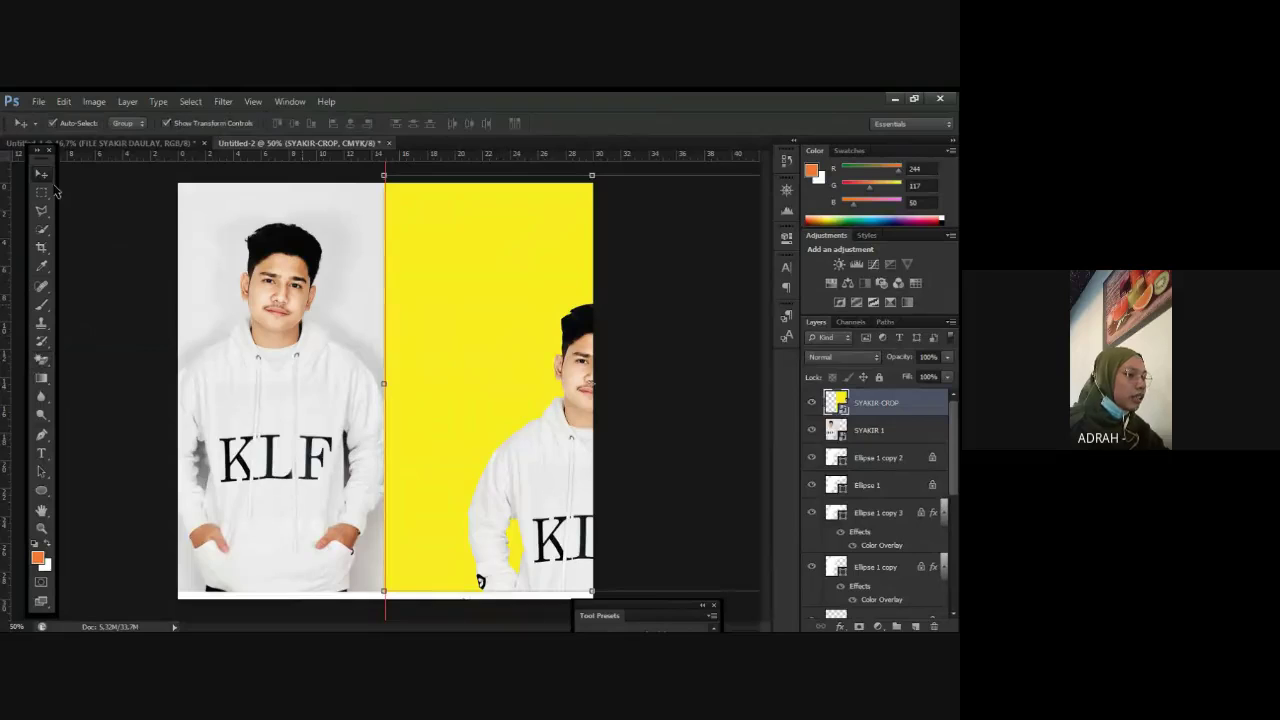
click(41, 378)
click(420, 317)
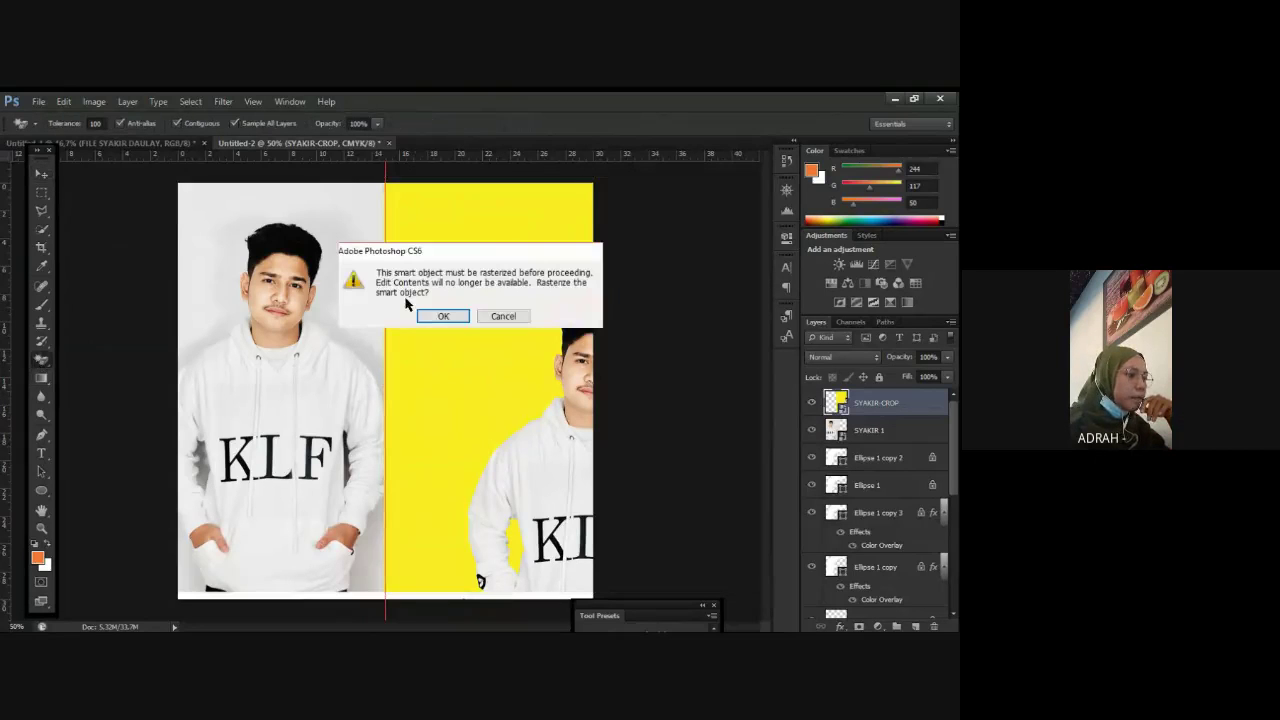
click(444, 316)
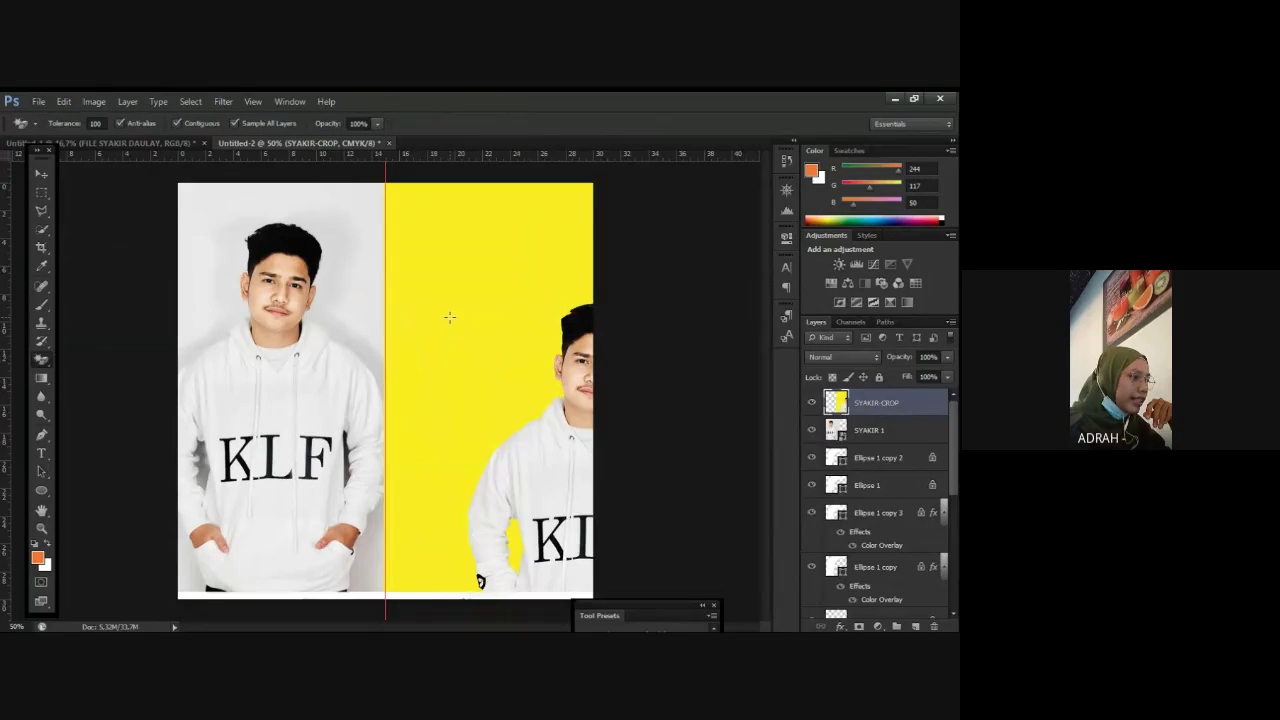
click(444, 348)
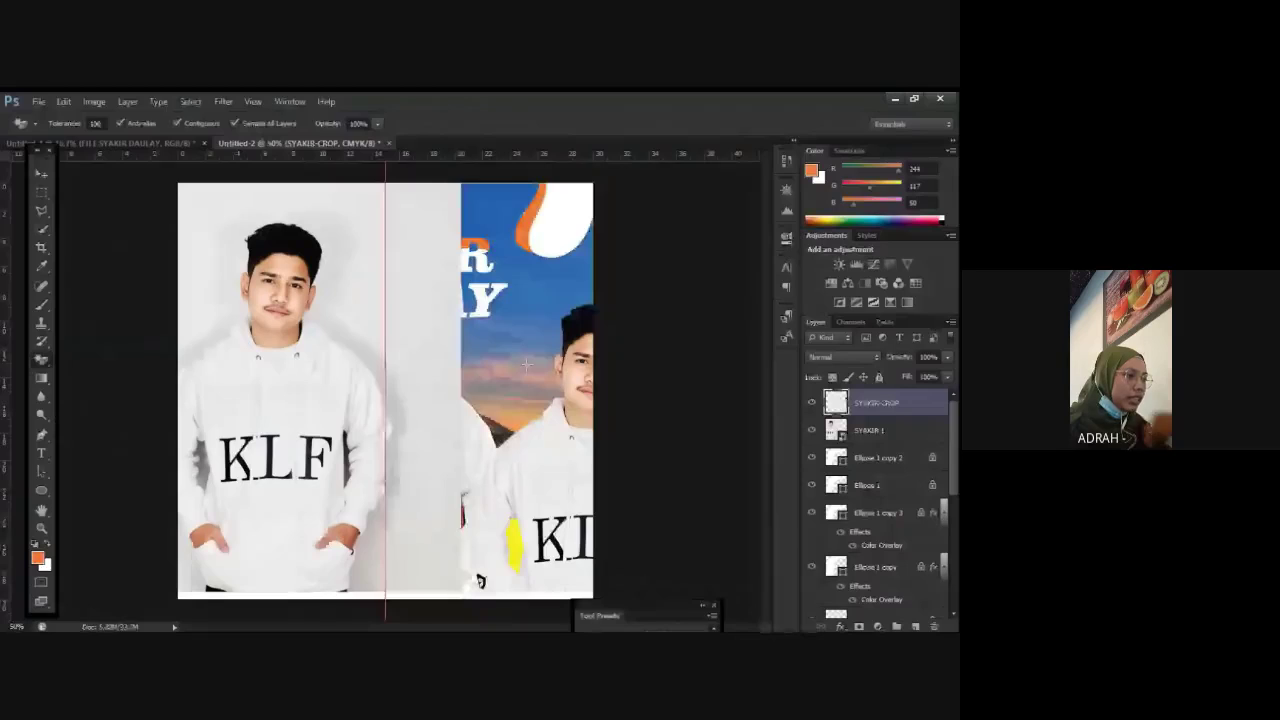
Step: Rasterize the SYAKIR 1 layer and erase its grey background with the Magic Eraser at tolerance 100
click(869, 430)
click(355, 253)
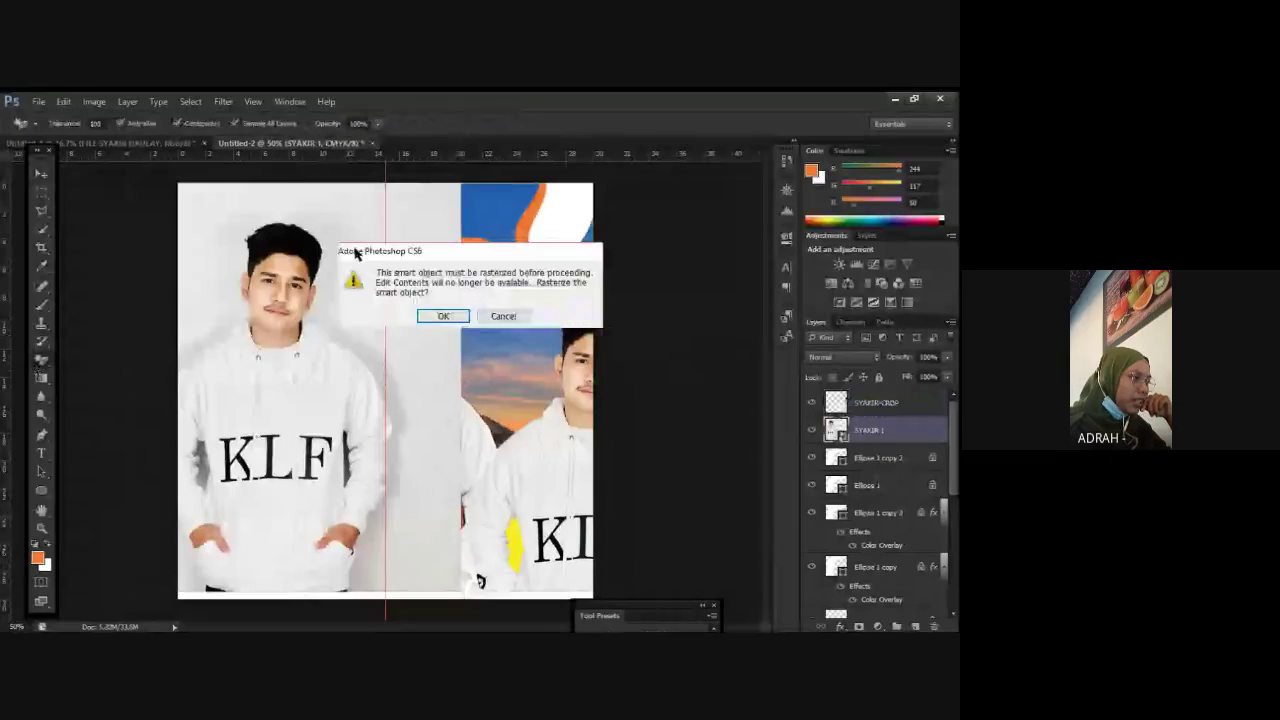
key(Return)
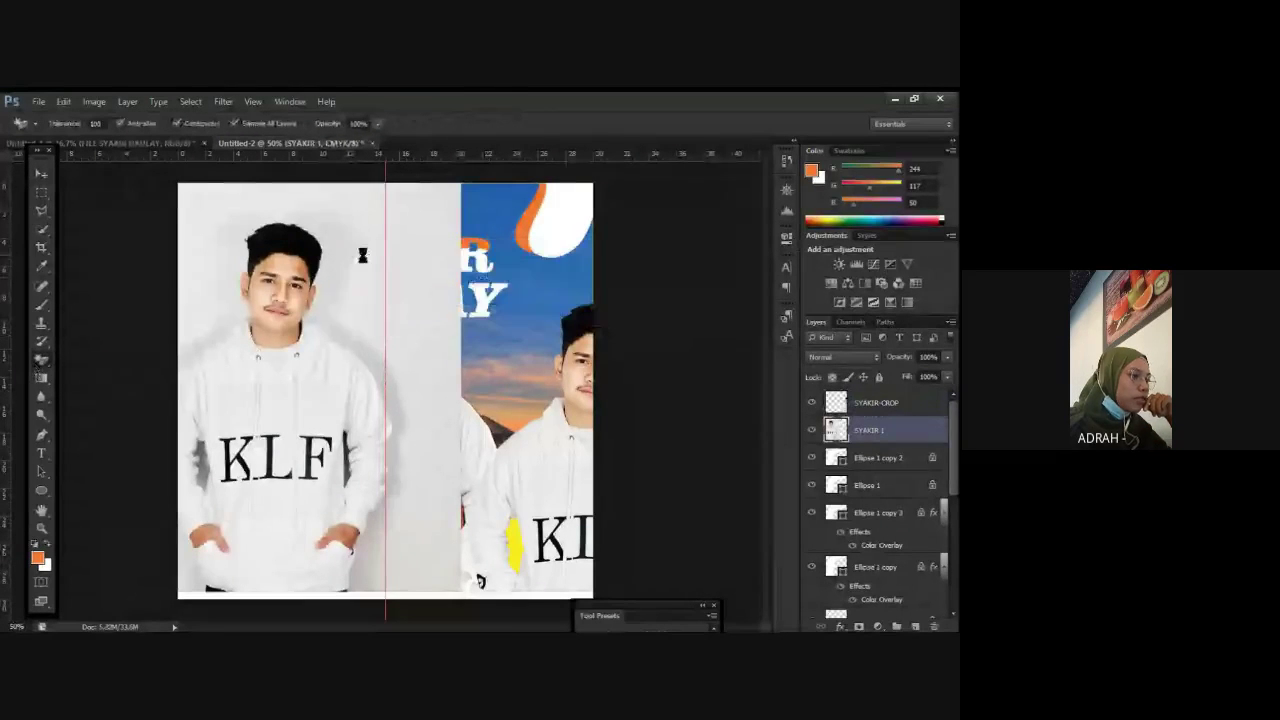
Step: Move the SYAKIR 1 cutout around over the poster to examine its erased areas against the background
click(42, 172)
drag(350, 310, 378, 325)
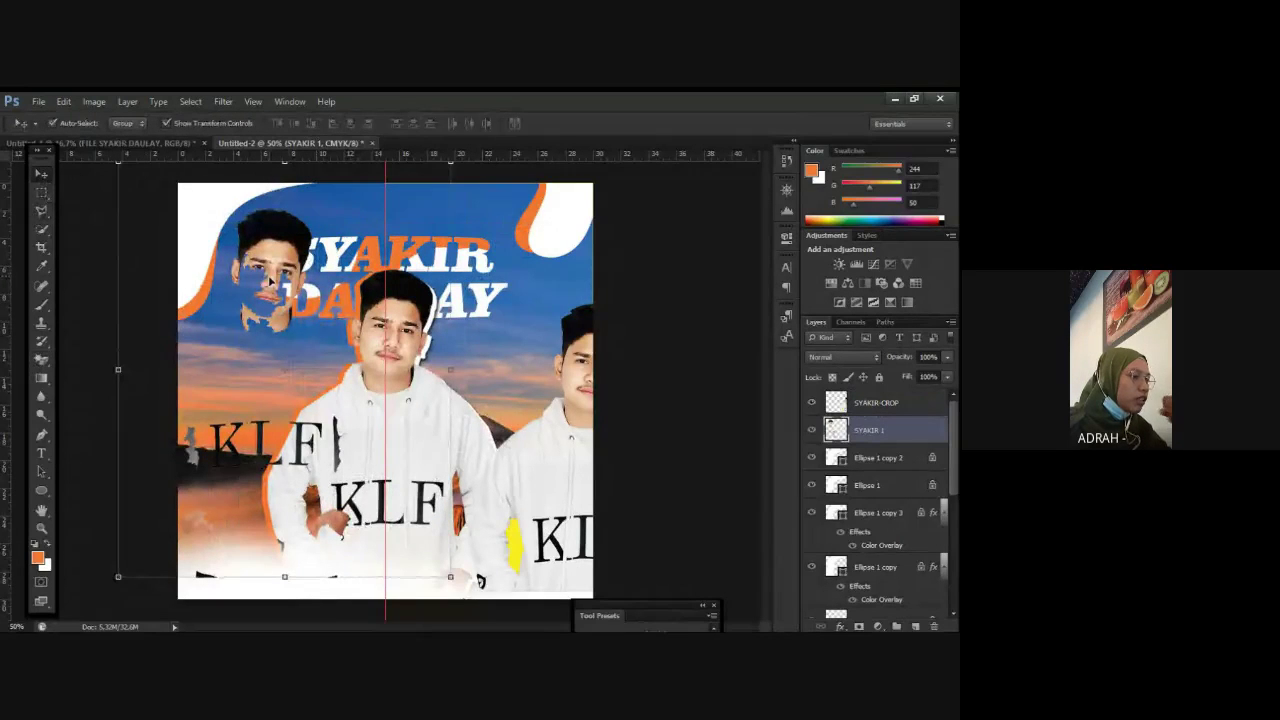
drag(270, 283, 300, 305)
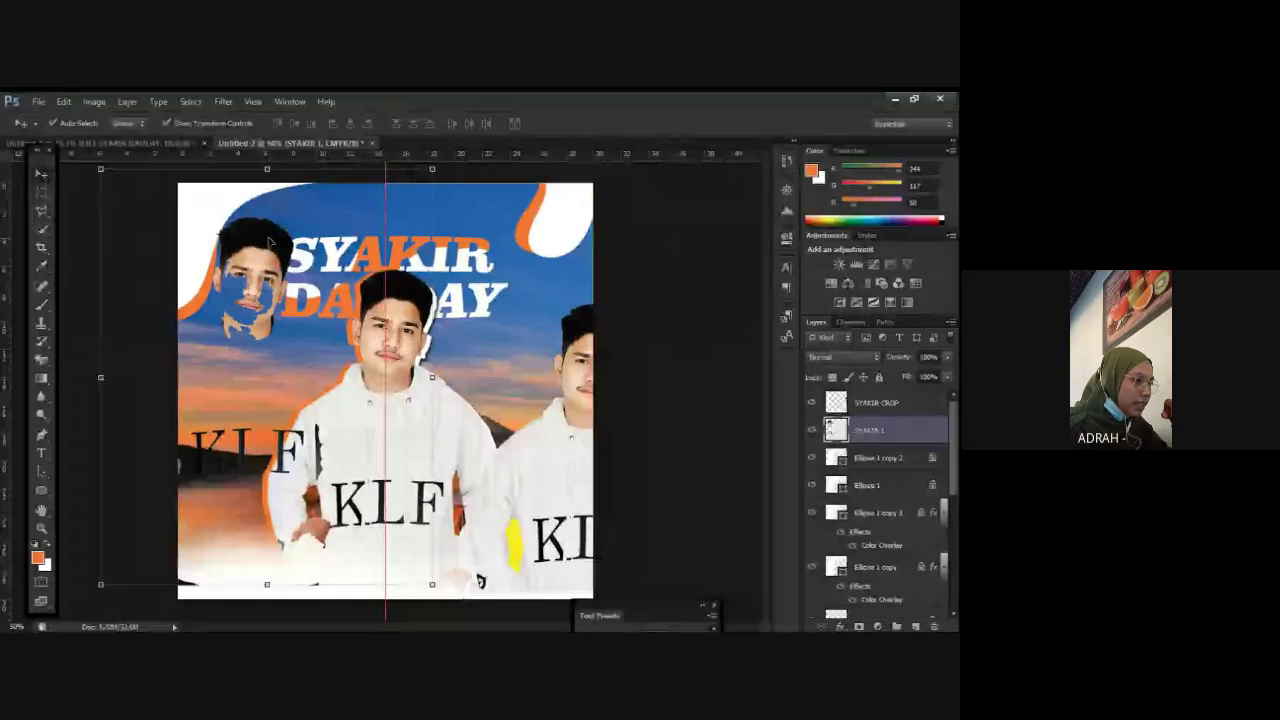
drag(269, 241, 381, 325)
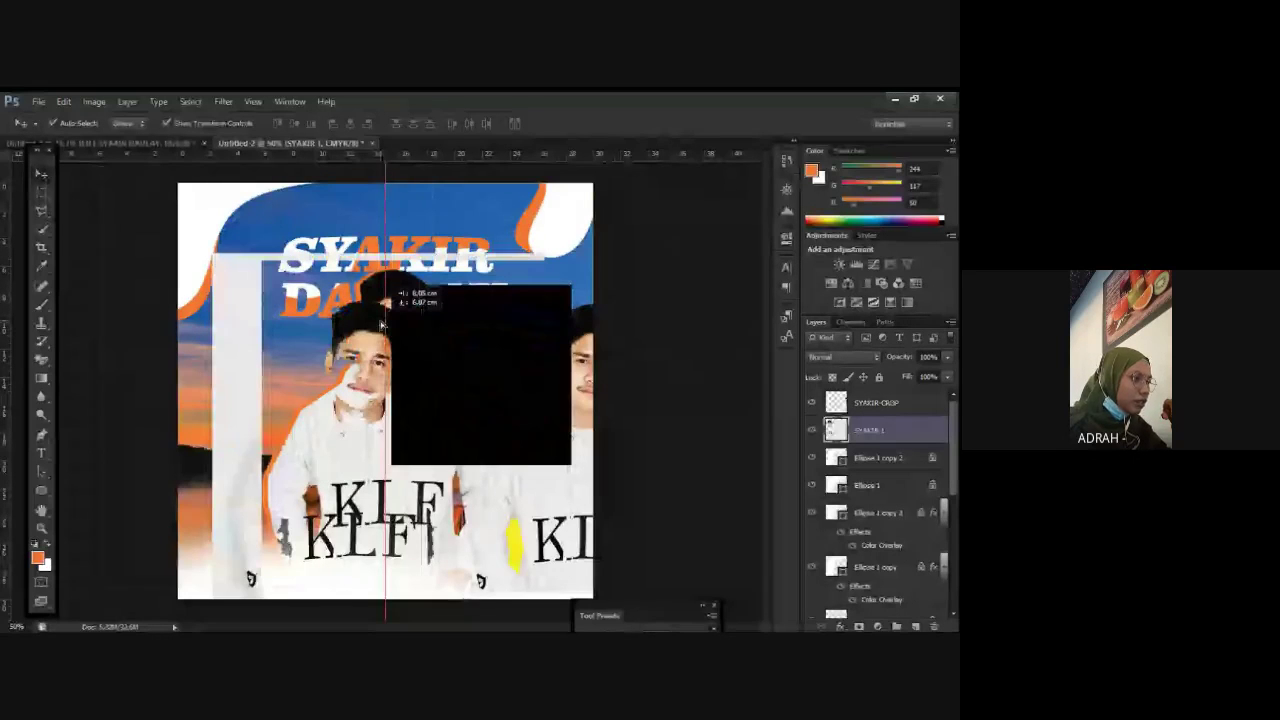
drag(381, 325, 293, 327)
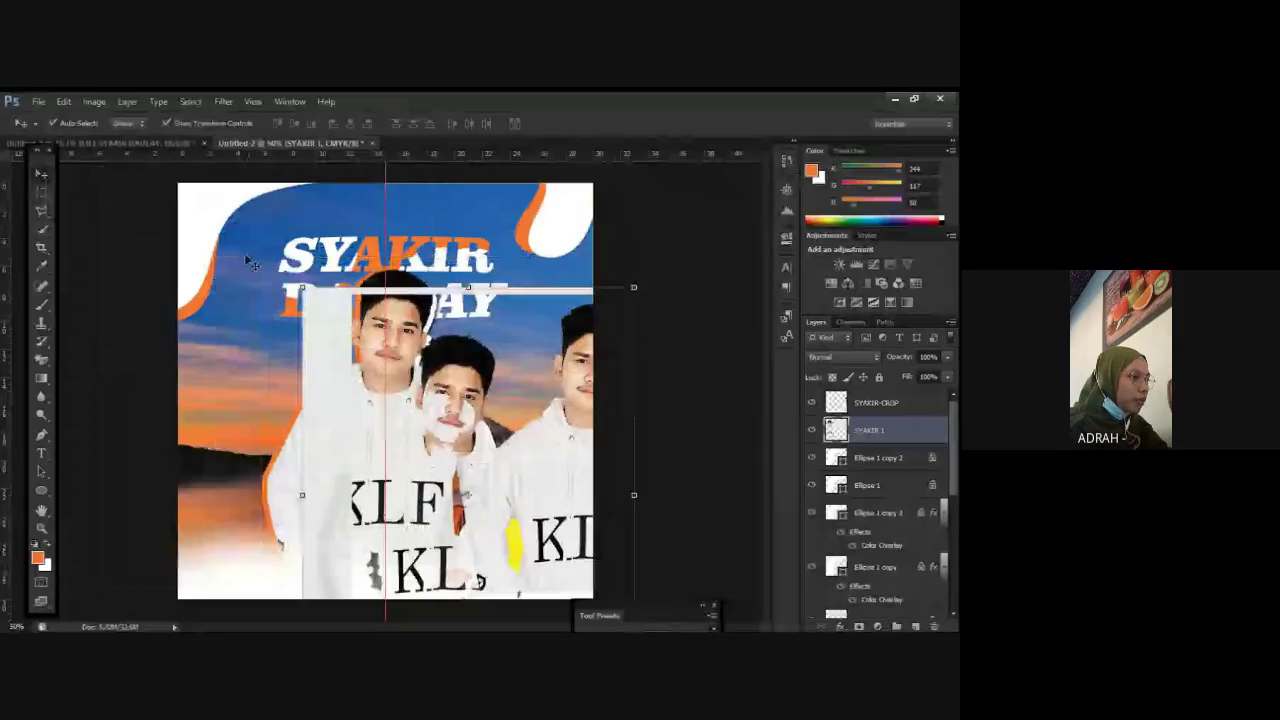
drag(250, 263, 282, 241)
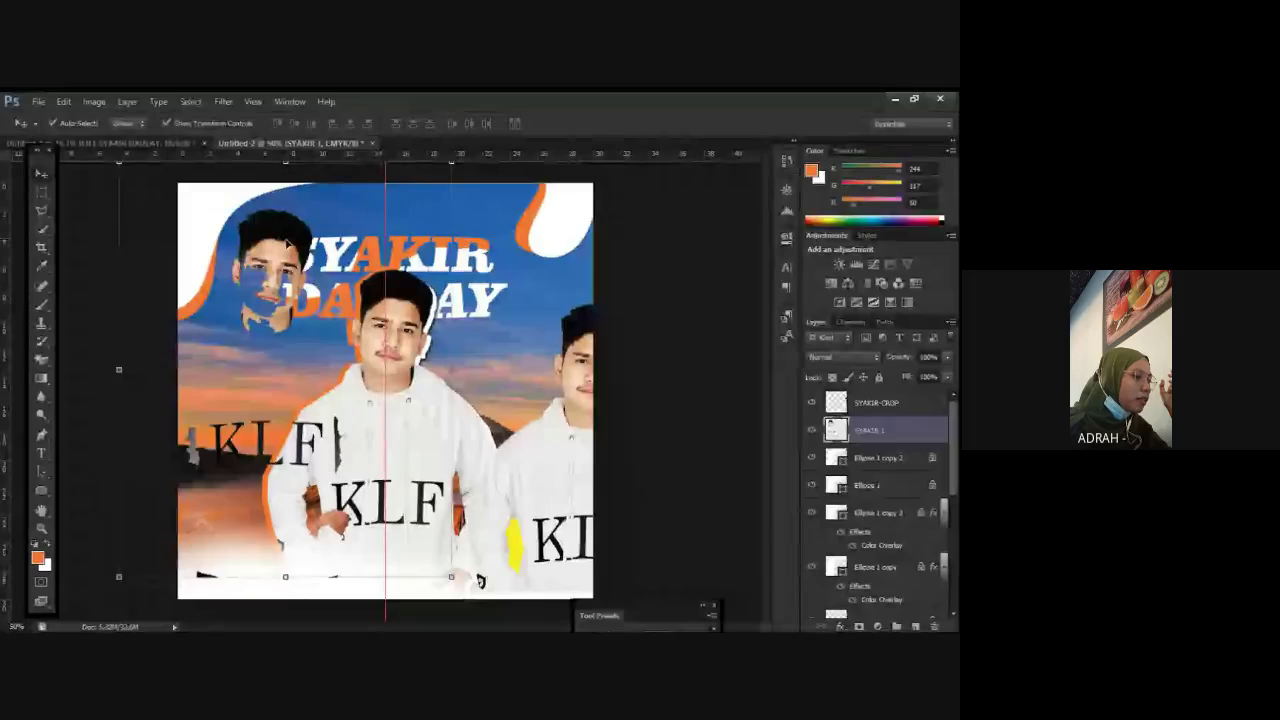
mouse_move(287, 243)
mouse_down()
mouse_move(283, 273)
mouse_move(284, 246)
mouse_up()
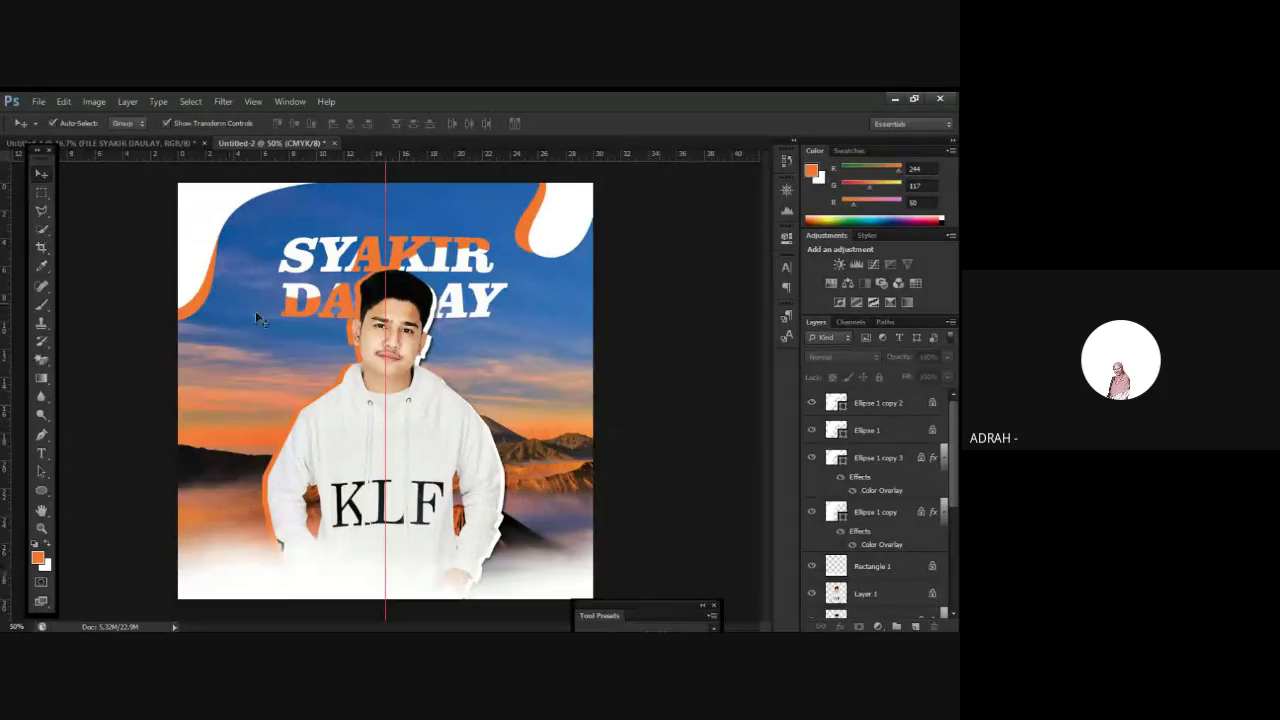
click(41, 210)
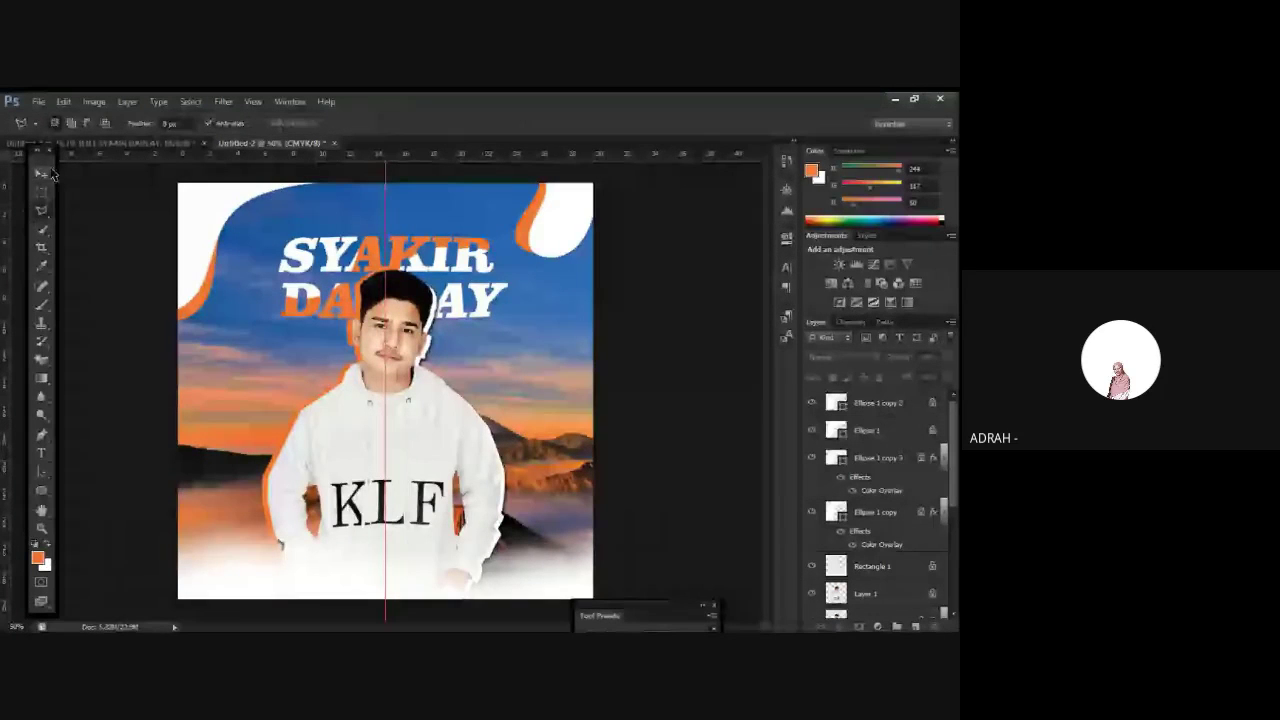
click(47, 174)
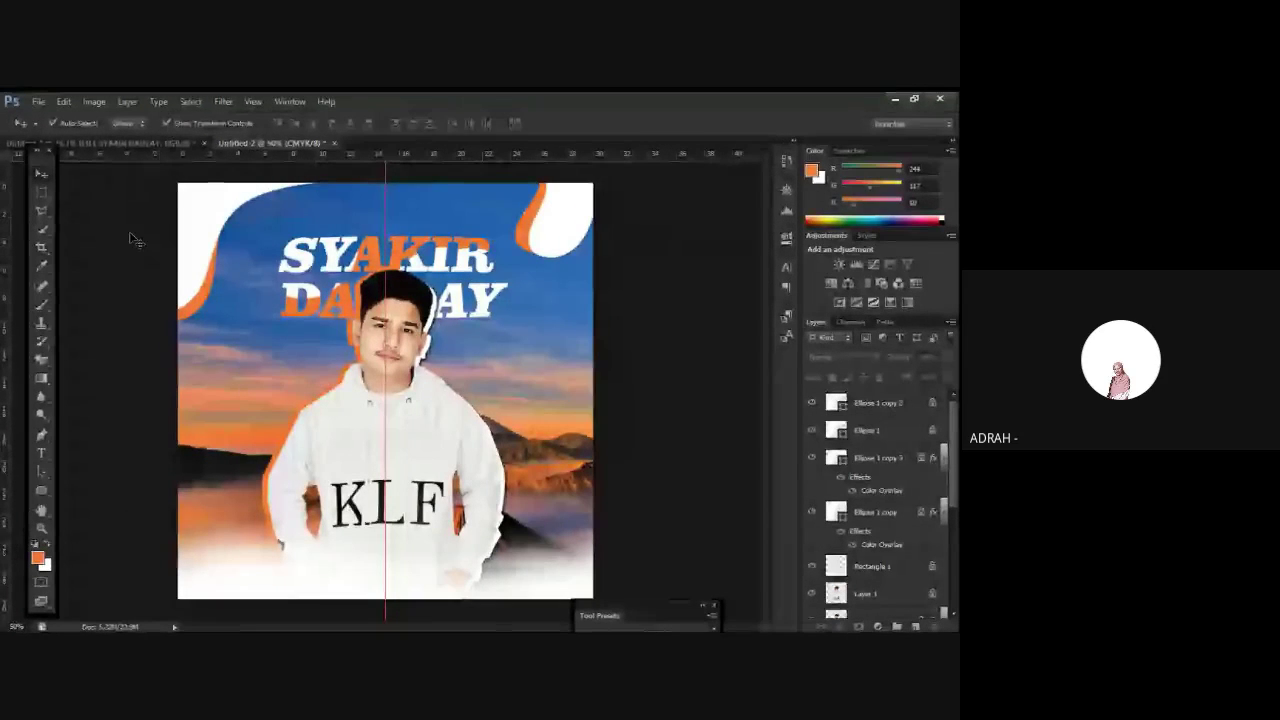
click(42, 200)
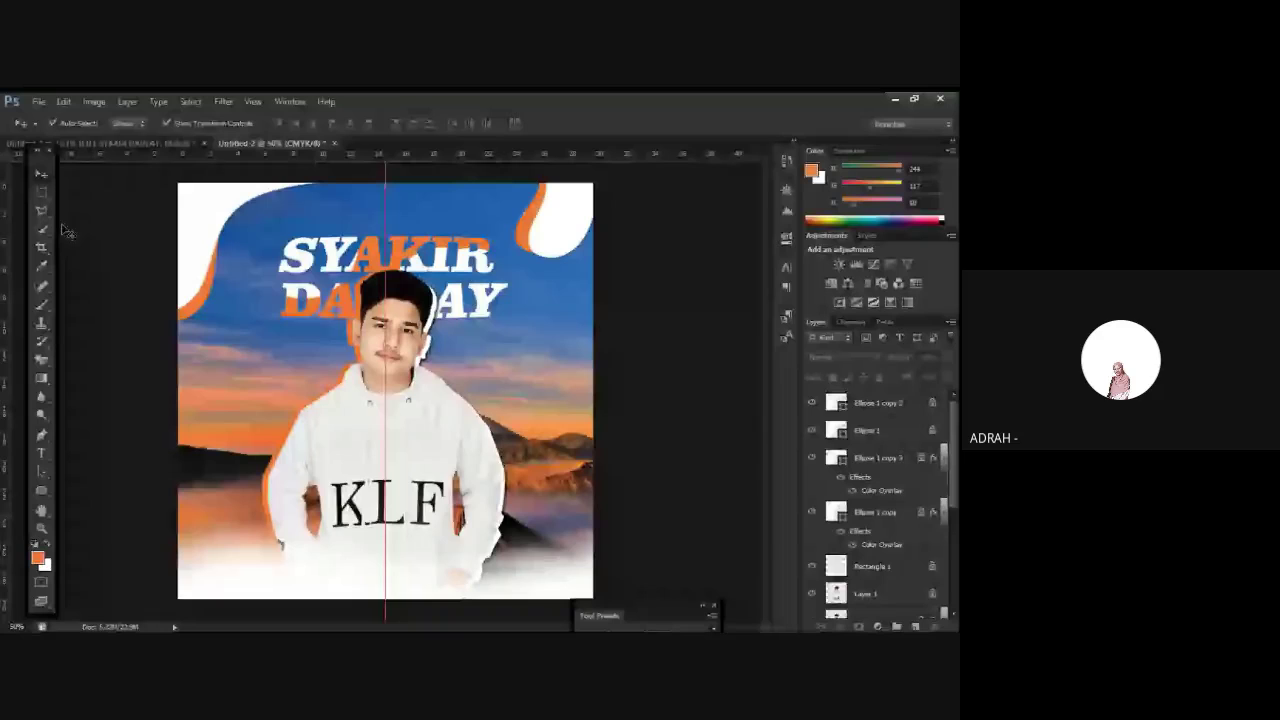
click(41, 210)
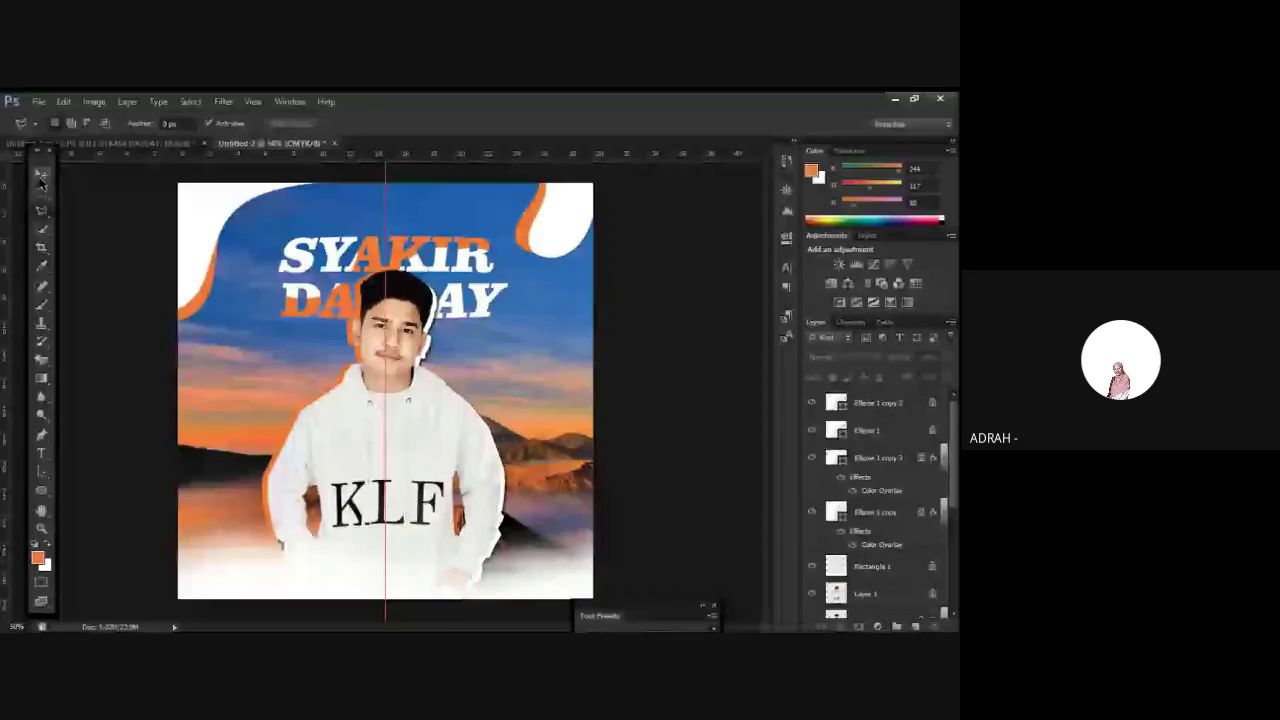
click(41, 176)
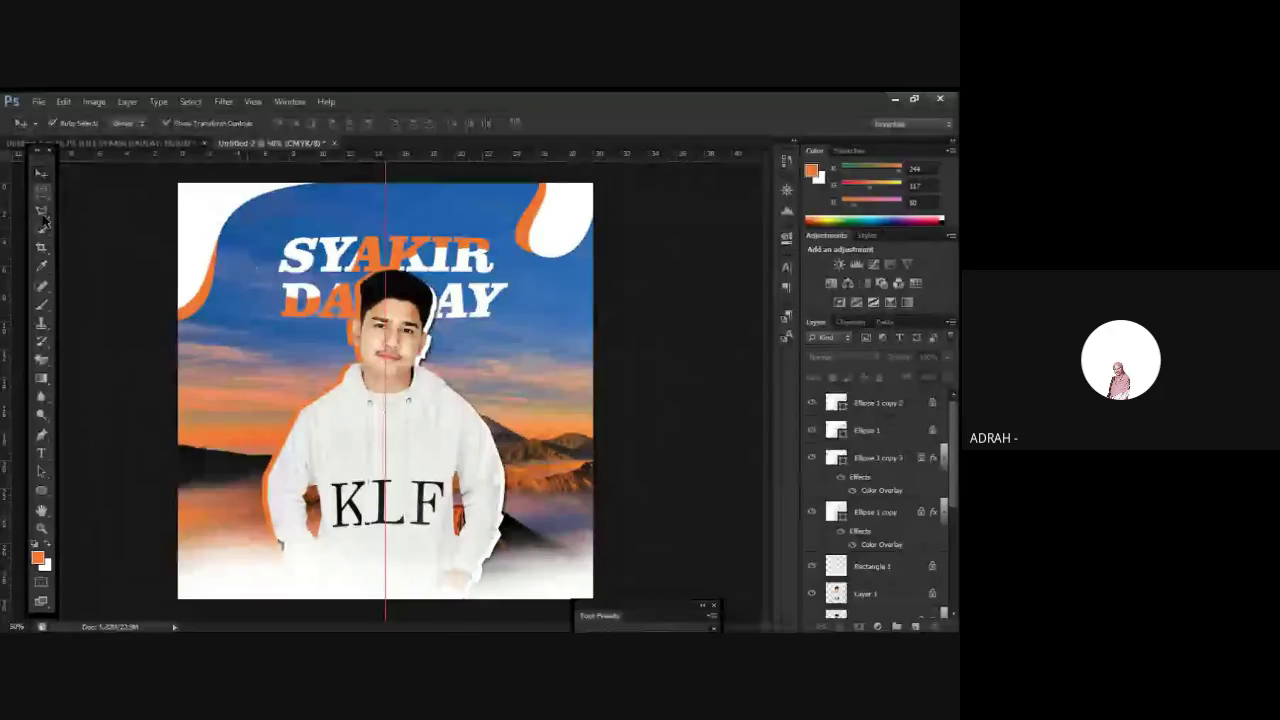
drag(43, 218, 92, 231)
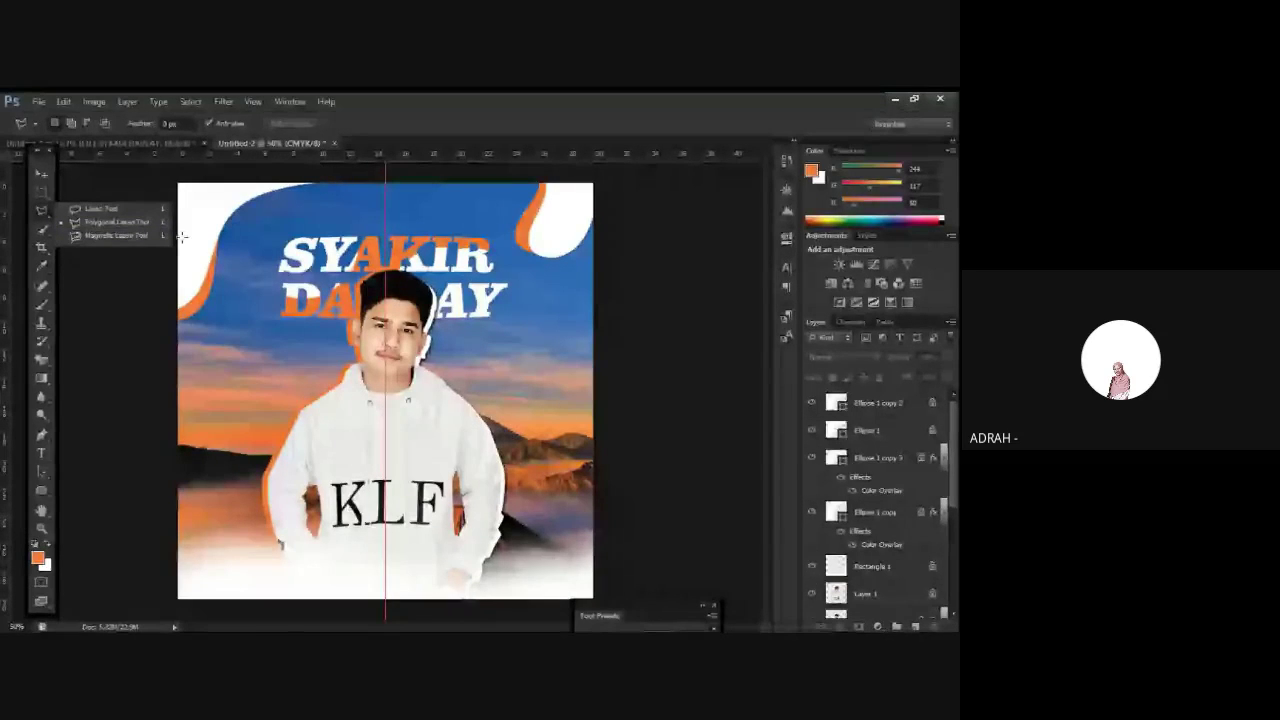
click(42, 177)
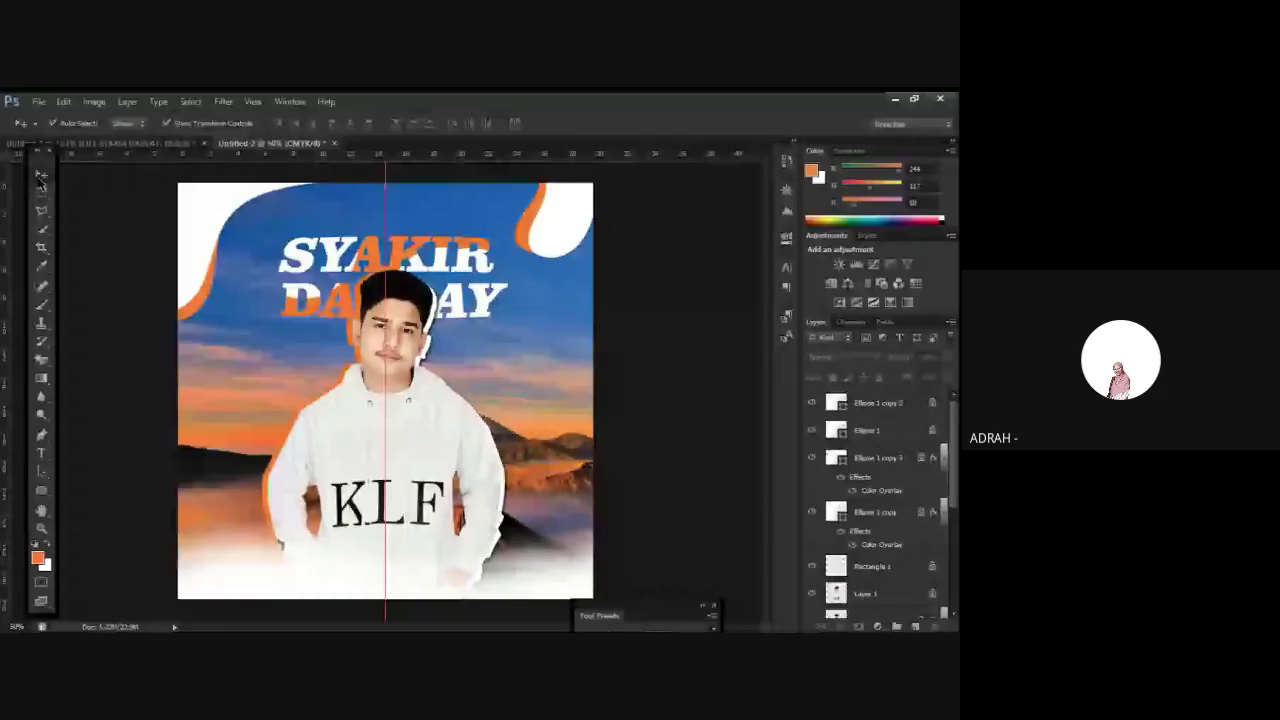
drag(28, 163, 12, 160)
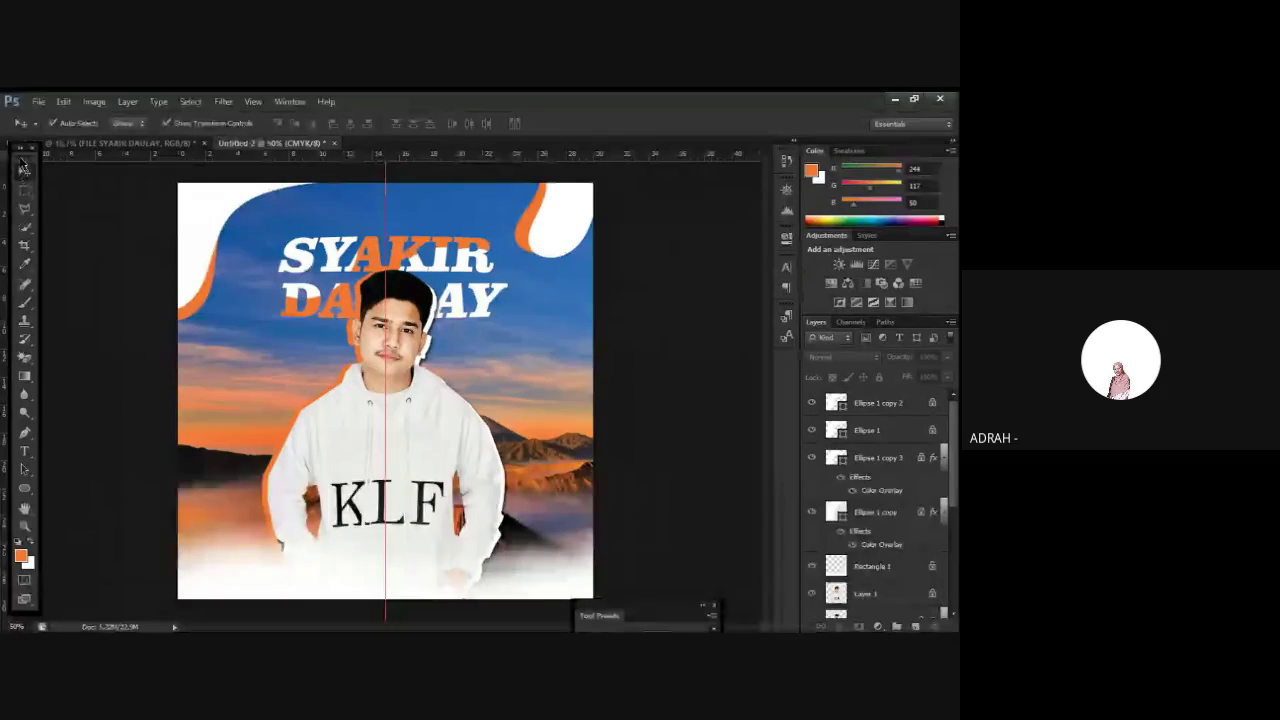
mouse_move(24, 168)
mouse_down()
mouse_move(44, 170)
mouse_move(26, 172)
mouse_up()
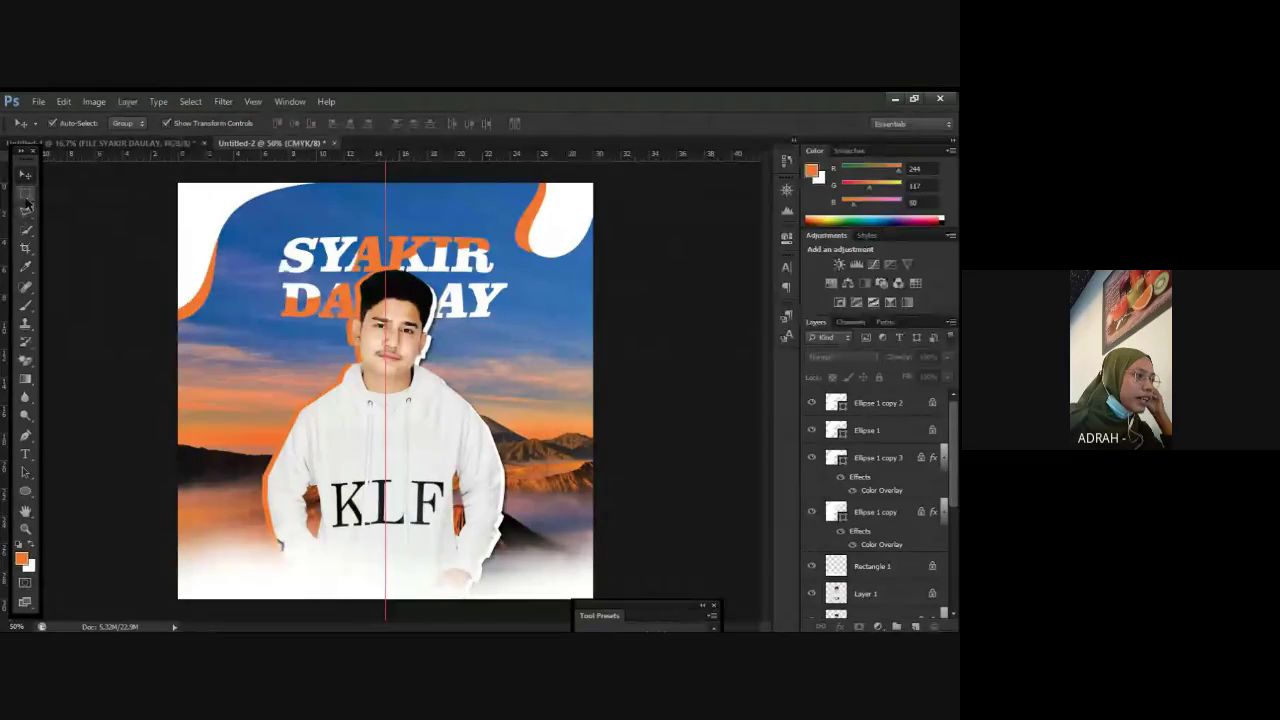
click(26, 211)
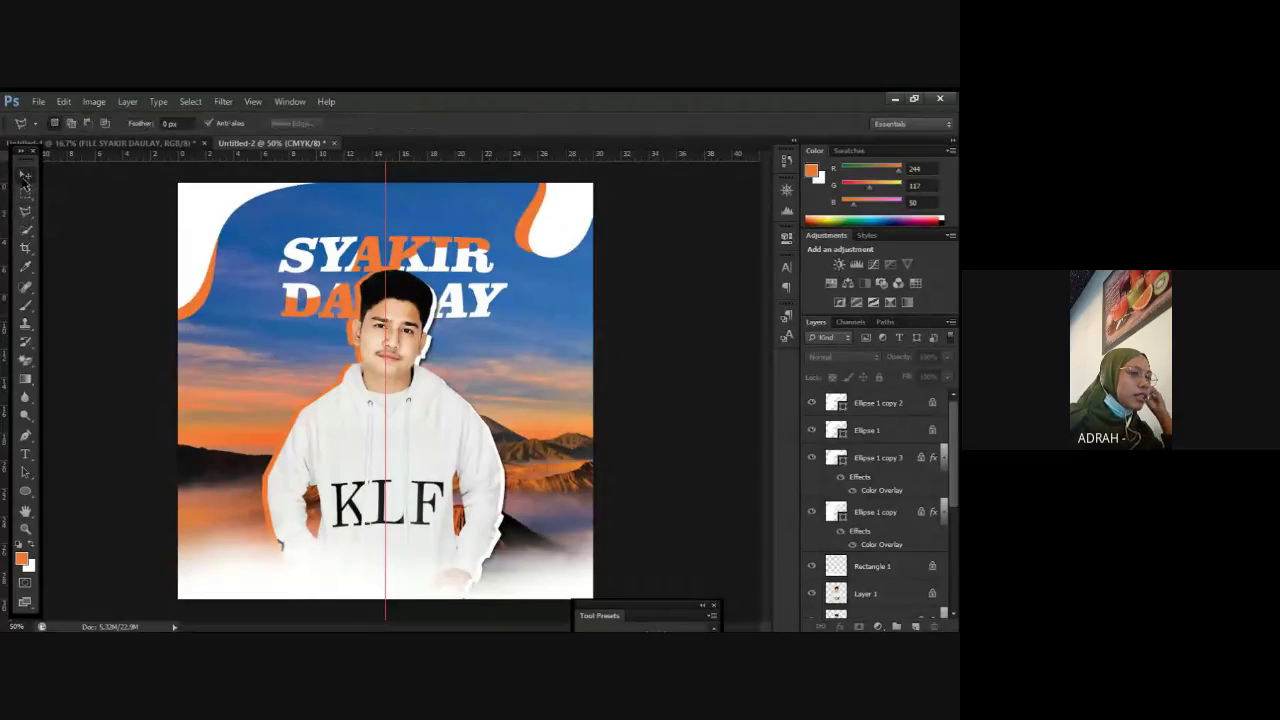
key(v)
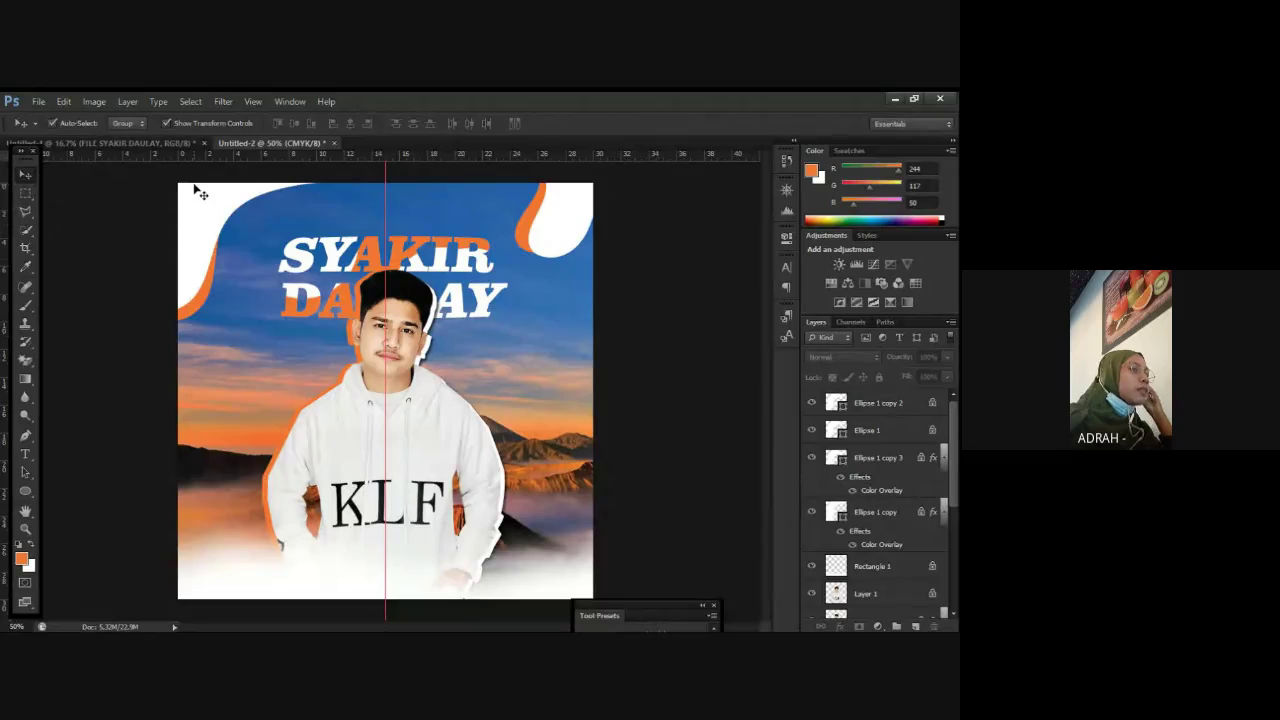
click(25, 213)
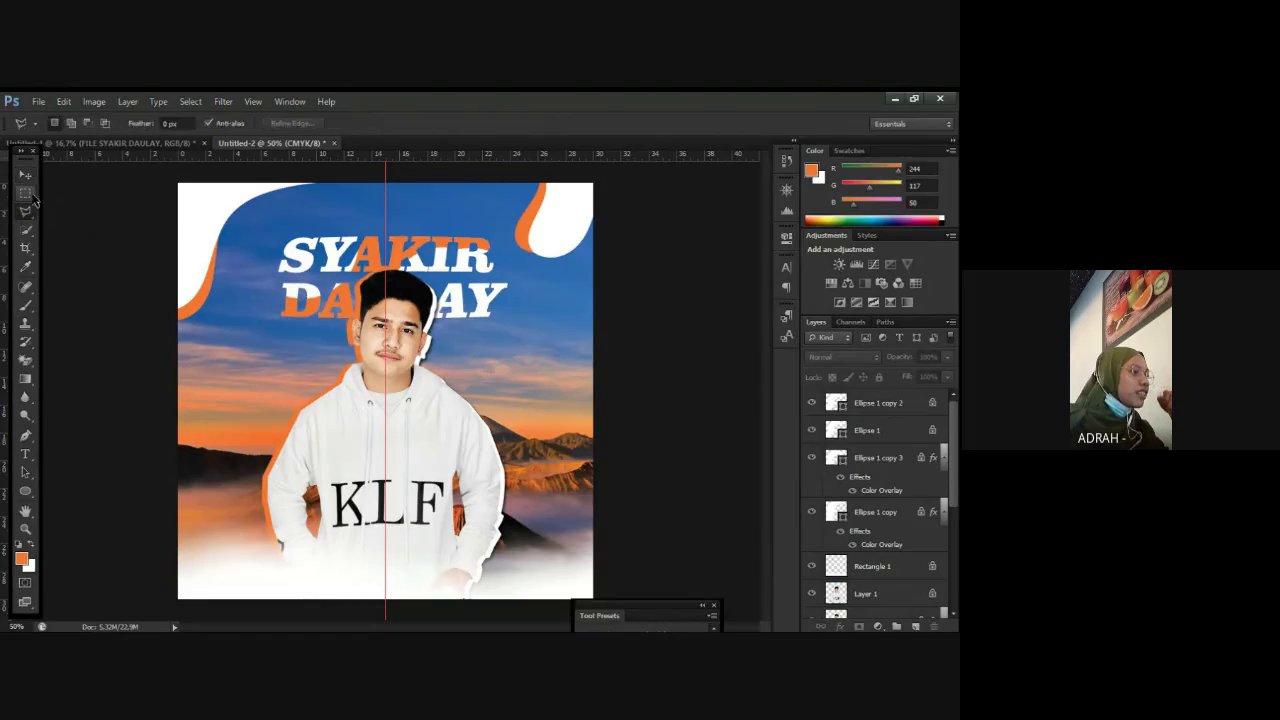
click(29, 175)
click(25, 213)
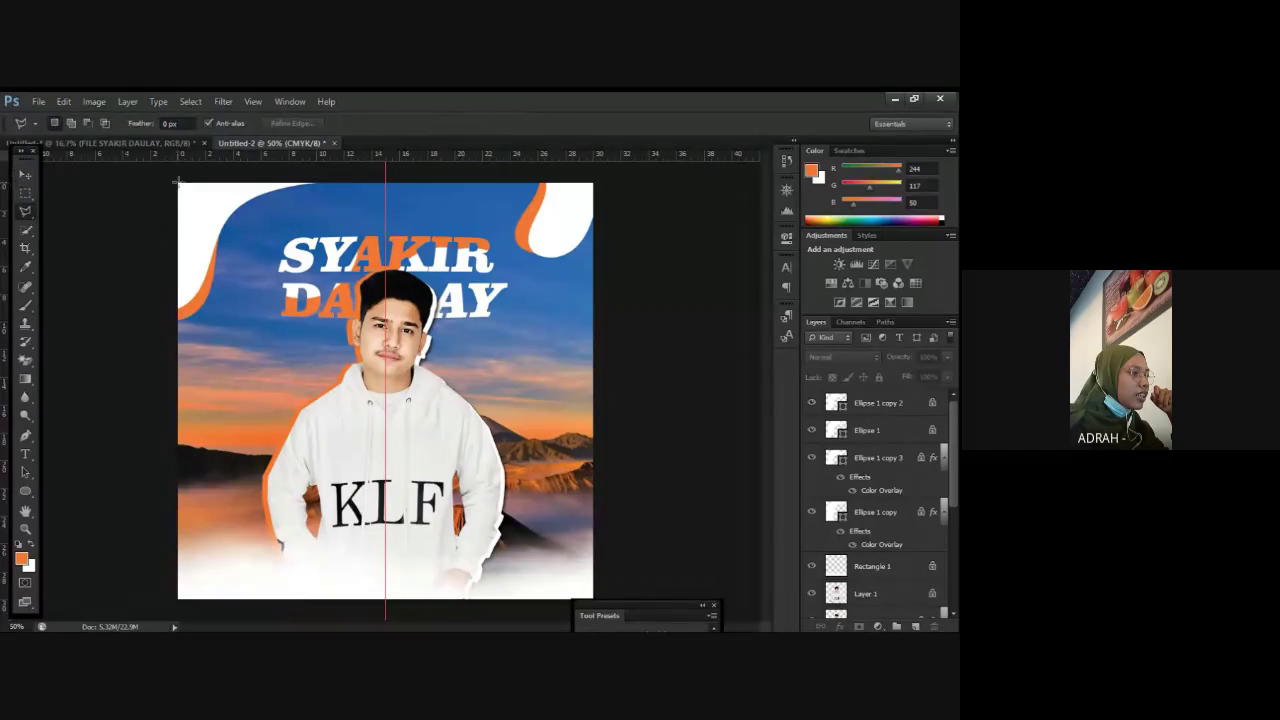
click(27, 175)
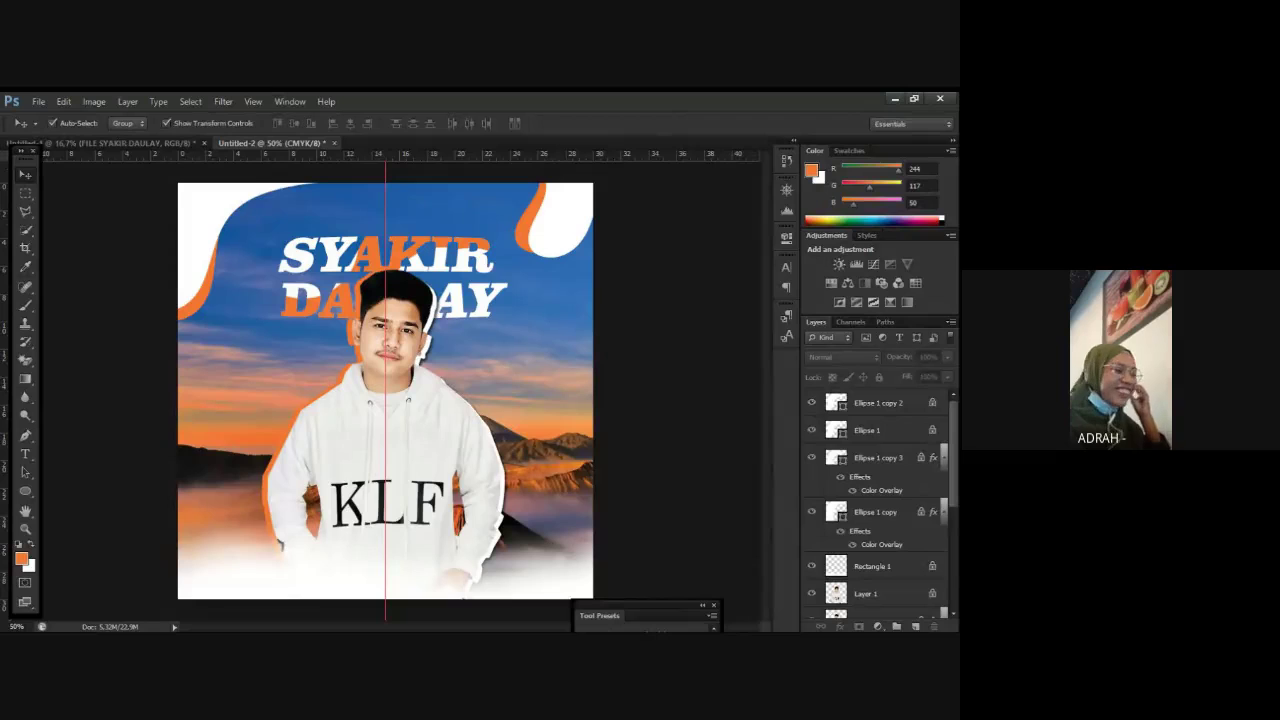
click(25, 211)
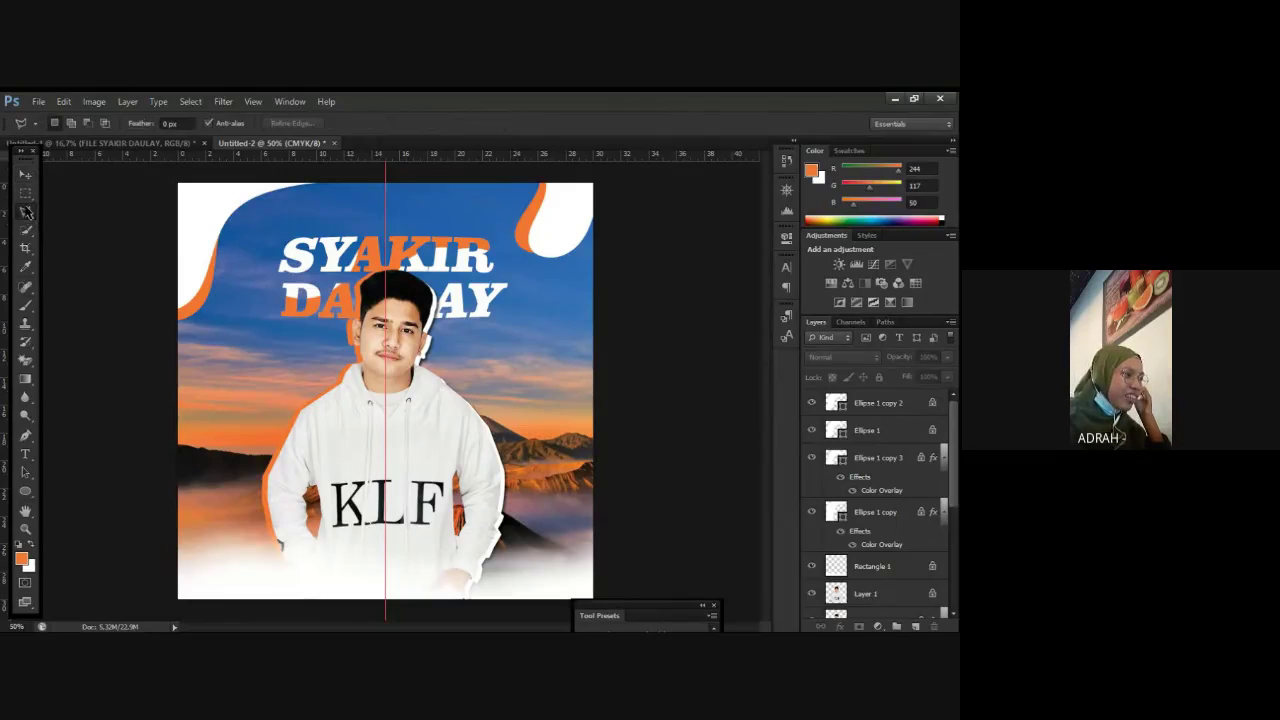
click(26, 176)
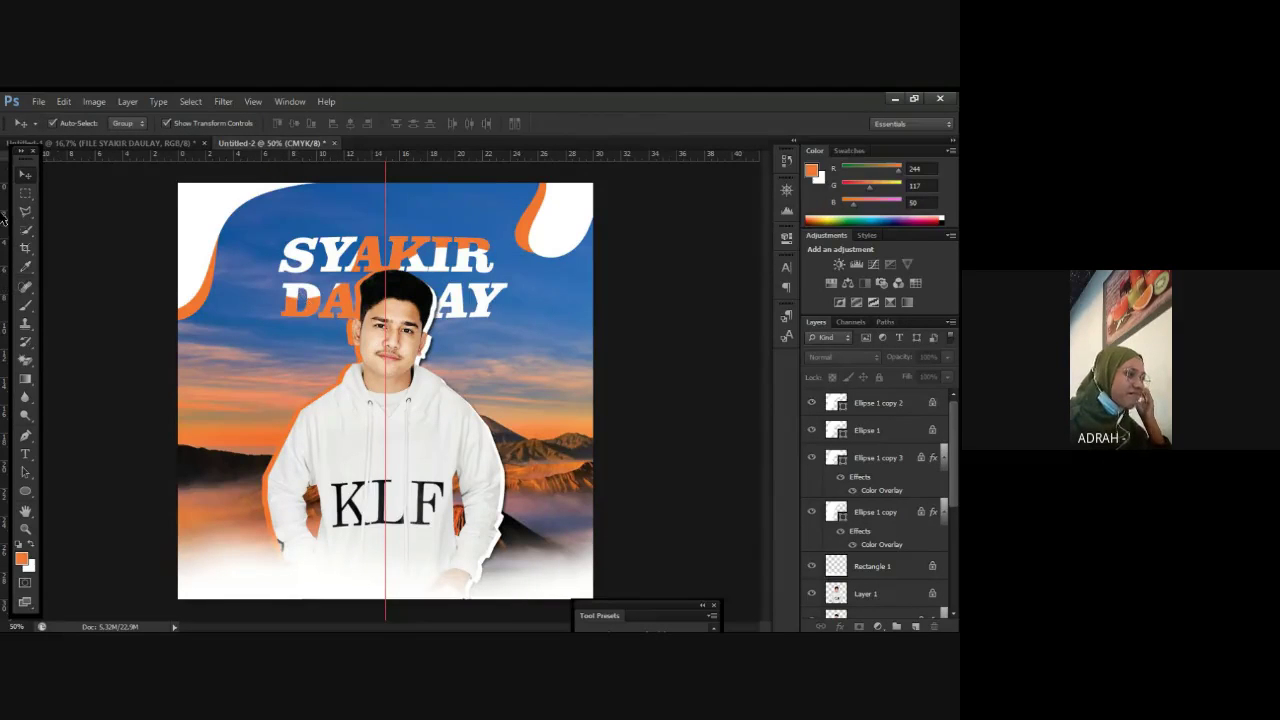
click(27, 213)
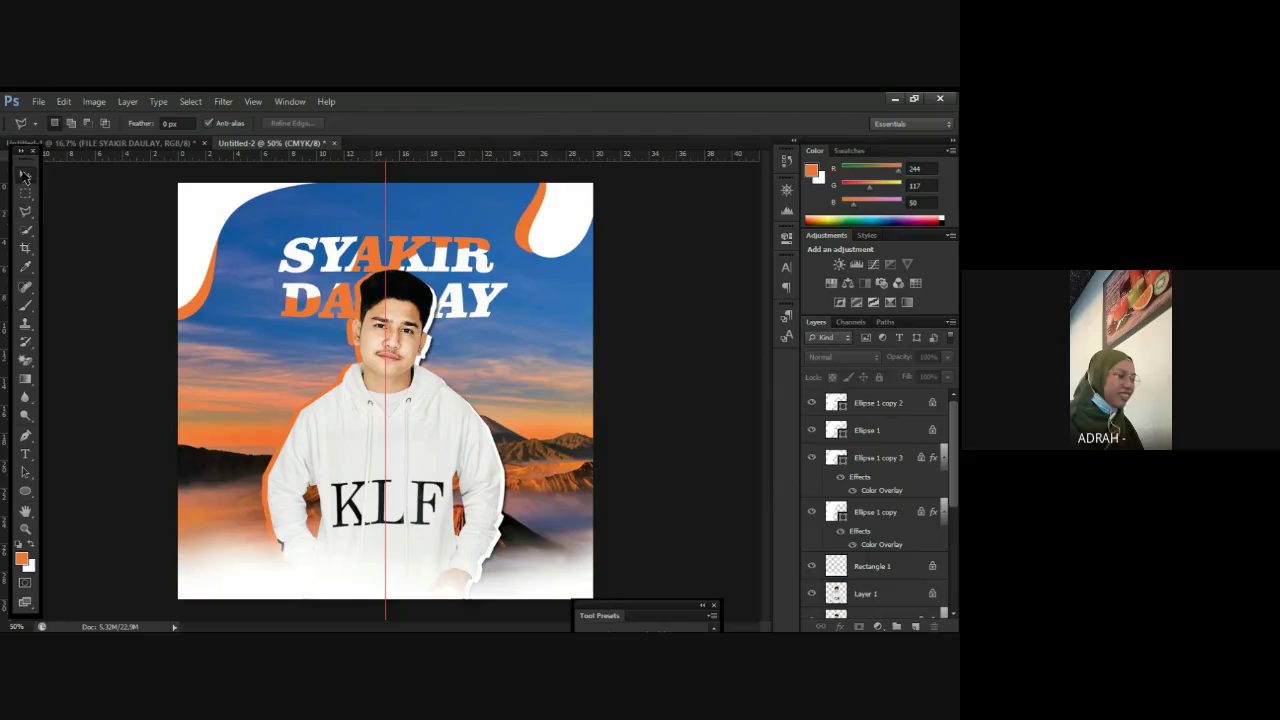
click(25, 175)
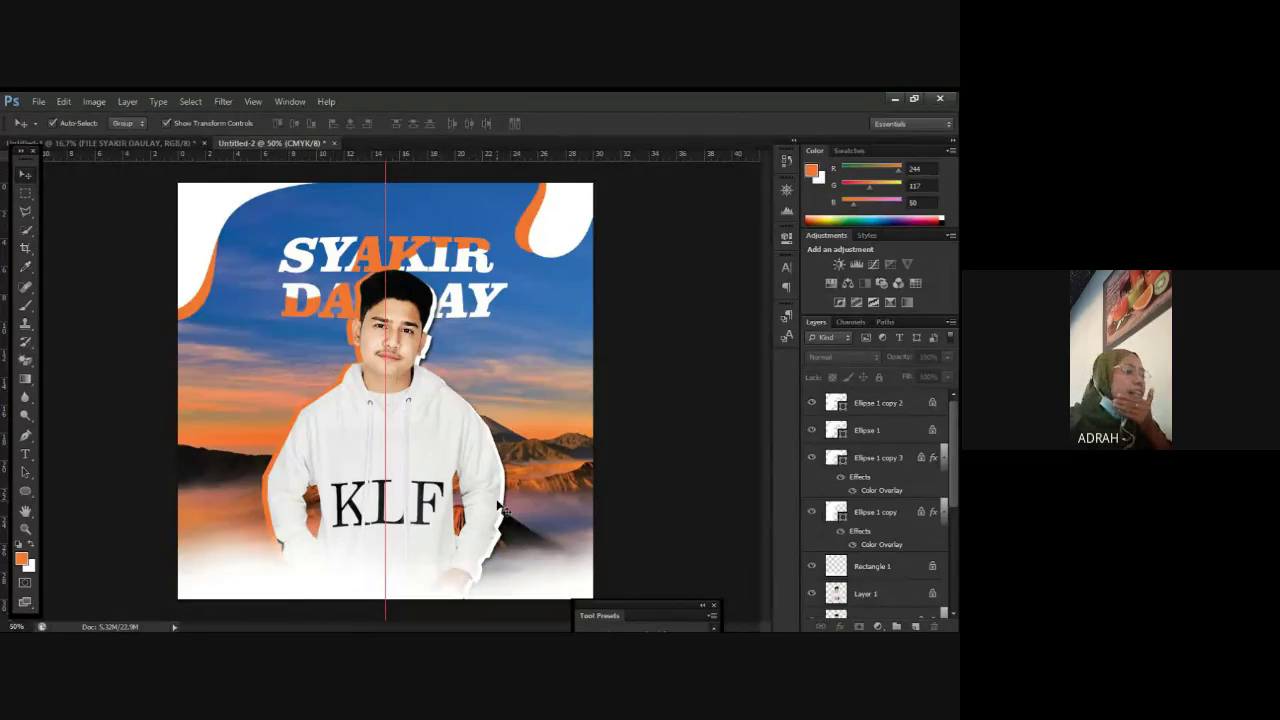
click(27, 213)
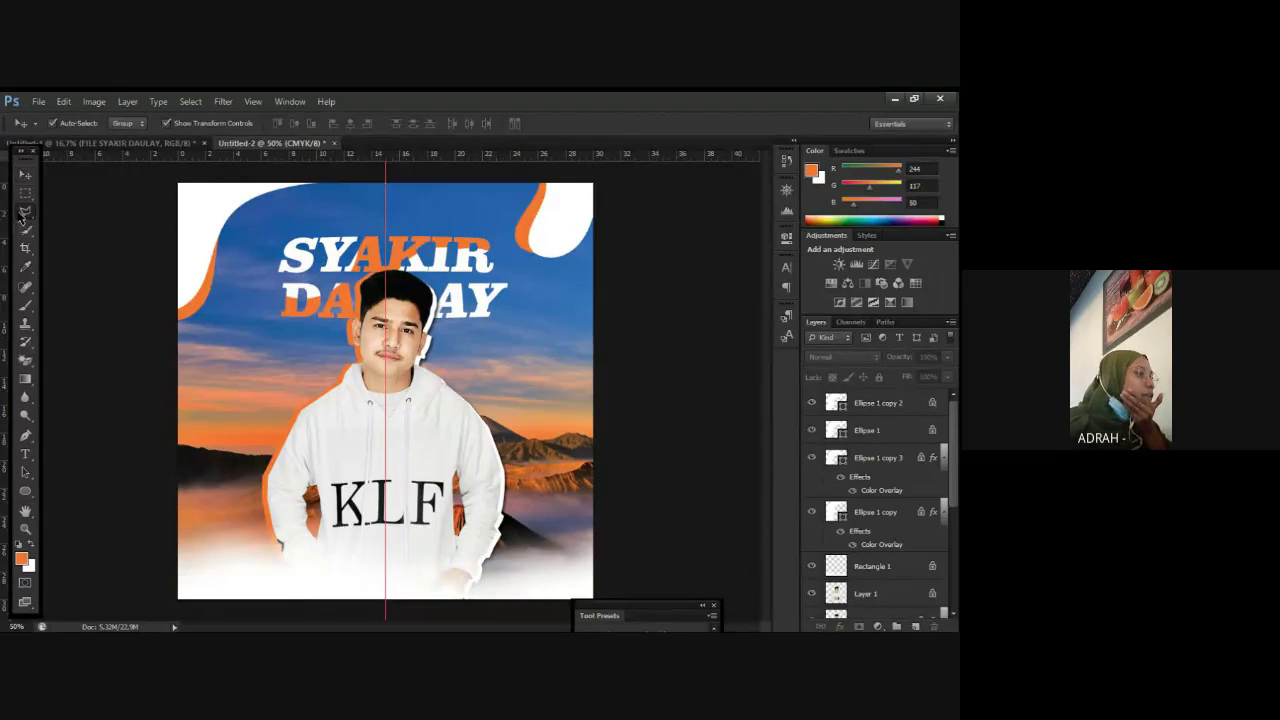
click(25, 175)
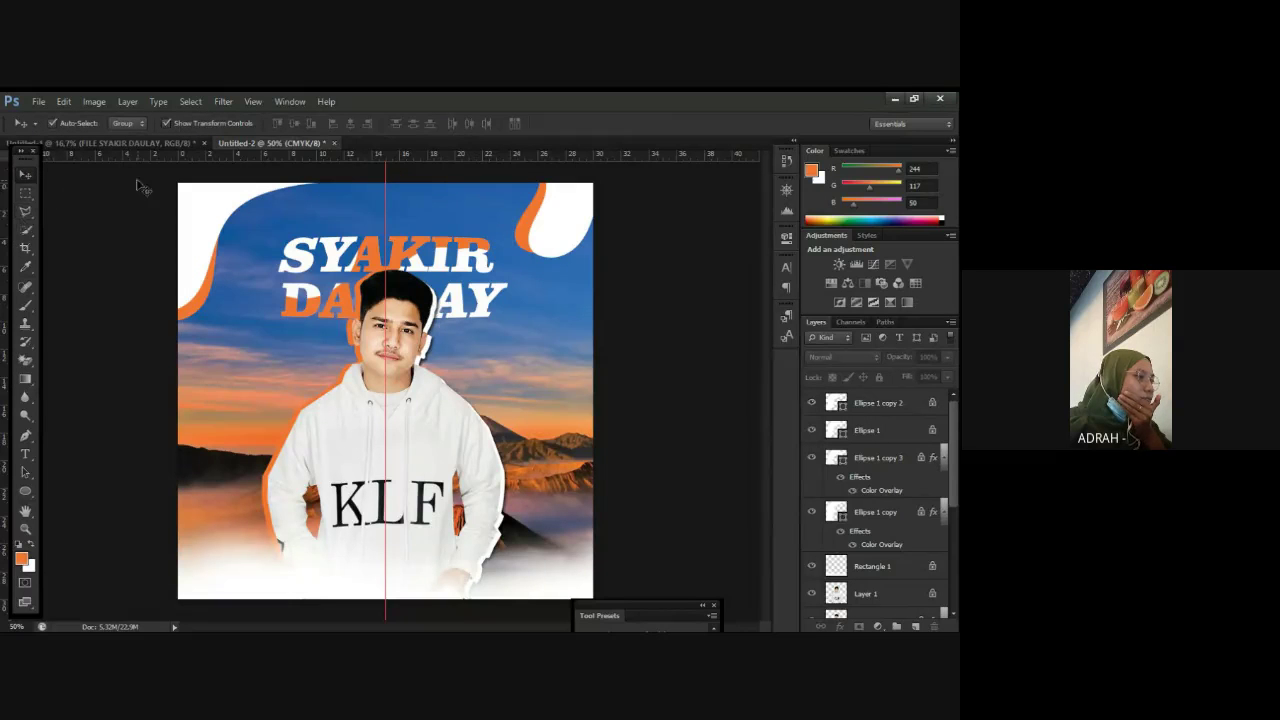
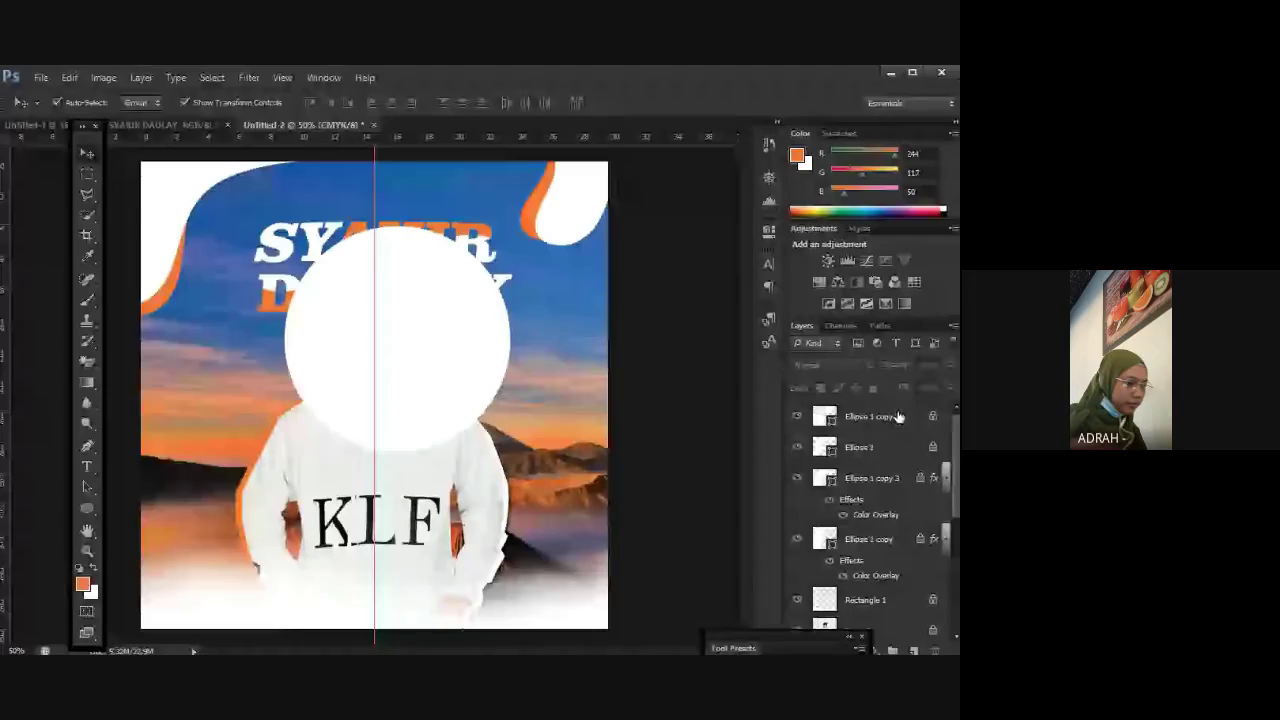
Step: Select the Ellipse 1 copy 2 layer and undo the white circle covering the man
click(898, 416)
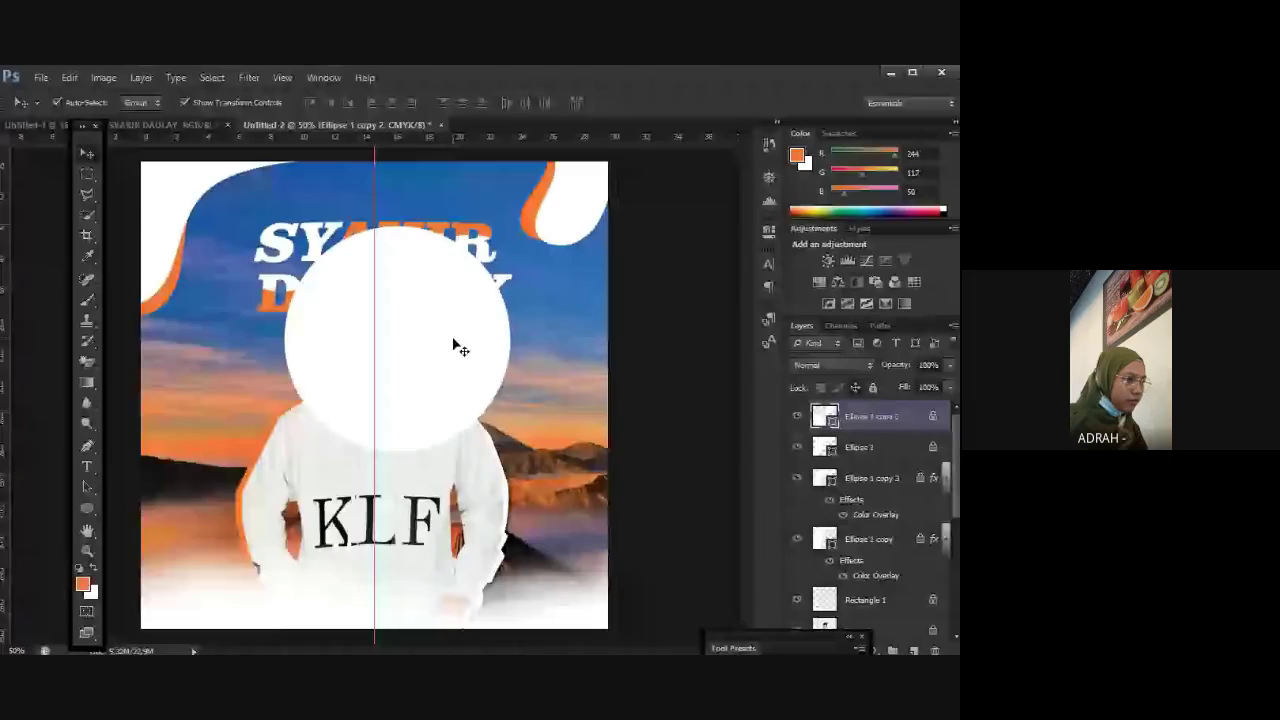
click(478, 362)
key(ctrl+z)
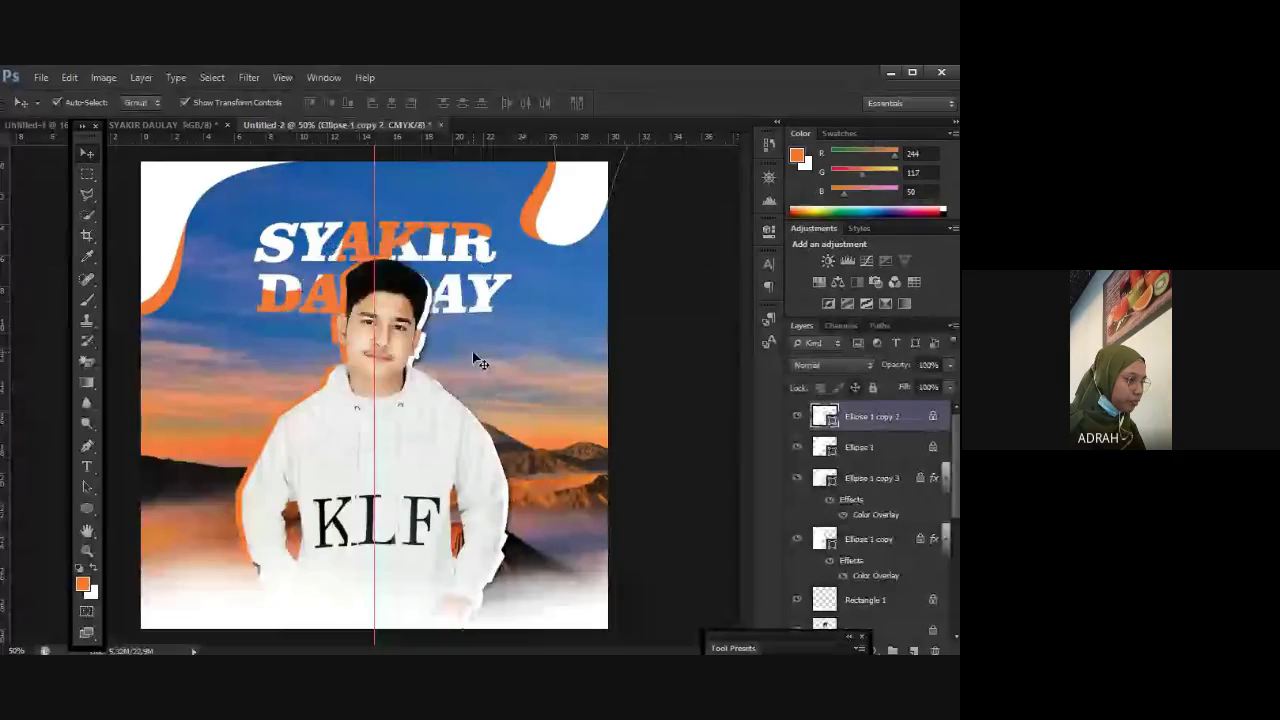
Step: Draw a white circle over the man's face and chest with the Ellipse tool, adding it to the Ellipse 1 copy 2 layer
click(87, 508)
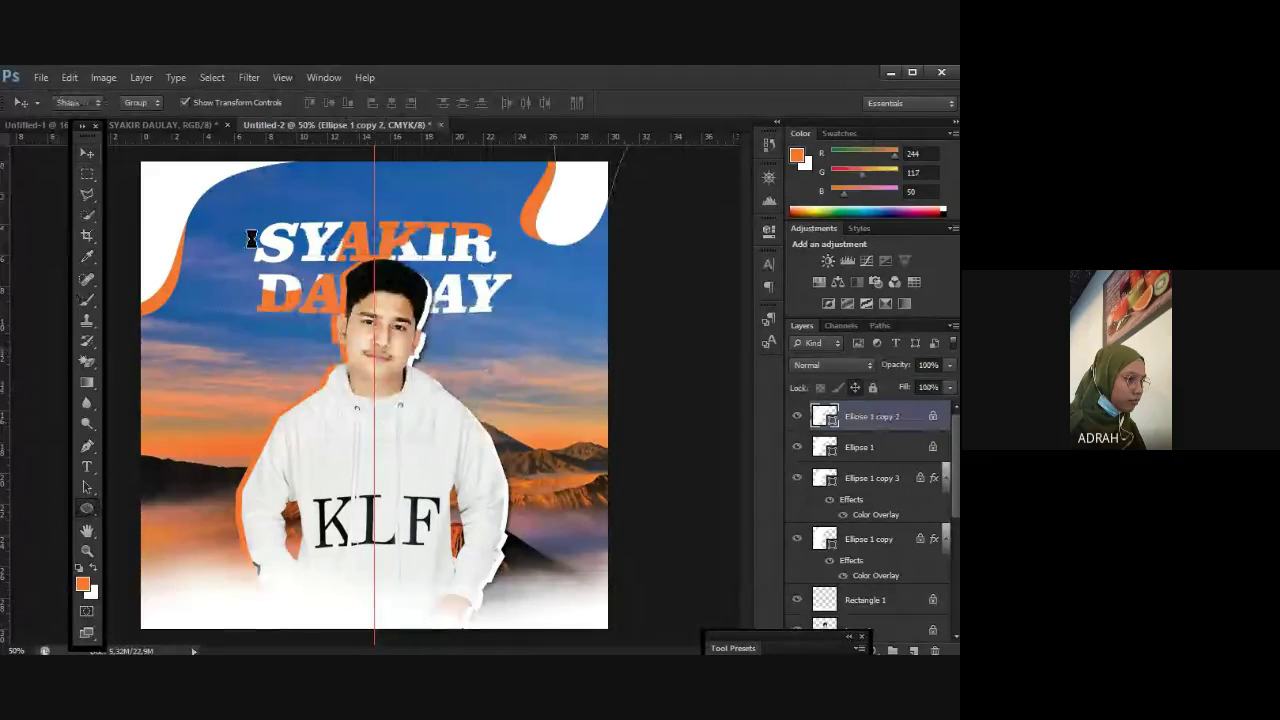
drag(258, 220, 540, 527)
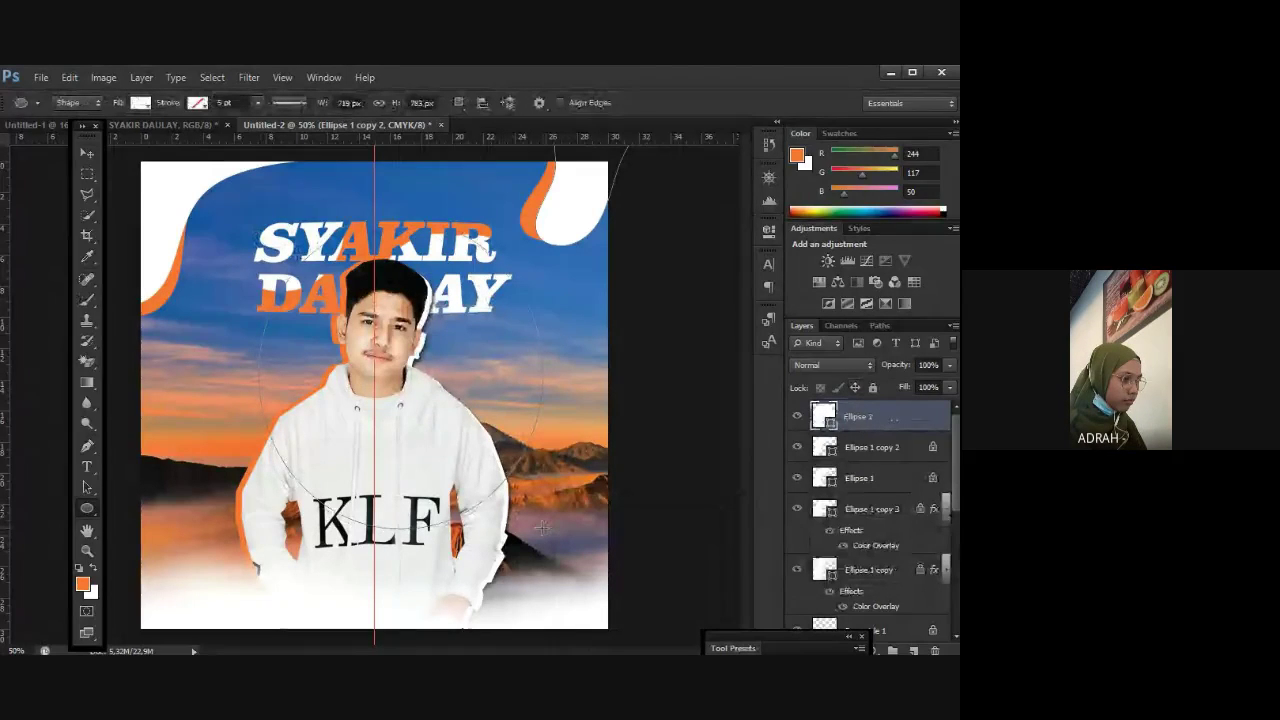
key(ctrl+z)
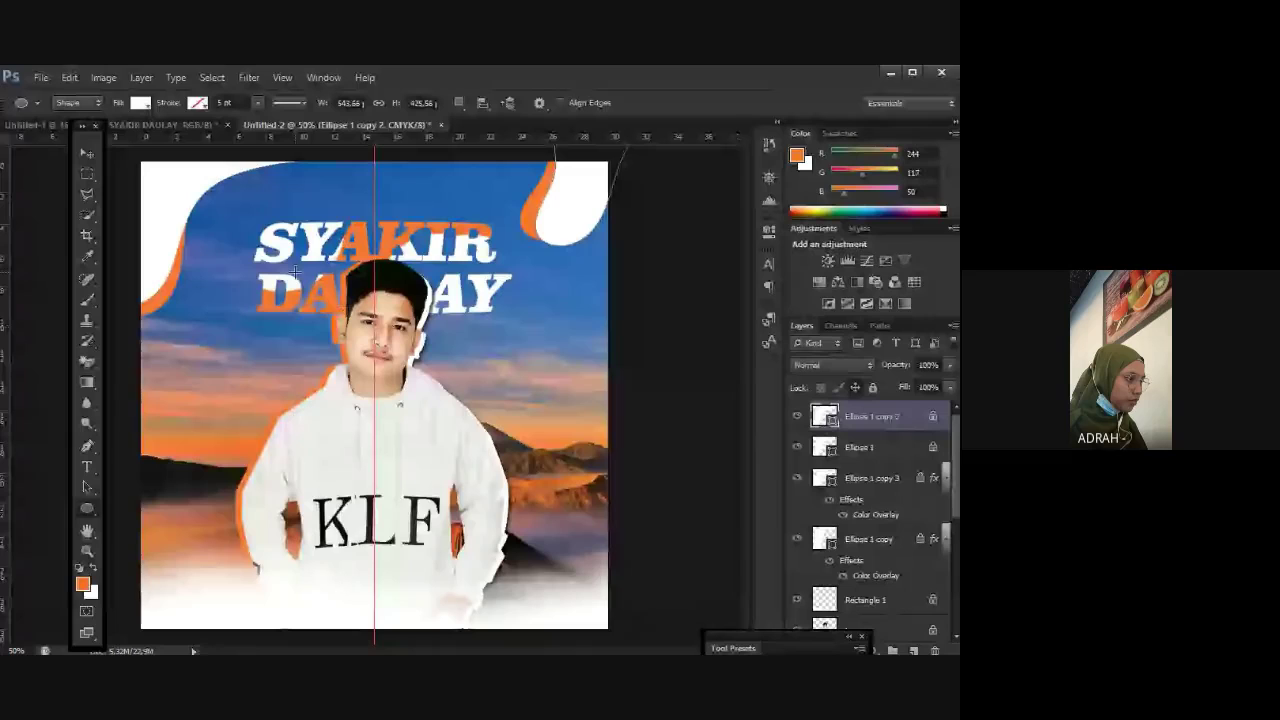
key(ctrl+alt+z)
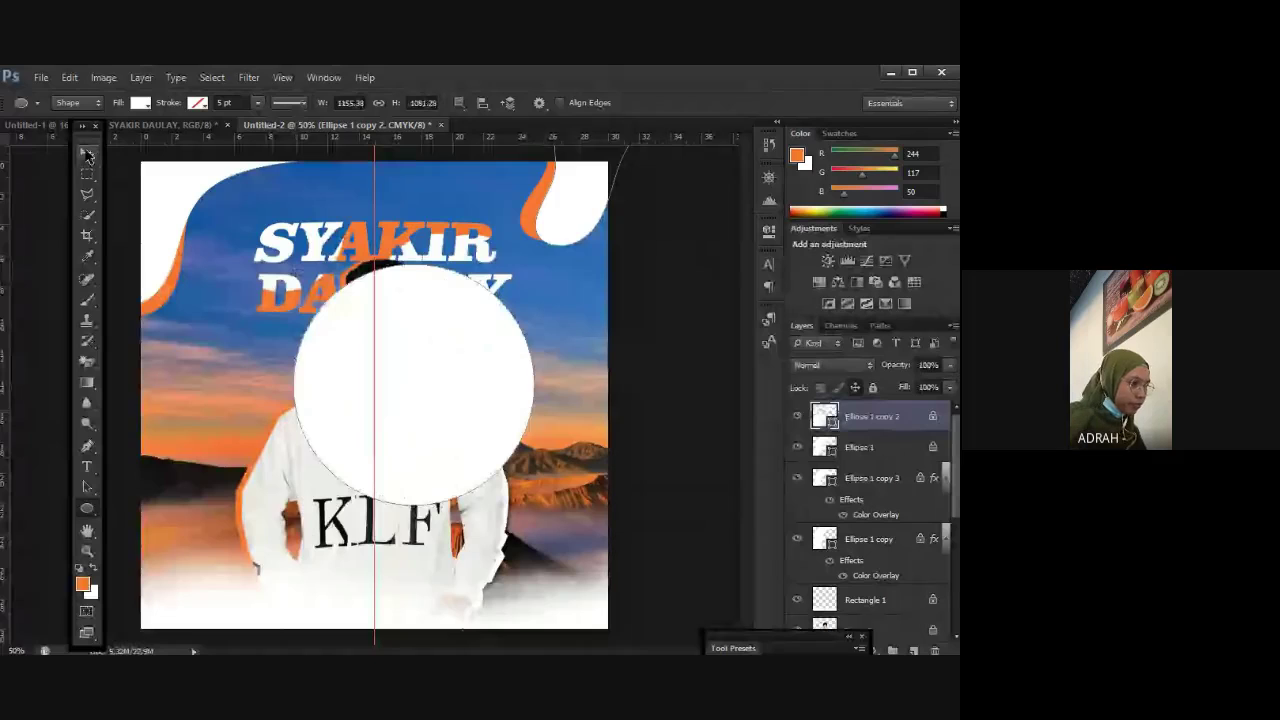
Step: Undo the white circle over the man, unlock the Ellipse 1 copy 2 layer's position, and move its white drop slightly downward
click(87, 155)
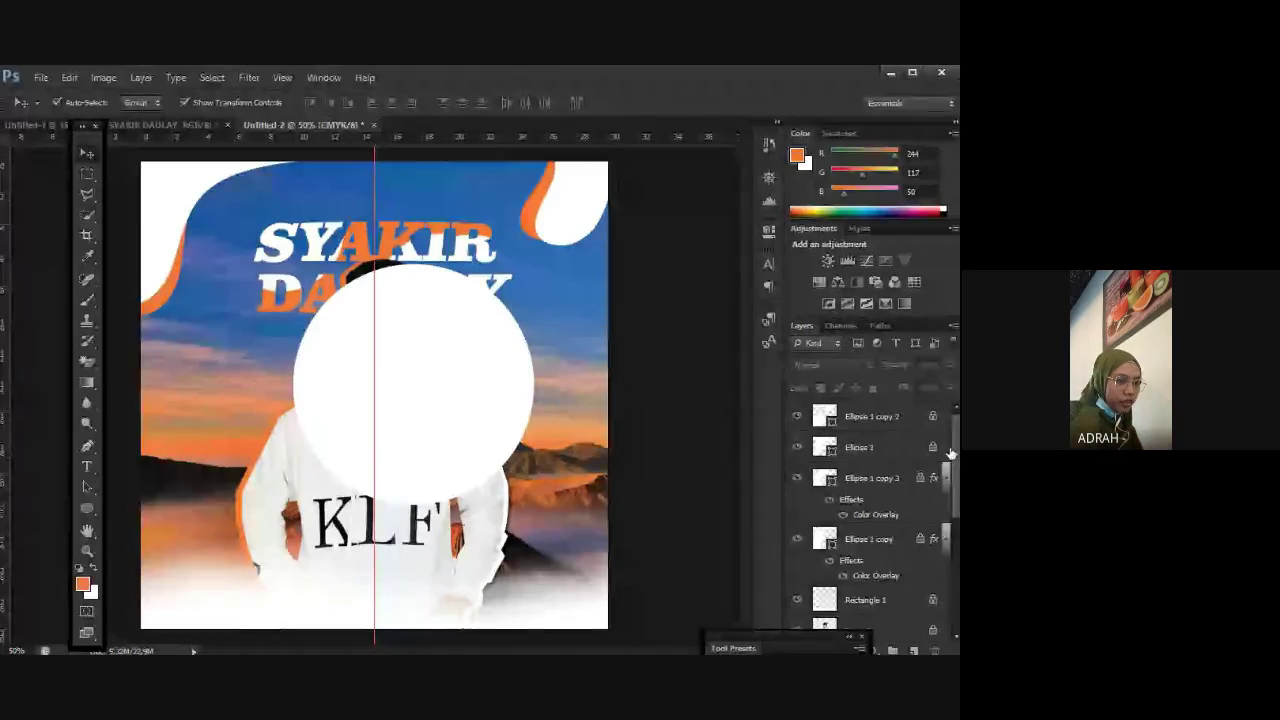
scroll(950, 453, down, 1)
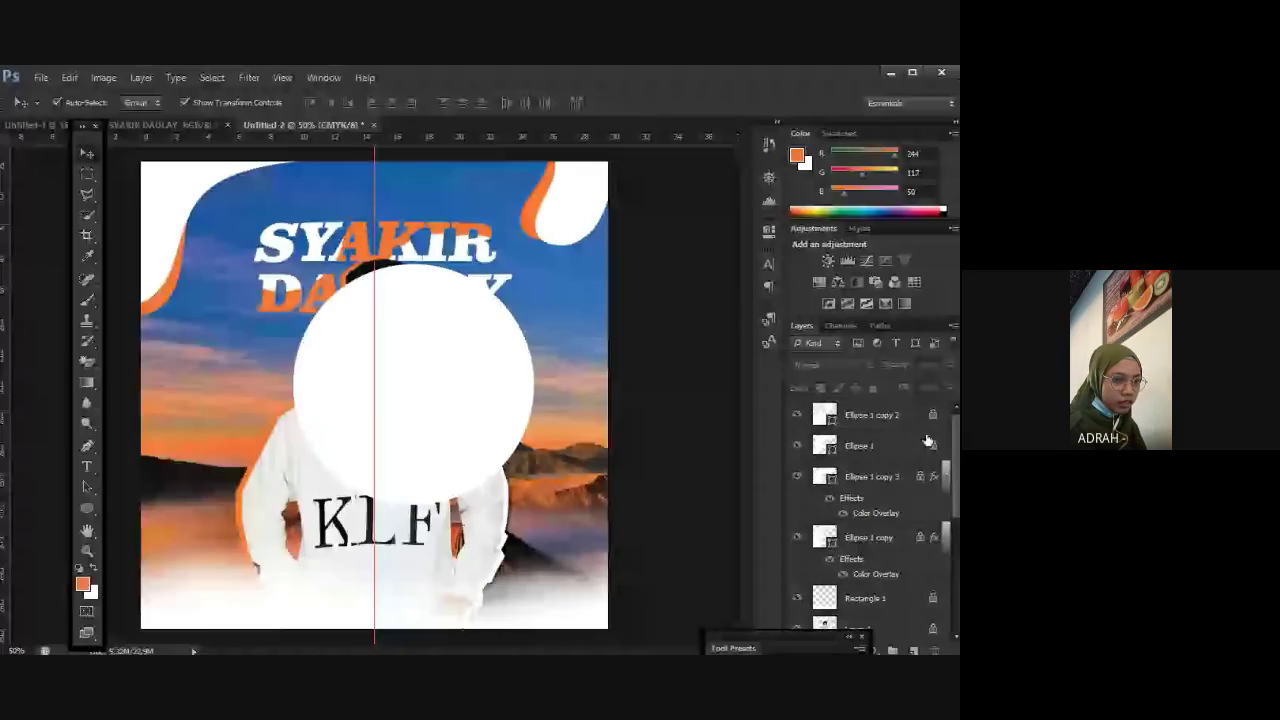
click(927, 440)
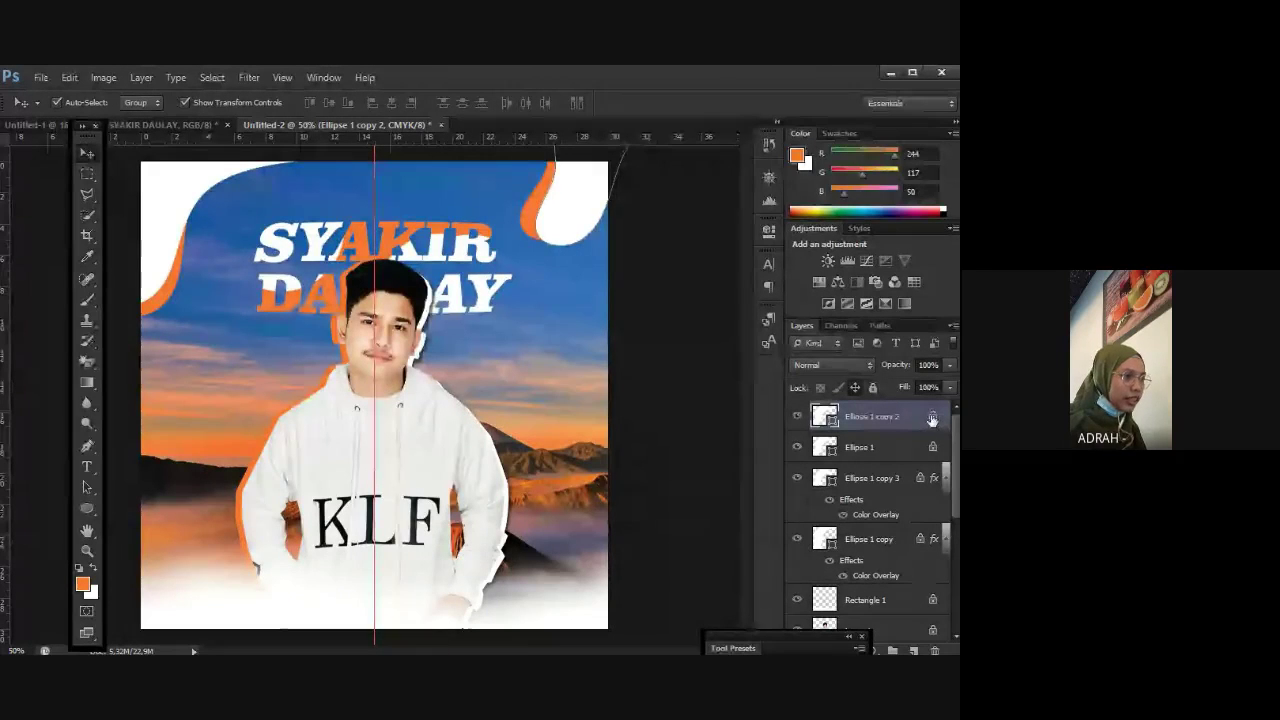
click(854, 390)
drag(580, 211, 570, 240)
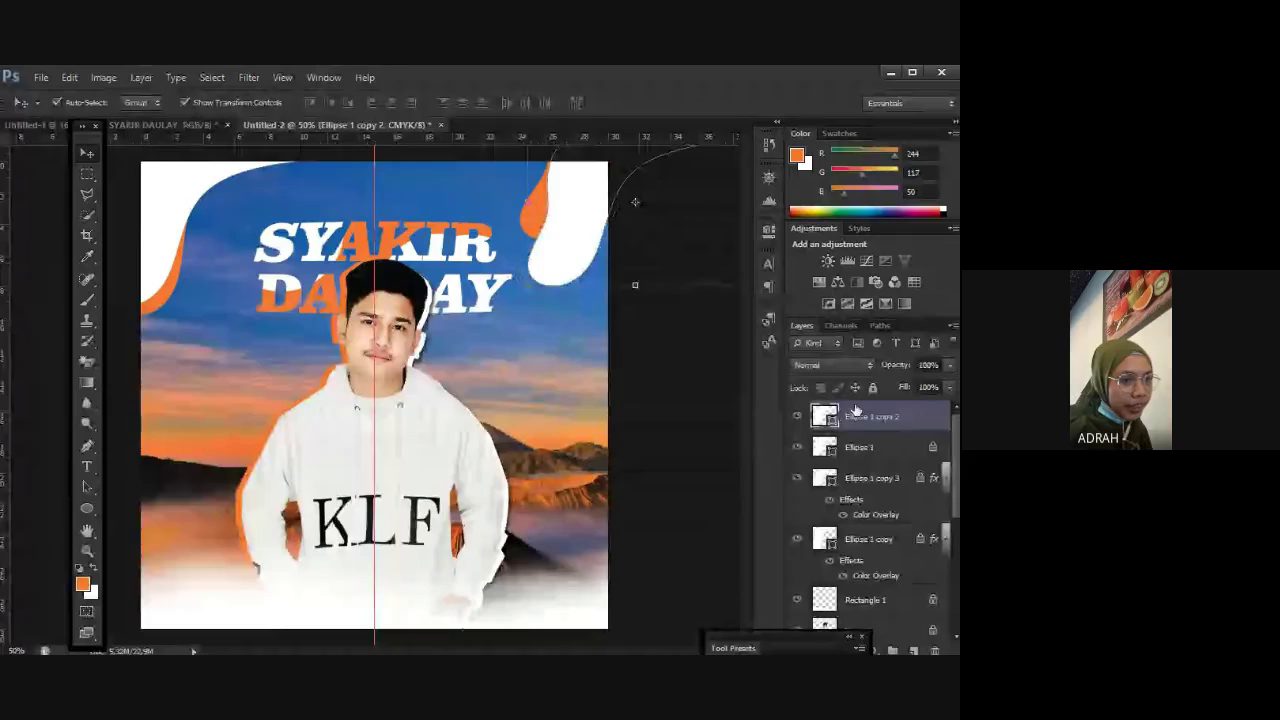
Step: Set the opacity of the Ellipse 1 copy 2 layer to 50%
click(928, 365)
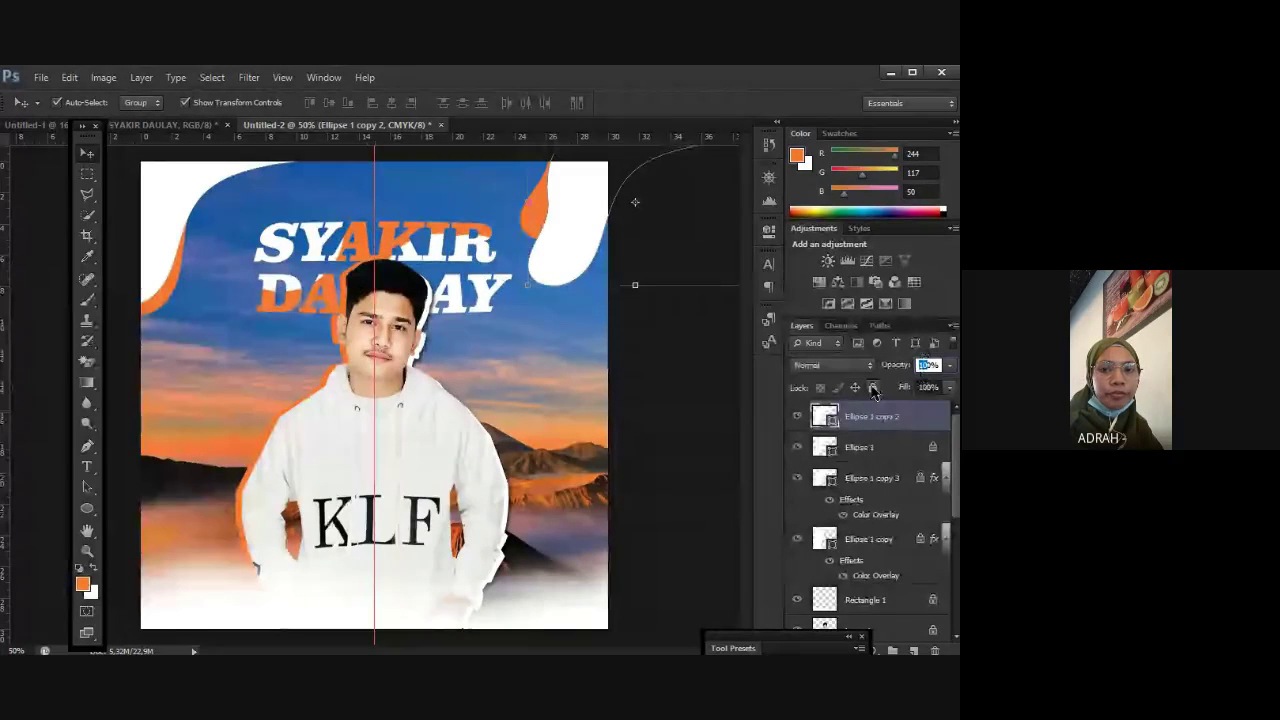
text(50)
key(Return)
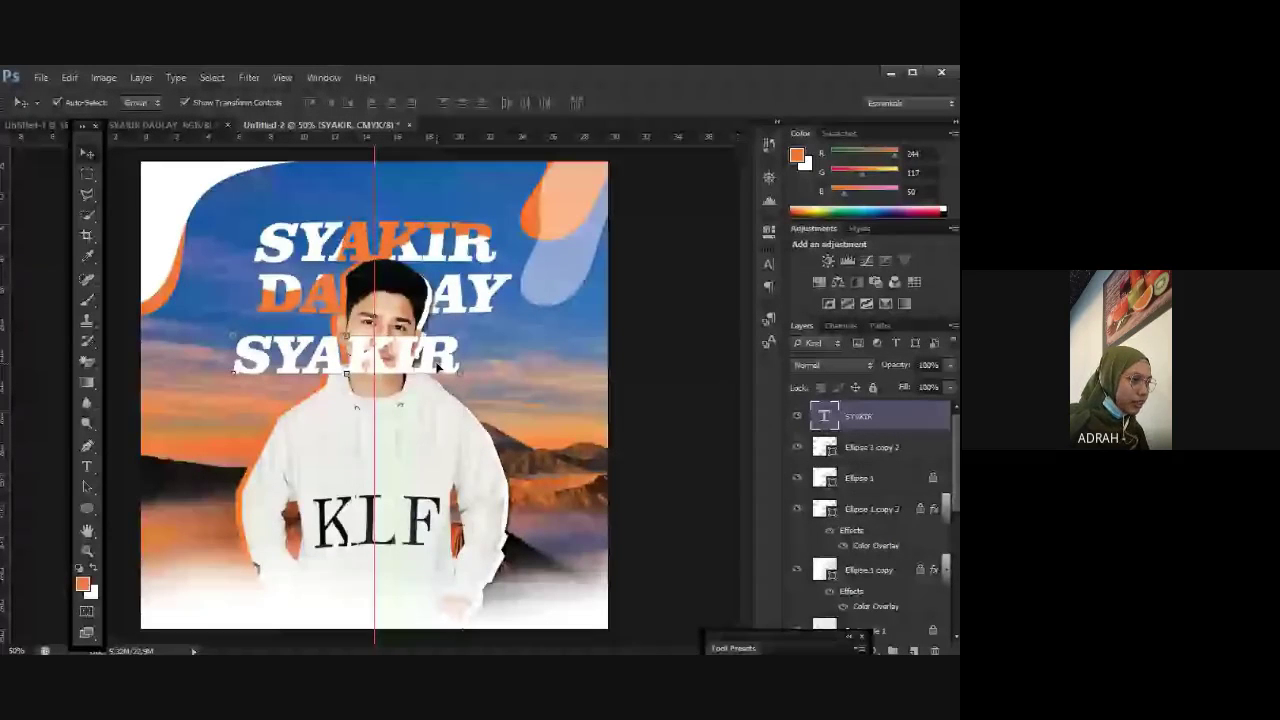
Step: Move the new white SYAKIR text above the title and give it an outside stroke in orange f47532
drag(437, 367, 468, 214)
right_click(862, 416)
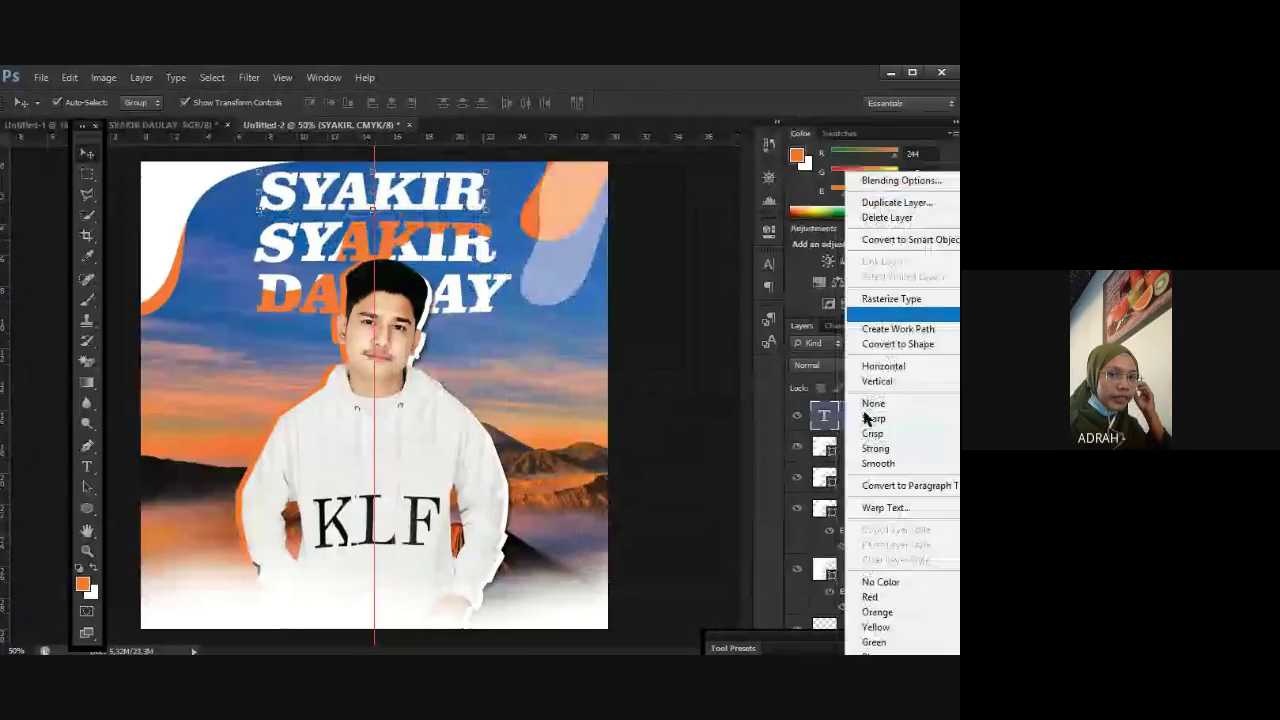
click(883, 181)
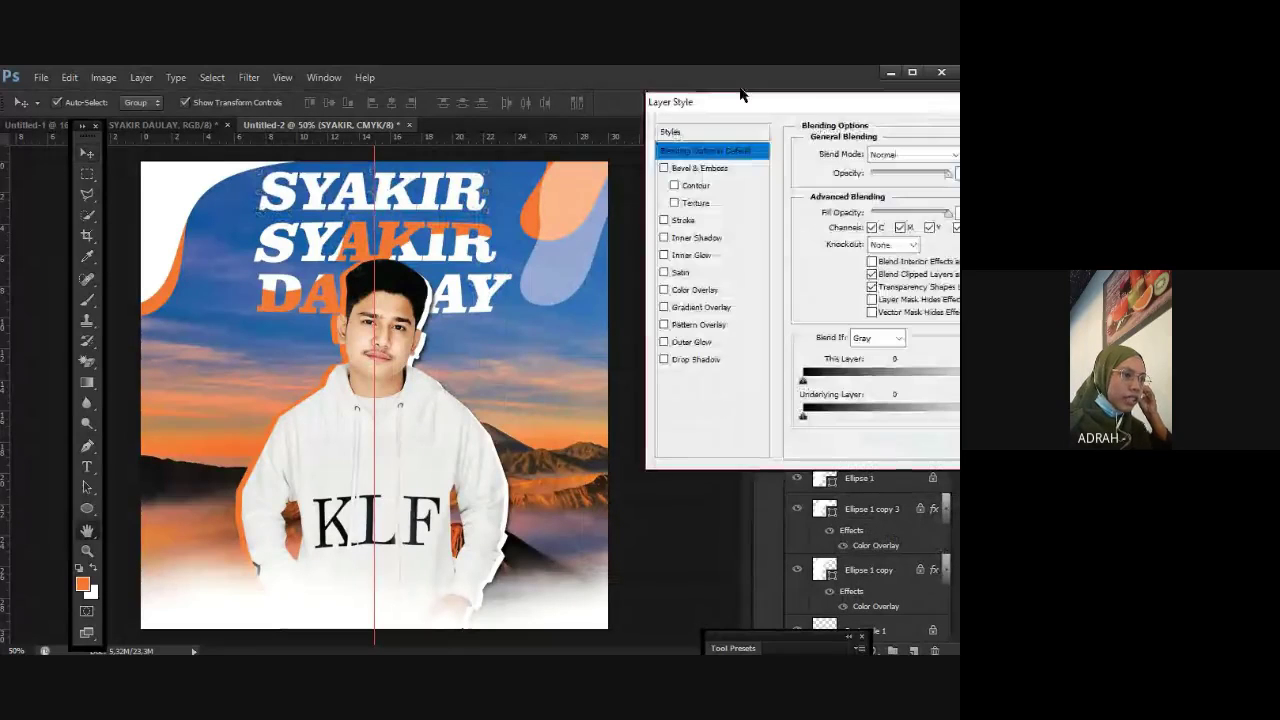
drag(808, 115, 690, 76)
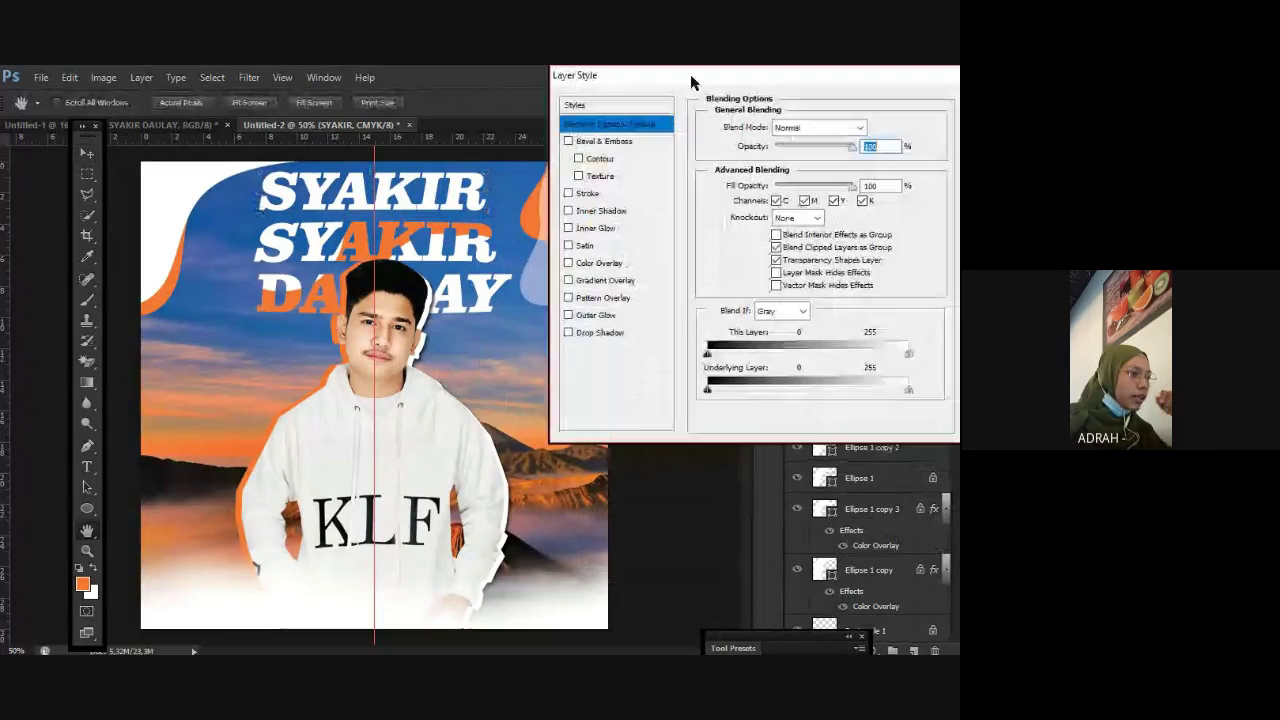
click(597, 203)
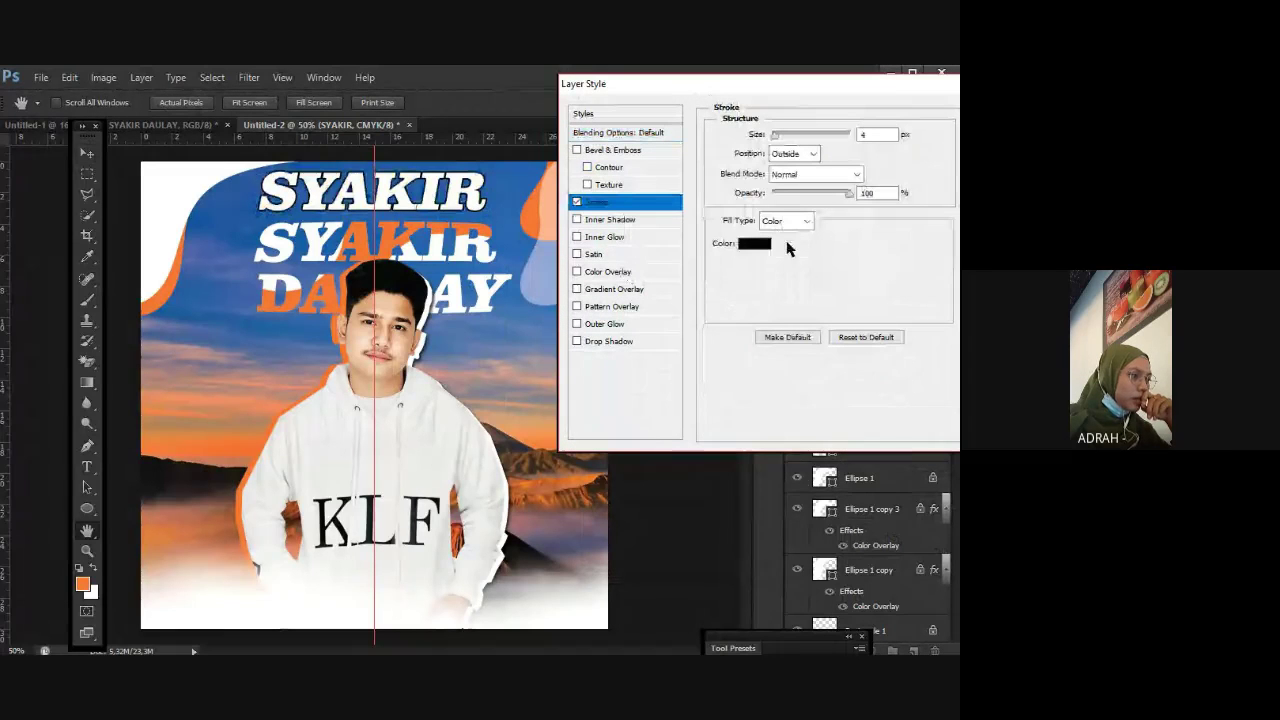
click(755, 243)
click(254, 337)
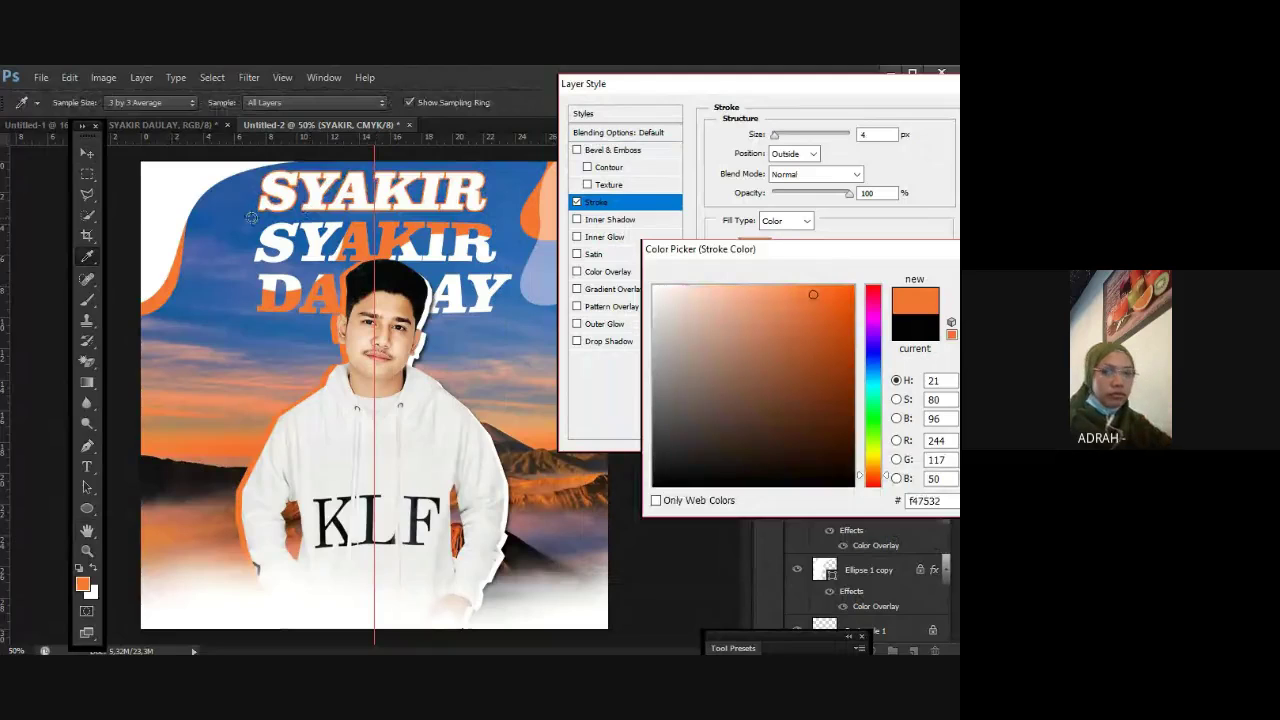
key(Return)
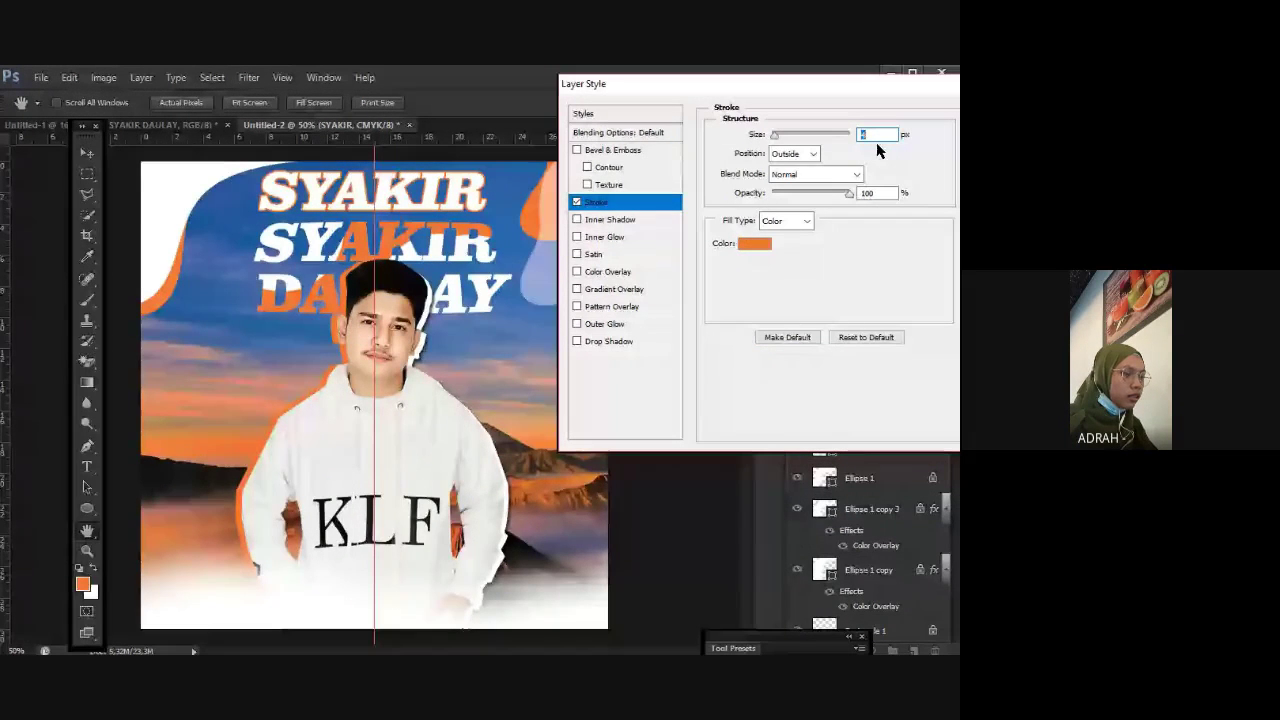
Step: Try a 10 px stroke on the SYAKIR text, settle on 5 px, and apply the layer style
text(10)
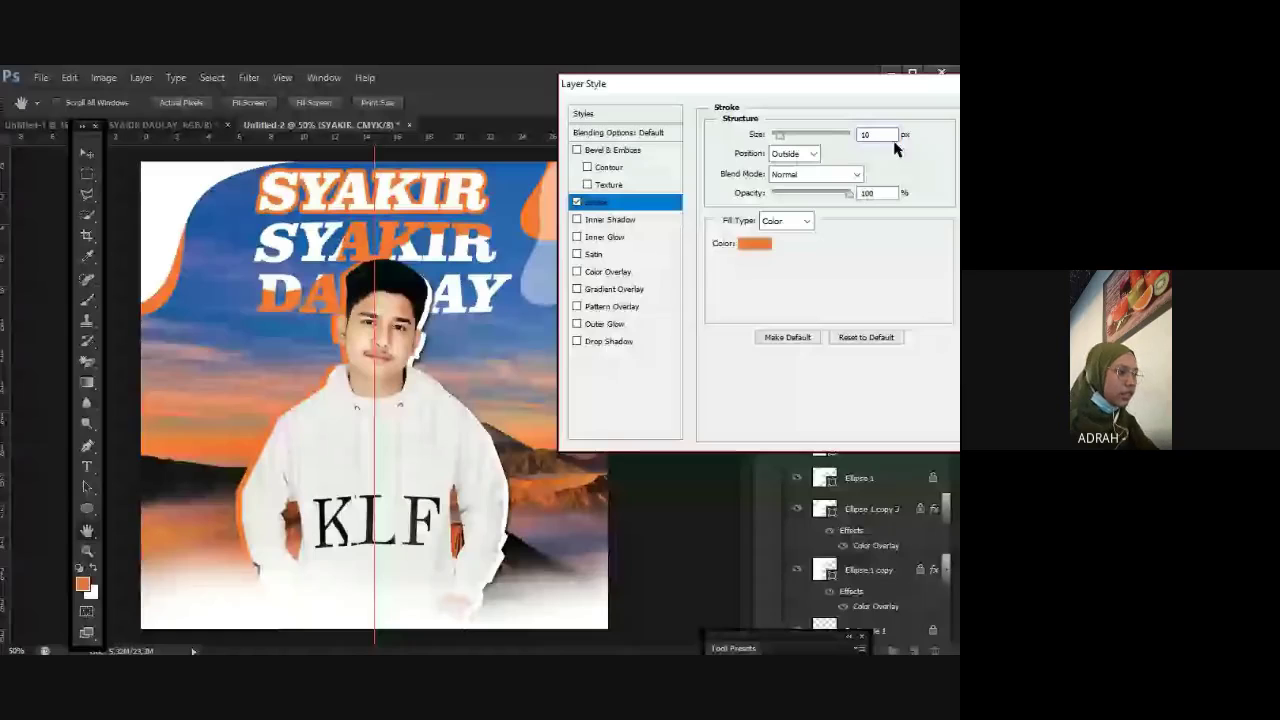
click(790, 138)
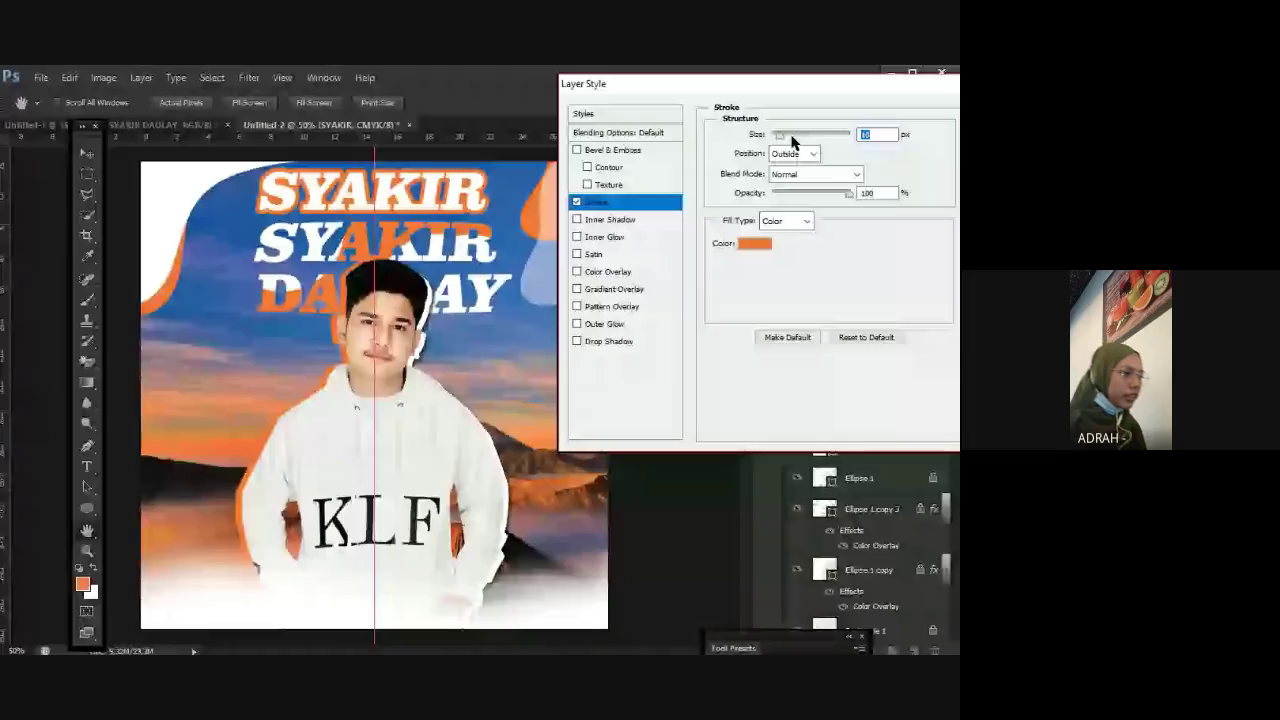
text(3)
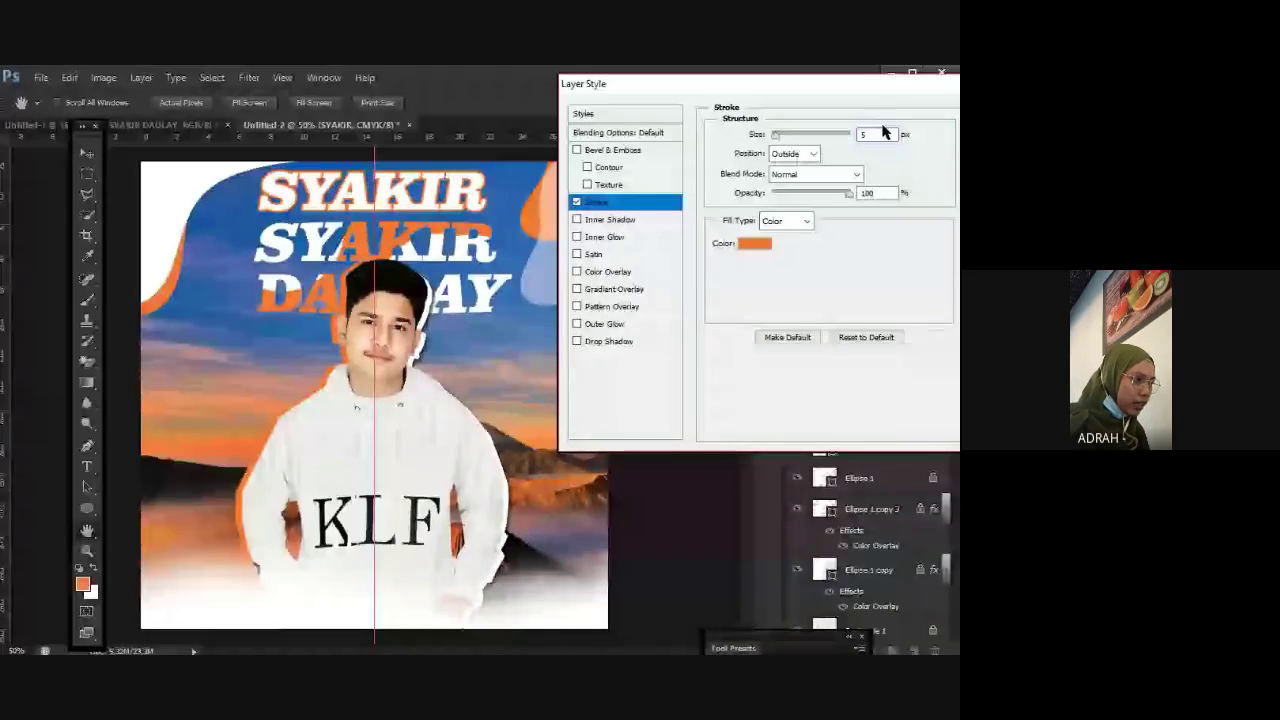
key(Return)
Step: Lower the stroked SYAKIR text to partly overlap the title and set its layer fill to 0%
drag(427, 191, 436, 221)
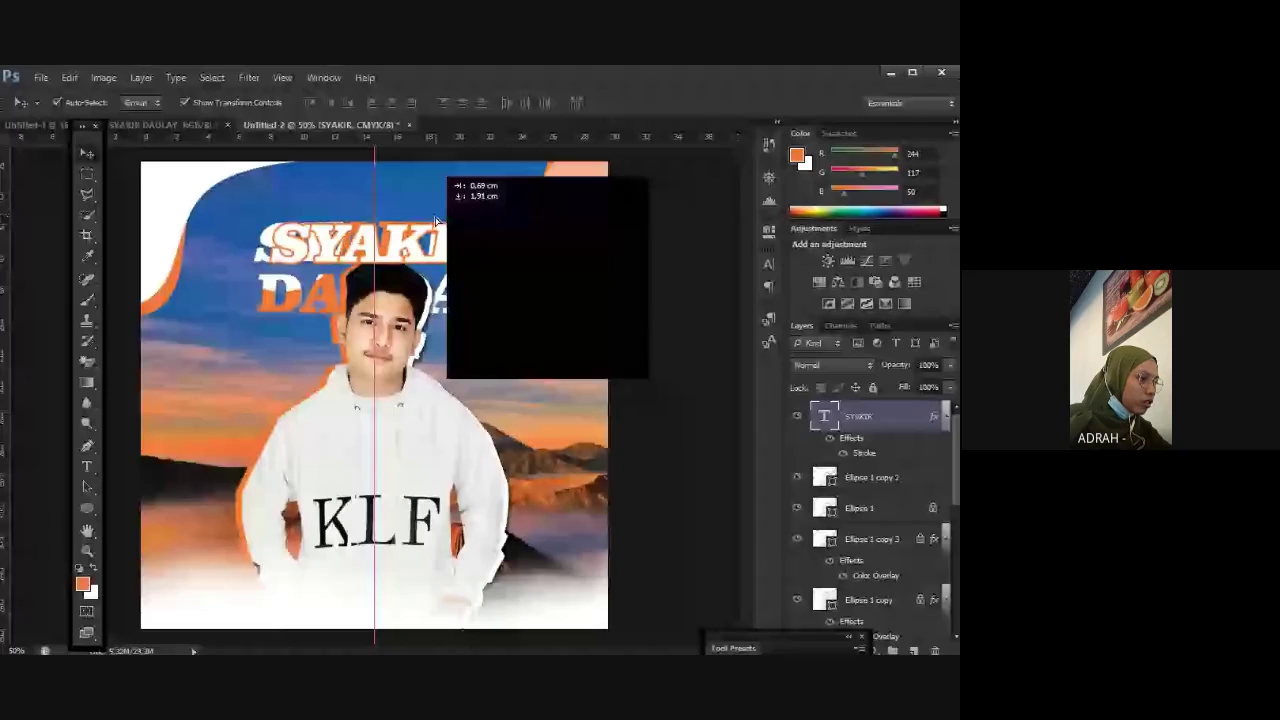
drag(436, 221, 436, 221)
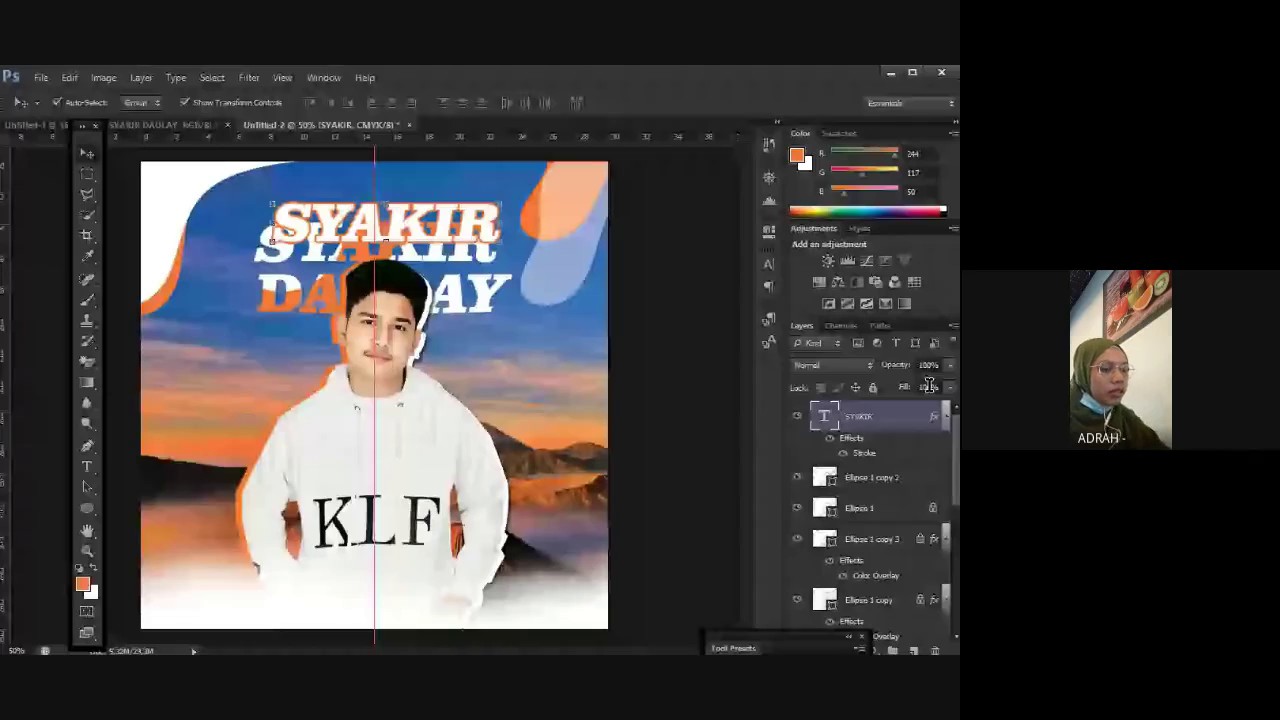
click(929, 387)
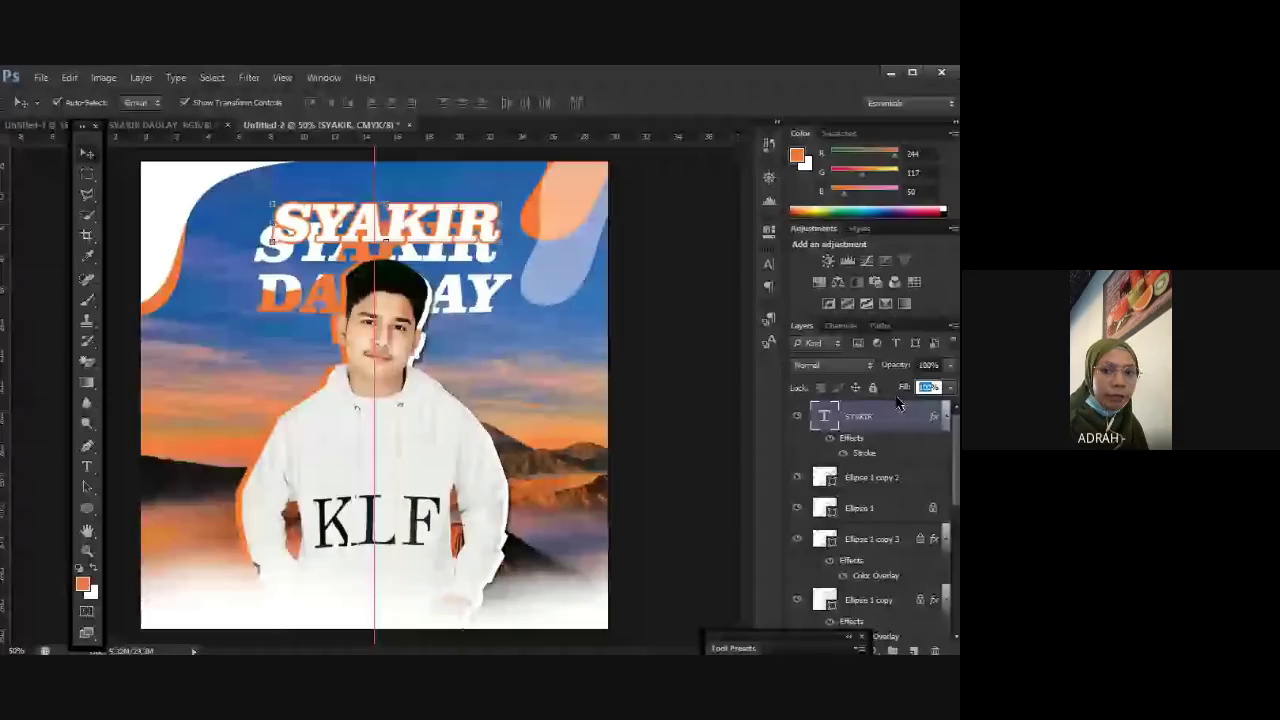
text(0)
key(Return)
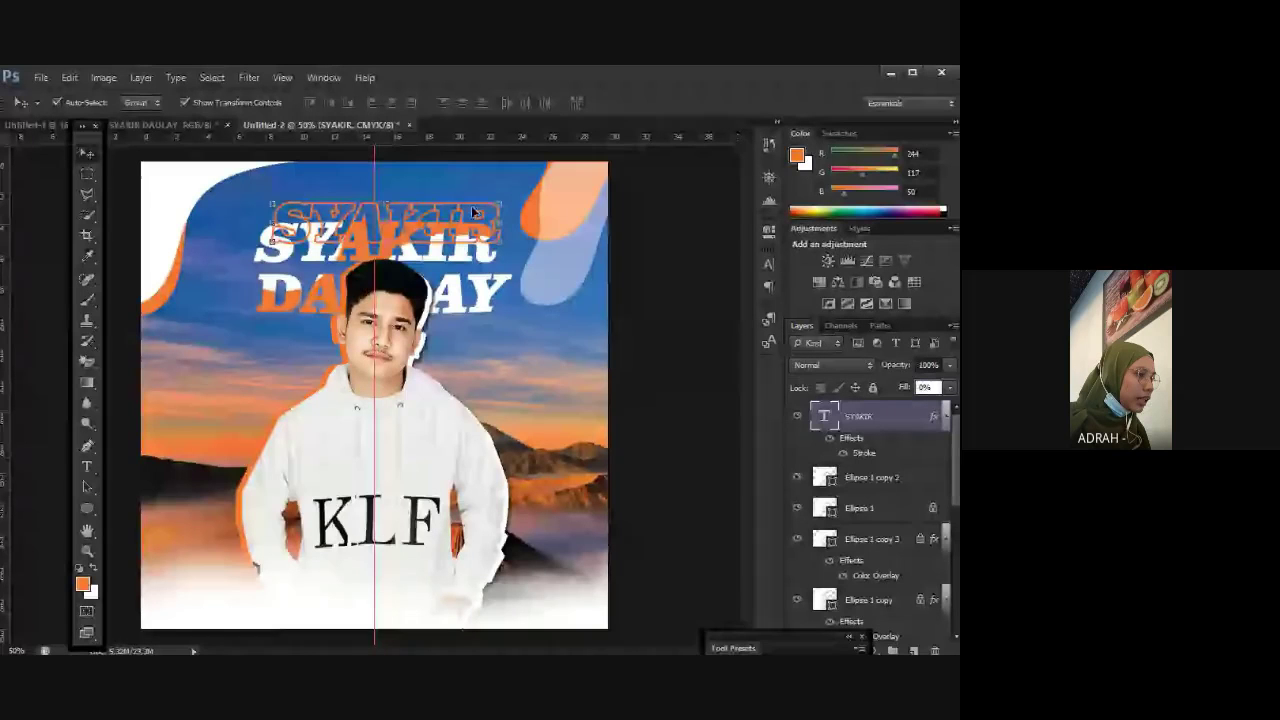
Step: Place the outlined SYAKIR text over the title's first line with a slight offset and deselect it
drag(476, 212, 456, 246)
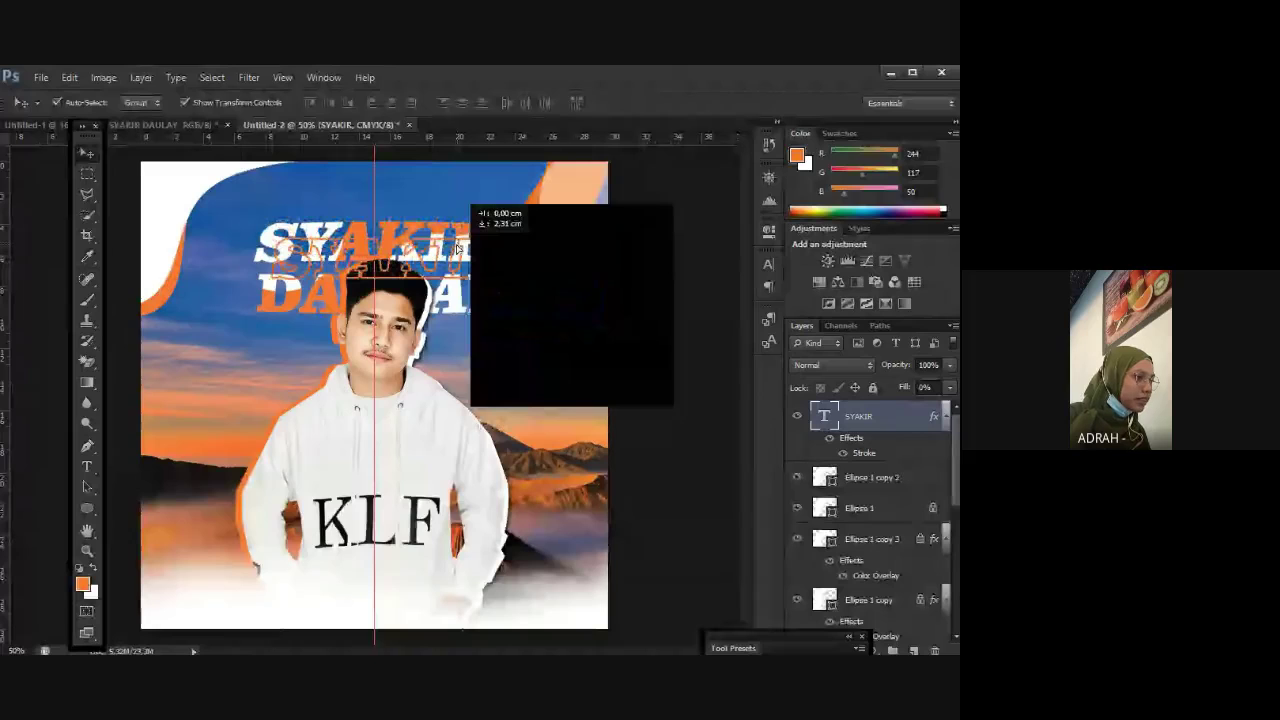
drag(456, 246, 456, 246)
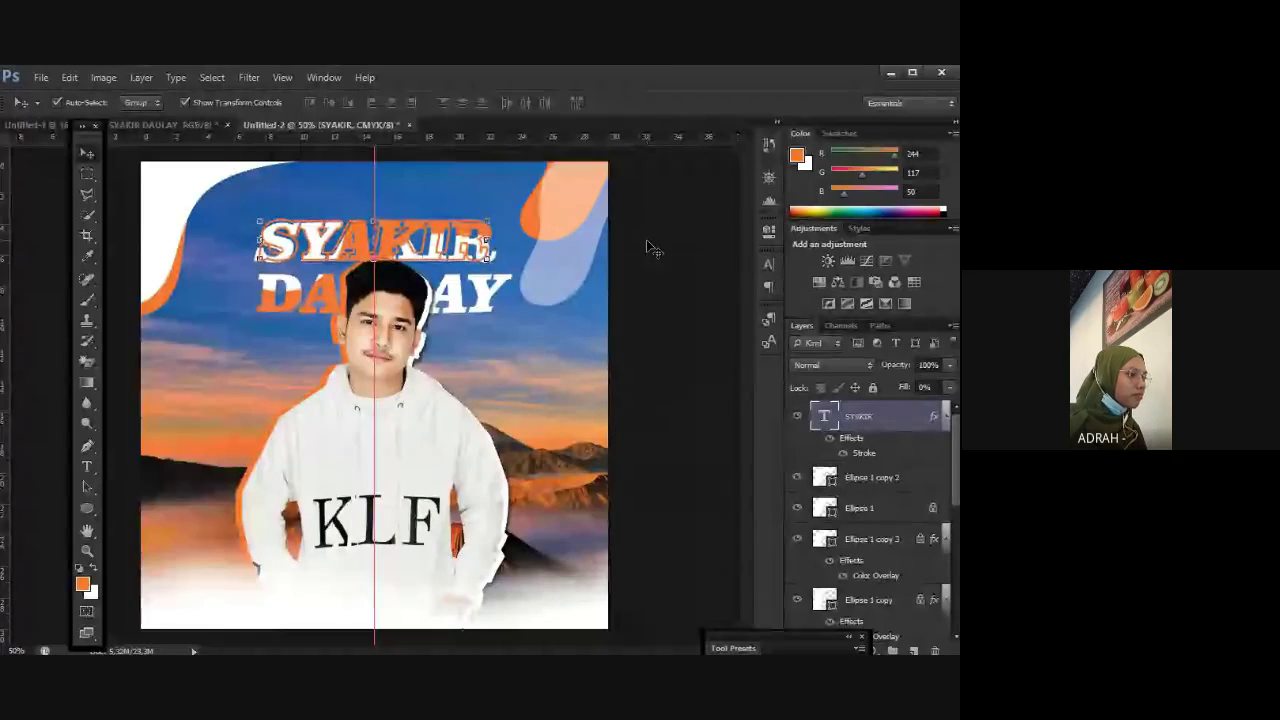
click(87, 194)
click(87, 153)
click(665, 290)
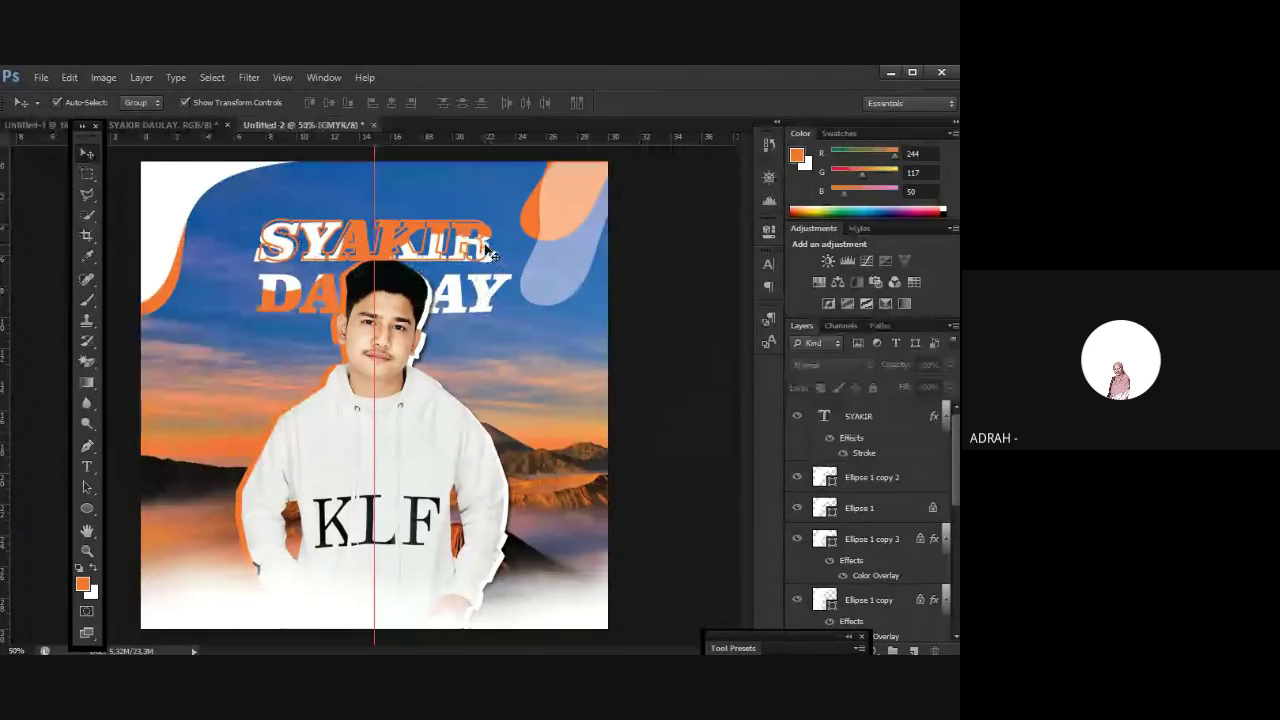
Step: Move the outlined SYAKIR text above, over and below the title's first line to demonstrate the stroke-only effect
click(318, 258)
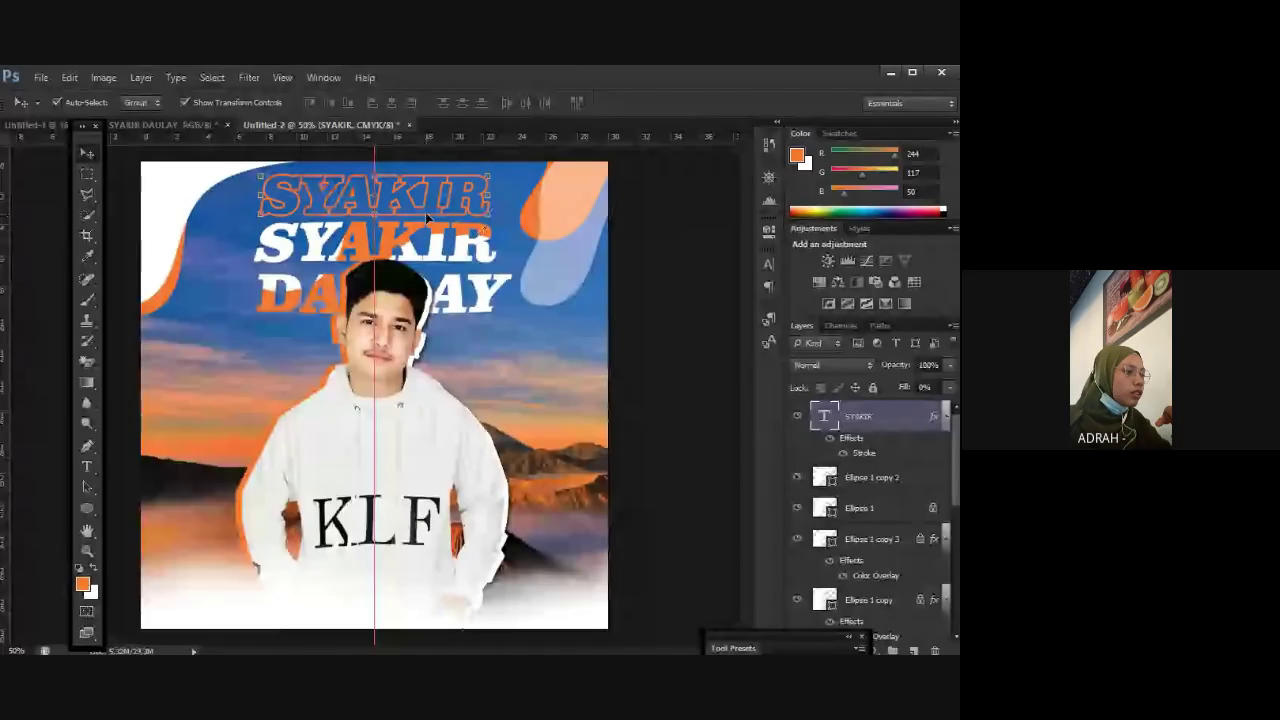
drag(422, 210, 396, 242)
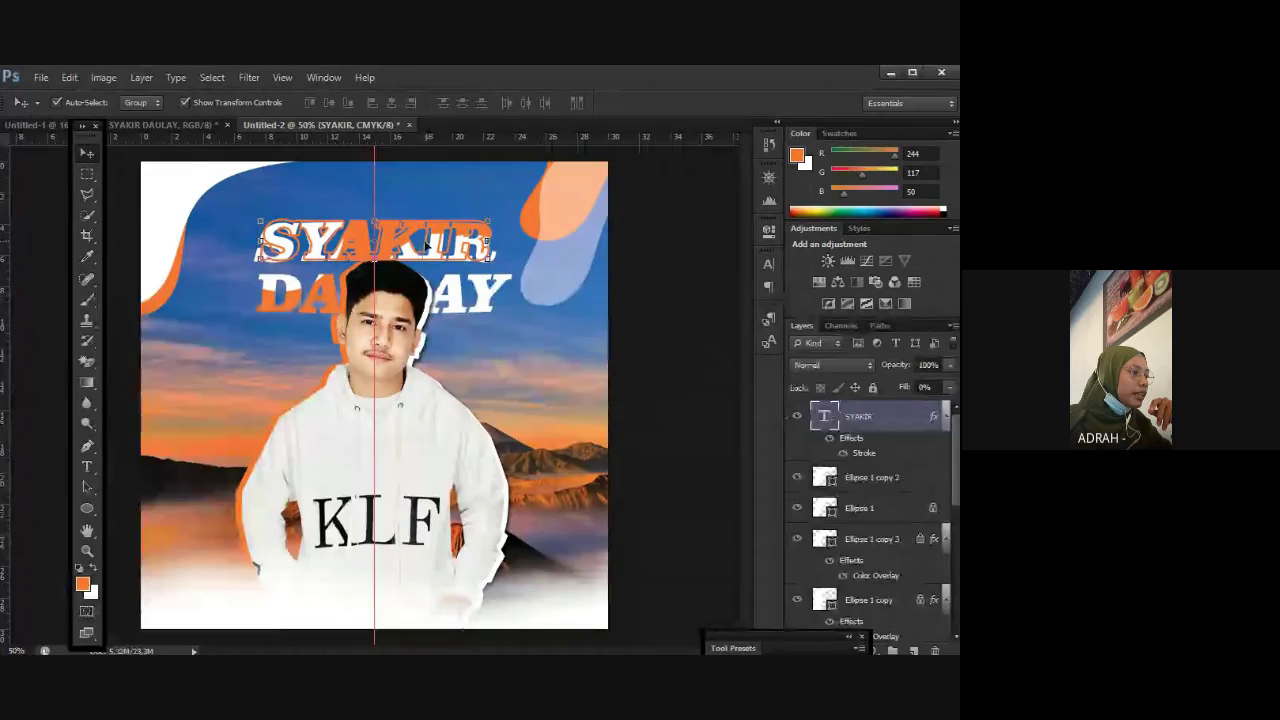
drag(427, 243, 427, 192)
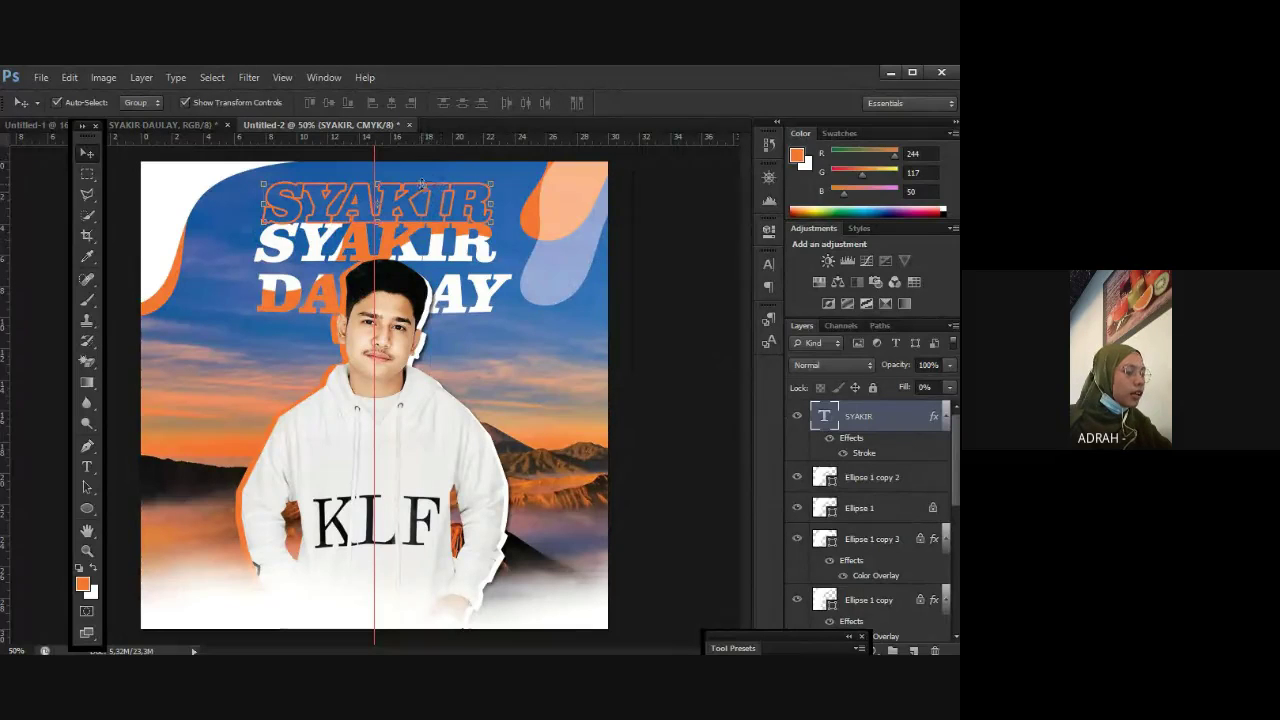
drag(429, 193, 420, 230)
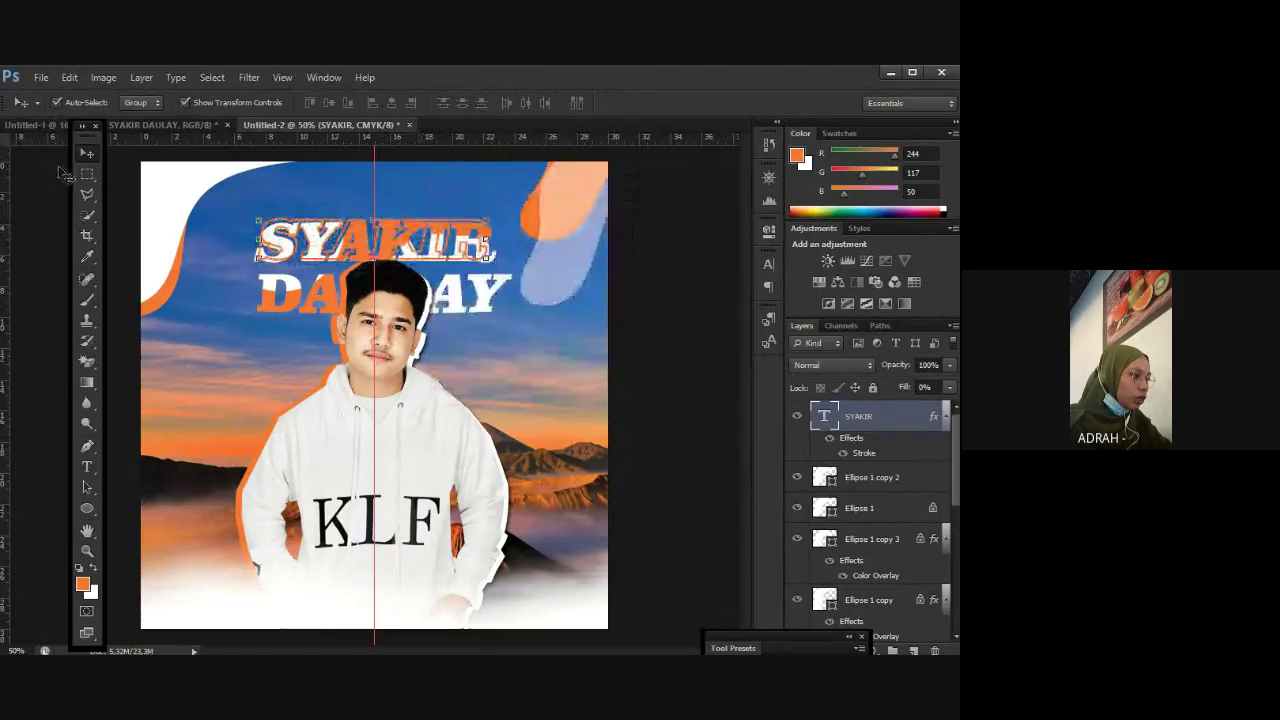
click(88, 194)
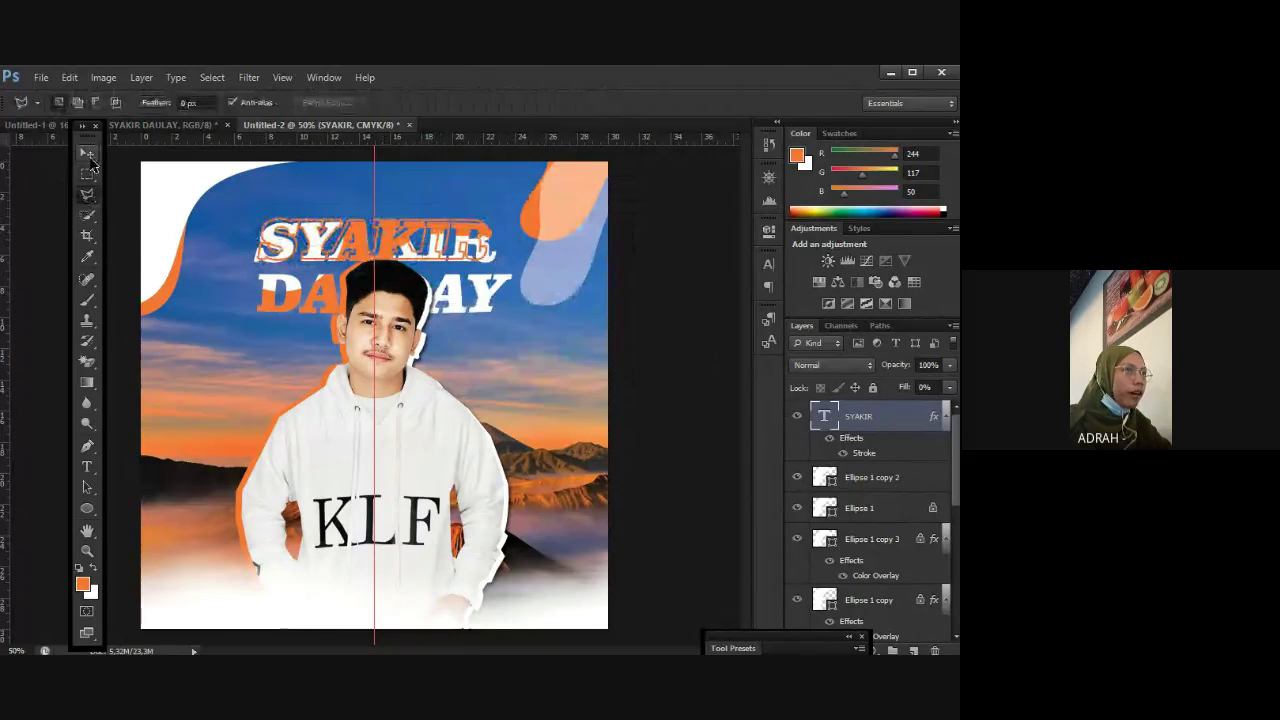
click(88, 154)
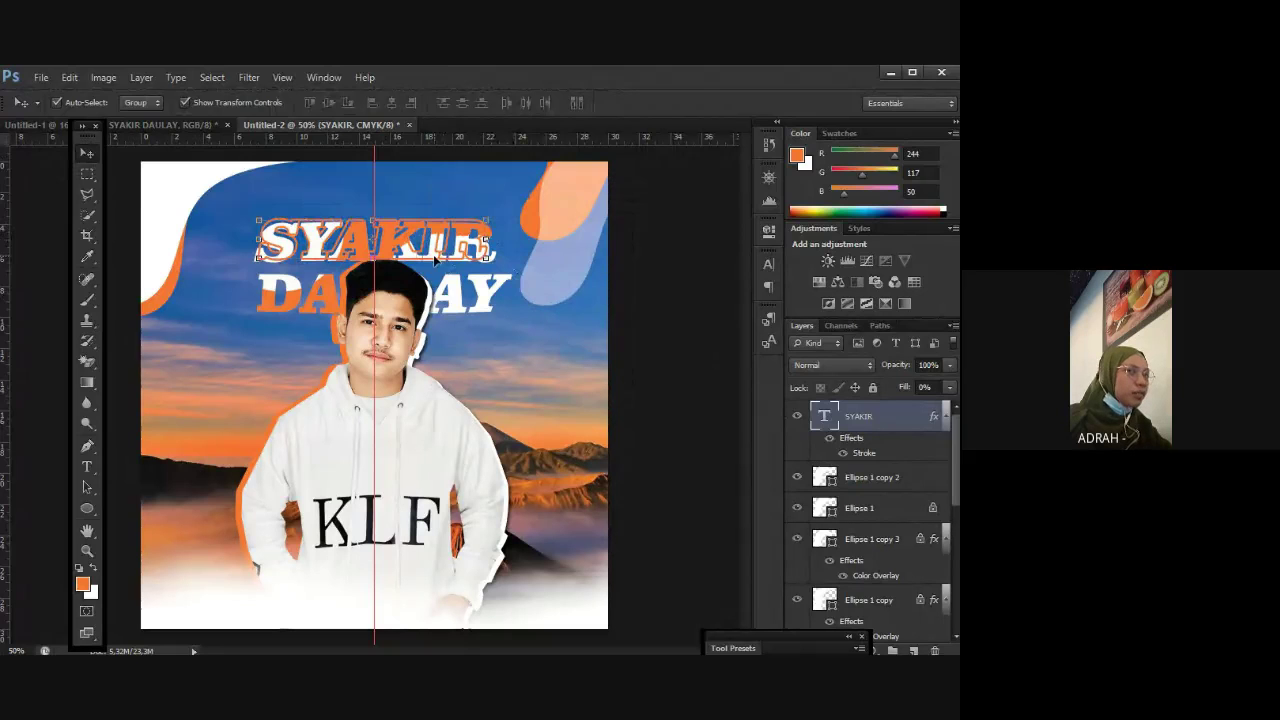
drag(434, 258, 430, 212)
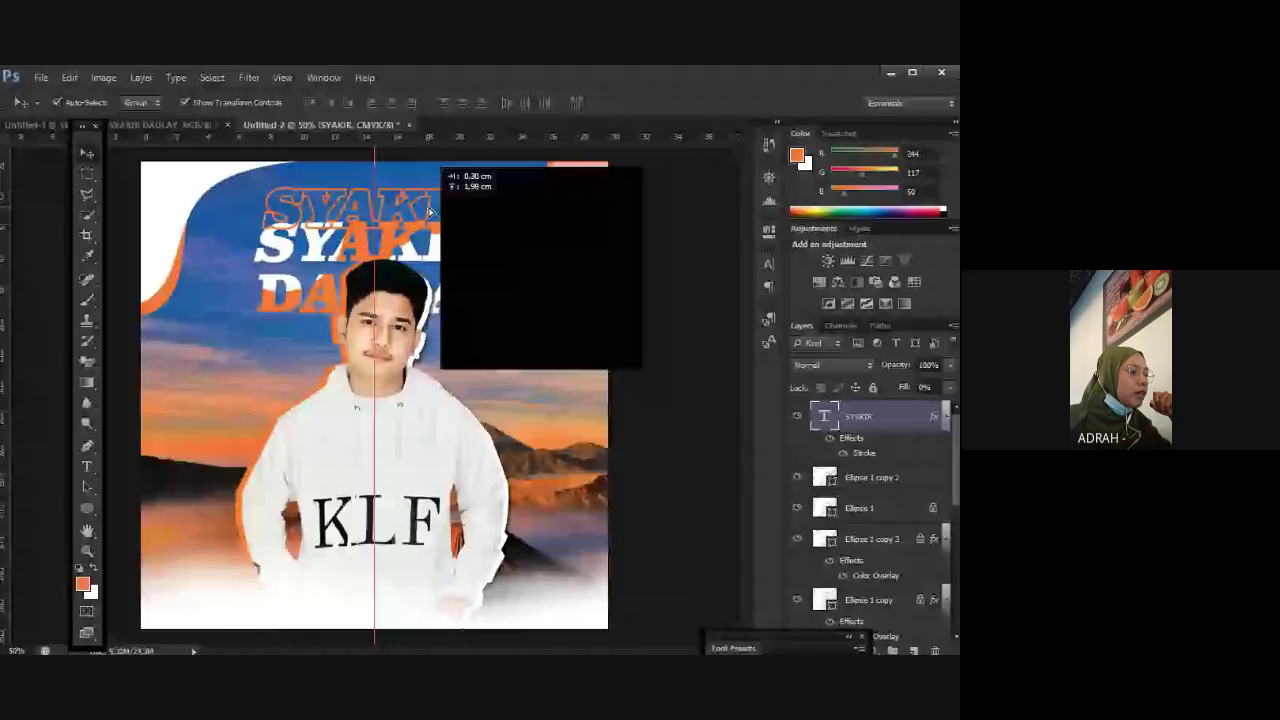
drag(430, 212, 426, 266)
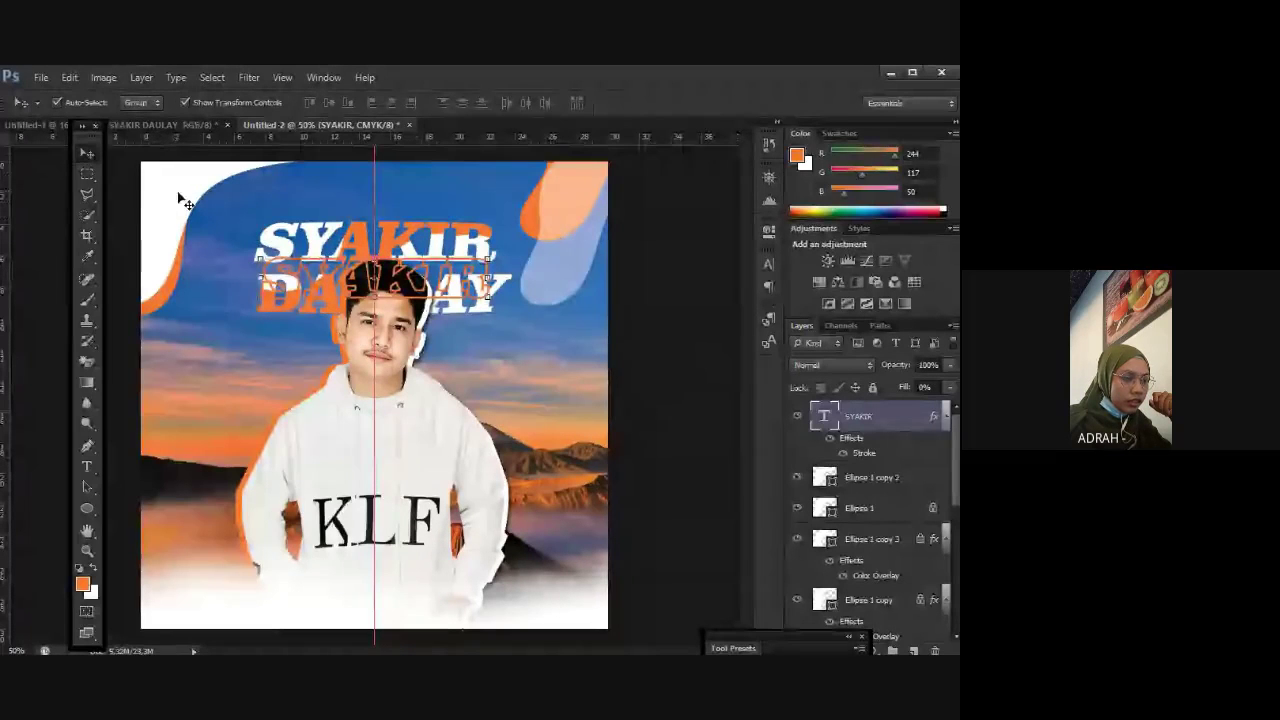
click(690, 380)
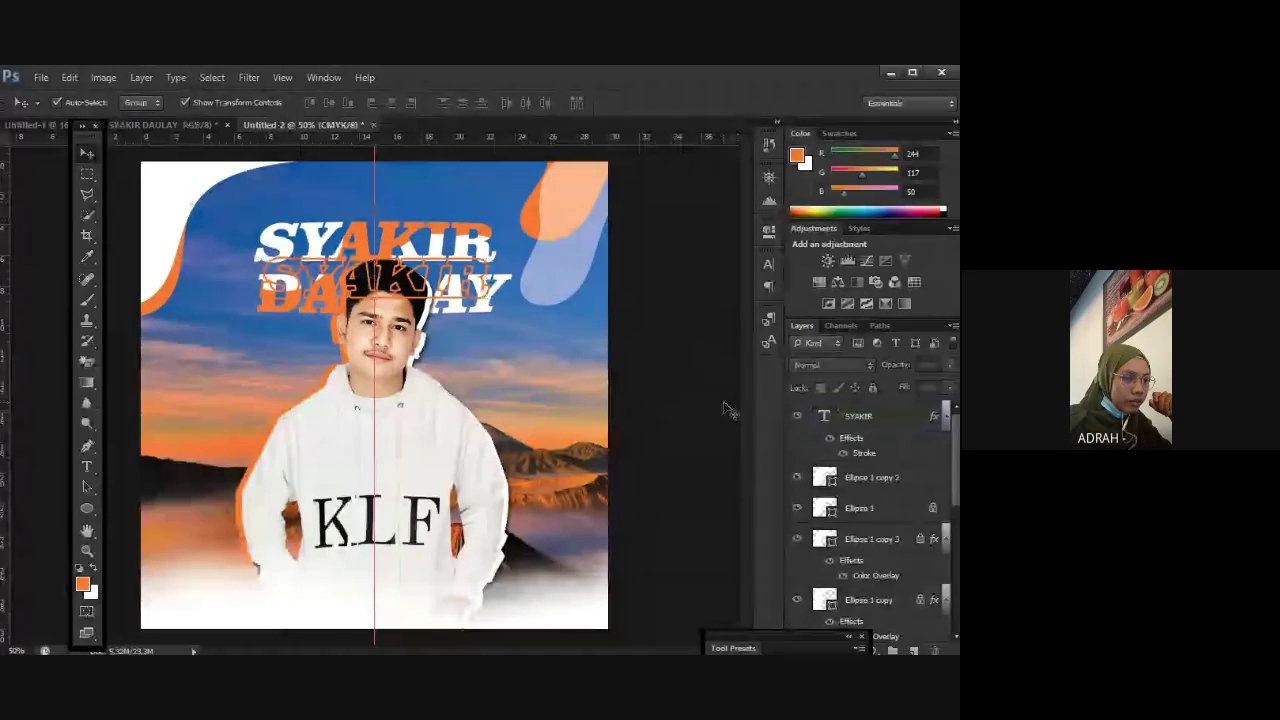
Step: Unlock the Ellipse 1 copy 3 layer and shift the translucent white drop slightly up and to the right
click(875, 510)
click(879, 547)
drag(511, 295, 563, 255)
click(637, 382)
Step: Move the outlined SYAKIR text back over the title's first line, fine-tune its slight offset, and deselect it
click(290, 285)
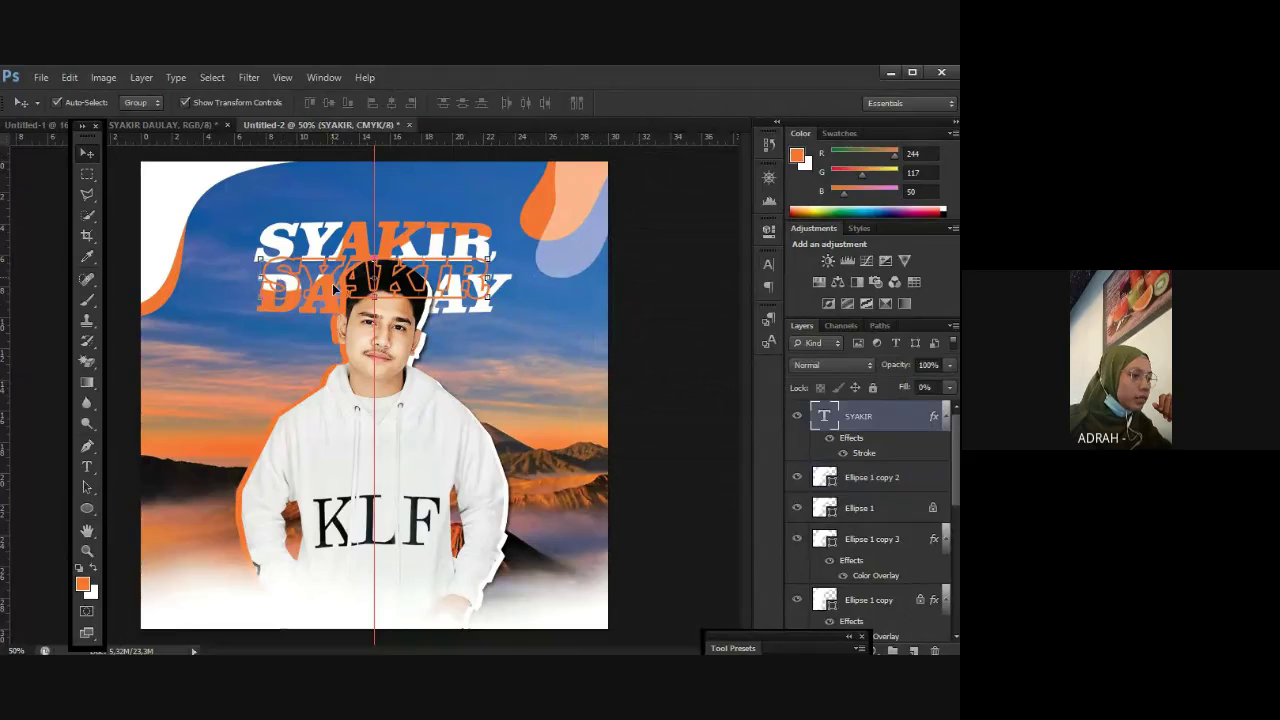
drag(435, 265, 434, 230)
mouse_move(434, 230)
mouse_down()
mouse_move(420, 247)
mouse_move(430, 236)
mouse_move(432, 252)
mouse_move(432, 236)
mouse_move(417, 251)
mouse_move(432, 251)
mouse_move(396, 246)
mouse_move(430, 245)
mouse_up()
click(663, 370)
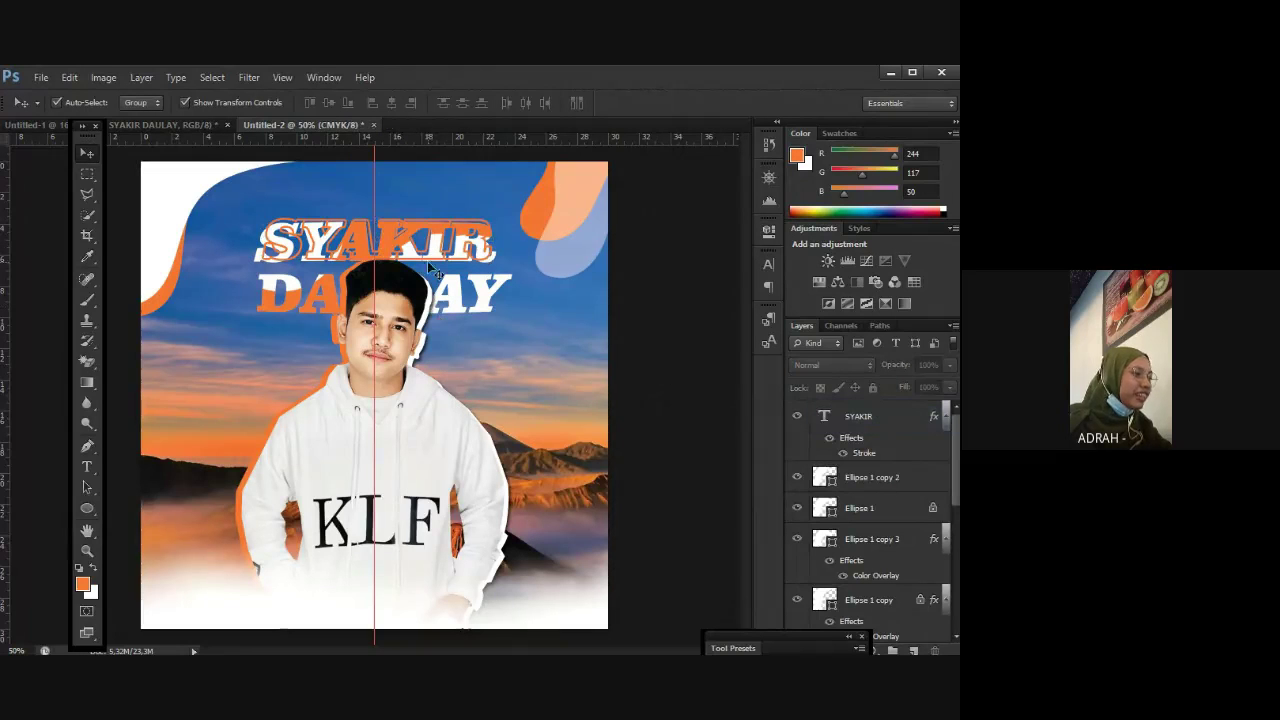
click(420, 258)
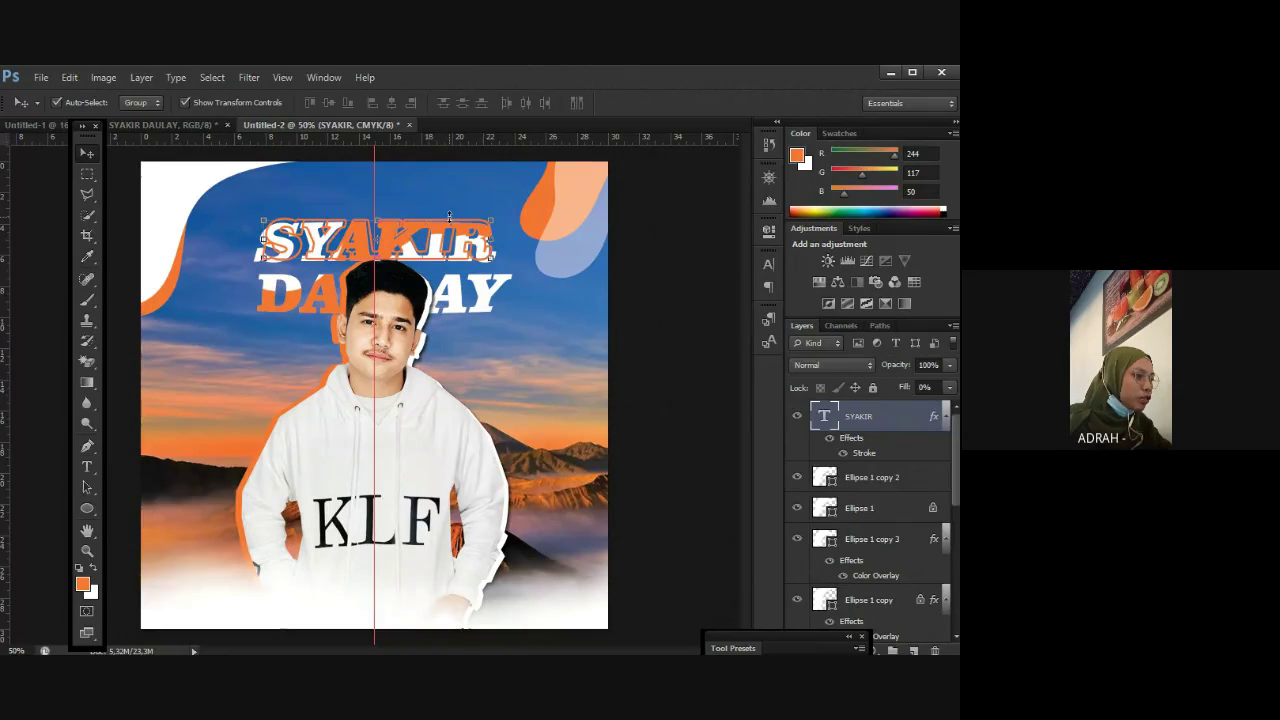
mouse_move(464, 218)
mouse_down()
mouse_move(469, 205)
mouse_move(463, 228)
mouse_up()
click(657, 337)
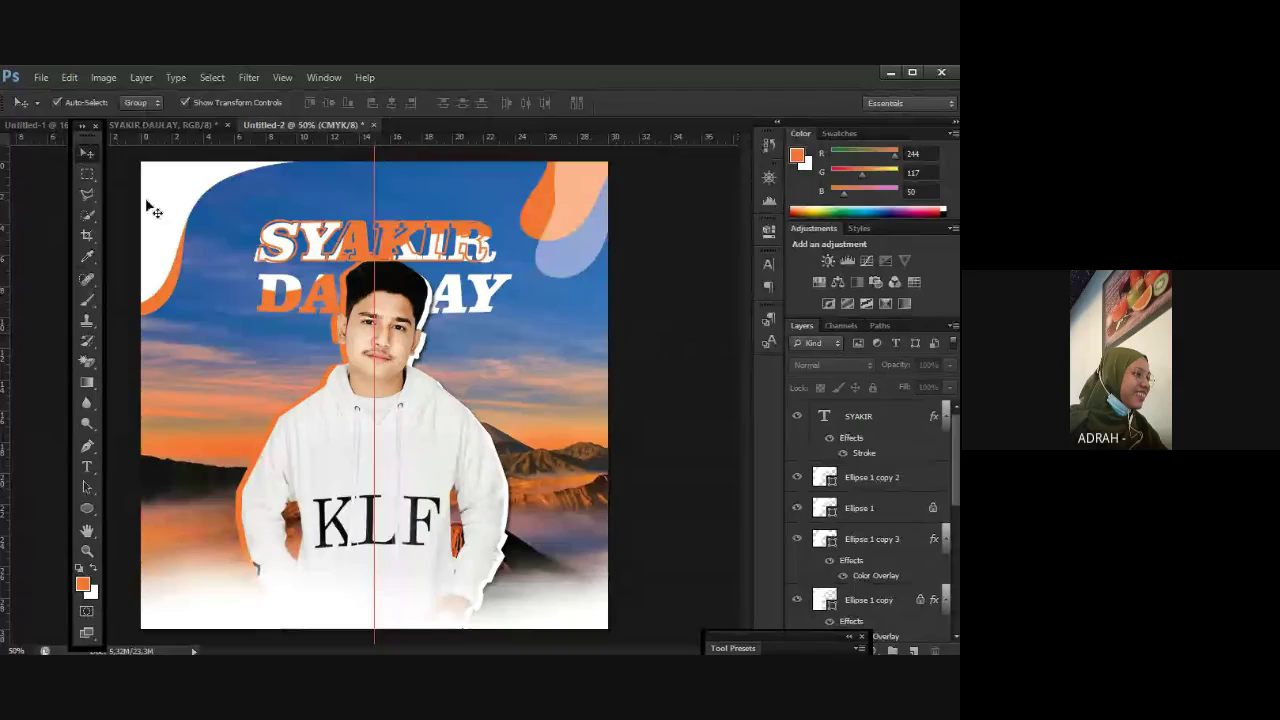
drag(172, 212, 647, 542)
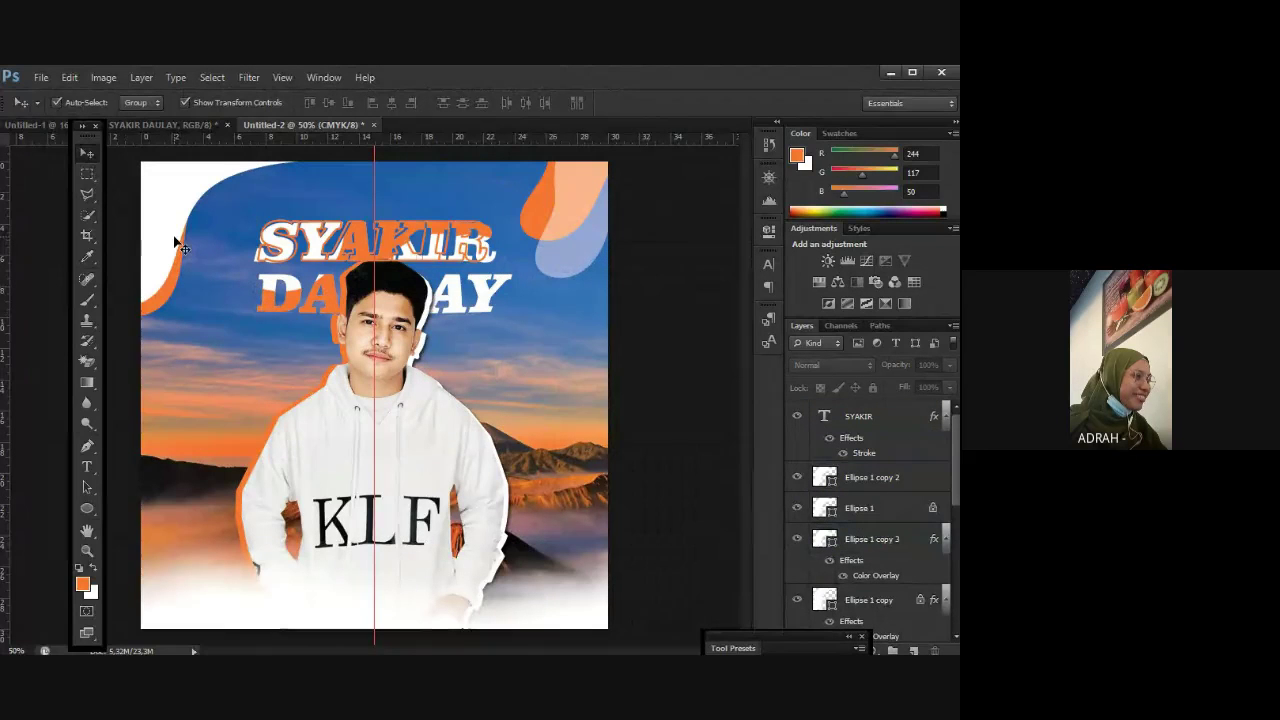
click(87, 154)
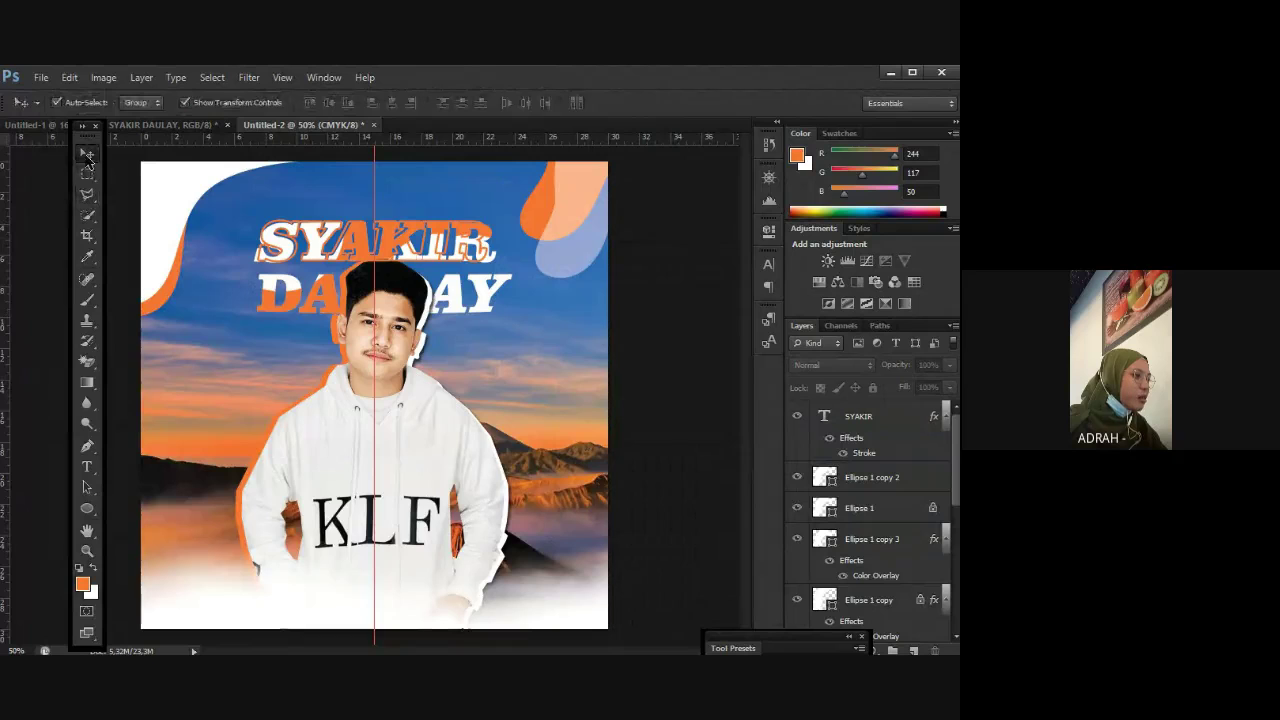
key(l)
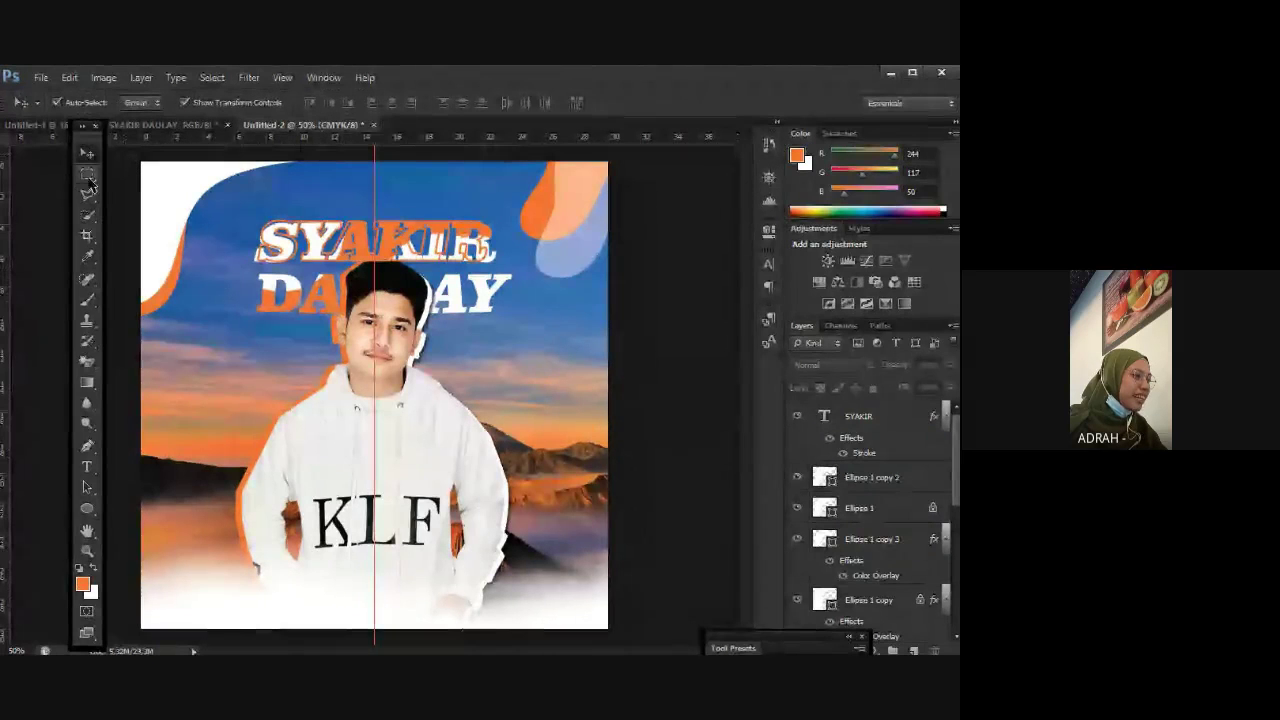
click(87, 154)
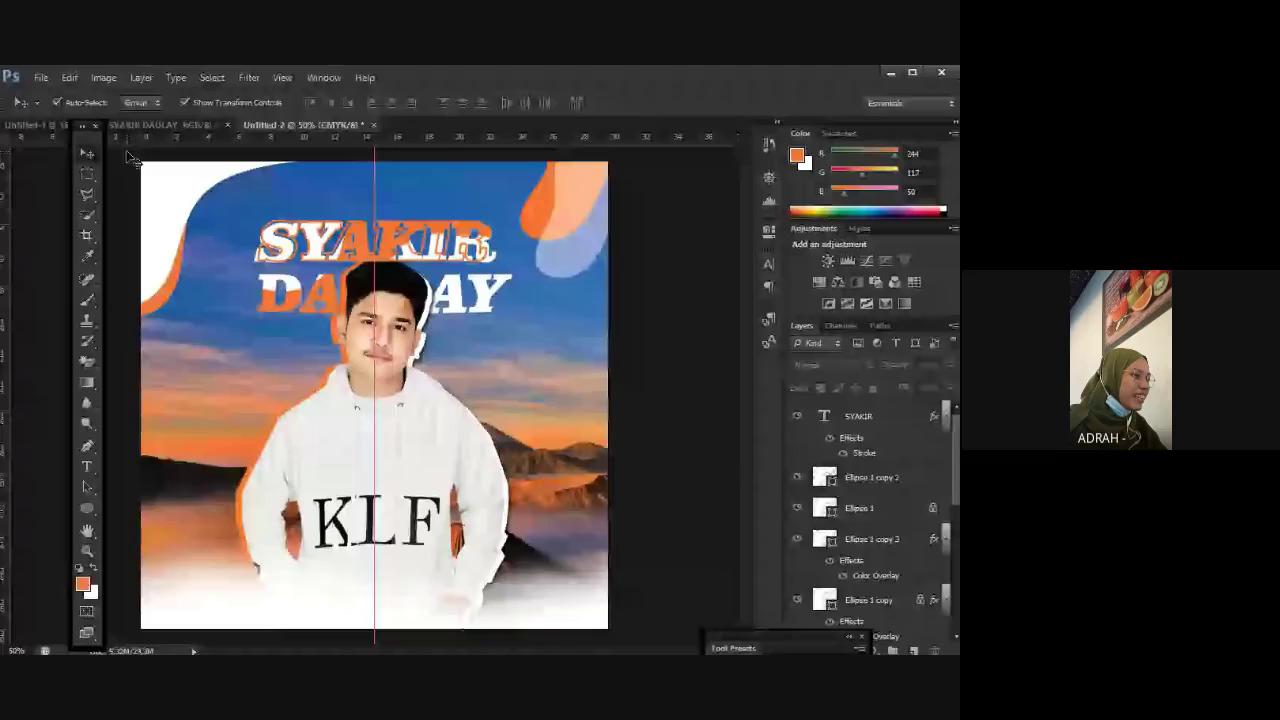
drag(128, 157, 648, 541)
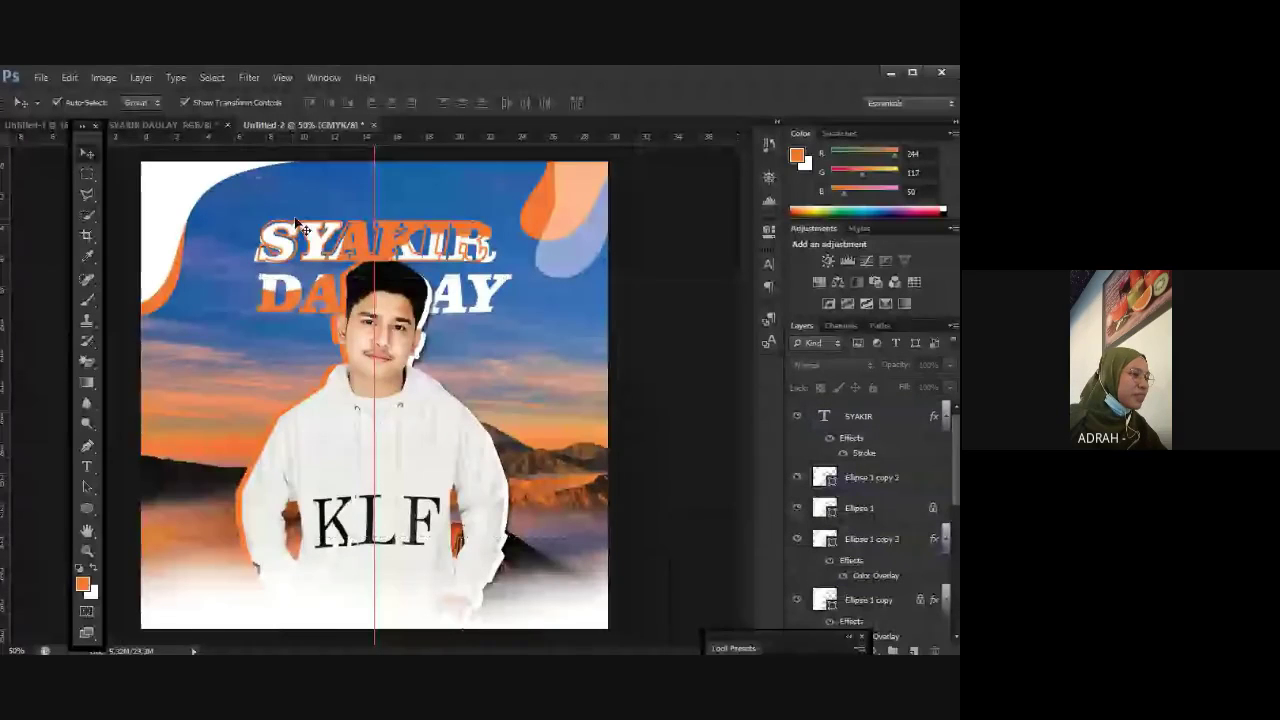
Step: Move the outlined SYAKIR text above the title and back over its first line, offset slightly up and to the right
click(426, 253)
mouse_move(426, 253)
mouse_down()
mouse_move(417, 171)
mouse_move(419, 252)
mouse_up()
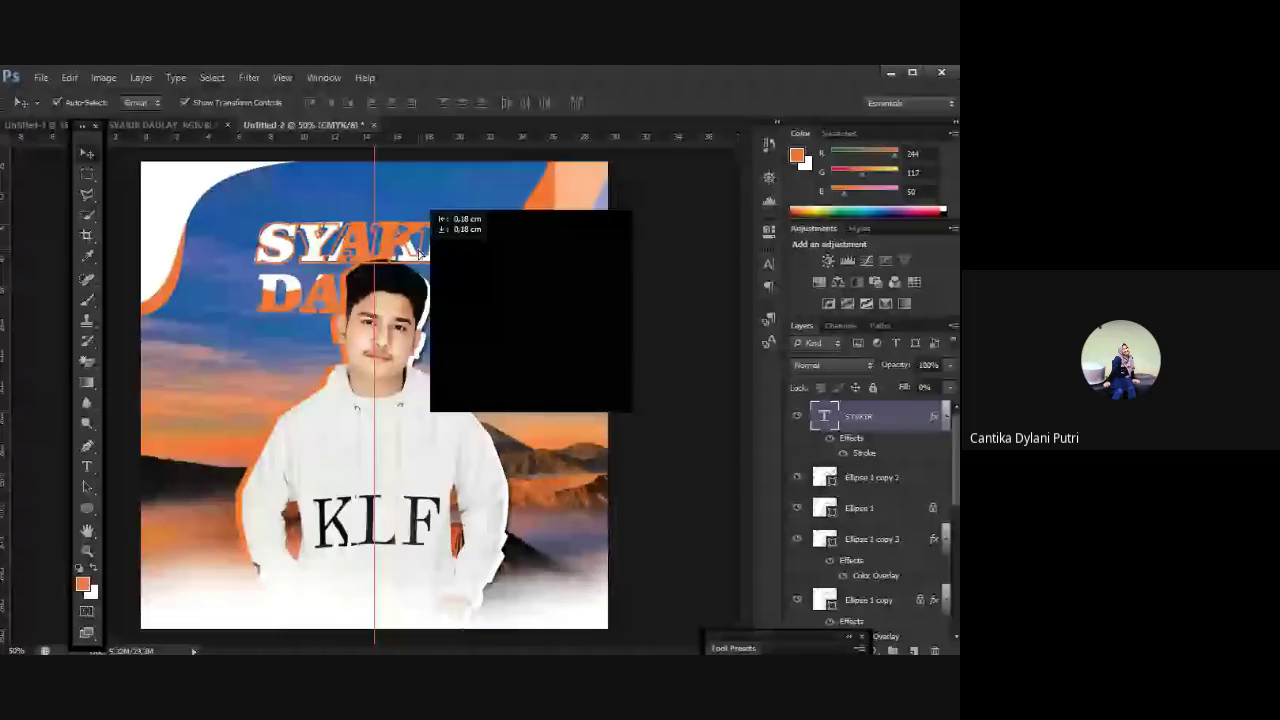
drag(420, 253, 420, 253)
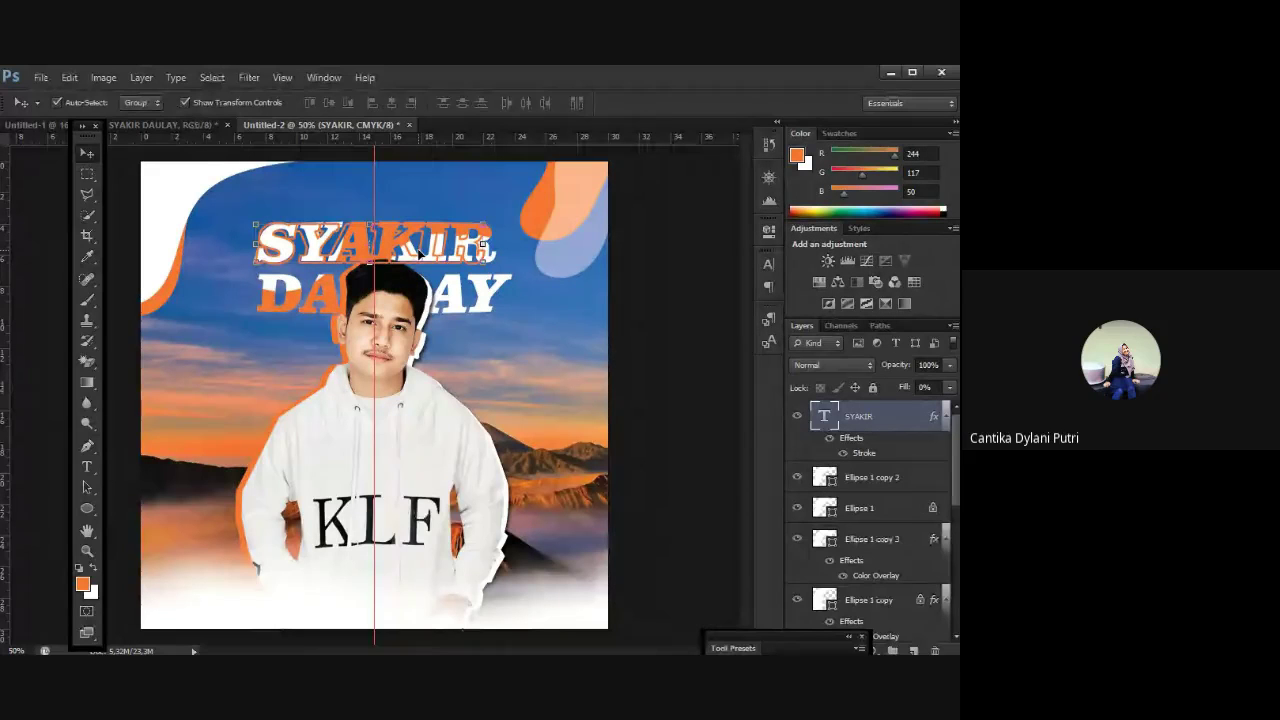
drag(420, 253, 432, 190)
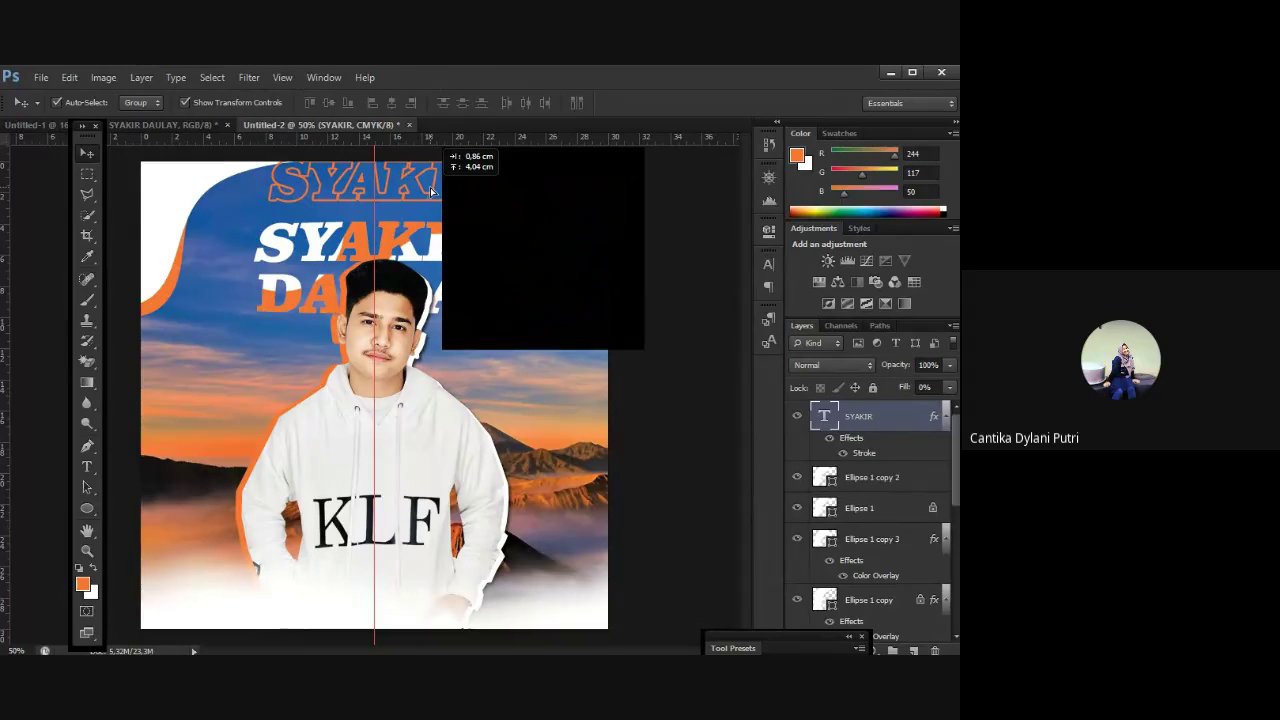
mouse_move(432, 190)
mouse_down()
mouse_move(418, 252)
mouse_move(410, 226)
mouse_up()
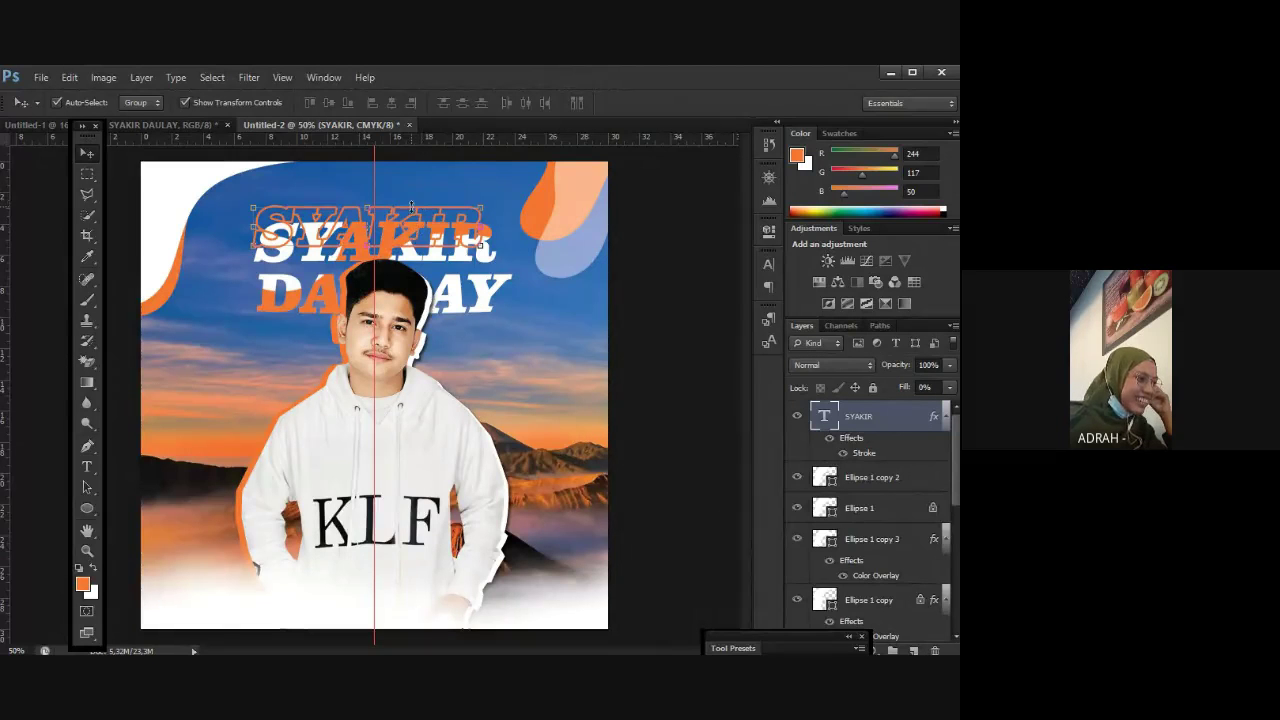
mouse_move(414, 219)
mouse_down()
mouse_move(431, 226)
mouse_move(427, 210)
mouse_move(422, 228)
mouse_up()
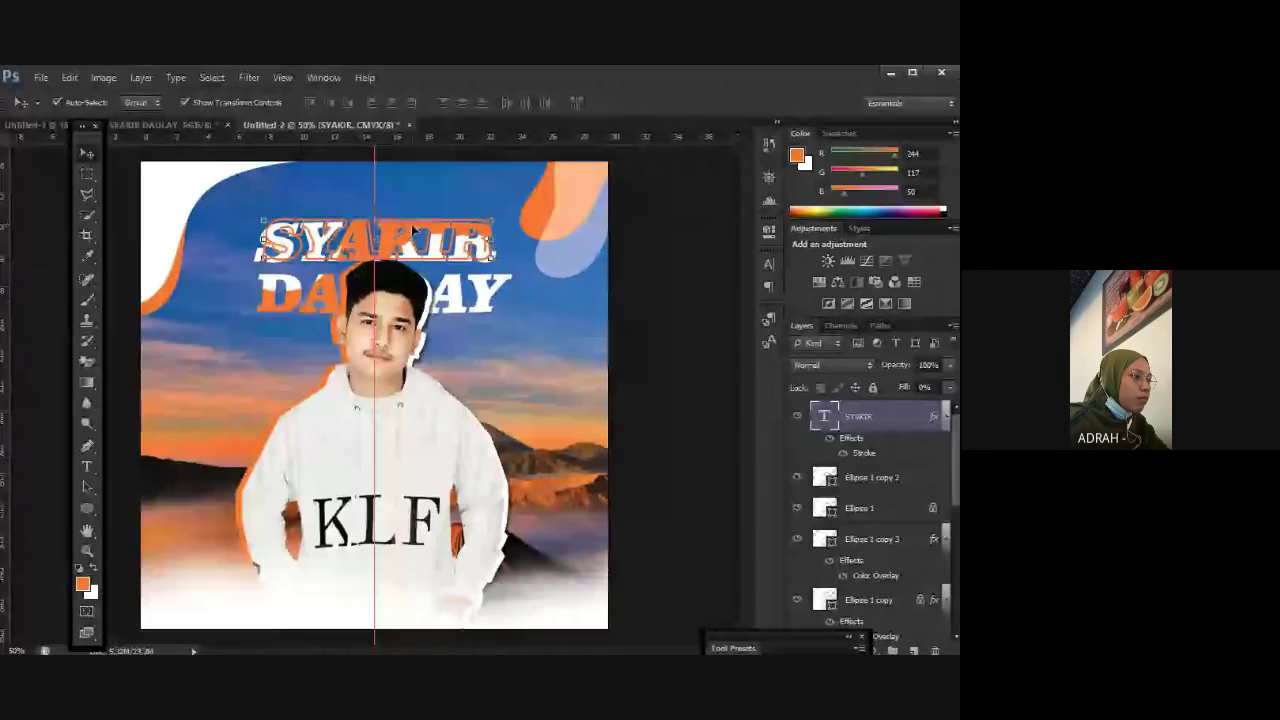
click(87, 194)
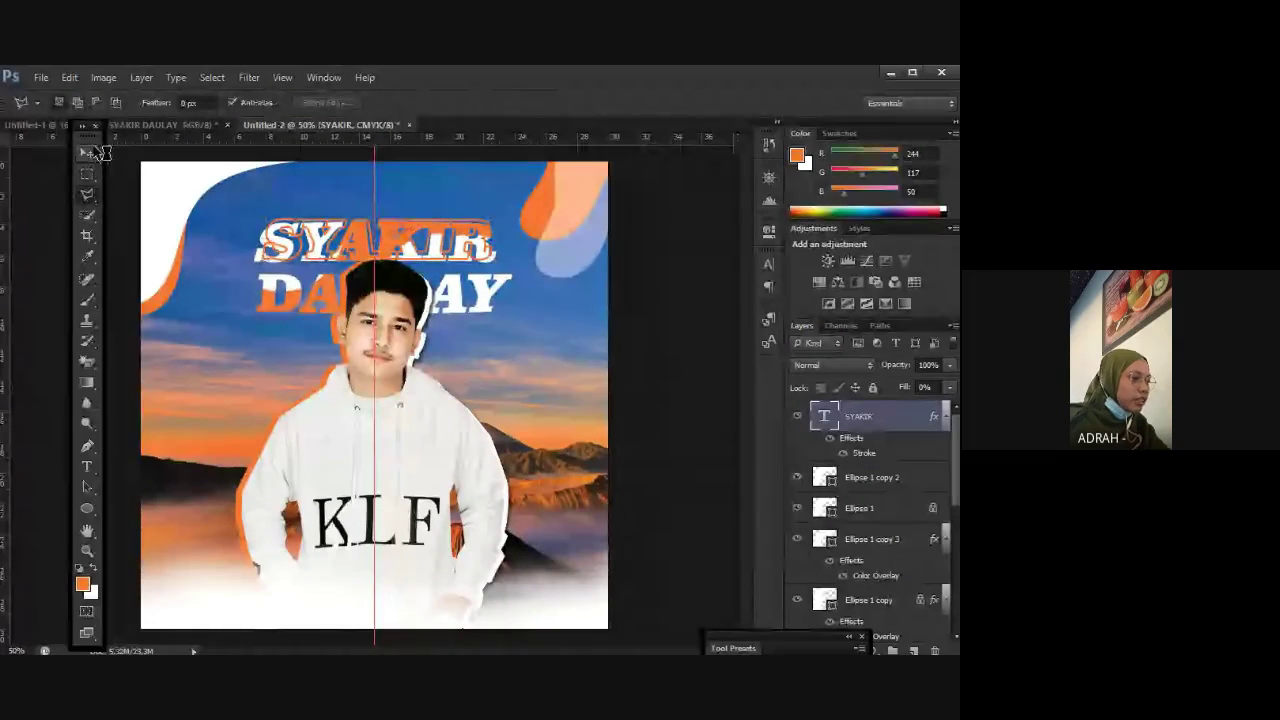
click(88, 152)
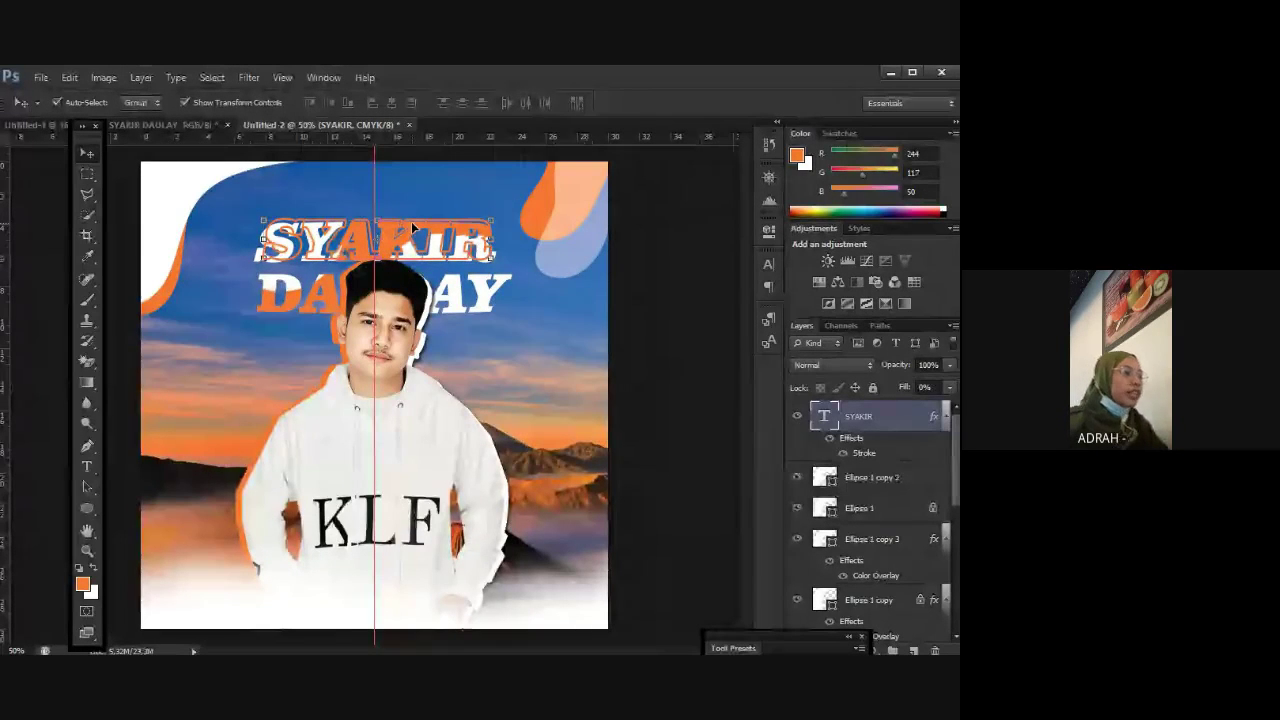
Step: Shift the outlined SYAKIR text down, lift it above the title, and place it back over the first line with a slight offset
mouse_move(412, 230)
mouse_down()
mouse_move(417, 190)
mouse_move(409, 240)
mouse_up()
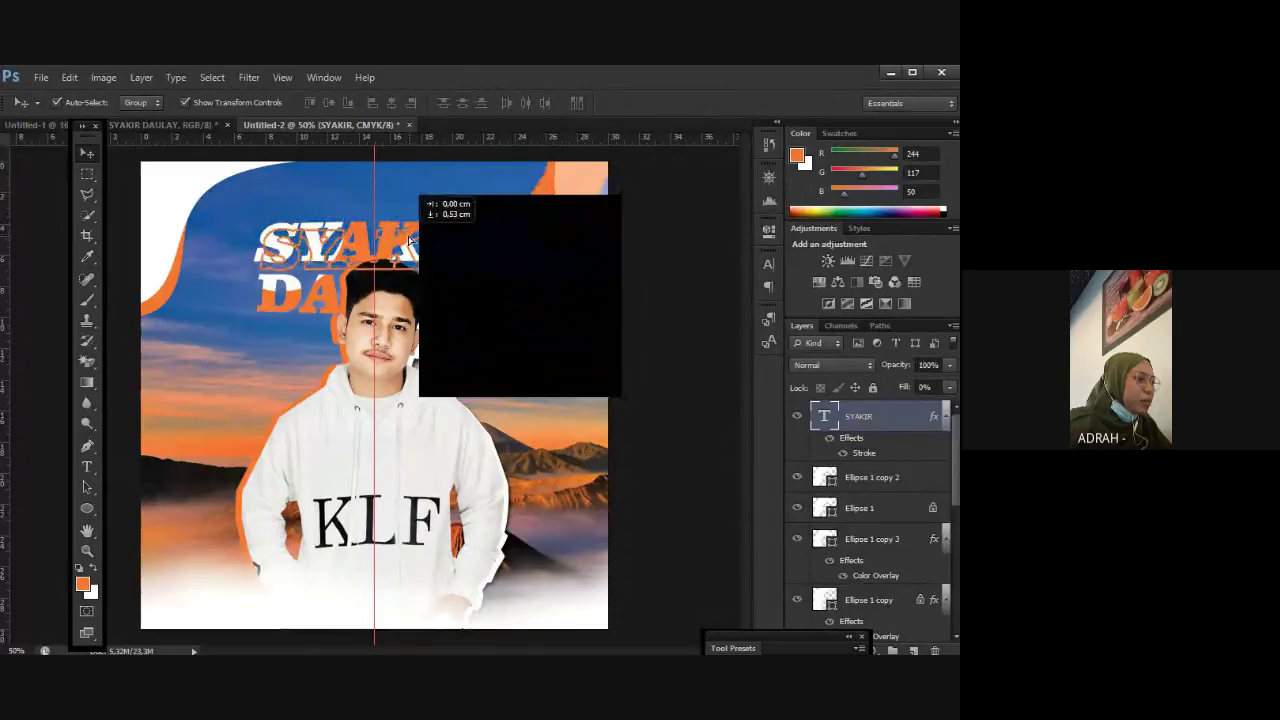
drag(409, 240, 424, 211)
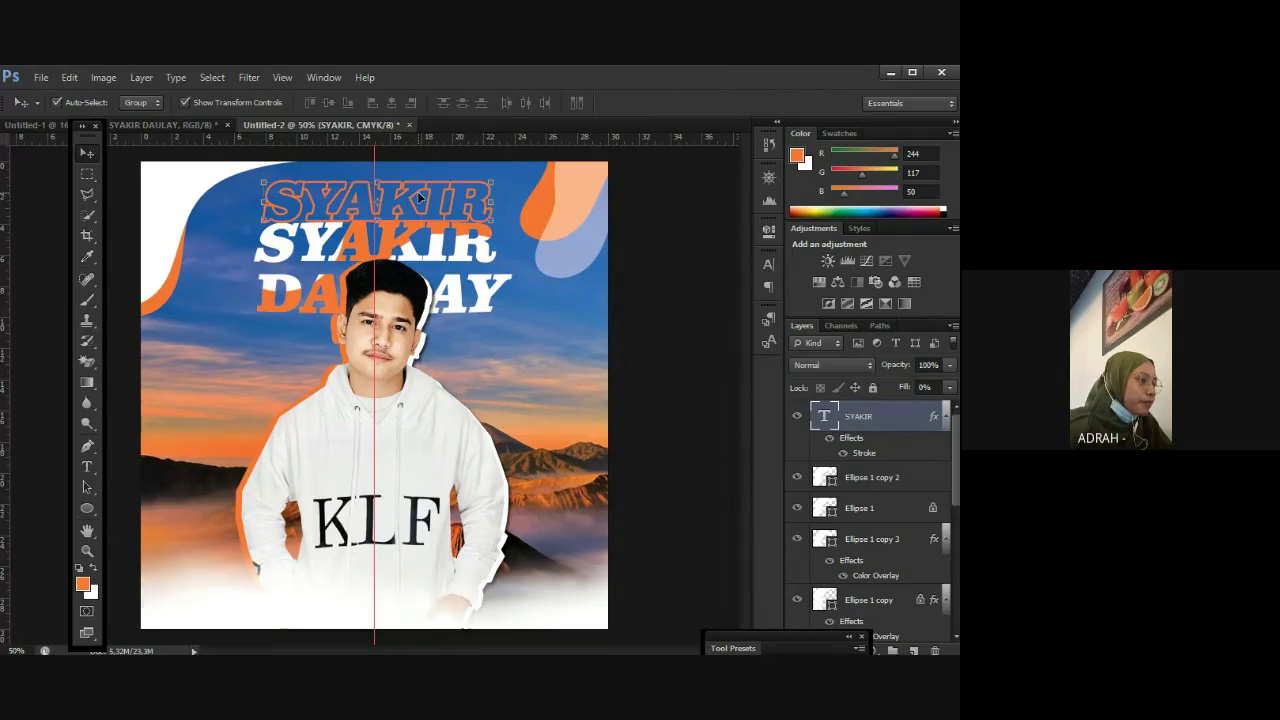
drag(416, 196, 413, 236)
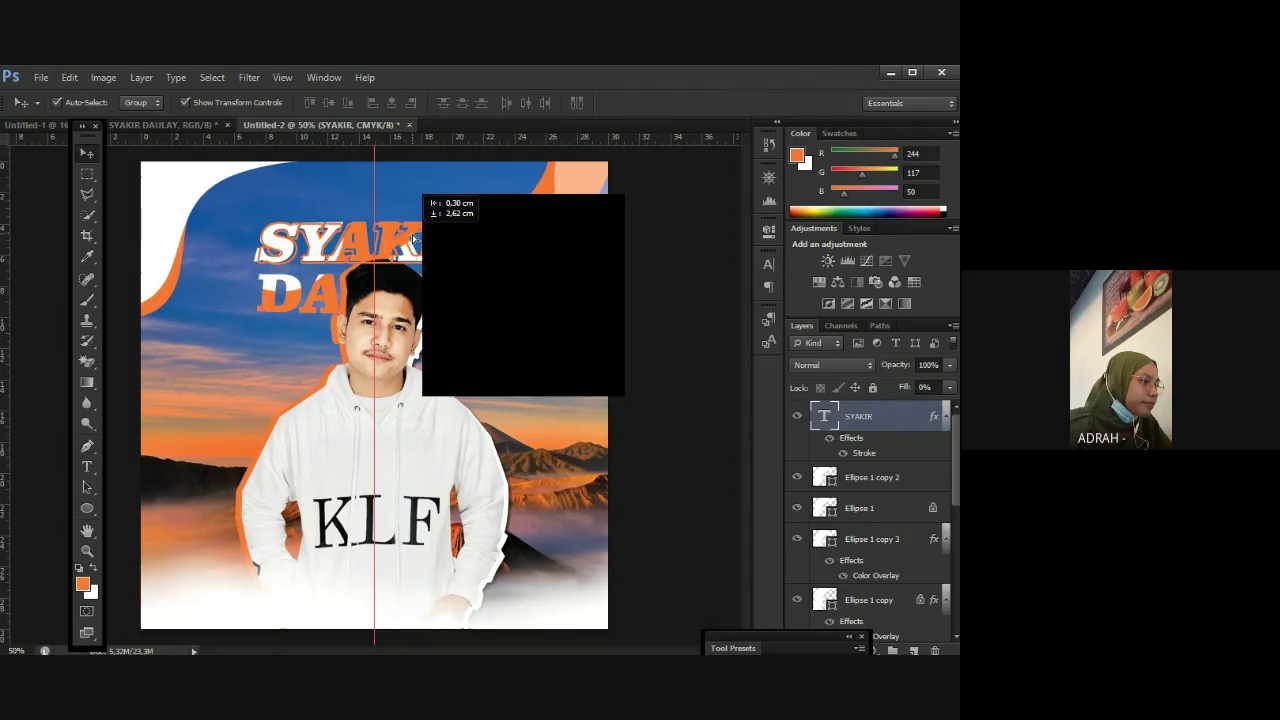
drag(413, 236, 413, 236)
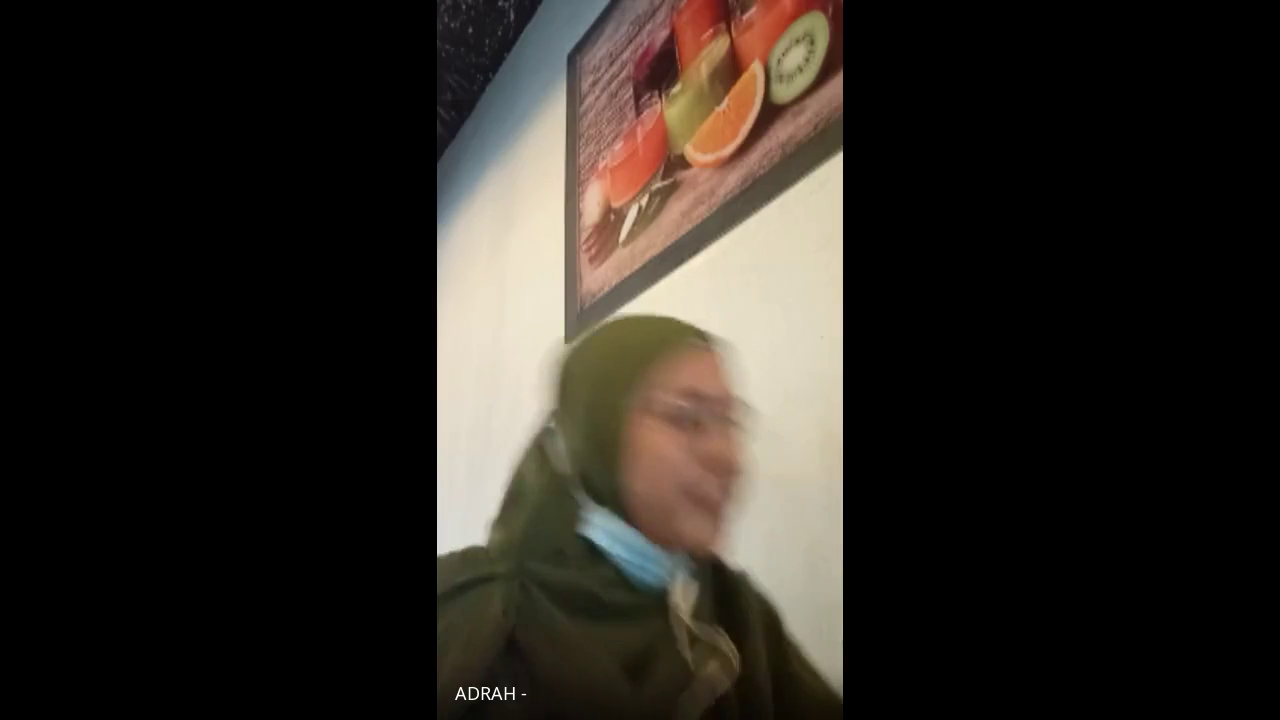